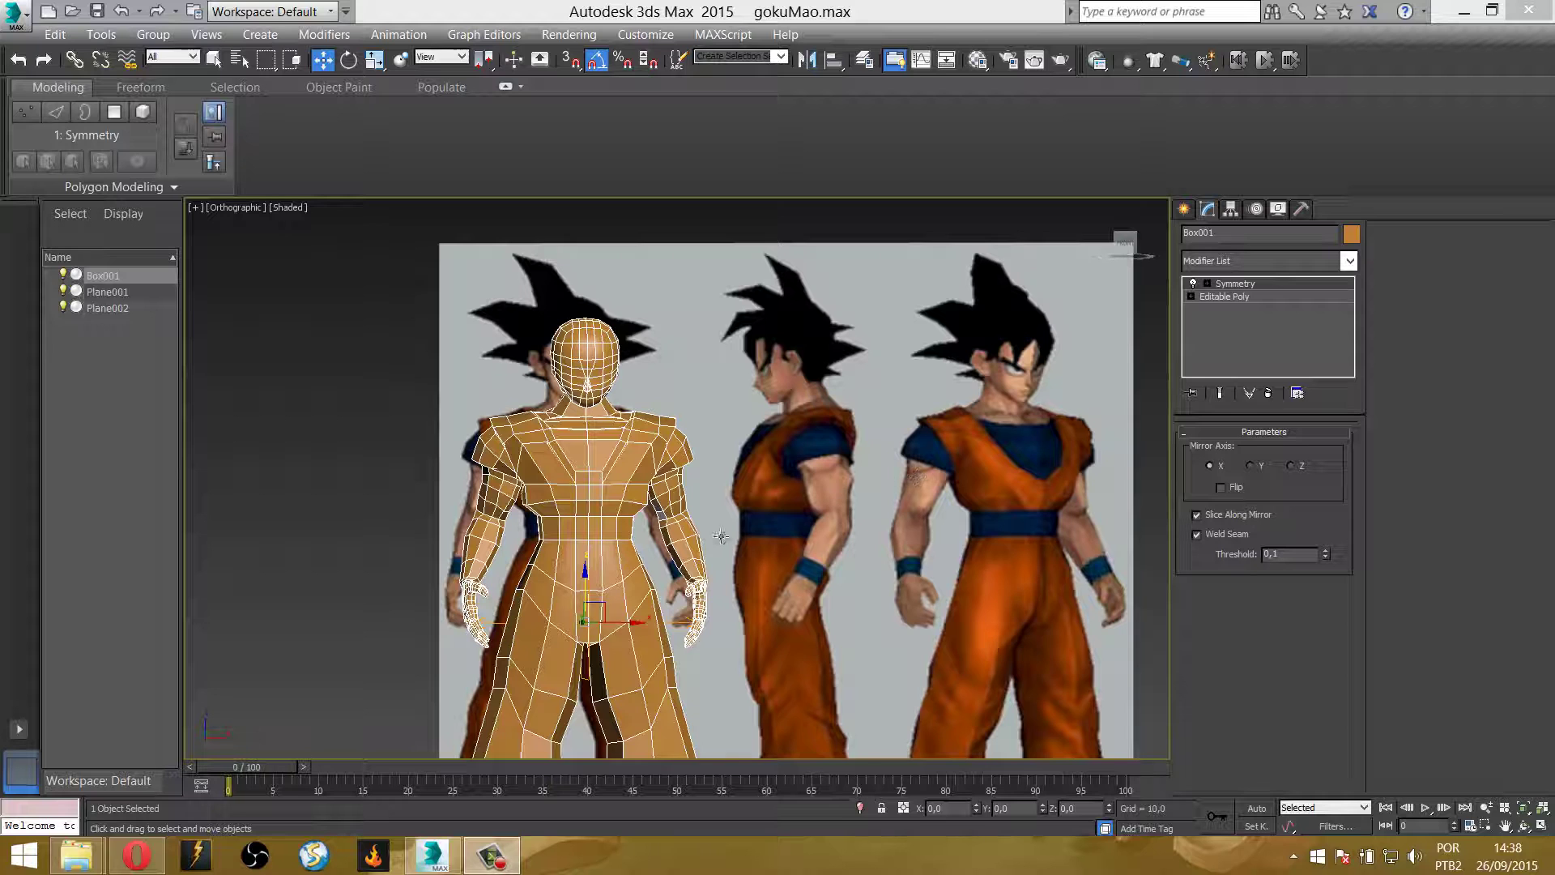
Orbit, pan and zoom around the Goku mesh from the front view to inspect chest and head
scroll(721, 536, up, 2)
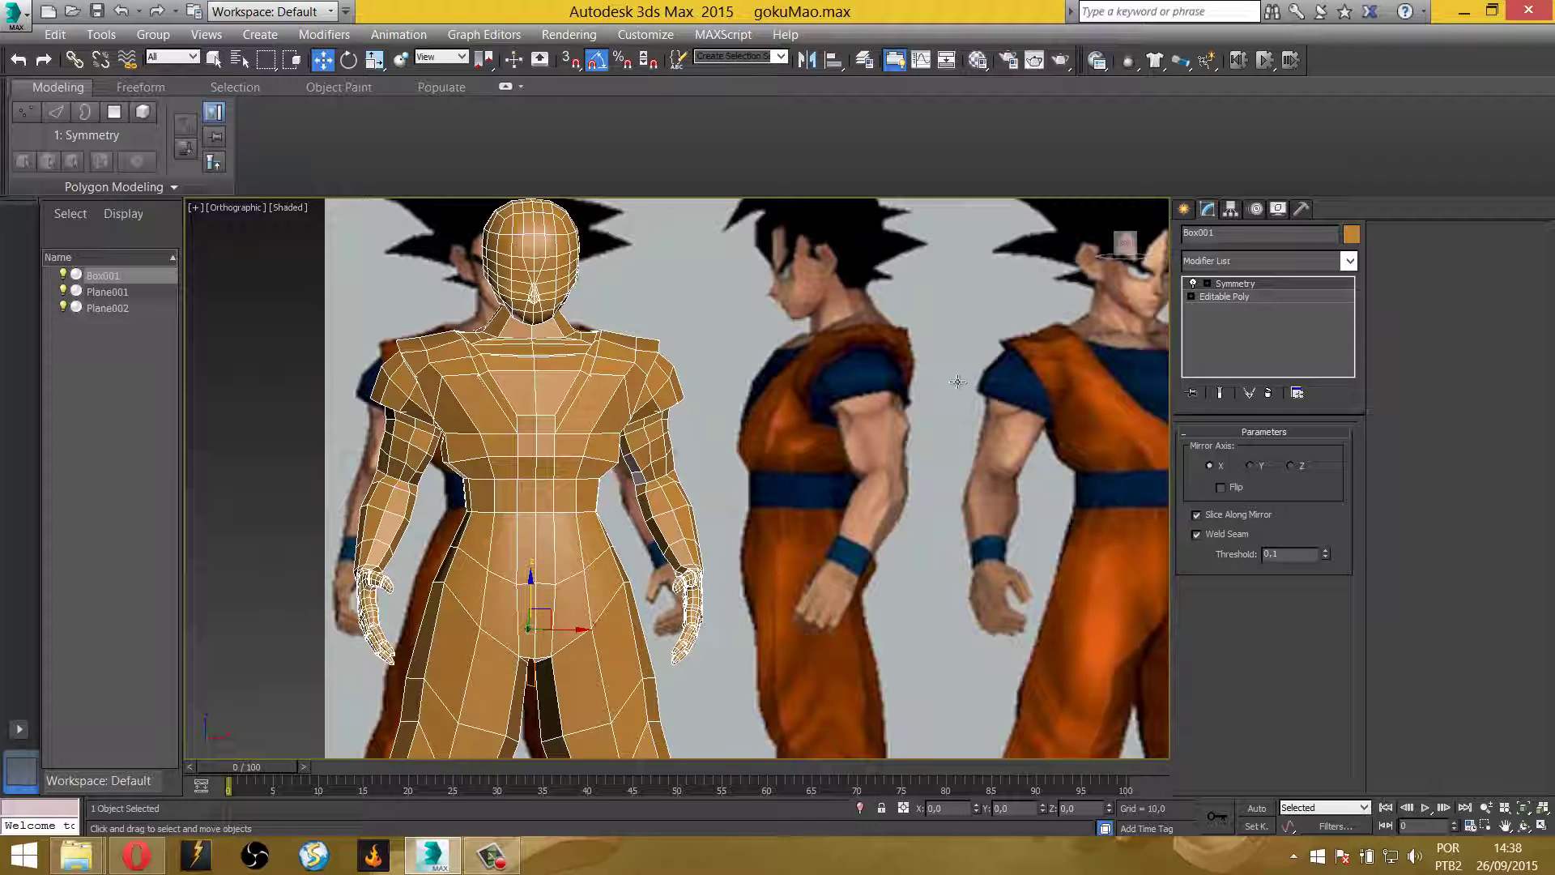
scroll(1124, 241, up, 1)
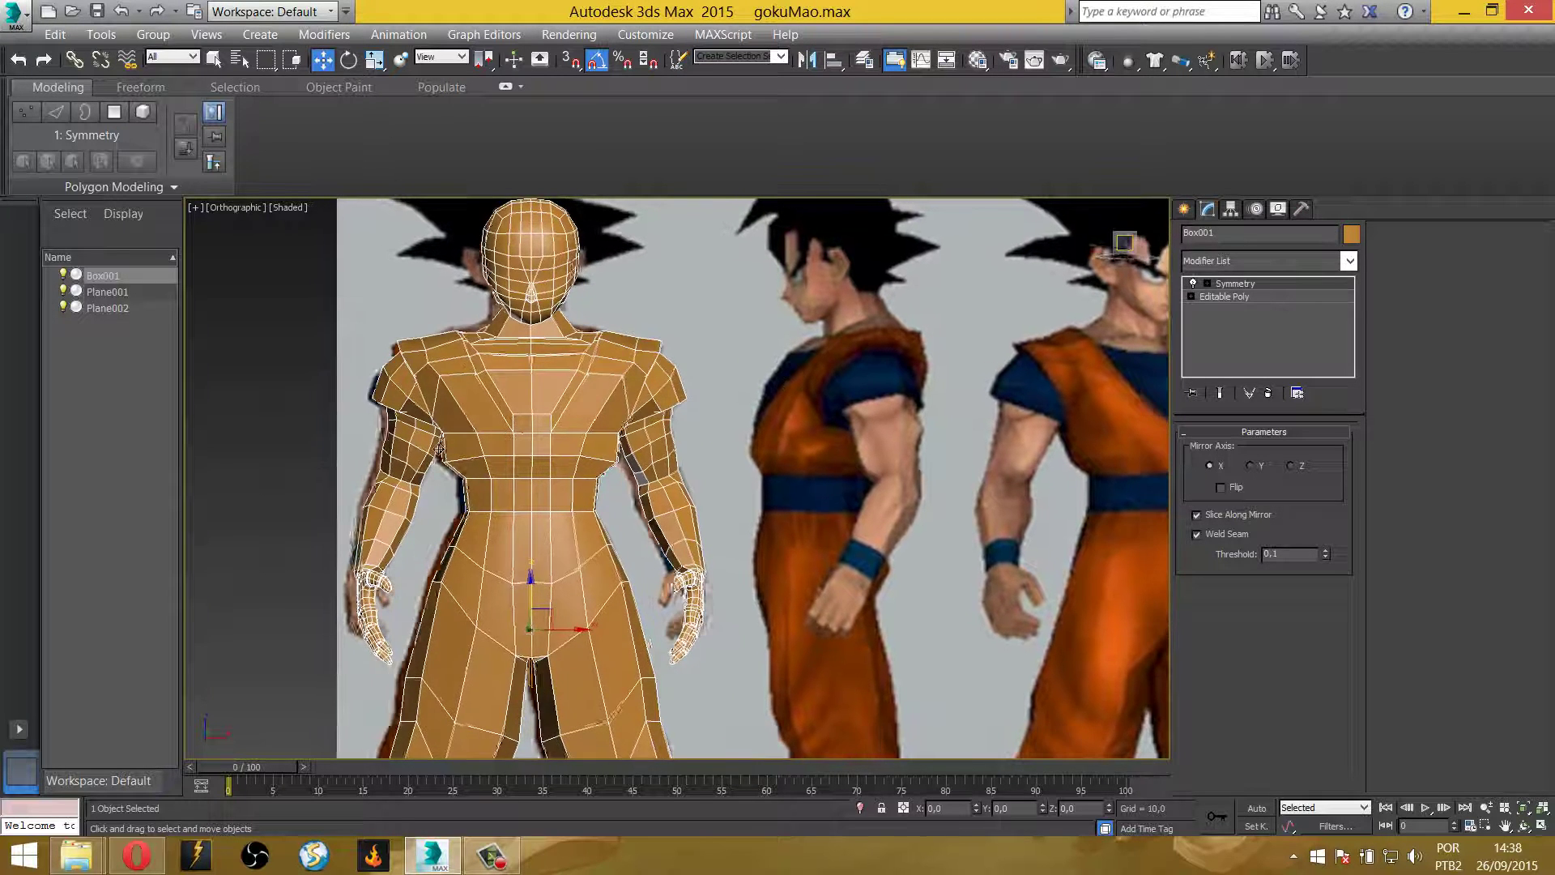
key(f)
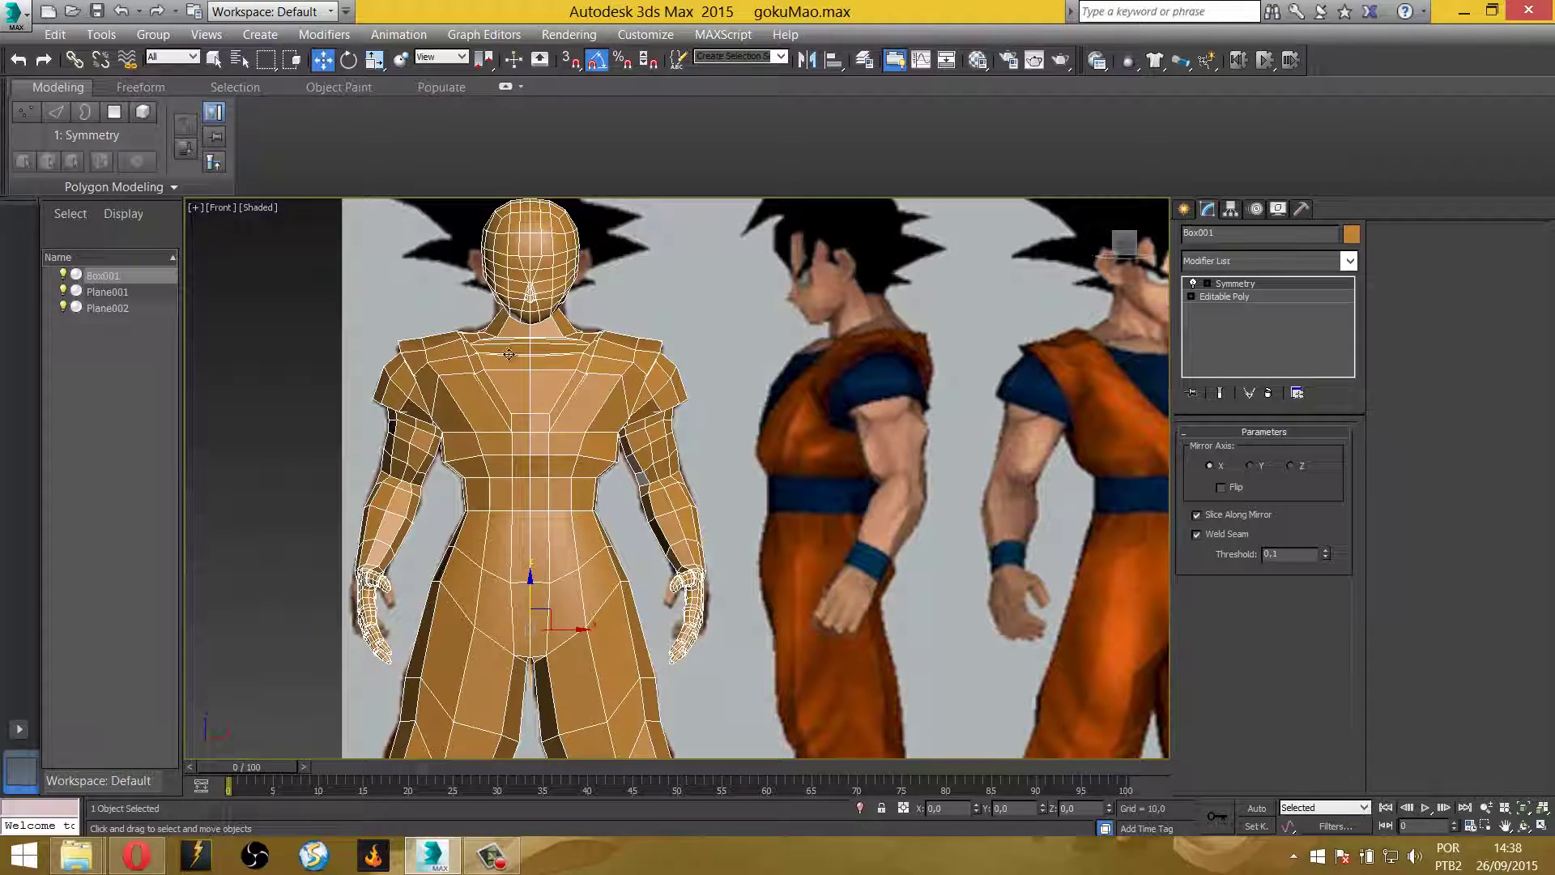
middle_drag(509, 335, 518, 389)
scroll(519, 389, up, 2)
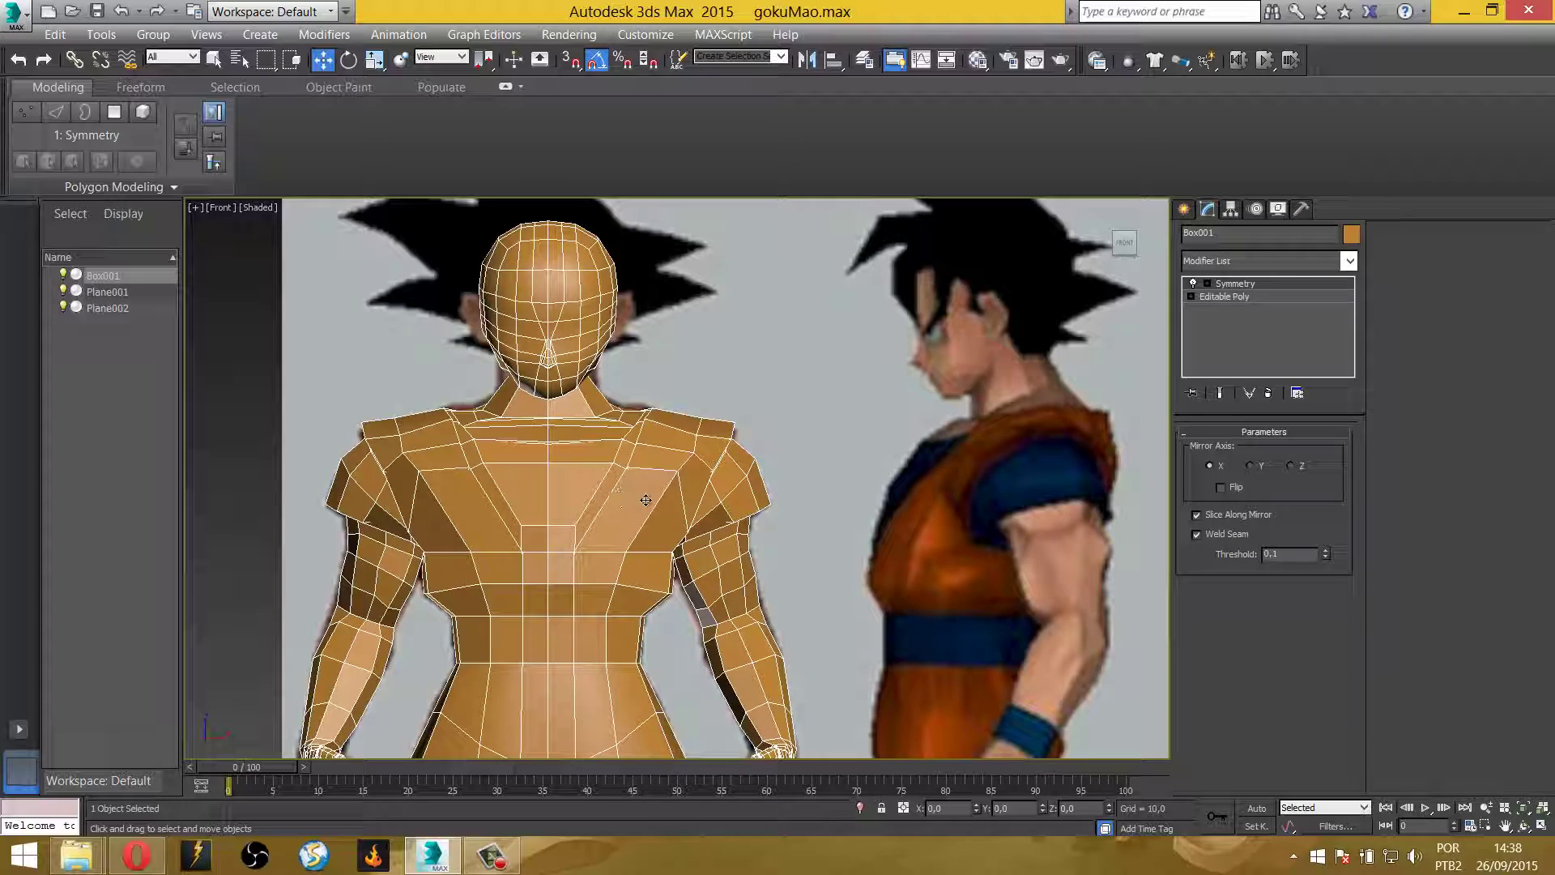
alt+middle_drag(699, 575, 530, 606)
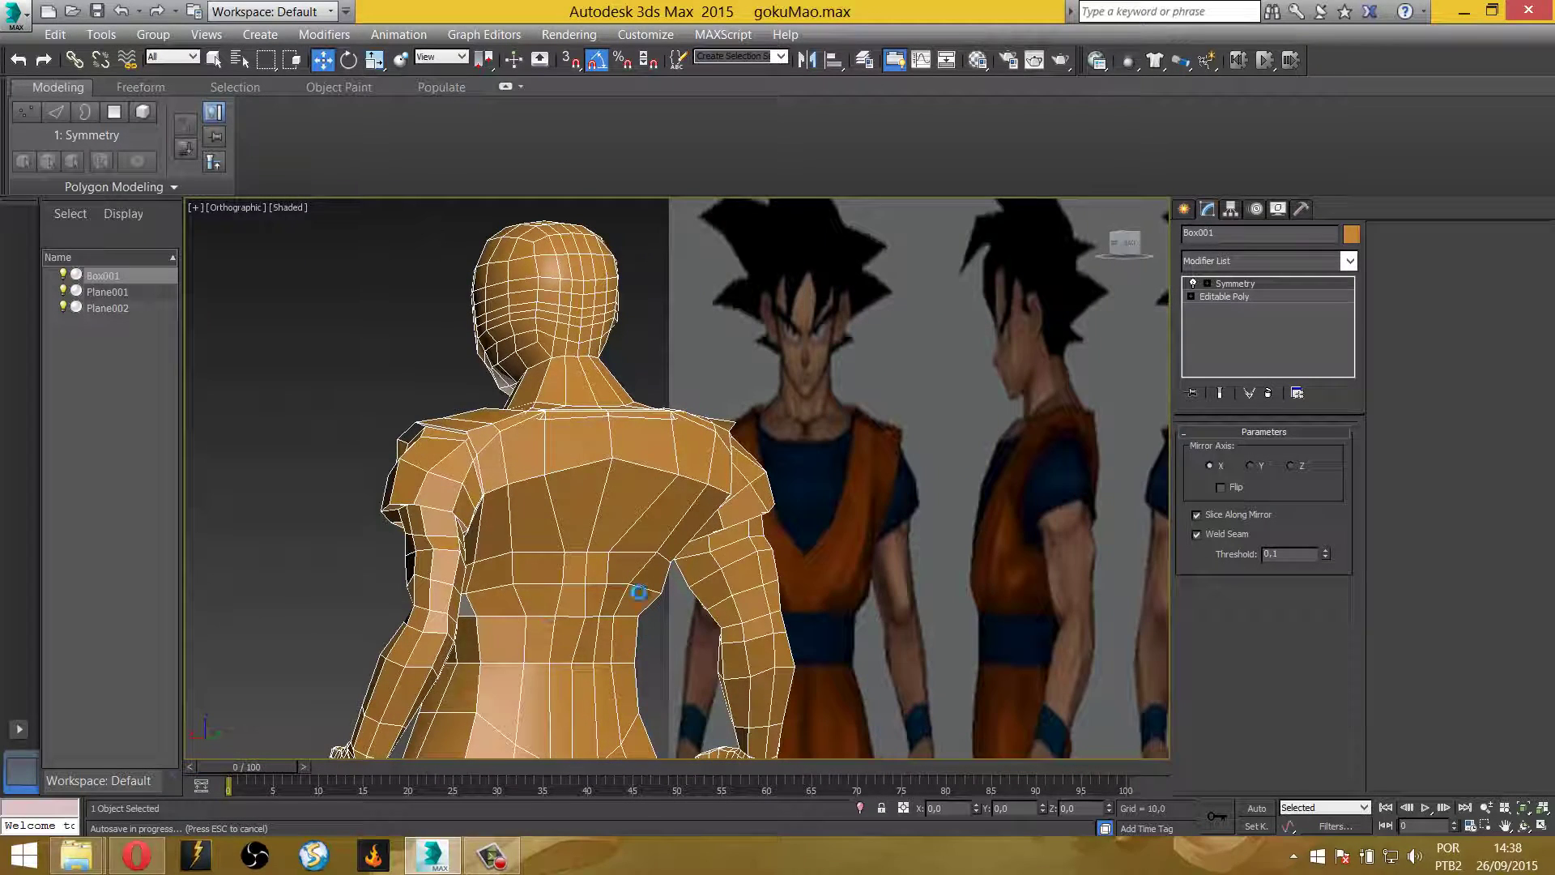
mouse_move(530, 606)
alt+middle_down()
mouse_move(506, 621)
mouse_move(584, 641)
mouse_move(606, 531)
alt+middle_up()
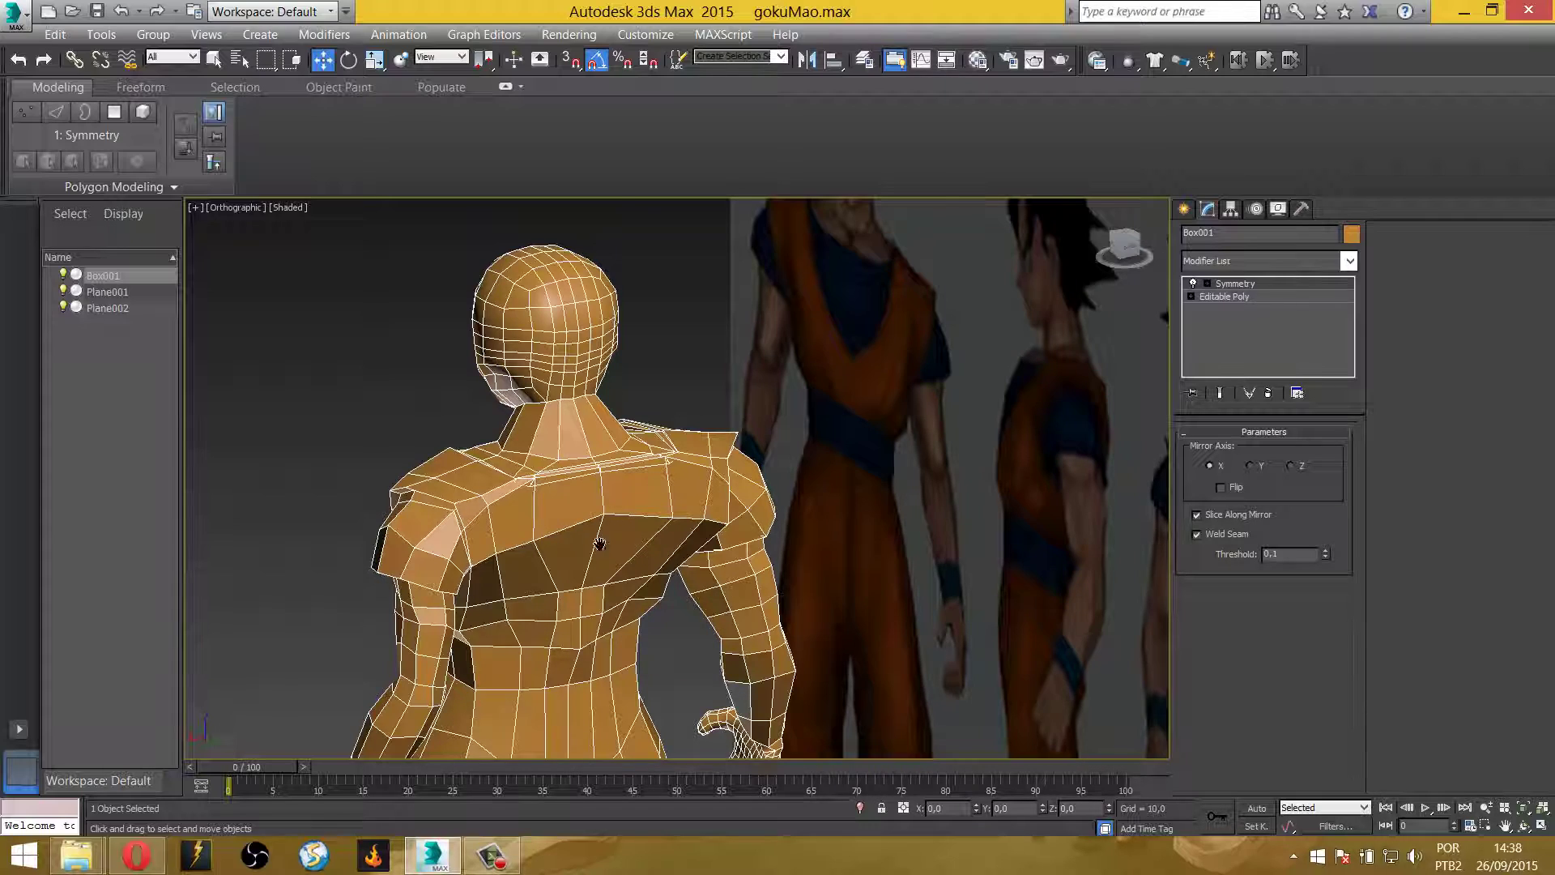
scroll(599, 543, down, 2)
mouse_move(599, 543)
middle_down()
mouse_move(612, 459)
mouse_move(838, 424)
middle_up()
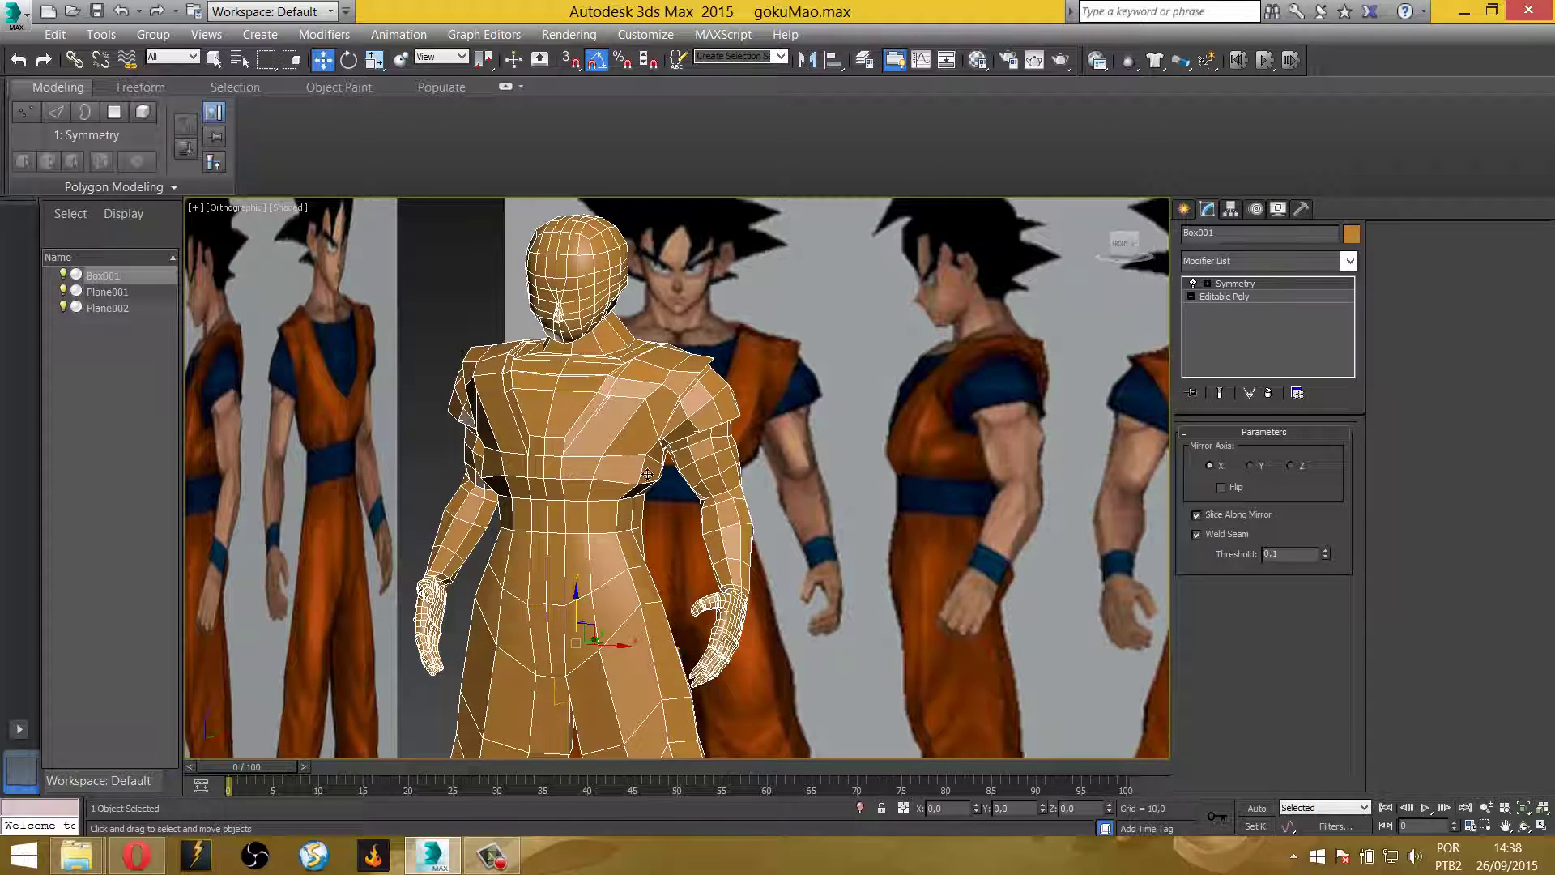
scroll(648, 466, up, 1)
scroll(687, 427, up, 1)
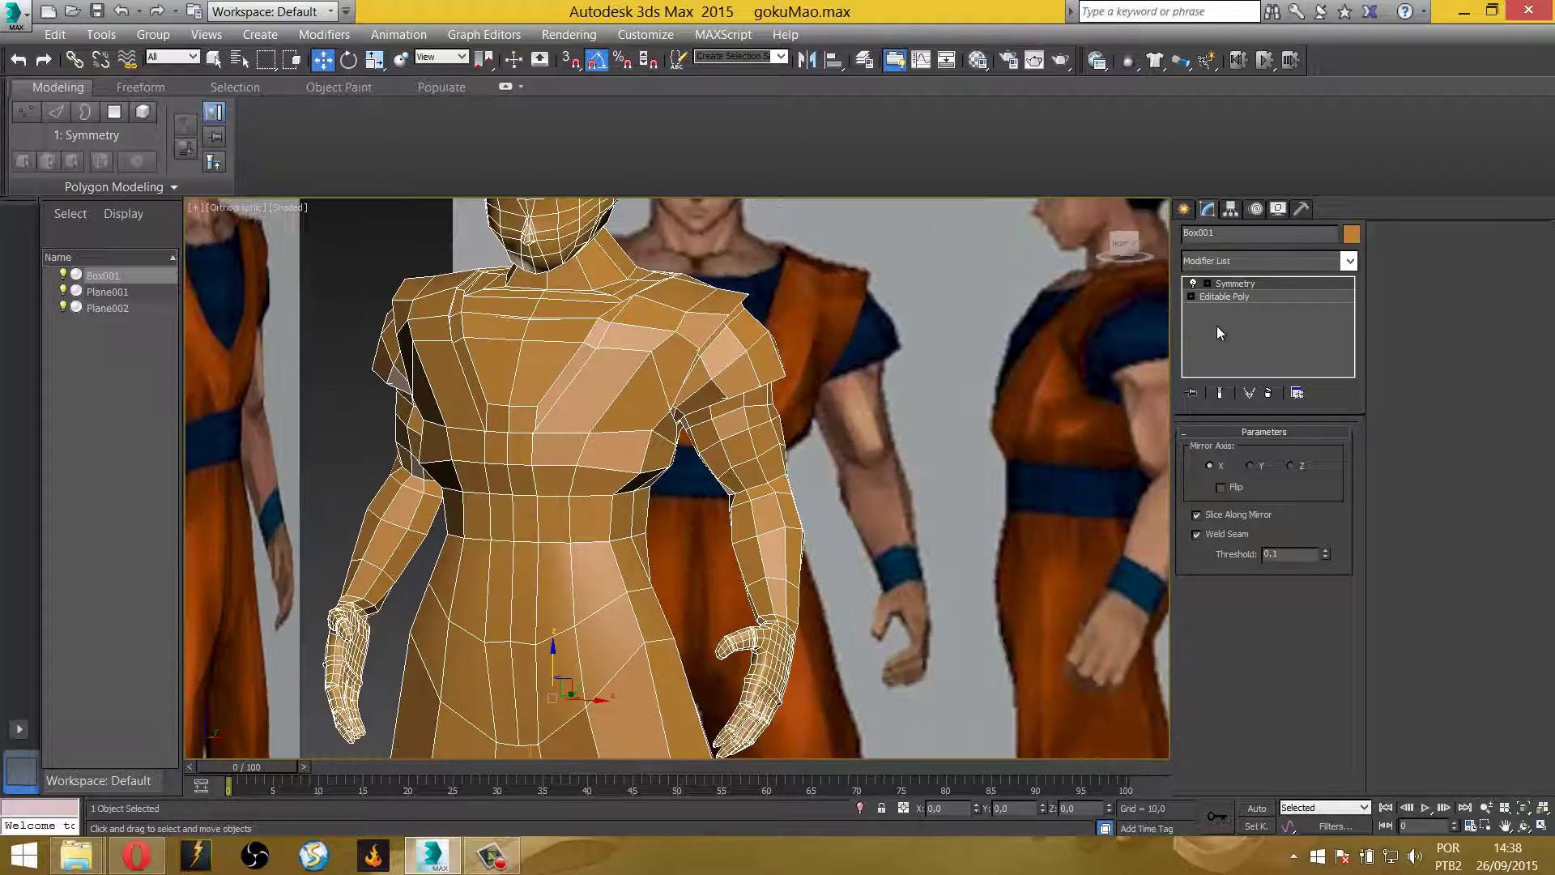
middle_drag(607, 341, 597, 441)
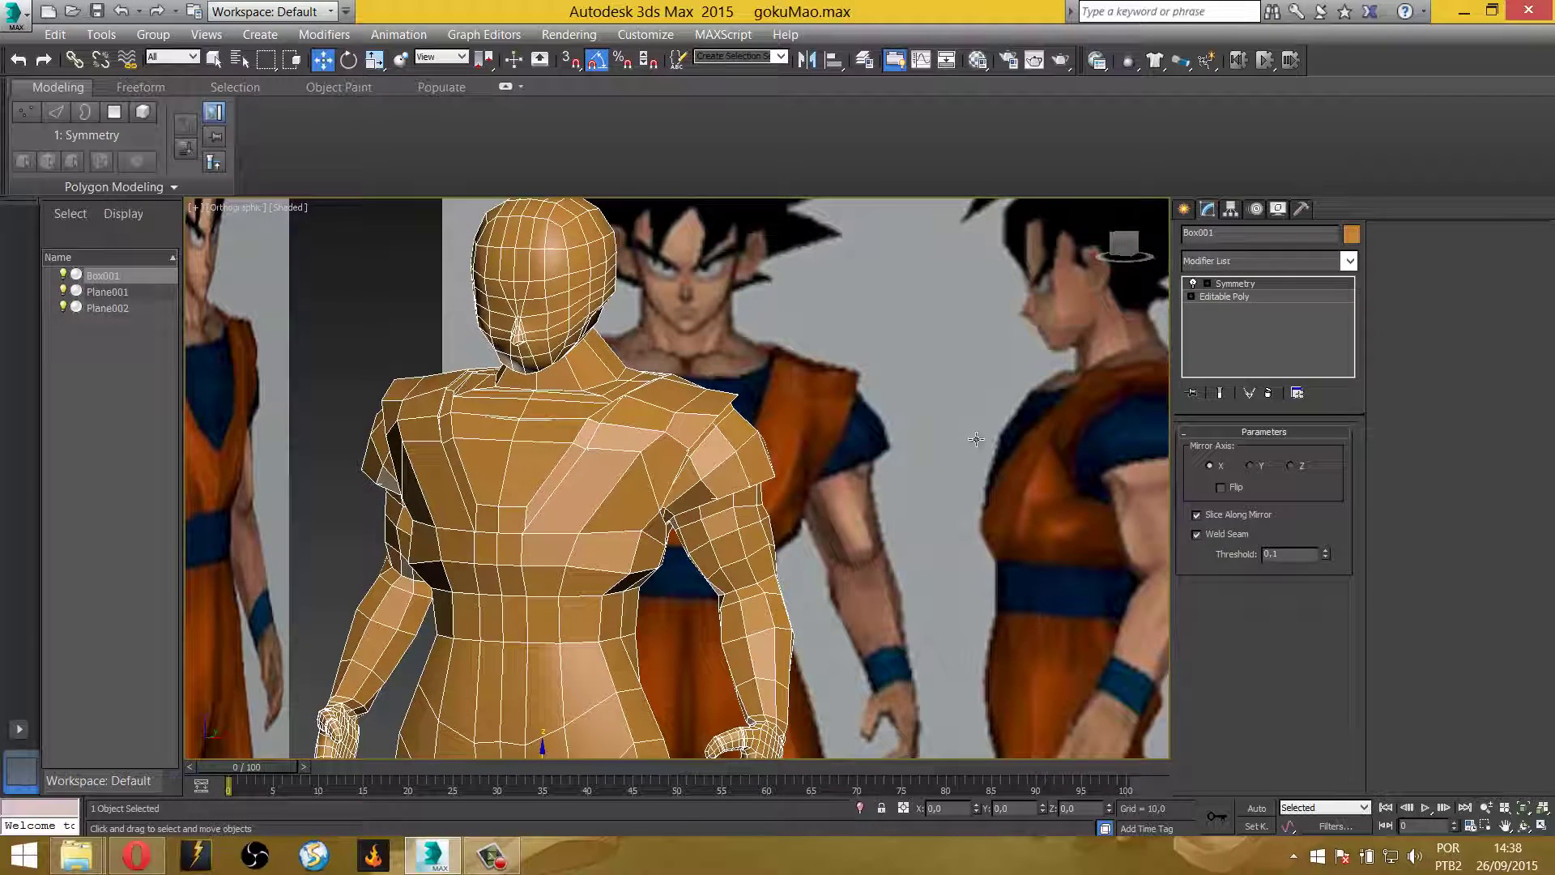
scroll(659, 412, up, 1)
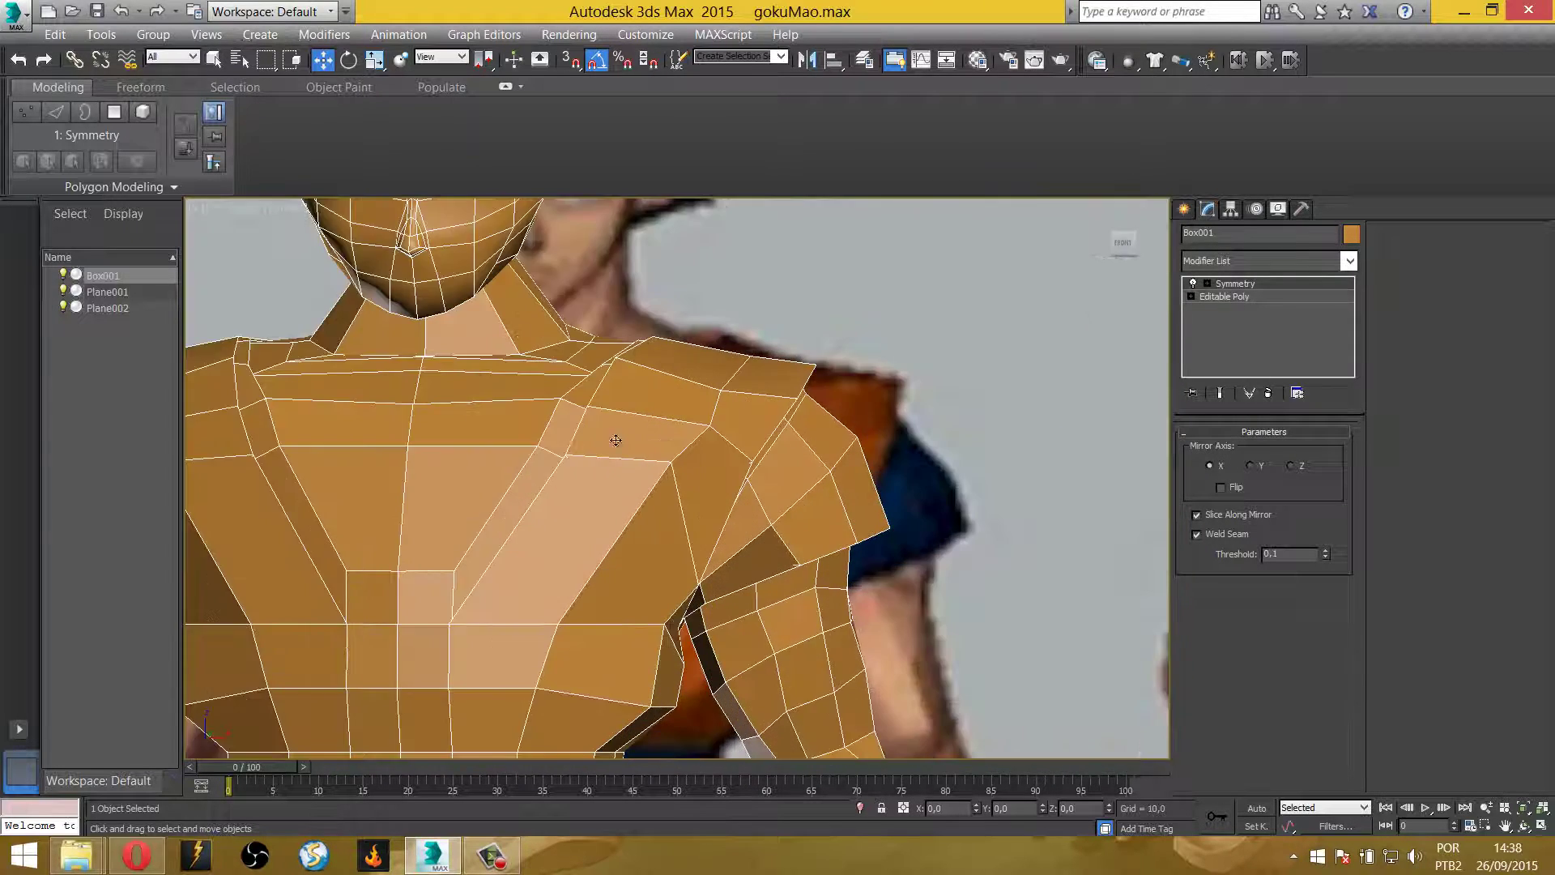
scroll(619, 437, up, 1)
scroll(645, 492, down, 1)
scroll(645, 493, down, 1)
alt+middle_drag(645, 493, 718, 428)
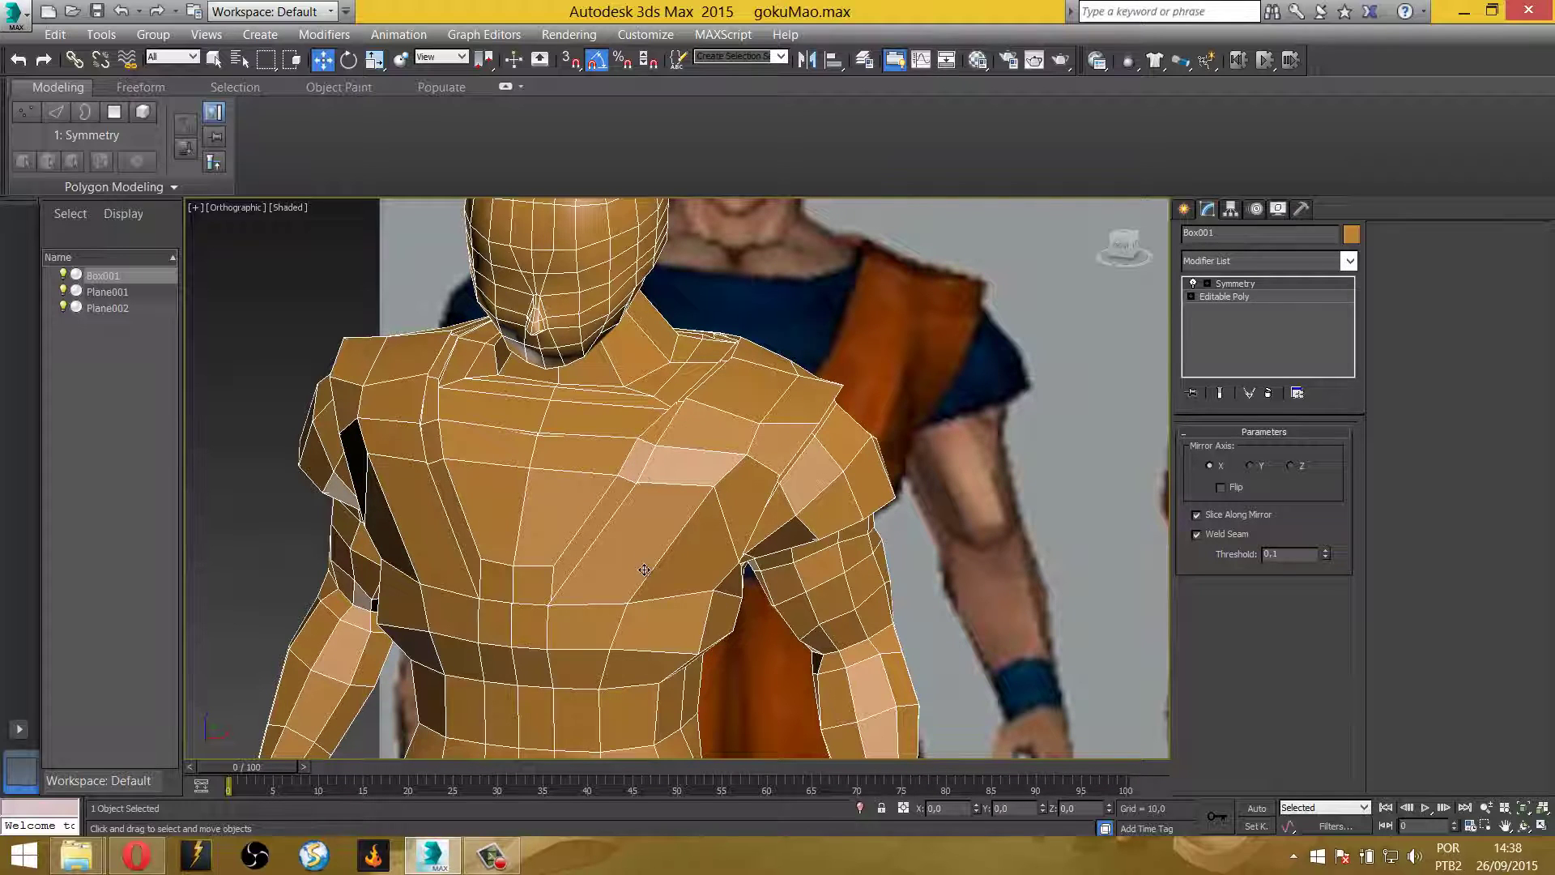
scroll(672, 502, down, 1)
scroll(609, 437, down, 1)
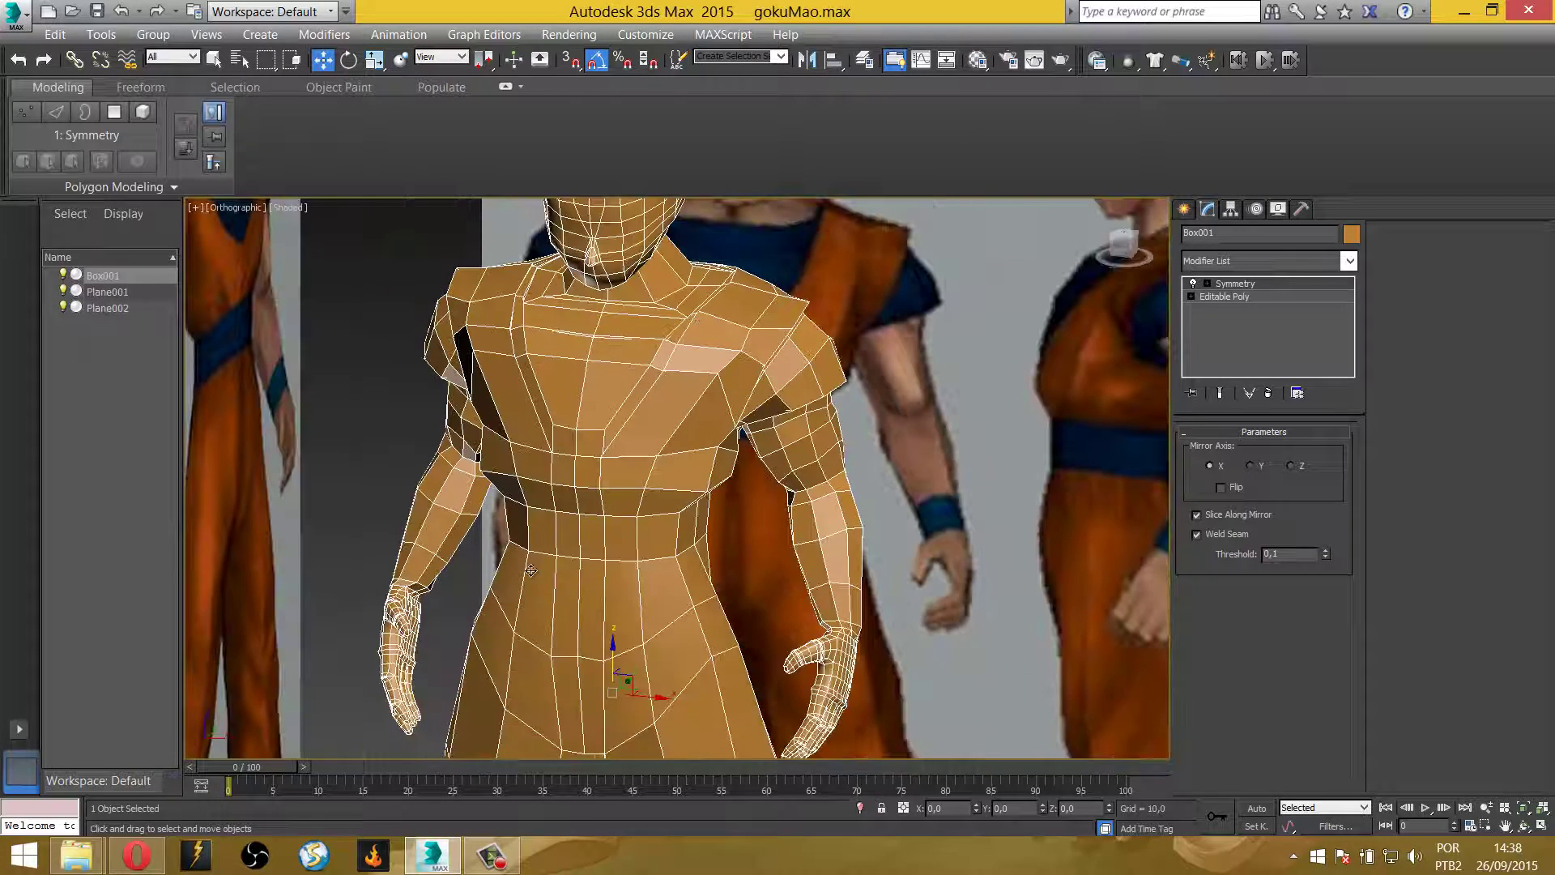
scroll(567, 563, down, 1)
scroll(685, 549, down, 1)
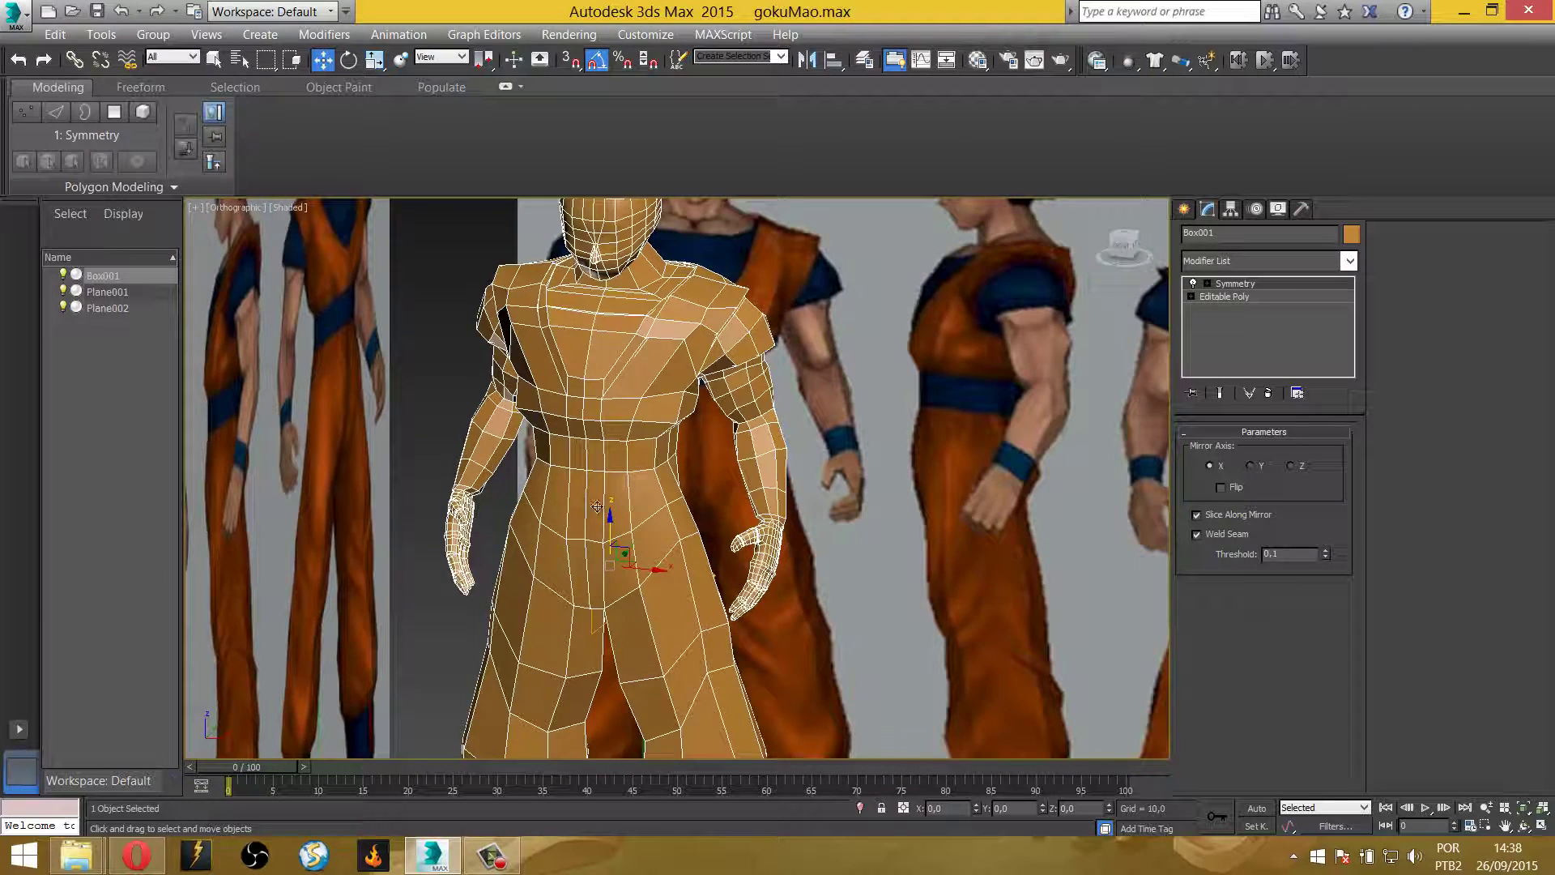
scroll(597, 506, down, 3)
scroll(629, 446, up, 1)
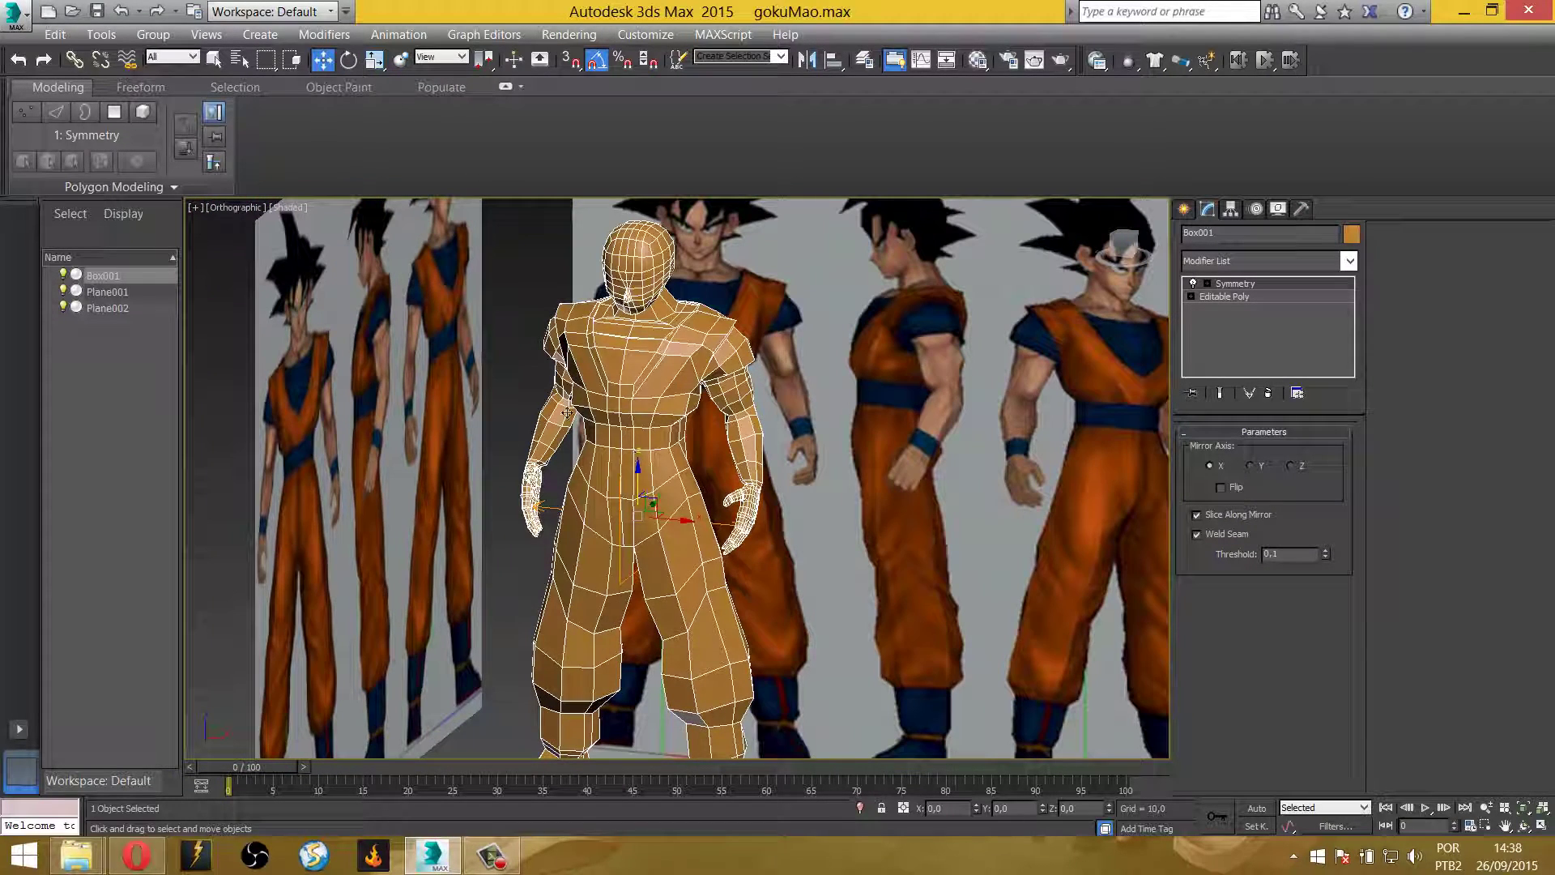
scroll(599, 413, up, 1)
scroll(648, 412, up, 1)
scroll(750, 410, up, 2)
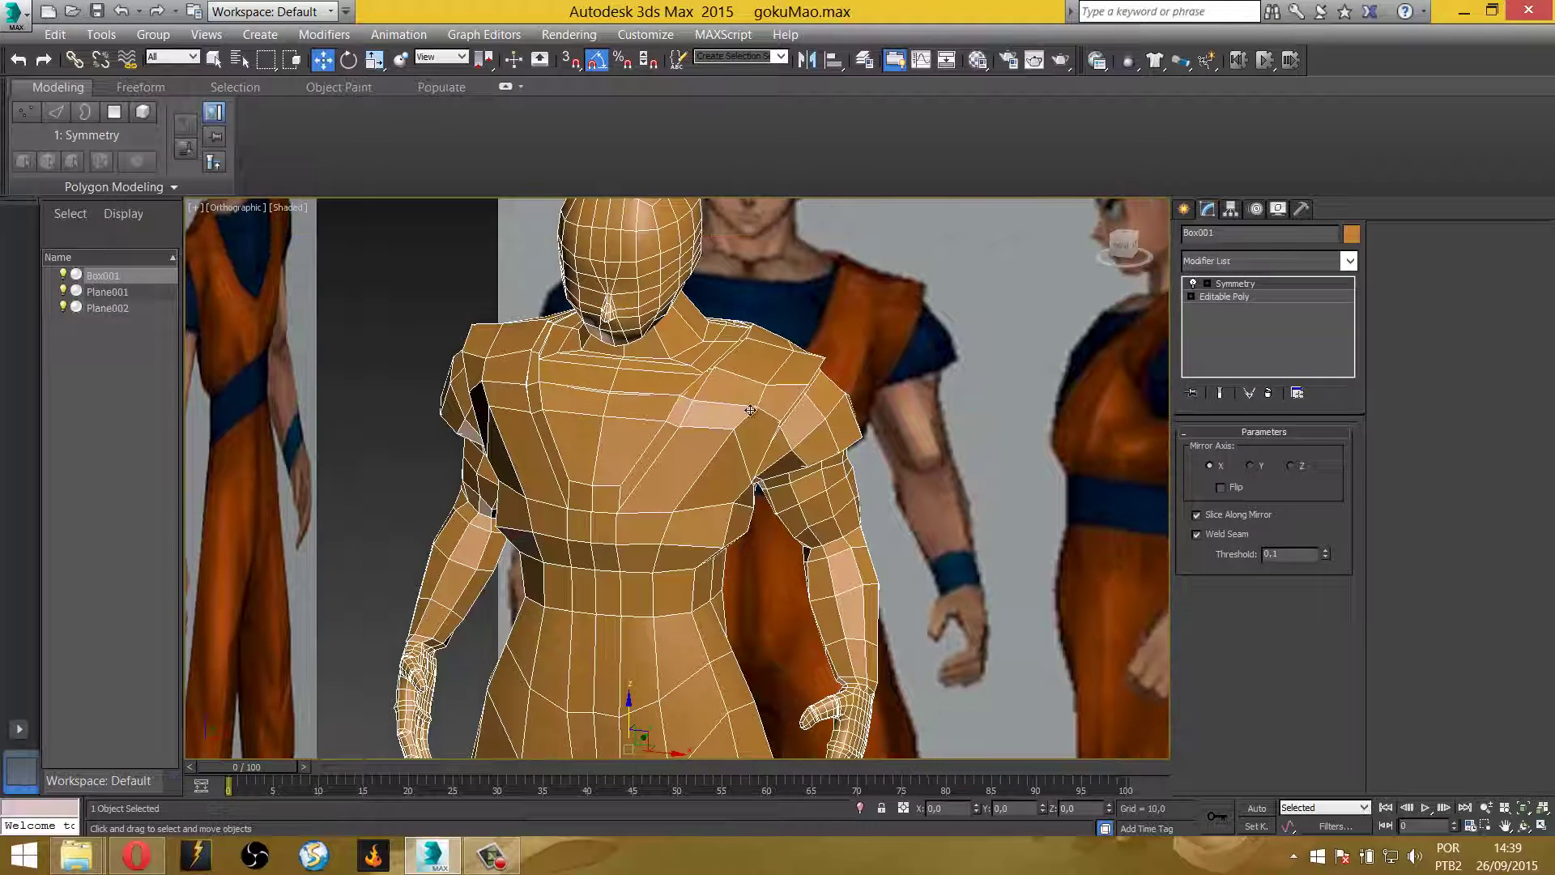
Delete the Symmetry modifier and add Unwrap UVW on top of the Editable Poly
right_click(1251, 290)
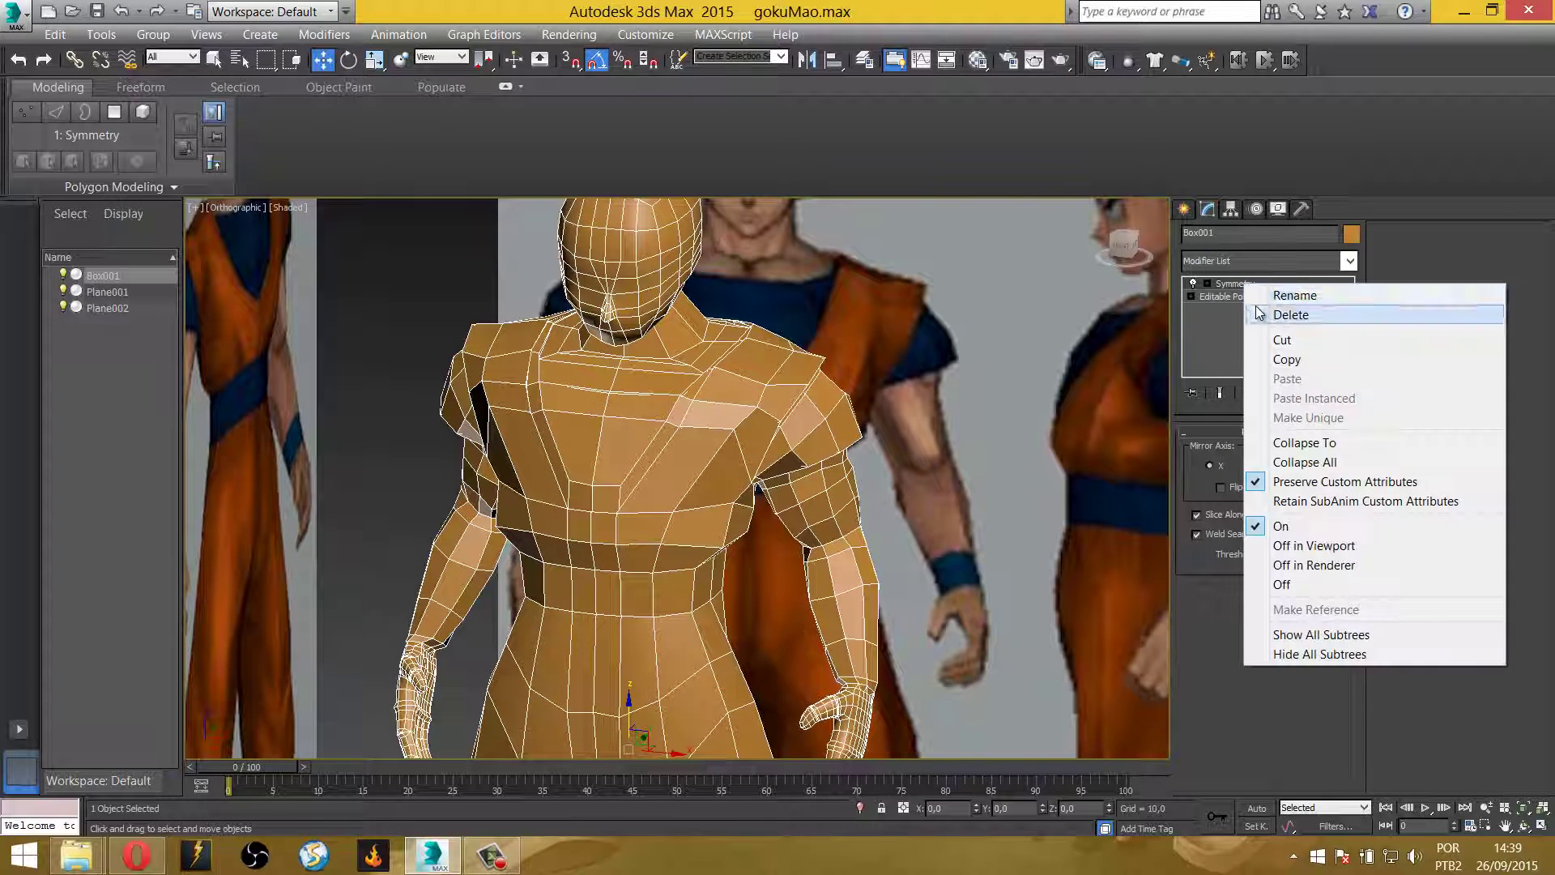
click(1288, 314)
click(1349, 260)
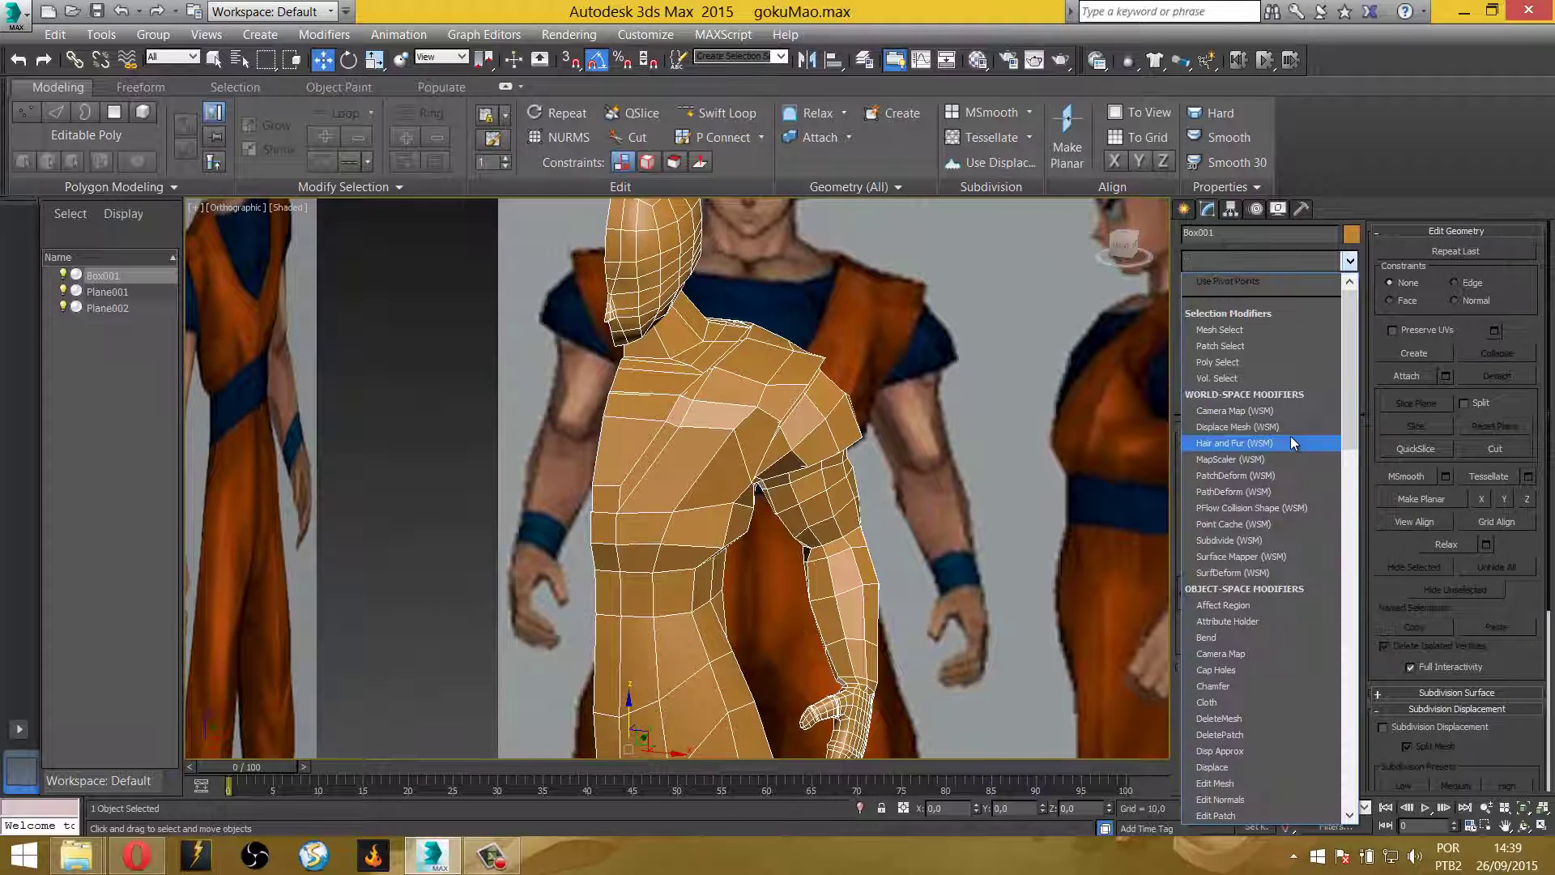
text(u)
key(Return)
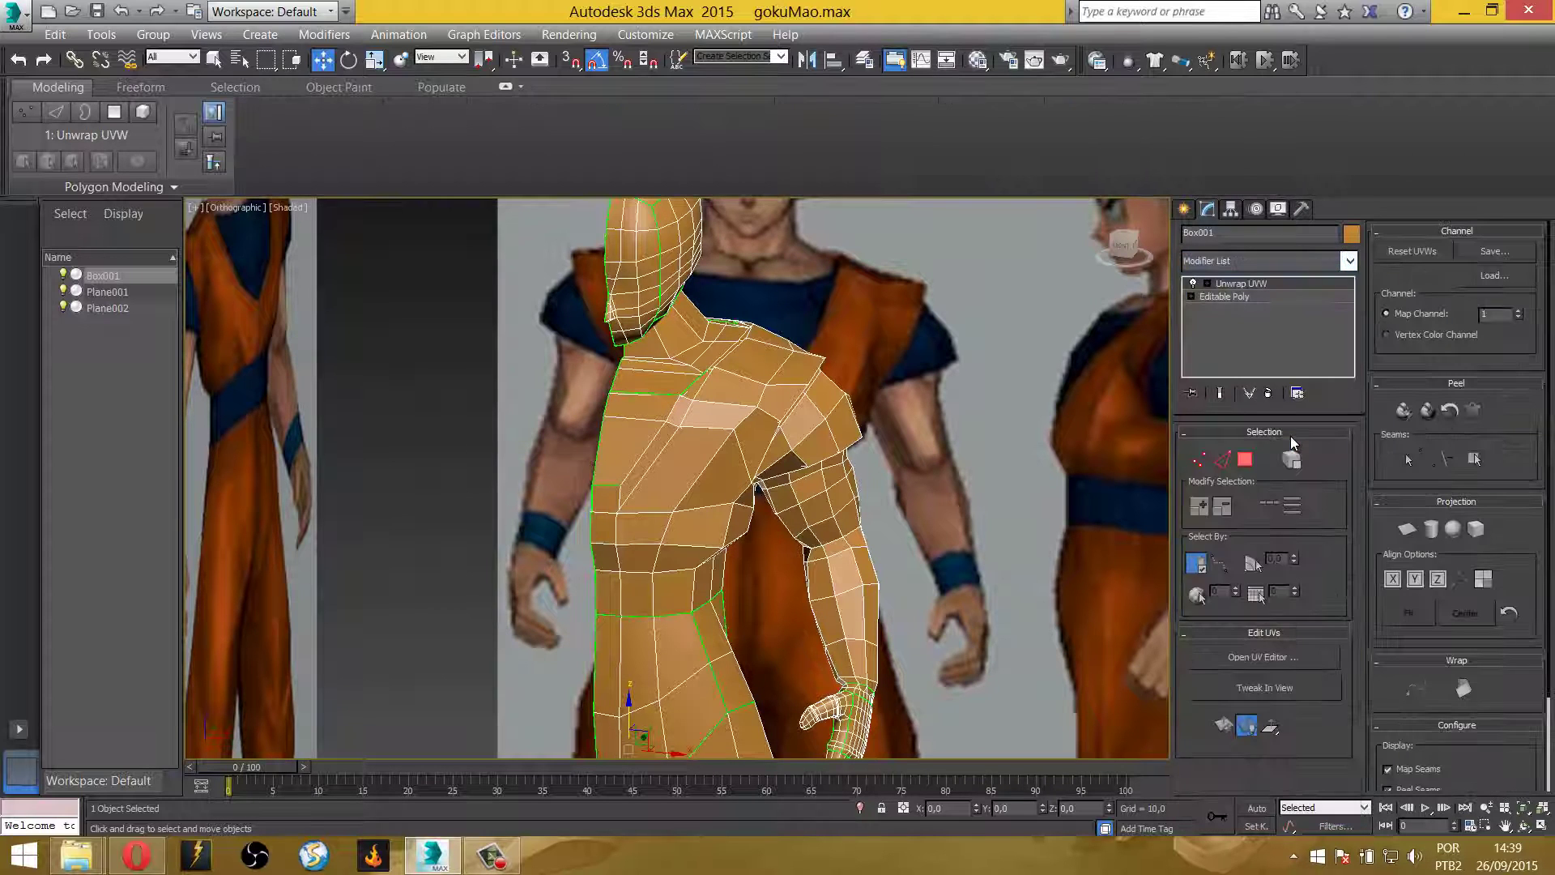
right_click(1266, 285)
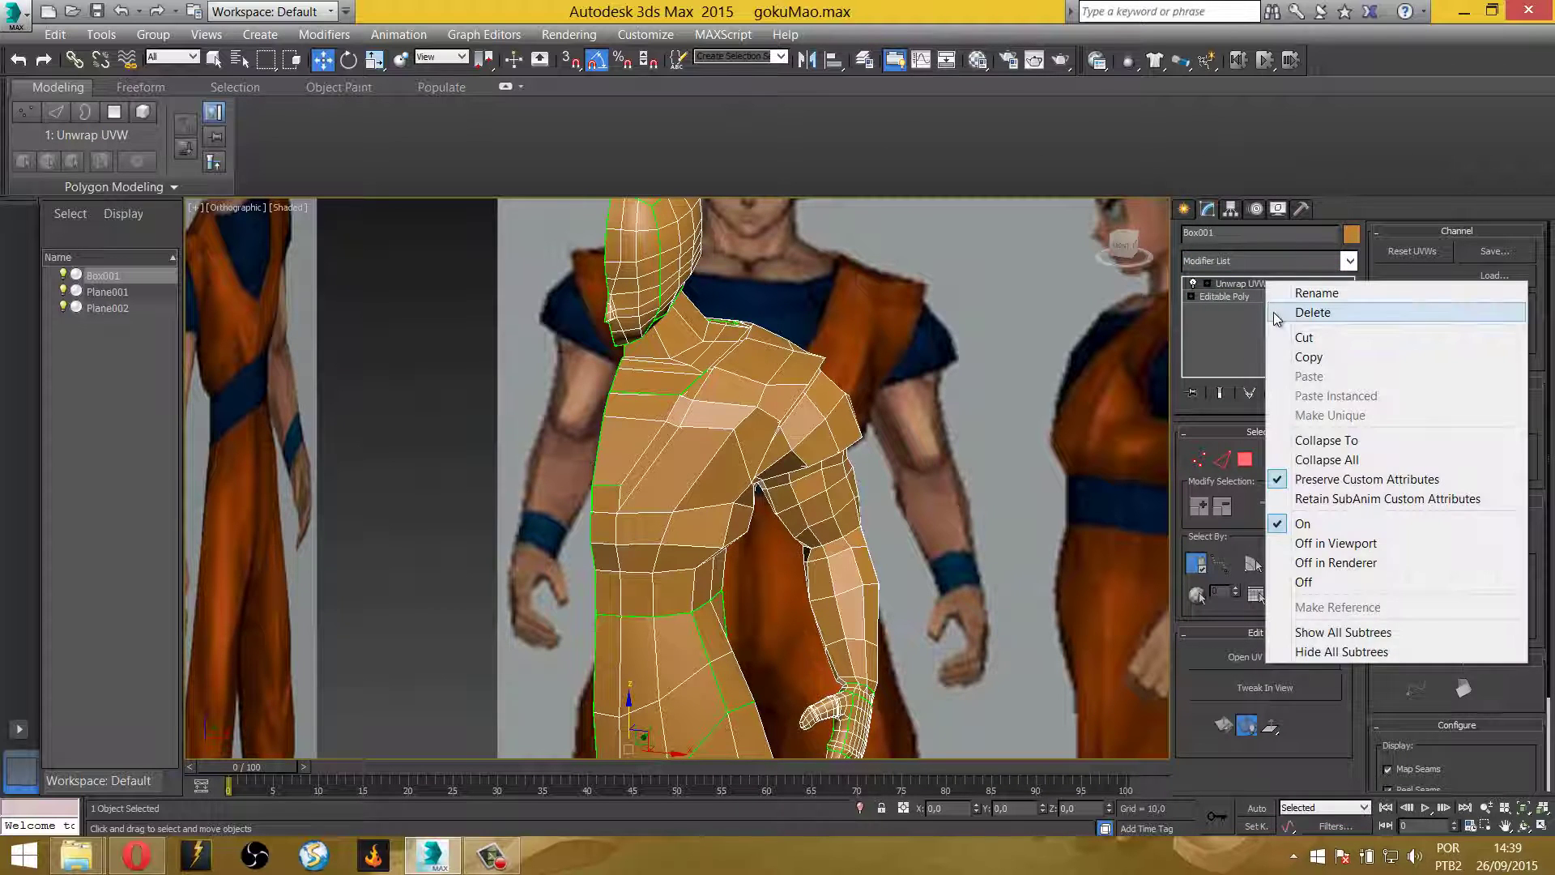
click(1277, 312)
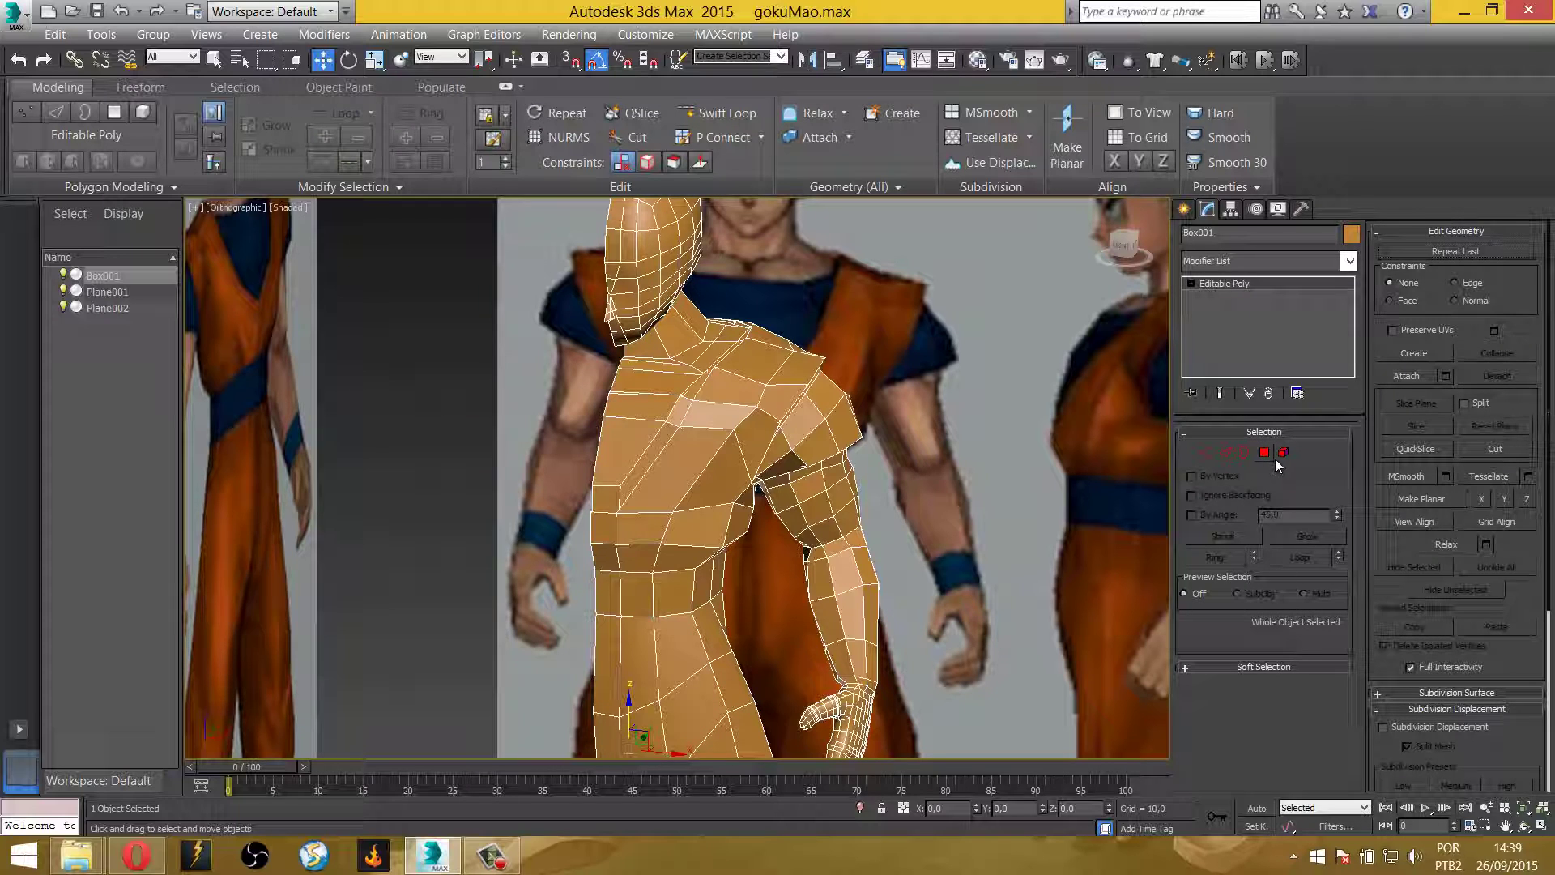
click(1356, 266)
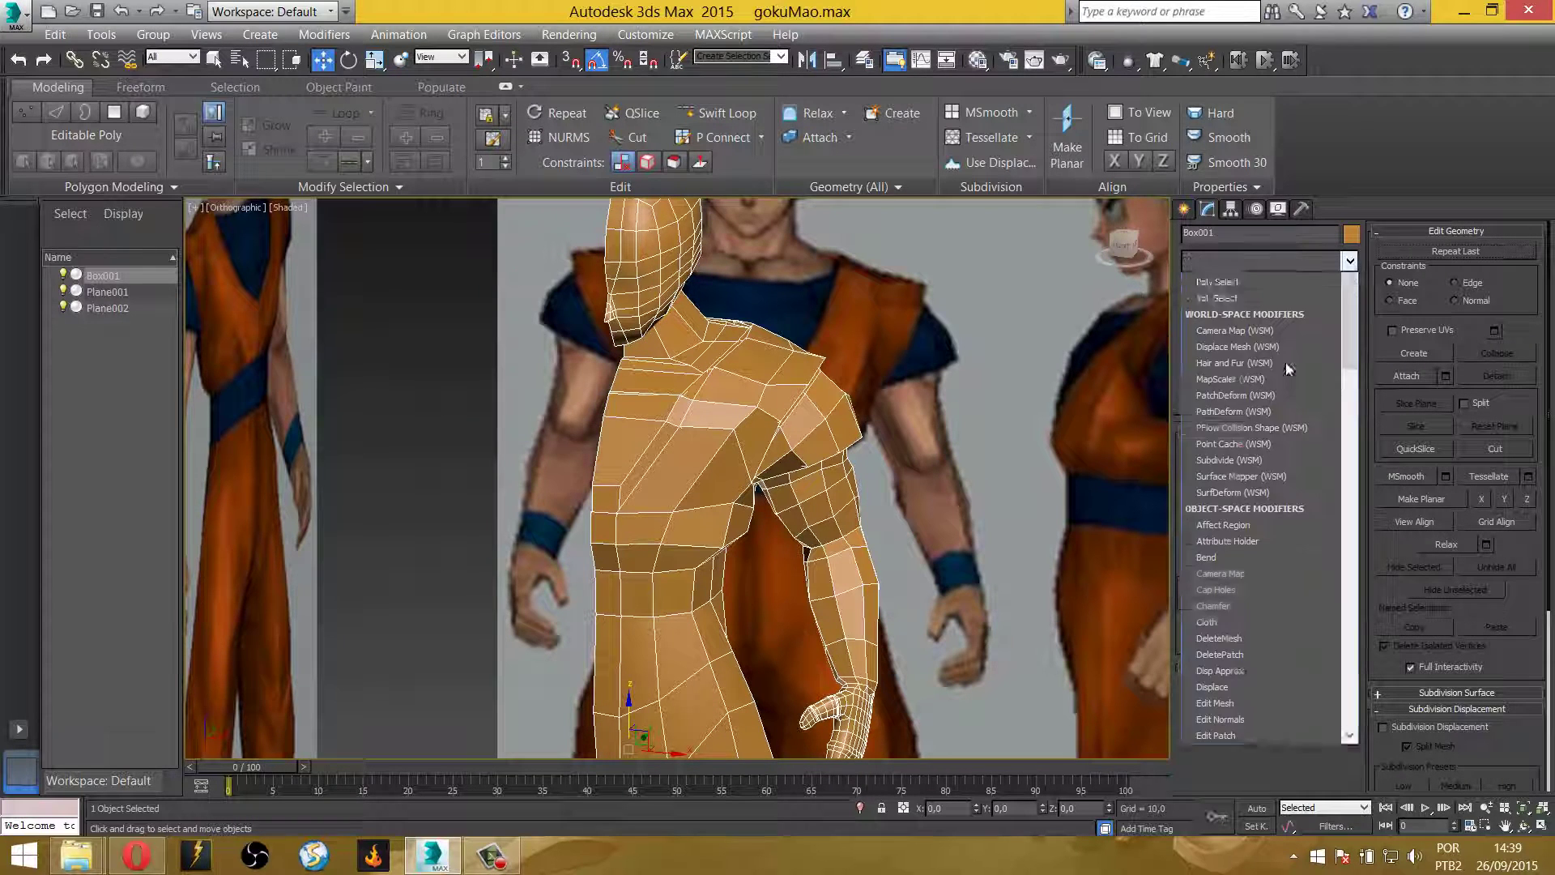
key(u)
key(Return)
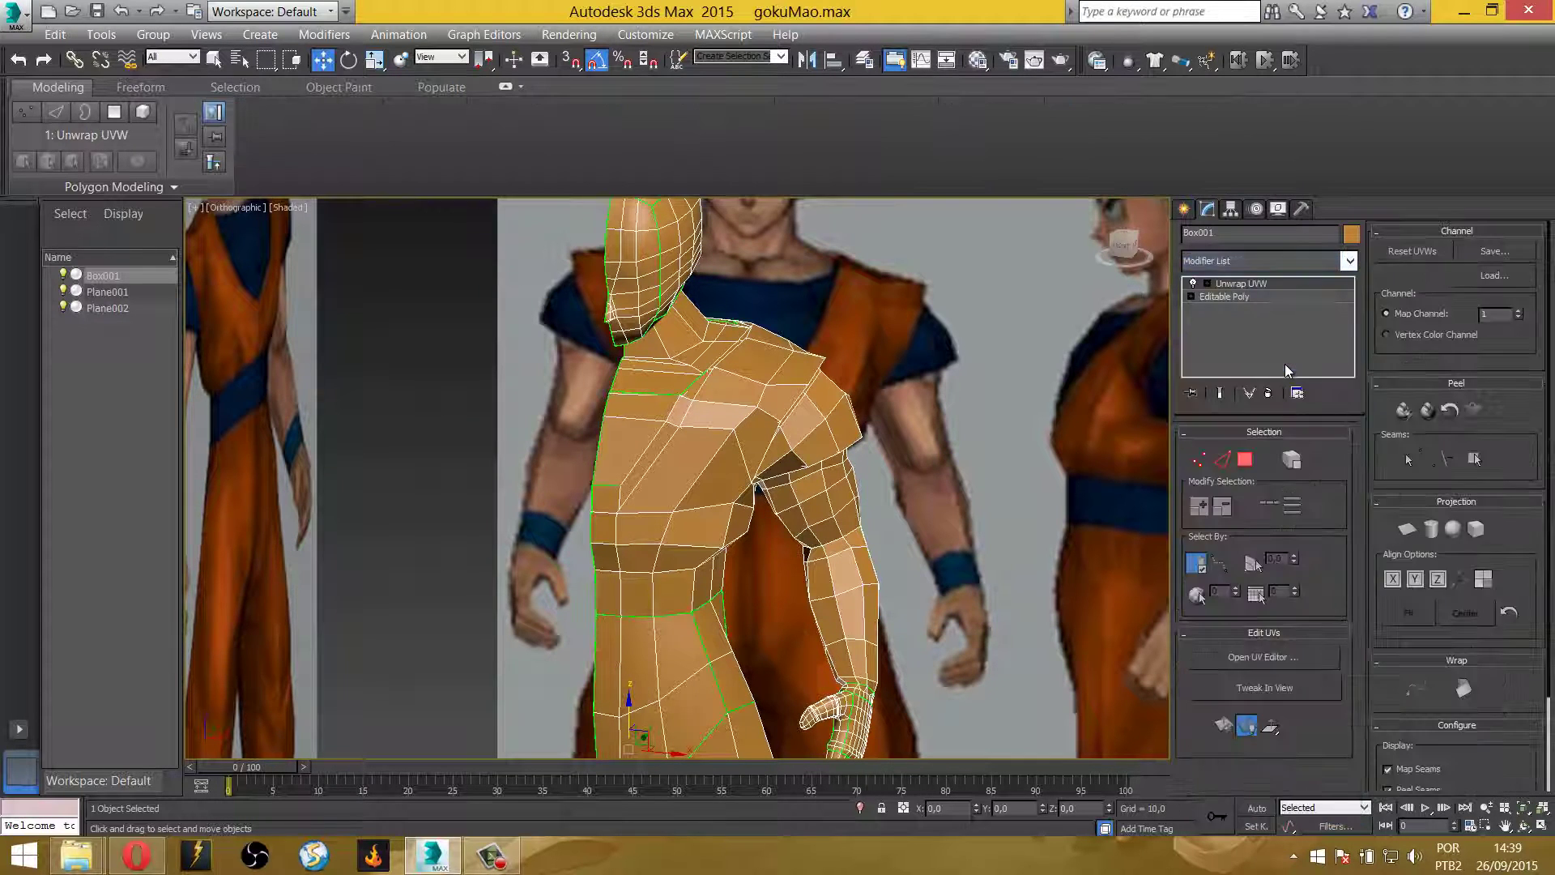
Enter Unwrap UVW Face sub-object mode and pick a face on the chest
click(1245, 460)
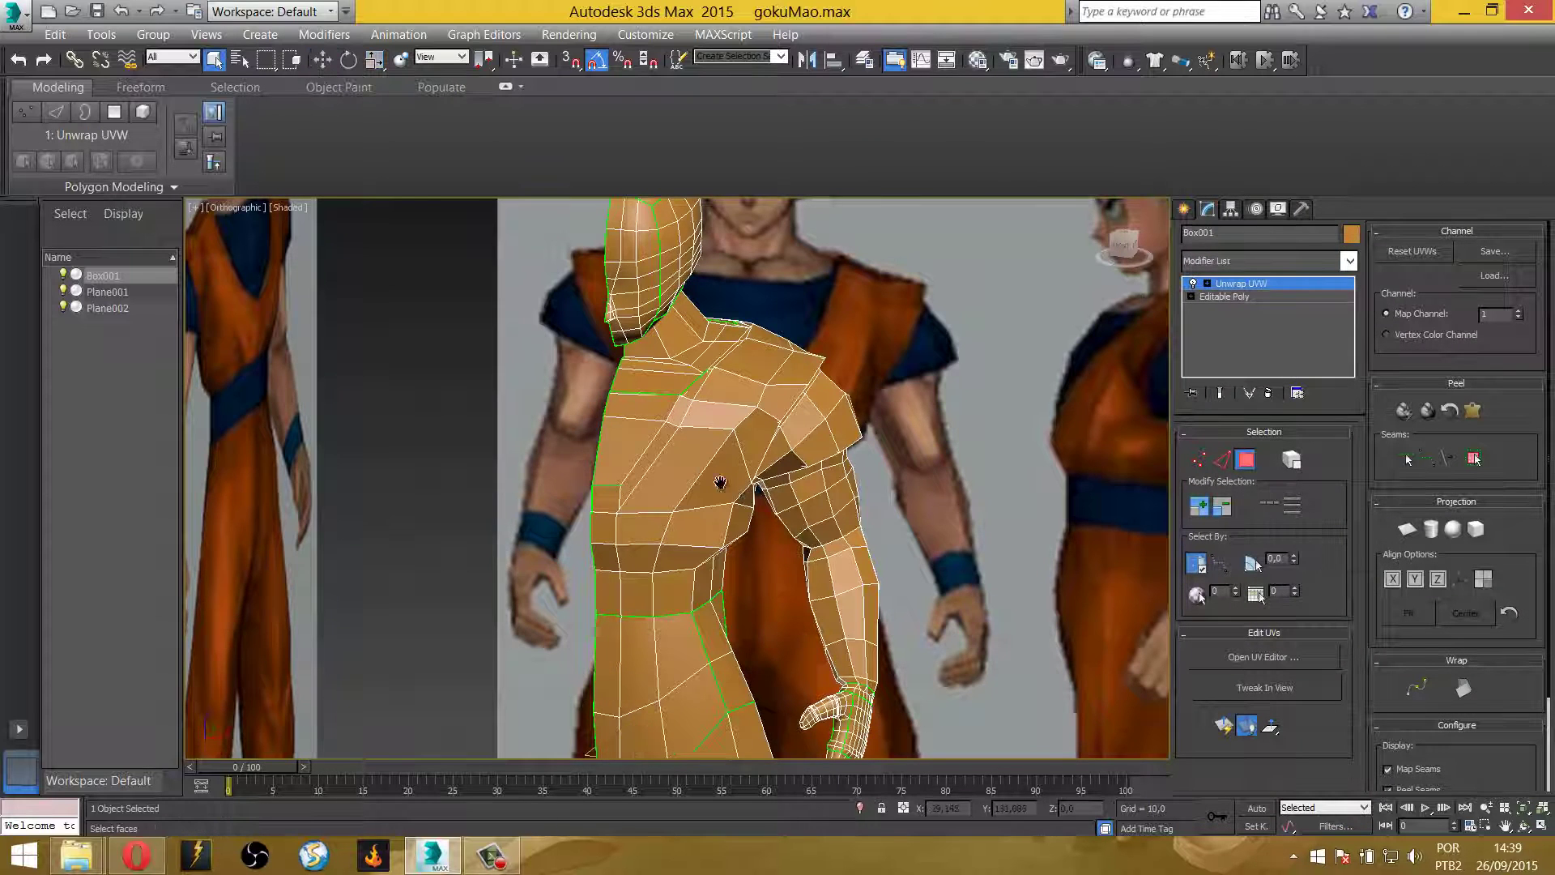
scroll(664, 364, down, 5)
scroll(664, 349, down, 2)
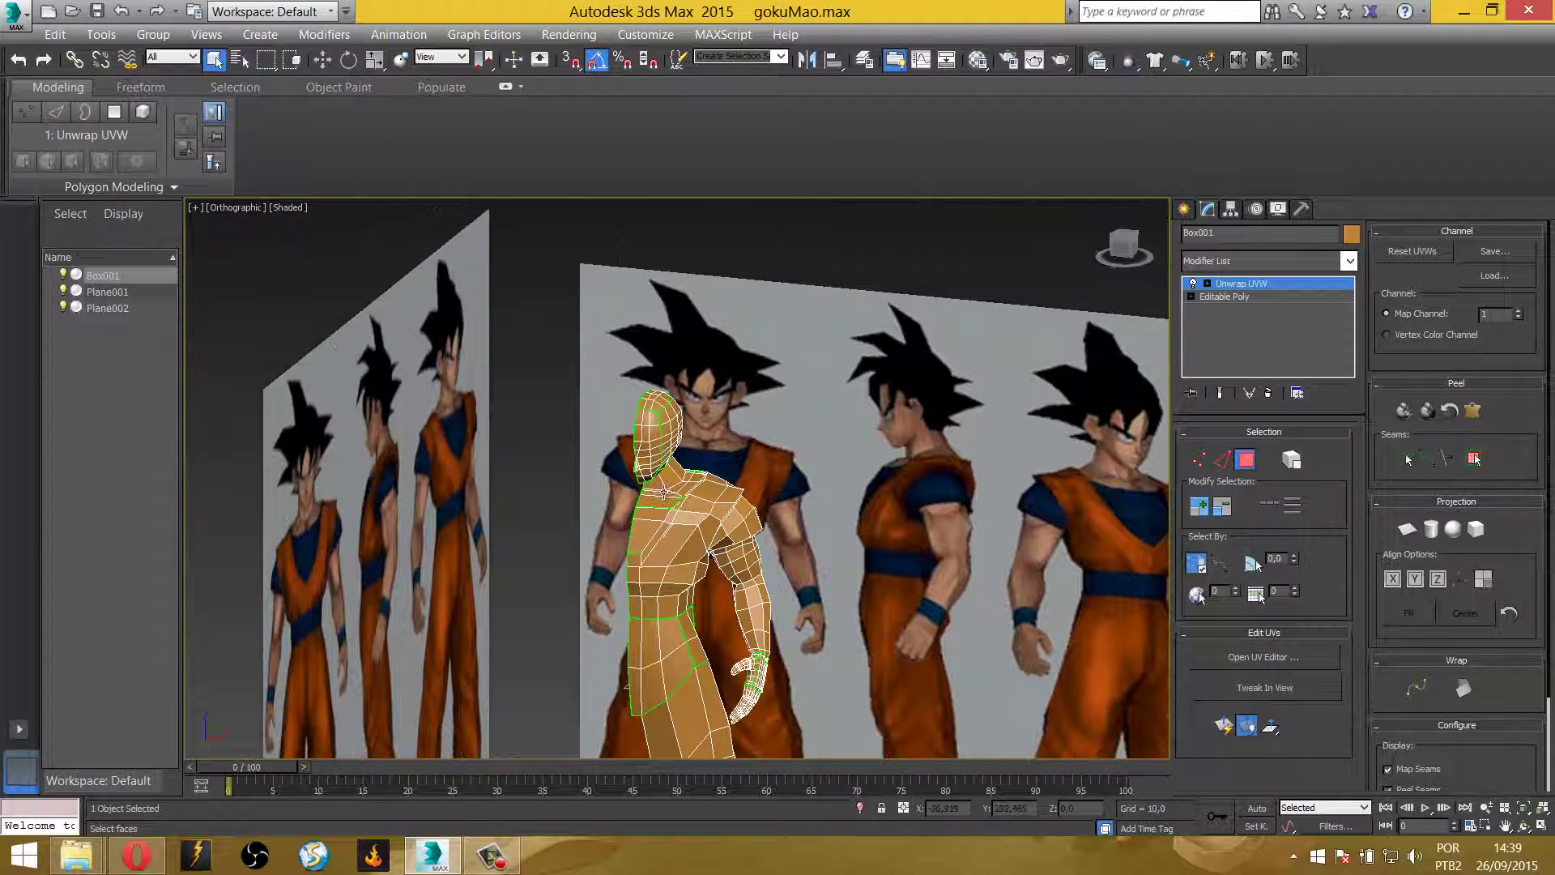
scroll(636, 382, up, 6)
scroll(600, 361, up, 3)
scroll(596, 357, down, 3)
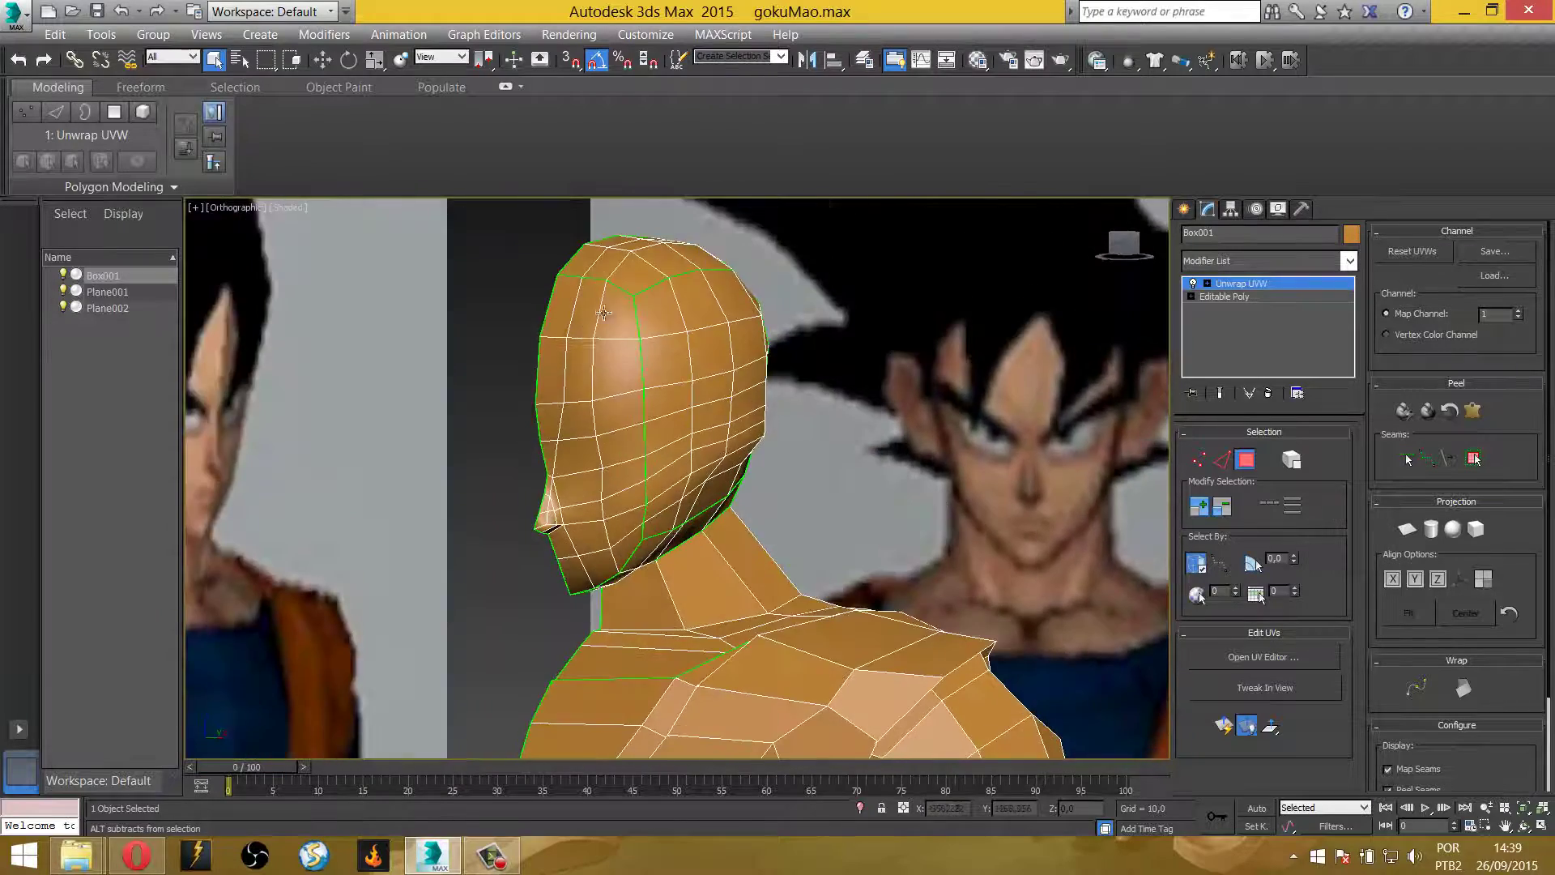
mouse_move(615, 405)
alt+middle_down()
mouse_move(681, 583)
mouse_move(790, 509)
mouse_move(753, 567)
mouse_move(763, 553)
mouse_move(831, 638)
alt+middle_up()
click(690, 599)
scroll(789, 508, up, 2)
scroll(757, 576, down, 3)
scroll(757, 576, down, 3)
scroll(763, 553, up, 2)
scroll(763, 553, up, 3)
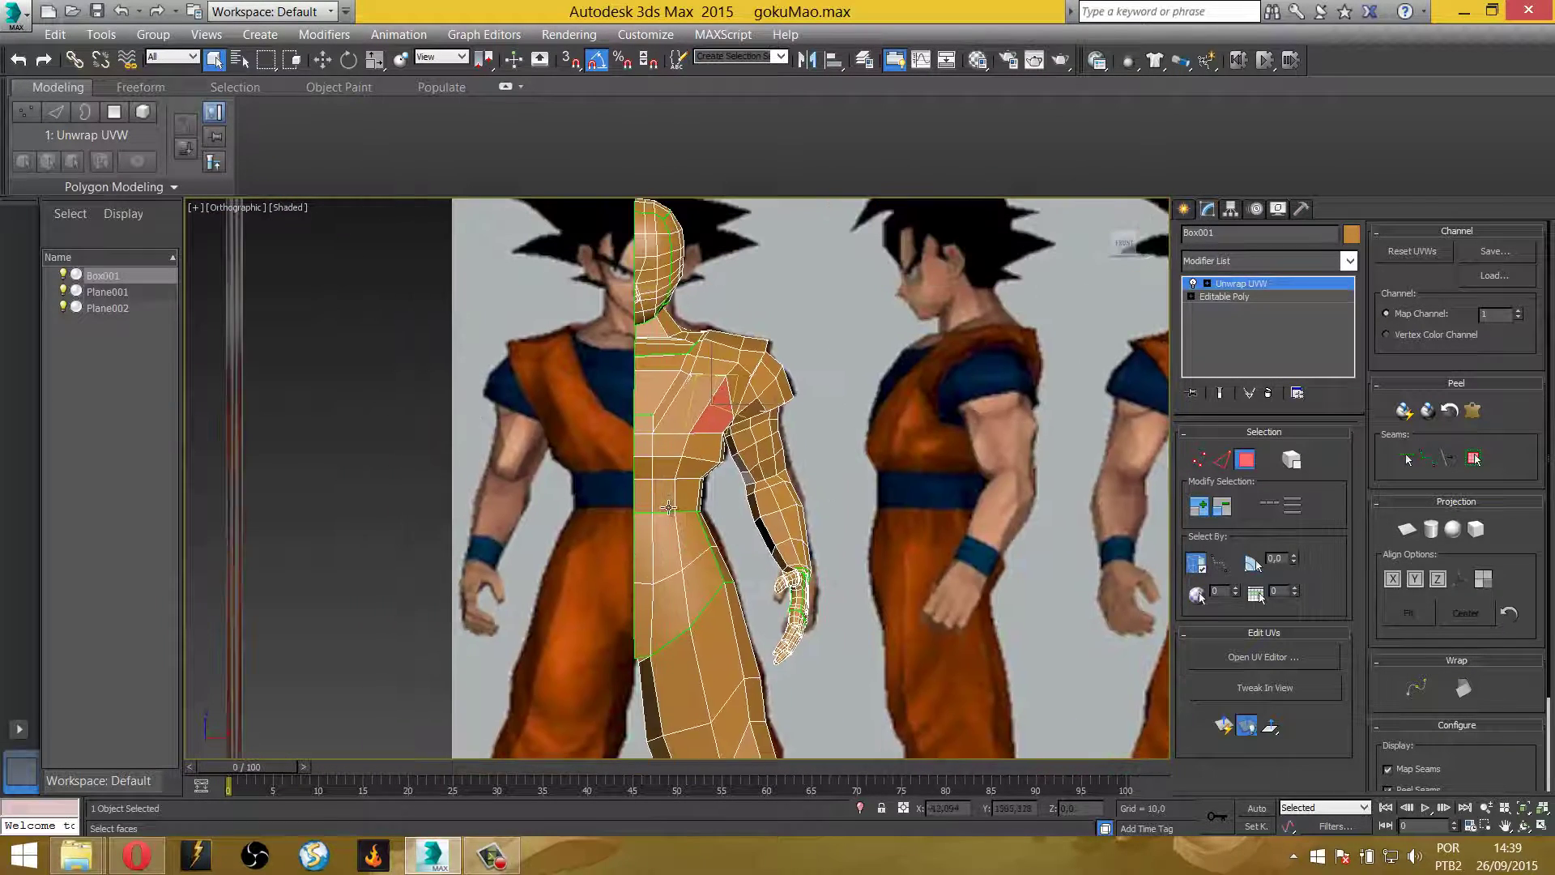
Turn on Ignore Backfacing, marquee-select the torso faces, and turn off Select By Element
click(1294, 463)
click(704, 412)
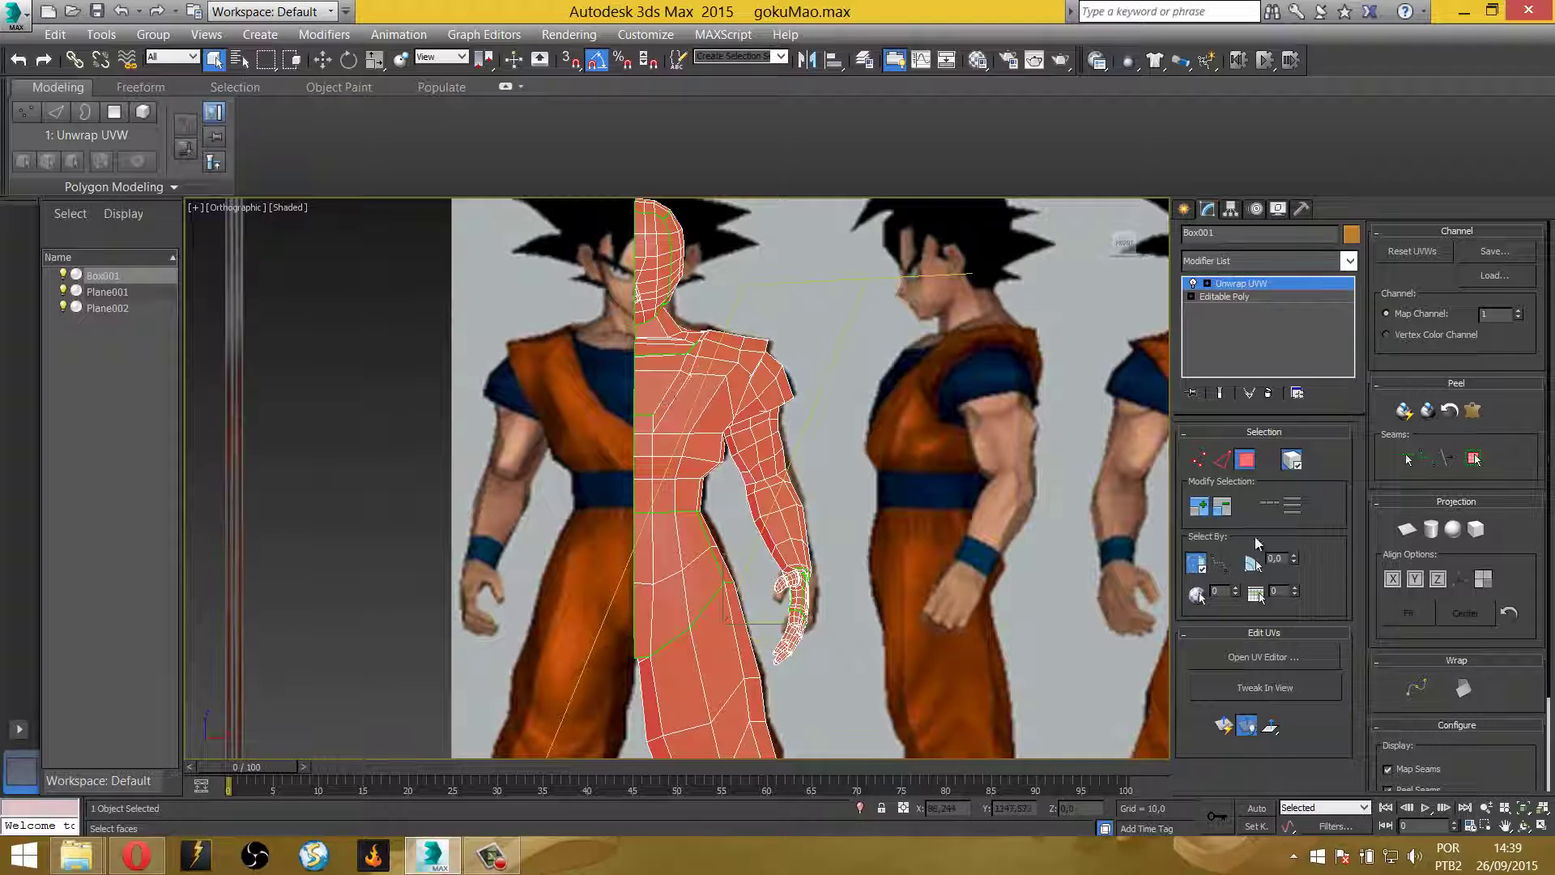
click(1203, 569)
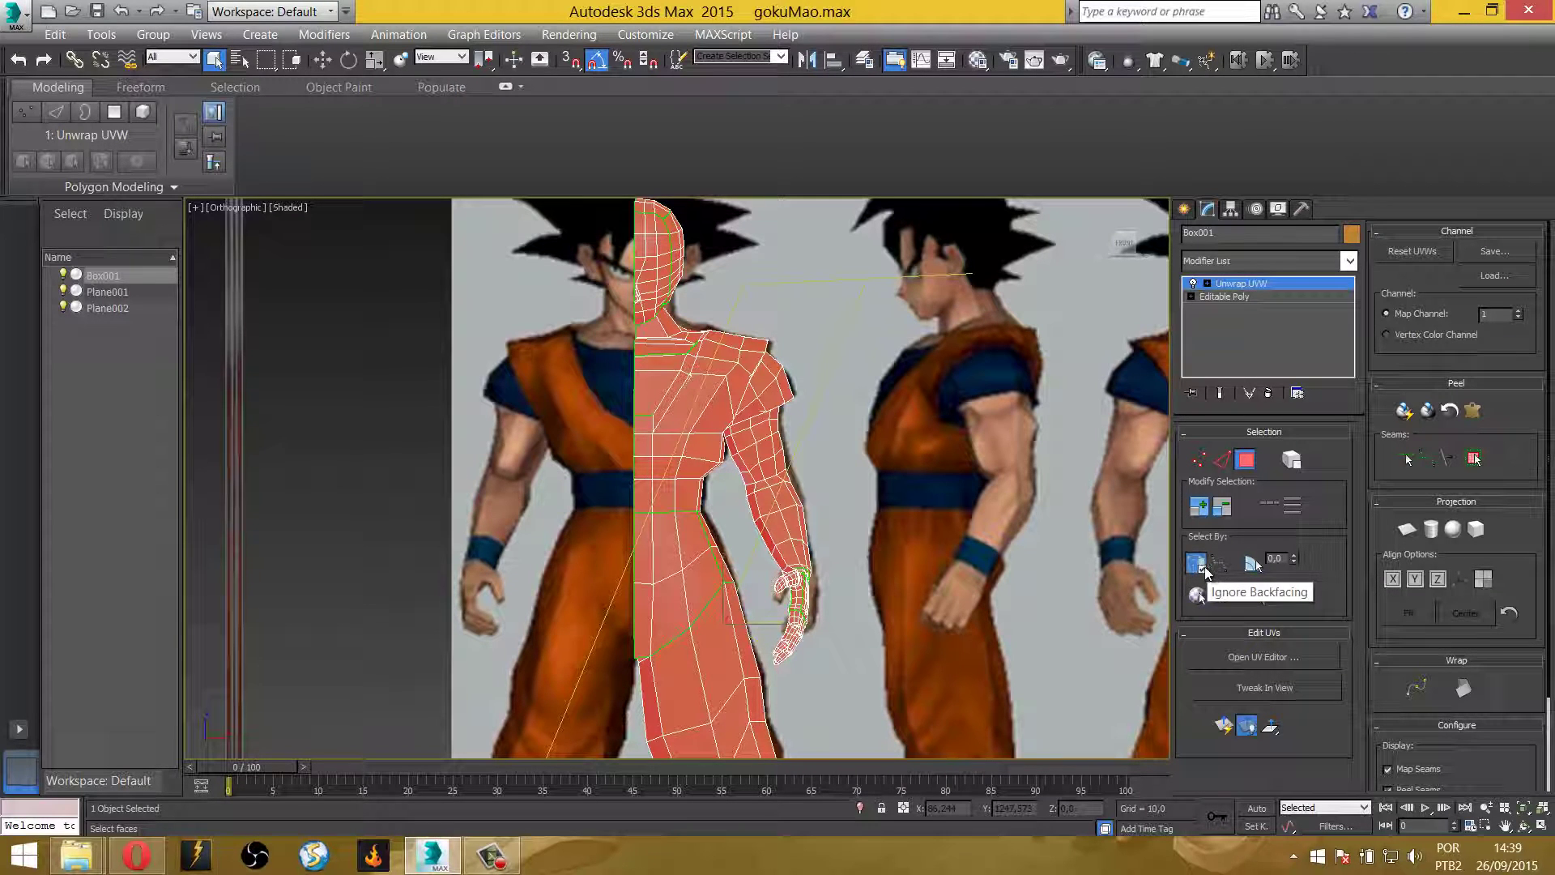
click(942, 479)
drag(529, 663, 530, 665)
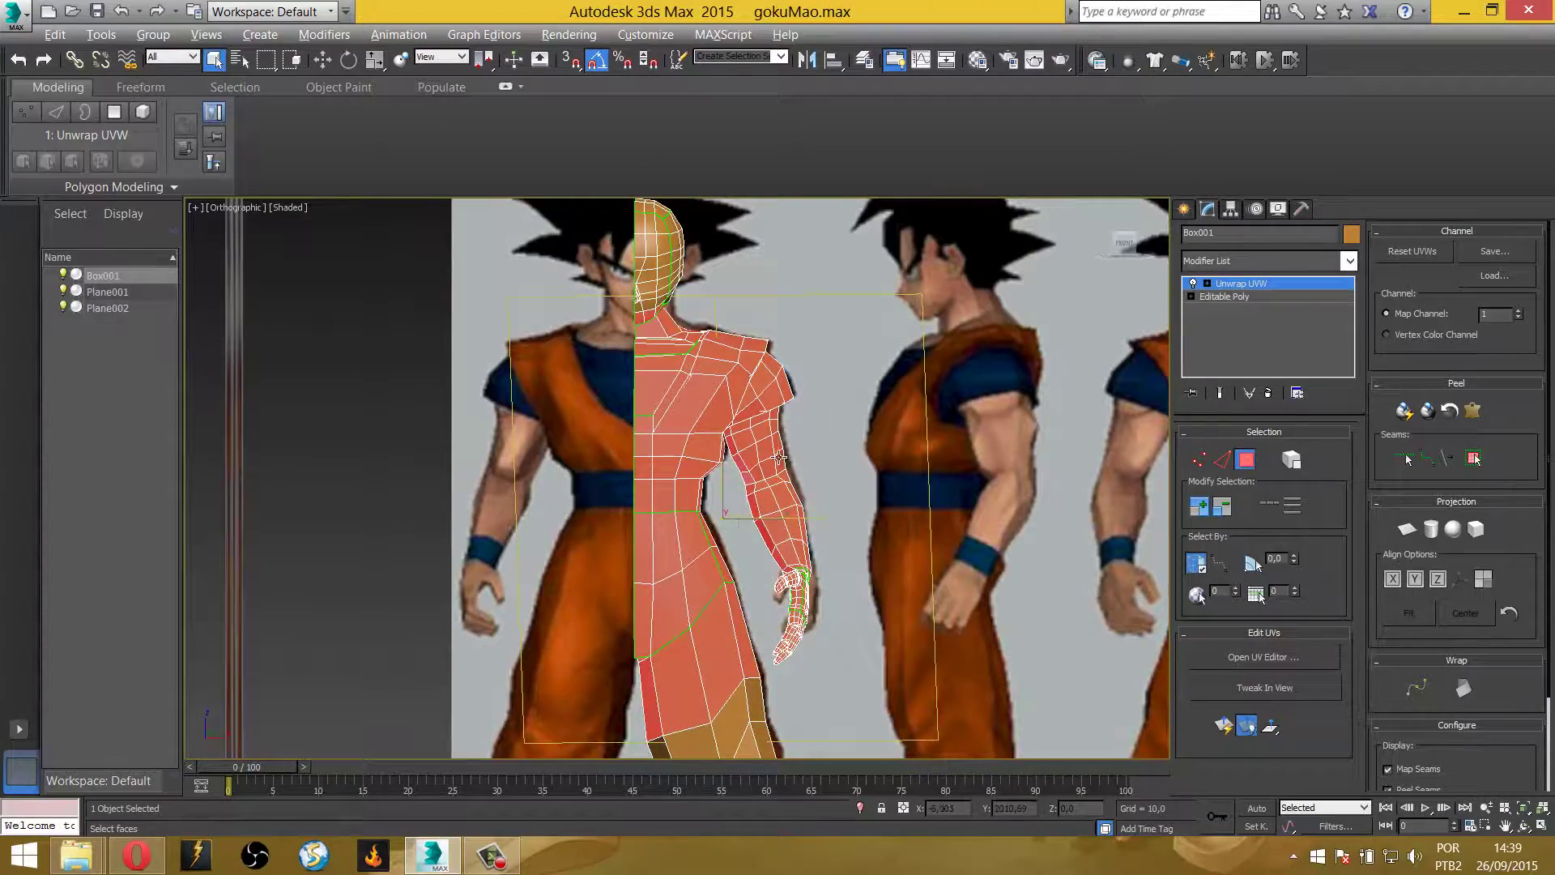
mouse_move(733, 517)
alt+middle_down()
mouse_move(533, 449)
mouse_move(741, 474)
mouse_move(808, 435)
alt+middle_up()
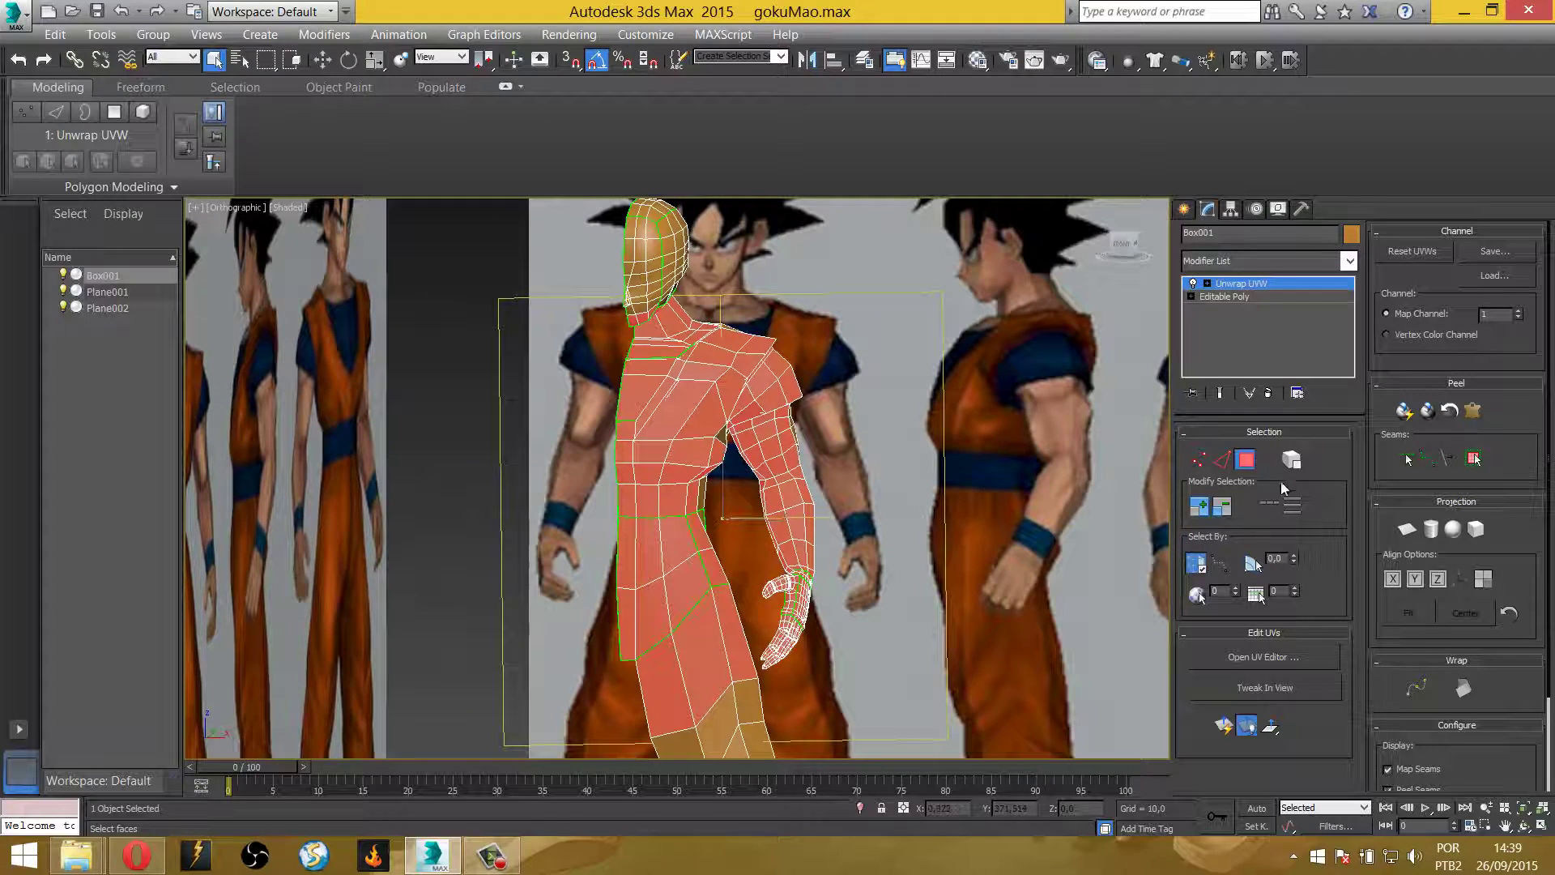
click(1204, 573)
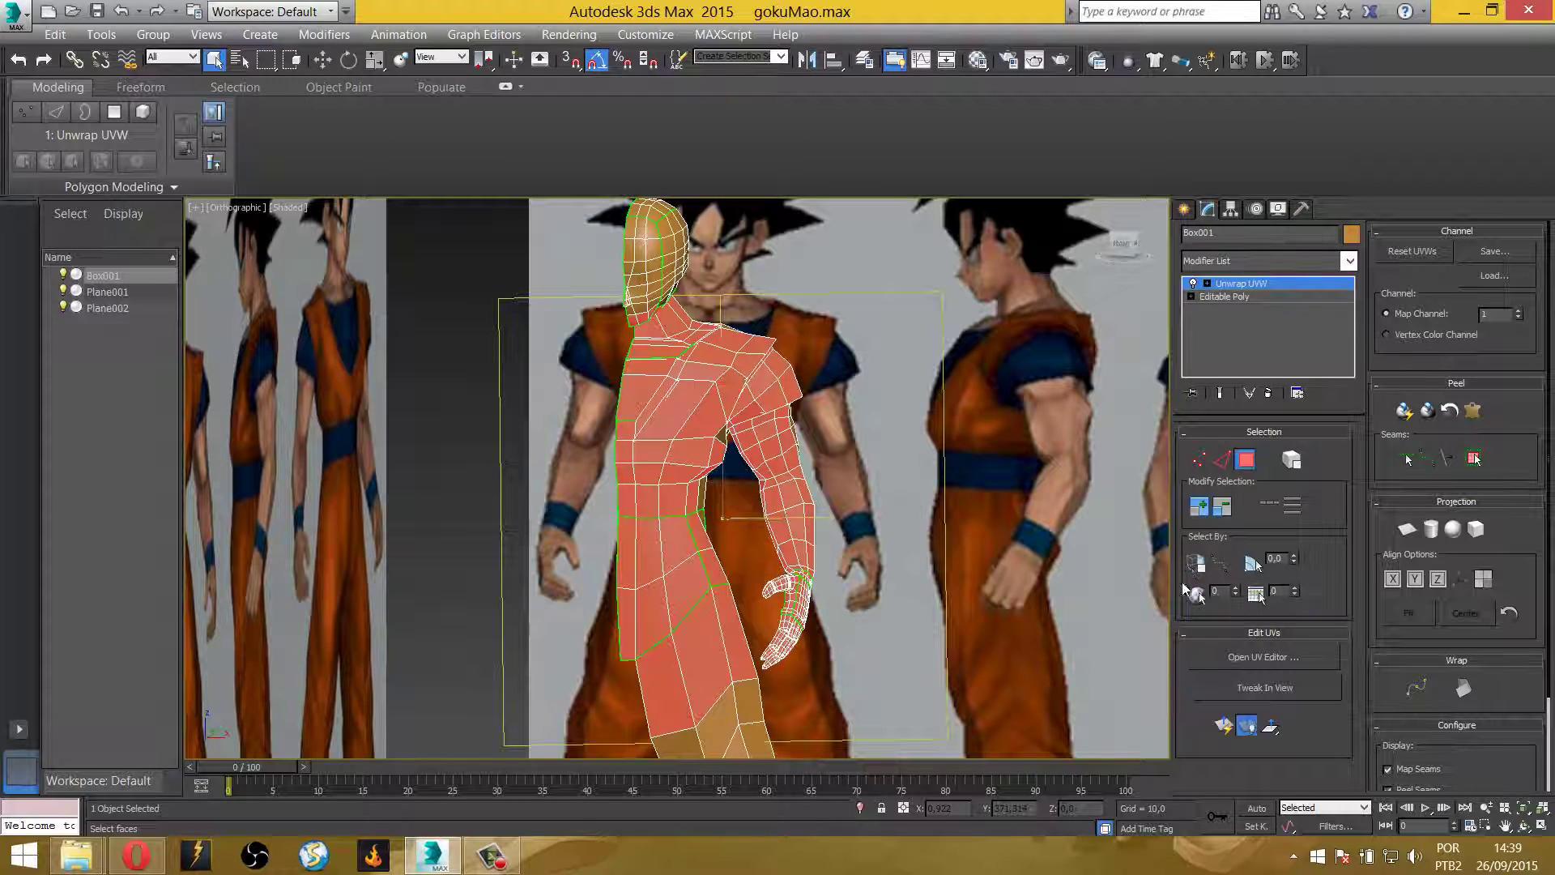
Add the lower-leg faces to the selection and orbit around the legs to check it
alt+middle_drag(677, 612, 768, 454)
click(853, 318)
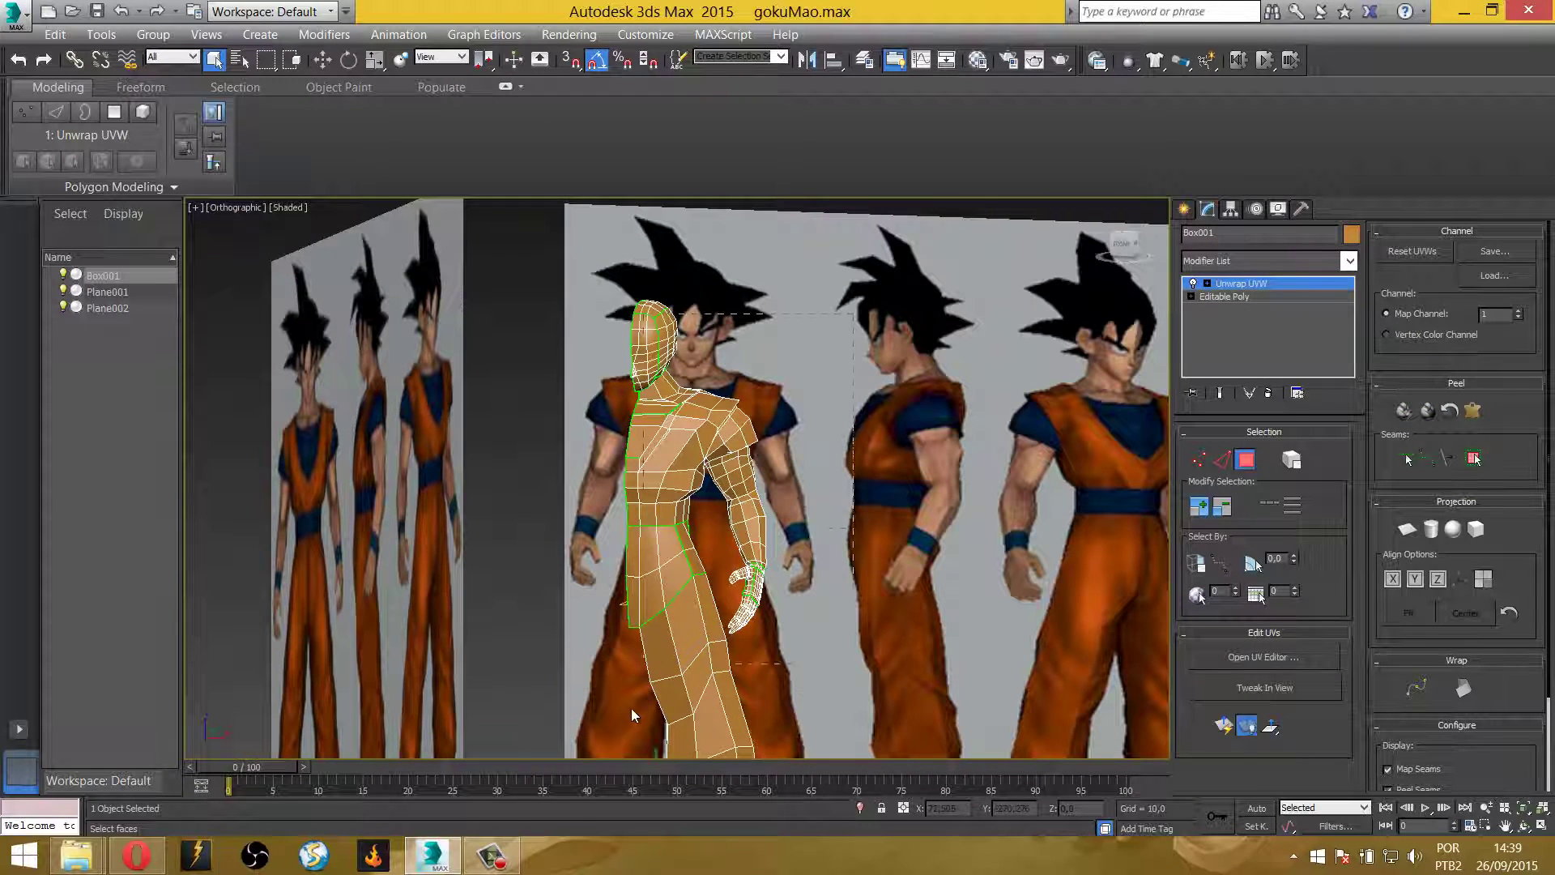
click(702, 543)
mouse_move(702, 543)
alt+middle_down()
mouse_move(548, 557)
mouse_move(631, 562)
alt+middle_up()
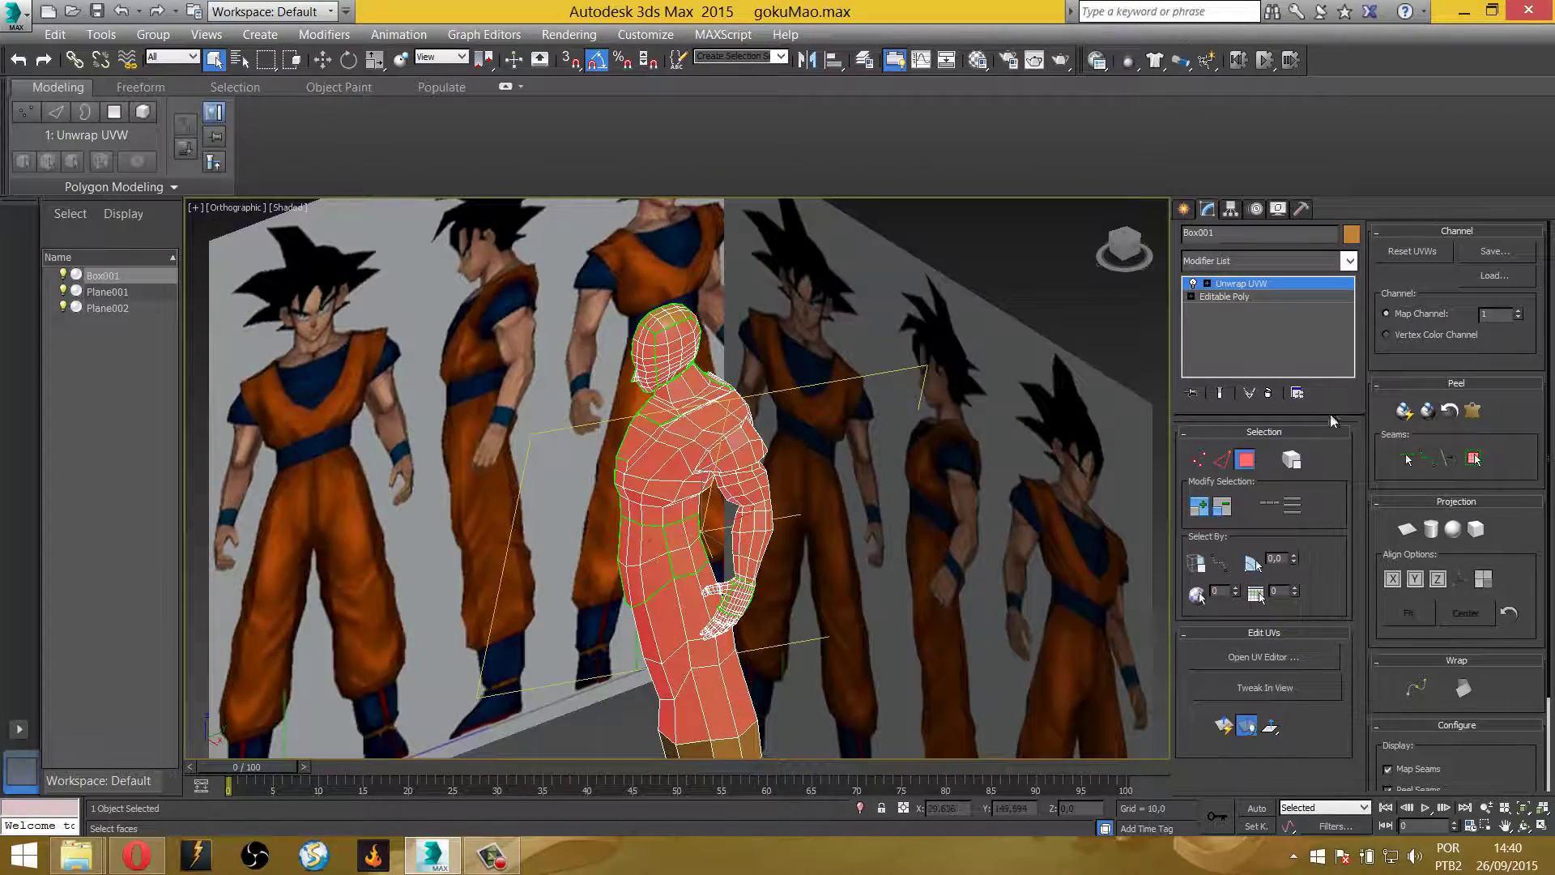
click(729, 410)
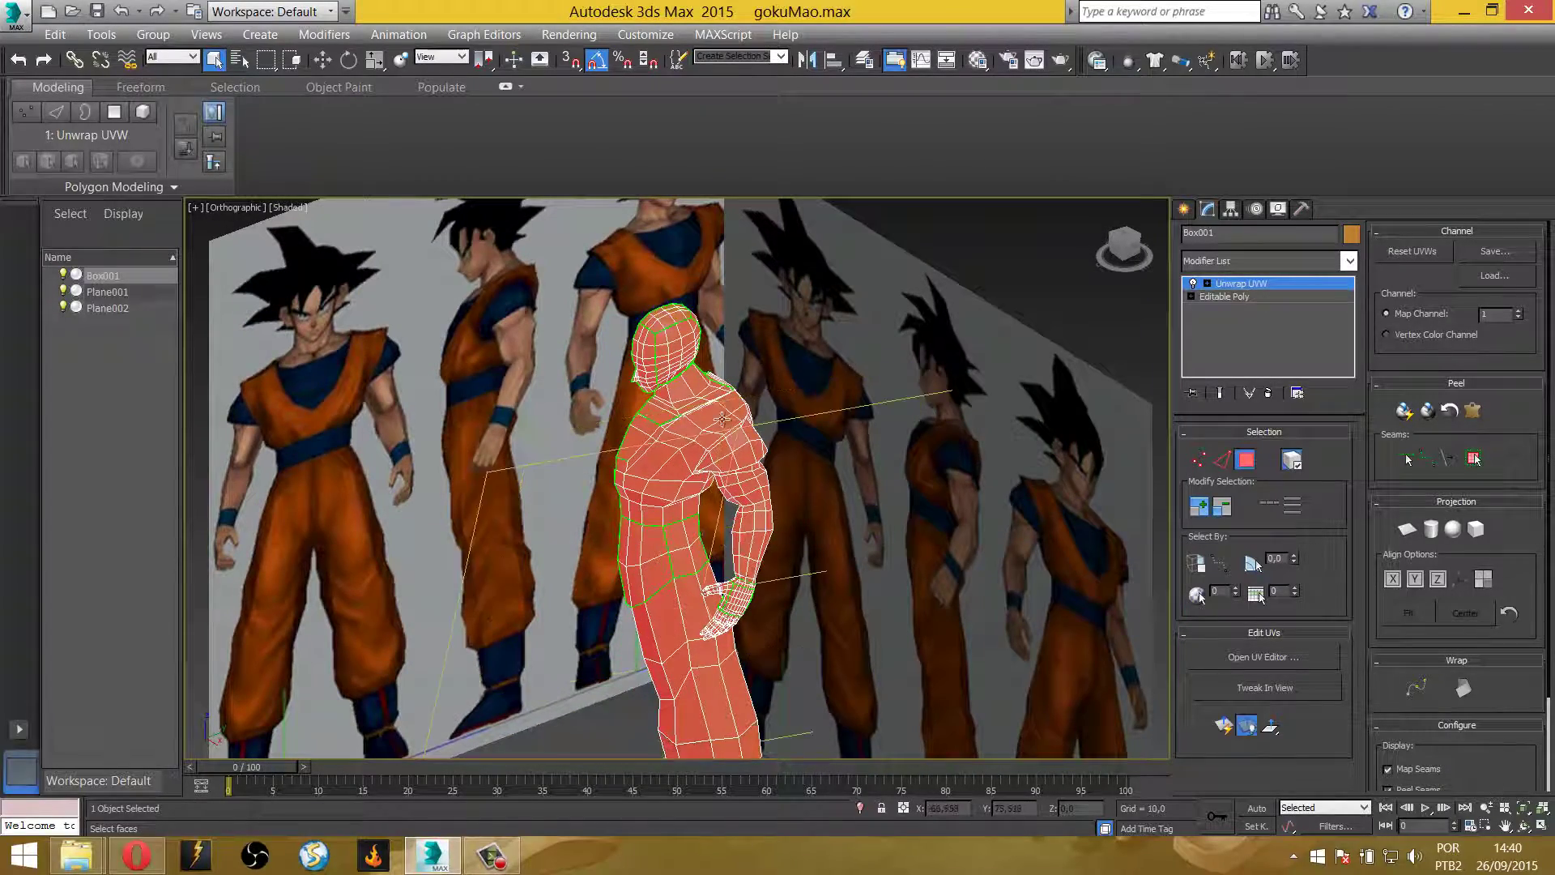
scroll(700, 560, down, 5)
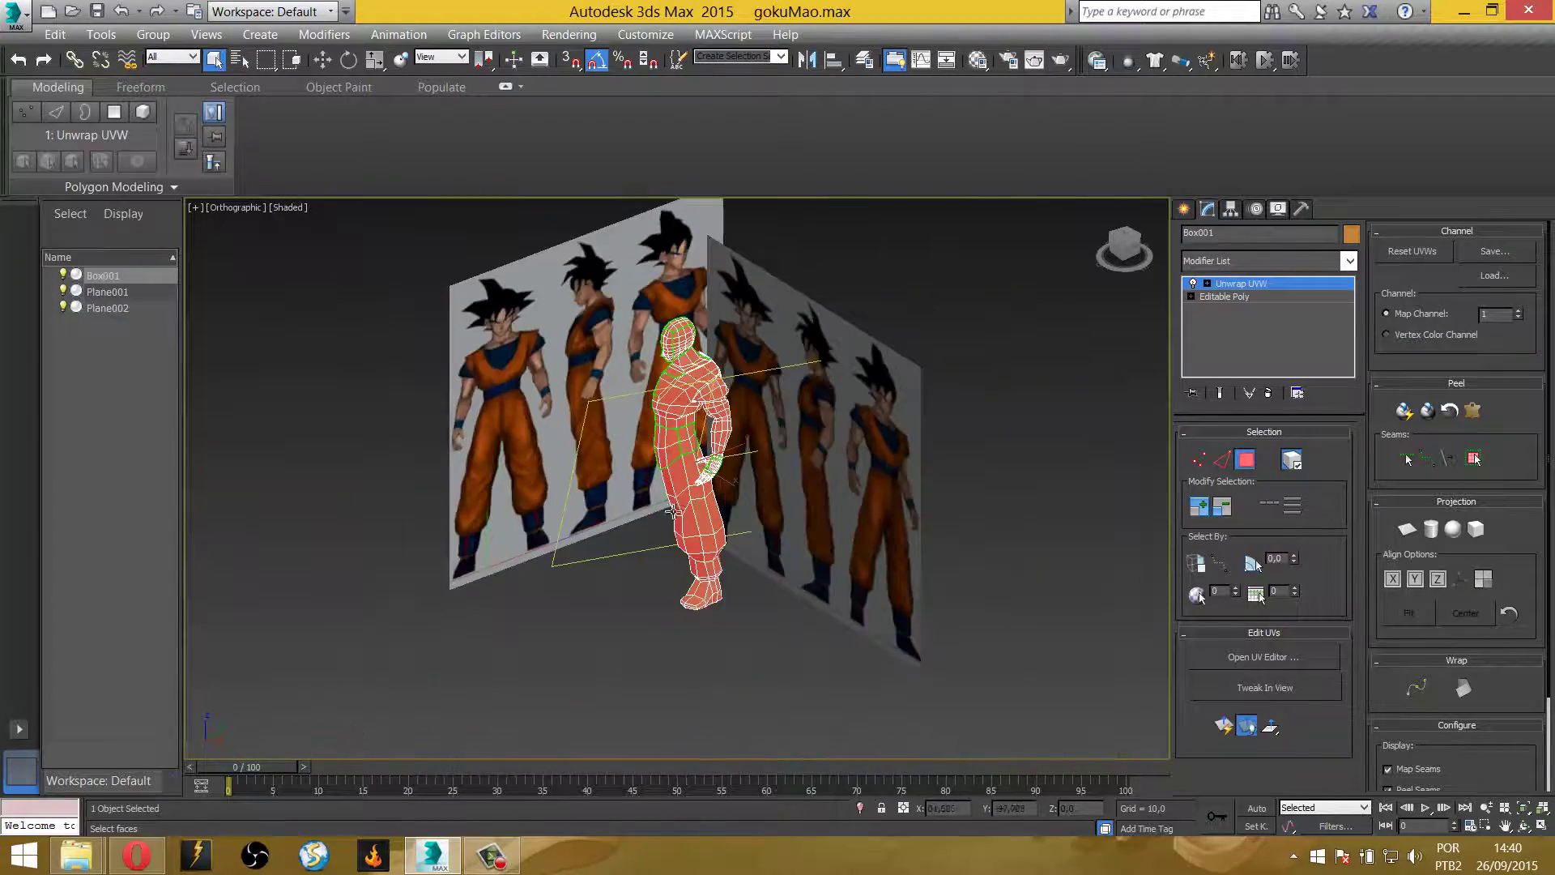
alt+middle_drag(700, 560, 726, 502)
scroll(726, 503, up, 8)
scroll(695, 395, up, 3)
mouse_move(694, 394)
alt+middle_down()
mouse_move(1117, 236)
mouse_move(730, 486)
alt+middle_up()
scroll(750, 497, up, 2)
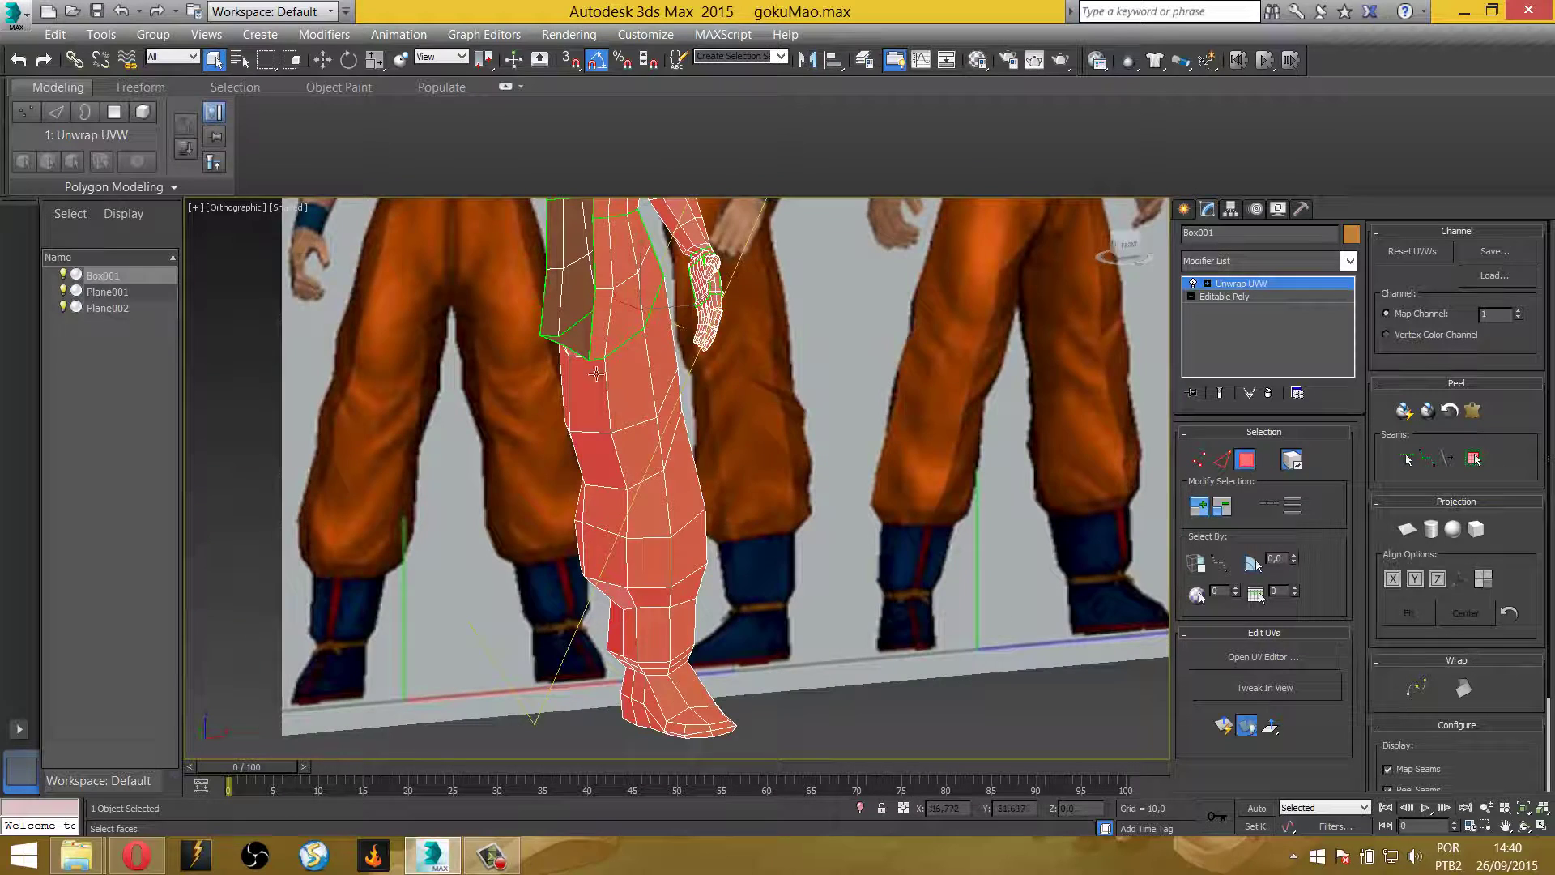
middle_drag(567, 324, 567, 567)
alt+middle_drag(567, 486, 486, 470)
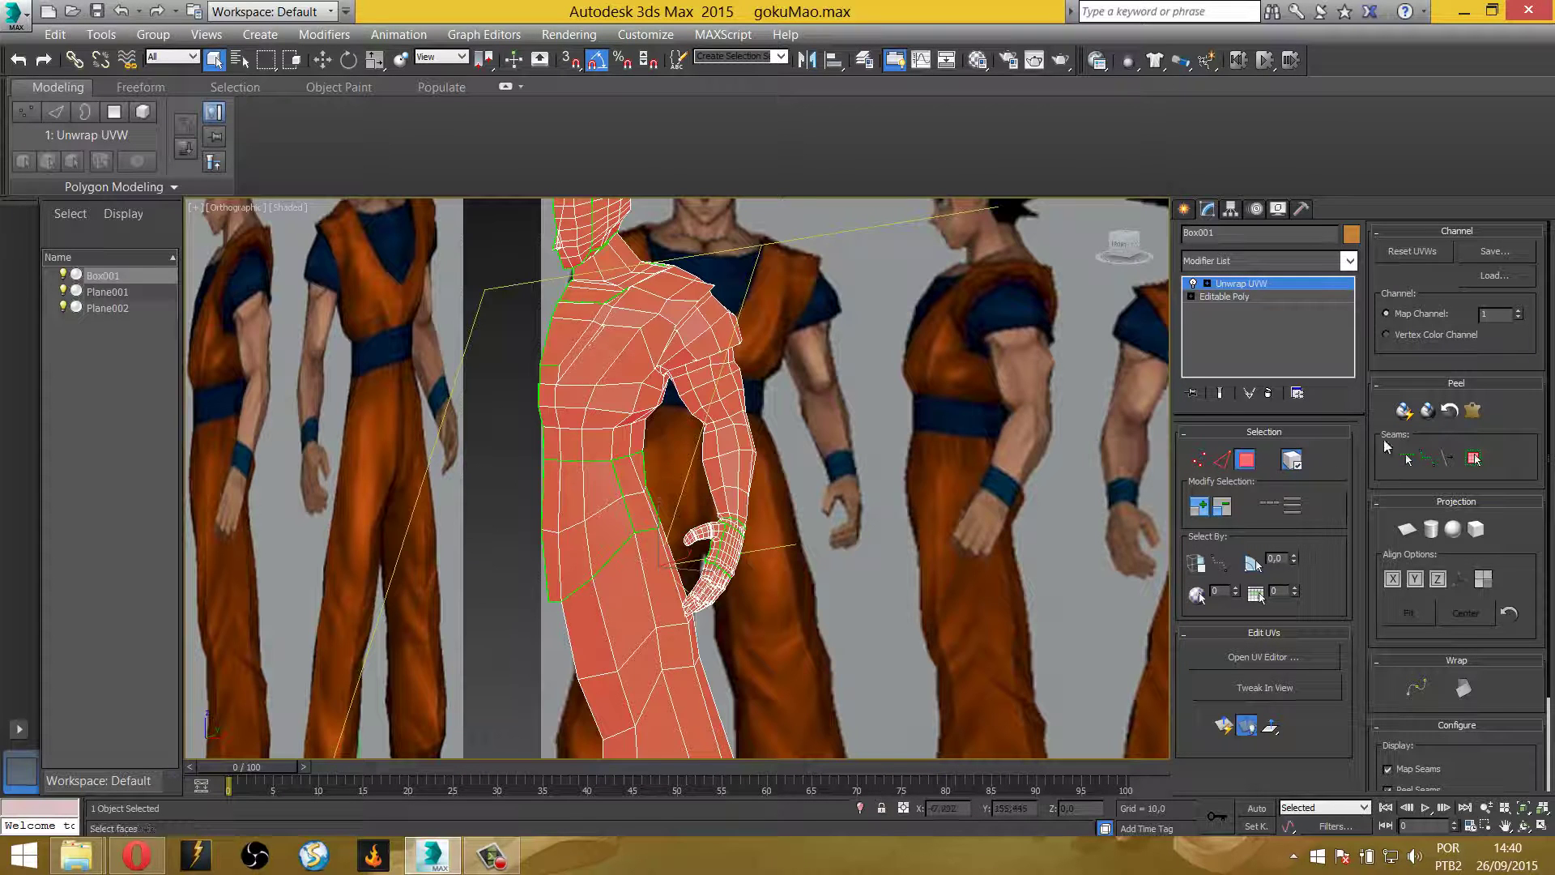
Open the UV editor and drag the peeled head UVs away from the checker tile
click(1450, 412)
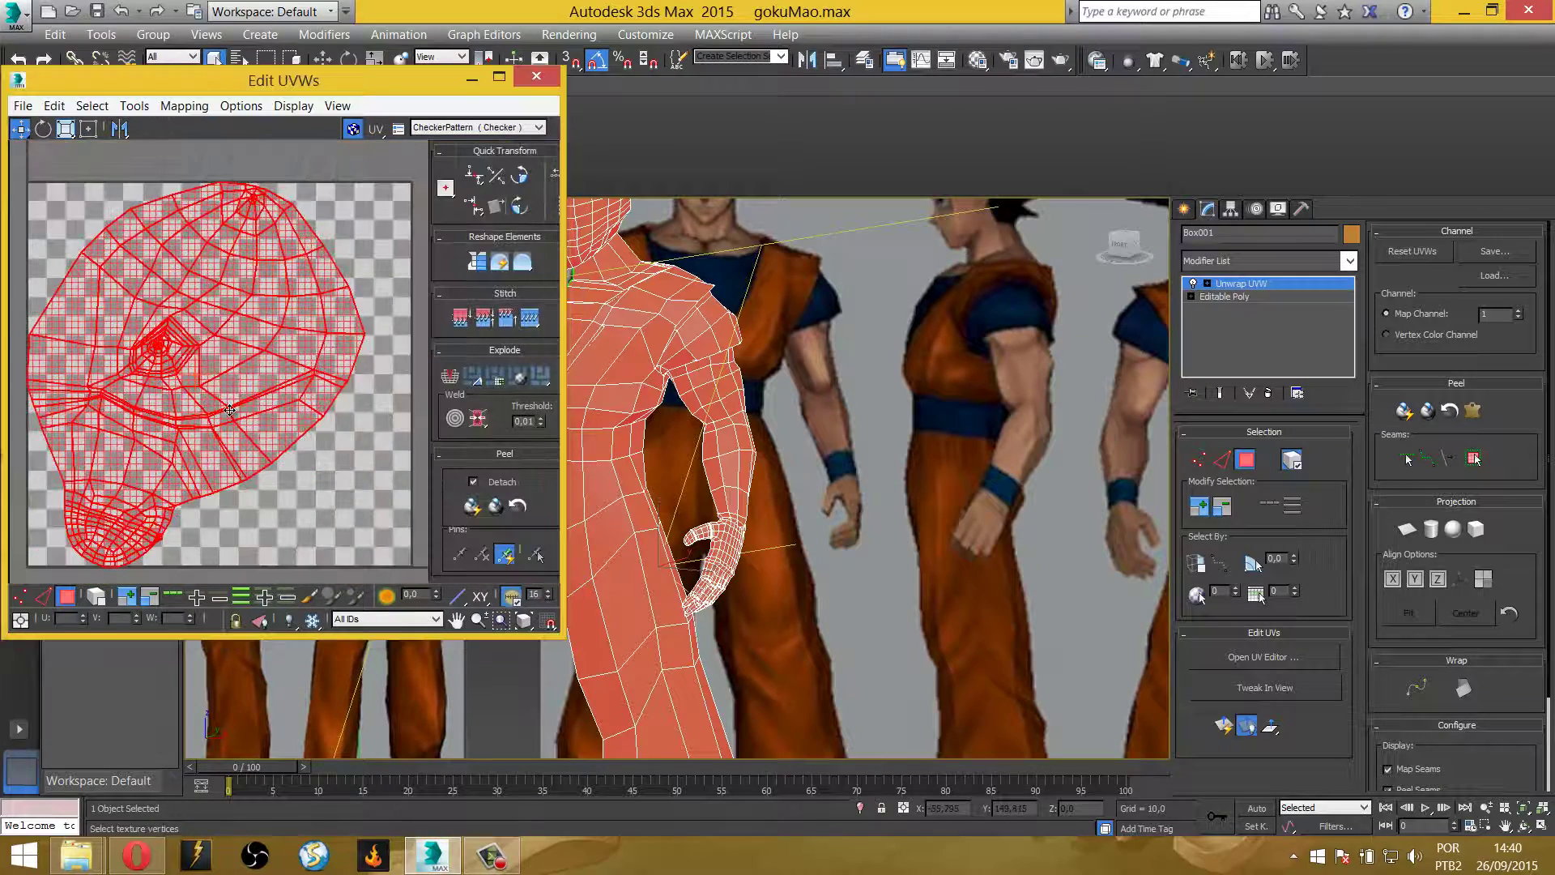
scroll(230, 410, down, 3)
drag(254, 414, 227, 231)
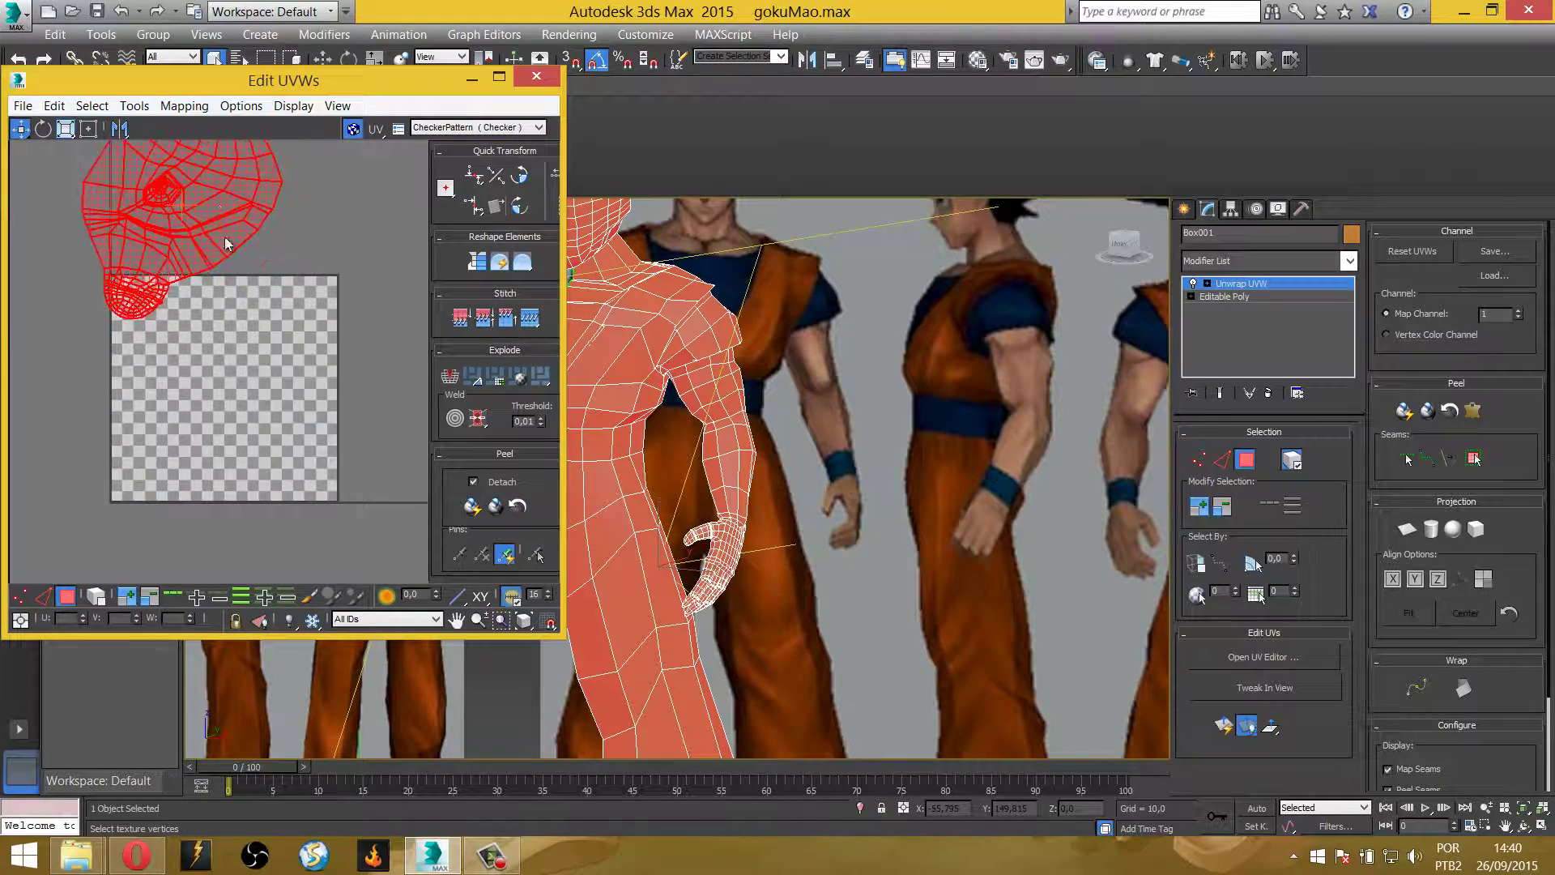
middle_drag(174, 223, 199, 290)
drag(199, 290, 119, 292)
click(81, 454)
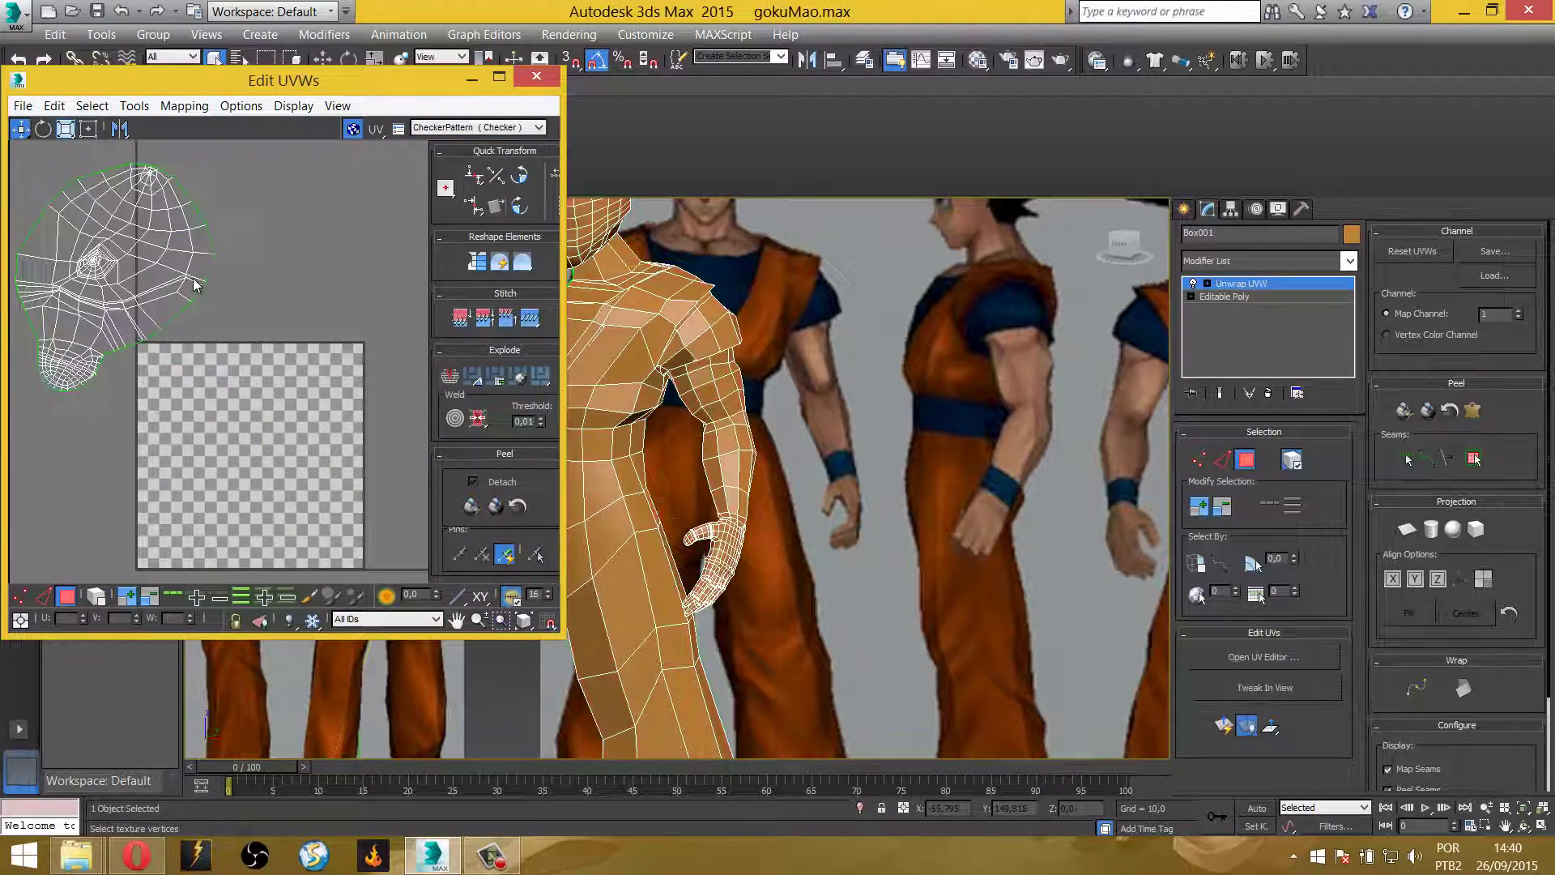
click(166, 298)
middle_drag(168, 300, 215, 316)
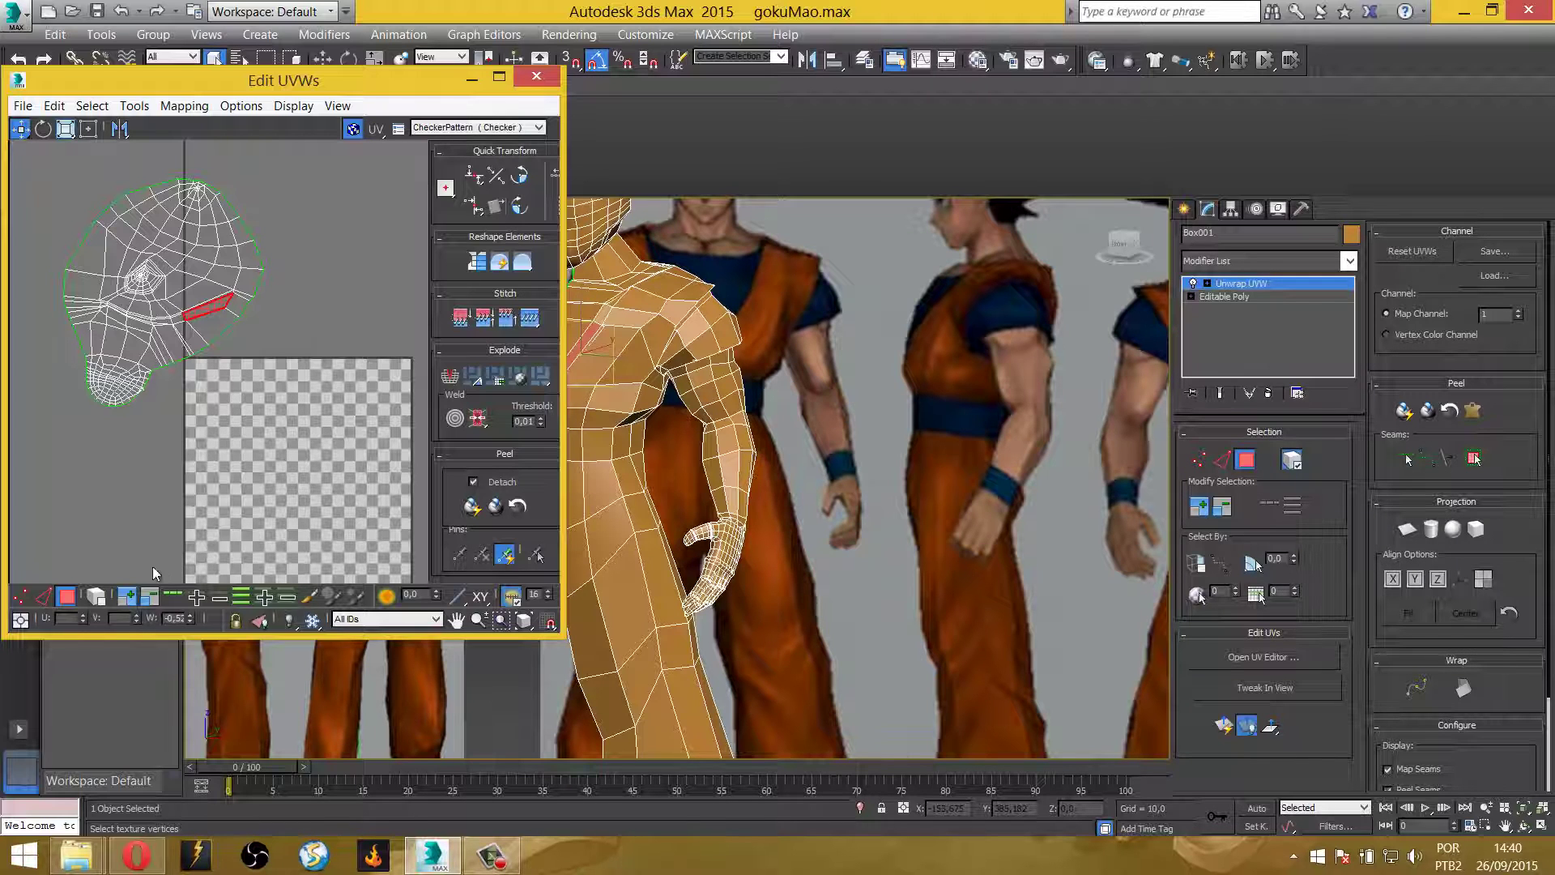
With Select By Element UV Toggle, select the whole head island and move it down-left
click(98, 599)
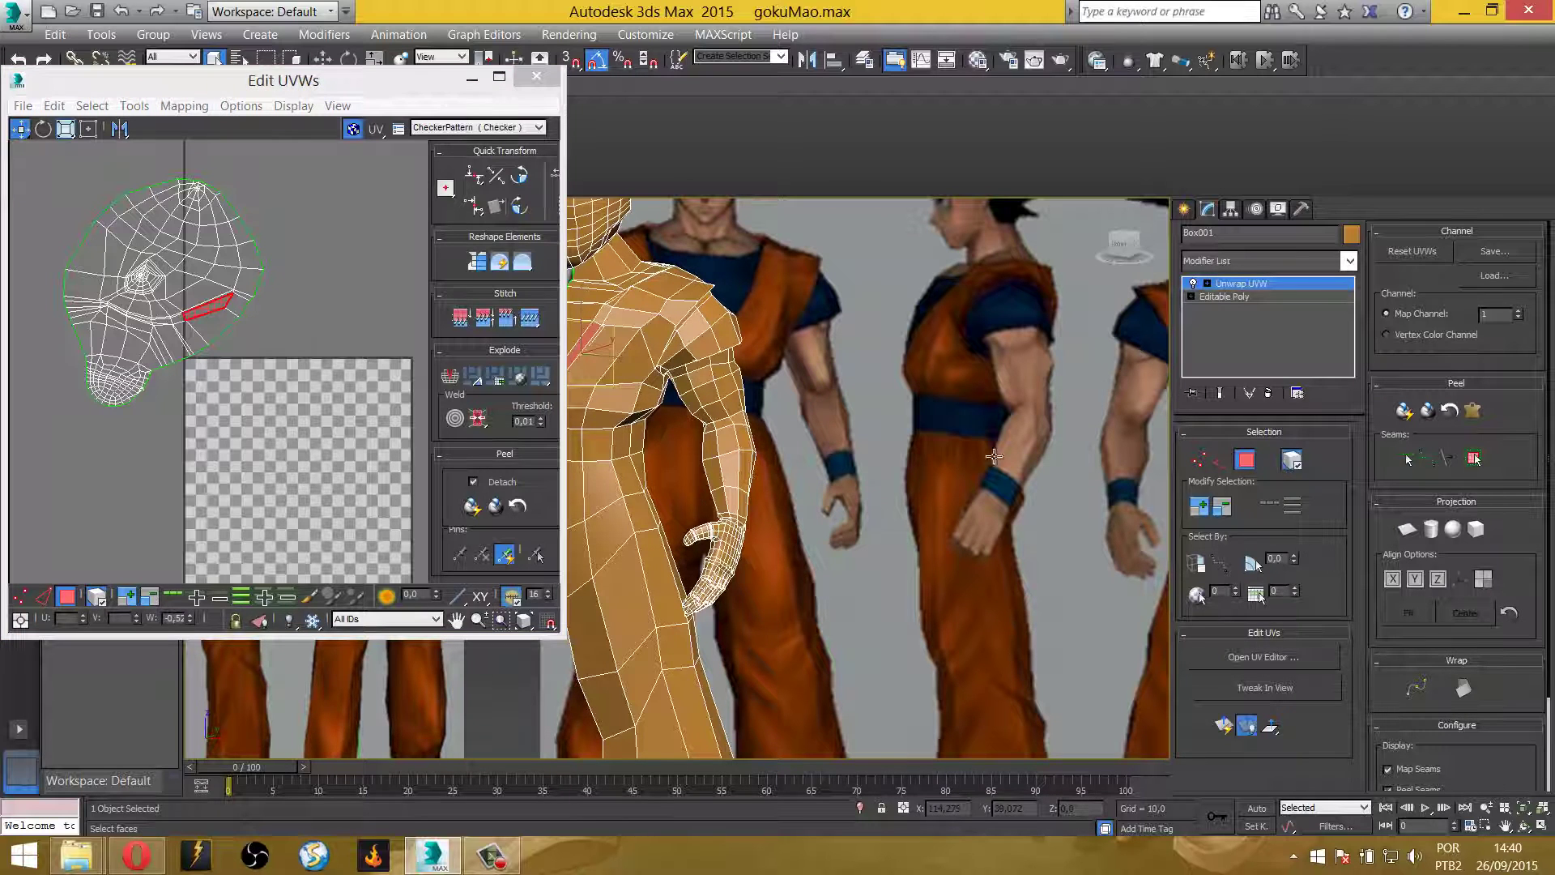
click(152, 401)
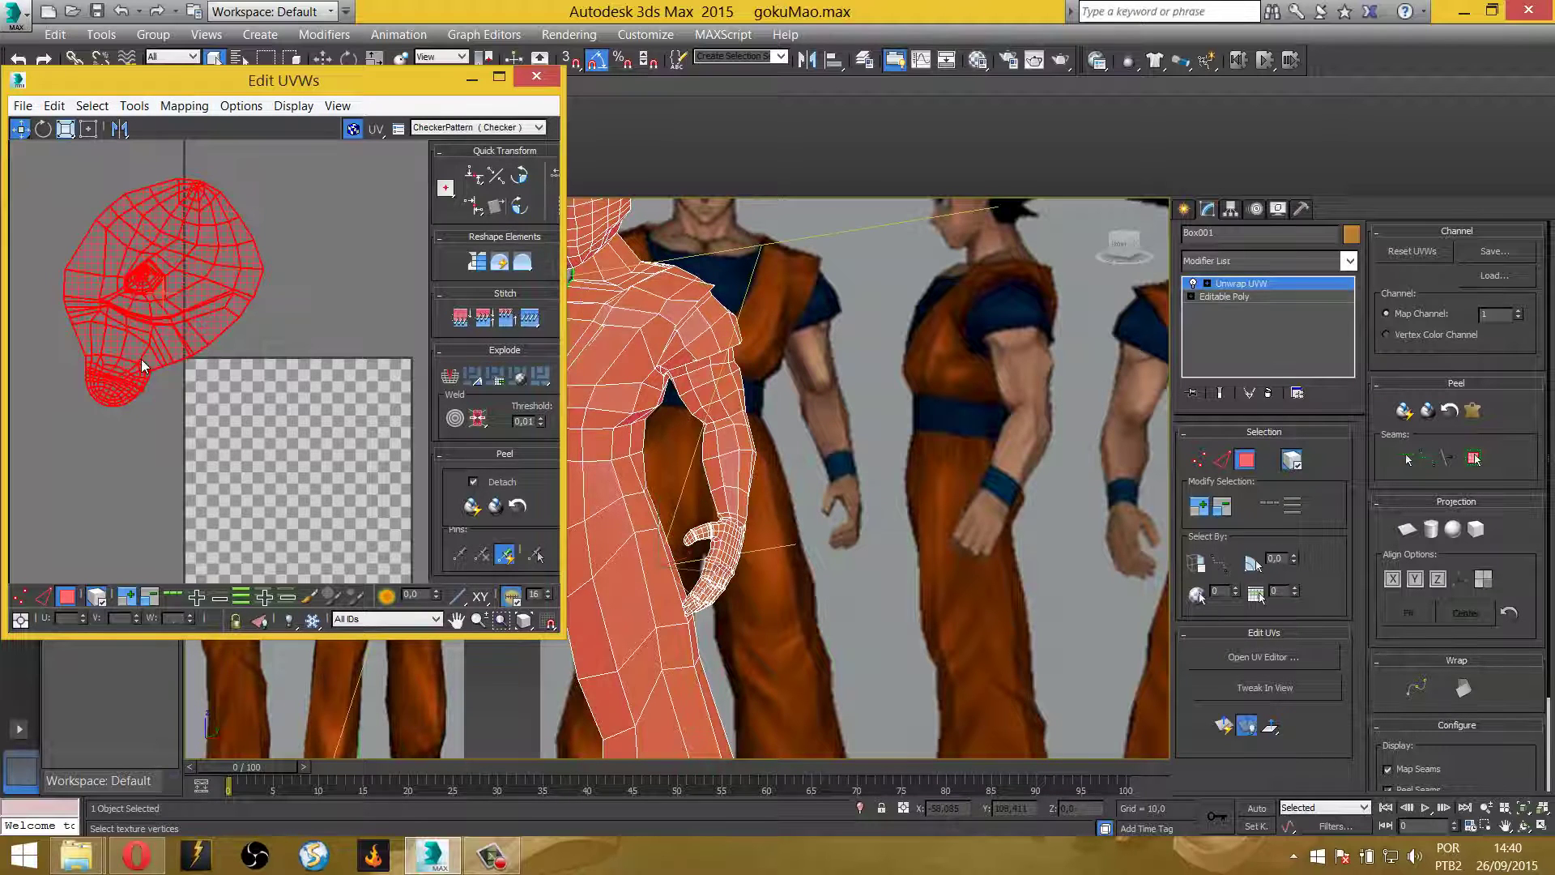
click(96, 597)
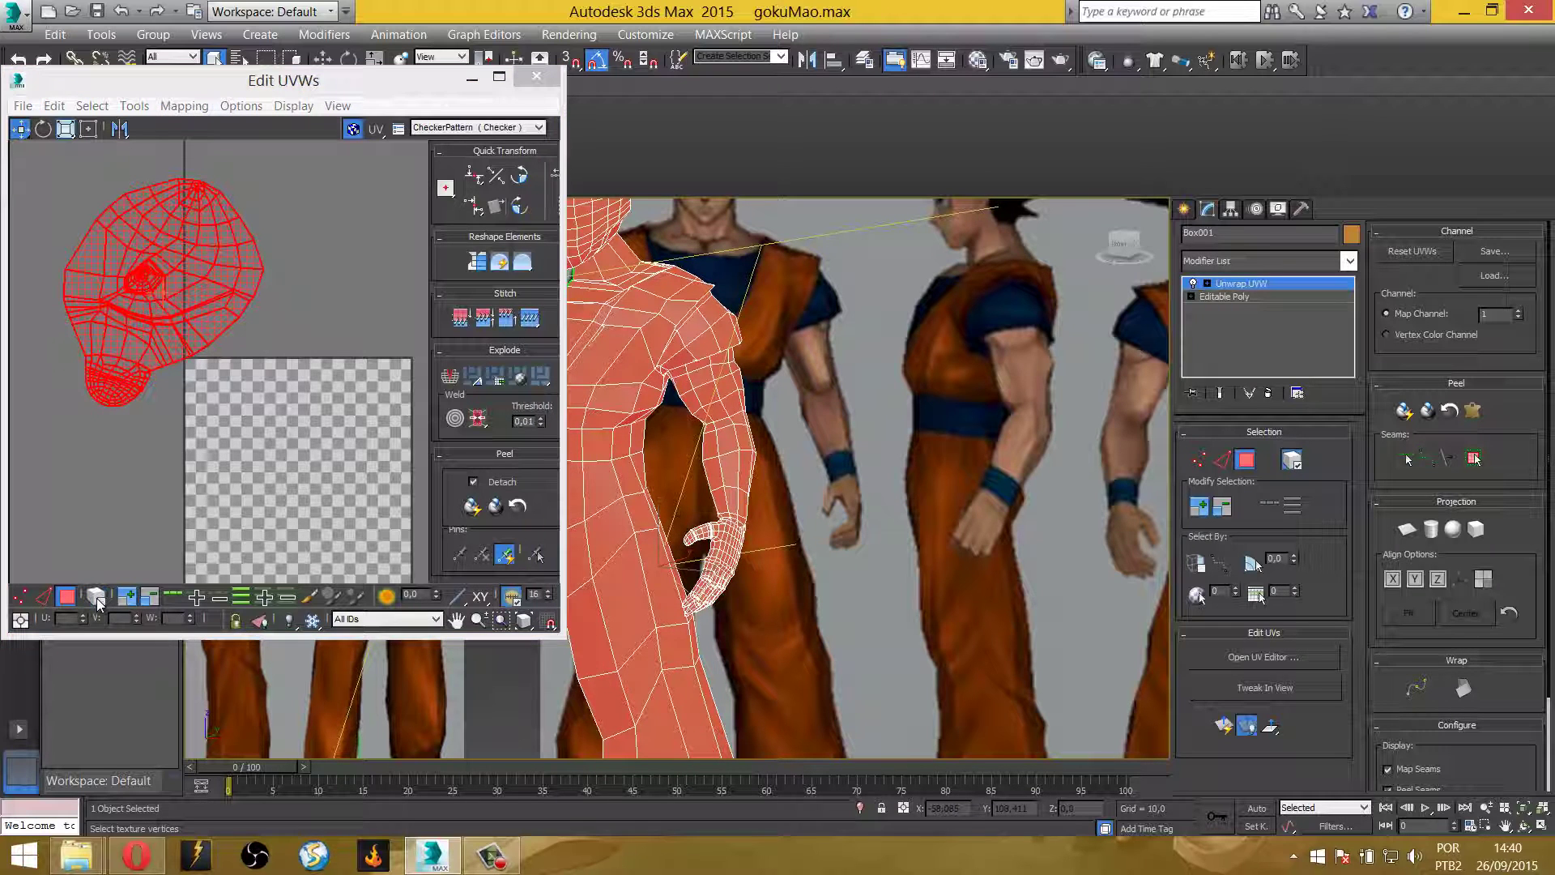
click(98, 601)
click(185, 283)
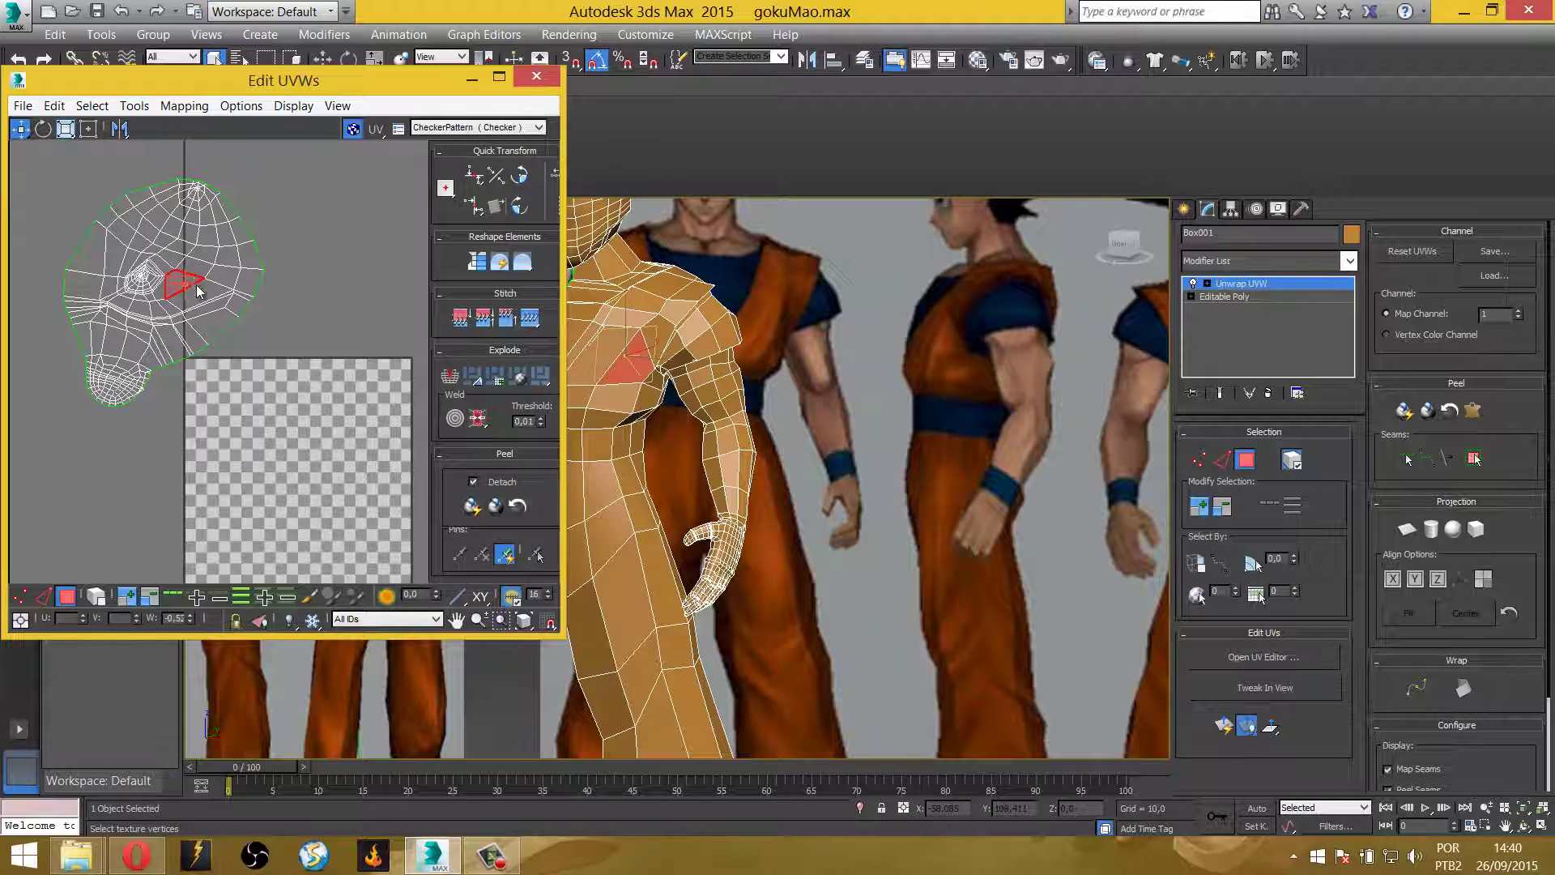
click(222, 276)
click(150, 365)
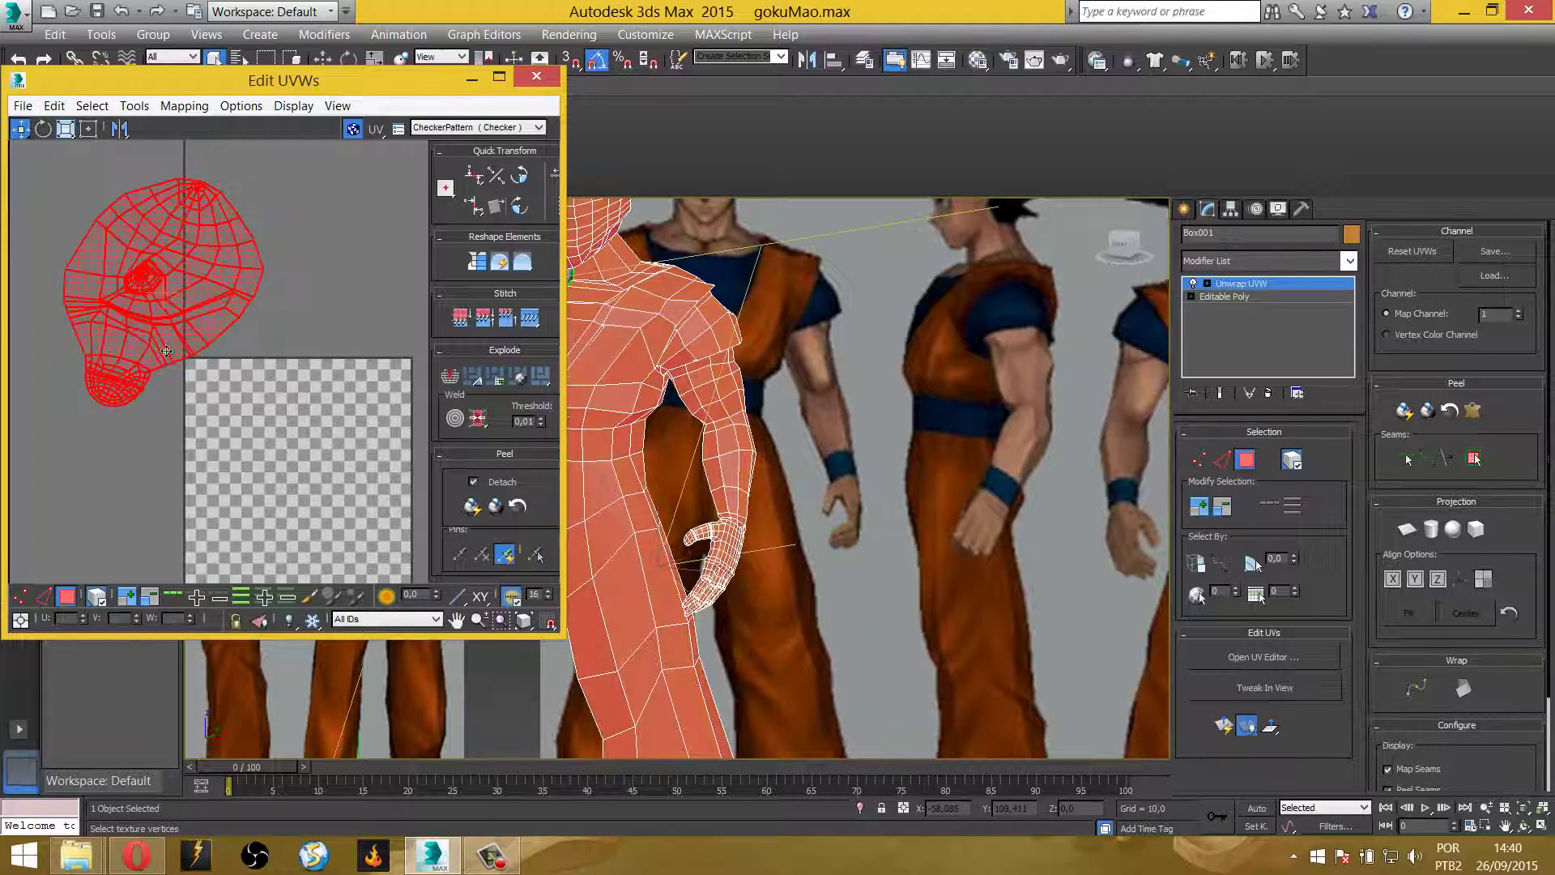
drag(161, 343, 103, 407)
middle_drag(103, 408, 196, 409)
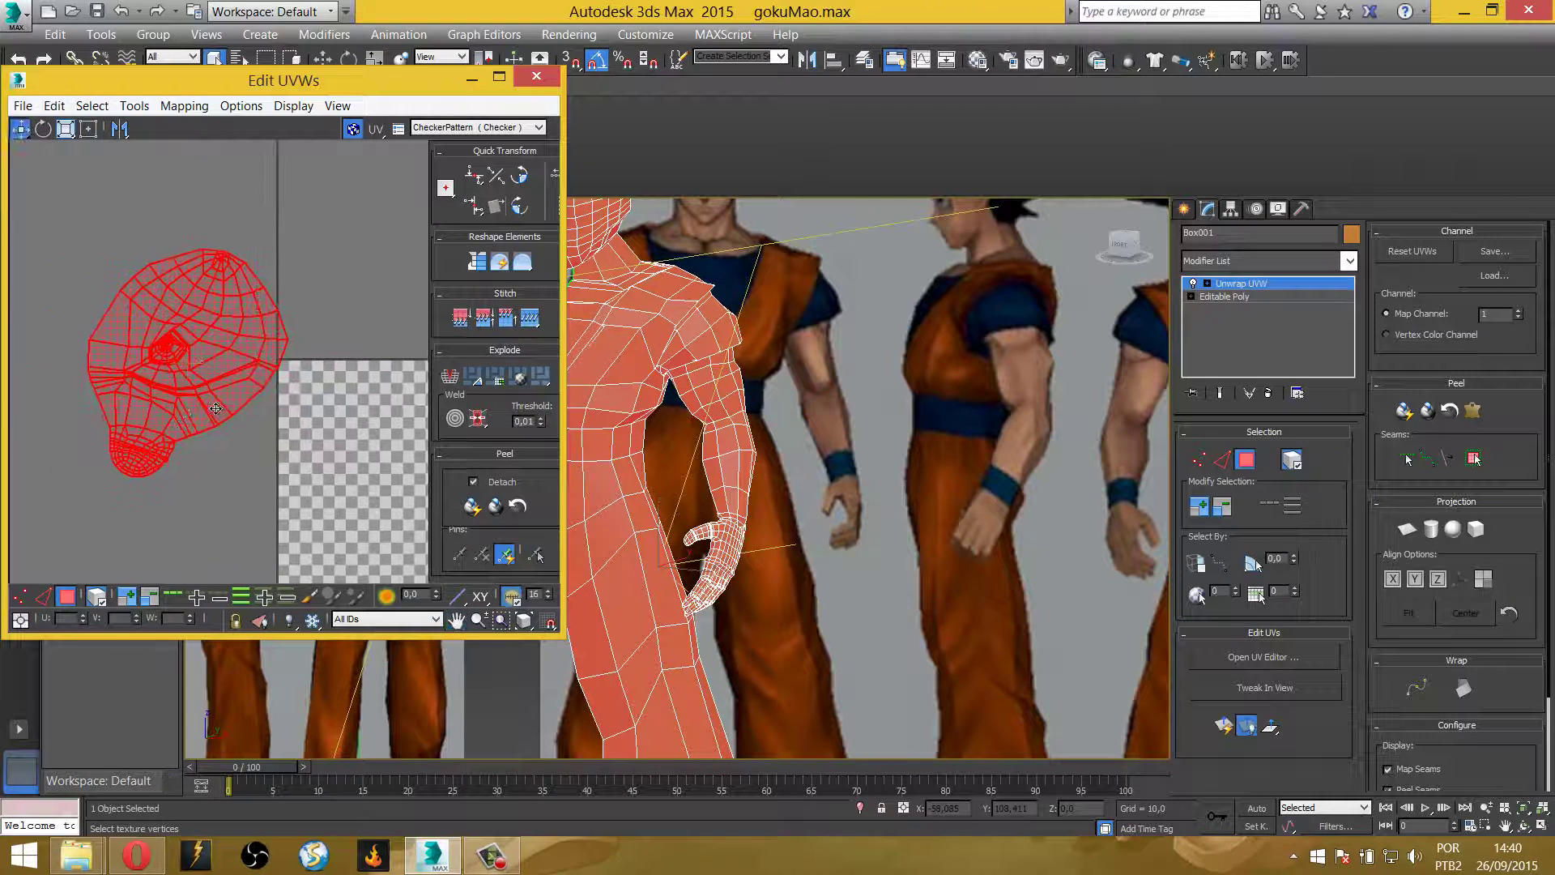
drag(186, 381, 142, 381)
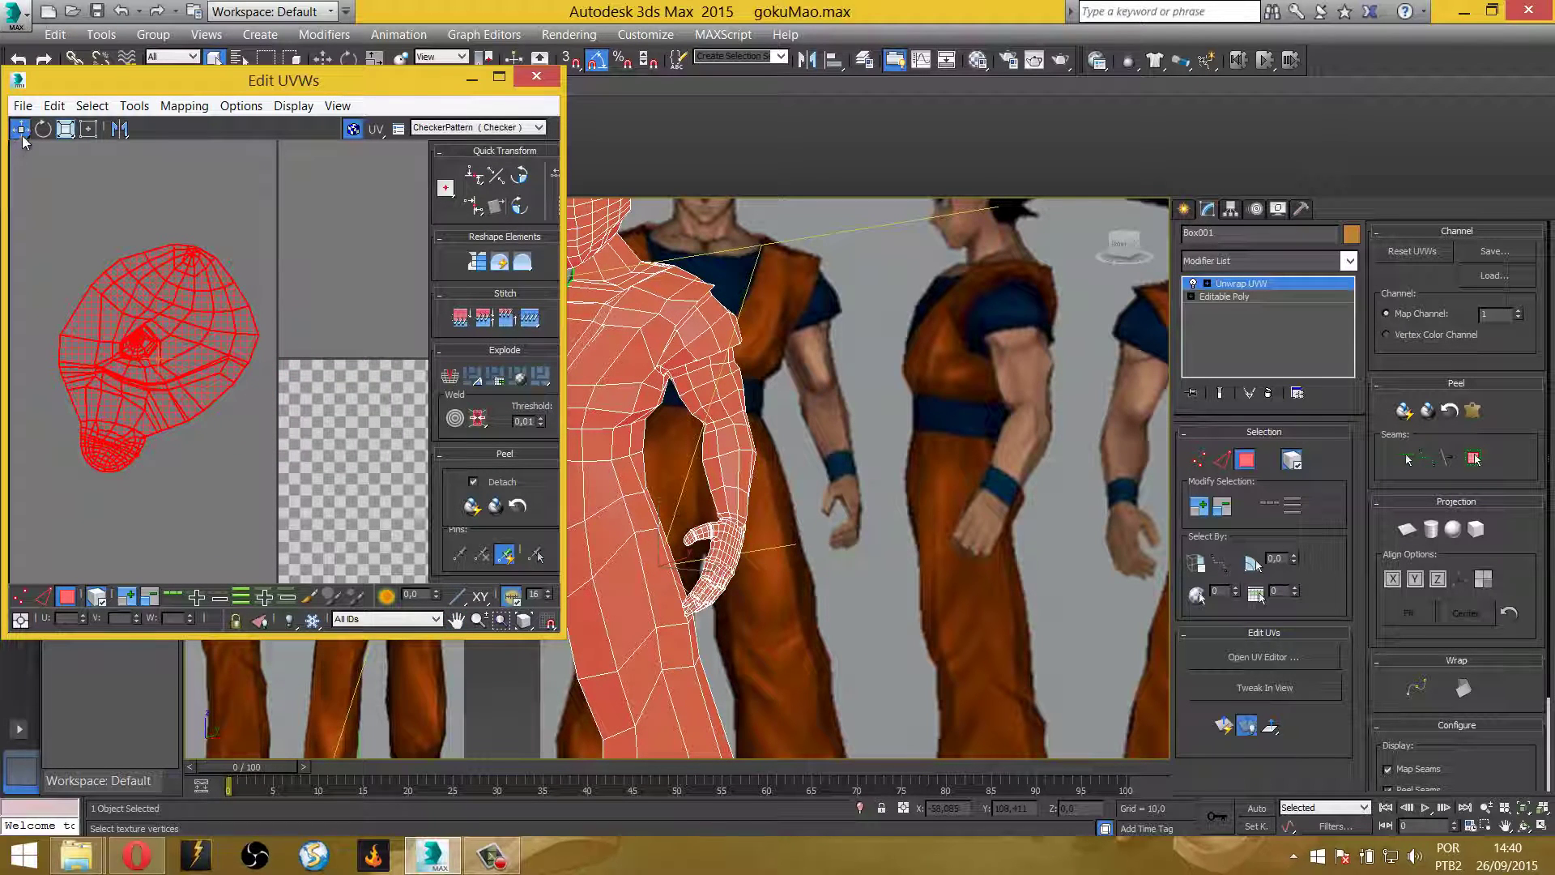
Move the head island further left, fully outside the checker tile
click(65, 130)
scroll(146, 356, up, 3)
scroll(158, 405, up, 3)
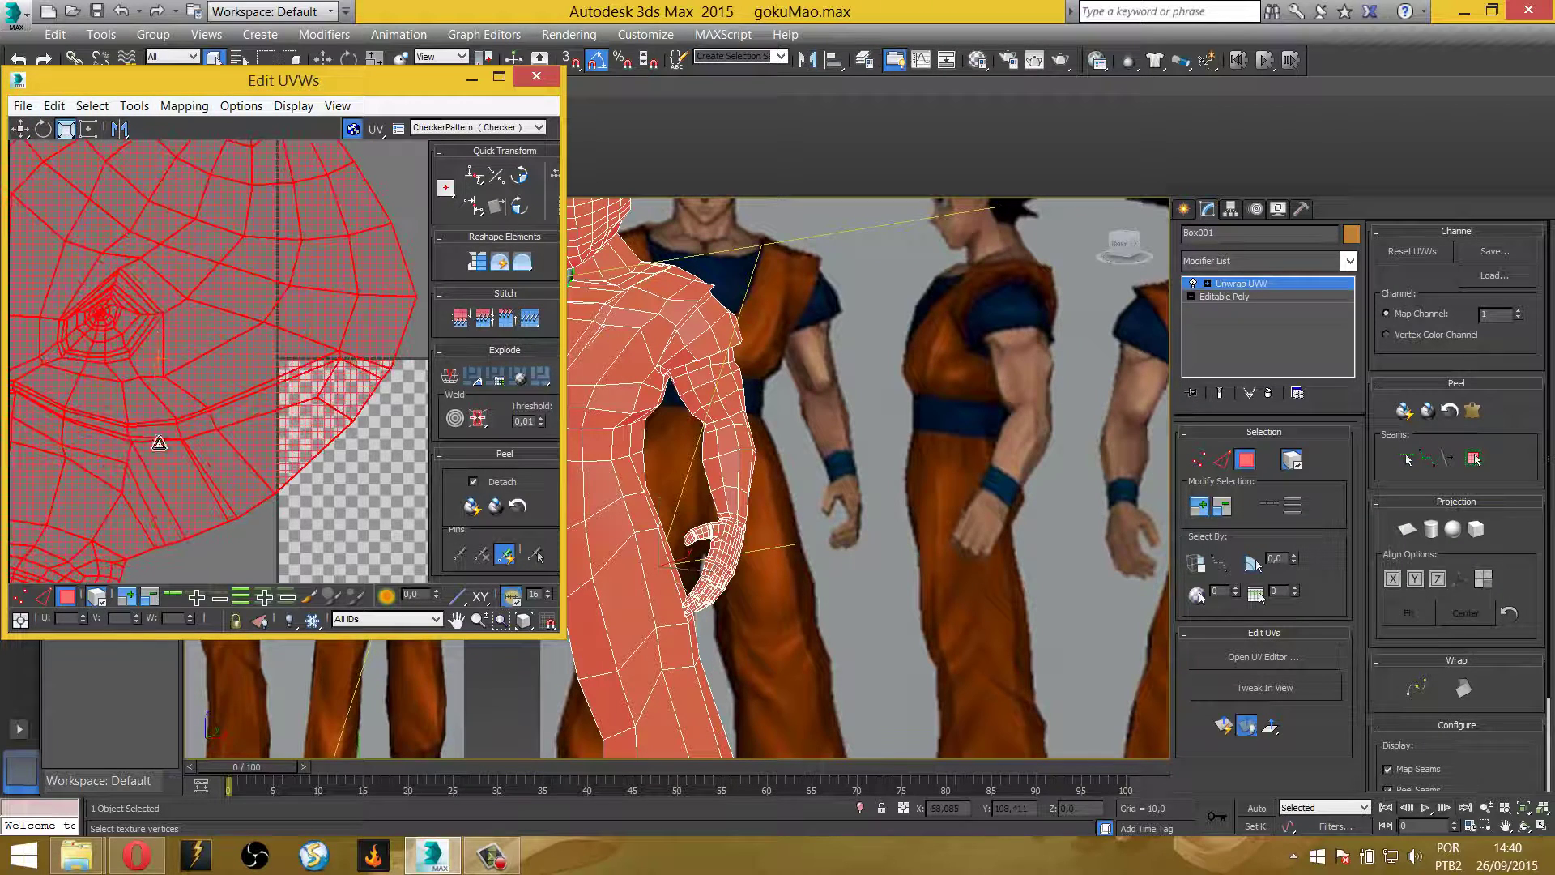
scroll(160, 443, down, 3)
scroll(159, 443, down, 3)
click(20, 129)
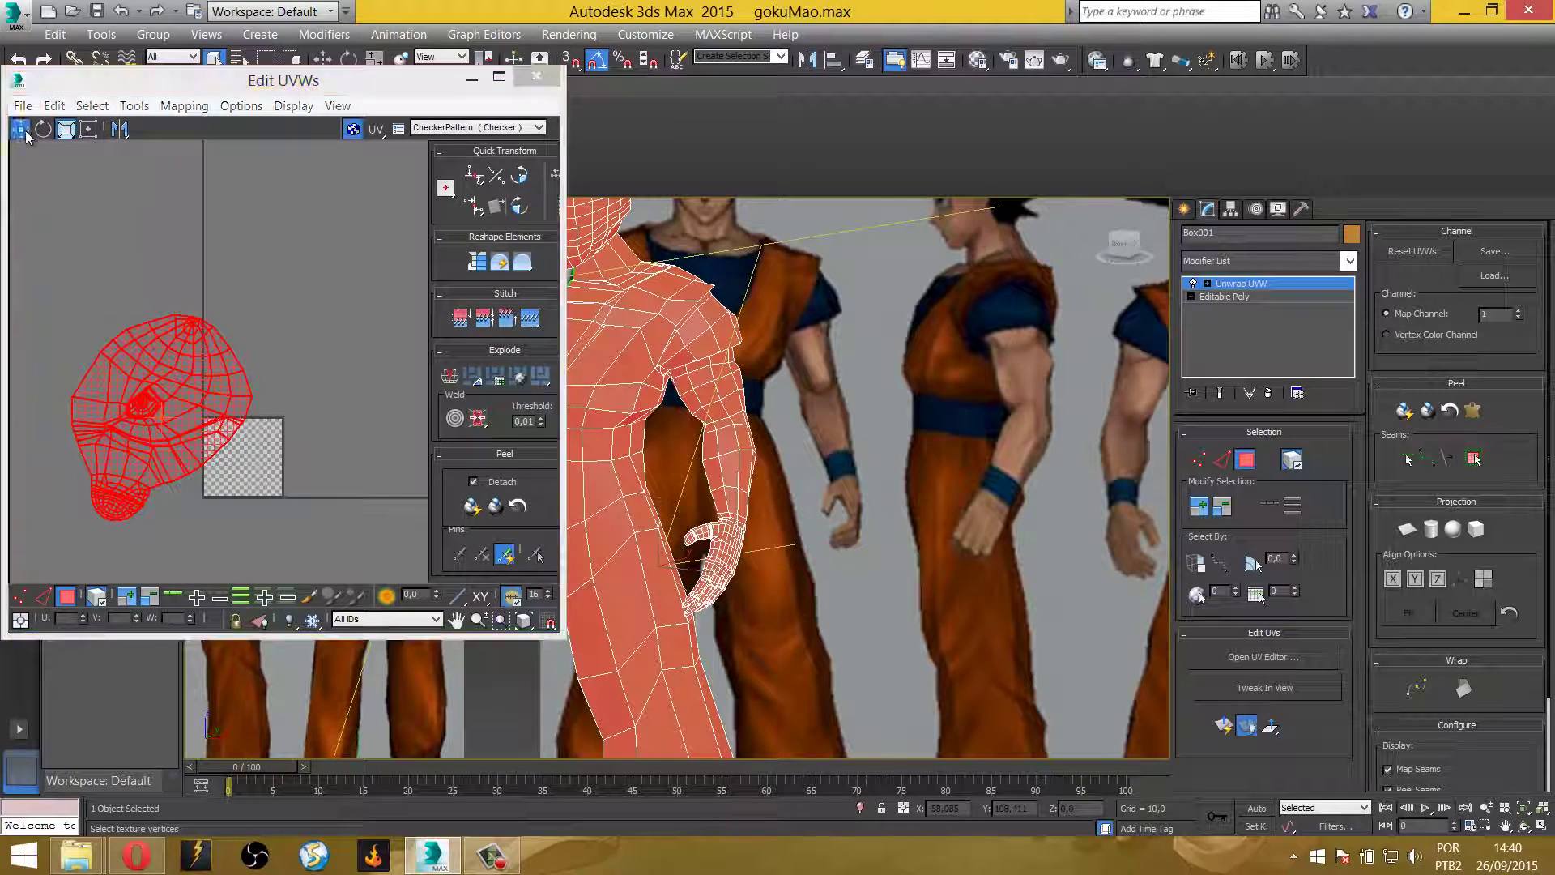
drag(258, 513, 196, 514)
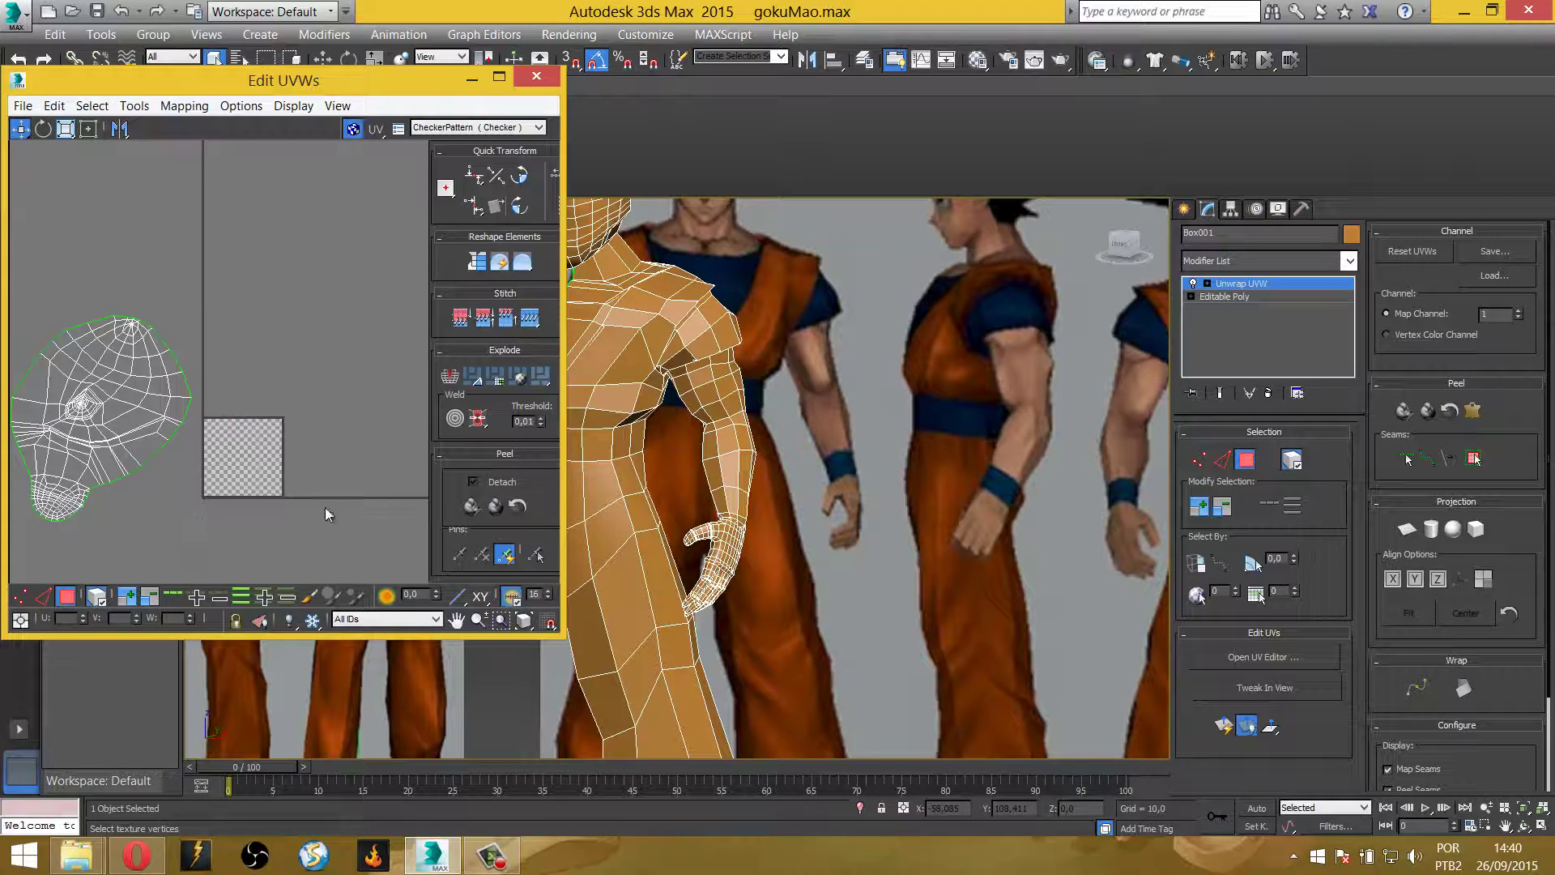
Zoom and orbit the 3D view to see the reference planes from the left
middle_click(736, 475)
scroll(736, 474, down, 2)
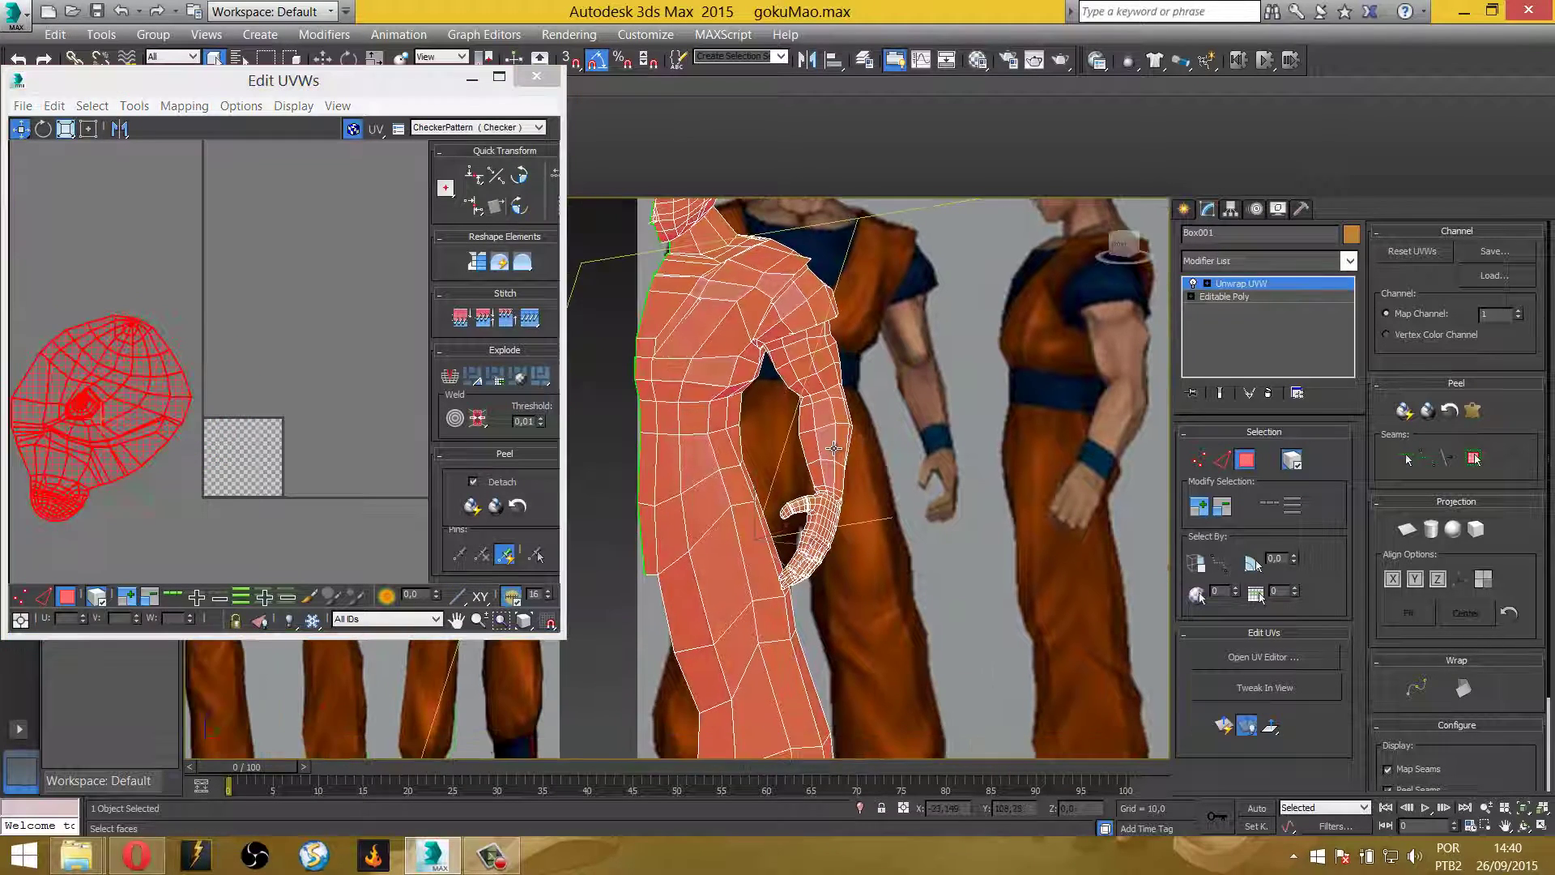
scroll(761, 458, down, 3)
scroll(786, 441, down, 3)
scroll(799, 431, down, 3)
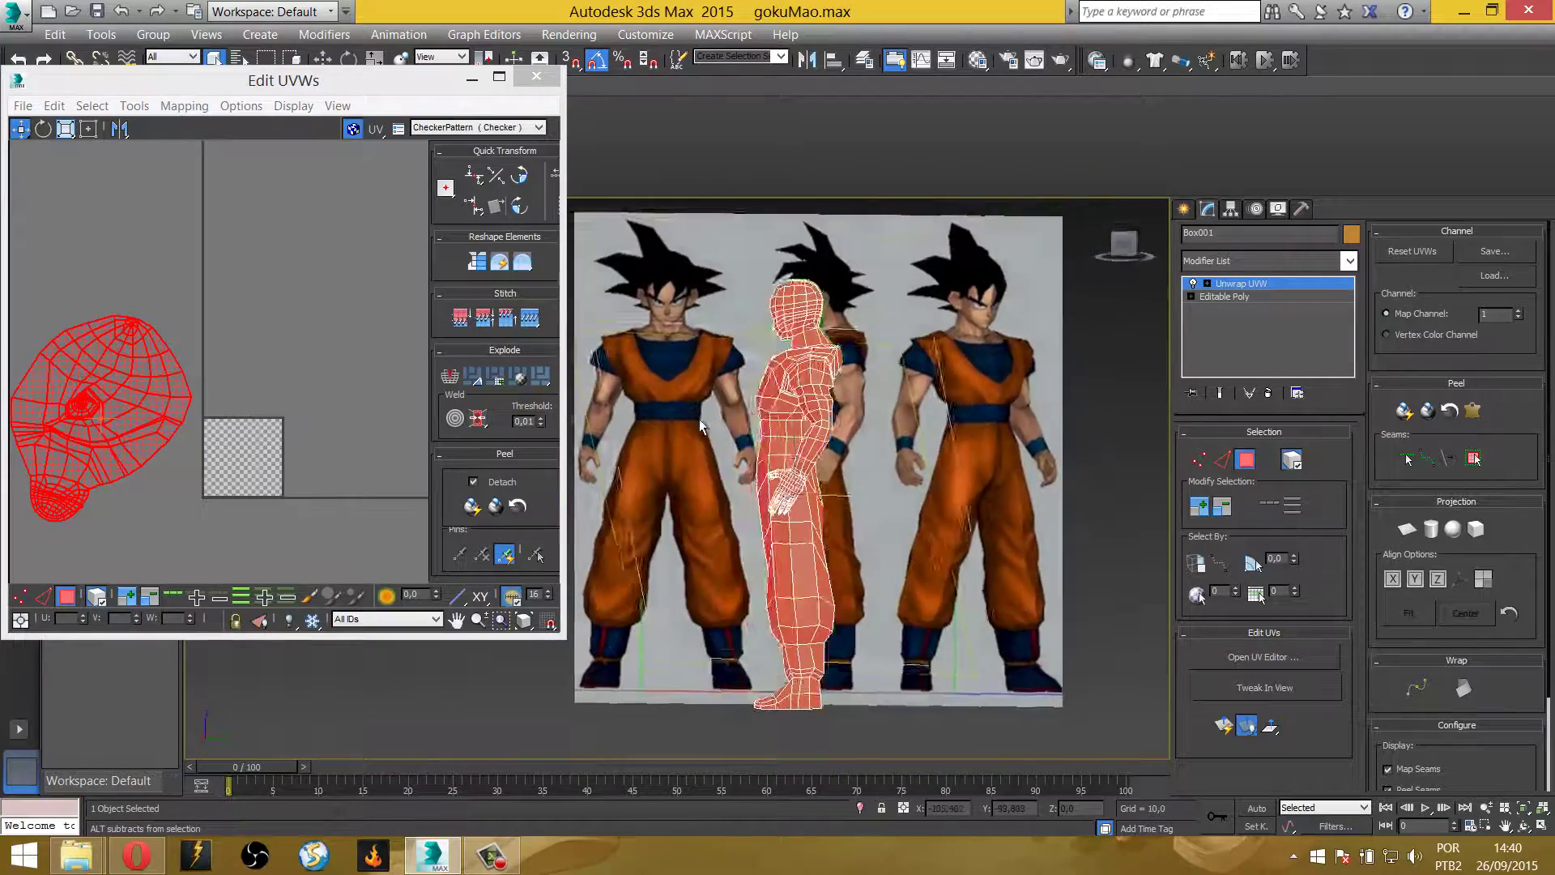
alt+middle_drag(699, 419, 826, 437)
scroll(781, 470, up, 3)
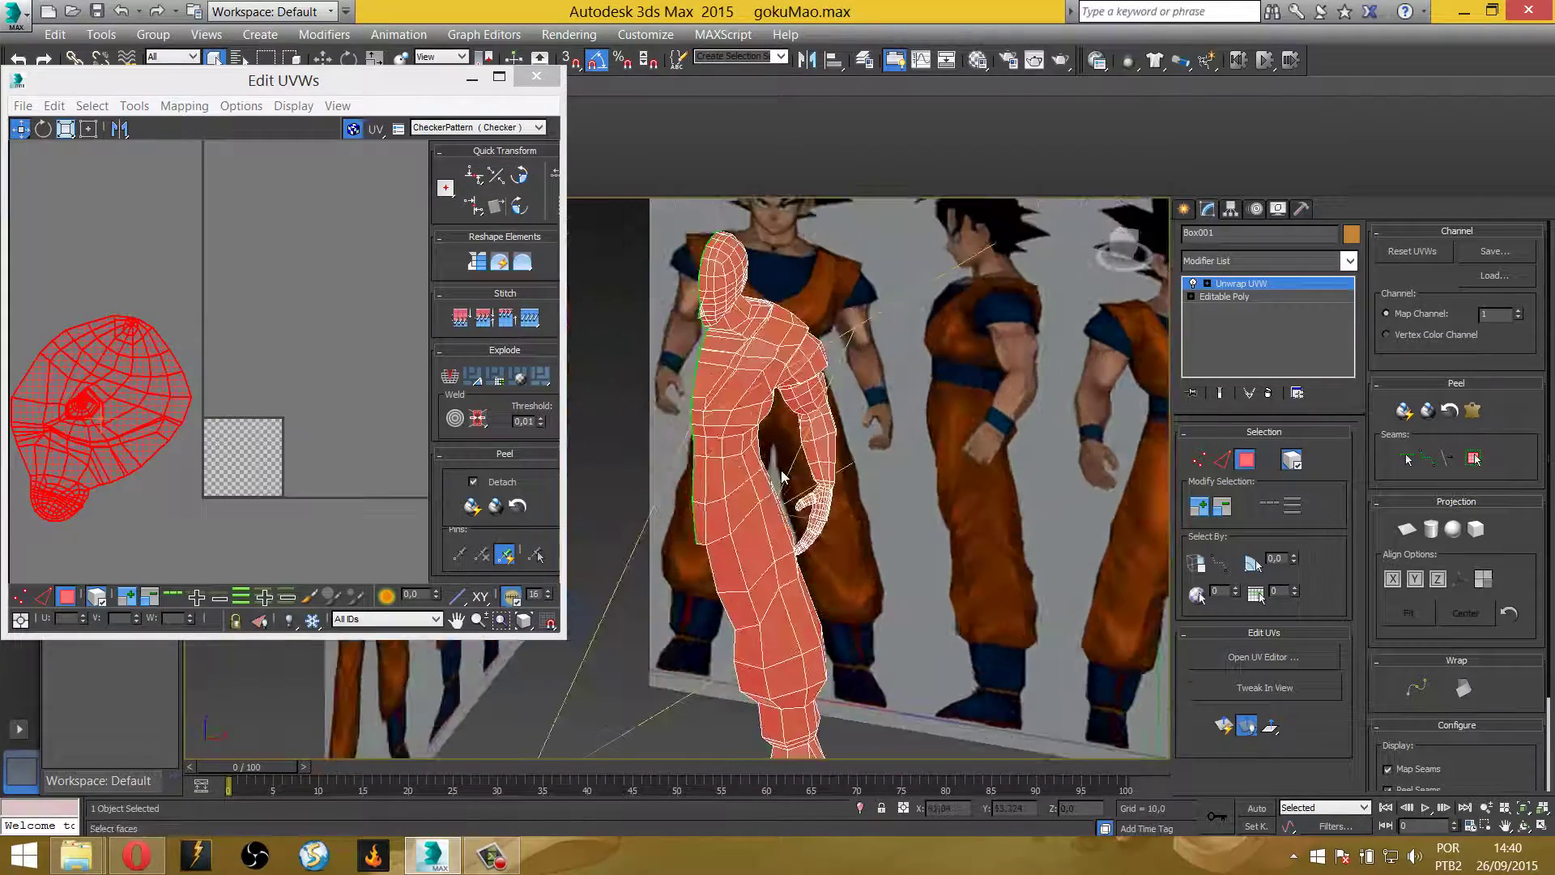
scroll(781, 470, up, 2)
scroll(783, 478, up, 2)
scroll(798, 482, up, 2)
scroll(804, 483, down, 2)
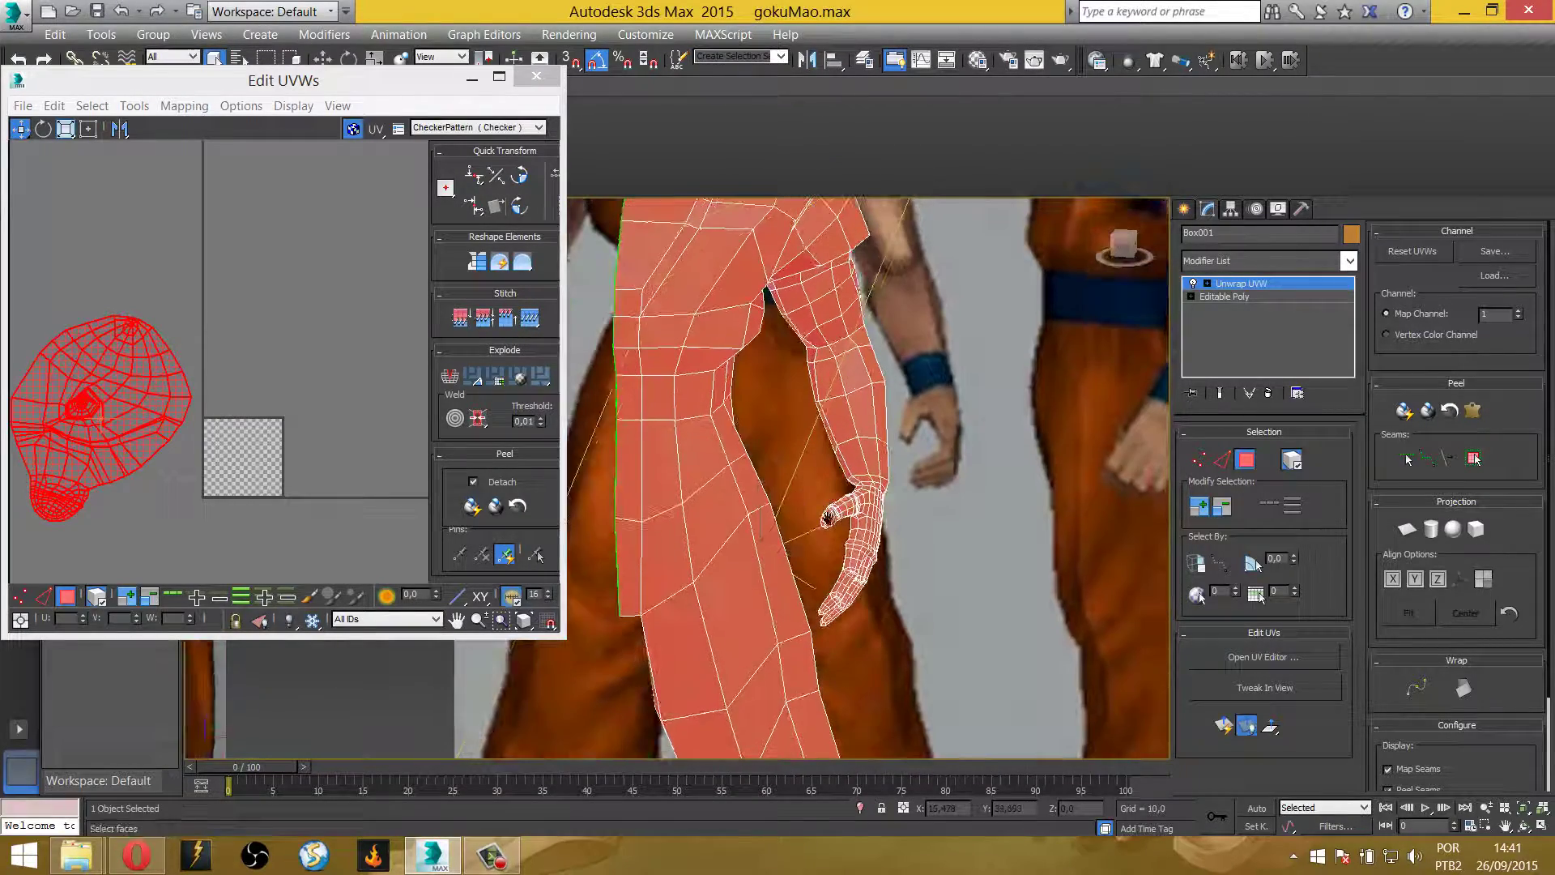
scroll(778, 519, down, 2)
scroll(768, 549, down, 2)
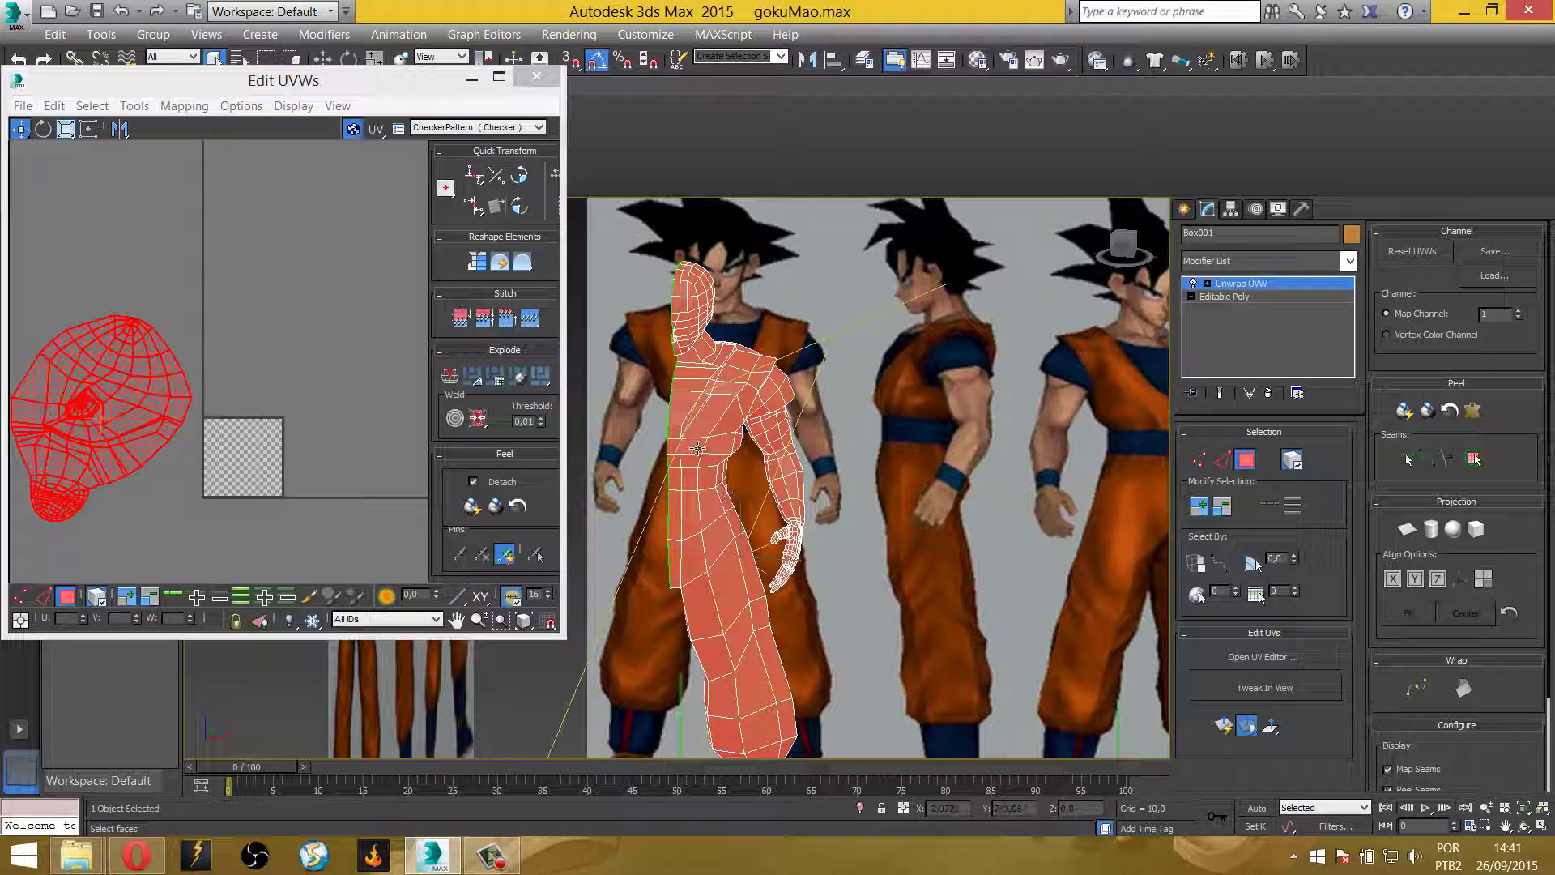
Orbit to a side view of the head and deselect all faces
middle_drag(685, 337, 696, 519)
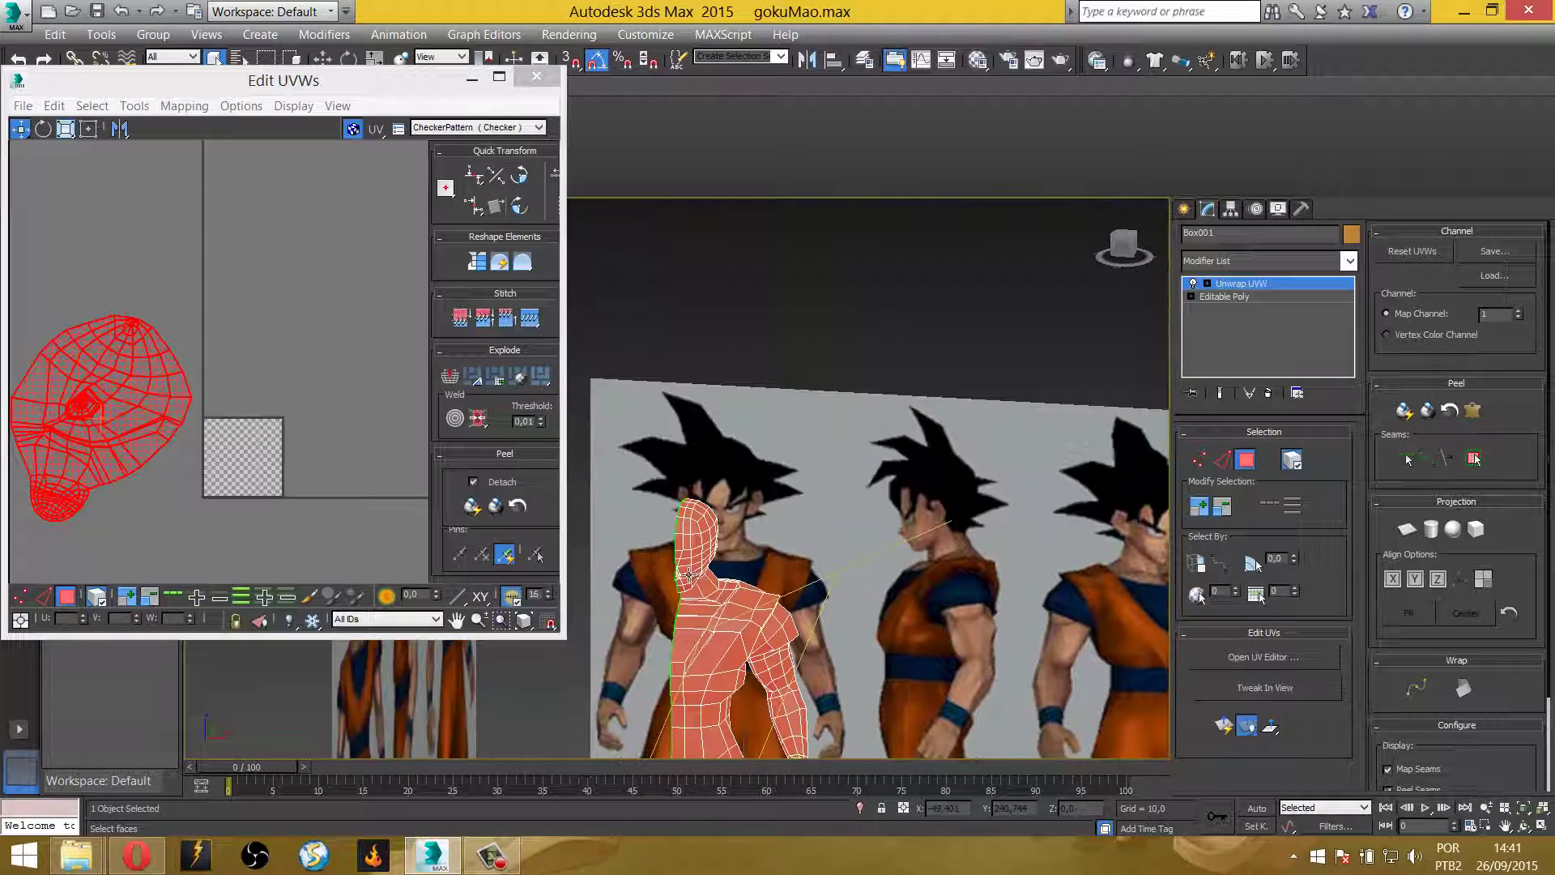
scroll(696, 519, up, 3)
scroll(770, 567, down, 1)
scroll(840, 615, down, 2)
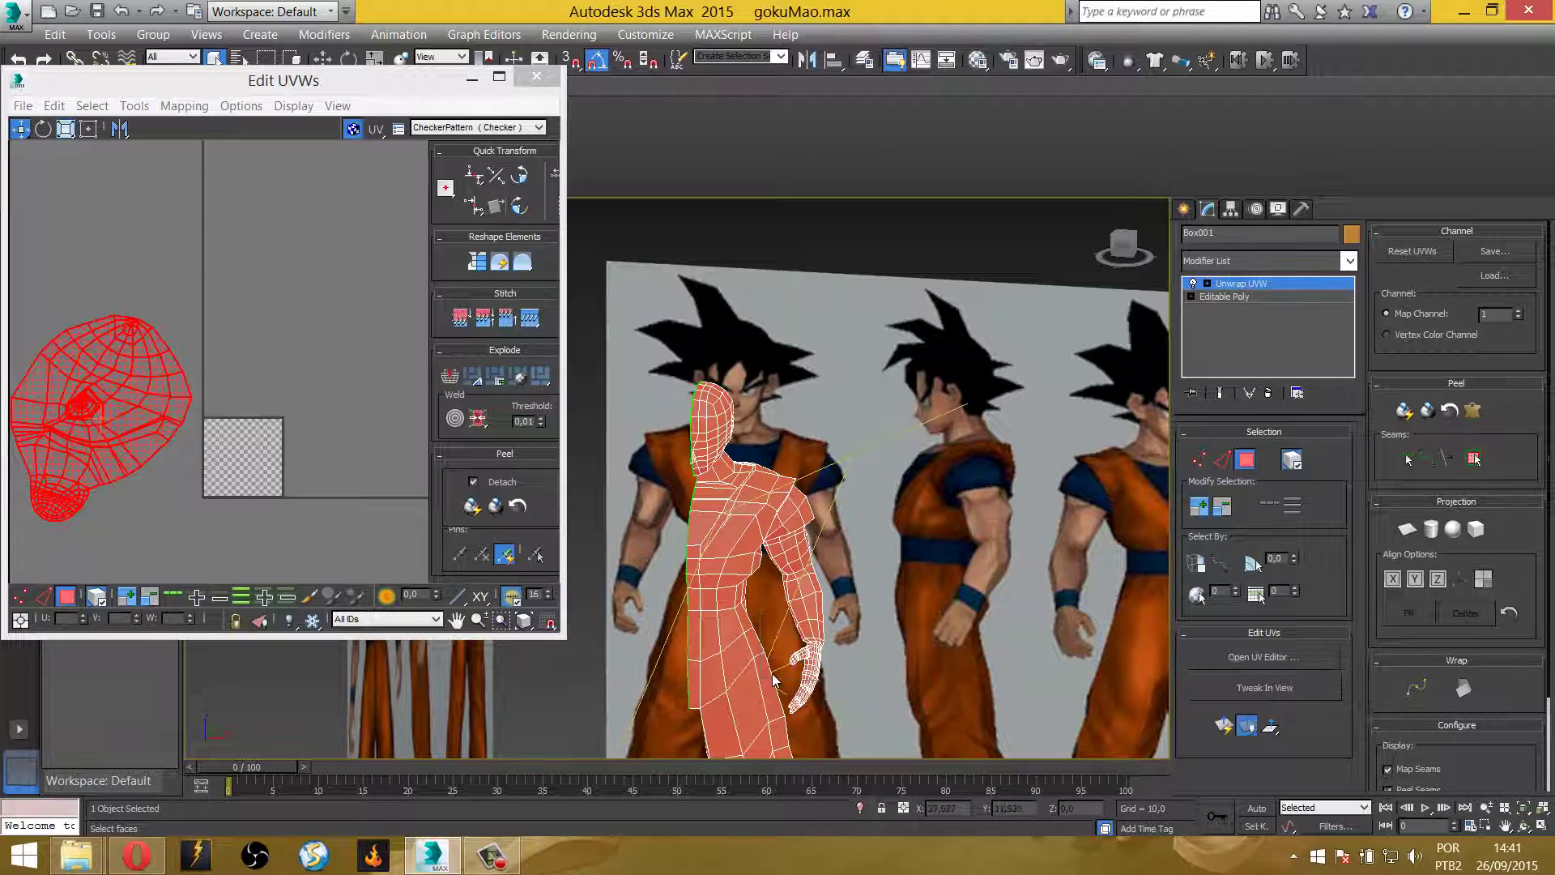
scroll(703, 539, up, 3)
scroll(731, 626, up, 2)
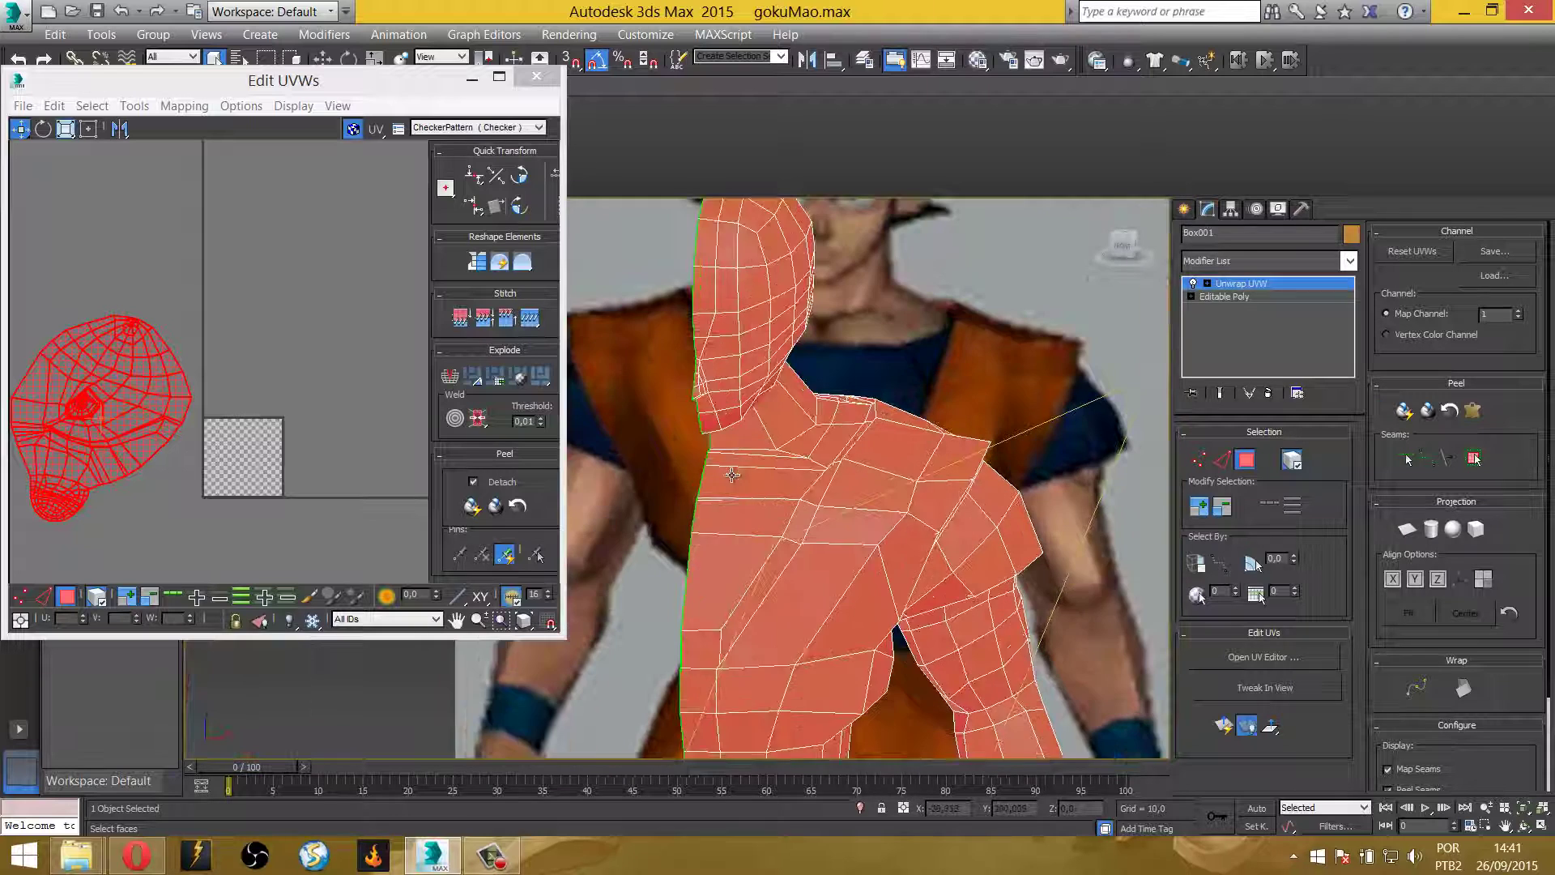
scroll(733, 478, up, 2)
scroll(741, 443, up, 2)
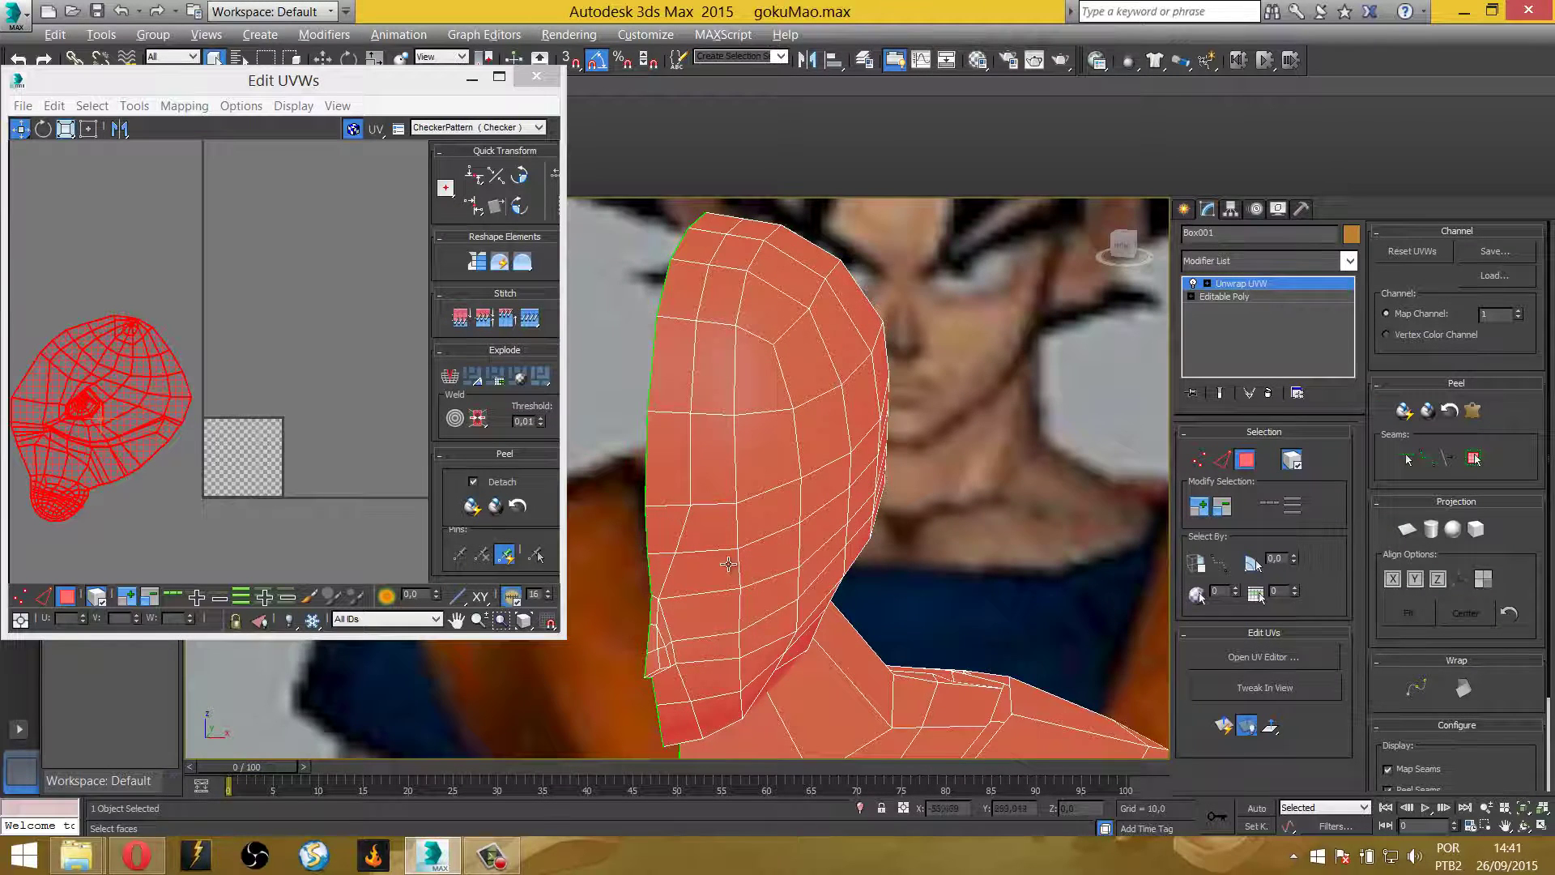
mouse_move(674, 520)
alt+middle_down()
mouse_move(930, 554)
mouse_move(815, 543)
mouse_move(807, 695)
alt+middle_up()
click(930, 554)
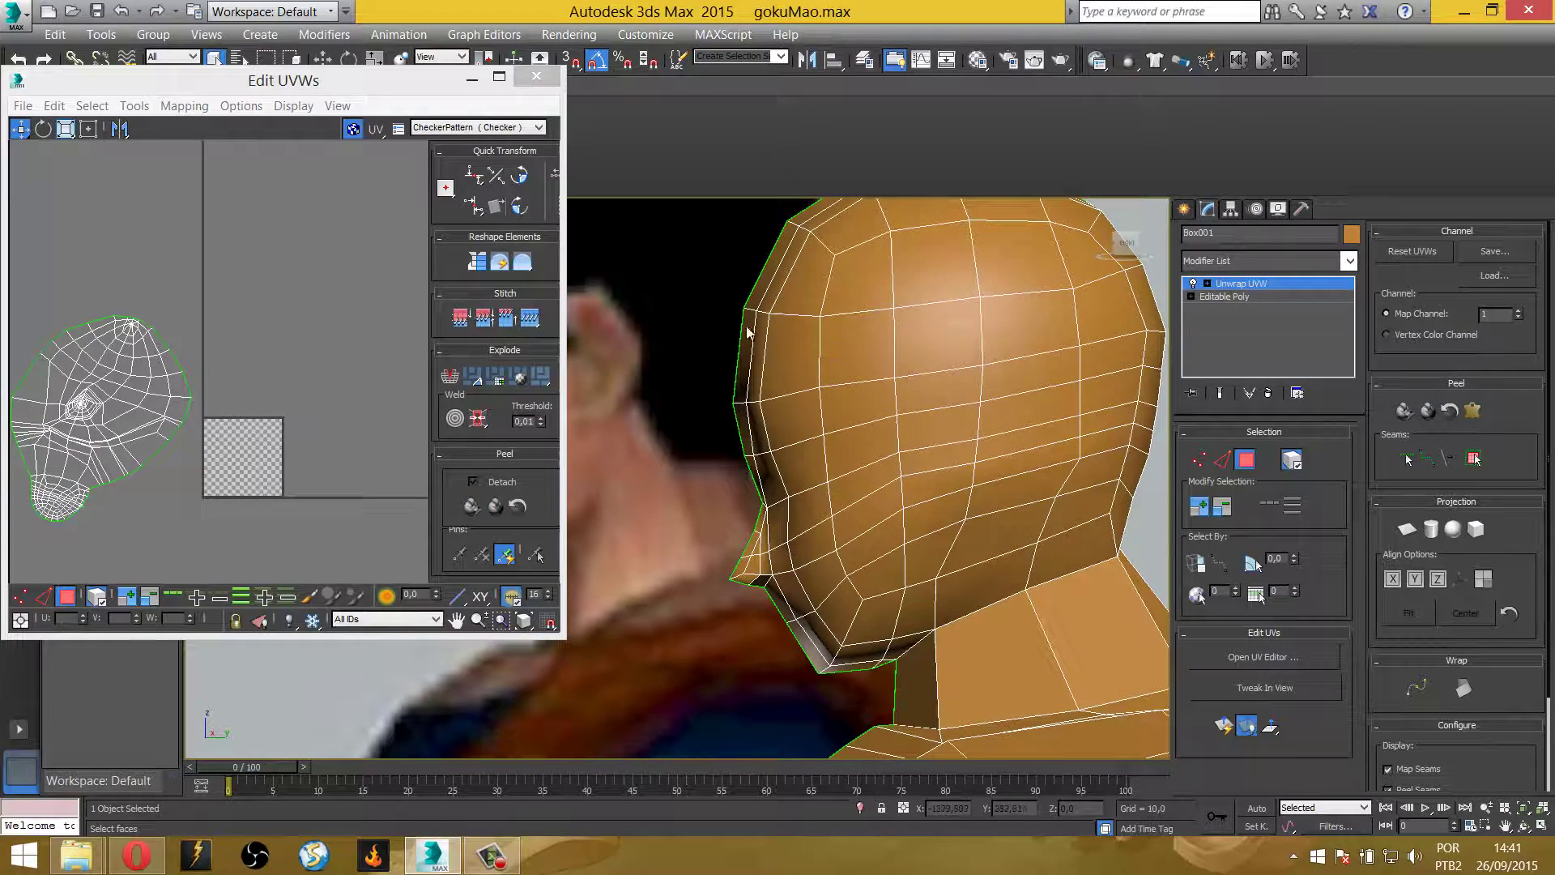
middle_drag(864, 592, 770, 622)
scroll(770, 622, down, 3)
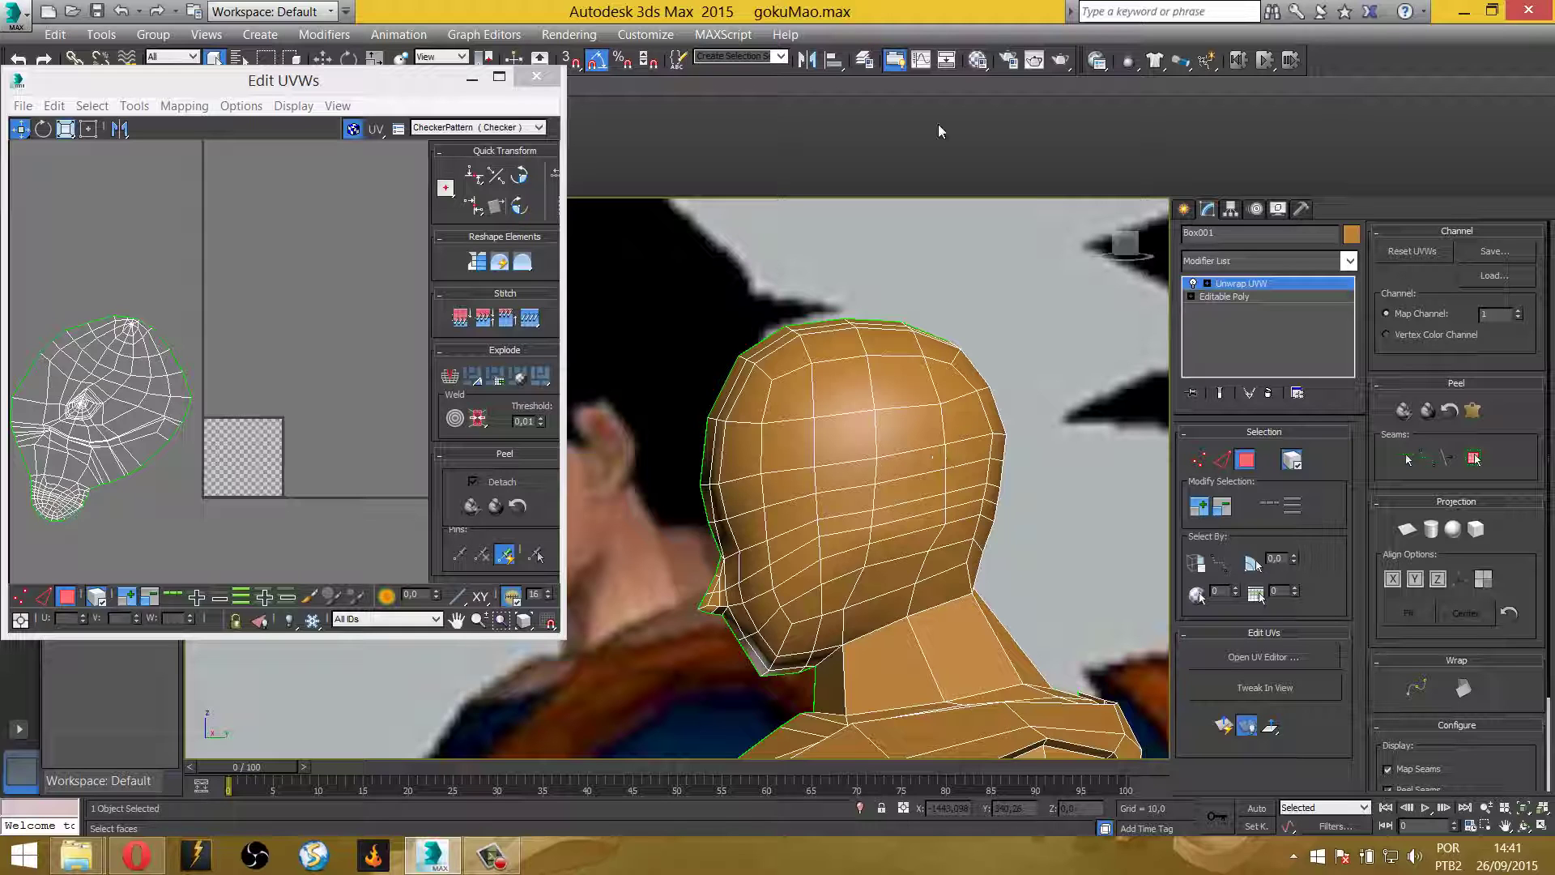
mouse_move(823, 442)
alt+middle_down()
mouse_move(861, 481)
mouse_move(1092, 443)
alt+middle_up()
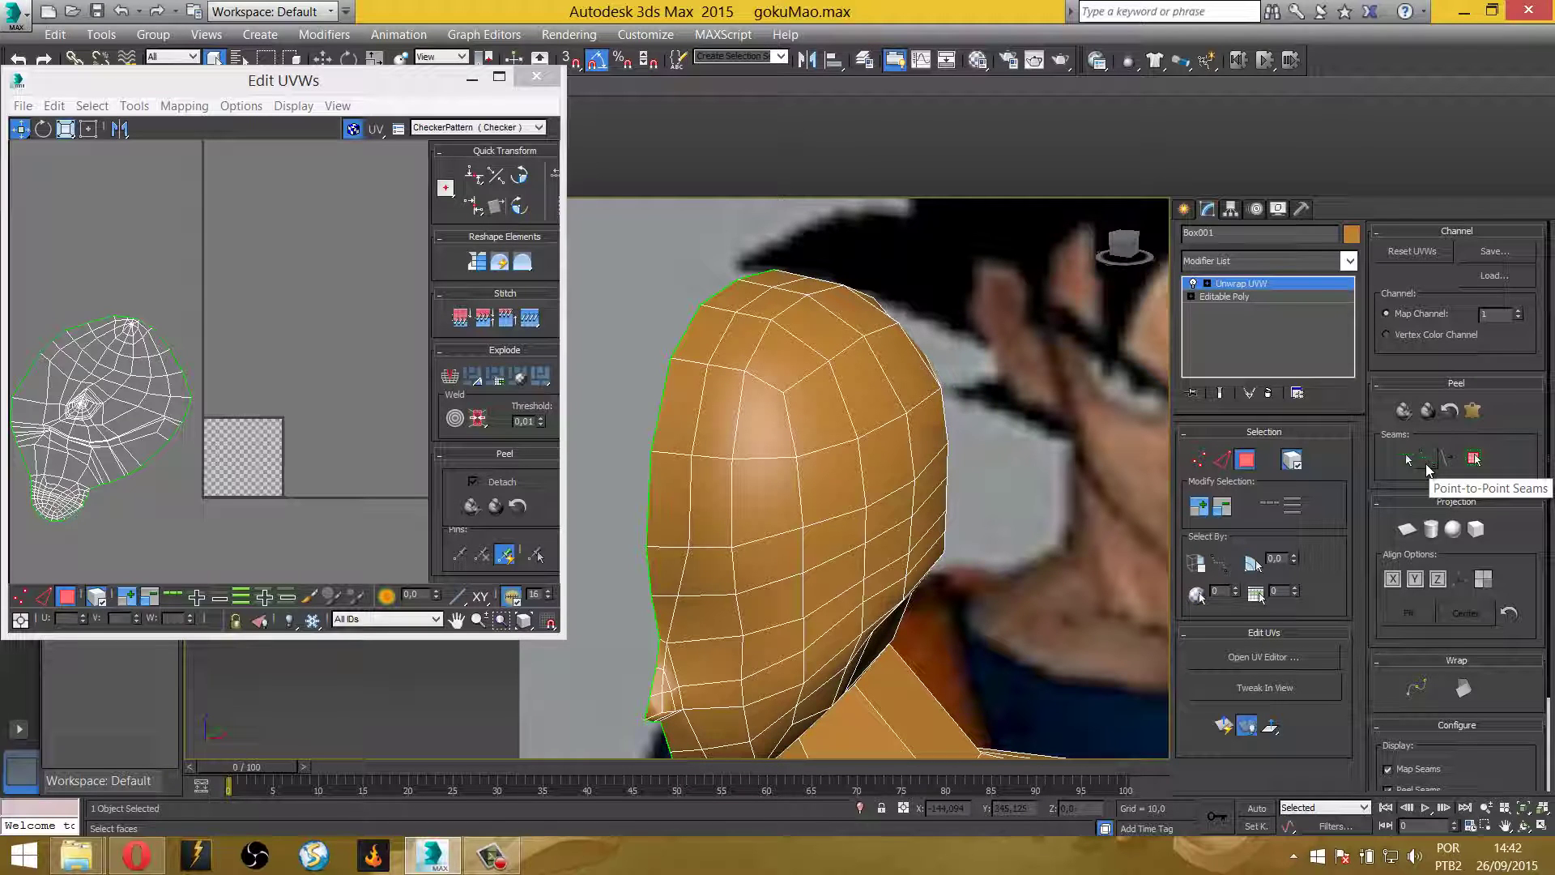
With Point-to-Point Seams, click vertices from the top of the head down to the chin
click(1427, 459)
scroll(763, 460, up, 3)
scroll(844, 436, up, 3)
scroll(801, 357, up, 3)
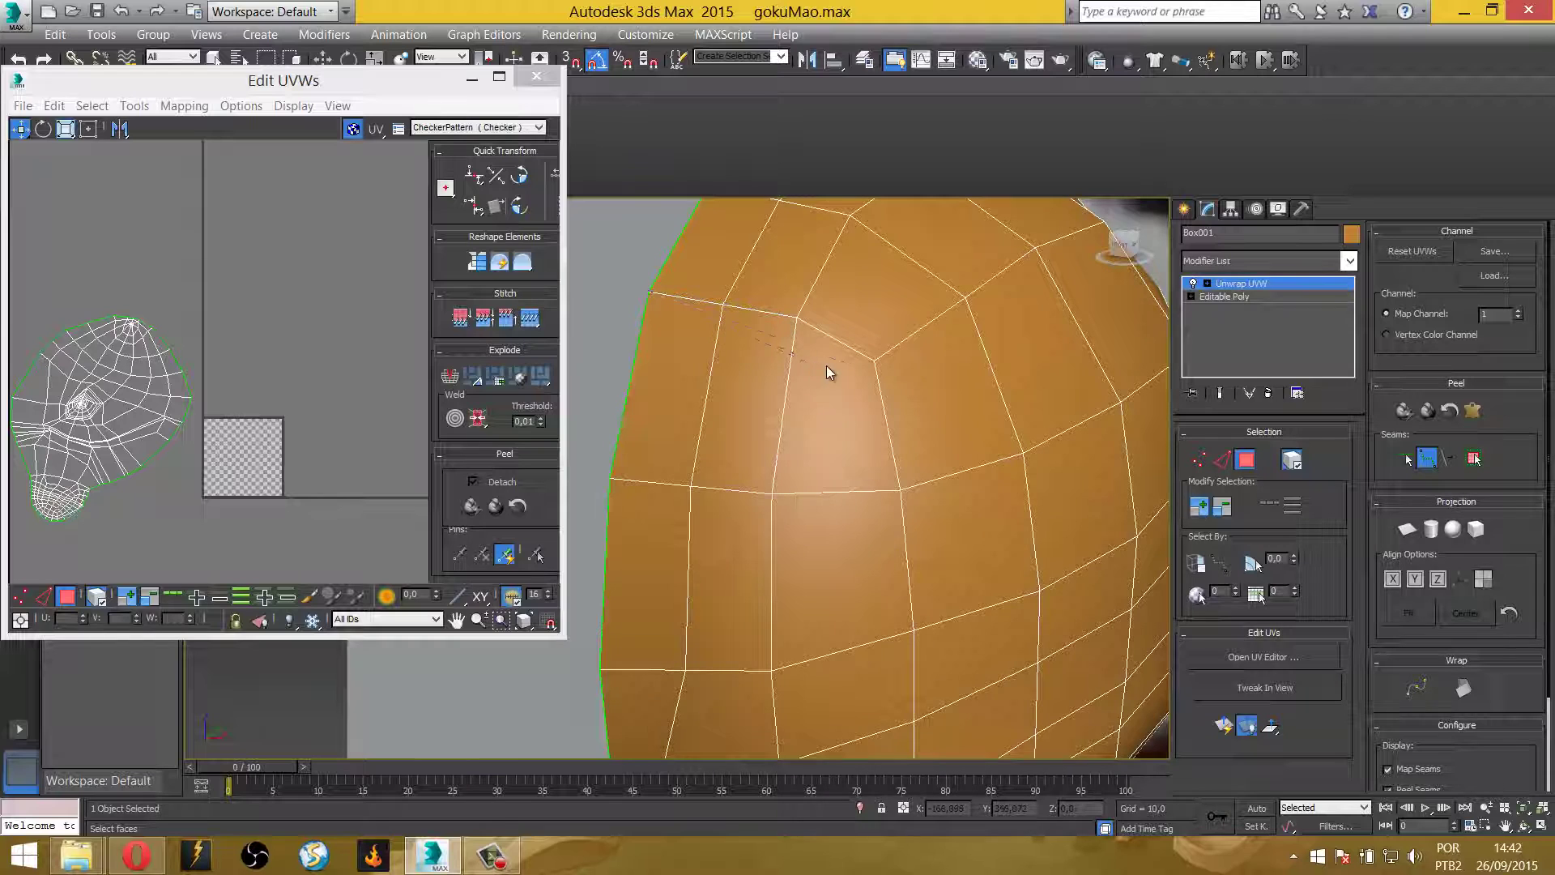
click(875, 362)
middle_drag(898, 479, 894, 231)
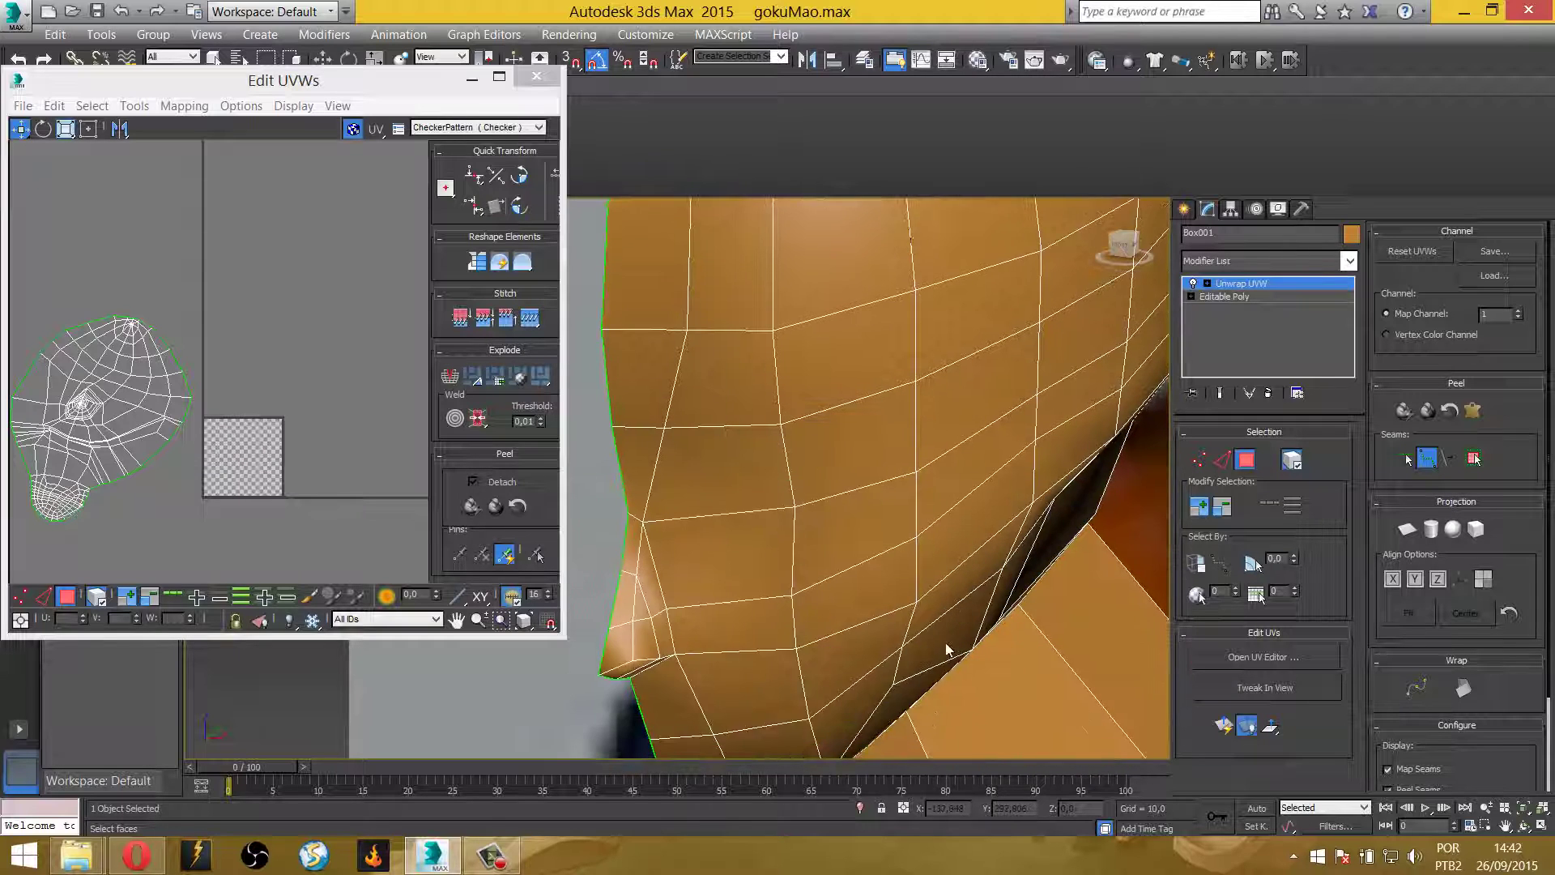
click(892, 683)
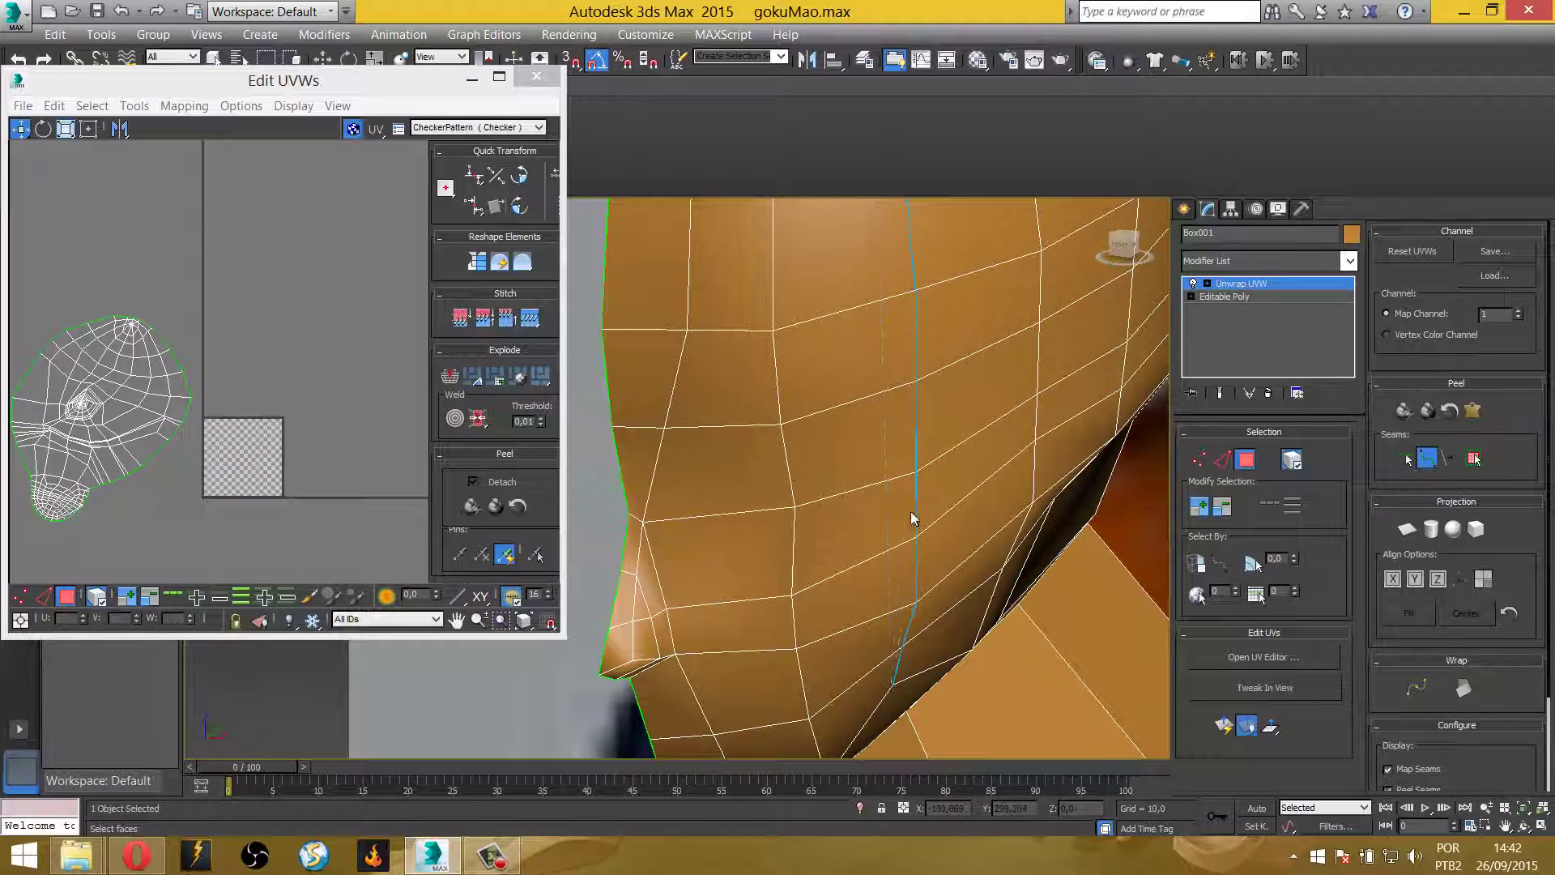
middle_drag(886, 601, 878, 365)
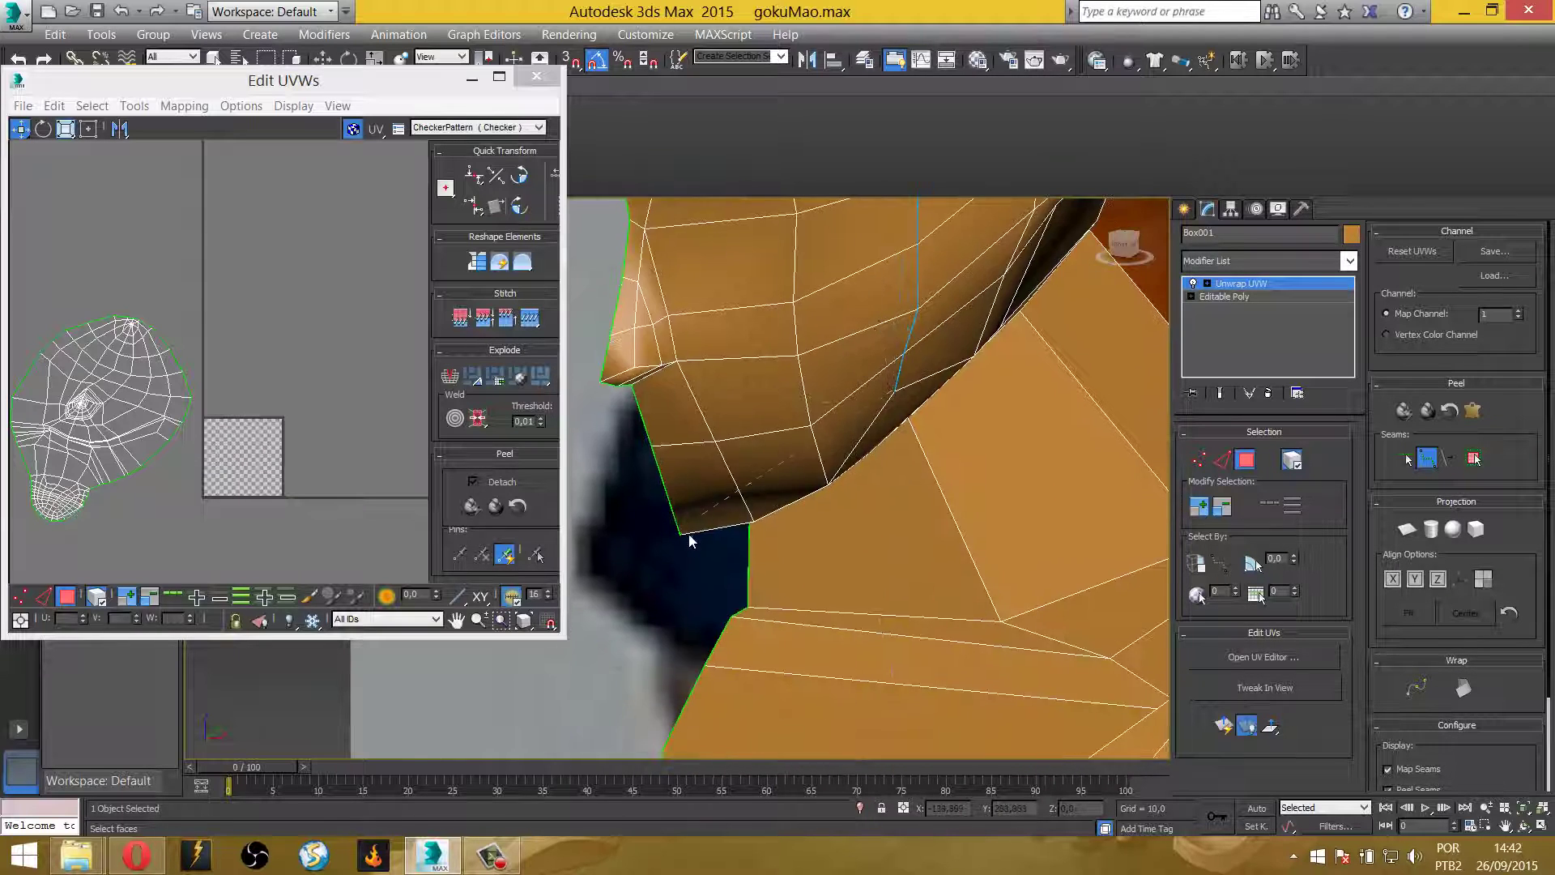
click(680, 538)
Orbit around the head and neck to inspect the new face seam
alt+middle_drag(680, 538, 713, 577)
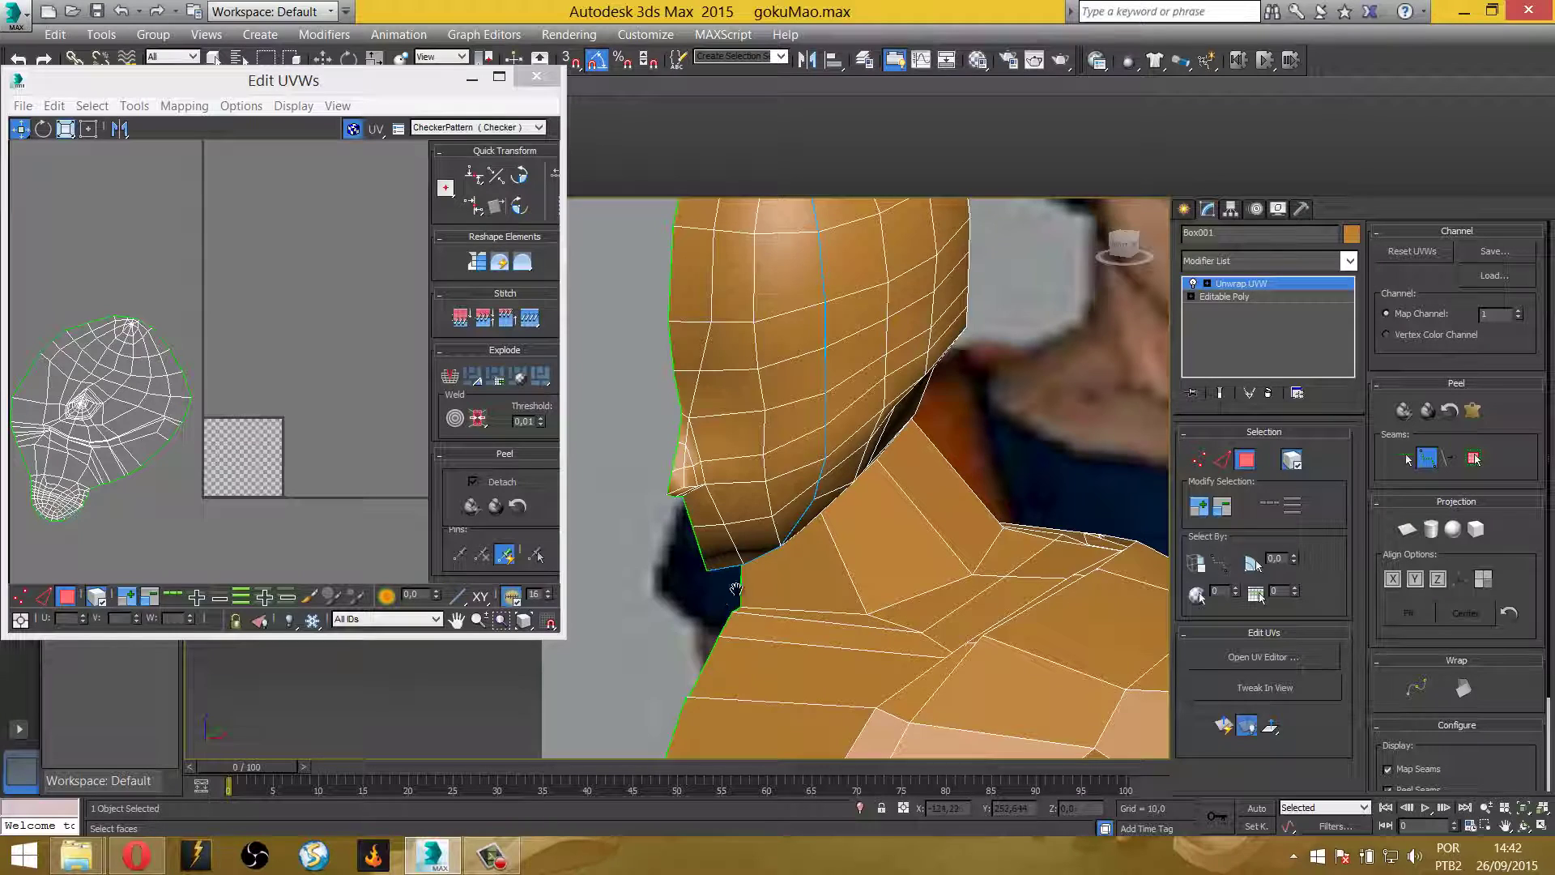
alt+middle_drag(711, 598, 727, 629)
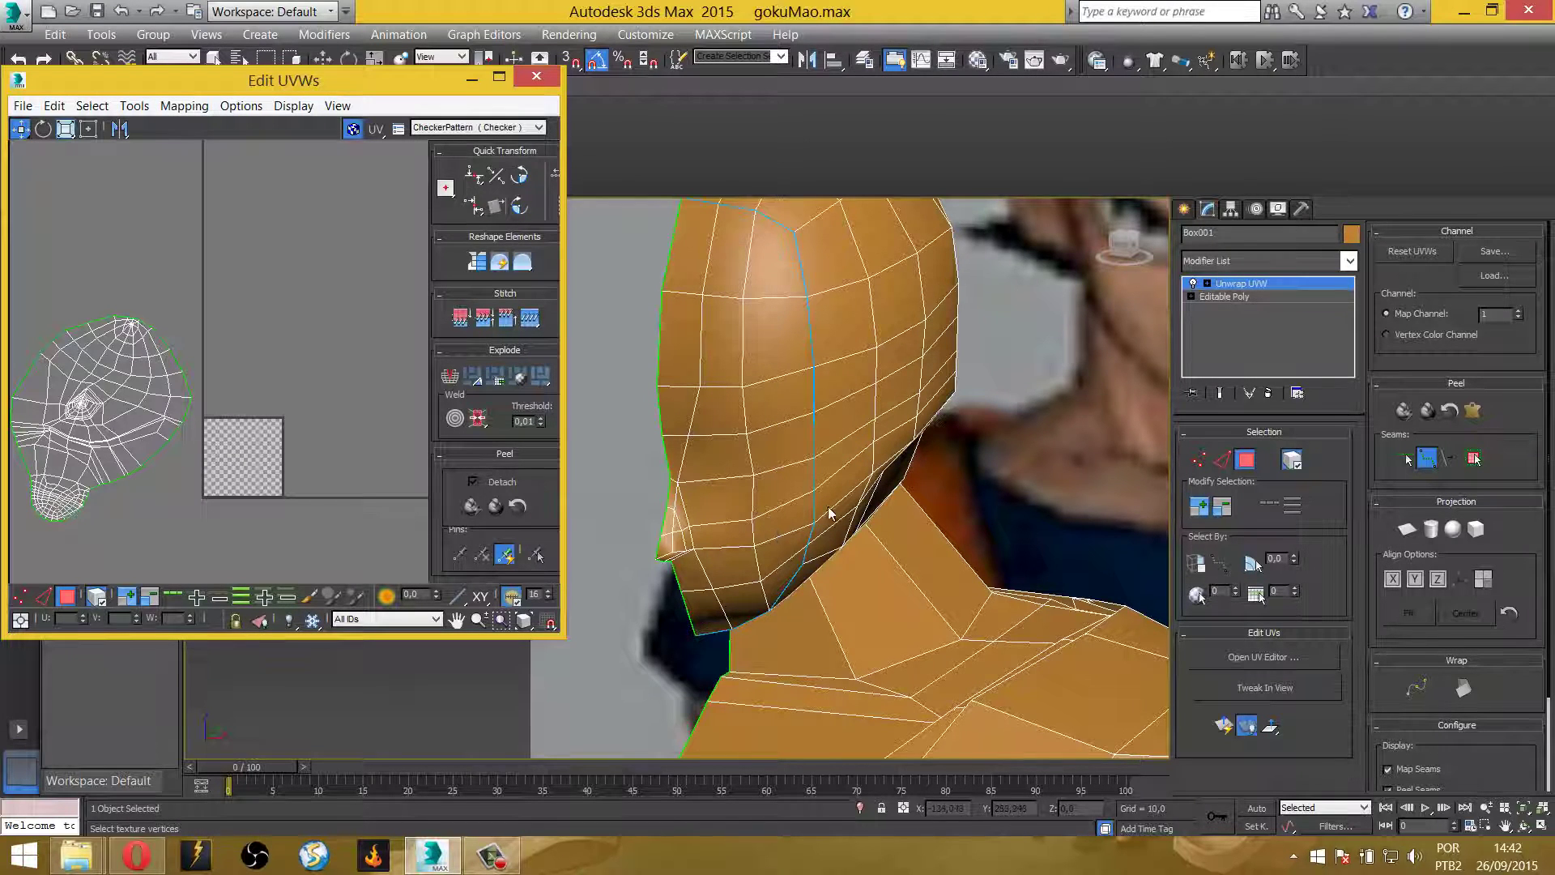
scroll(891, 413, up, 2)
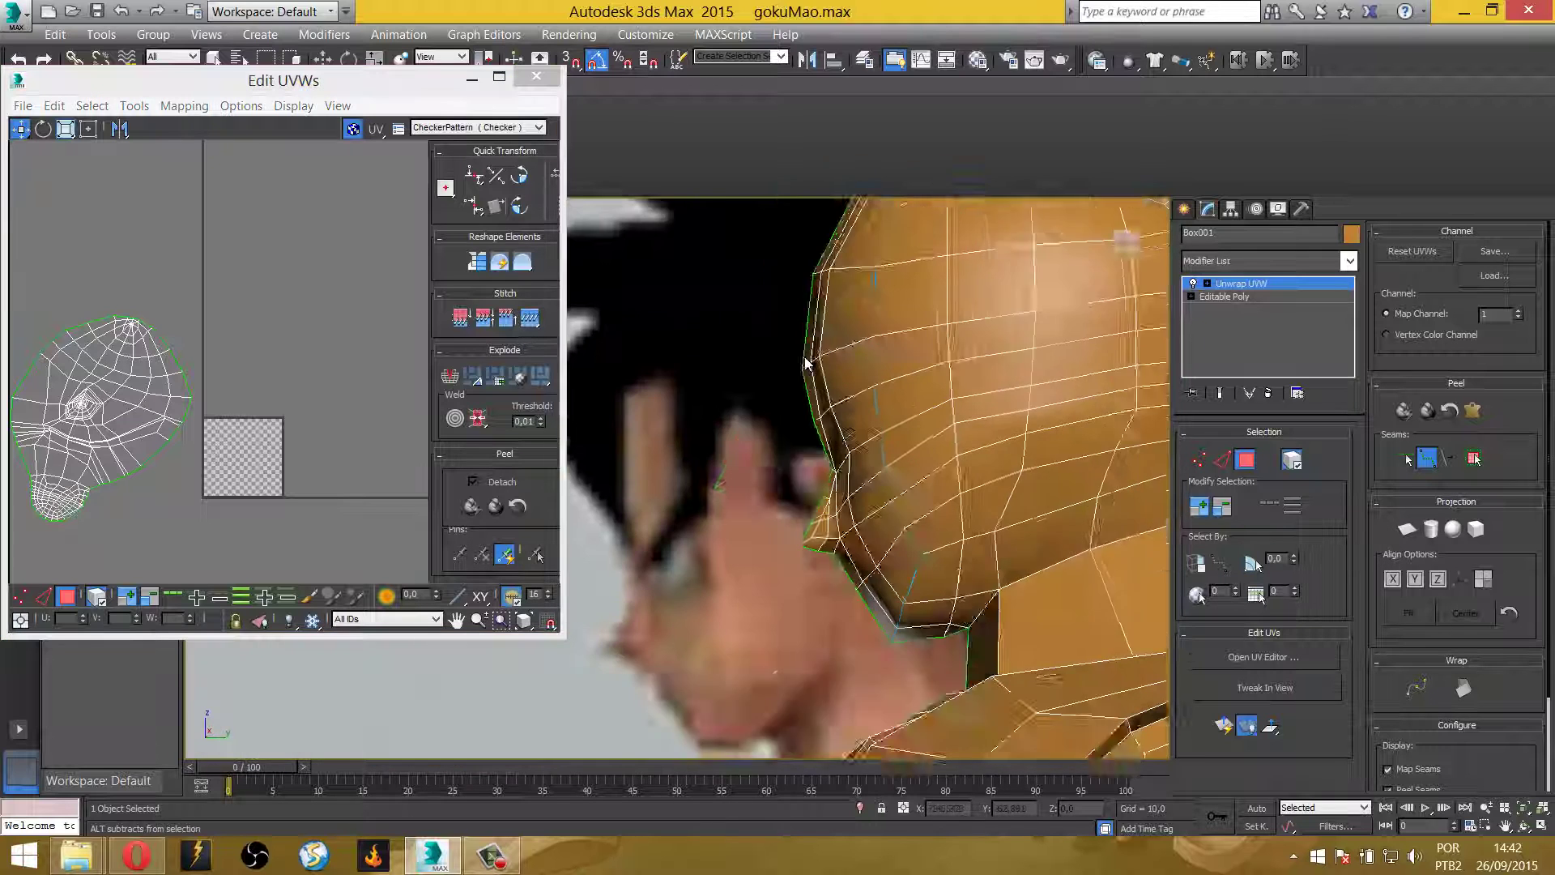
scroll(859, 420, up, 1)
scroll(790, 434, up, 2)
scroll(790, 434, down, 2)
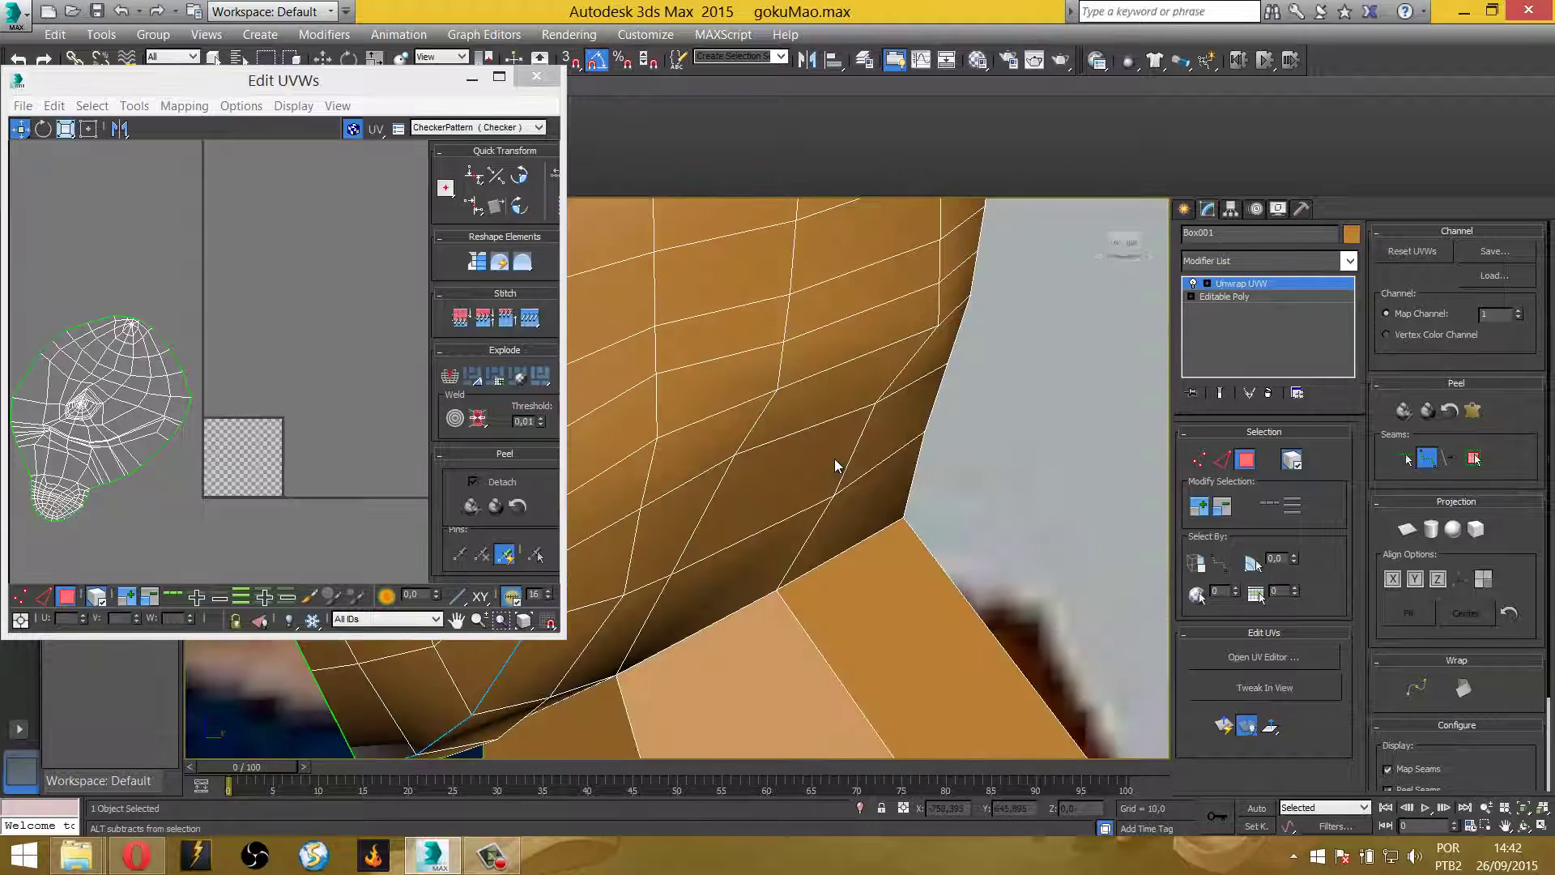
scroll(836, 461, down, 2)
scroll(802, 437, down, 1)
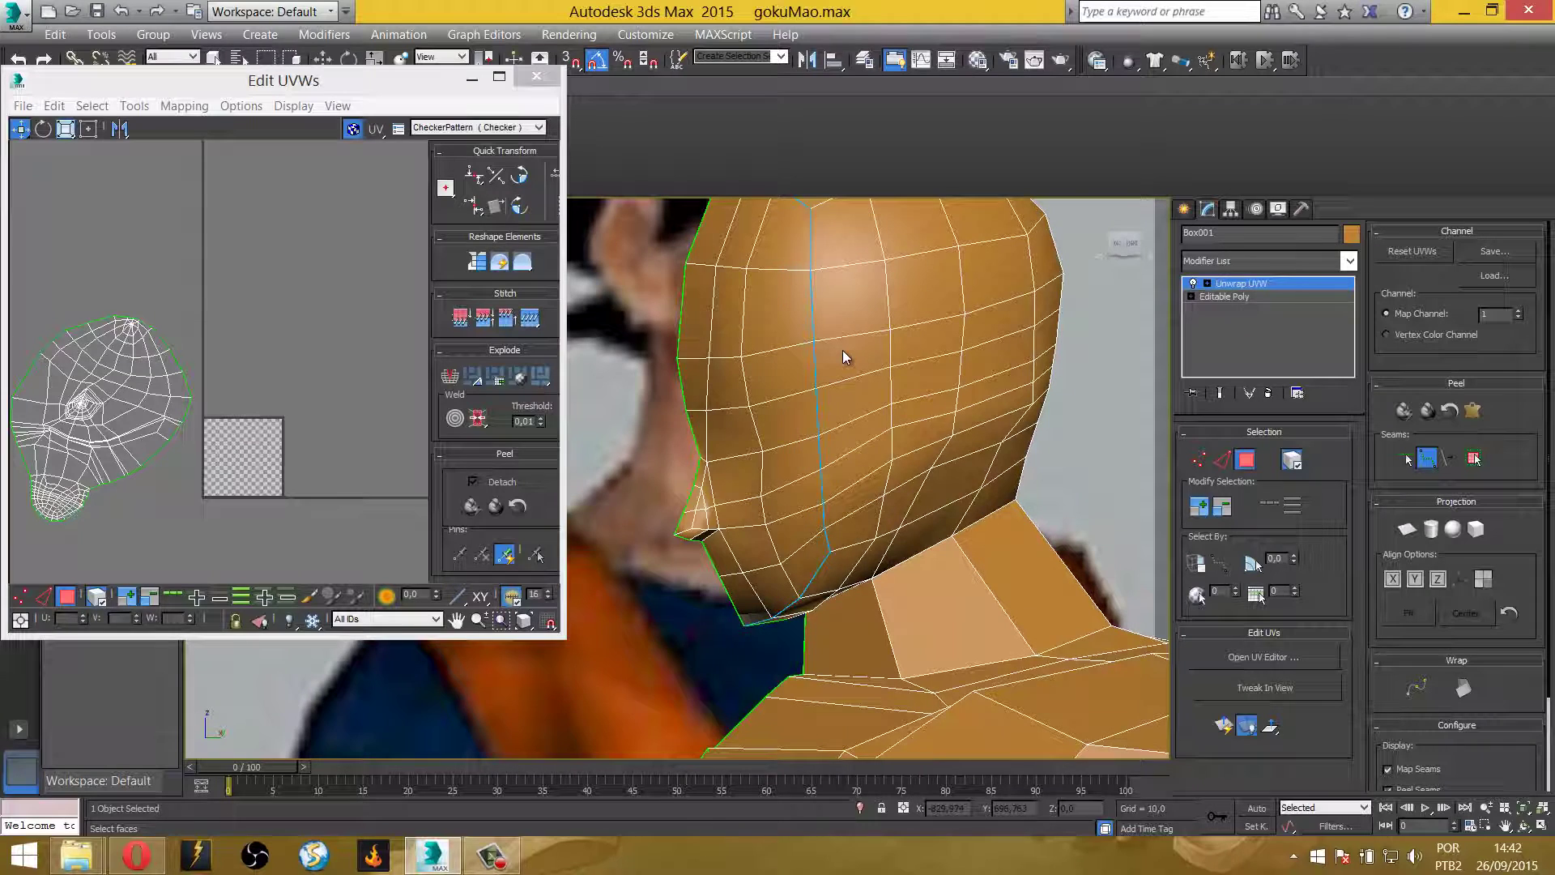
click(361, 353)
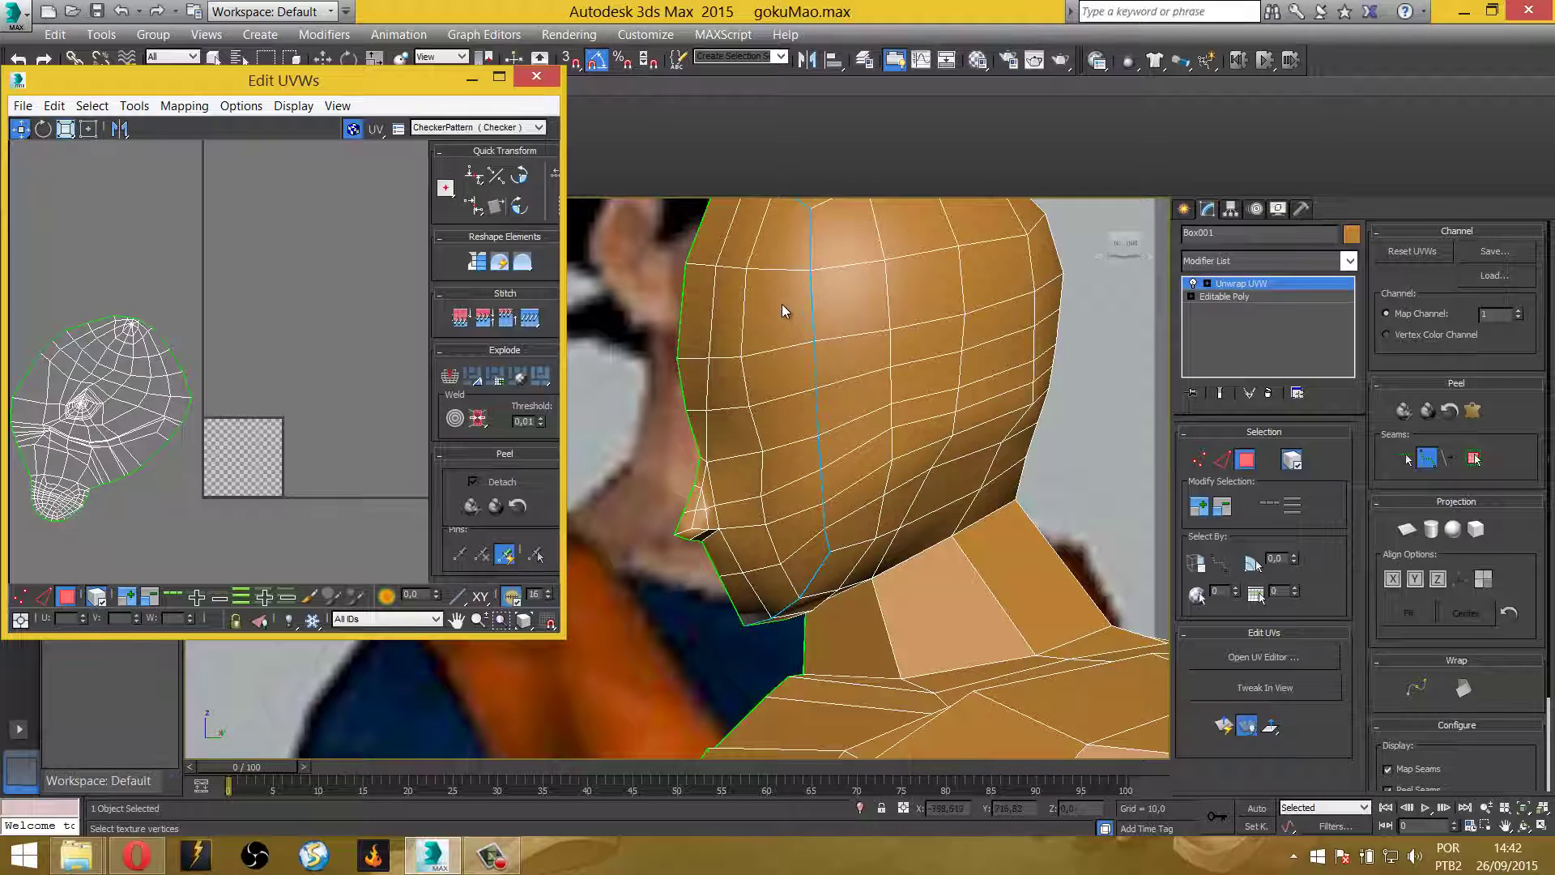
alt+middle_drag(781, 304, 786, 294)
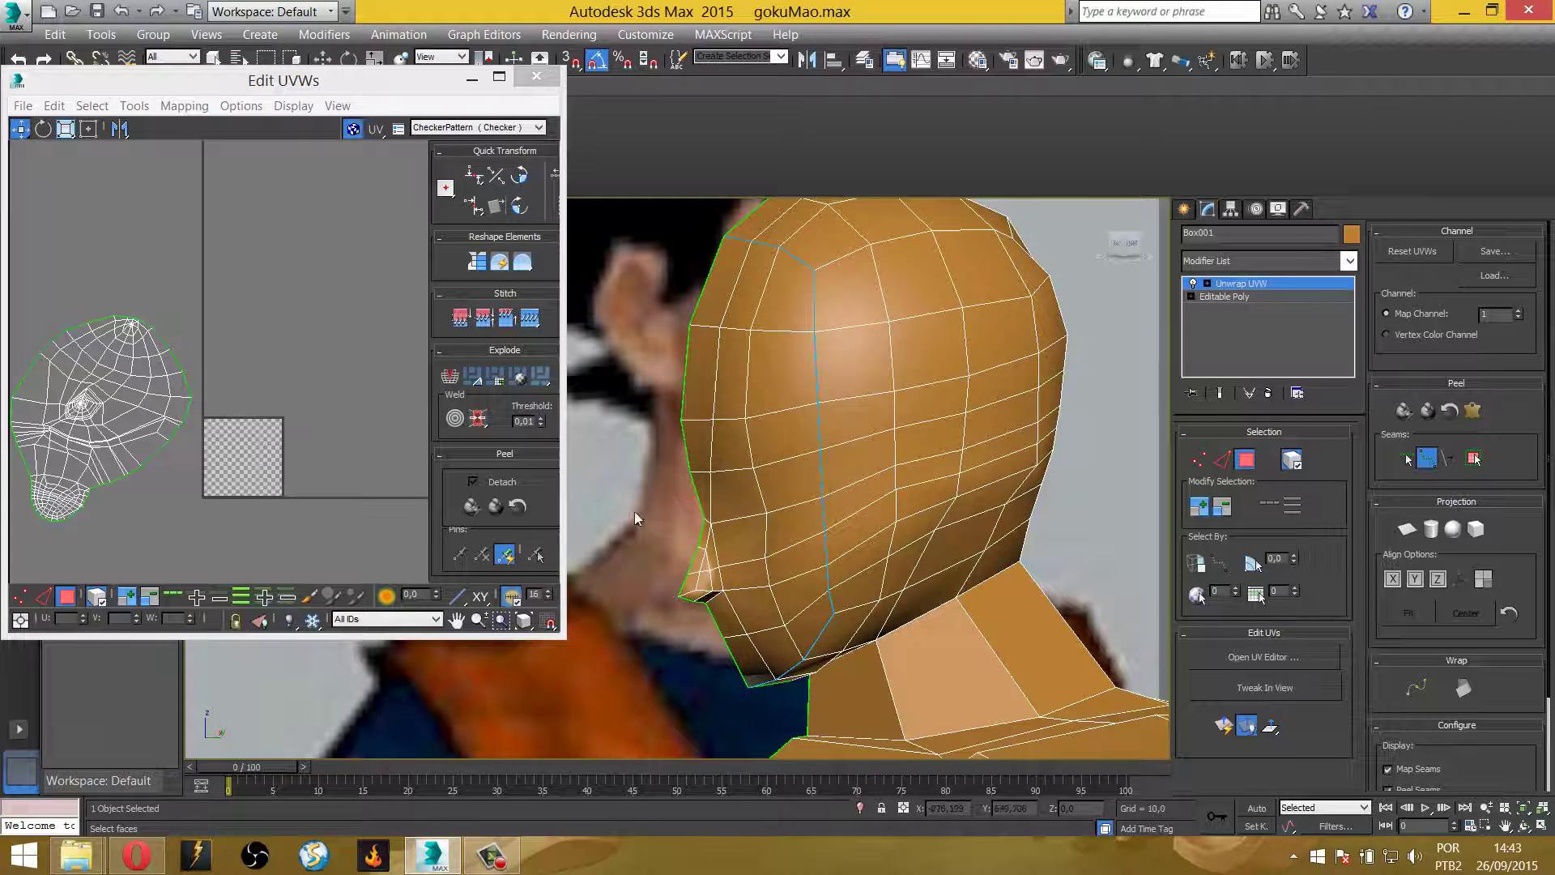
Draw a point-to-point seam up the back of the head, from the lower head vertex to the top vertex
click(216, 408)
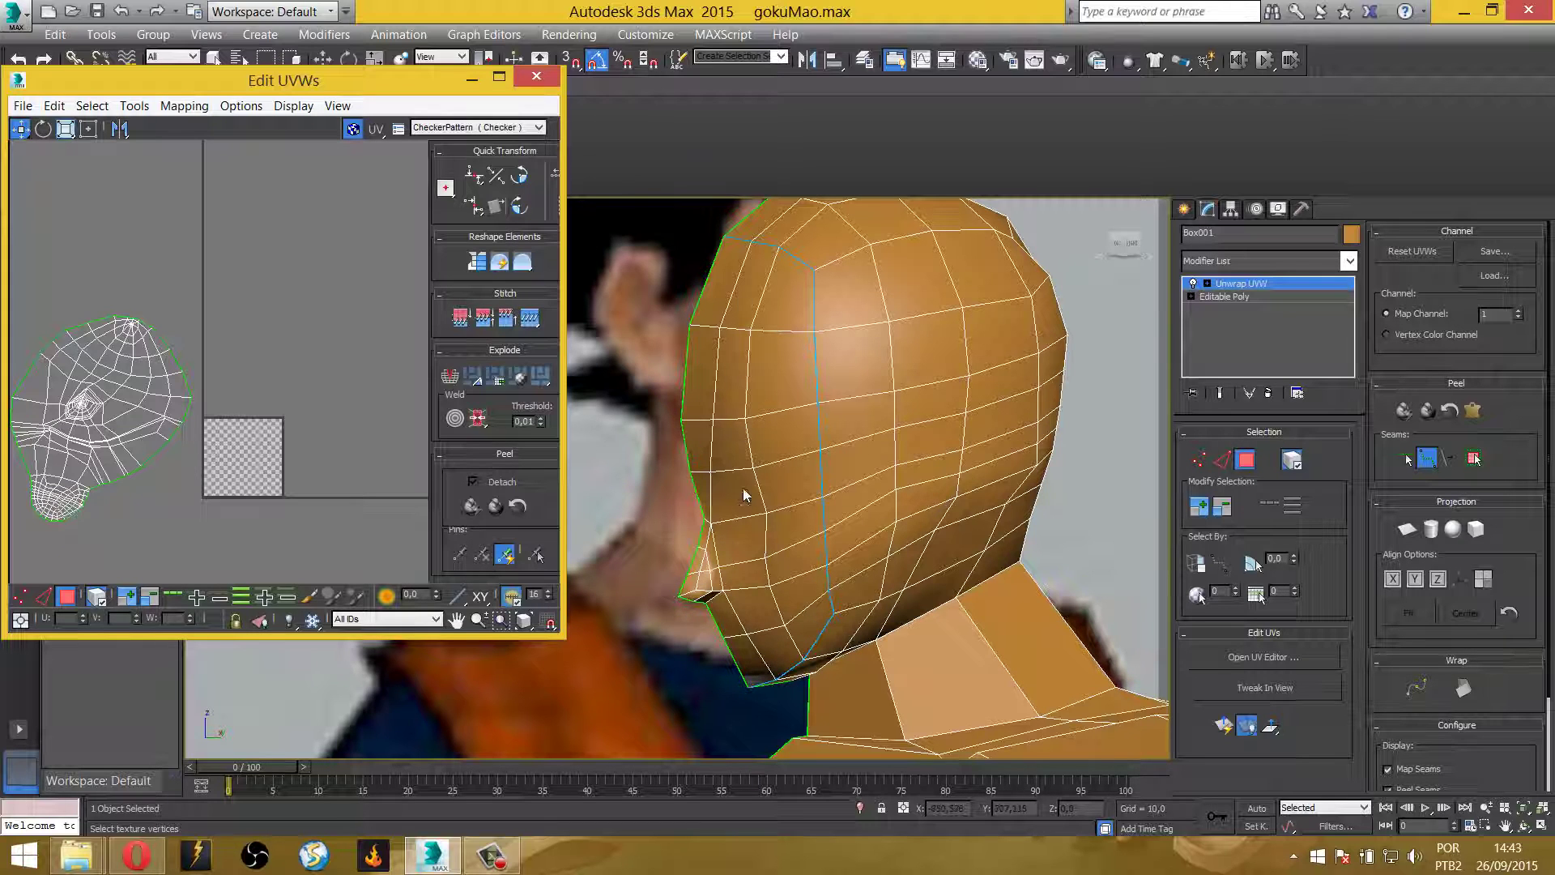
mouse_move(777, 392)
alt+middle_down()
mouse_move(821, 421)
mouse_move(802, 445)
alt+middle_up()
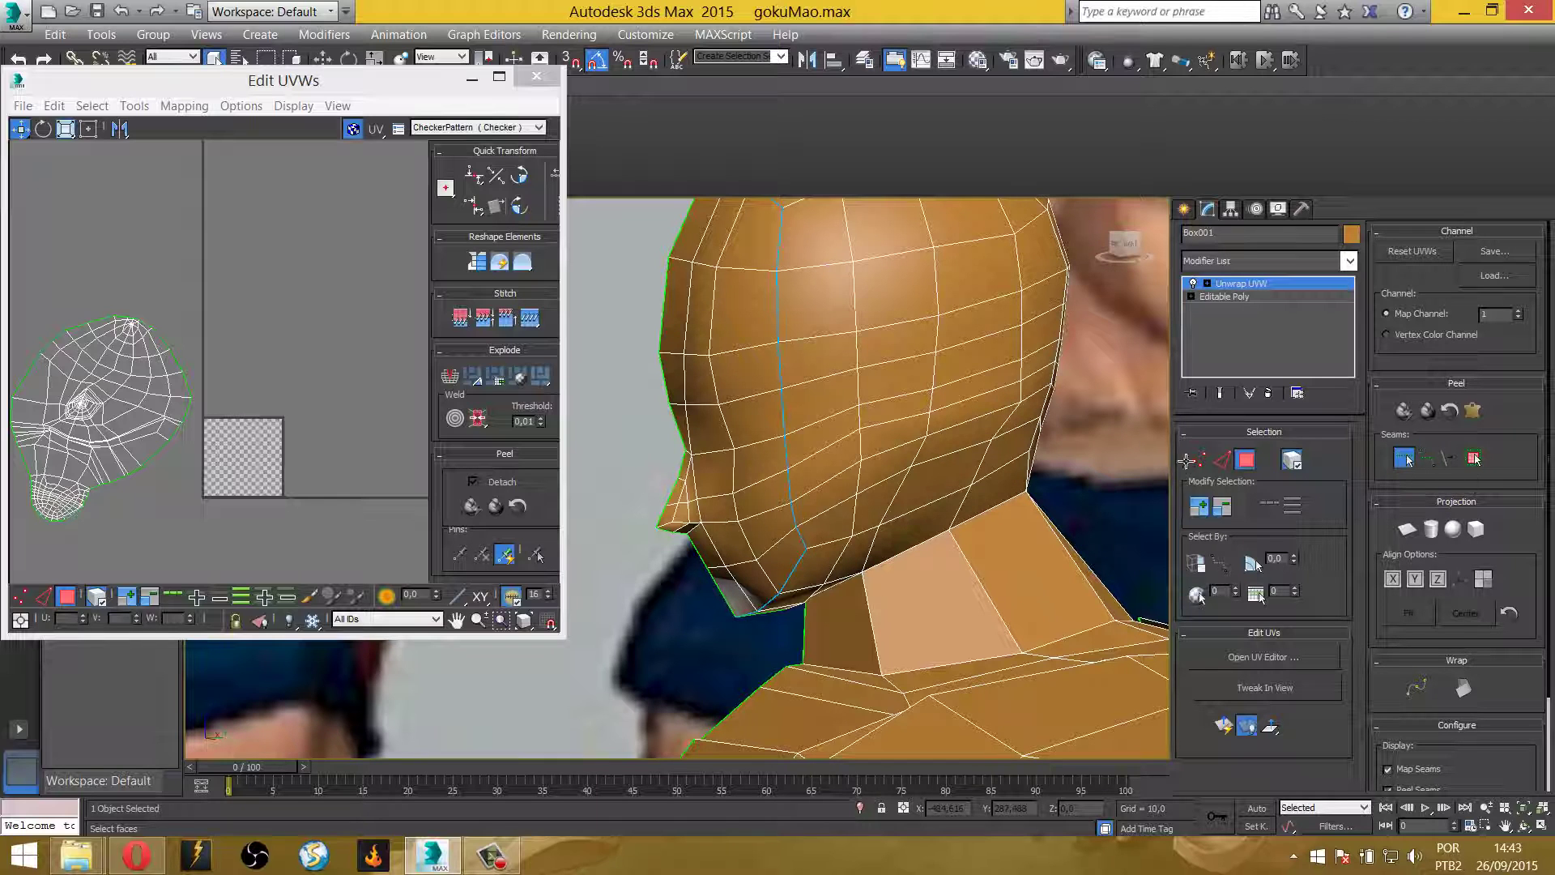
click(1405, 460)
click(856, 405)
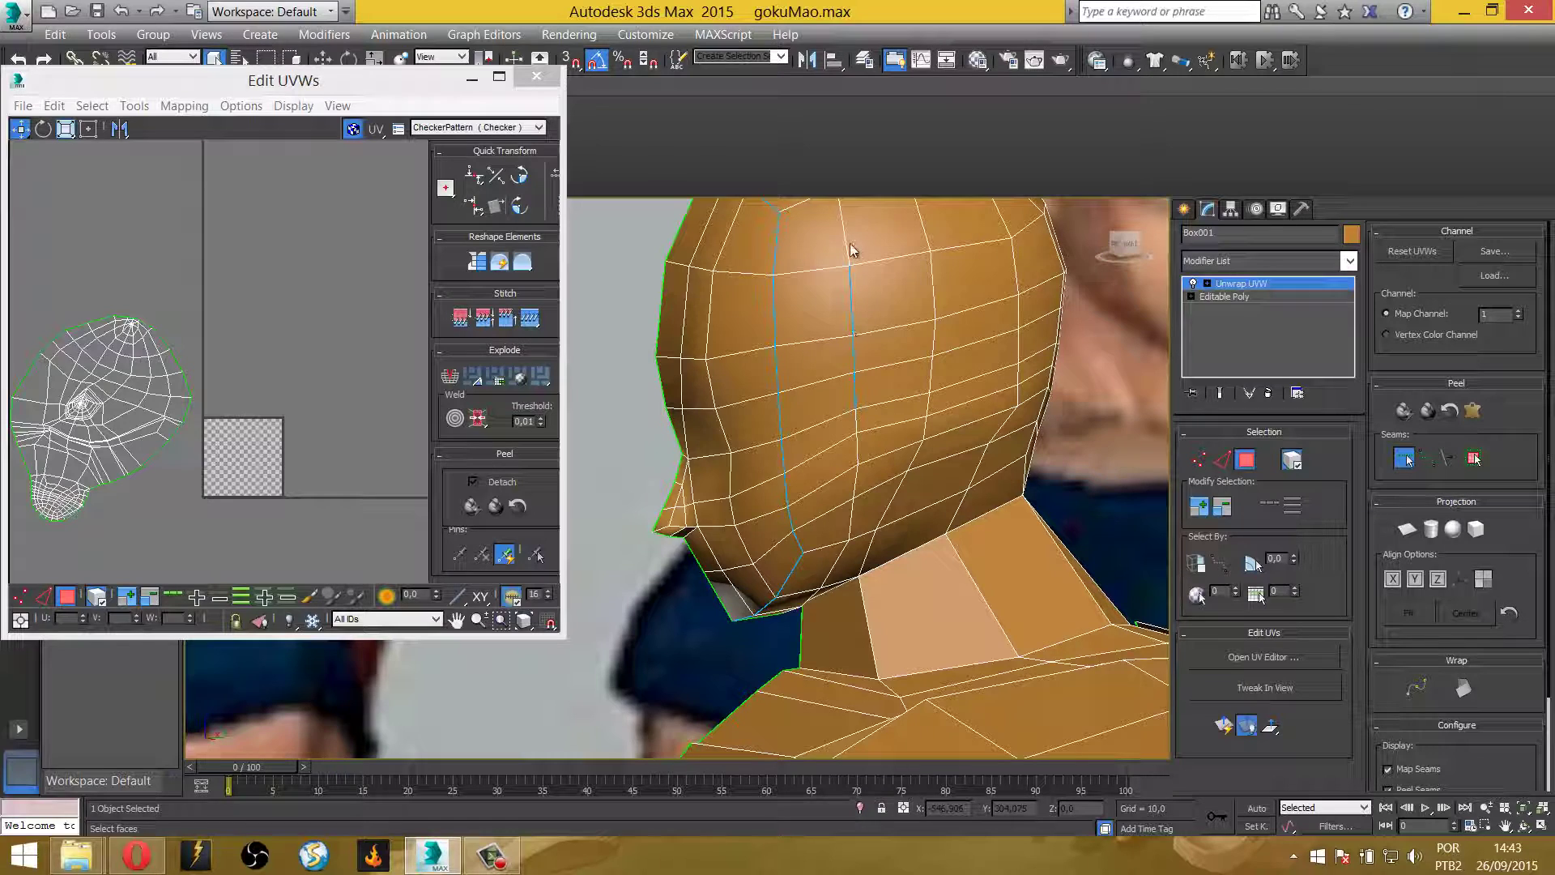
click(842, 202)
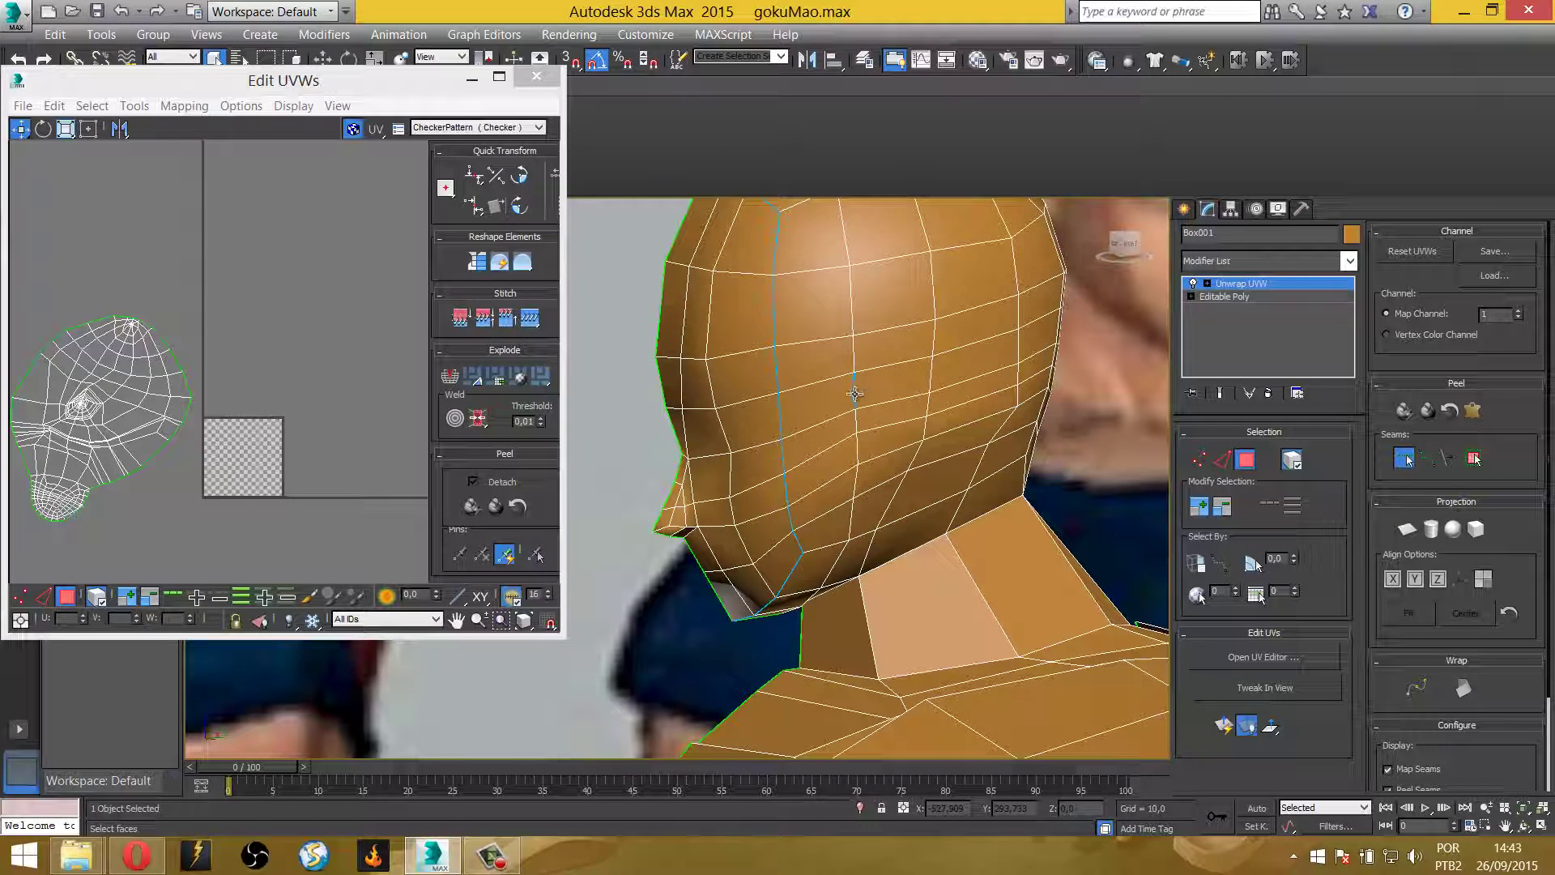
right_click(786, 346)
Orbit down to the neck and start a new point-to-point seam at a neck vertex
alt+middle_drag(779, 380, 717, 321)
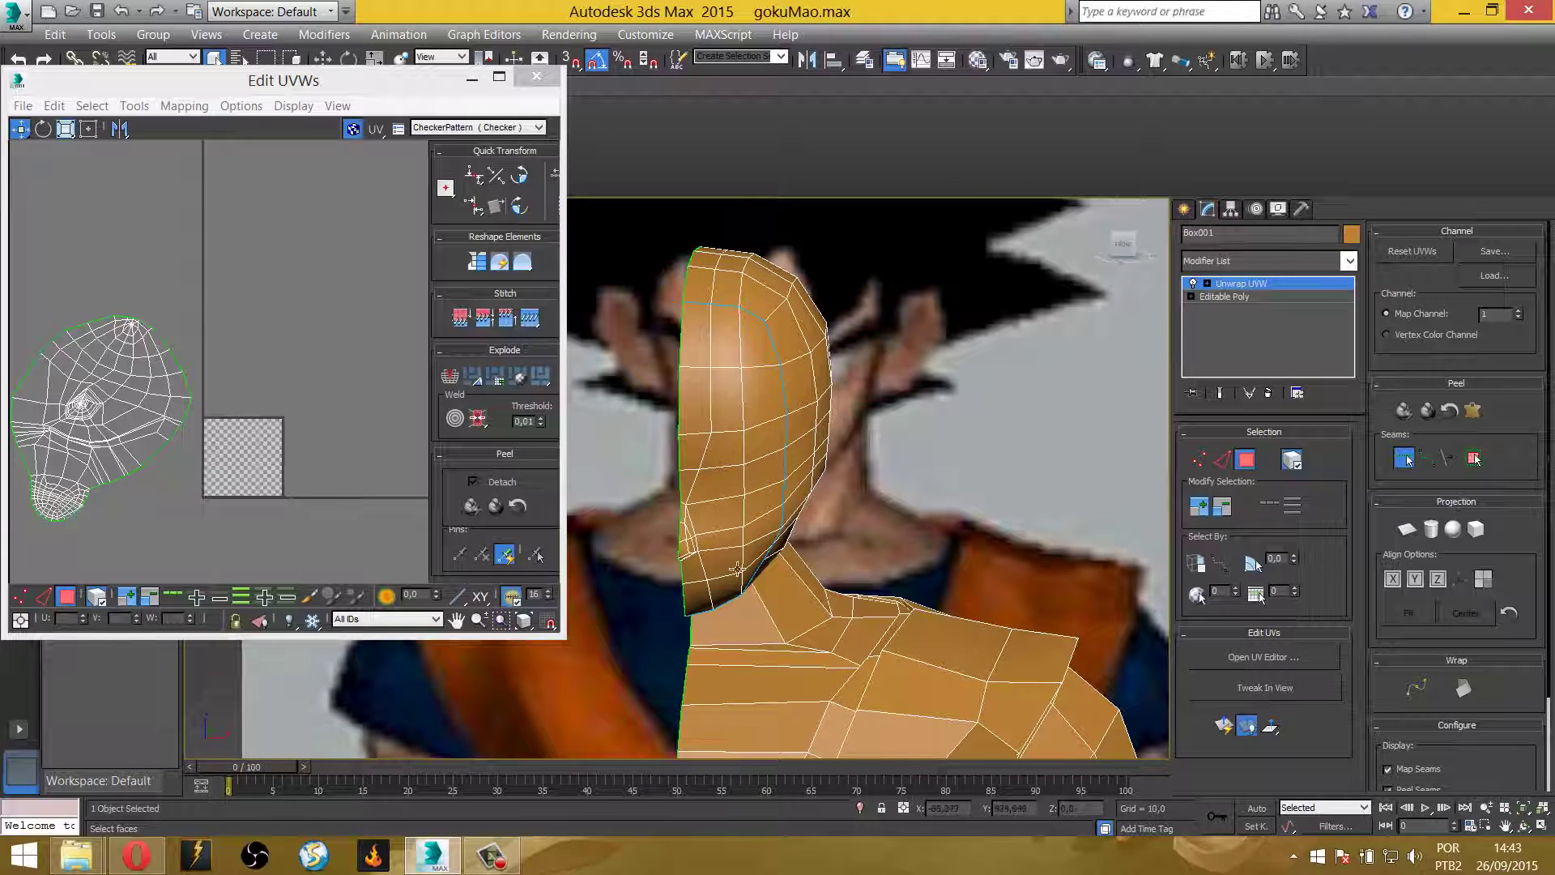
alt+middle_drag(701, 608, 777, 567)
scroll(810, 527, up, 5)
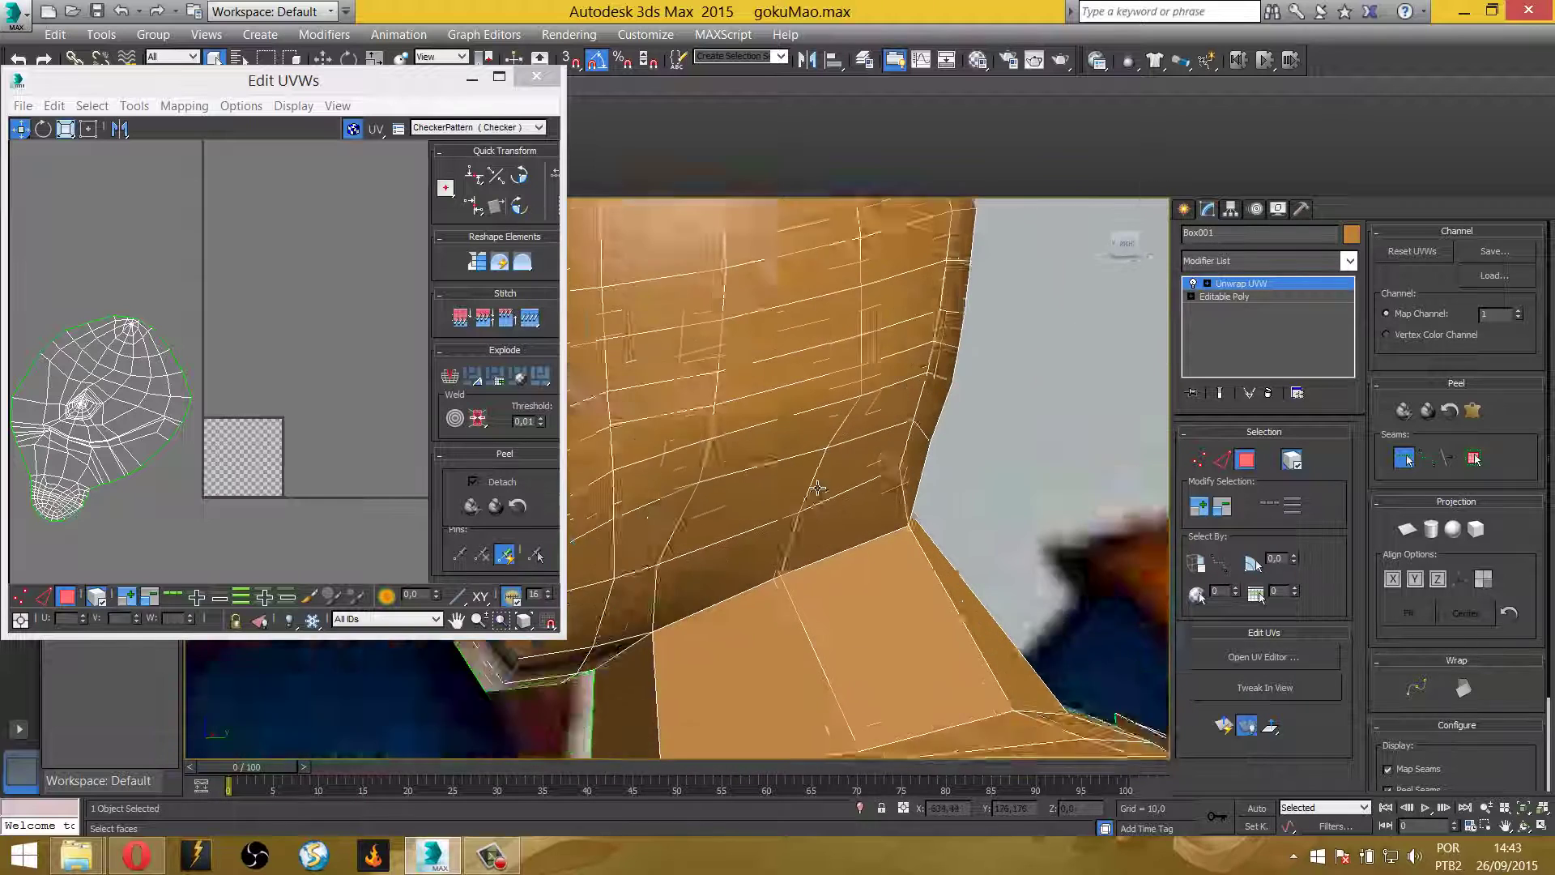
click(1427, 458)
alt+middle_drag(1014, 521, 687, 632)
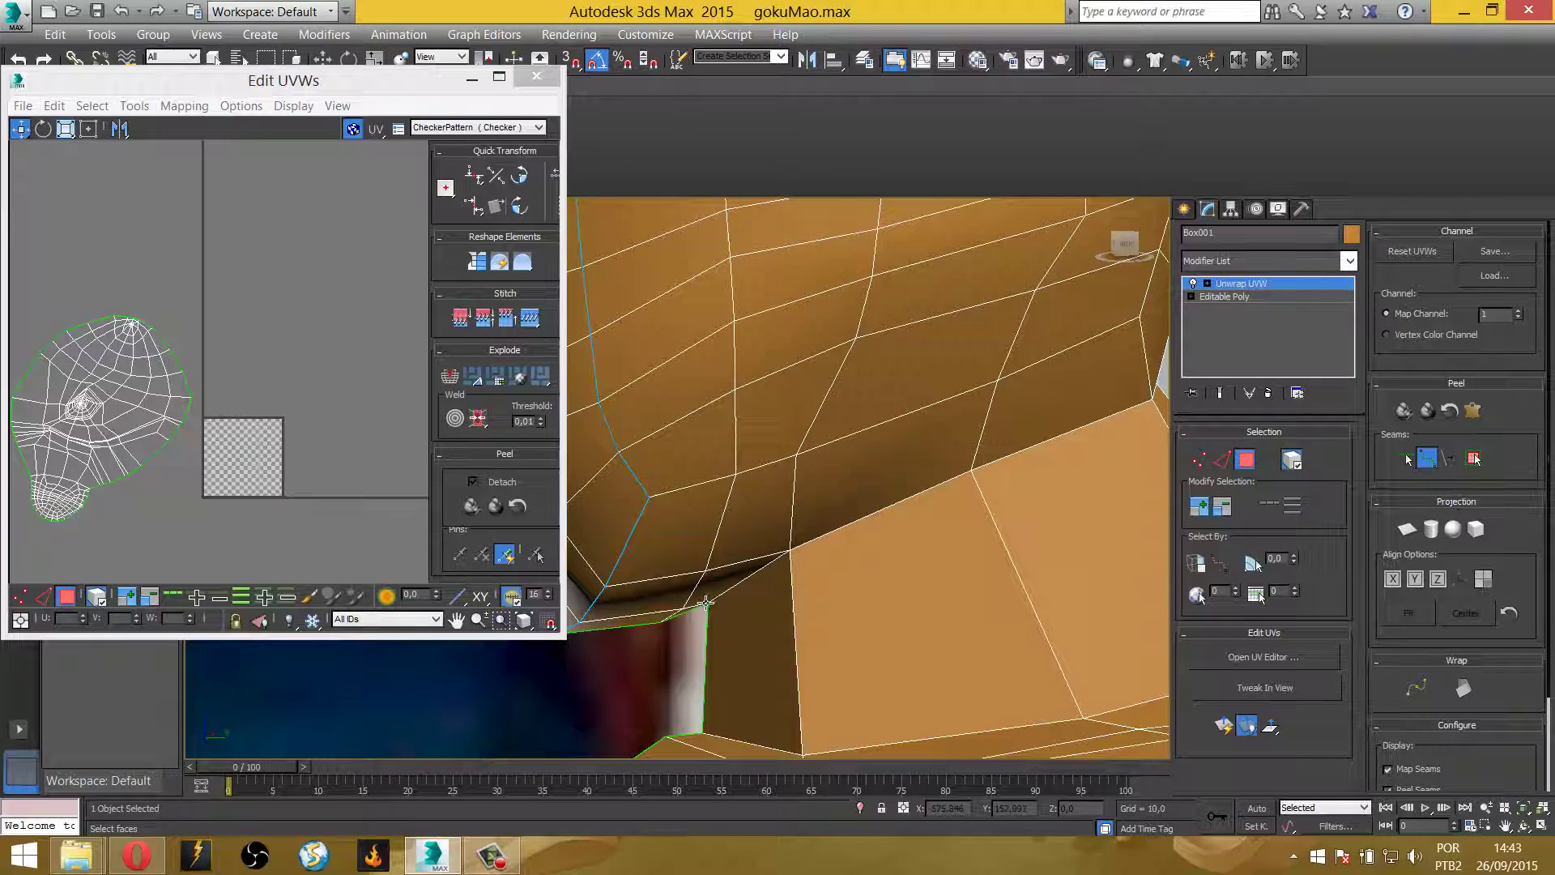
click(972, 470)
mouse_move(982, 486)
alt+middle_down()
mouse_move(854, 526)
mouse_move(1076, 573)
mouse_move(828, 583)
alt+middle_up()
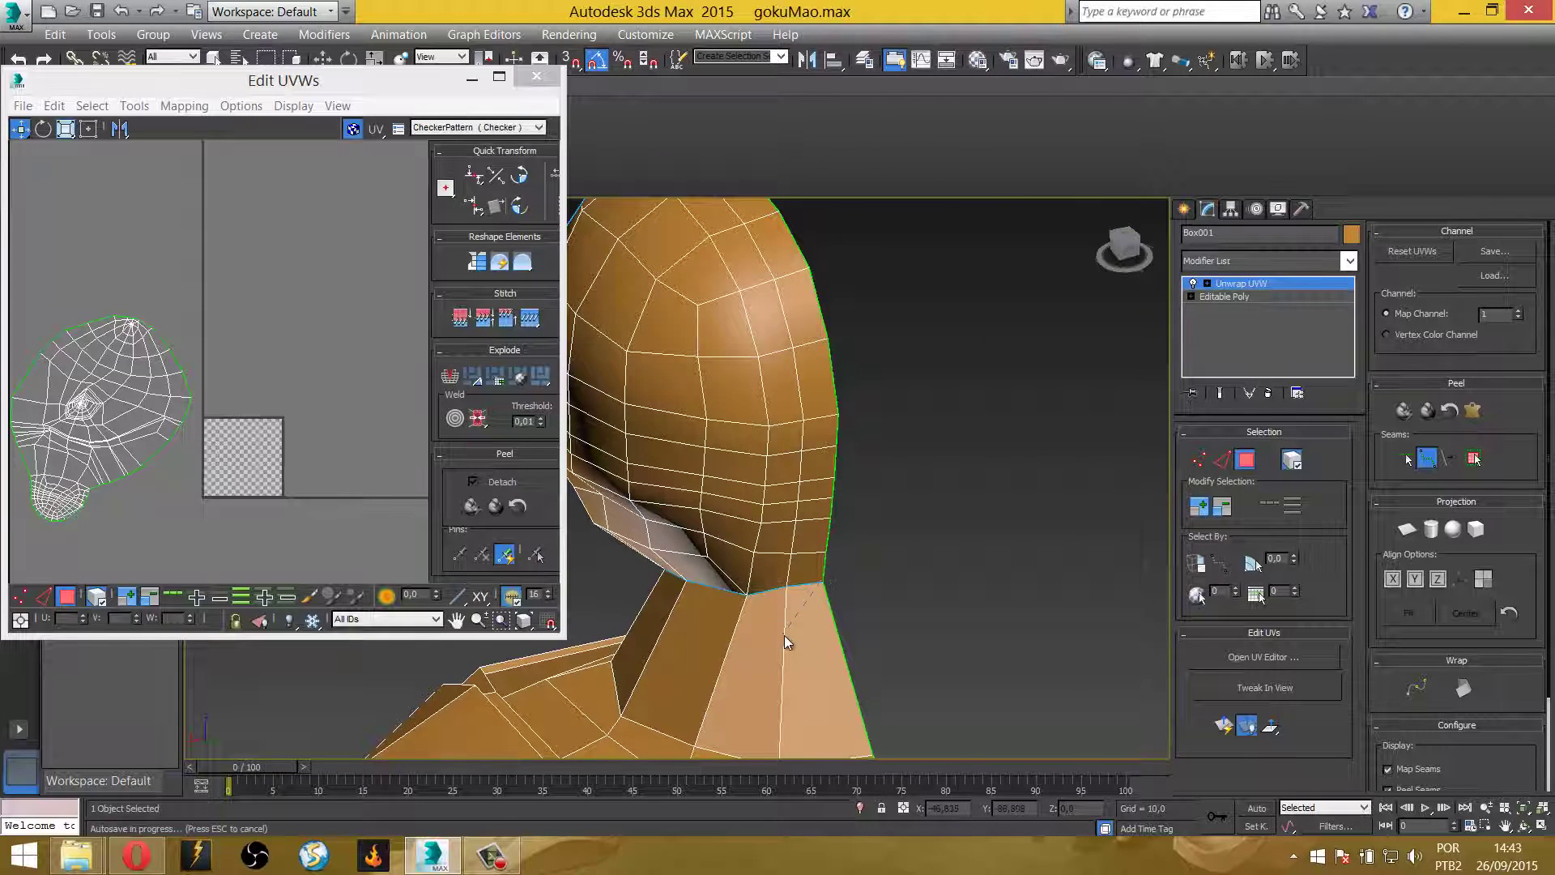
Add another seam point on the neck vertex near the shoulders
mouse_move(784, 635)
middle_down()
mouse_move(784, 489)
mouse_move(853, 478)
middle_up()
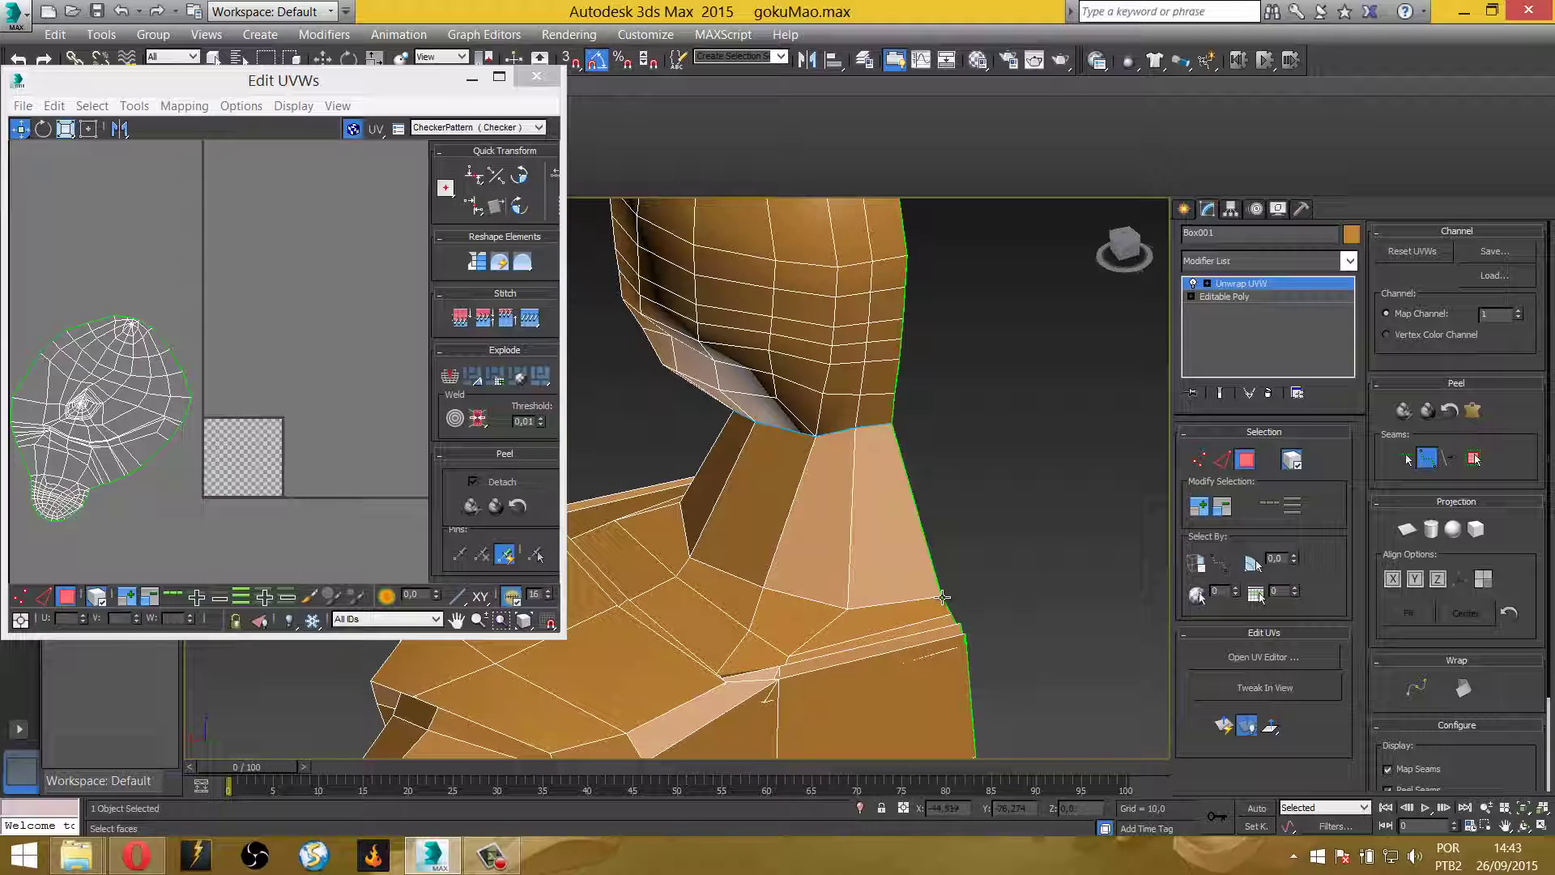
click(943, 597)
mouse_move(689, 555)
alt+middle_down()
mouse_move(1066, 574)
mouse_move(752, 502)
alt+middle_up()
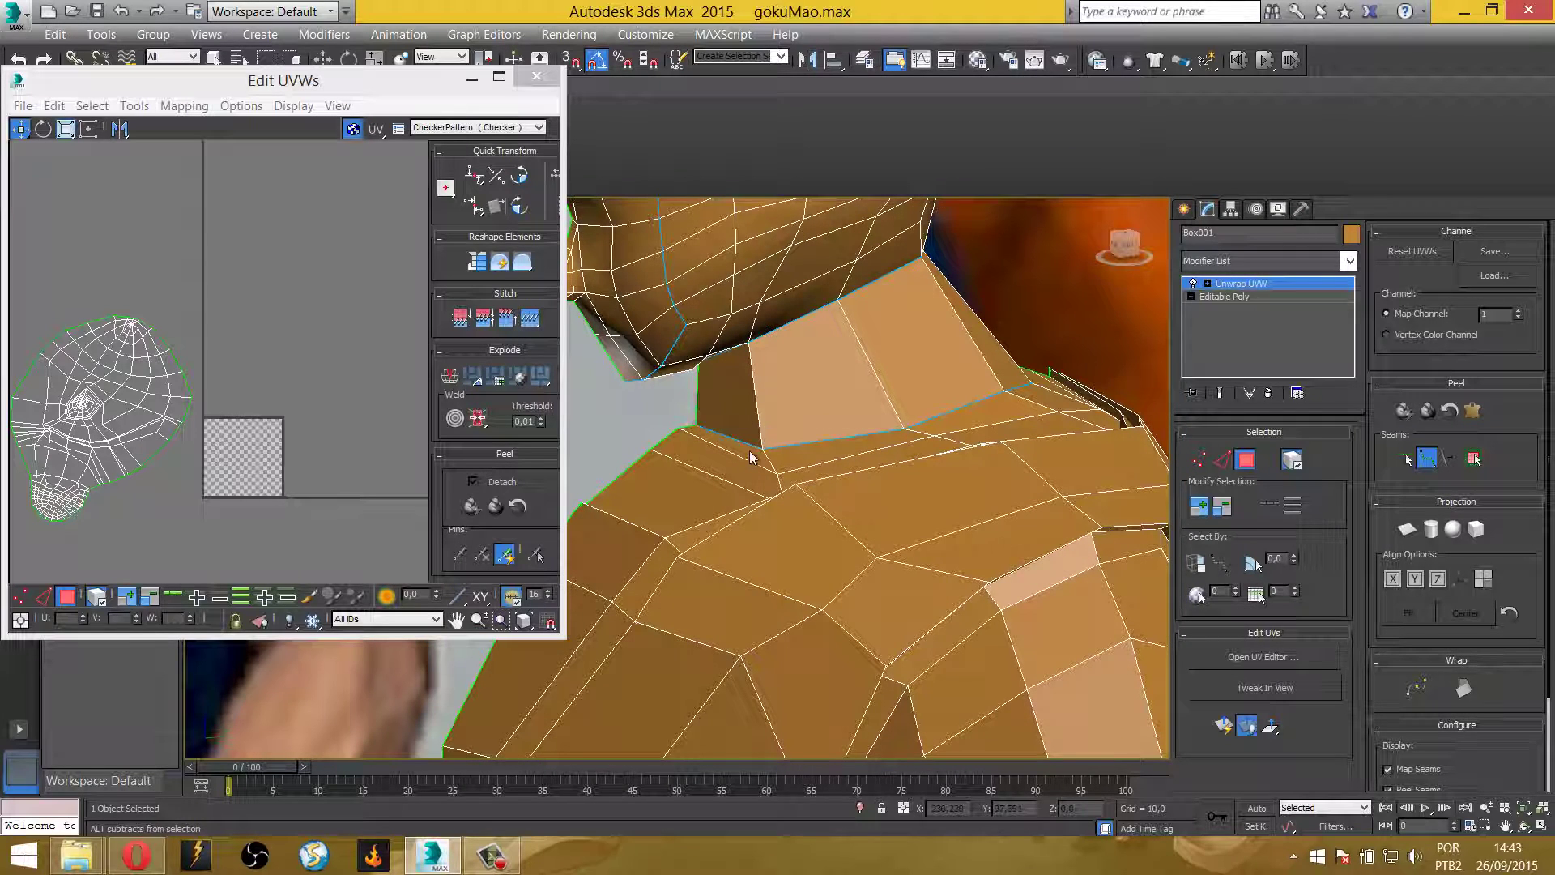
scroll(753, 454, down, 5)
Leave seam drawing and window-select the head's face and neck polygons
alt+middle_drag(754, 591, 737, 573)
scroll(737, 573, up, 2)
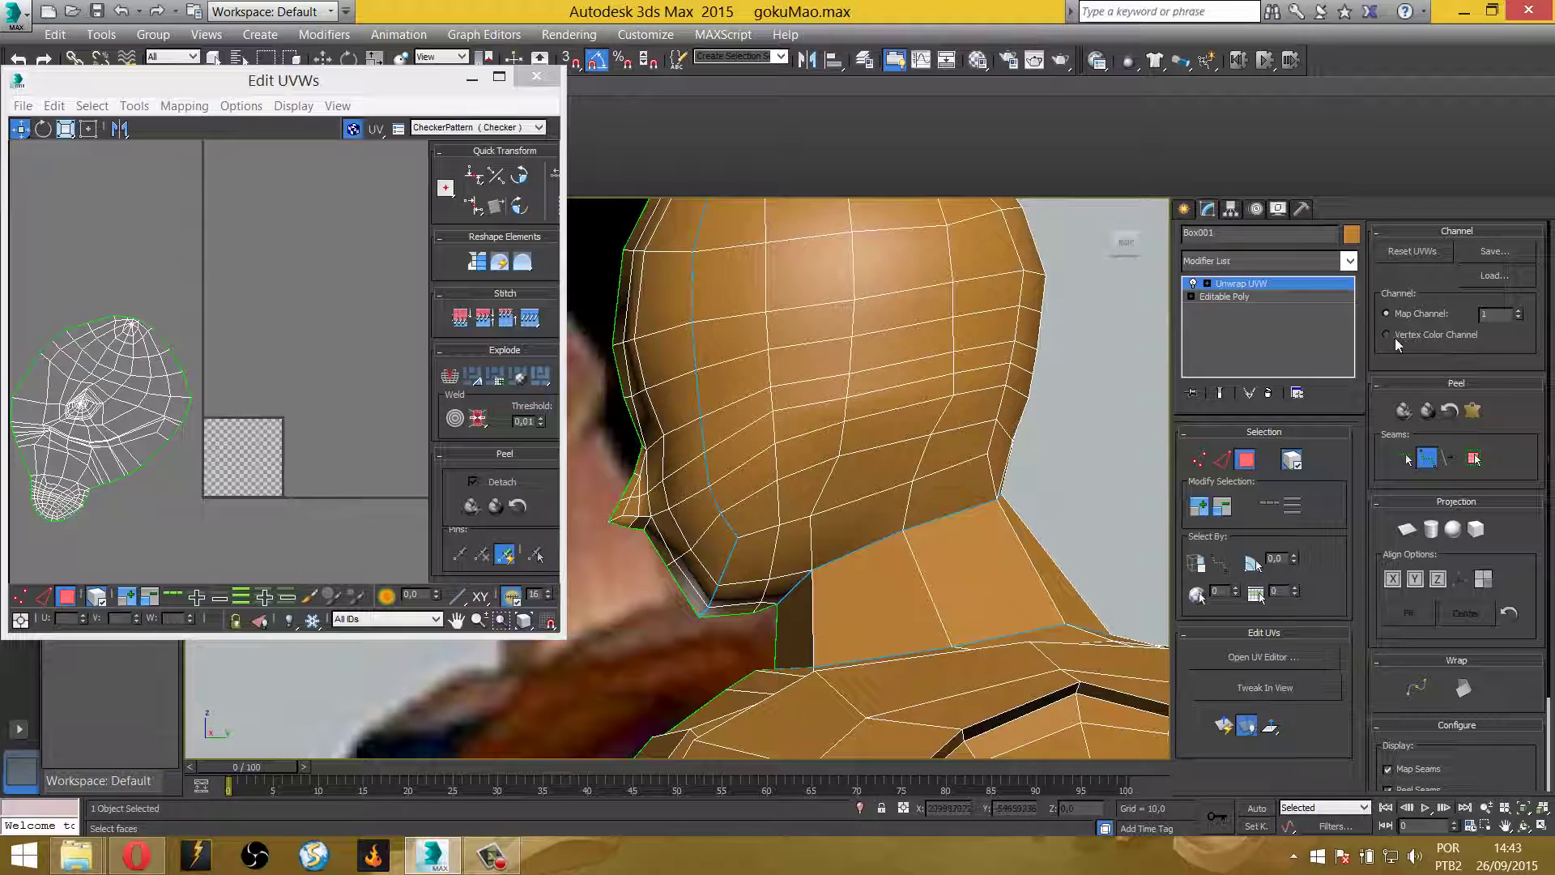
scroll(739, 545, down, 2)
scroll(799, 611, down, 2)
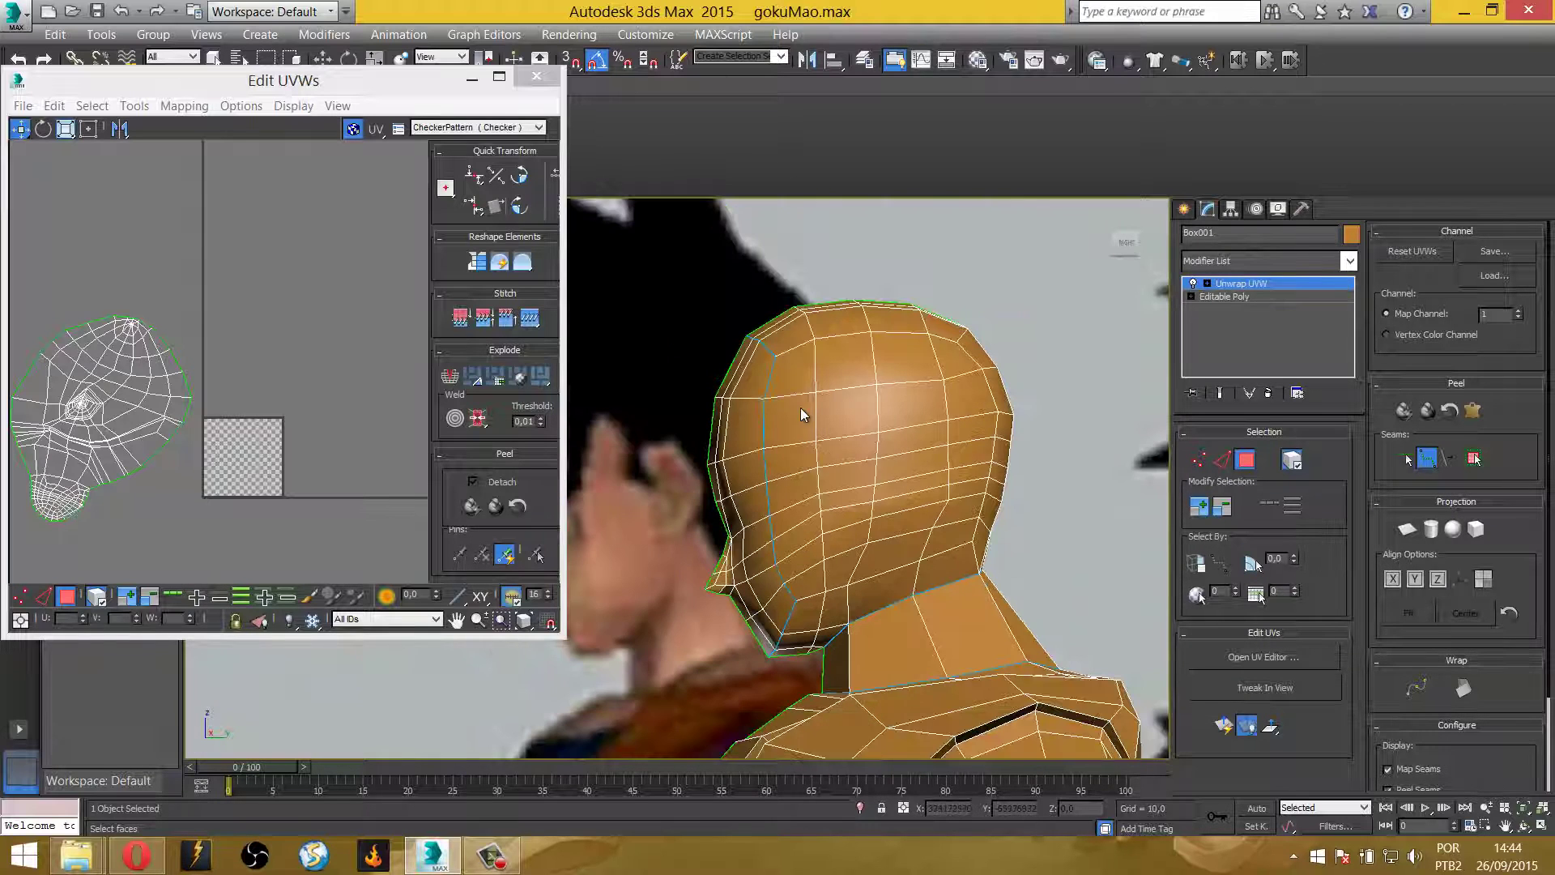
click(1427, 467)
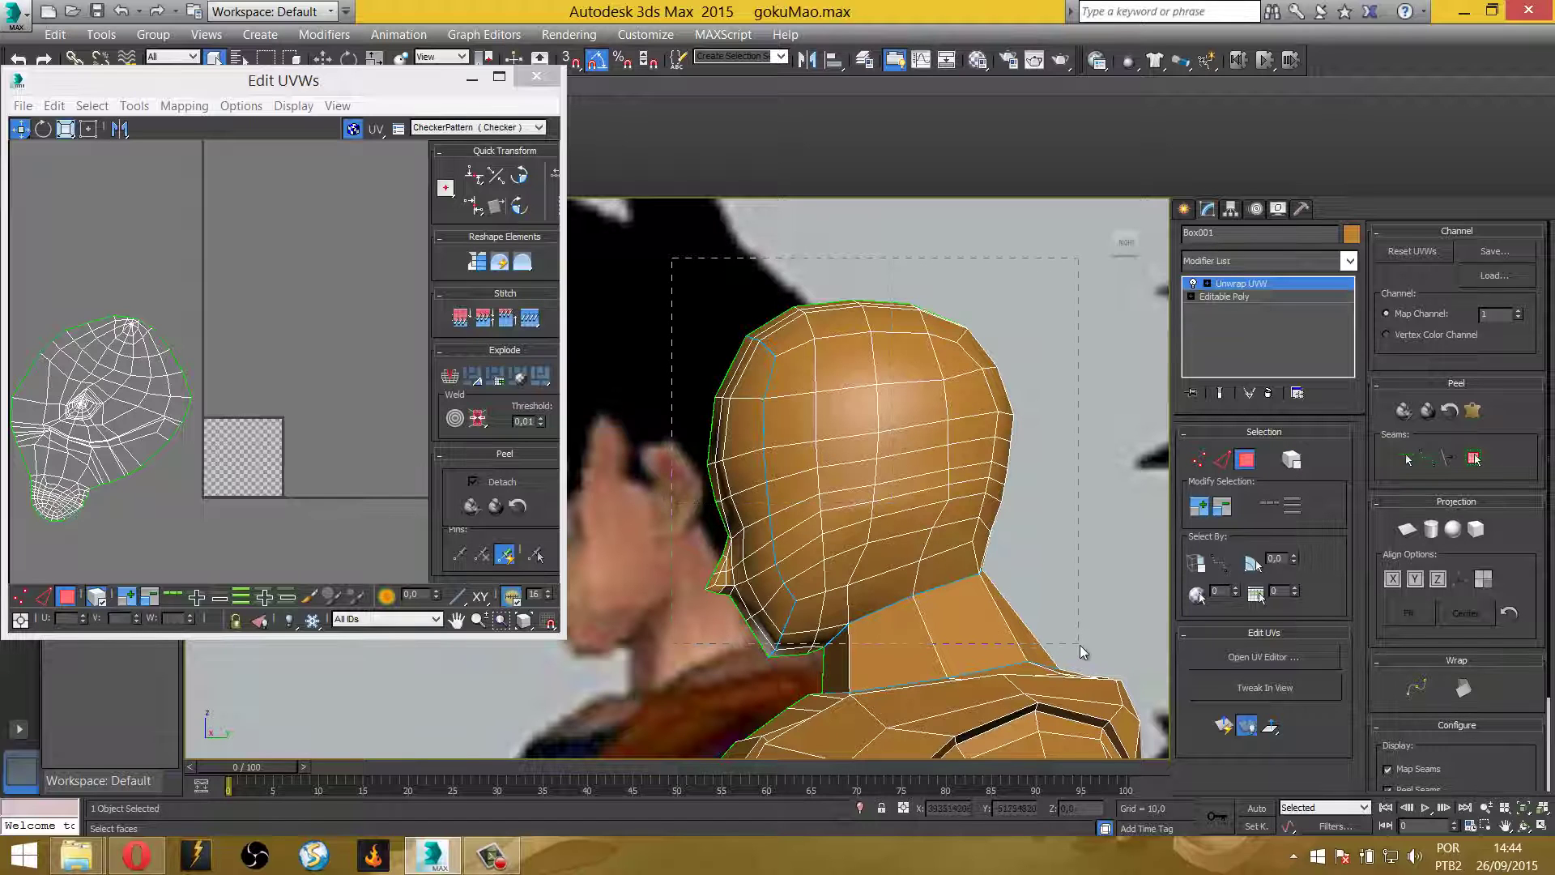
drag(1080, 645, 740, 653)
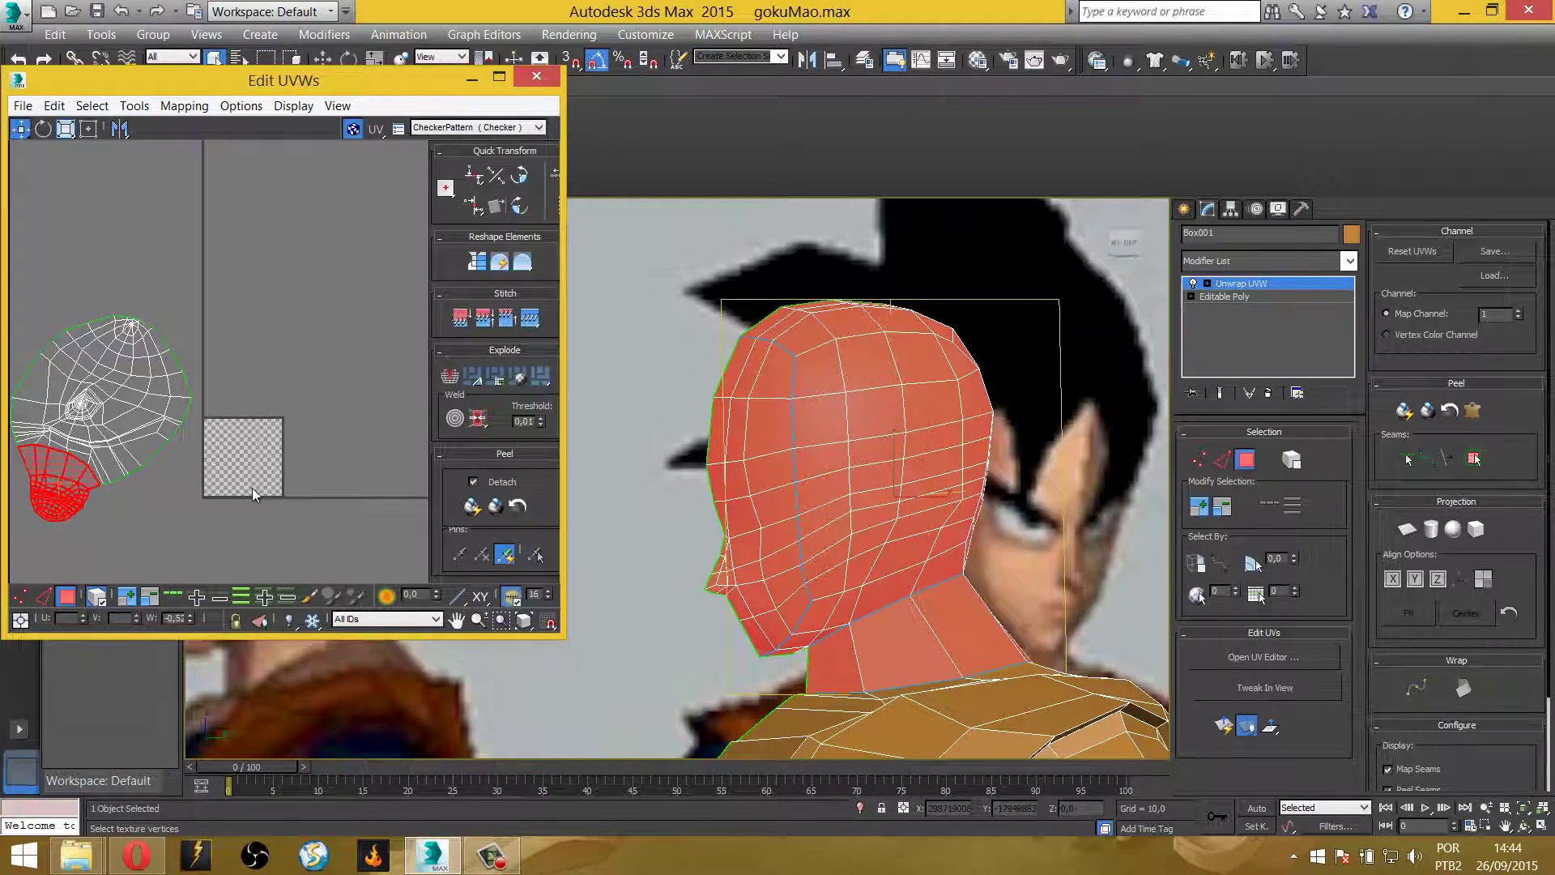
Quick Peel the selected head faces and clear the UV selection
click(1404, 414)
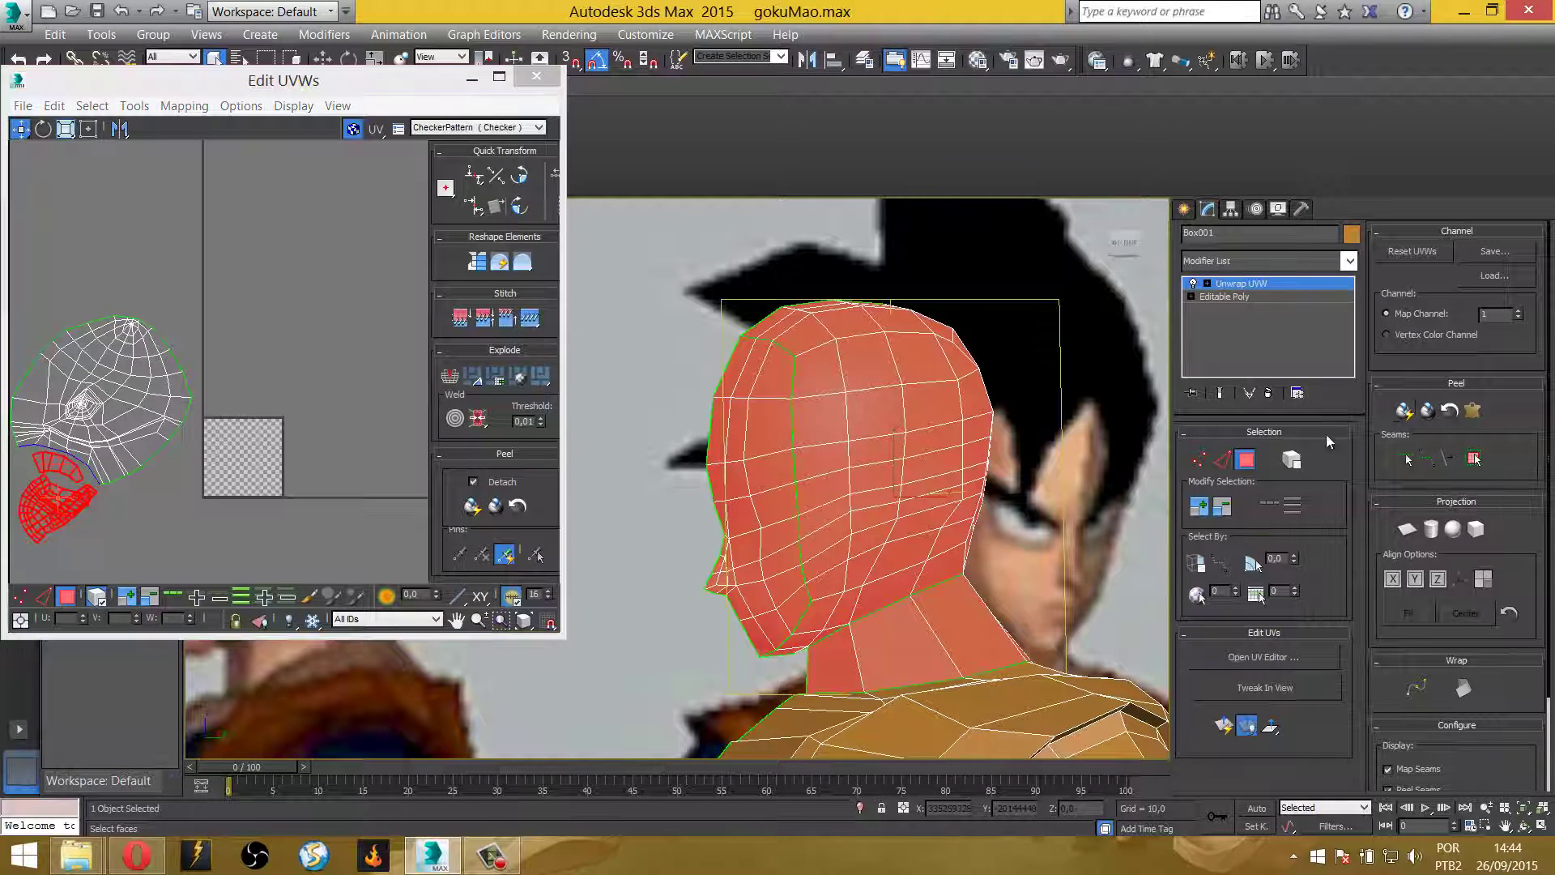
scroll(168, 484, up, 3)
middle_drag(168, 478, 301, 481)
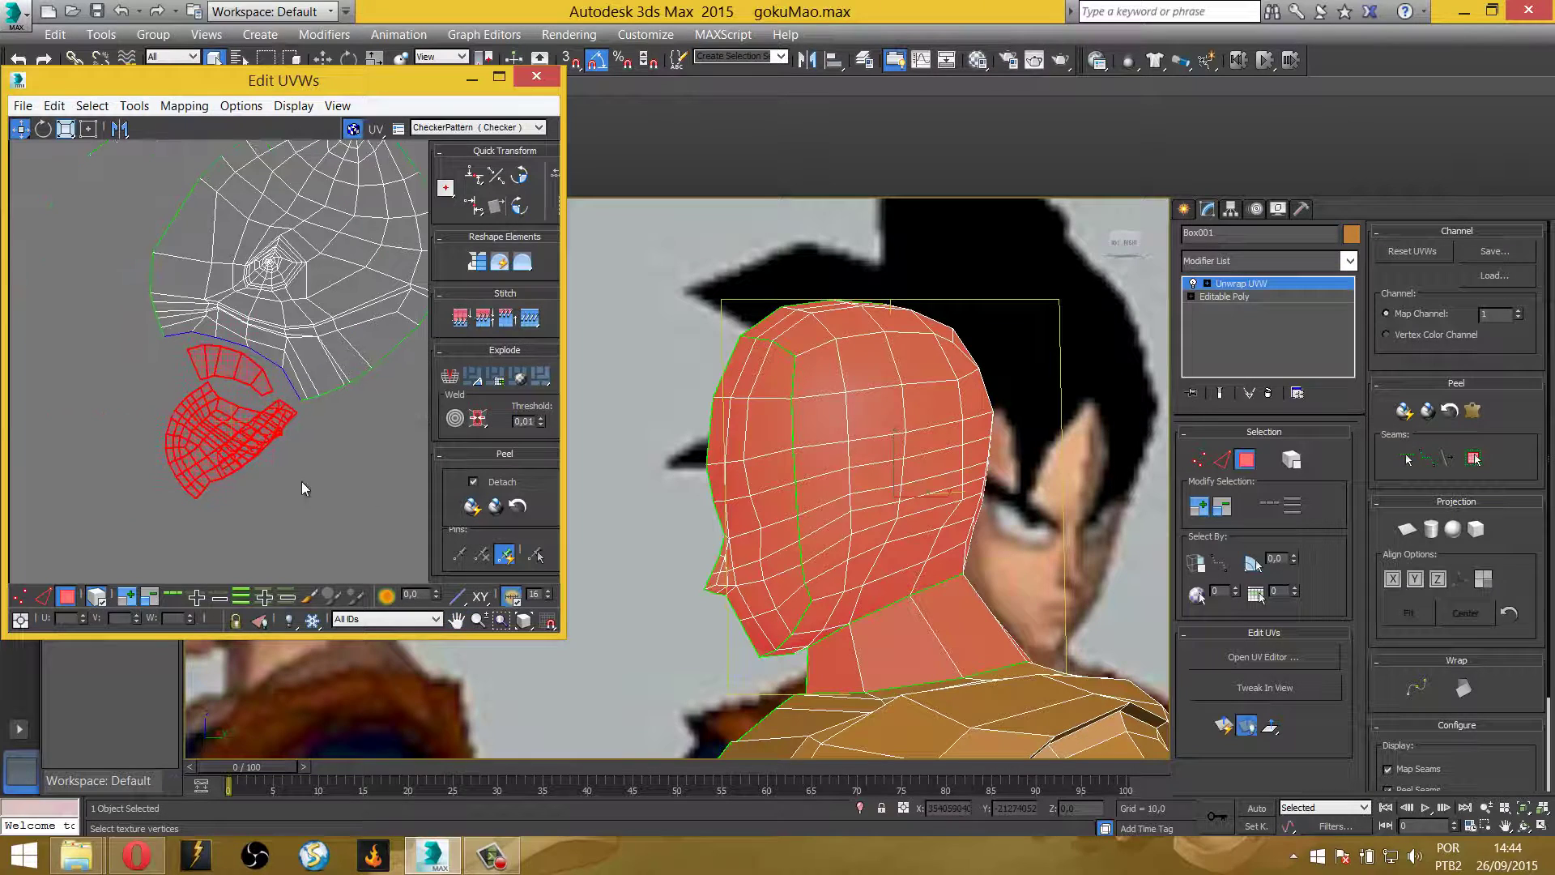
click(290, 513)
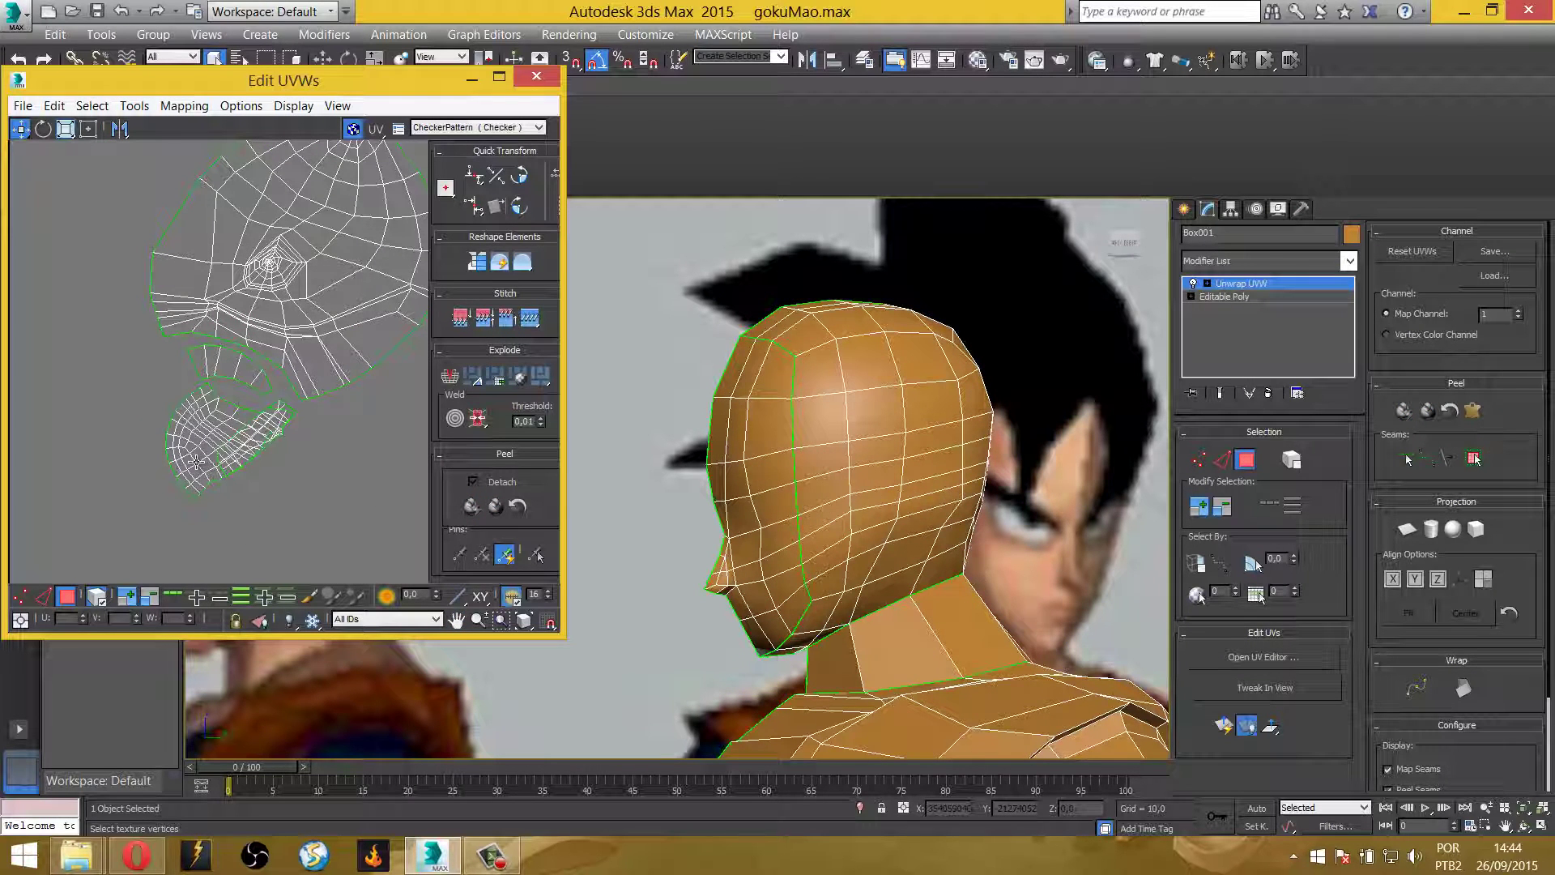
With Select By Element on, drag the lower face island down-left off the overlap
click(97, 598)
click(186, 455)
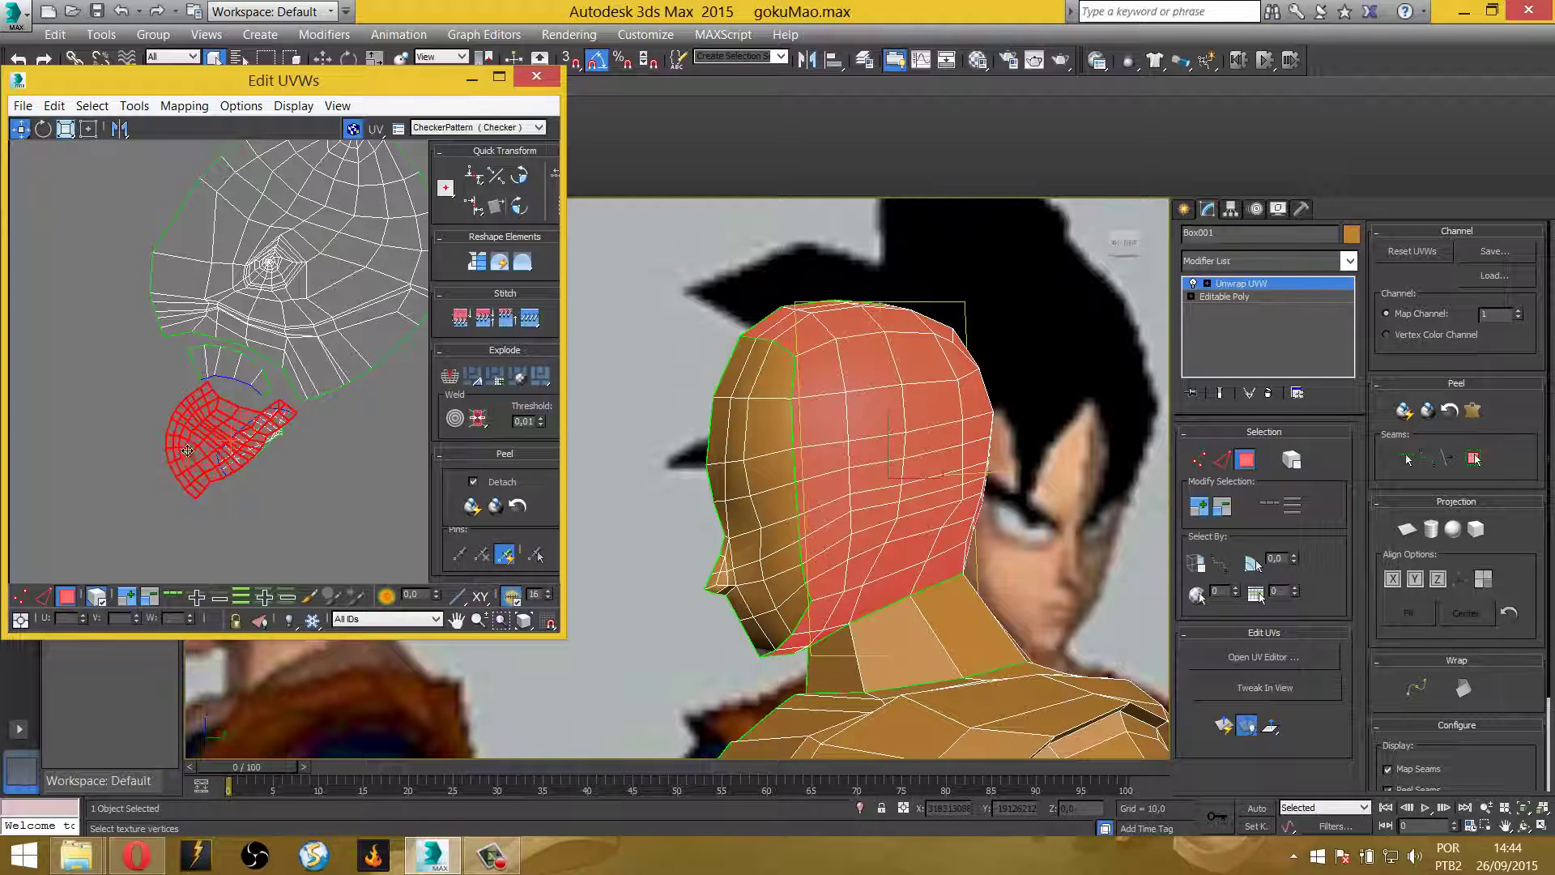
drag(188, 451, 43, 535)
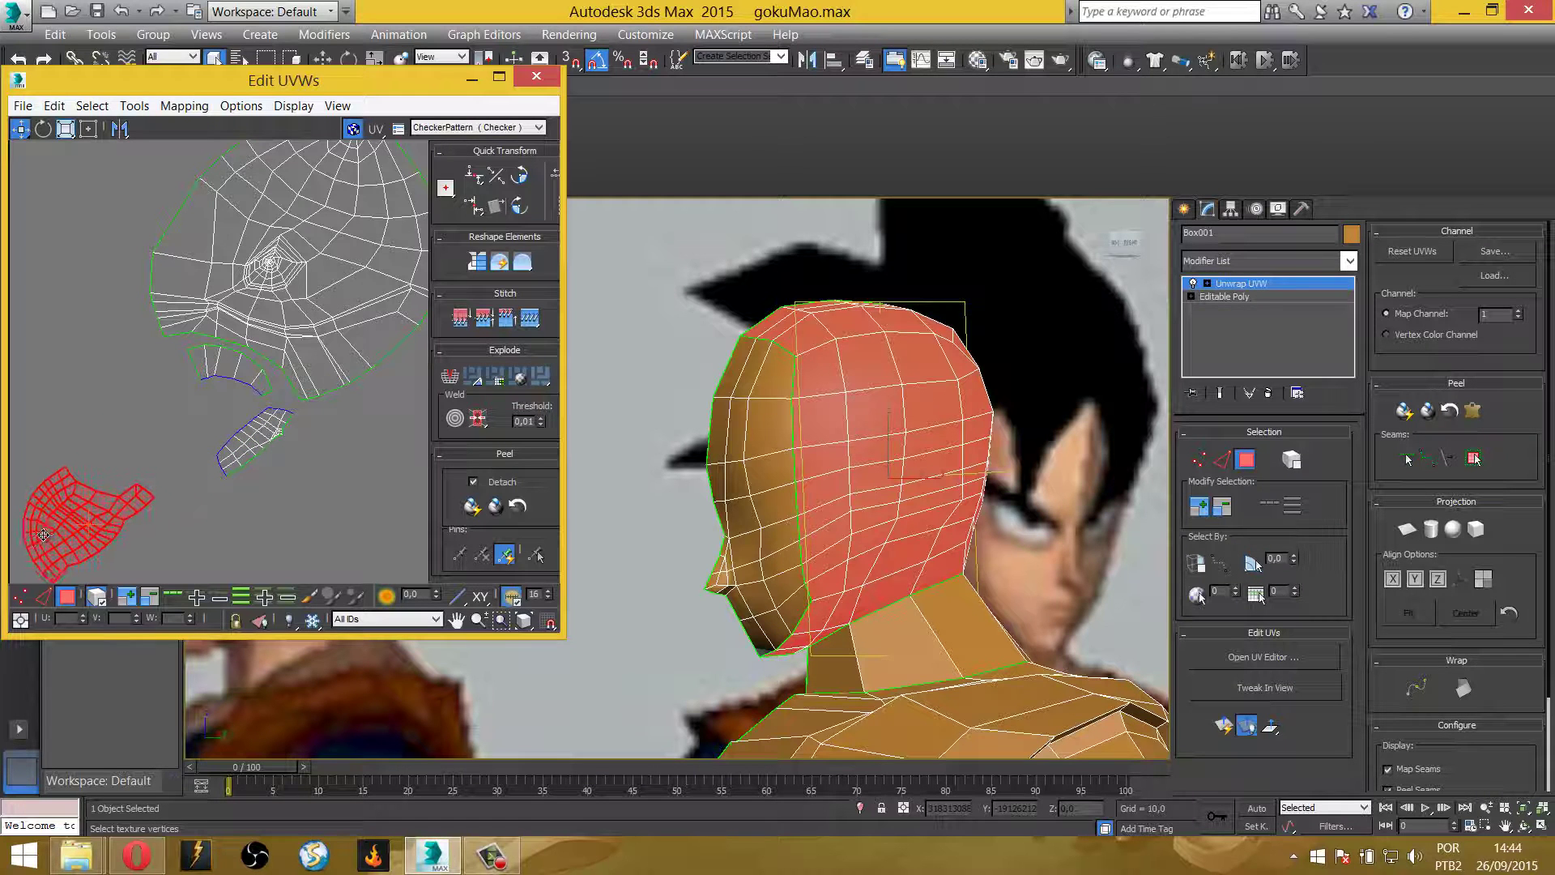
click(255, 451)
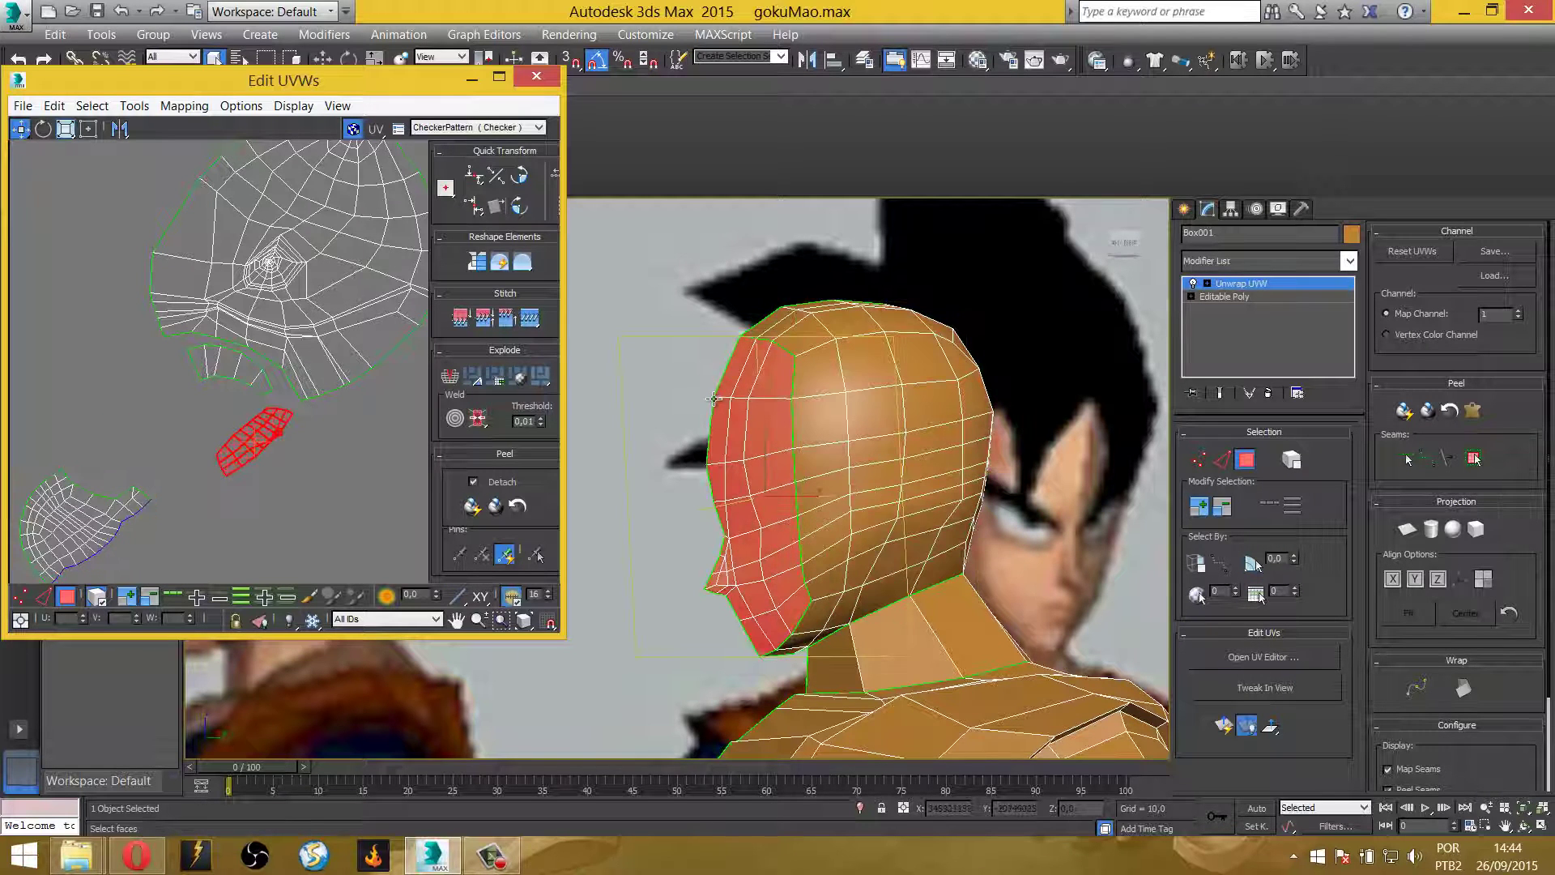
Move the neck island down-left and re-peel the small face-front island
click(194, 374)
drag(190, 373, 96, 429)
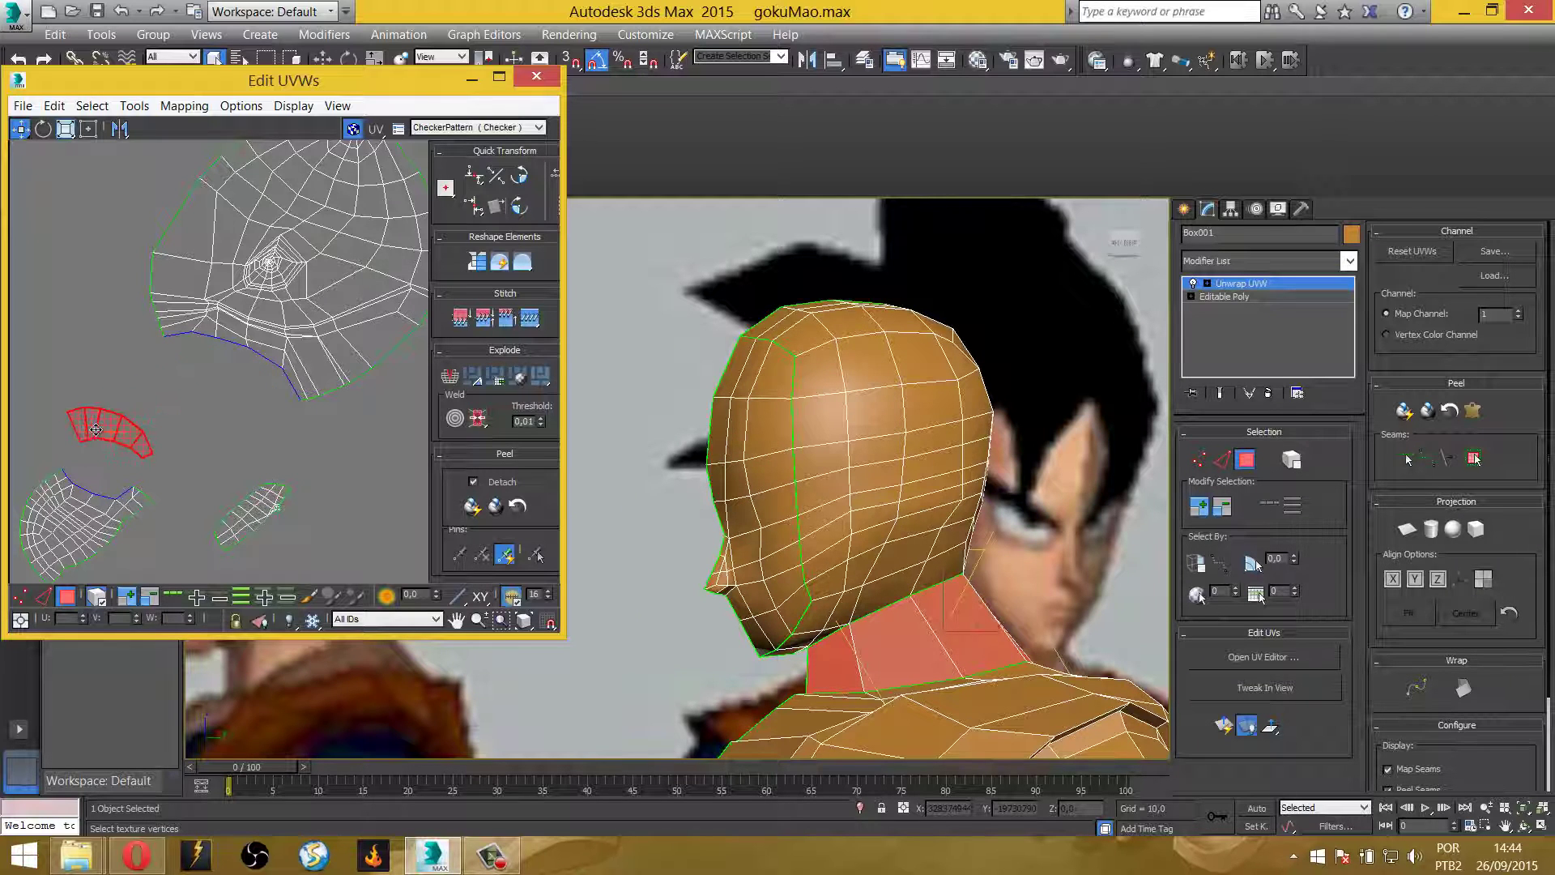
click(259, 497)
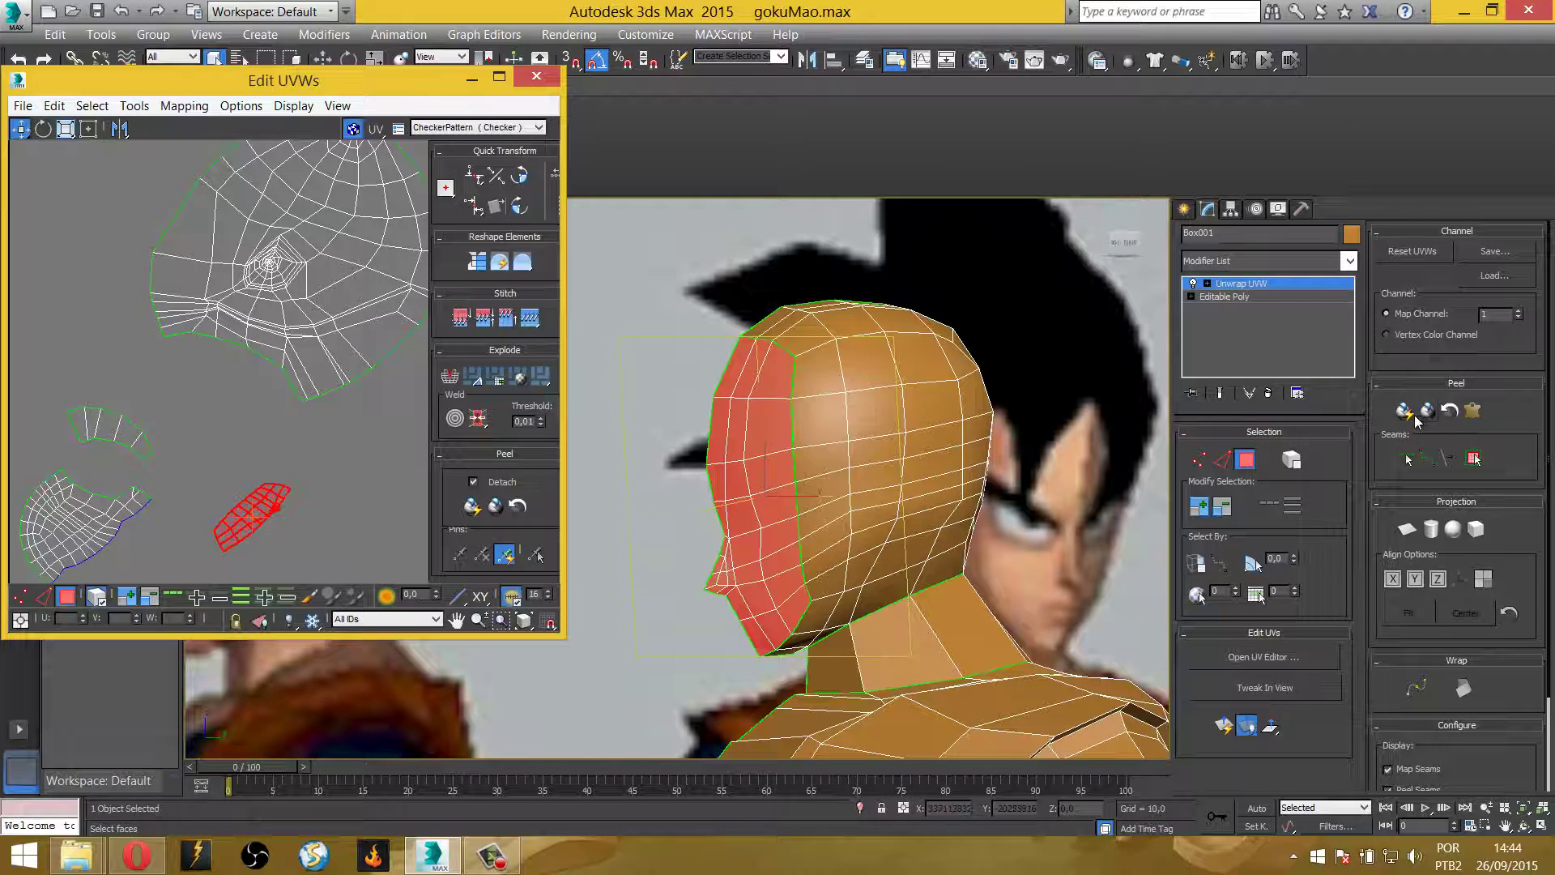
click(1410, 417)
Re-peel the large lower-left island, select the face-front island, and view the head from Front
click(103, 528)
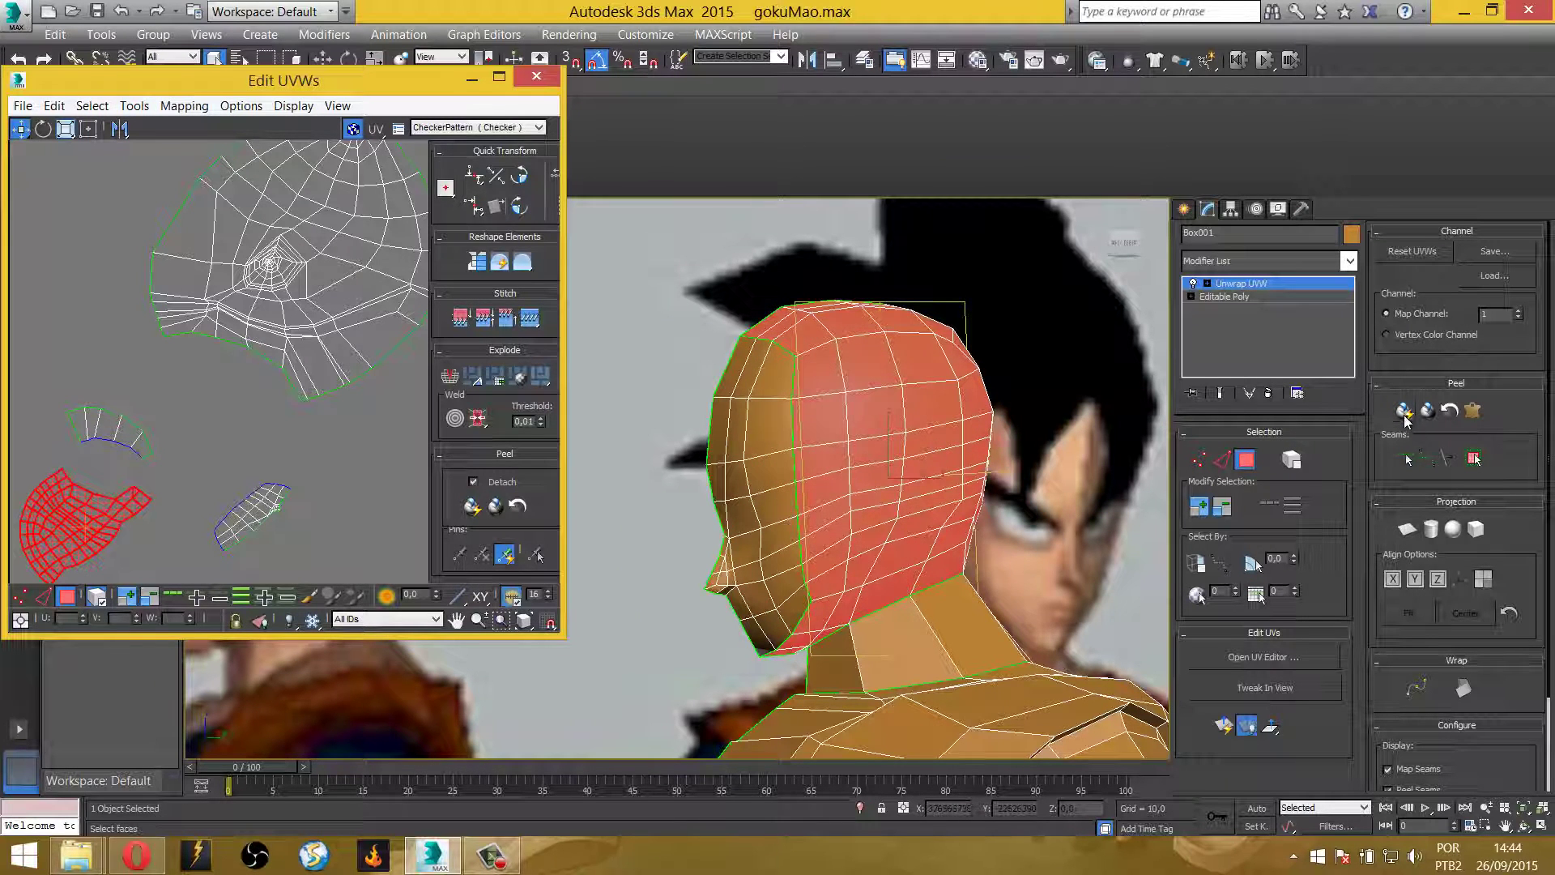
click(1407, 417)
click(133, 436)
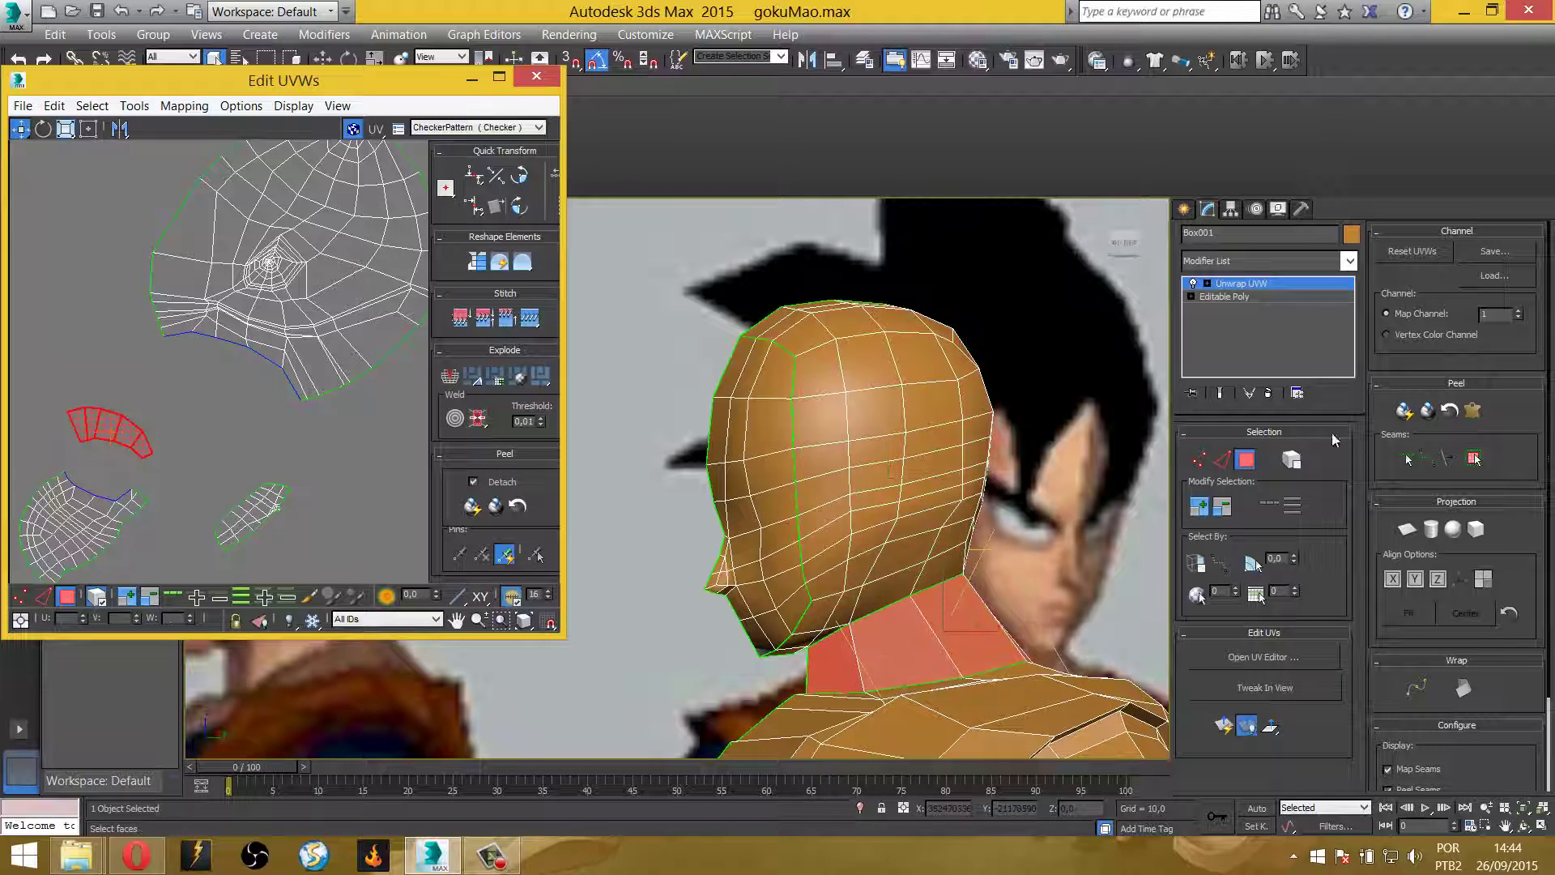
click(1408, 417)
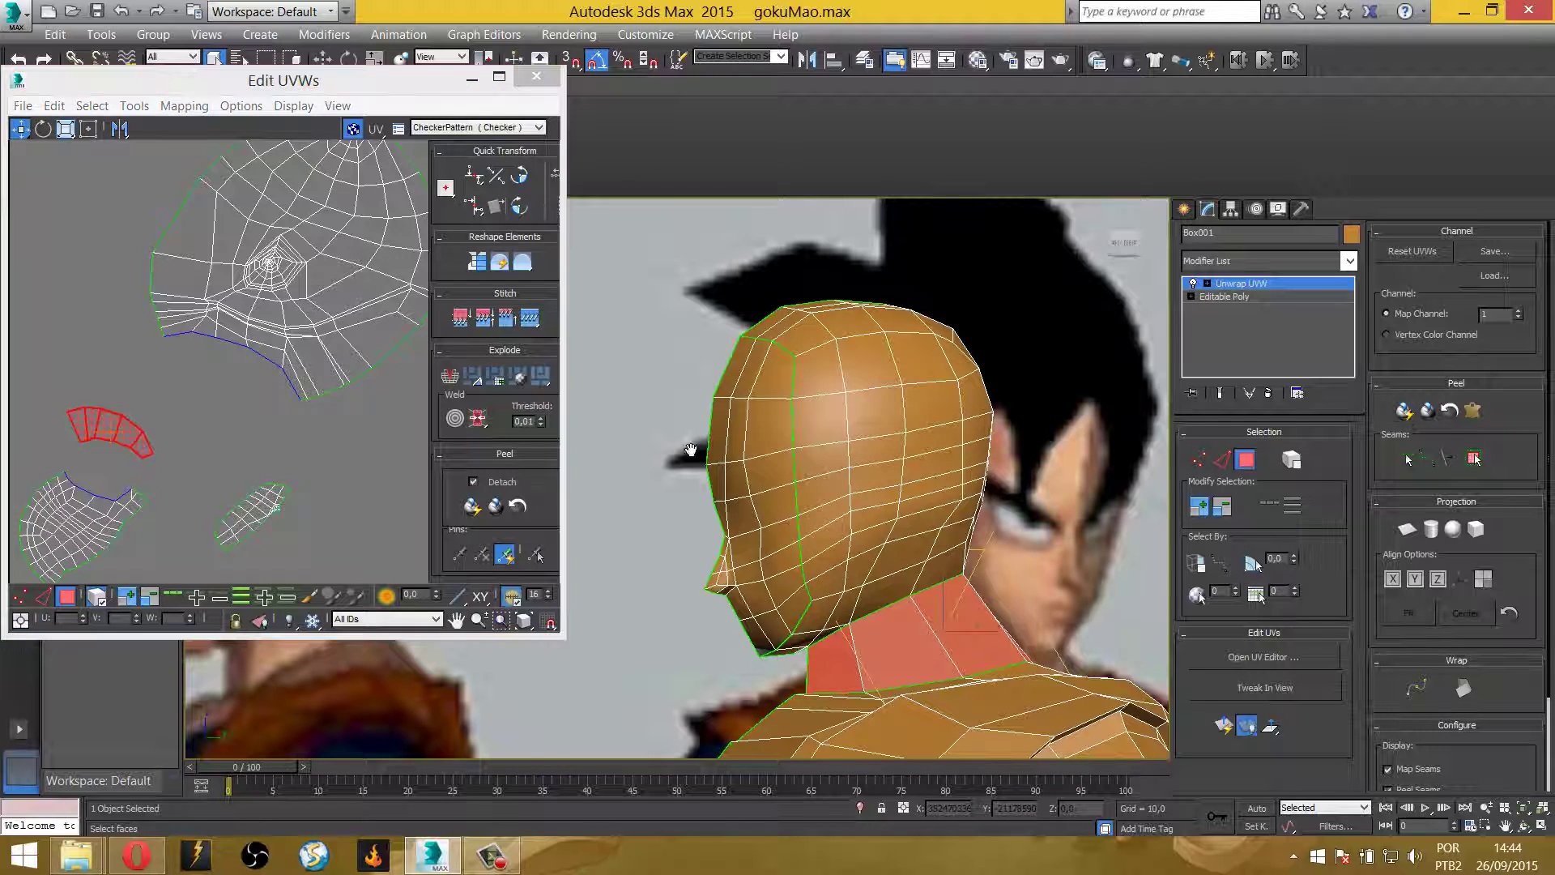
click(249, 510)
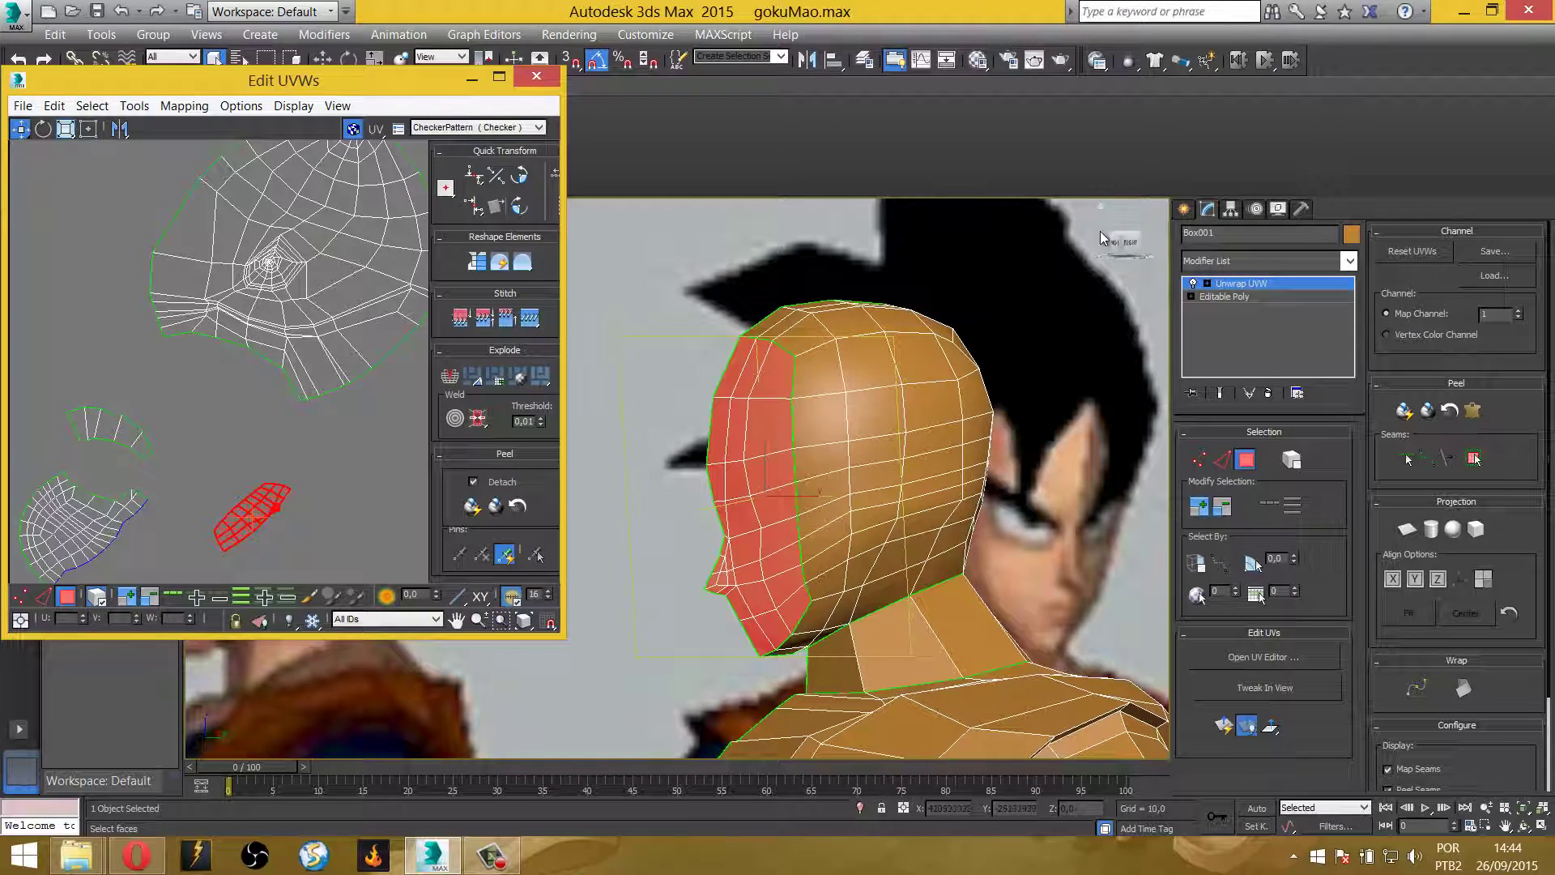
drag(1112, 237, 1108, 264)
click(1112, 251)
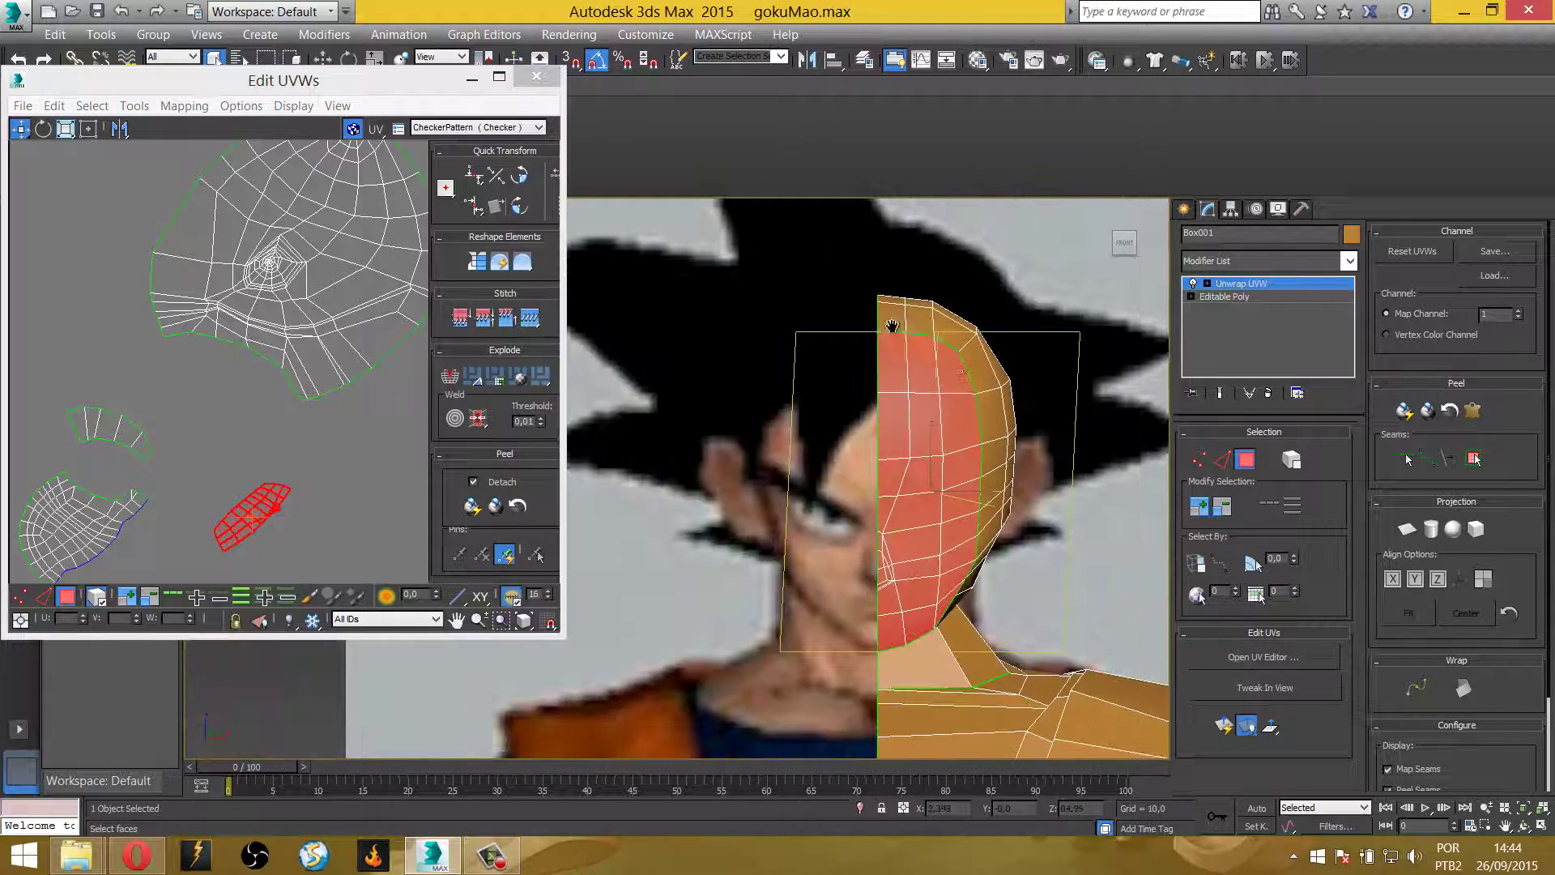
Rotate the face-front island and the large face island upright
click(43, 128)
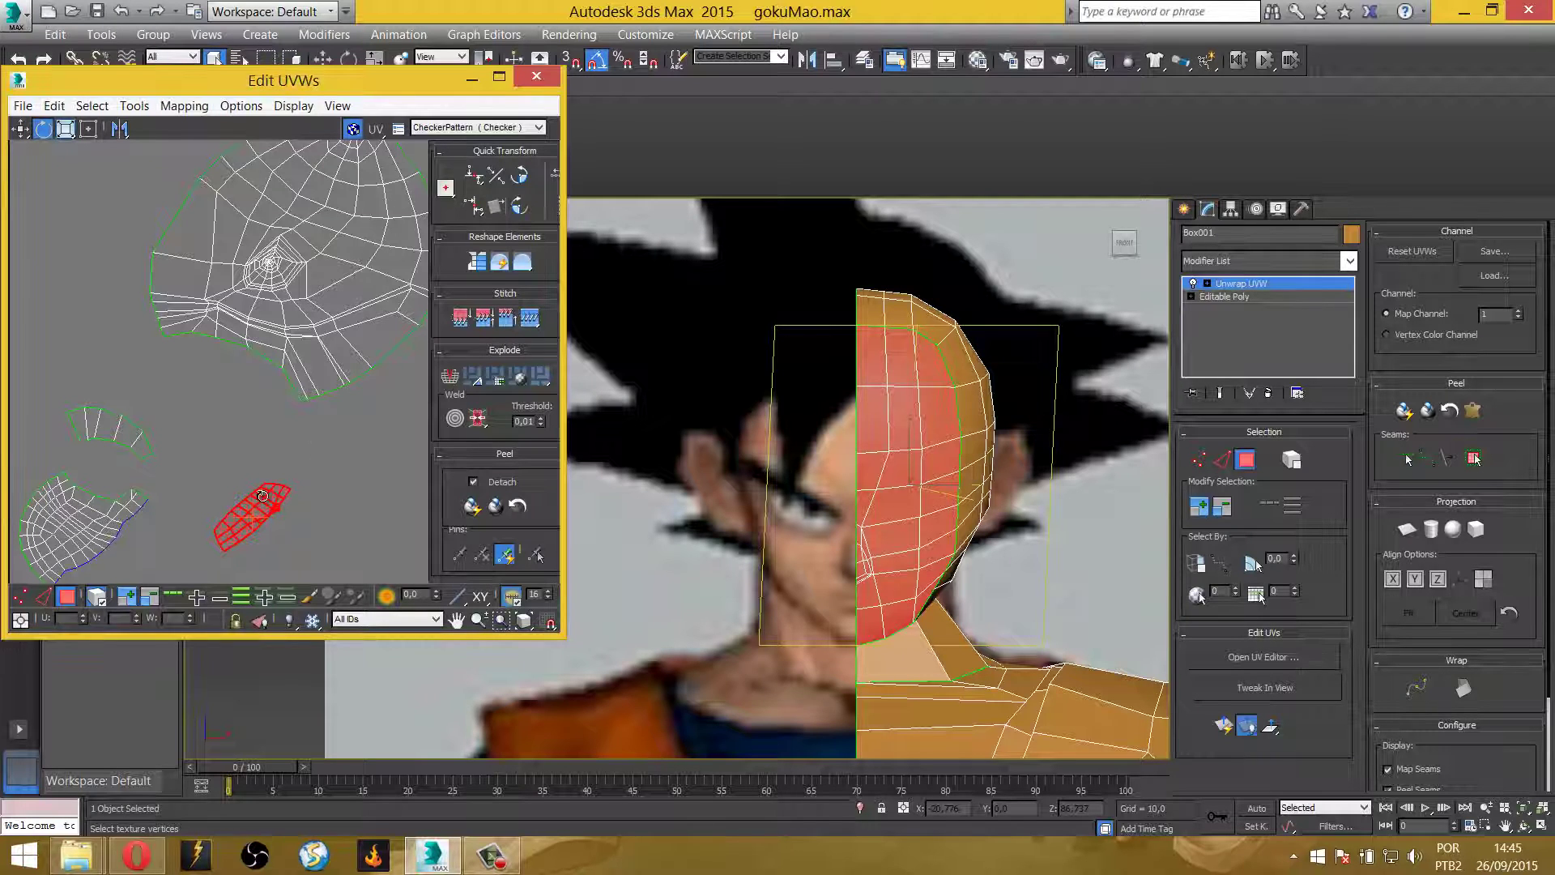
drag(262, 496, 257, 548)
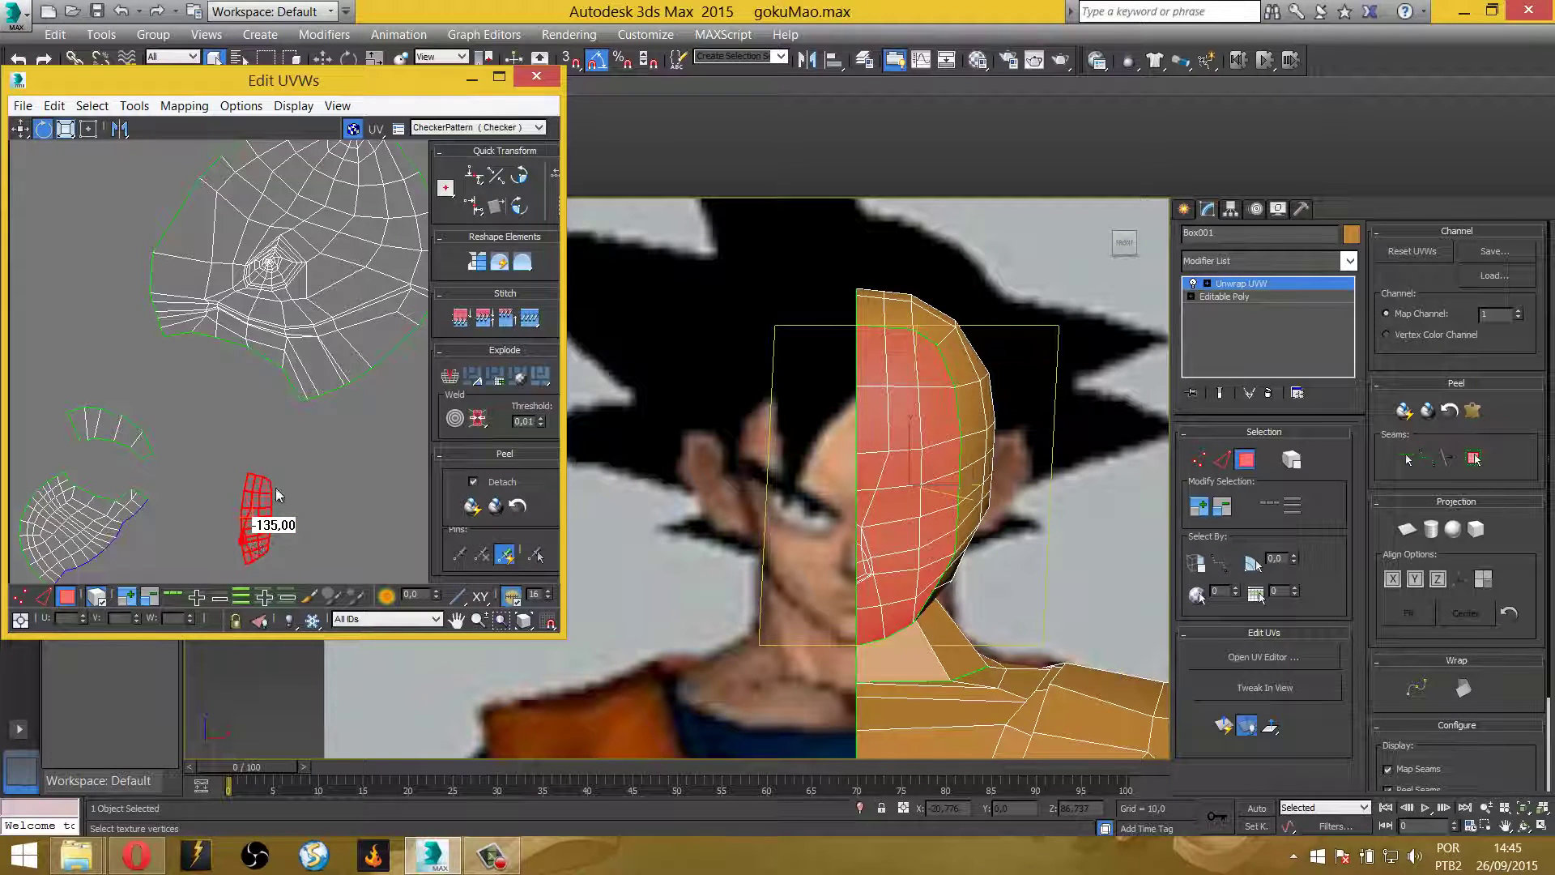
middle_drag(249, 374, 272, 348)
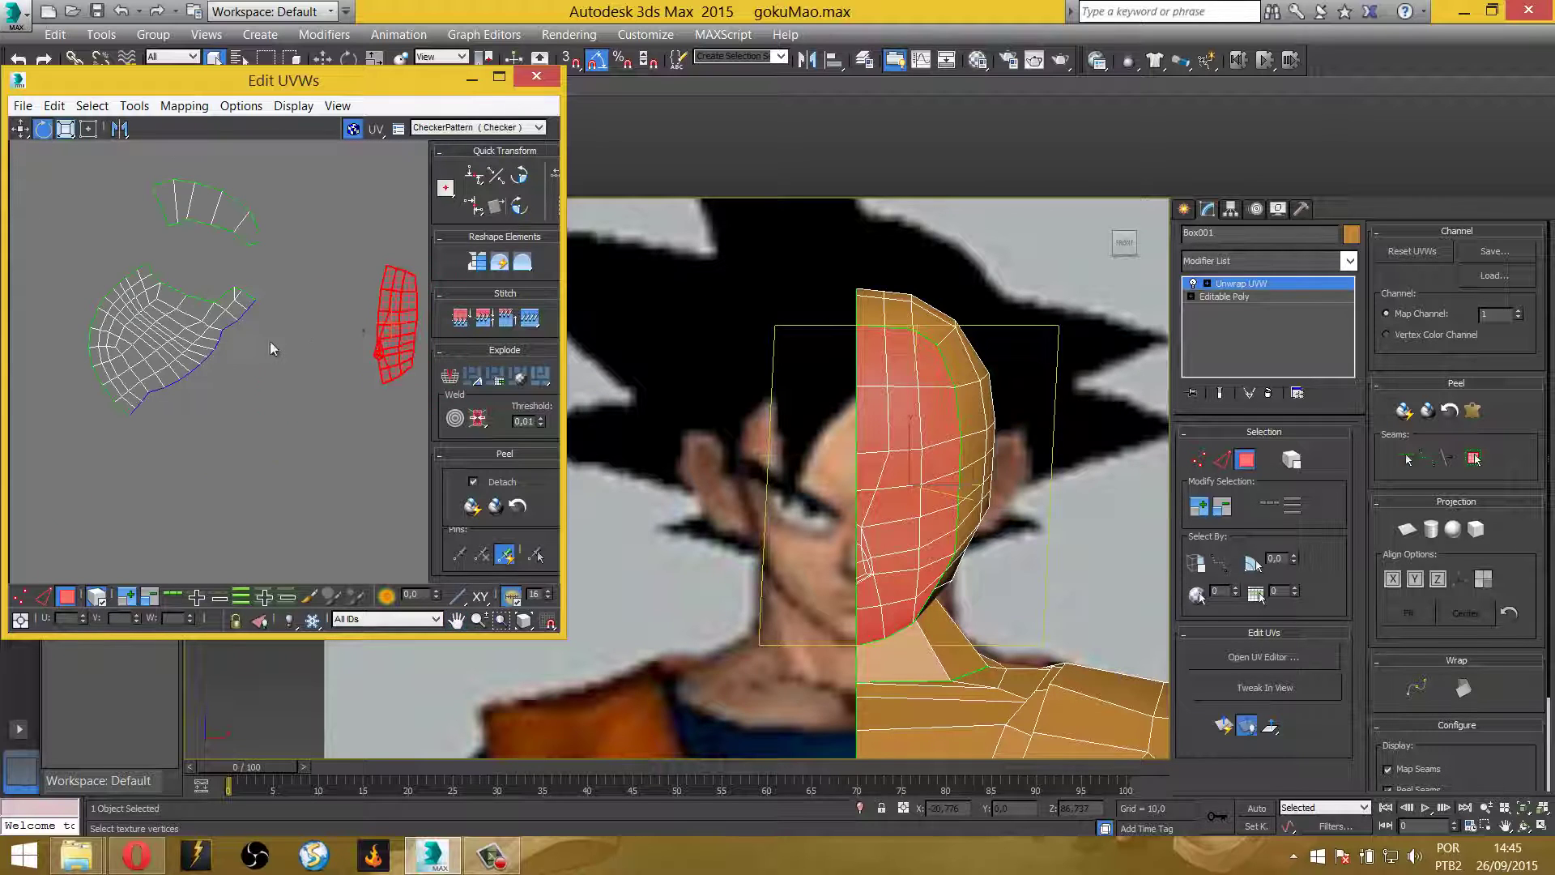
click(218, 332)
drag(221, 324, 154, 443)
Rotate the neck arc island and centre the narrow face-front island in view
click(251, 235)
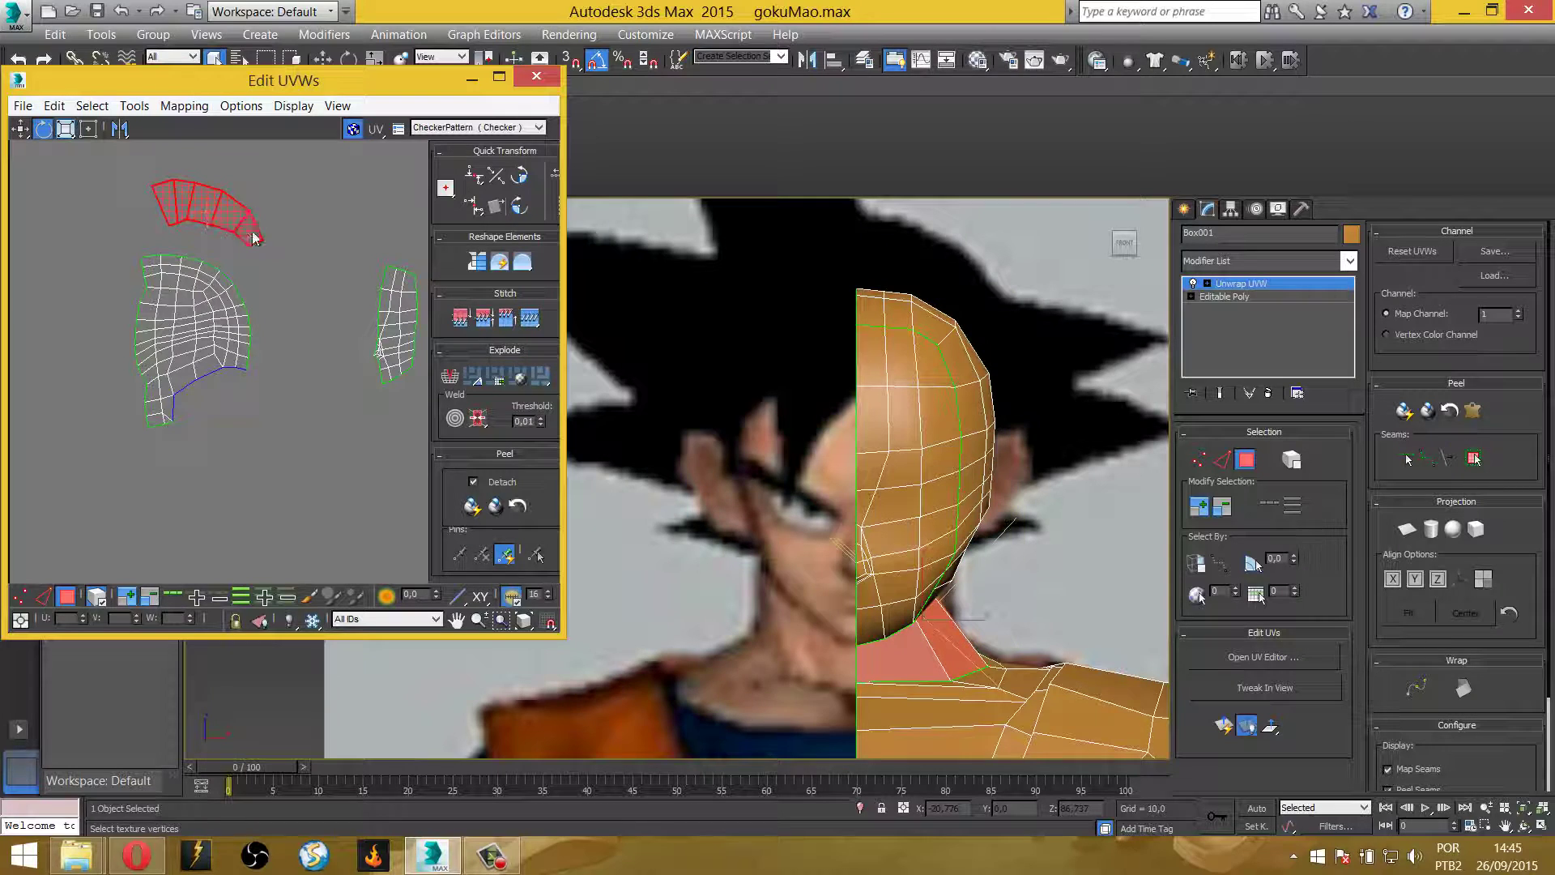
drag(253, 236, 158, 243)
scroll(315, 285, up, 2)
click(292, 348)
scroll(297, 348, up, 2)
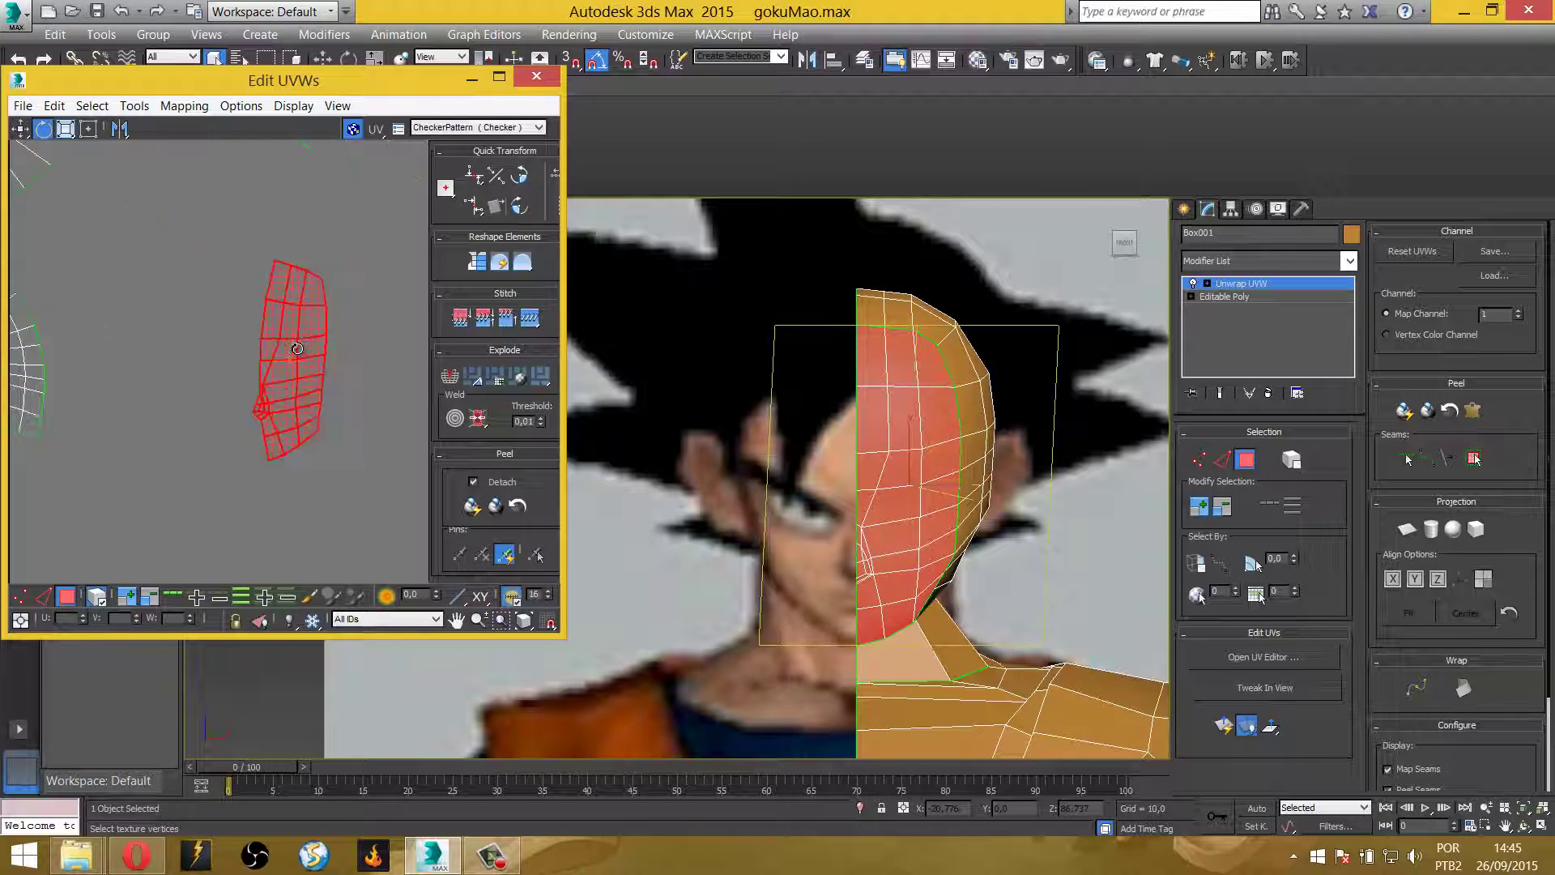
scroll(275, 324, up, 1)
scroll(259, 317, up, 2)
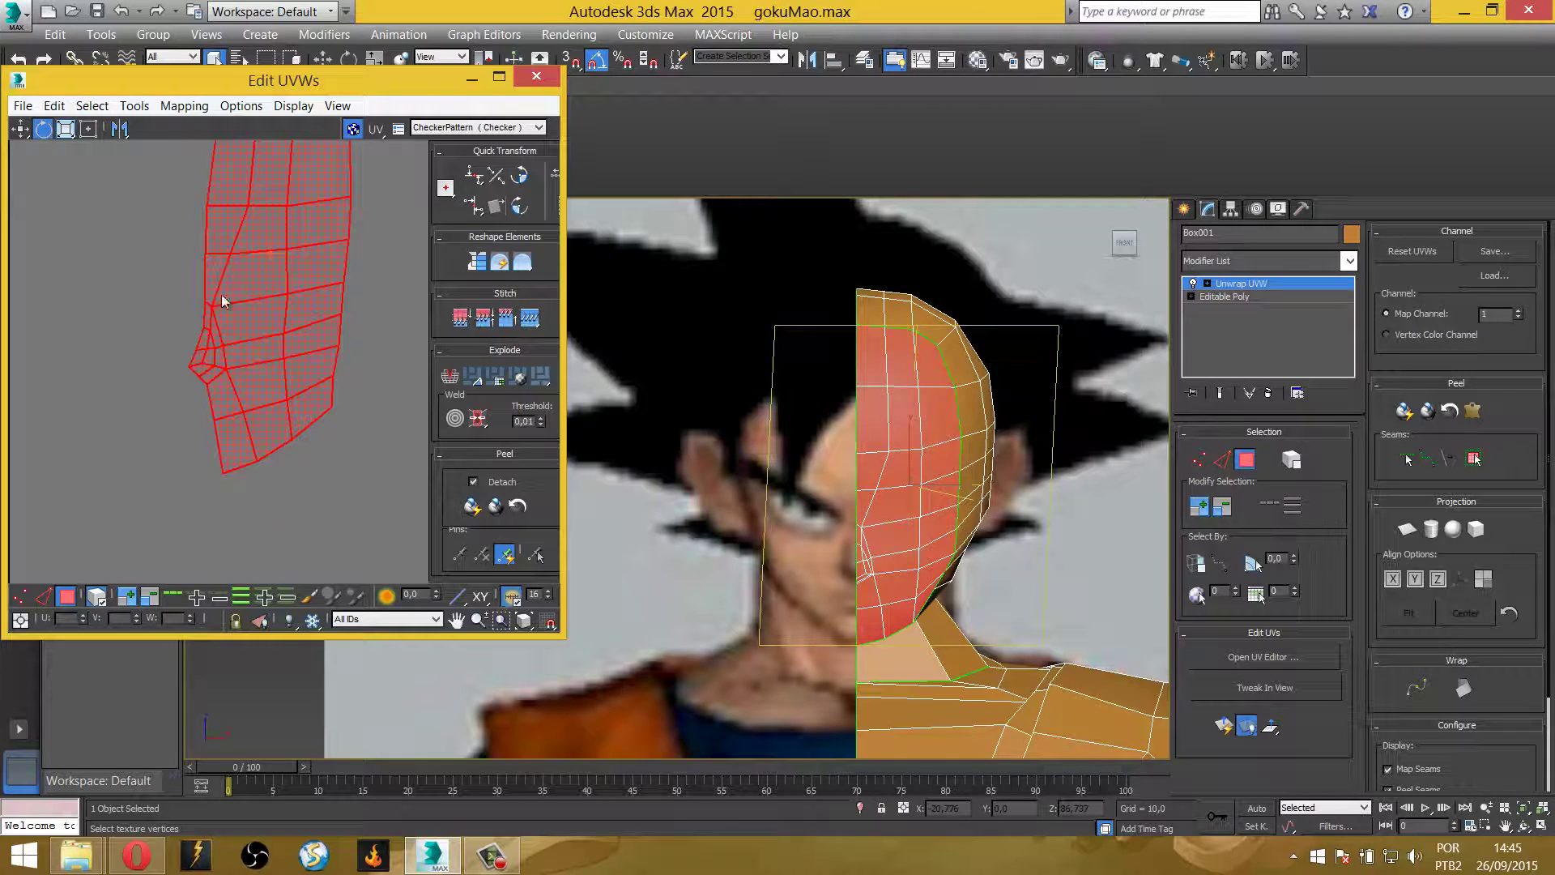
middle_drag(224, 301, 202, 363)
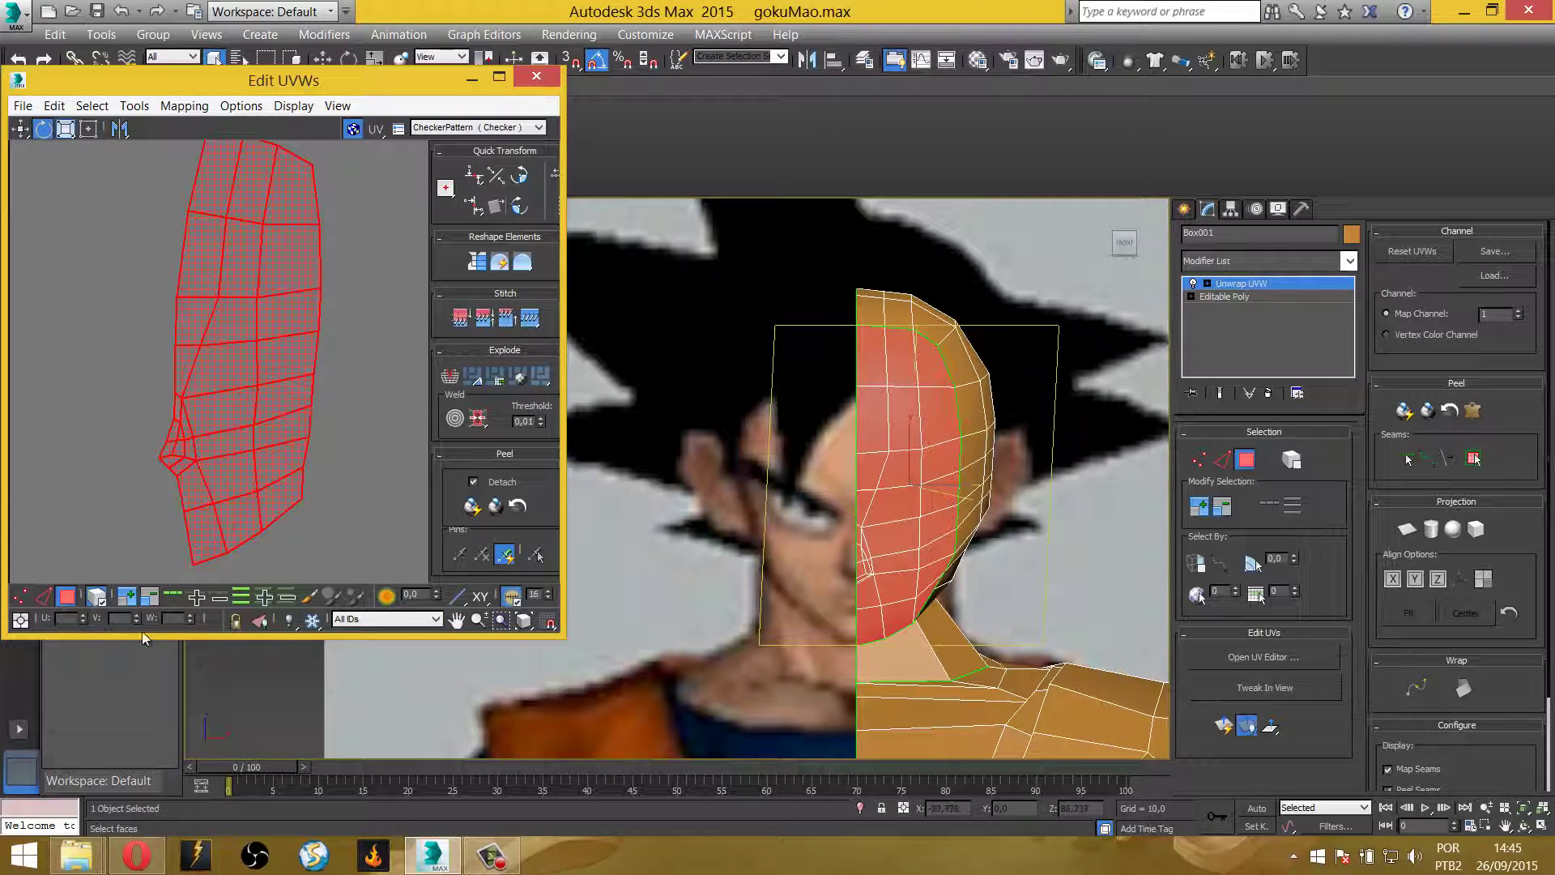
Turn off Select By Element and pull stray faces of the narrow island into line
click(98, 598)
click(118, 356)
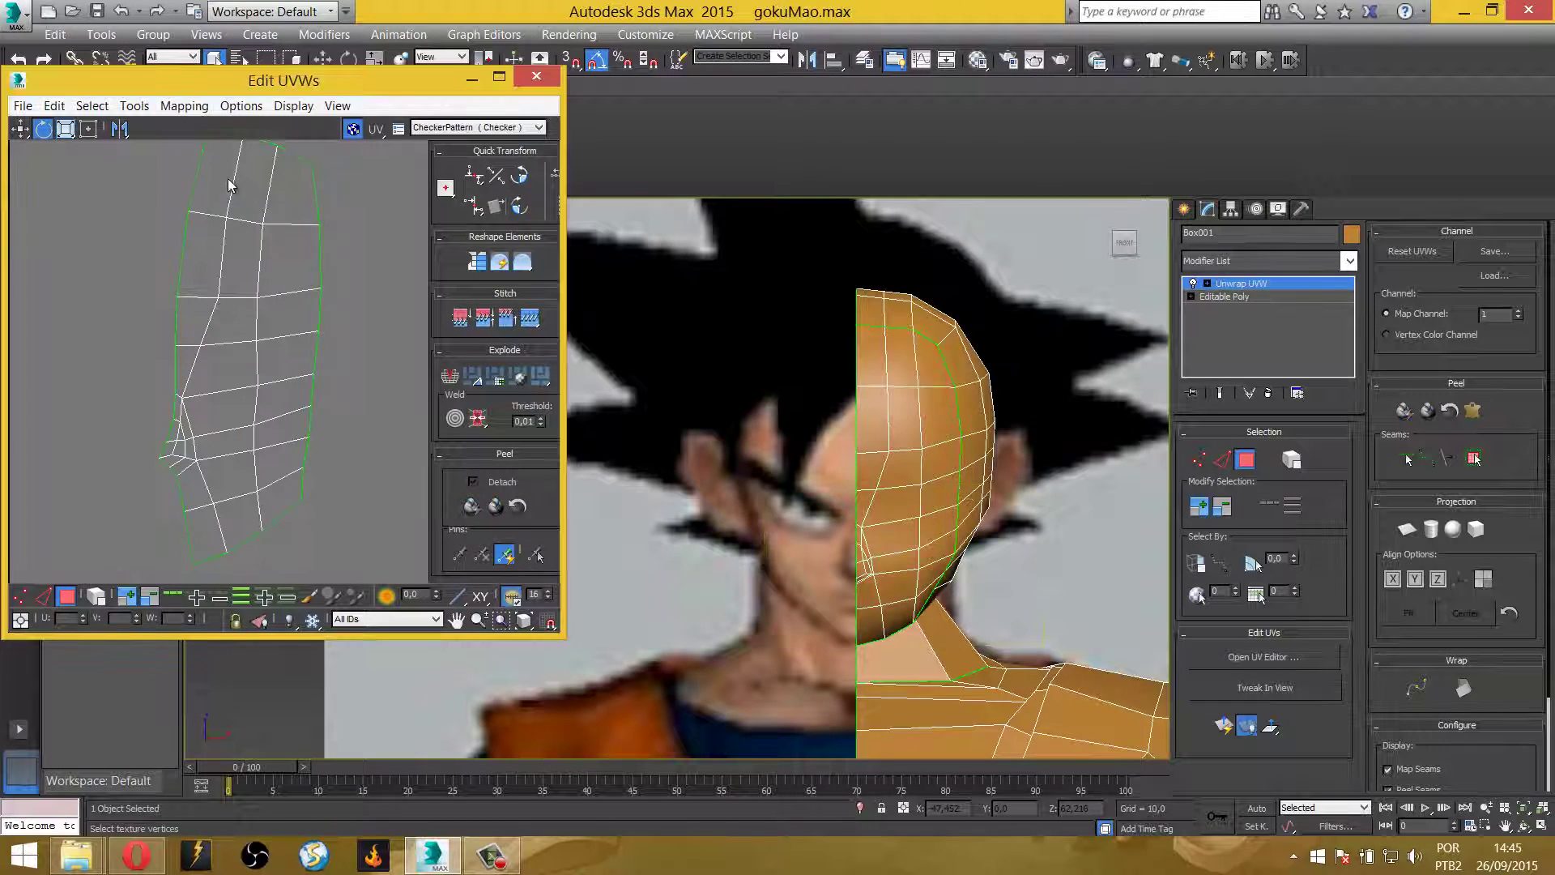
click(225, 178)
drag(243, 187, 231, 264)
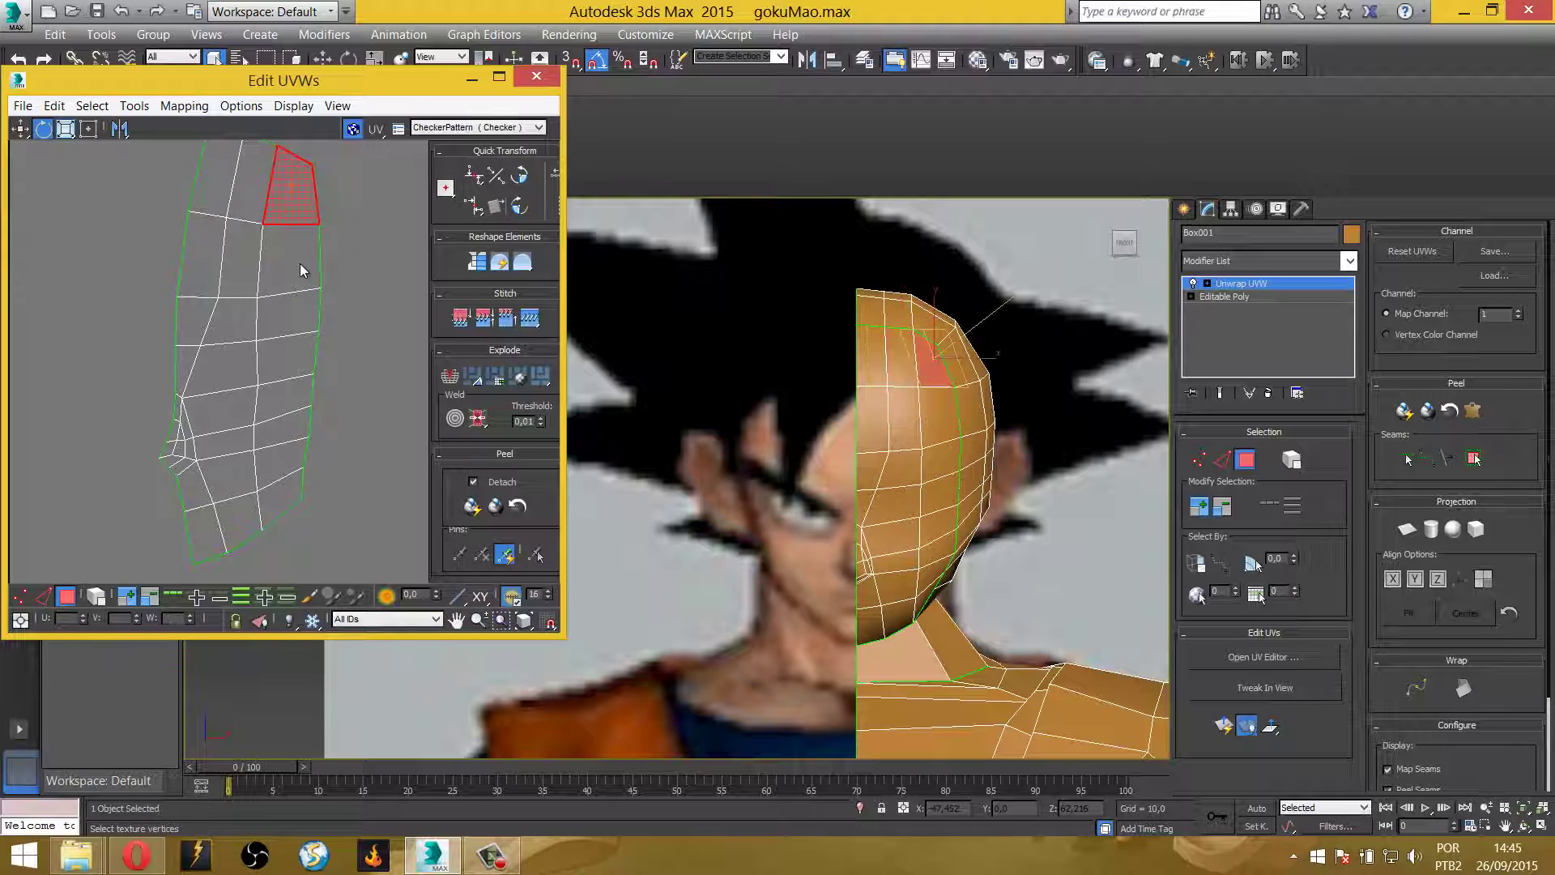
mouse_move(190, 389)
mouse_down()
mouse_move(182, 442)
mouse_move(278, 371)
mouse_move(277, 389)
mouse_move(164, 435)
mouse_up()
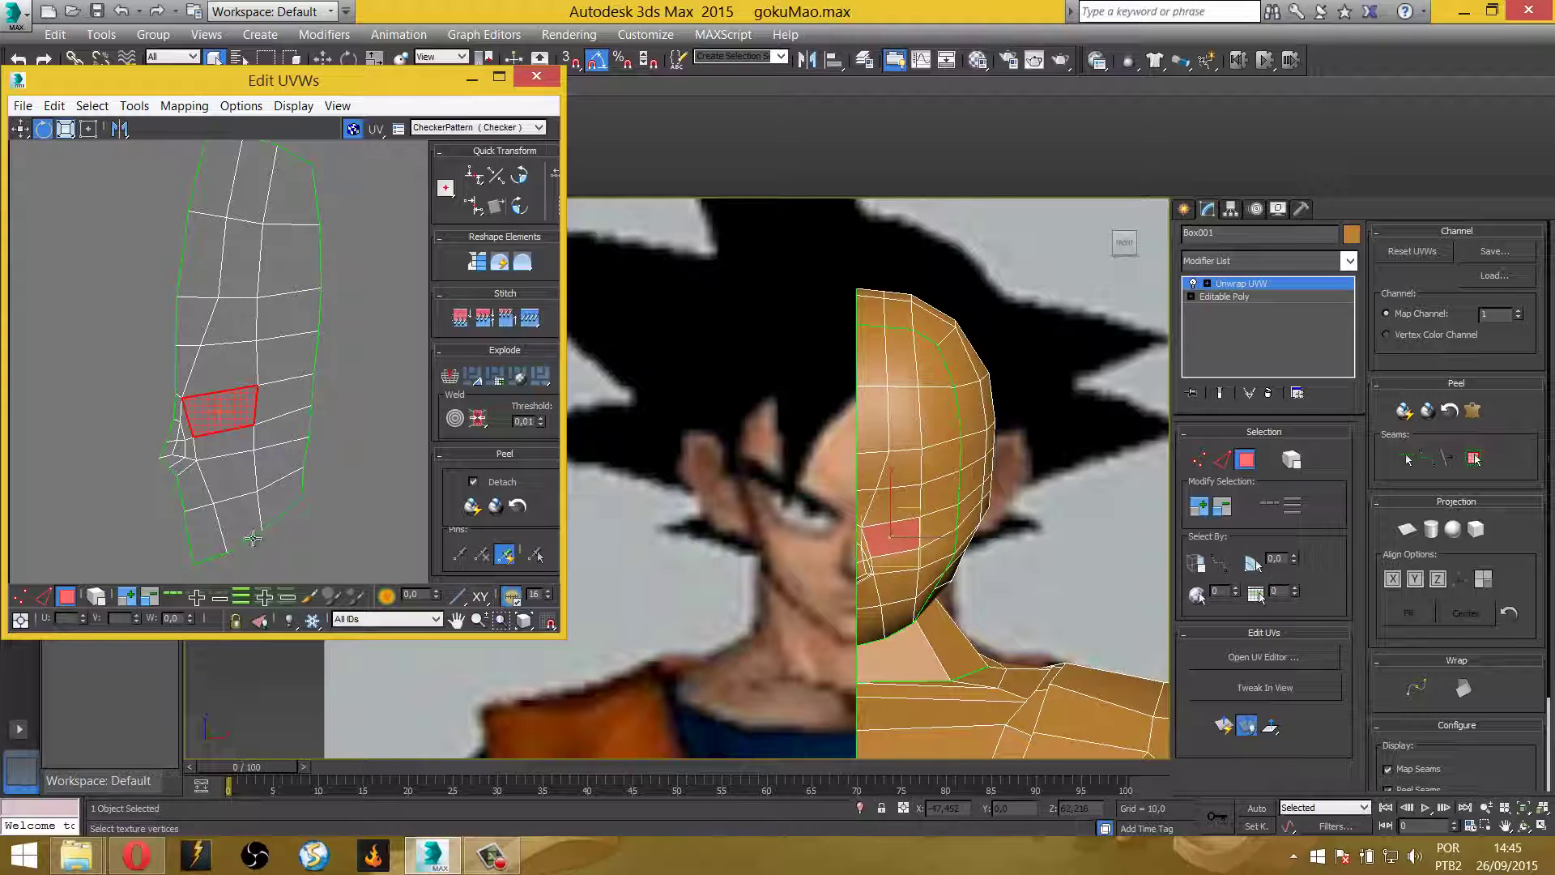
scroll(286, 400, down, 3)
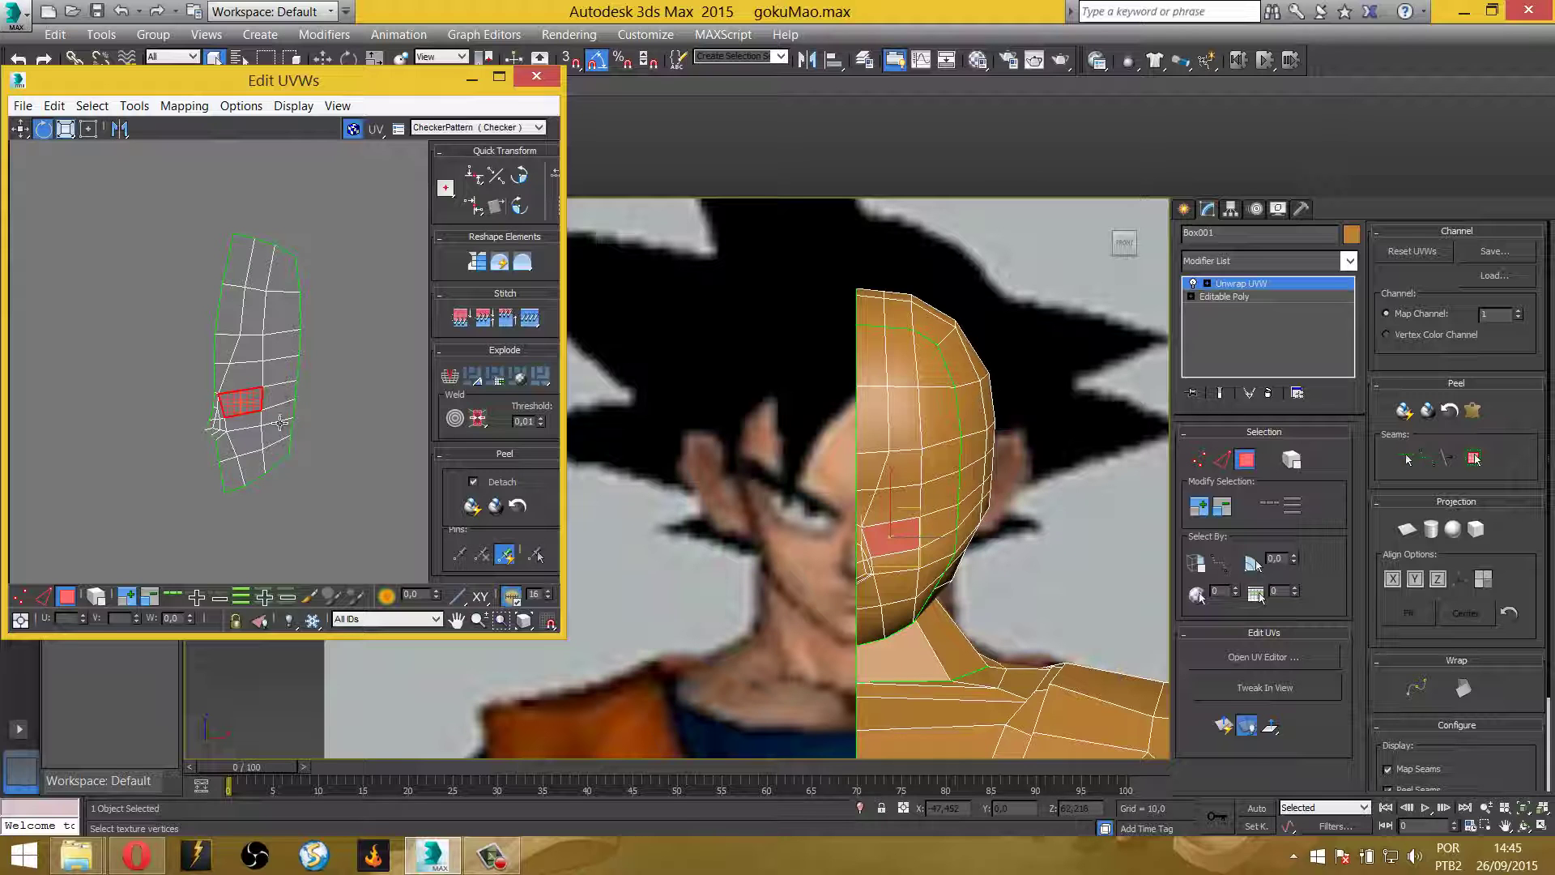
scroll(279, 422, down, 2)
Move the narrow face-front strip left to sit beside the large face island
scroll(283, 419, down, 4)
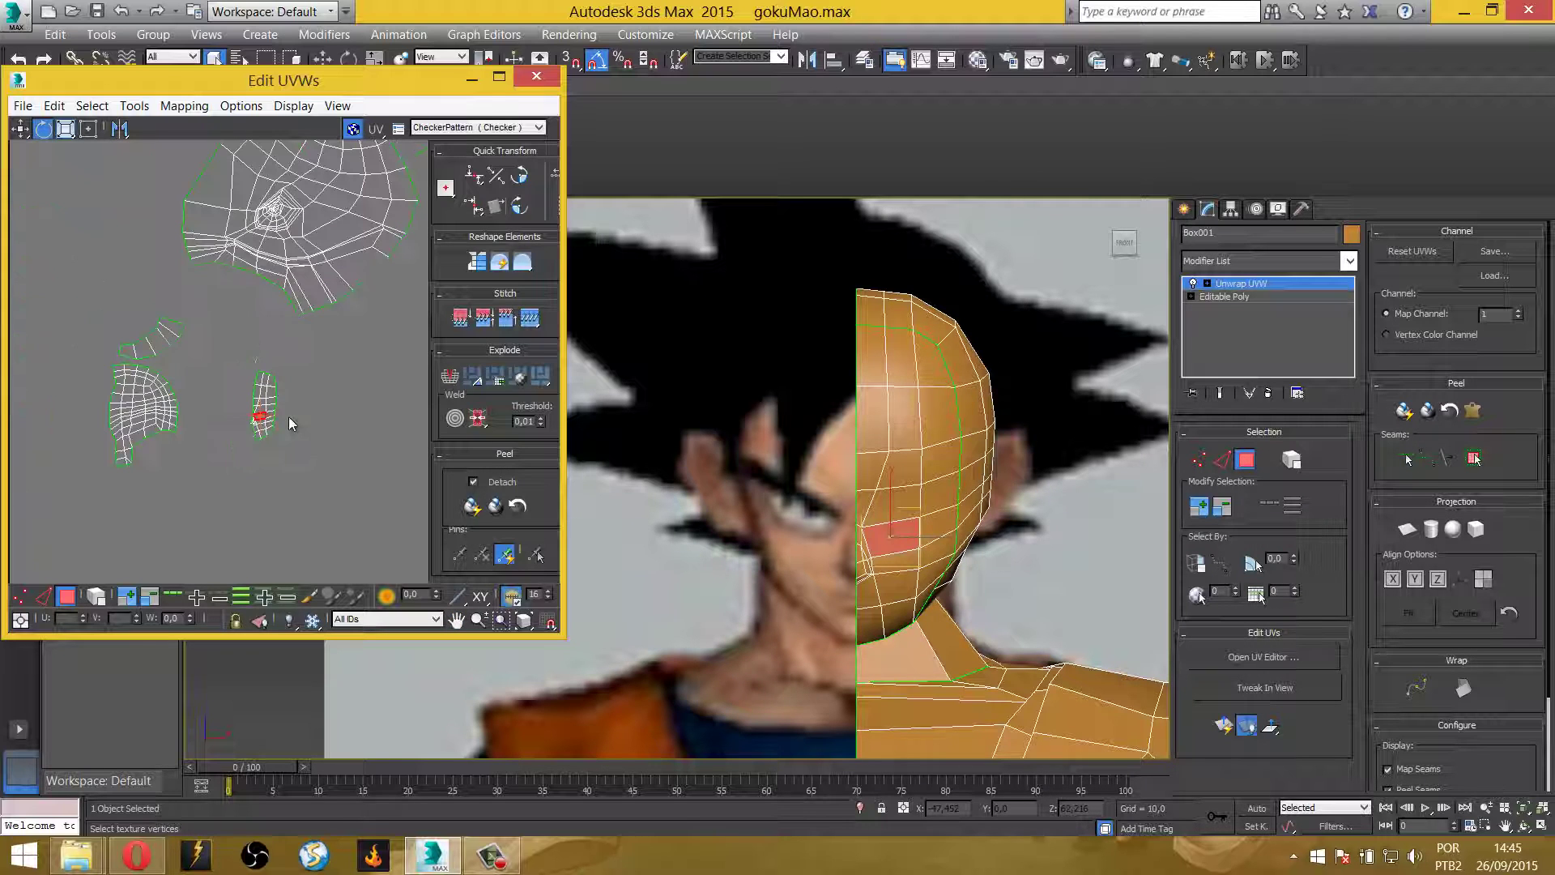
click(266, 417)
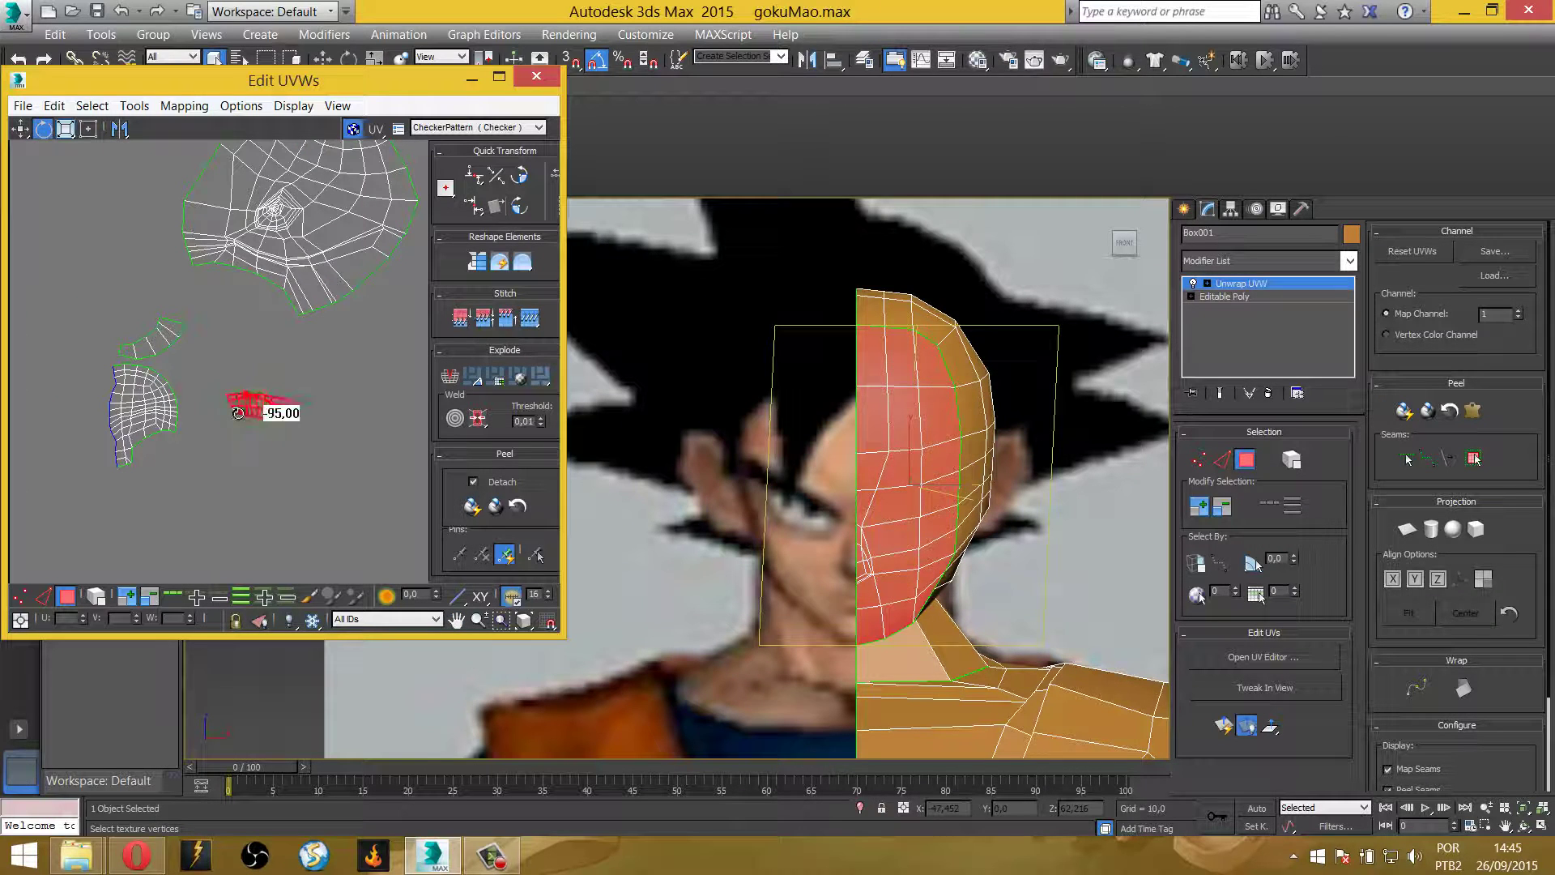
click(20, 128)
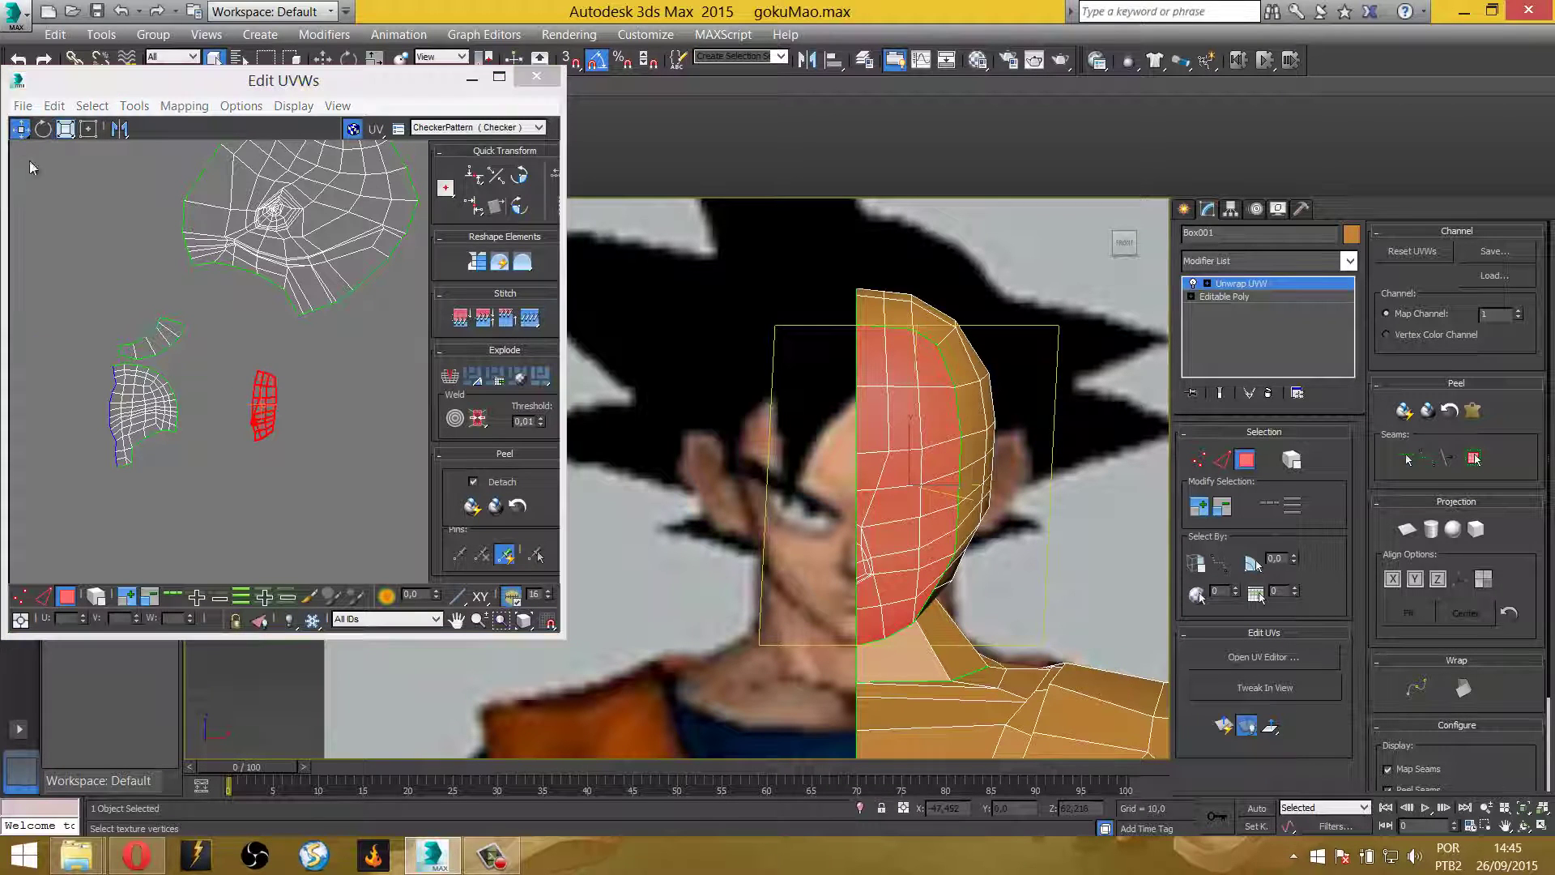
mouse_move(251, 392)
mouse_down()
mouse_move(210, 395)
mouse_move(199, 374)
mouse_up()
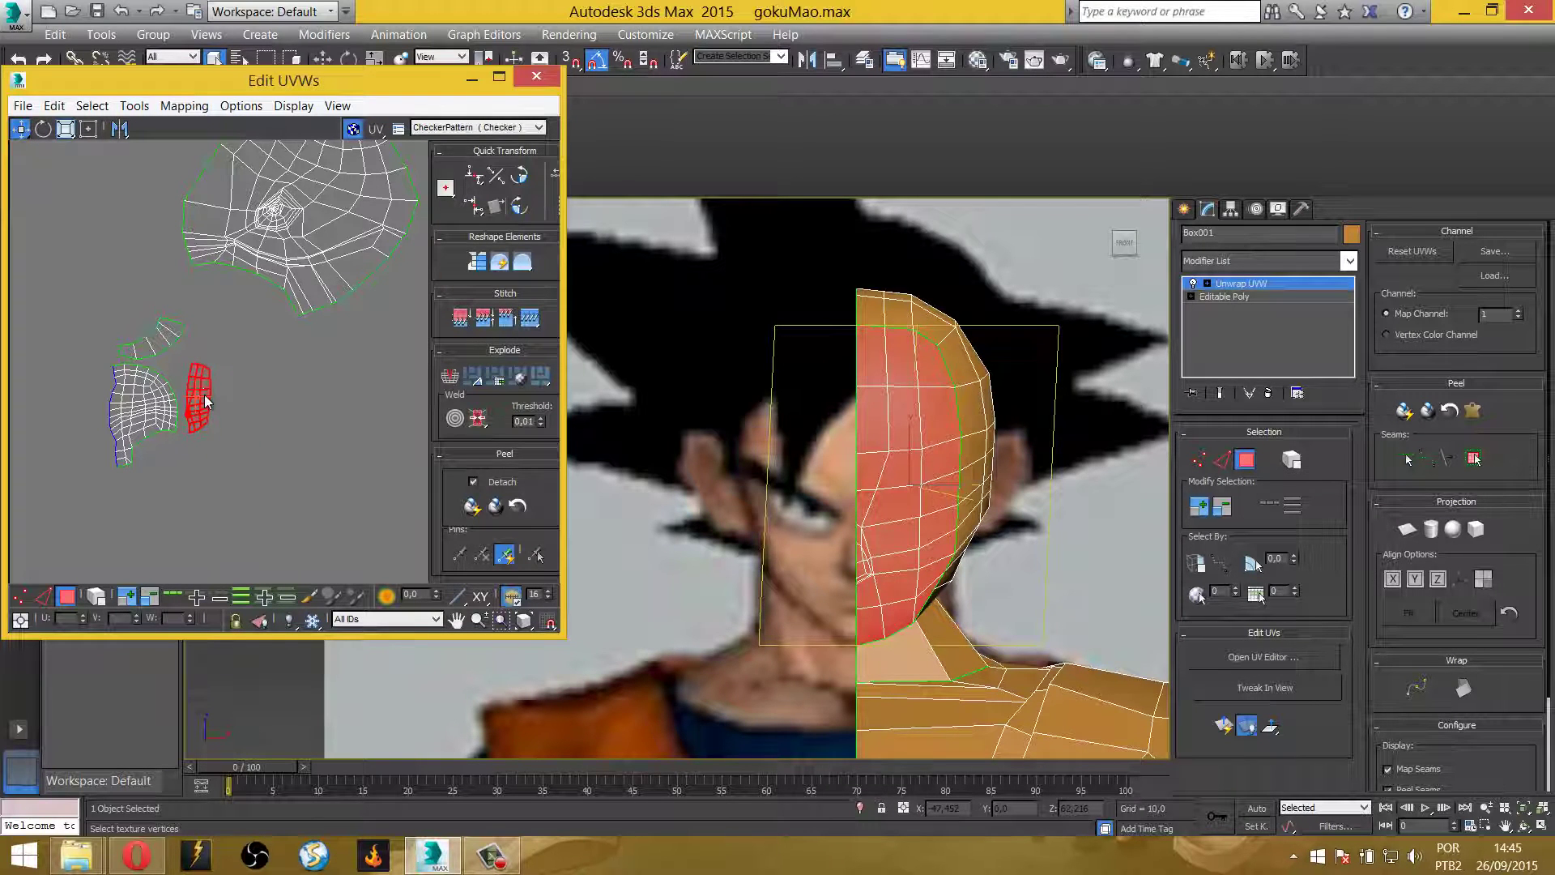
click(372, 353)
scroll(260, 498, down, 3)
Select the whole head UV island and drag it up-right above the checker tile
click(267, 412)
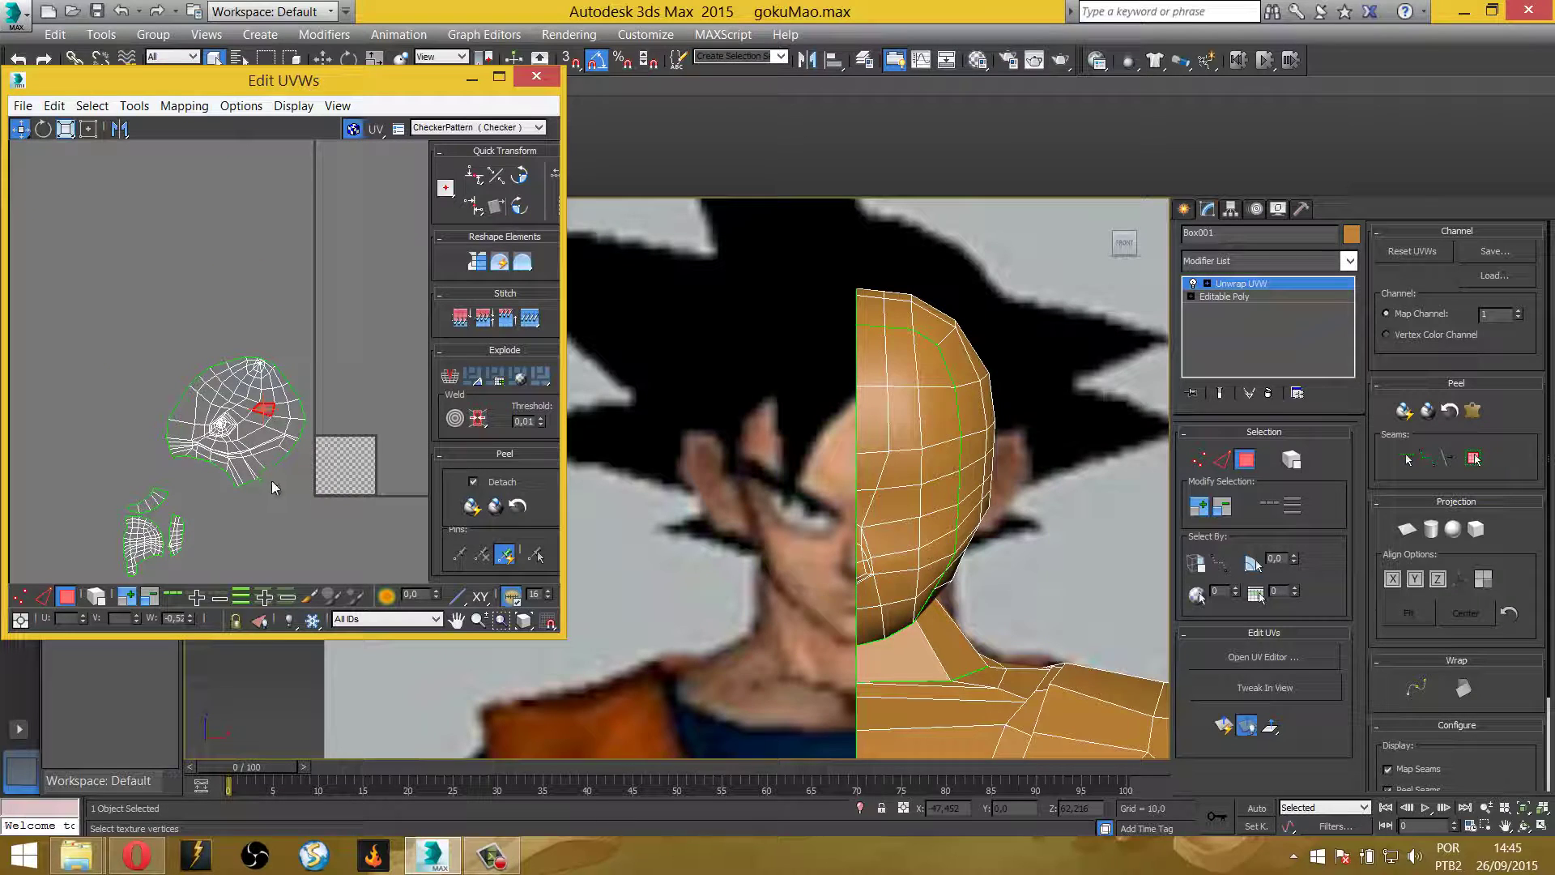
click(96, 597)
mouse_move(247, 468)
mouse_down()
mouse_move(344, 362)
mouse_move(389, 385)
mouse_up()
Nudge the head UV island slightly, inspect the head, and exit Face sub-object mode
middle_drag(389, 385, 312, 358)
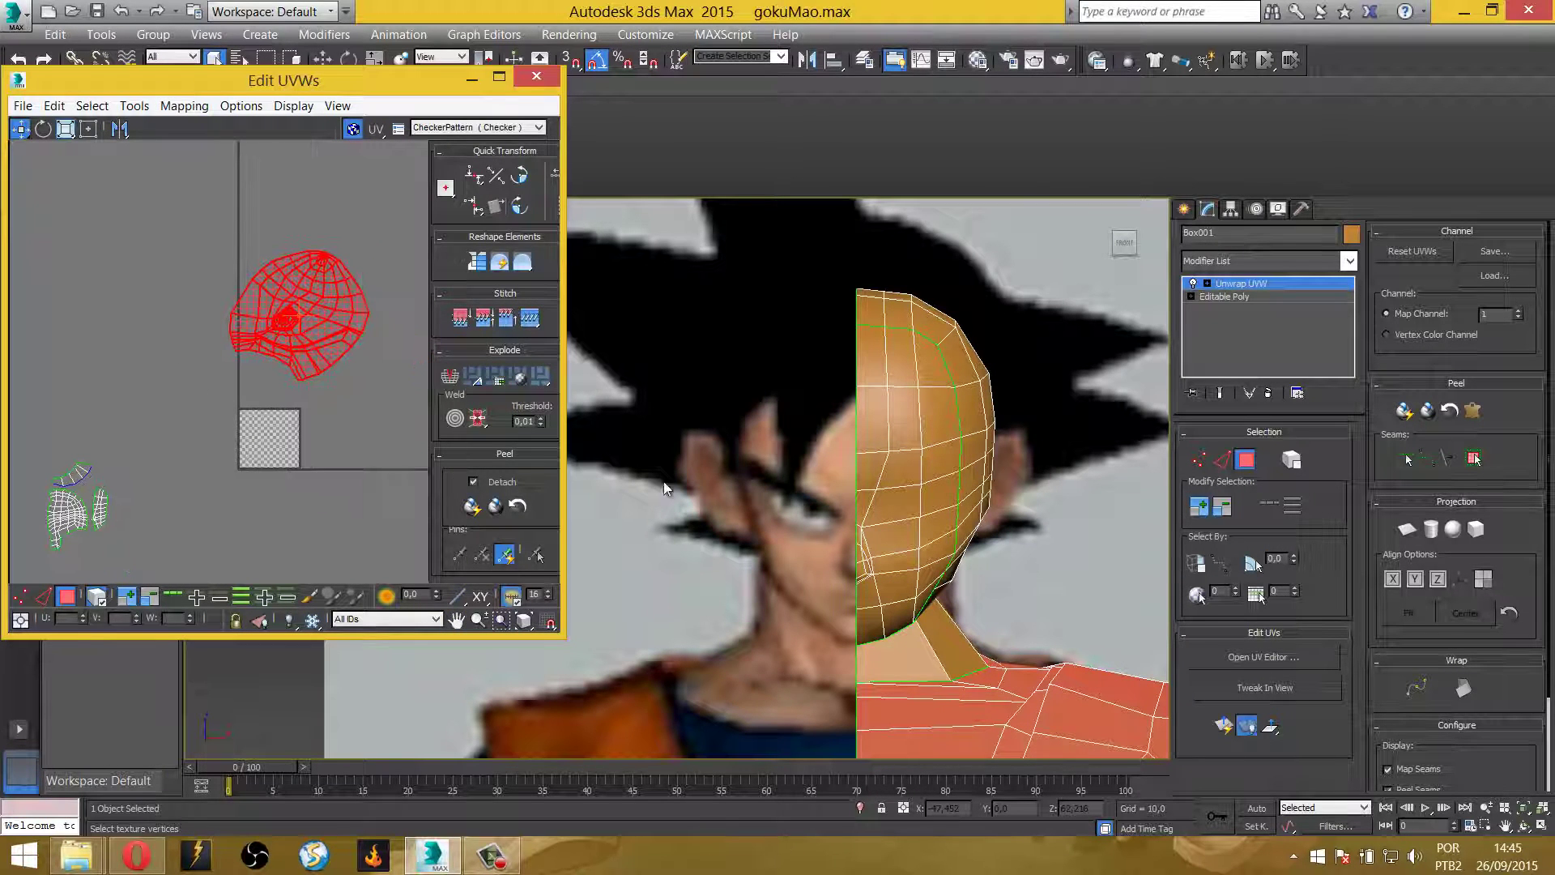
middle_drag(830, 527, 765, 437)
scroll(766, 438, down, 1)
alt+middle_drag(873, 500, 994, 465)
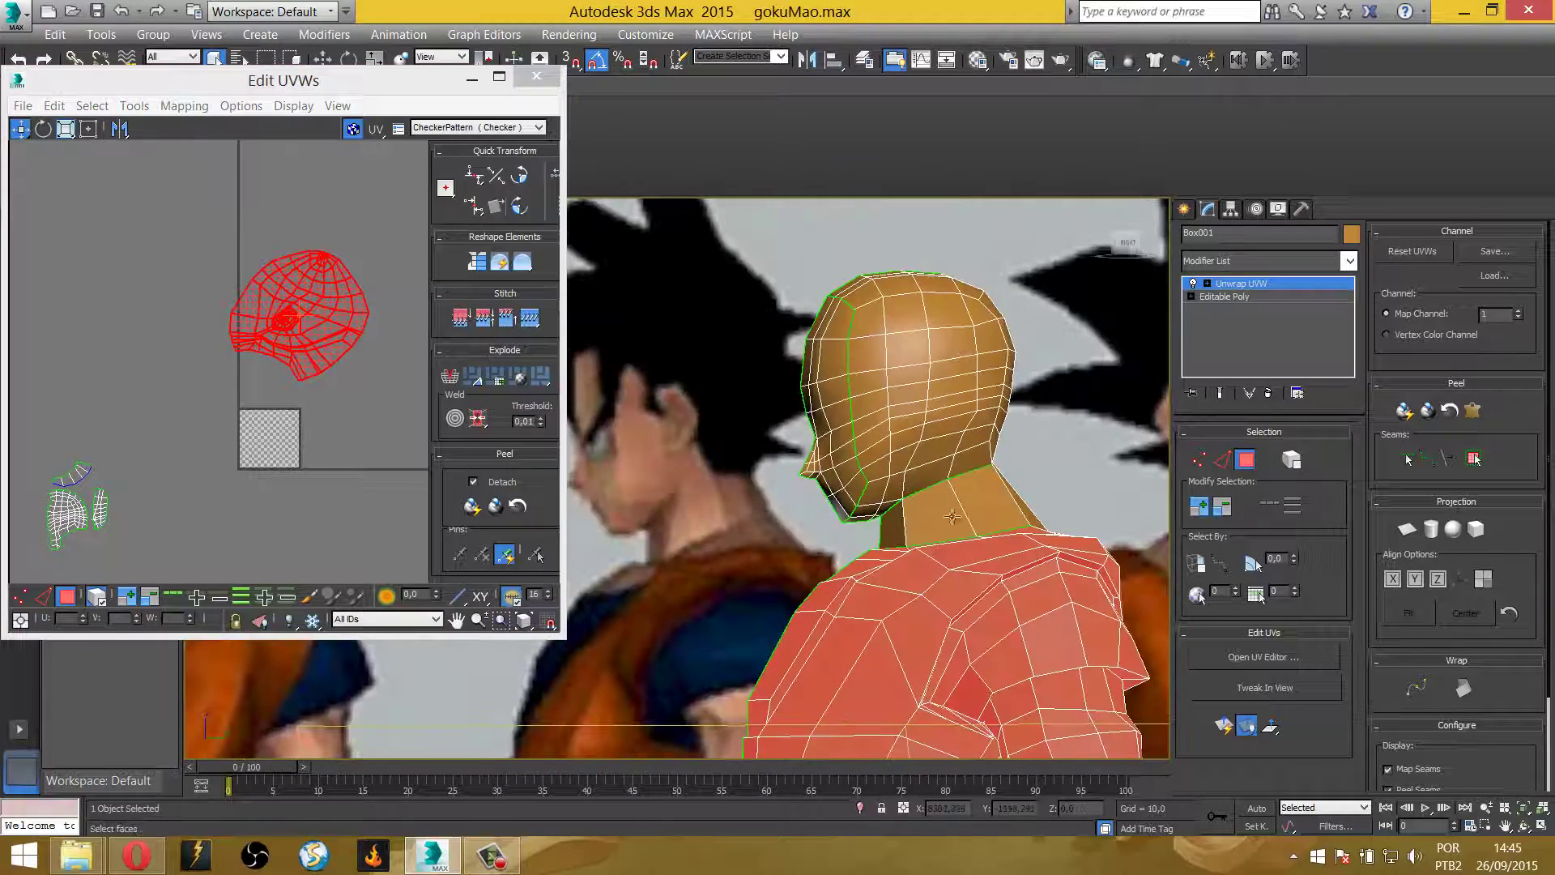
alt+middle_drag(976, 535, 875, 416)
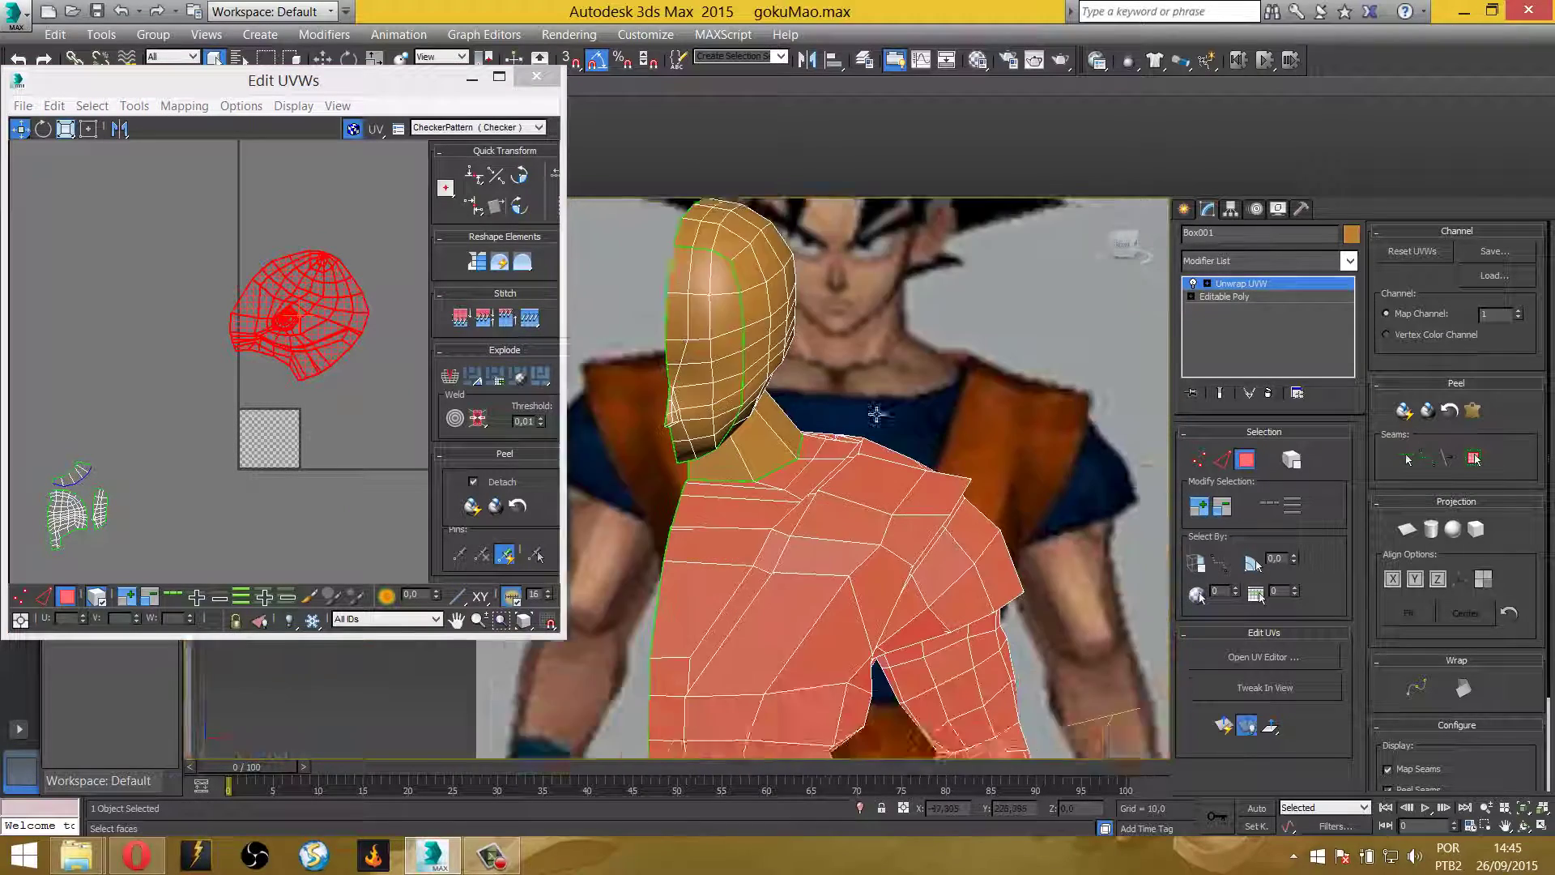
scroll(875, 417, down, 3)
scroll(800, 463, up, 4)
scroll(801, 461, up, 2)
scroll(810, 470, up, 1)
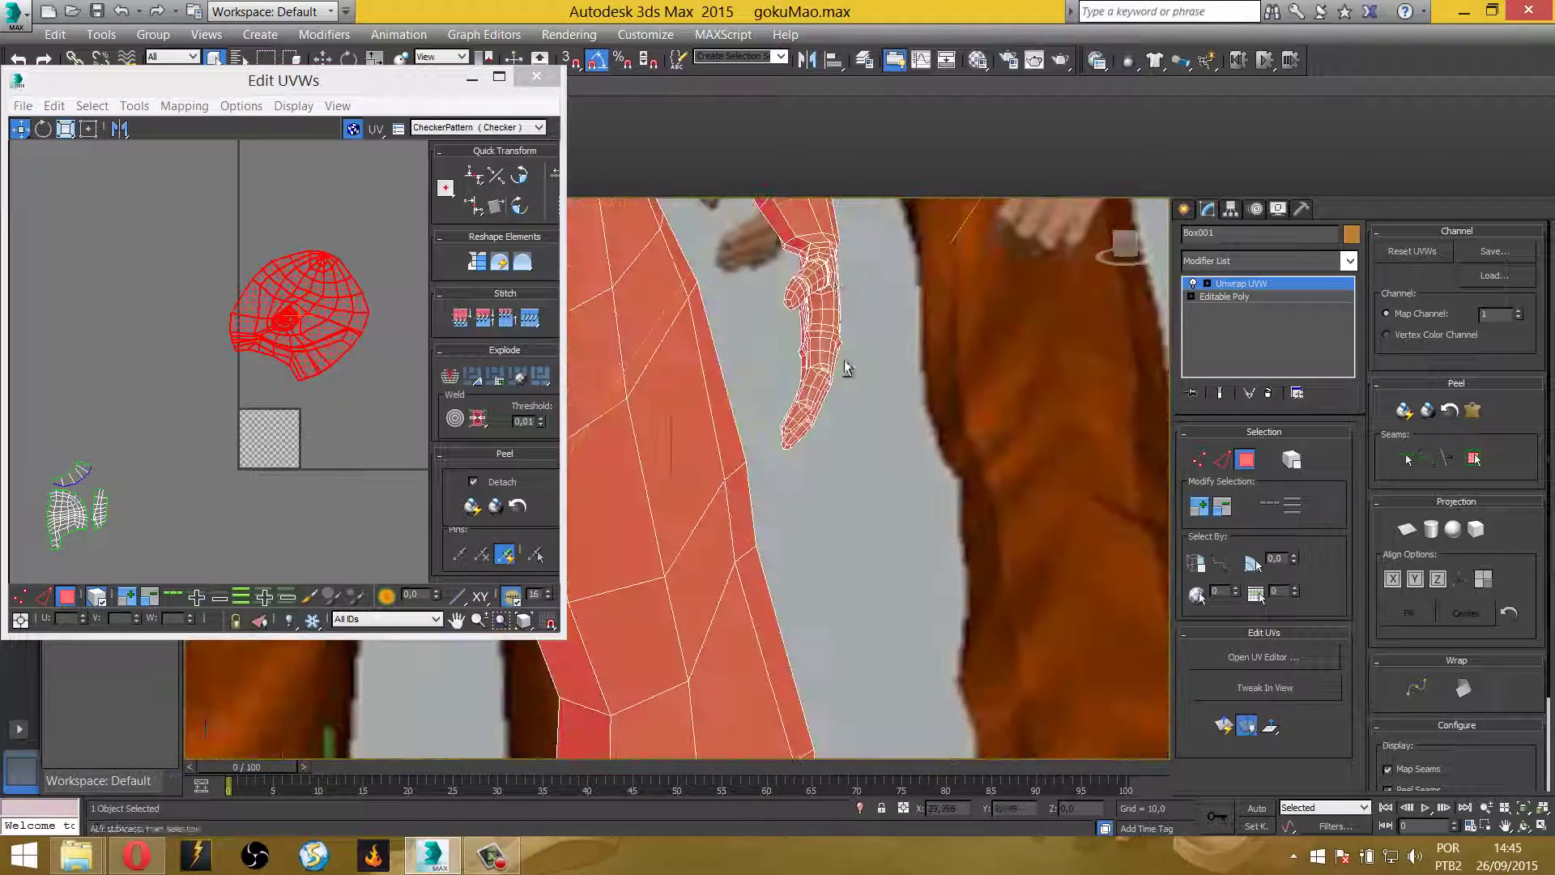
scroll(891, 484, up, 1)
scroll(879, 413, down, 1)
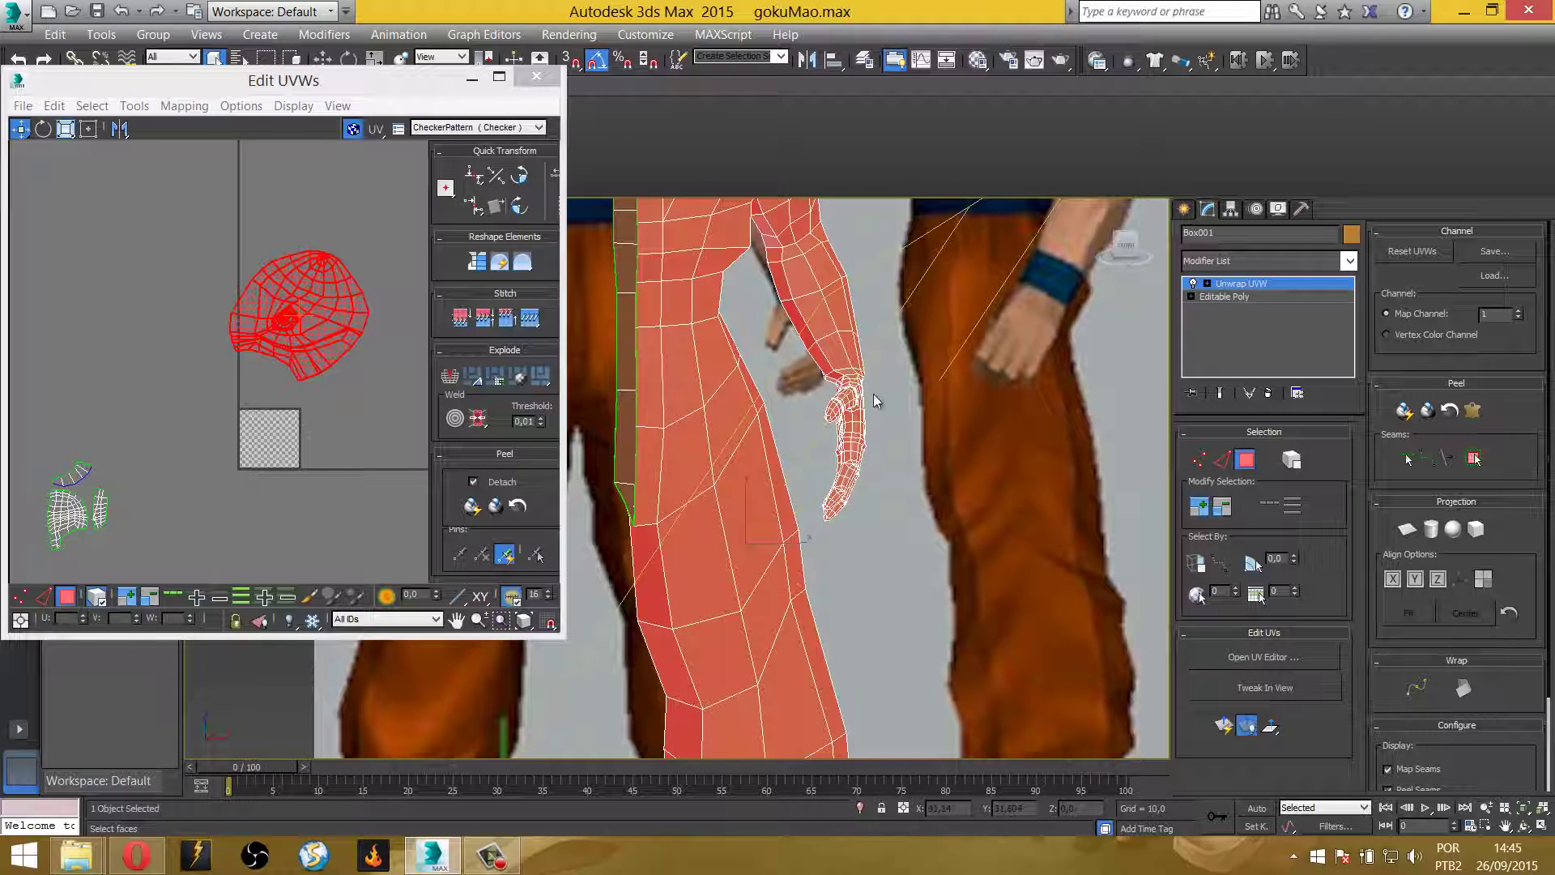
click(1244, 460)
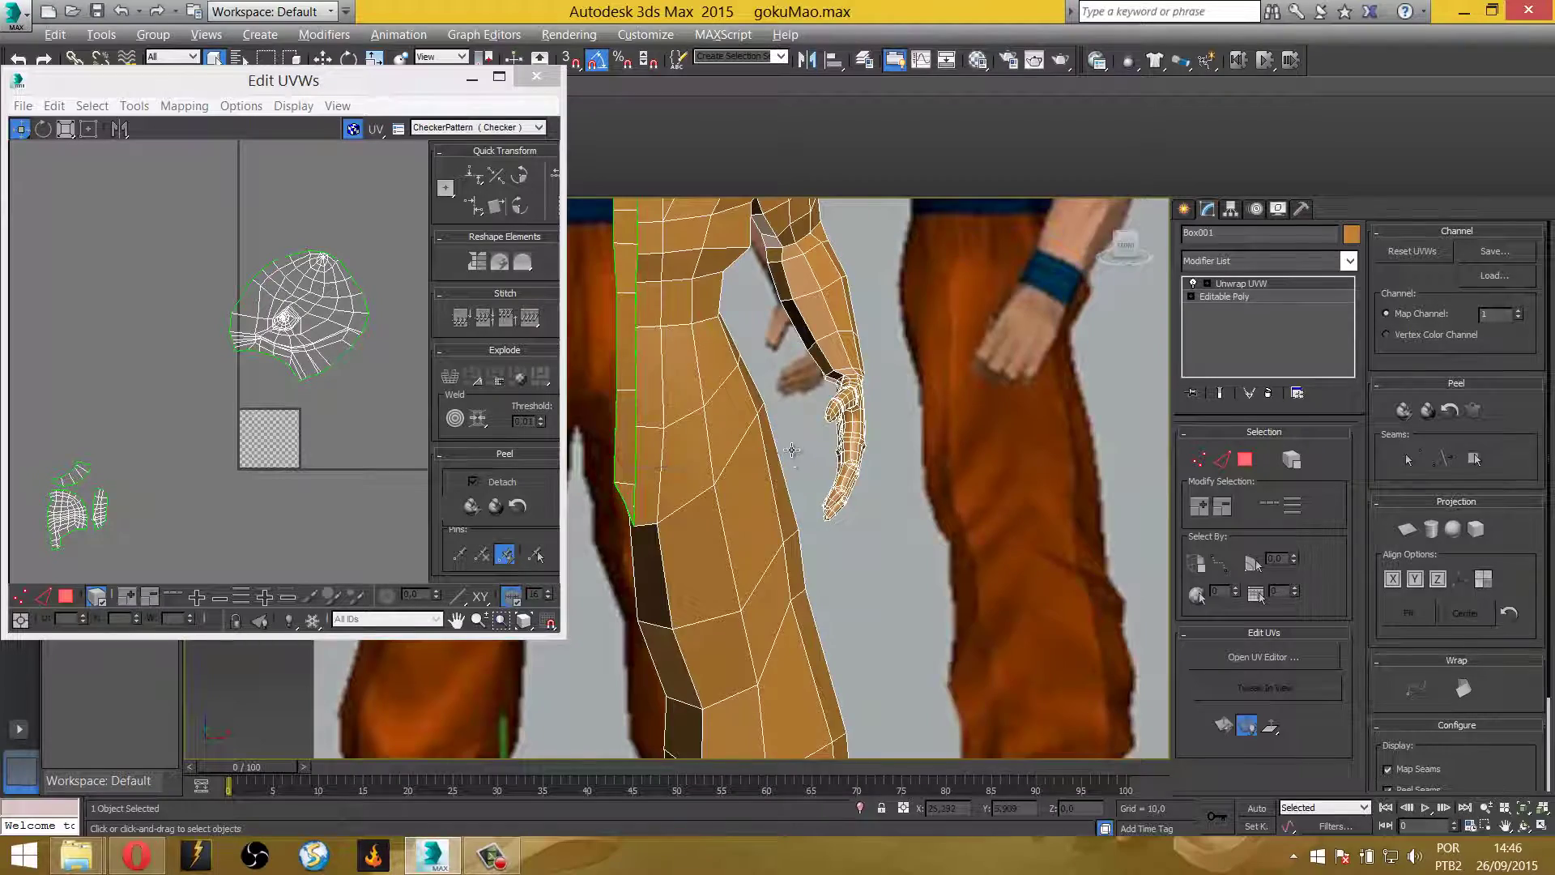
Look over the arm, torso and legs, then convert the mesh to Editable Poly
scroll(802, 465, down, 2)
scroll(802, 465, down, 2)
alt+middle_drag(779, 489, 803, 540)
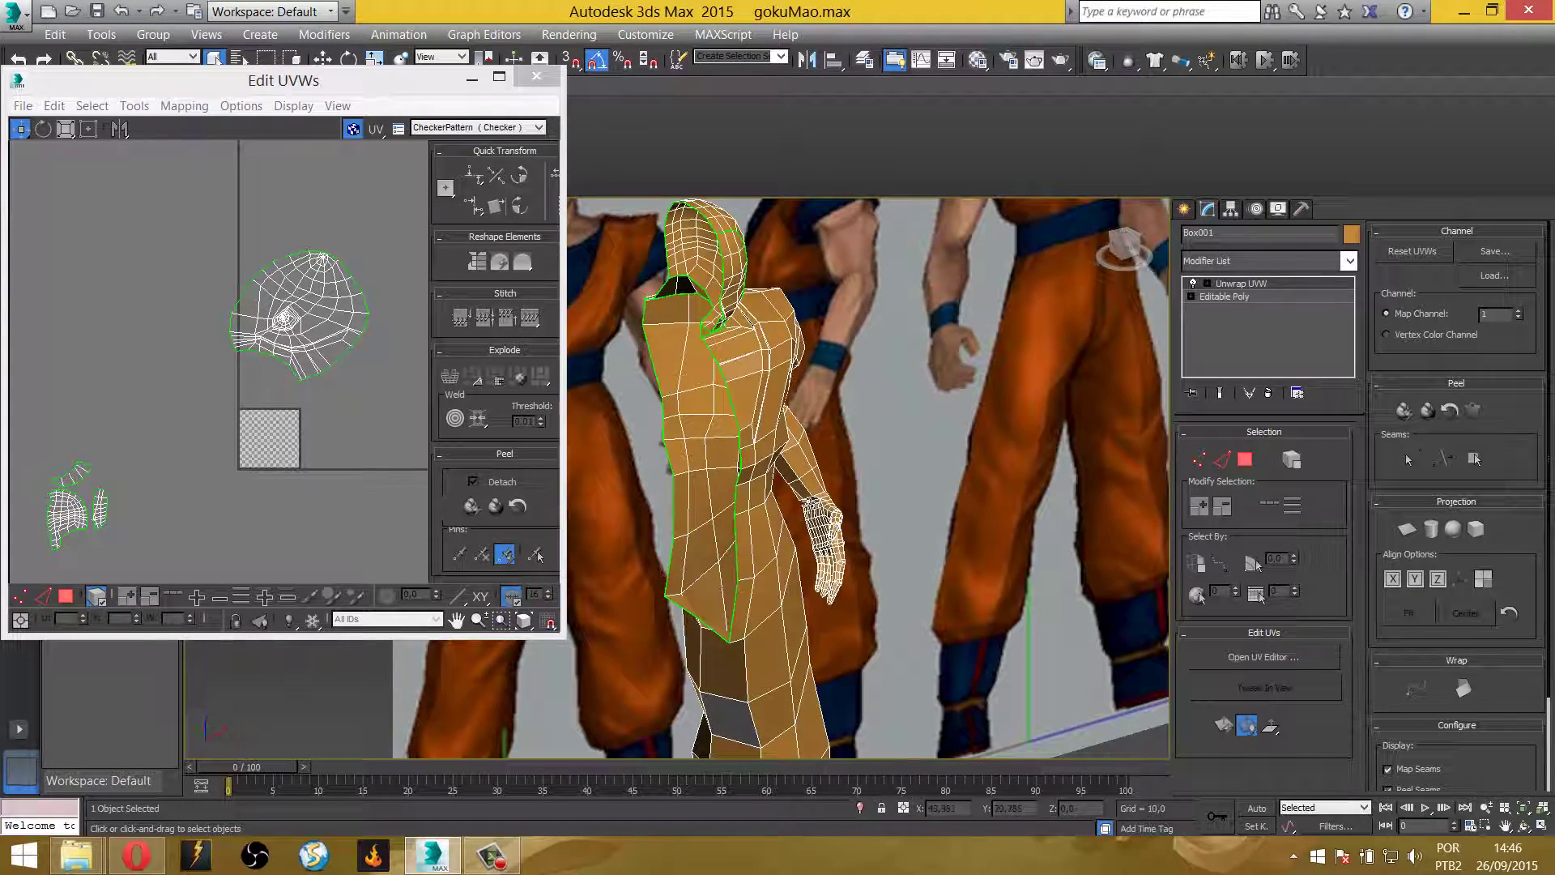
scroll(822, 518, up, 2)
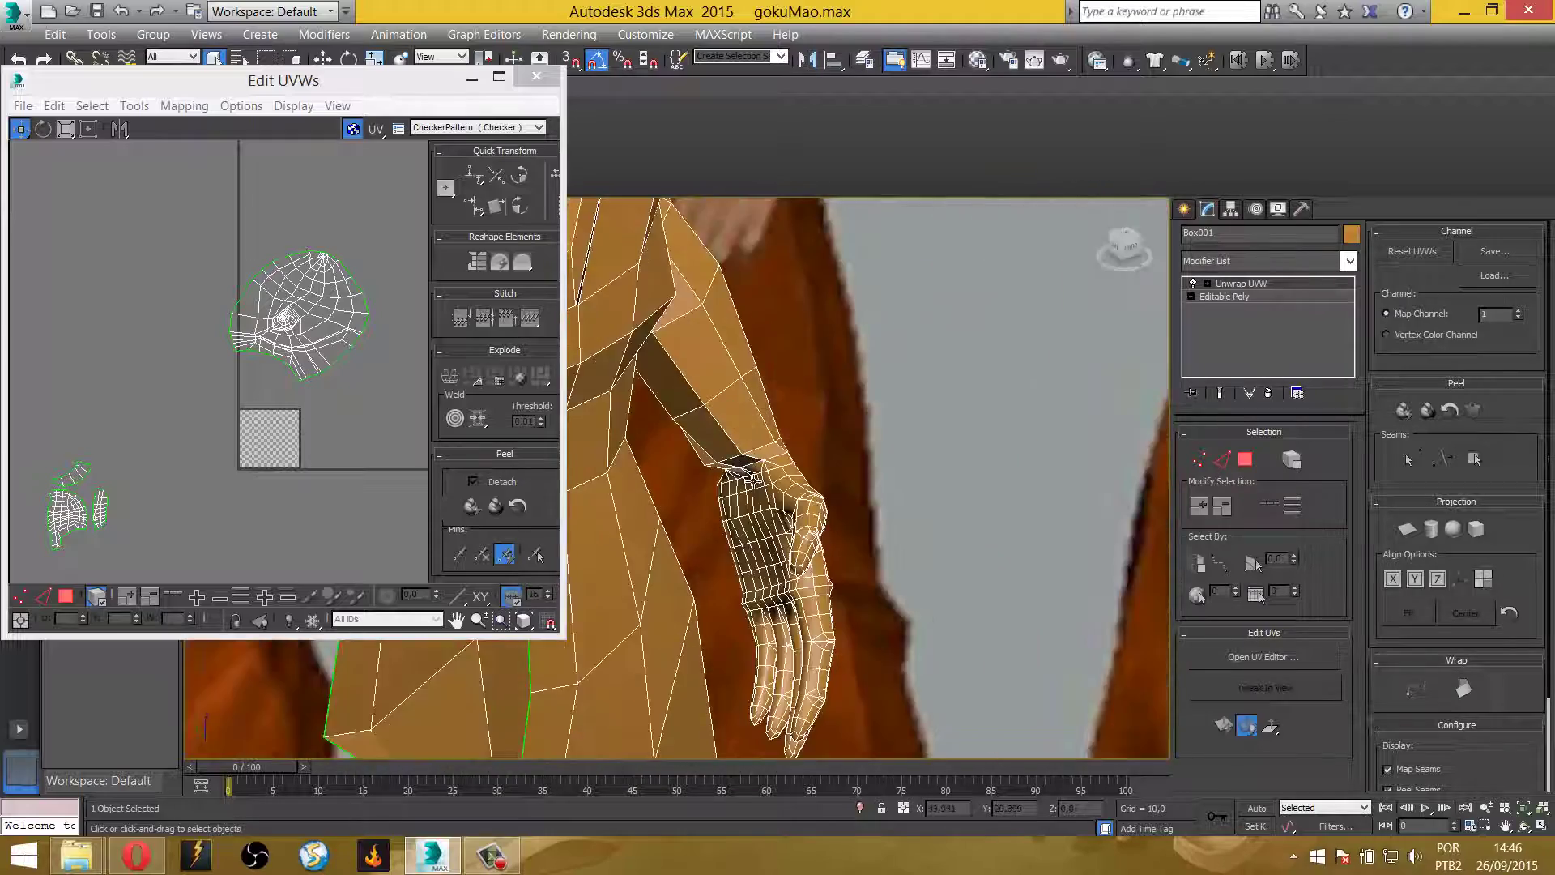
scroll(810, 515, up, 1)
scroll(729, 510, up, 2)
mouse_move(712, 508)
alt+middle_down()
mouse_move(738, 526)
mouse_move(635, 505)
alt+middle_up()
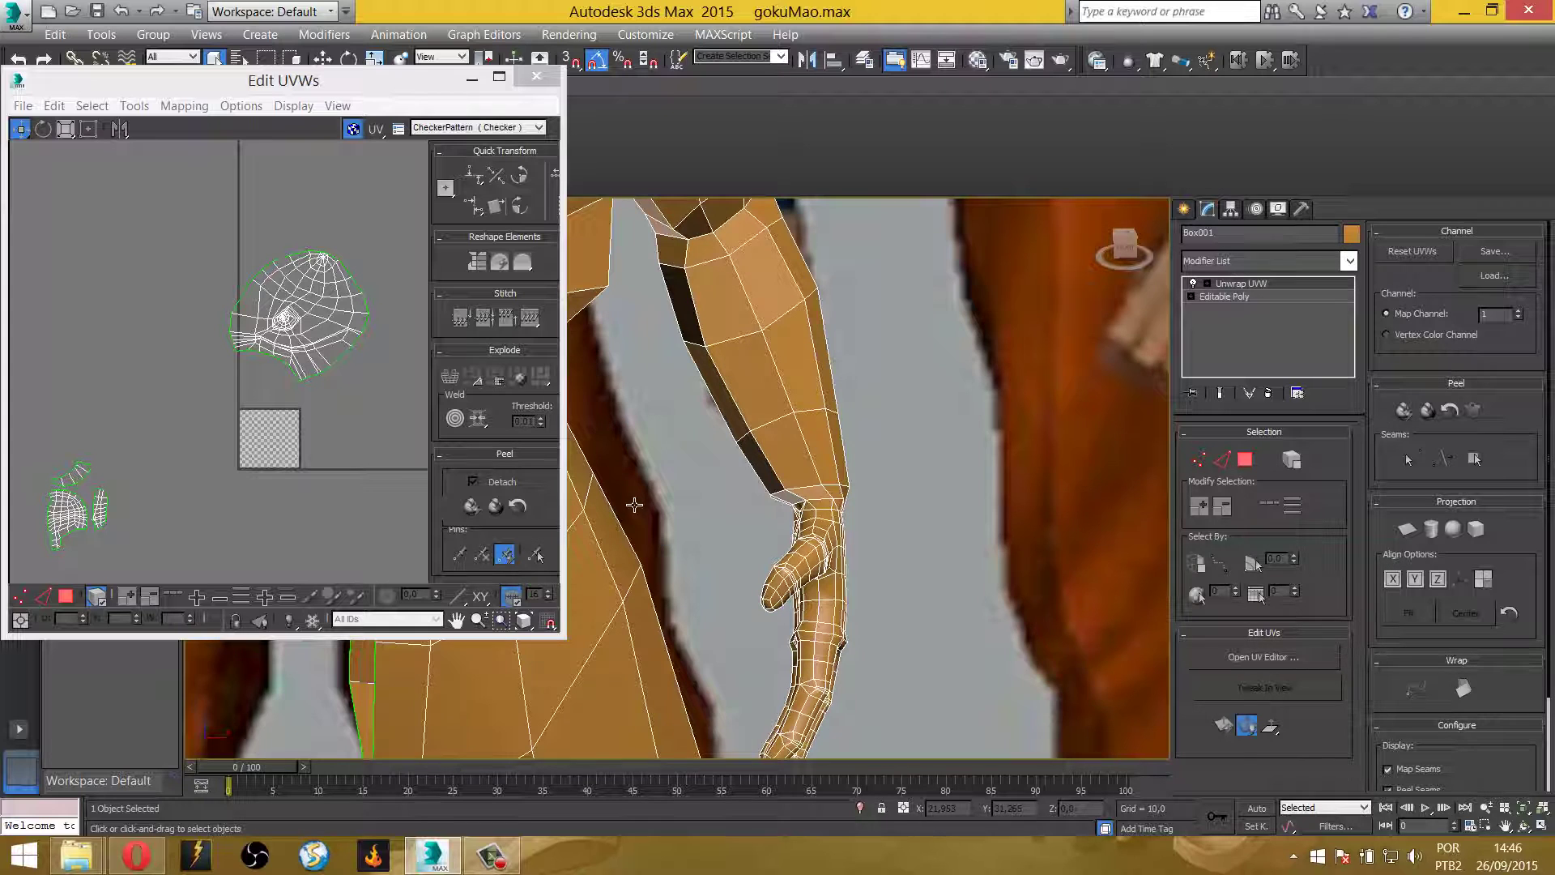
scroll(757, 479, down, 3)
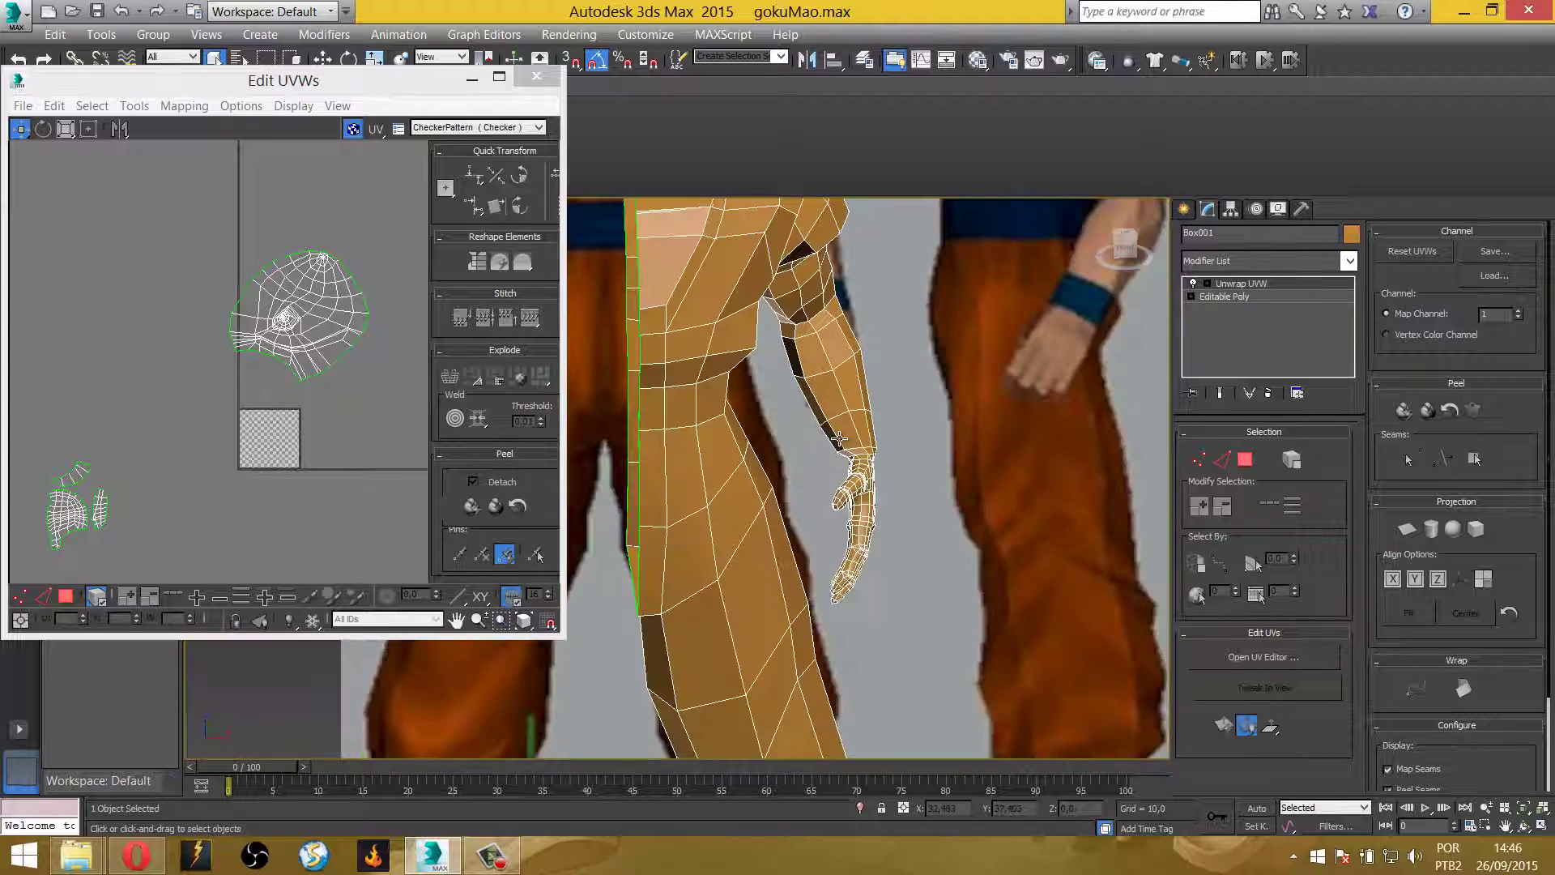
alt+middle_drag(757, 479, 813, 530)
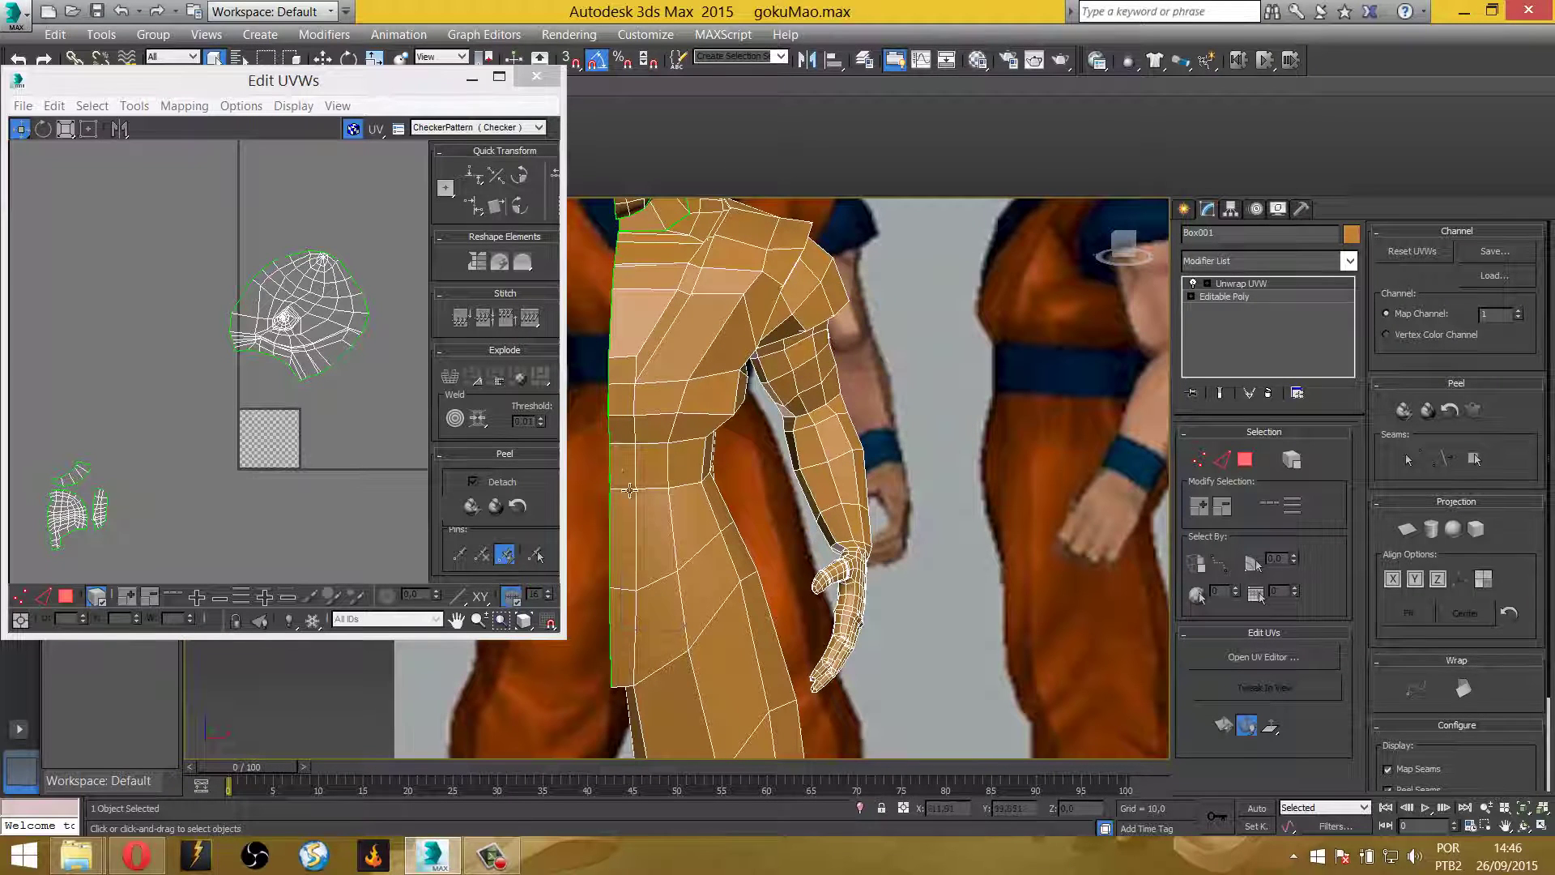
scroll(702, 478, down, 1)
scroll(689, 502, down, 3)
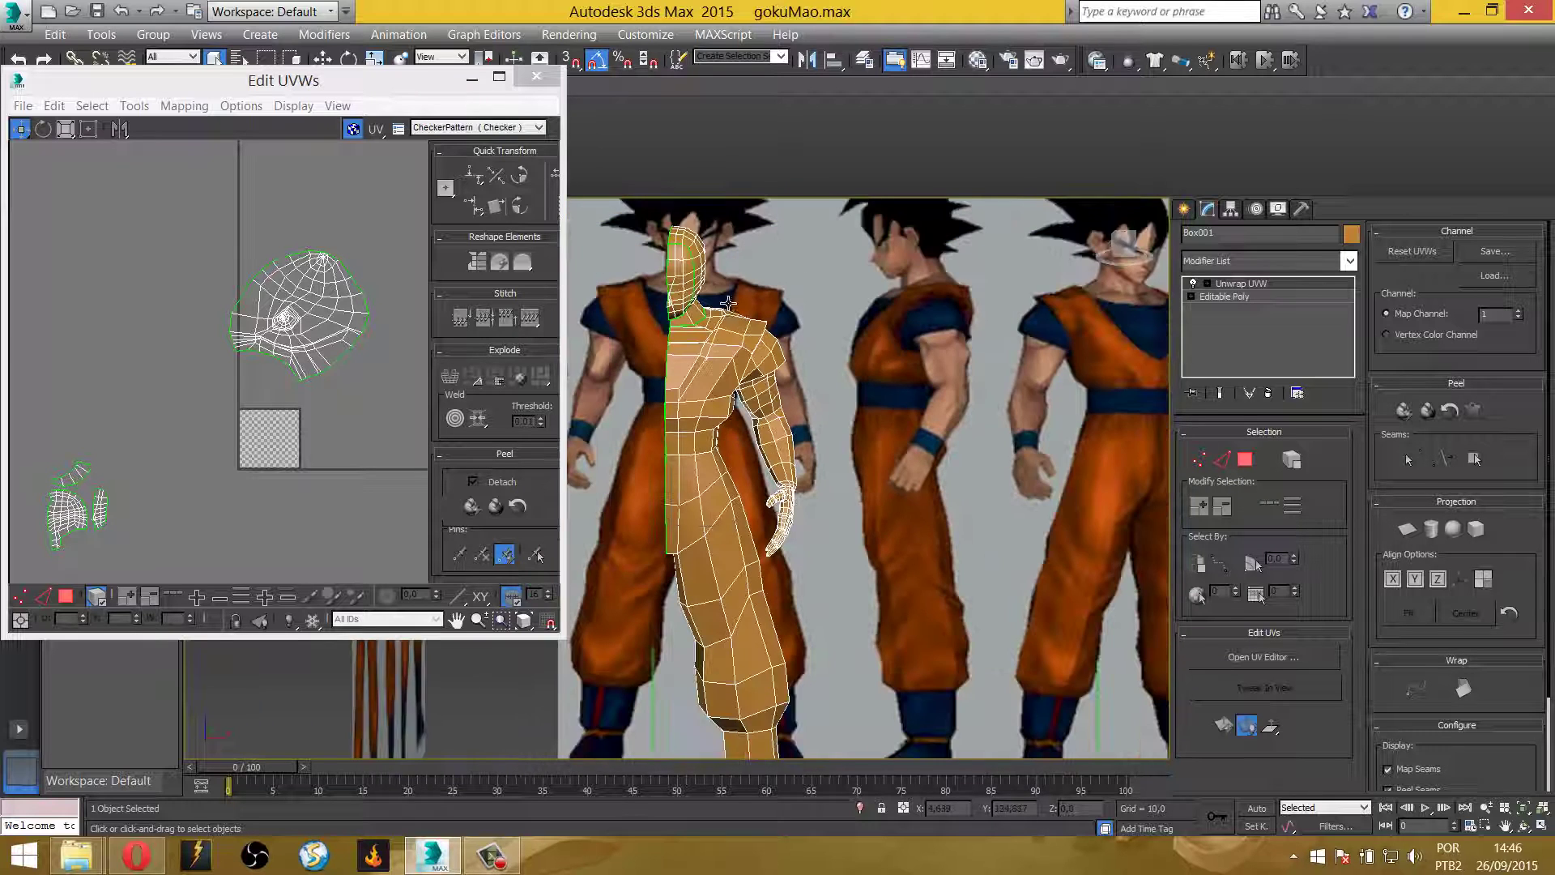
middle_drag(739, 626, 709, 591)
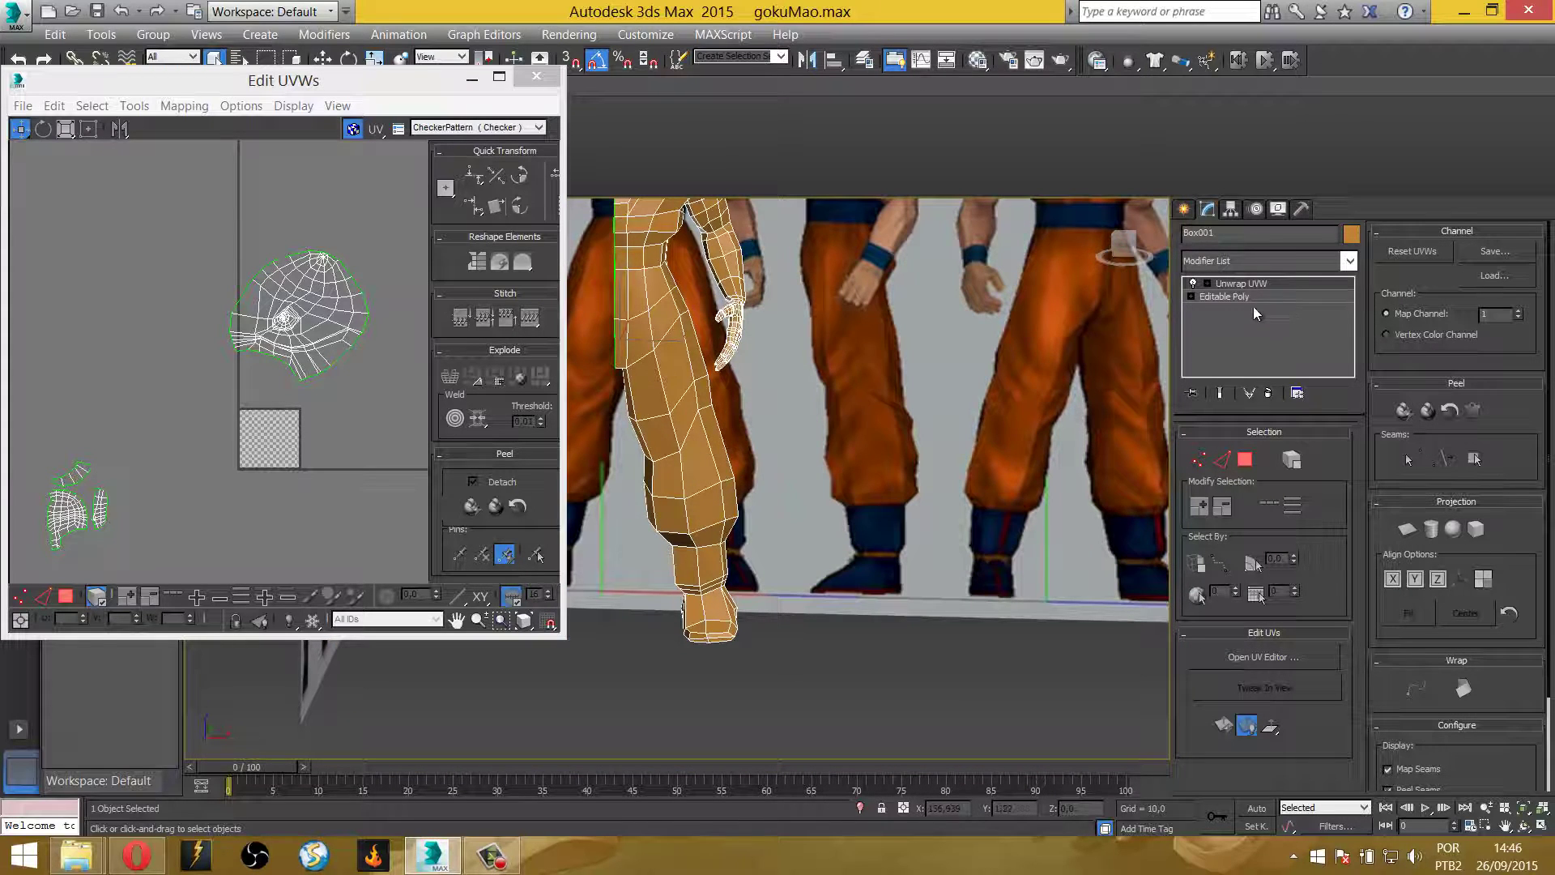
middle_drag(781, 309, 818, 450)
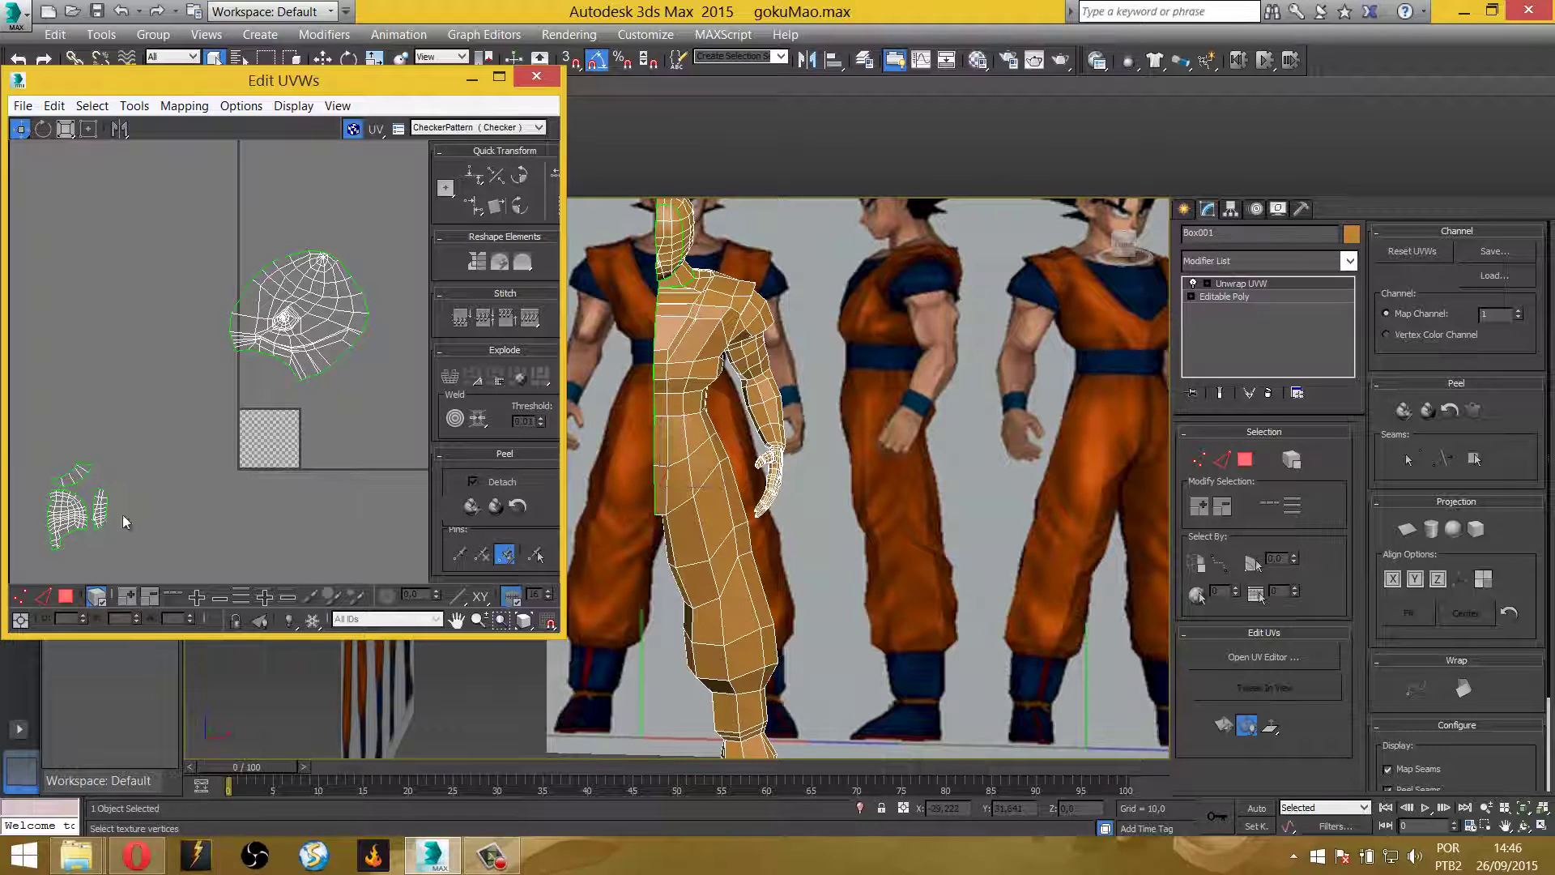
right_click(702, 363)
mouse_move(737, 561)
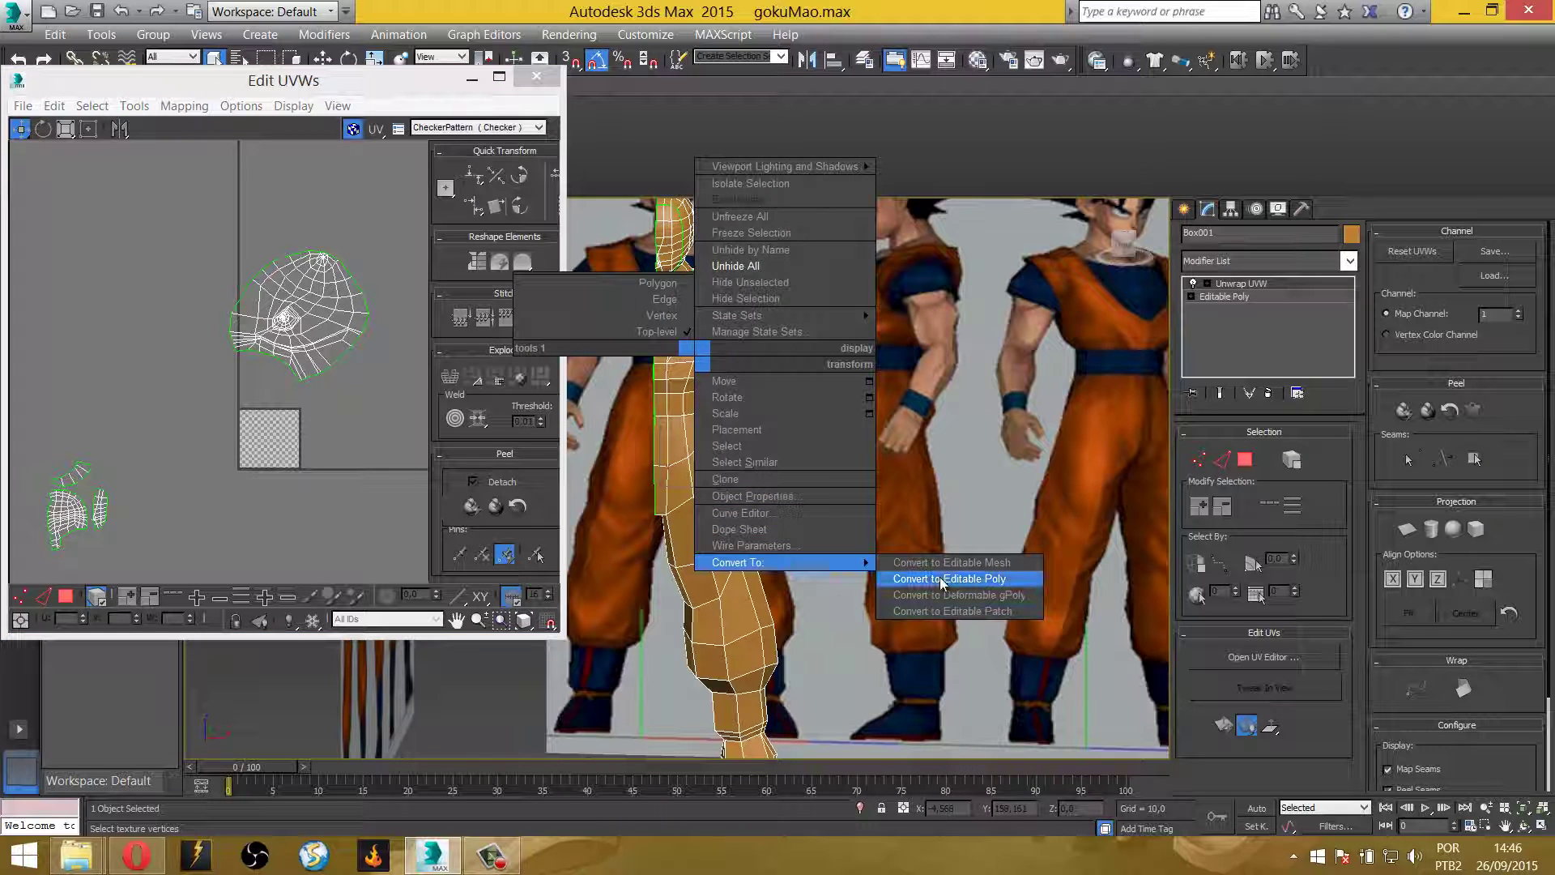
click(942, 581)
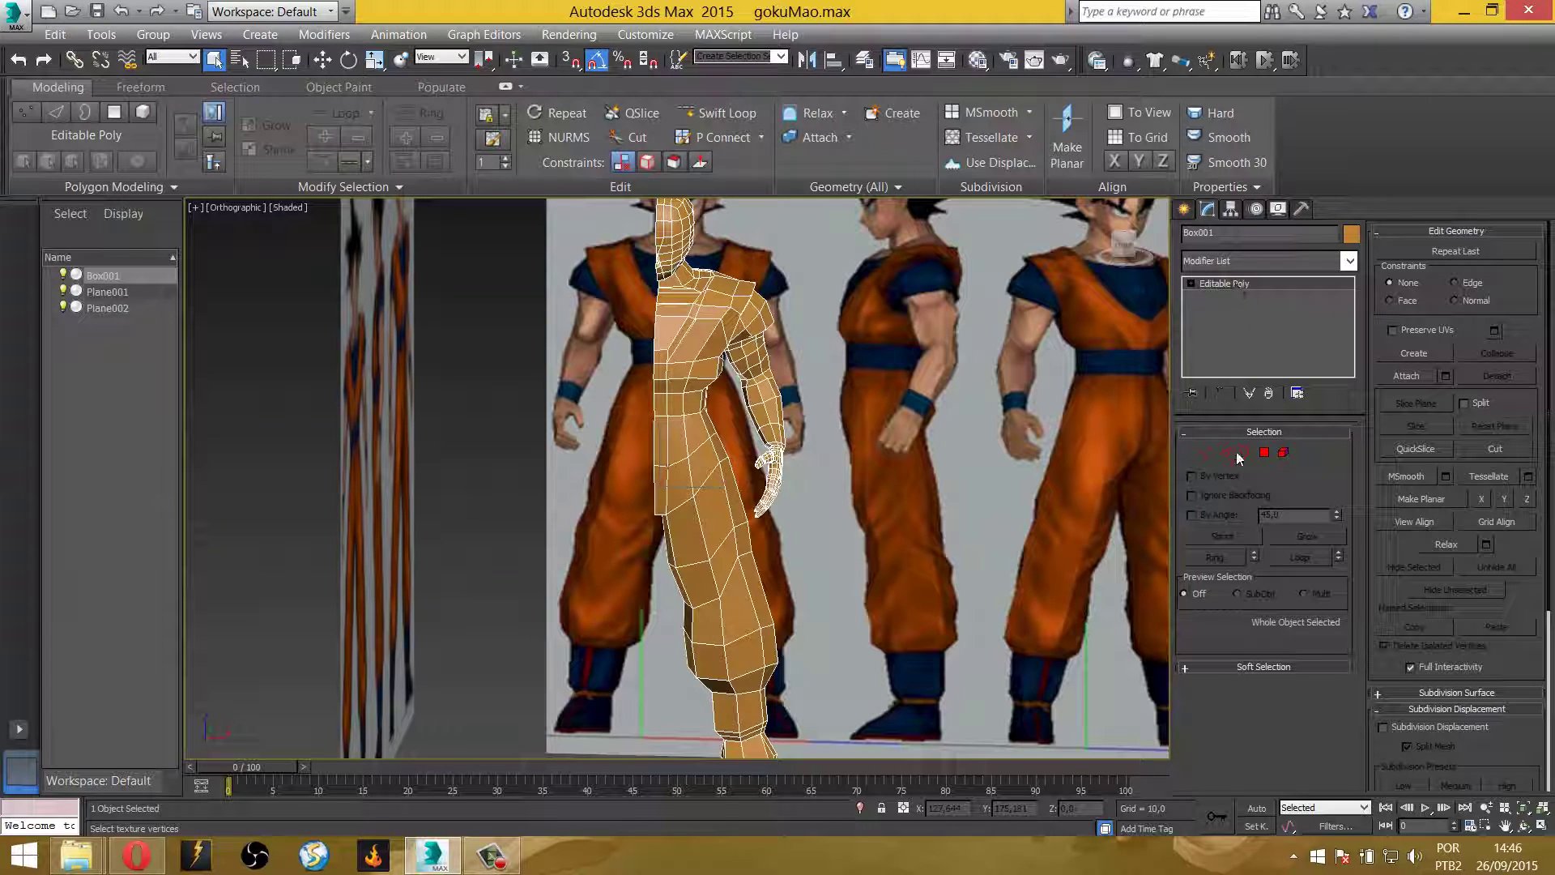
At Polygon level, clear the selection and double-click to select the whole hand
click(1283, 454)
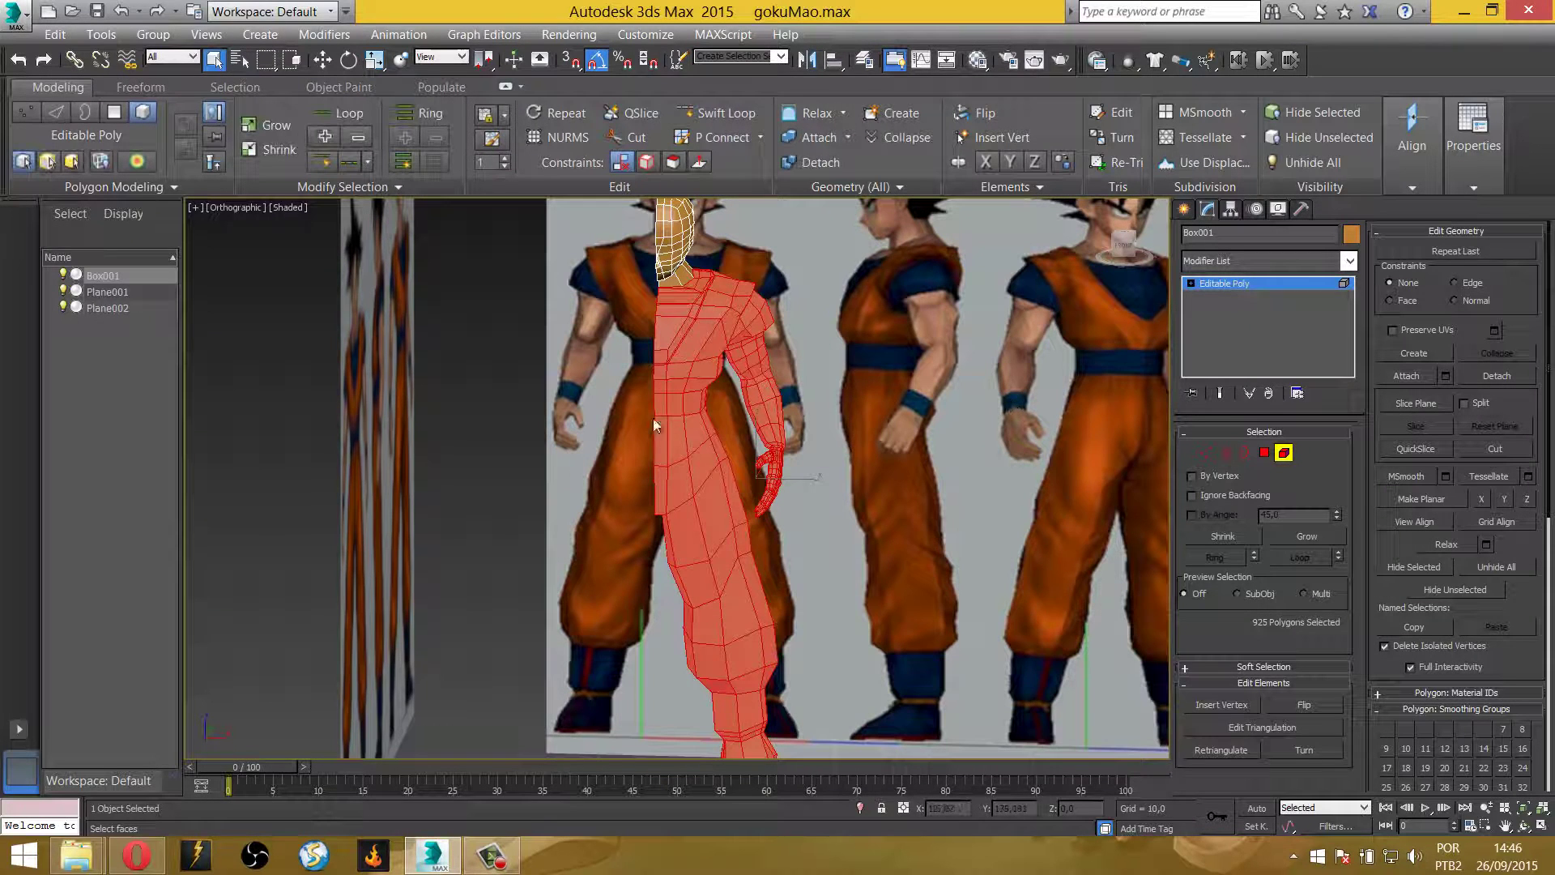
click(1264, 452)
middle_drag(626, 338, 663, 443)
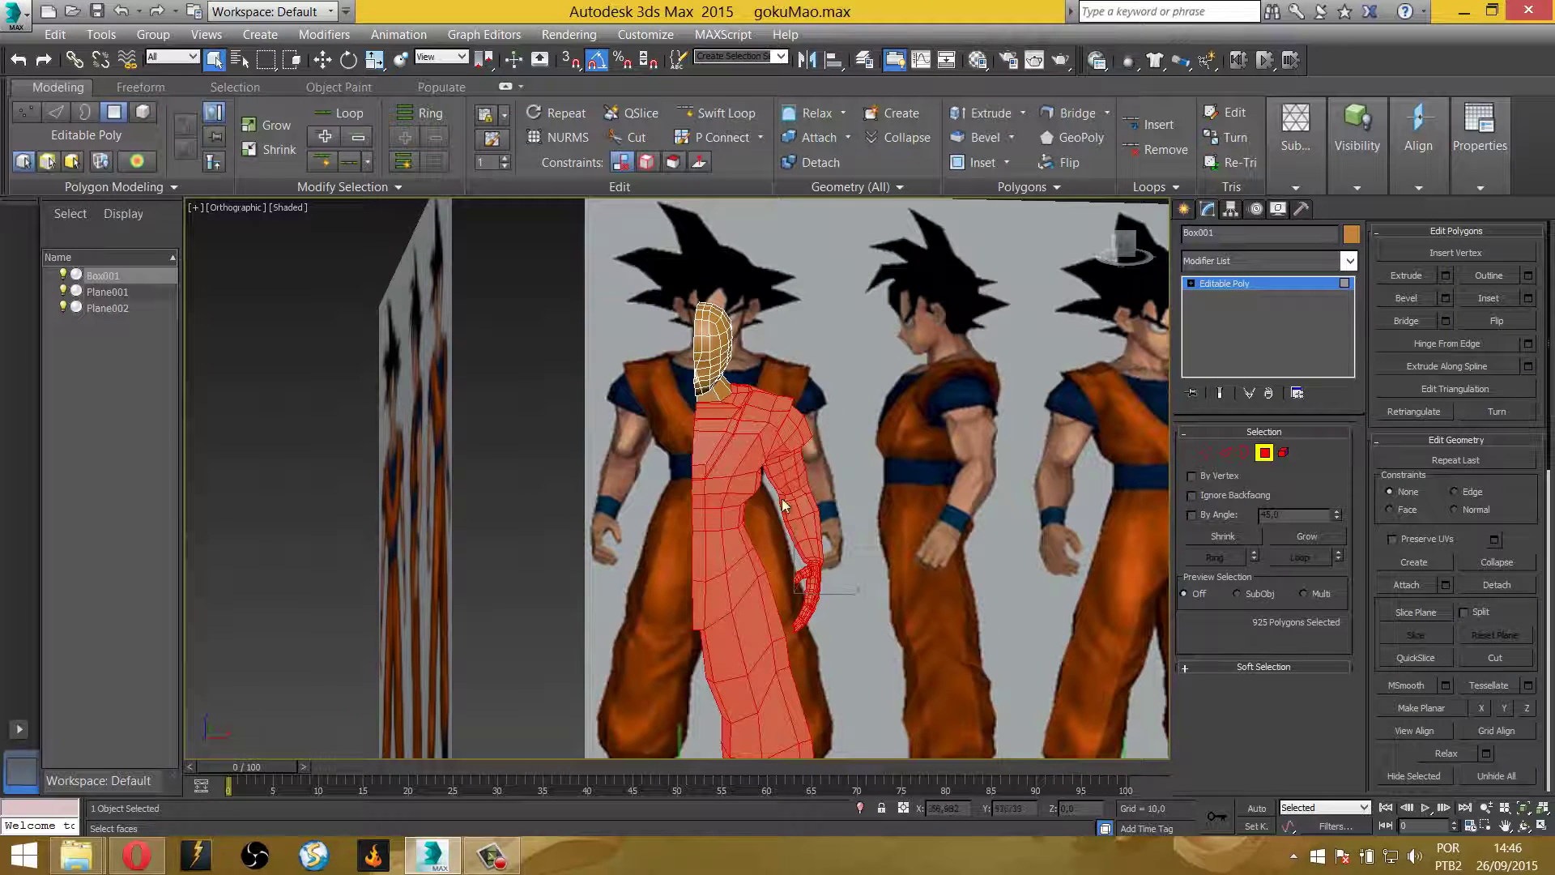
middle_drag(781, 498, 804, 488)
scroll(804, 488, up, 5)
click(847, 737)
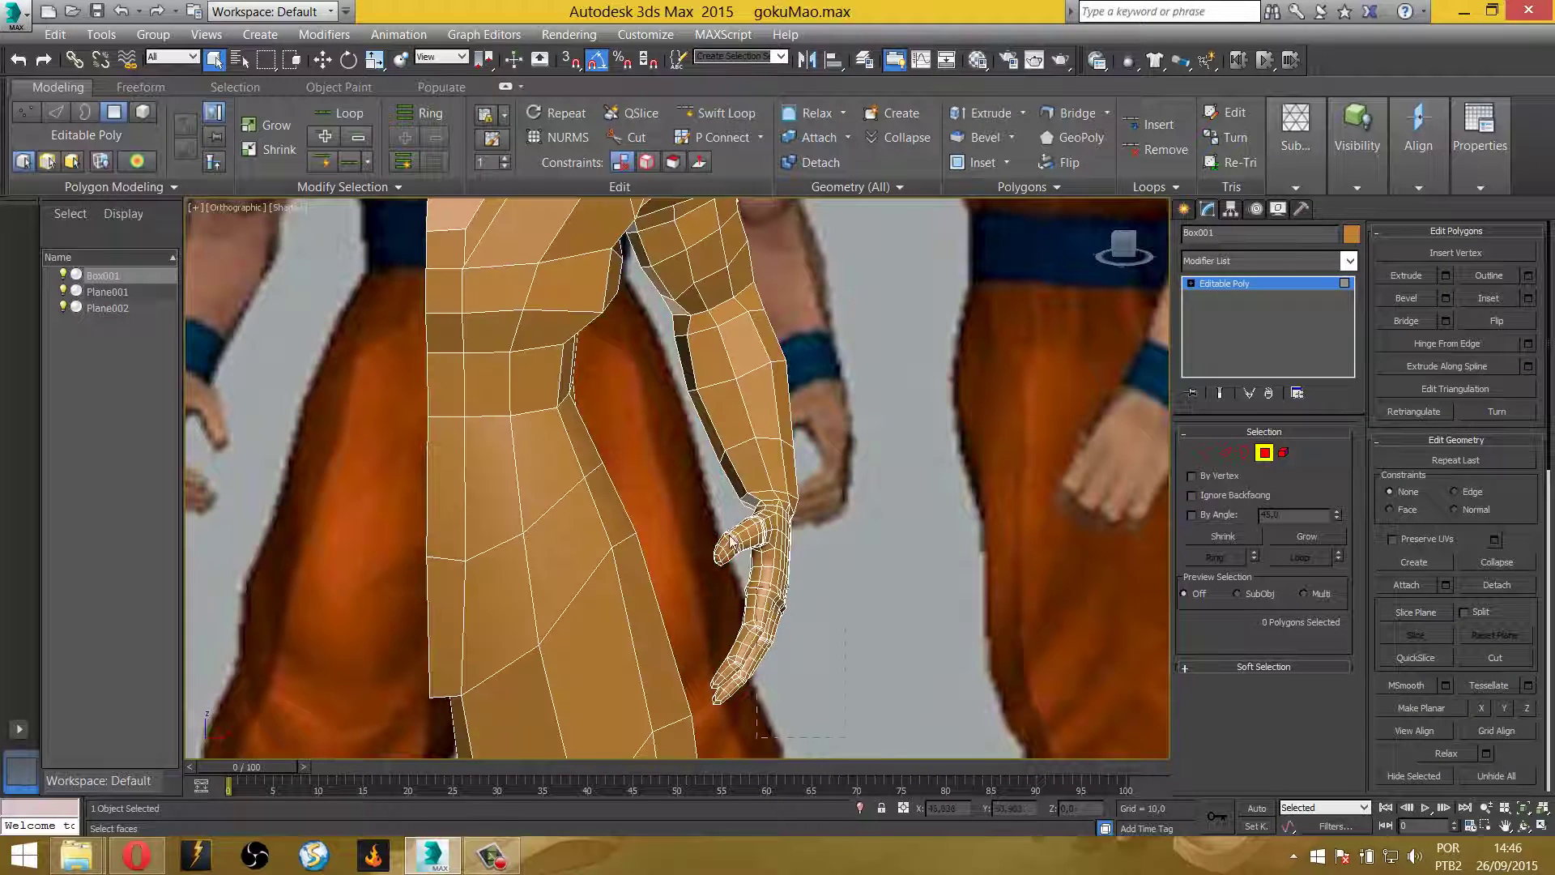
double_click(702, 478)
Hide Unselected so only the hand remains, then exit sub-object mode
alt+middle_drag(713, 474, 761, 459)
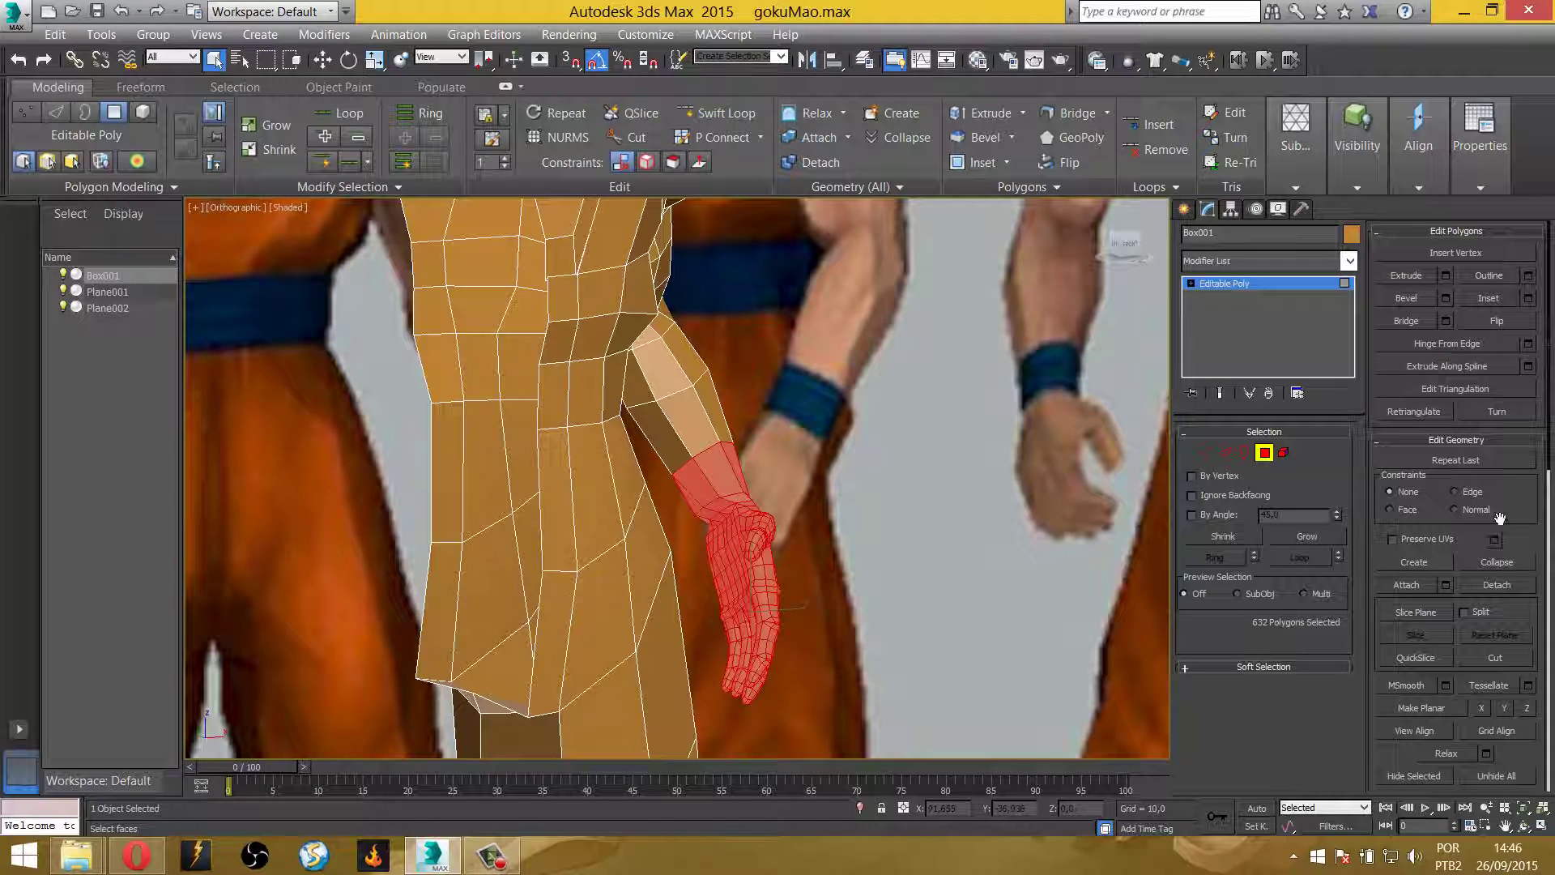
scroll(1500, 518, down, 2)
scroll(1499, 518, down, 3)
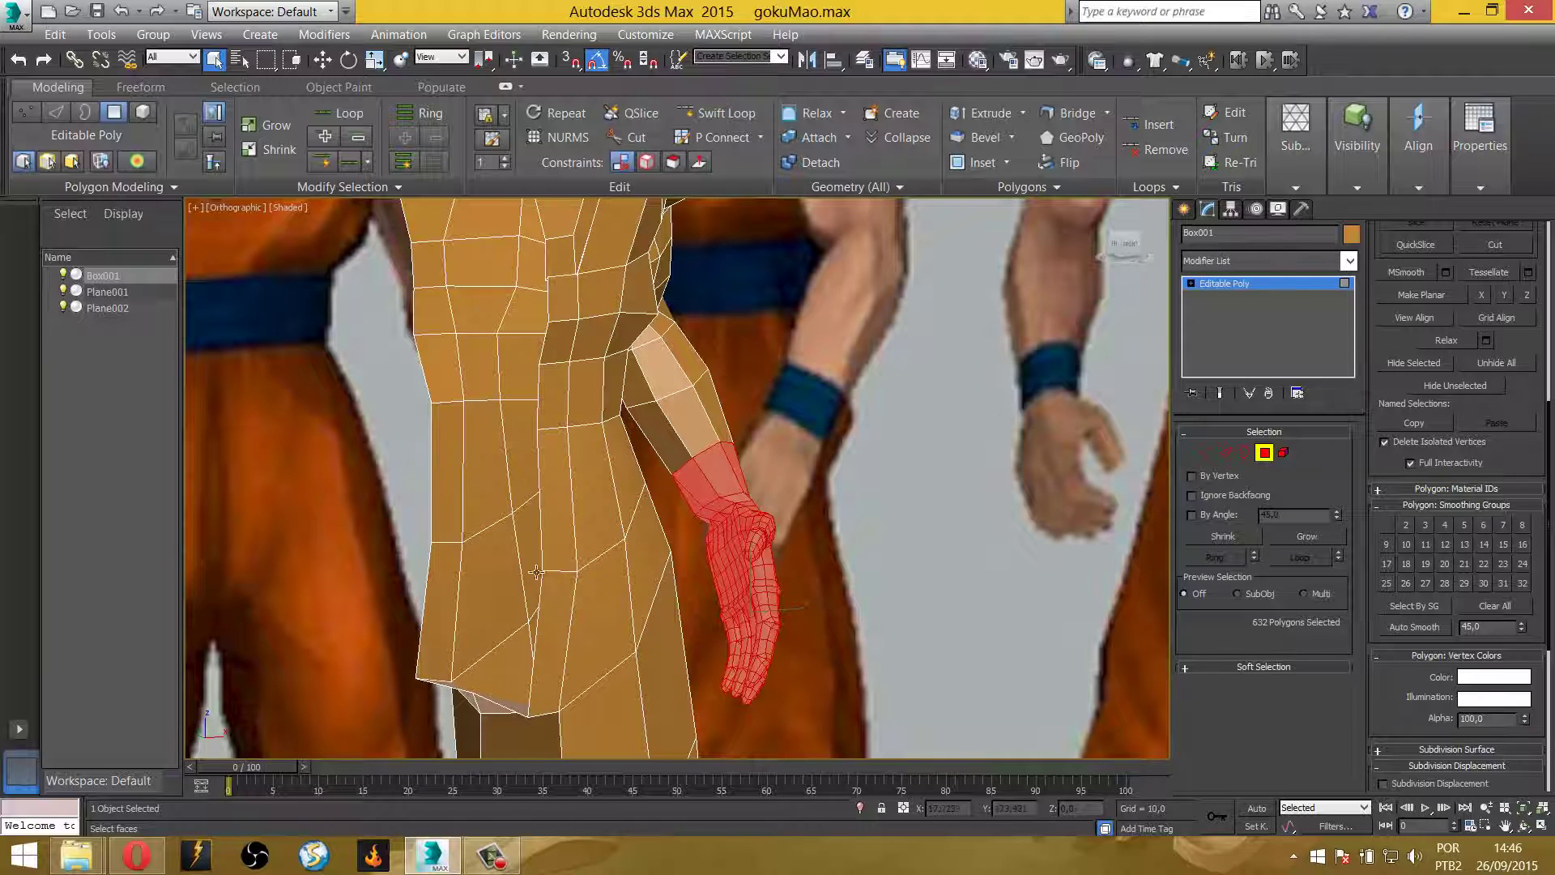
click(1444, 387)
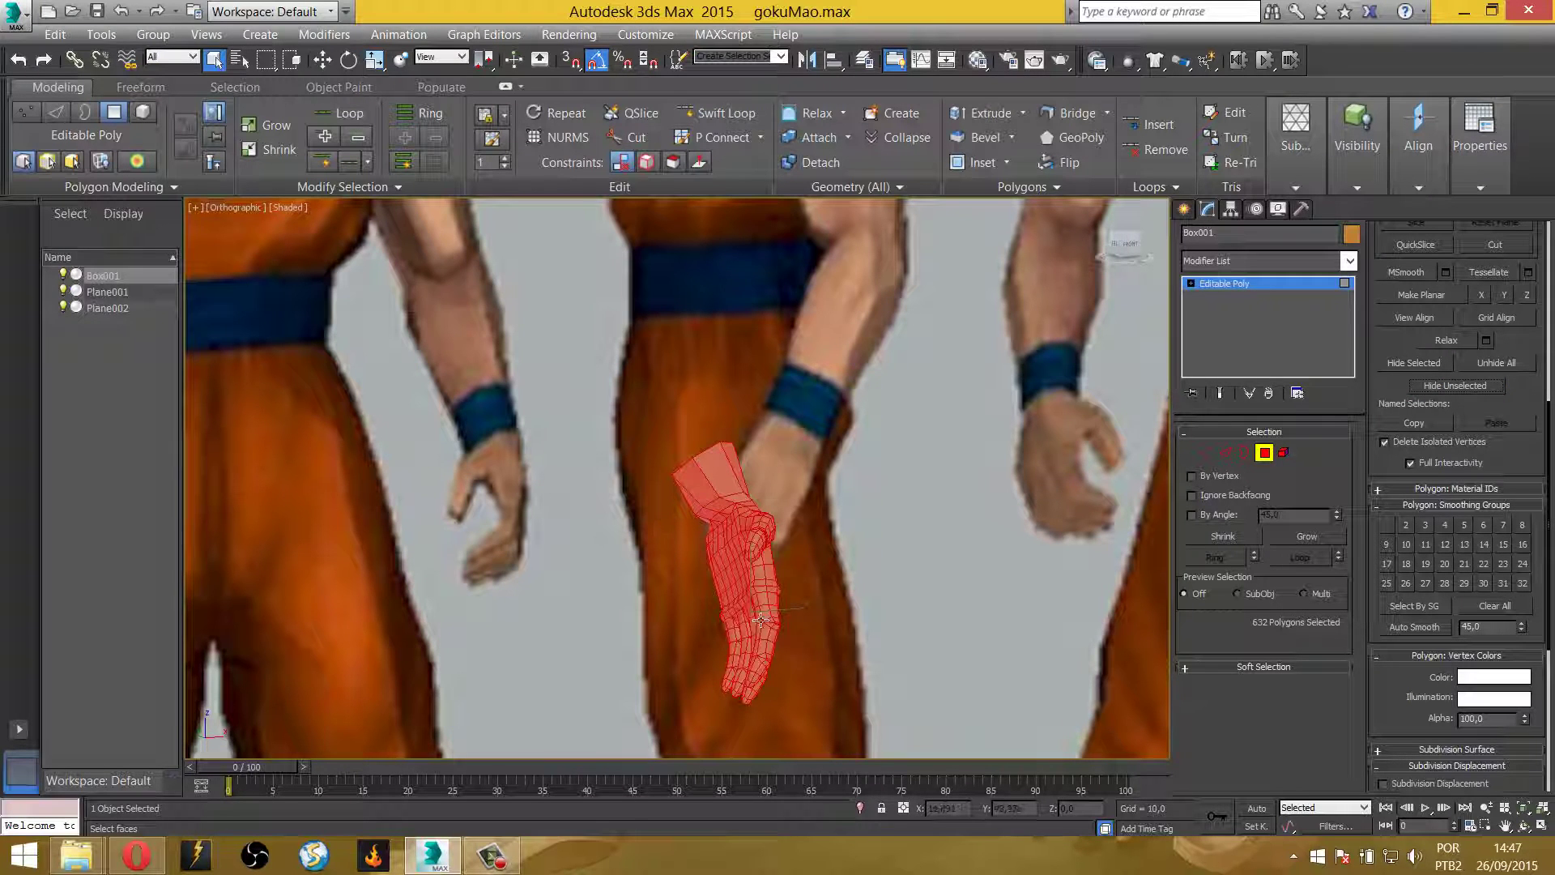
click(1265, 452)
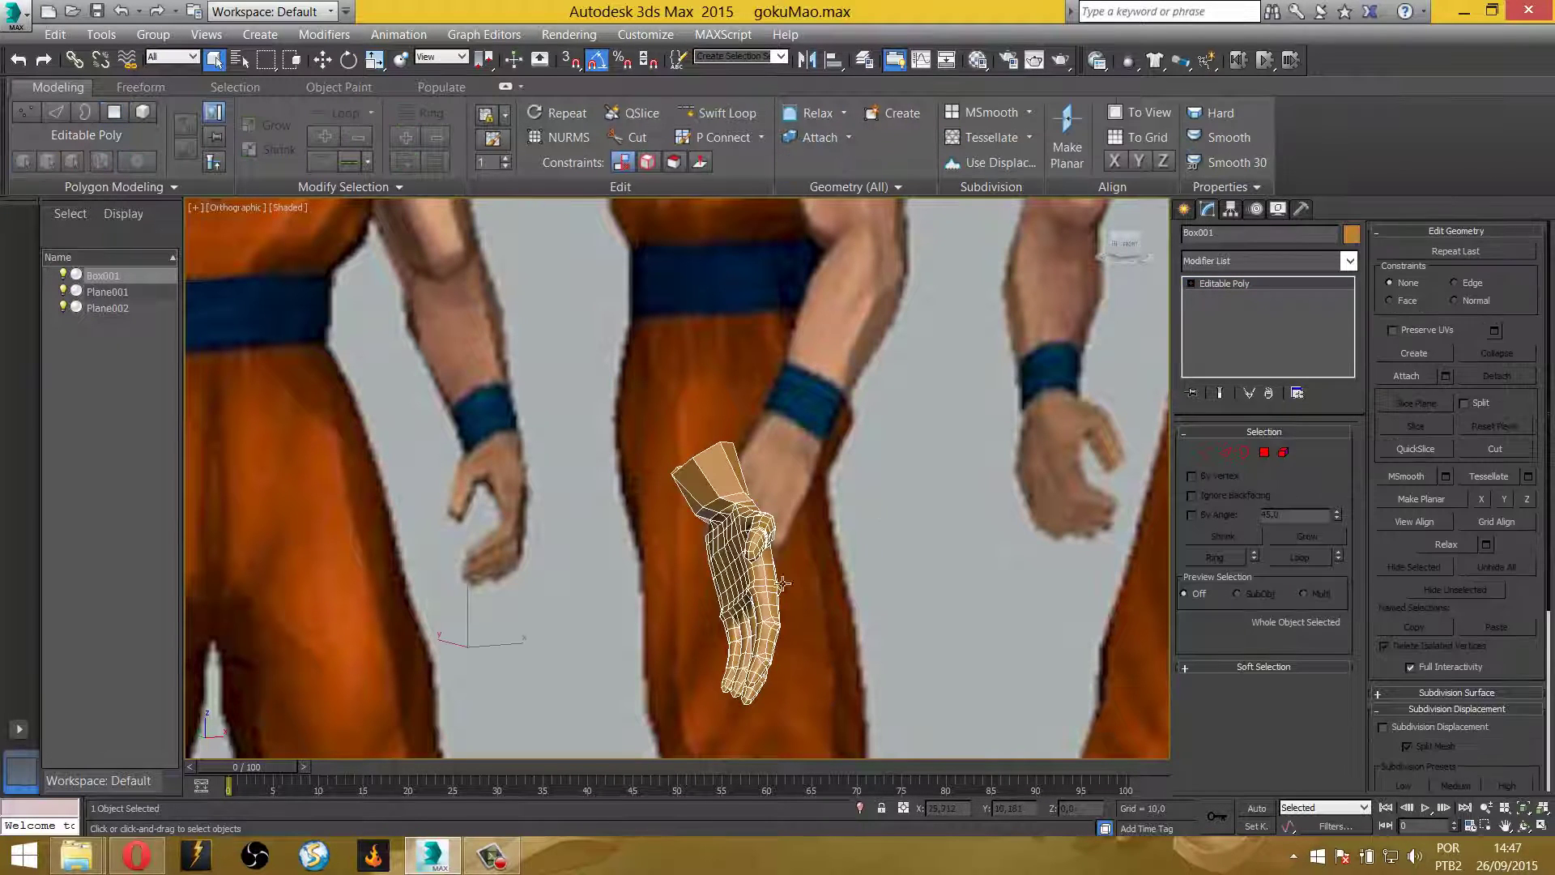
Add an Unwrap UVW modifier to the hand and open the UV editor
click(1349, 261)
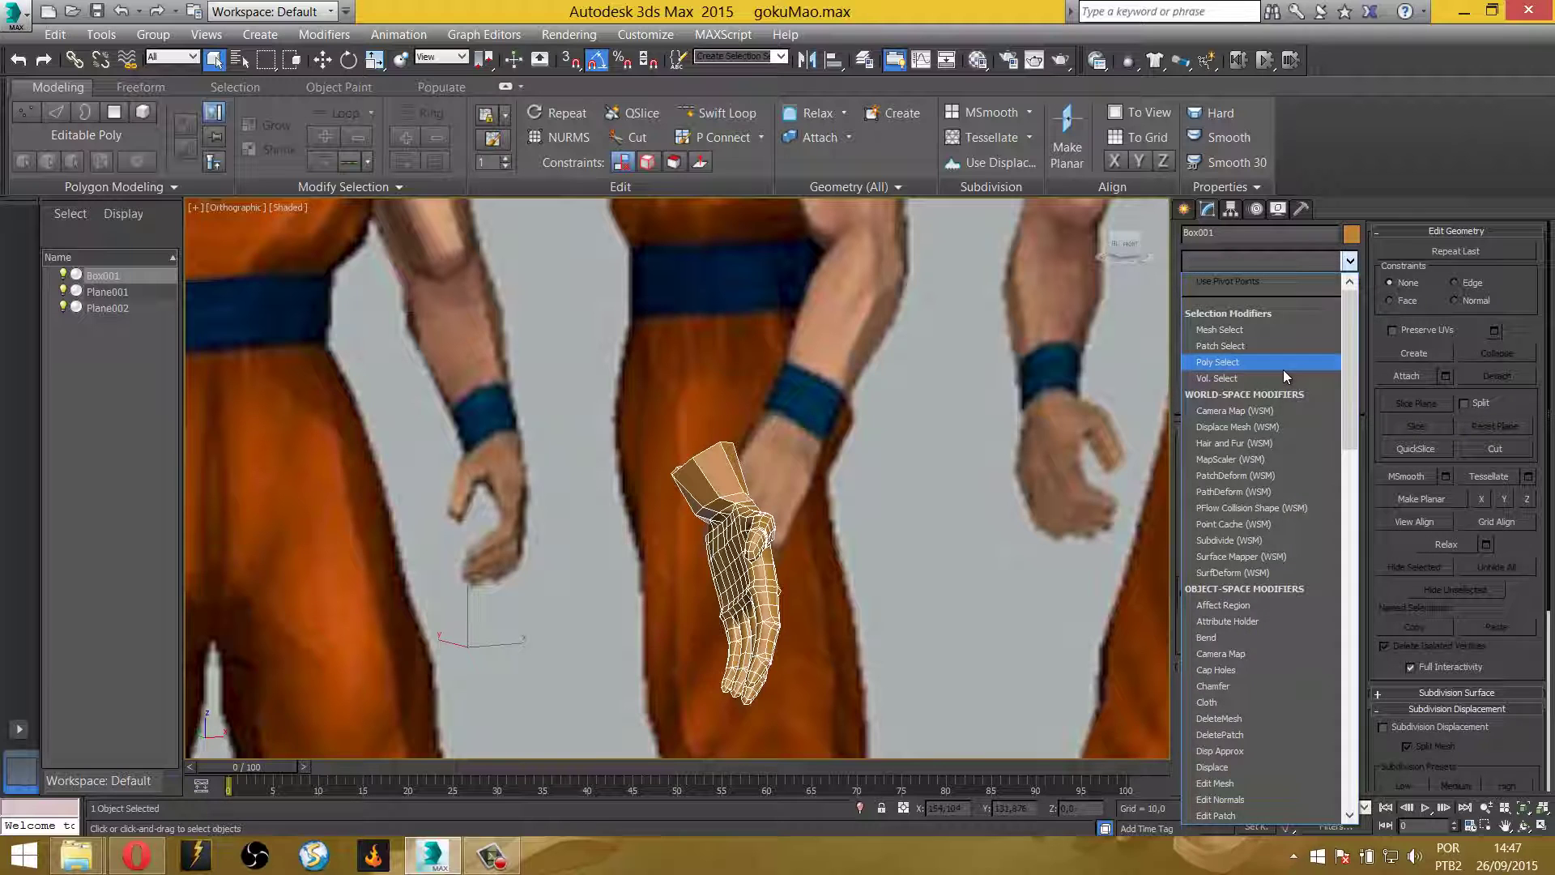
key(u)
key(Return)
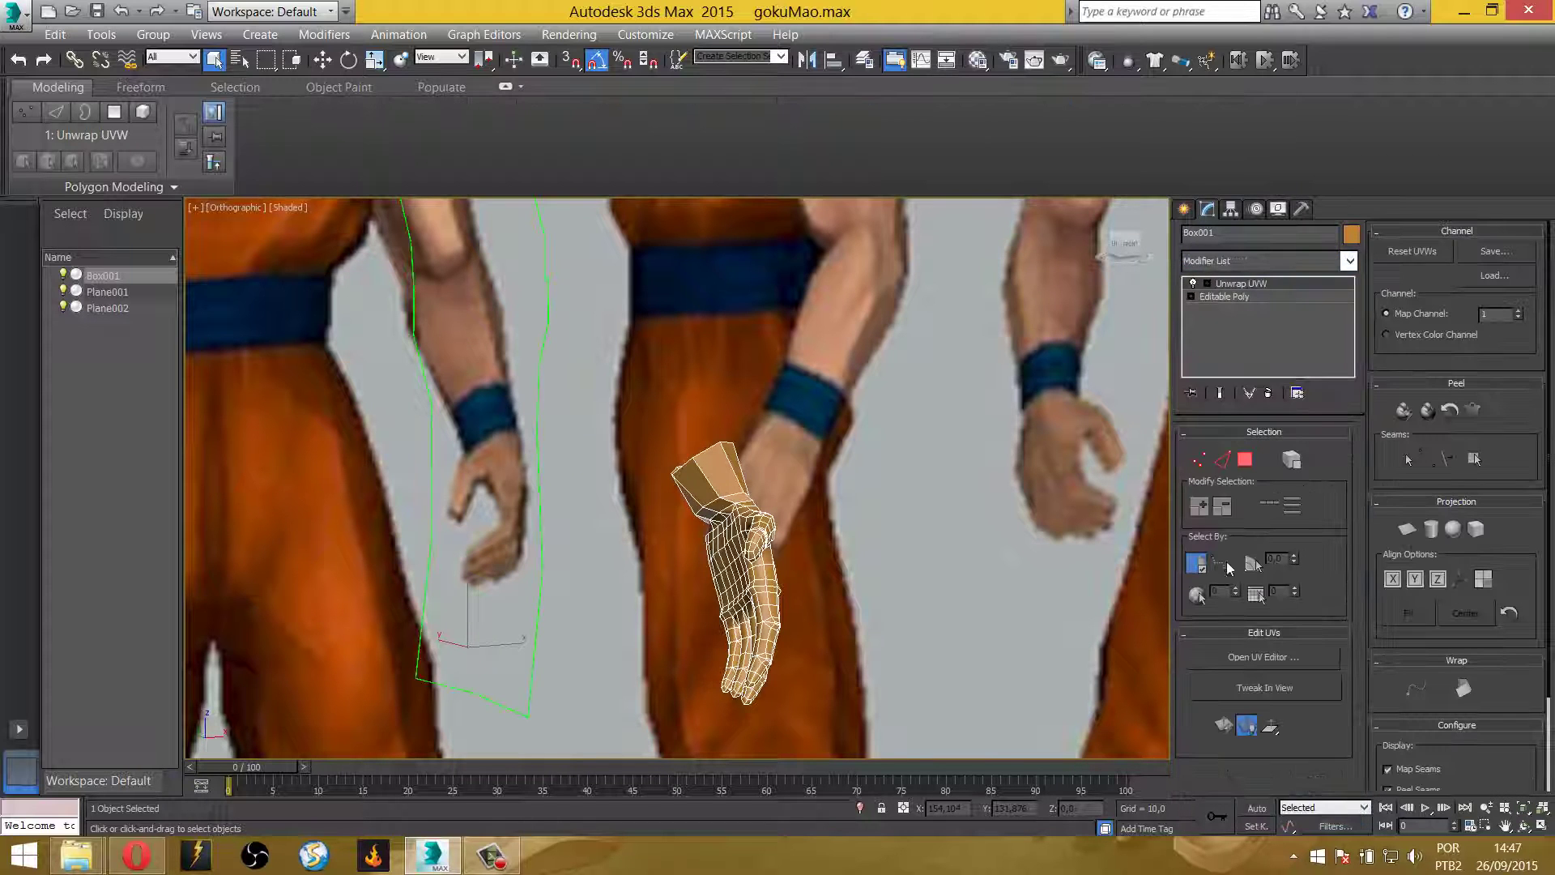
click(1264, 657)
Zoom and orbit the viewport in close on the hand mesh
scroll(117, 443, down, 4)
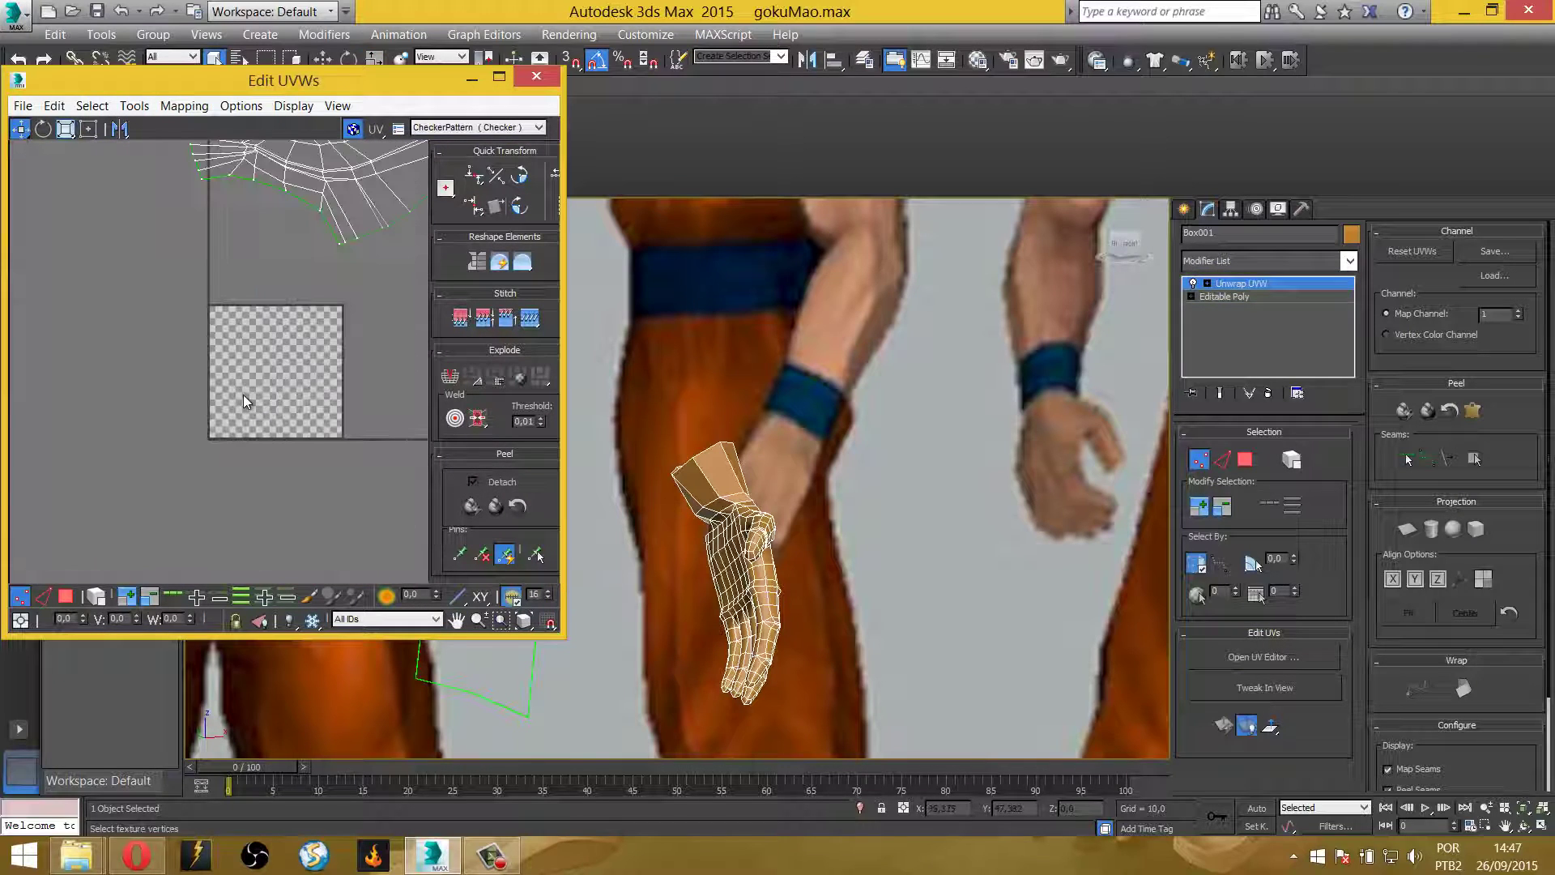
scroll(117, 441, down, 2)
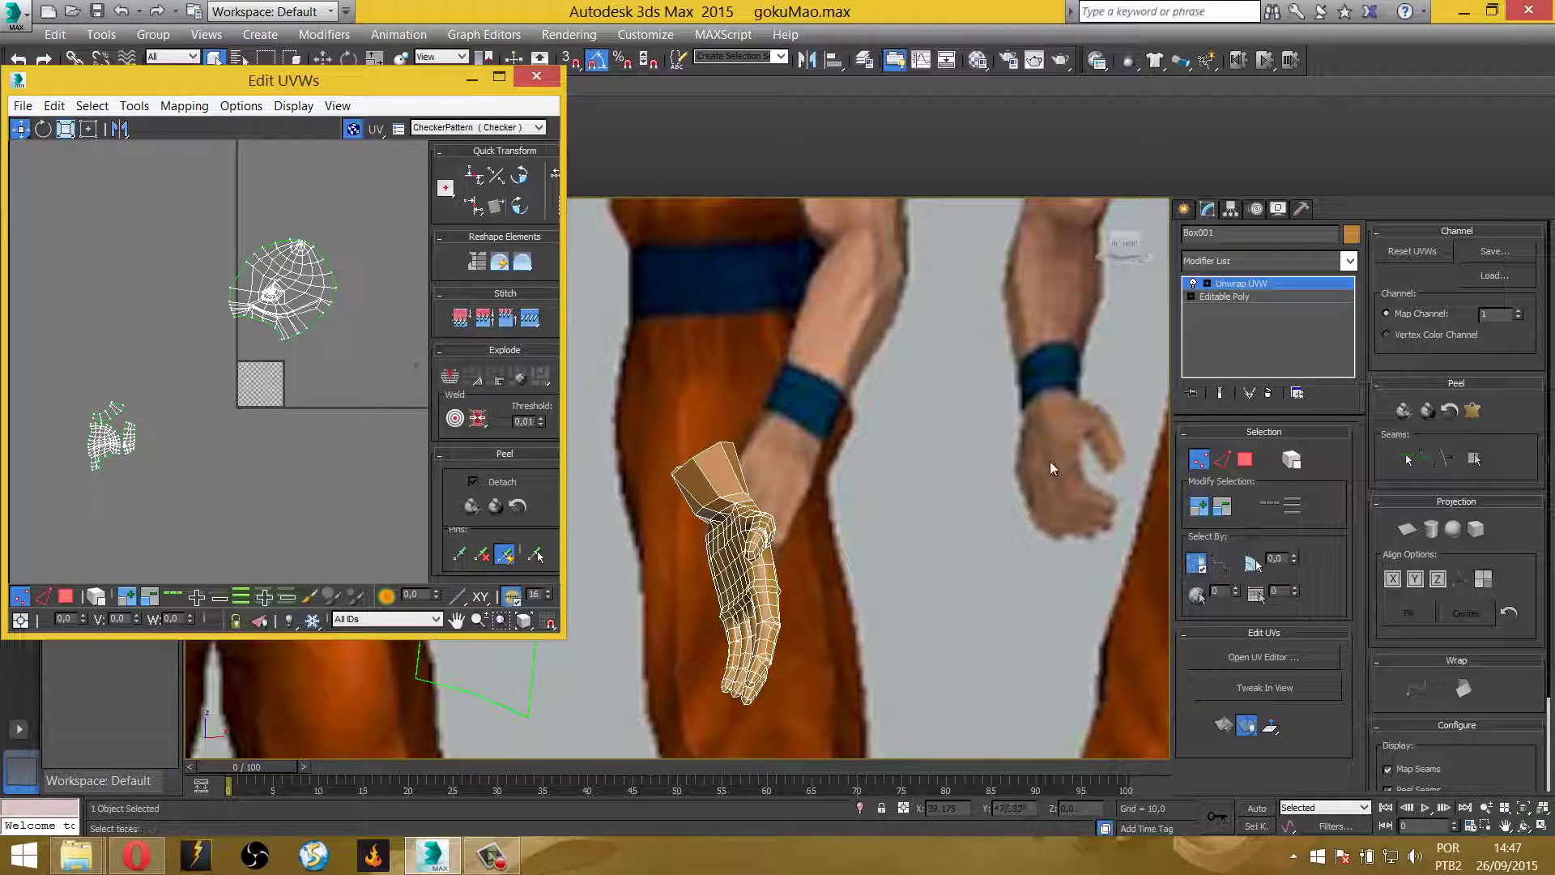
scroll(909, 511, down, 4)
scroll(820, 454, down, 3)
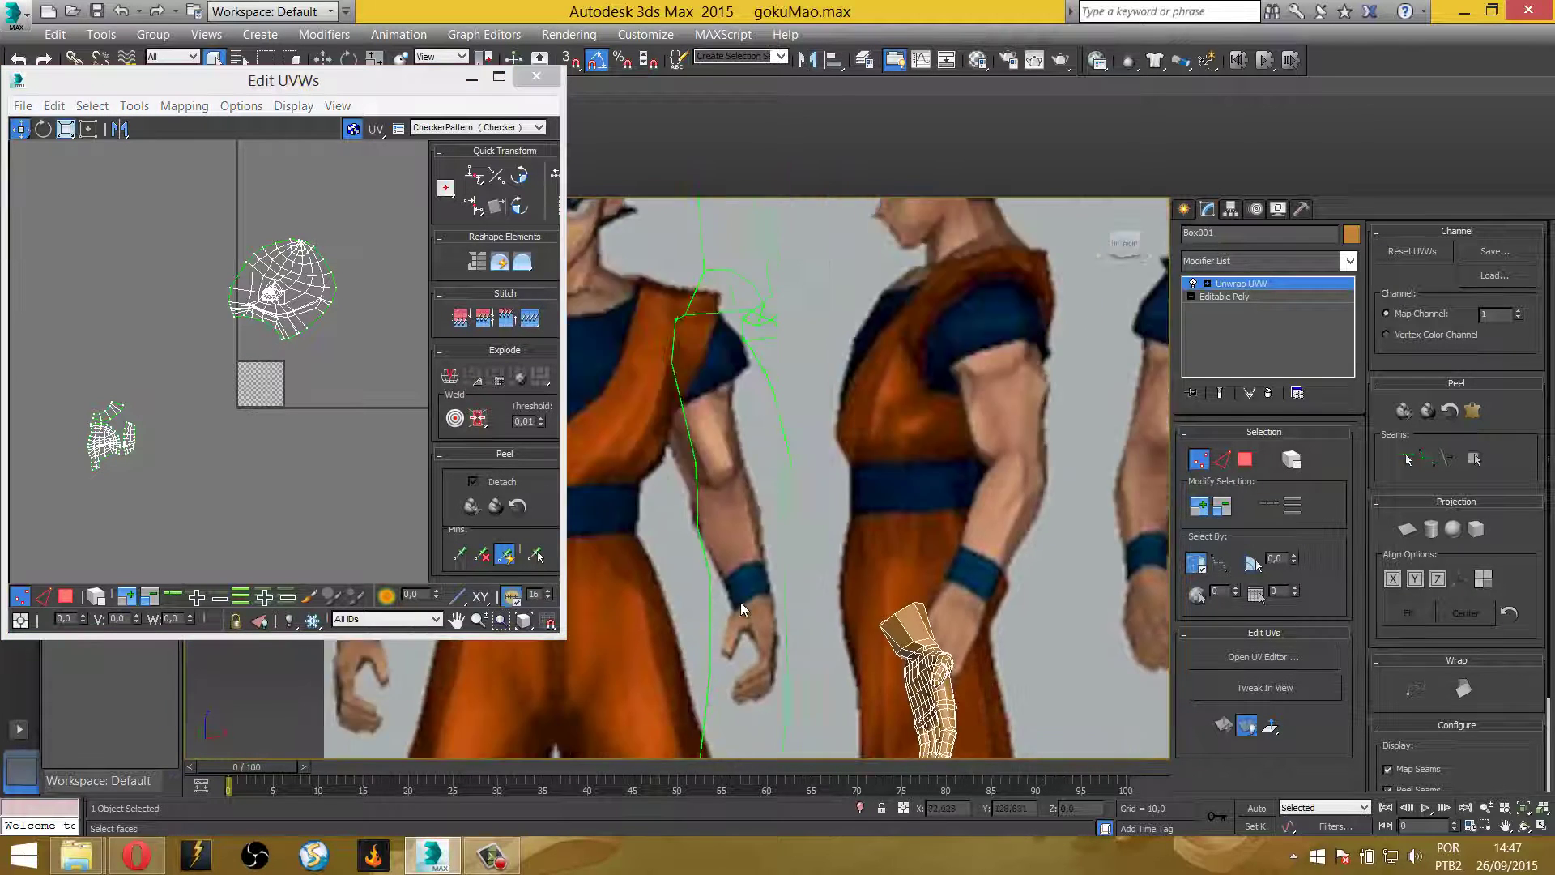
scroll(741, 601, down, 3)
mouse_move(770, 439)
alt+middle_down()
mouse_move(791, 425)
mouse_move(769, 422)
alt+middle_up()
scroll(749, 392, up, 3)
scroll(749, 391, up, 3)
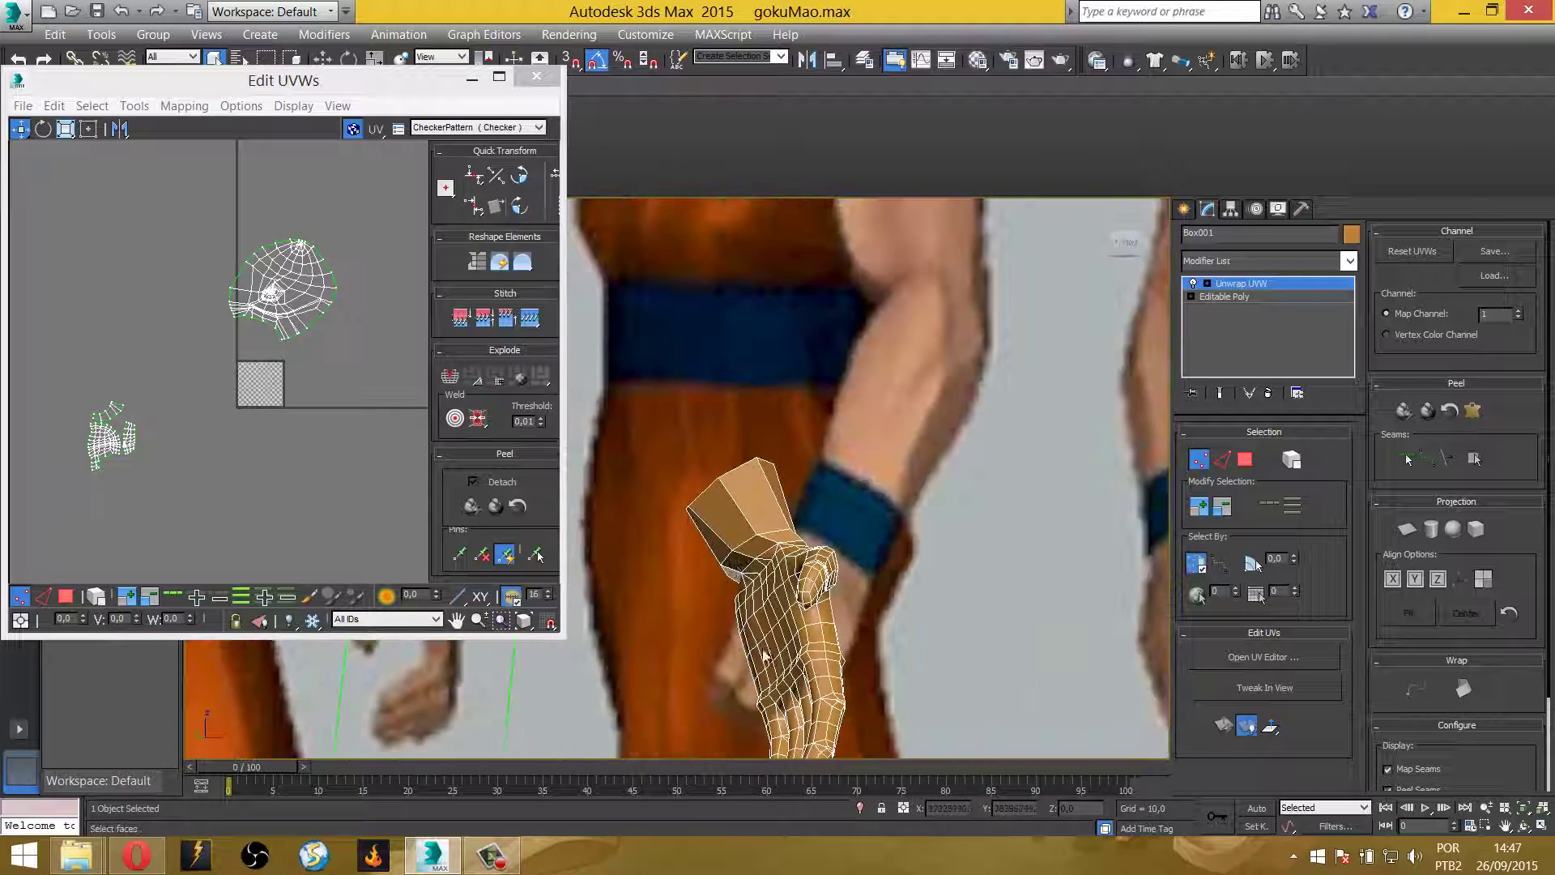
scroll(749, 391, up, 2)
Switch to Polygon sub-object mode, box-select the hand faces, then deselect them
click(1246, 460)
scroll(966, 493, down, 2)
scroll(958, 509, down, 3)
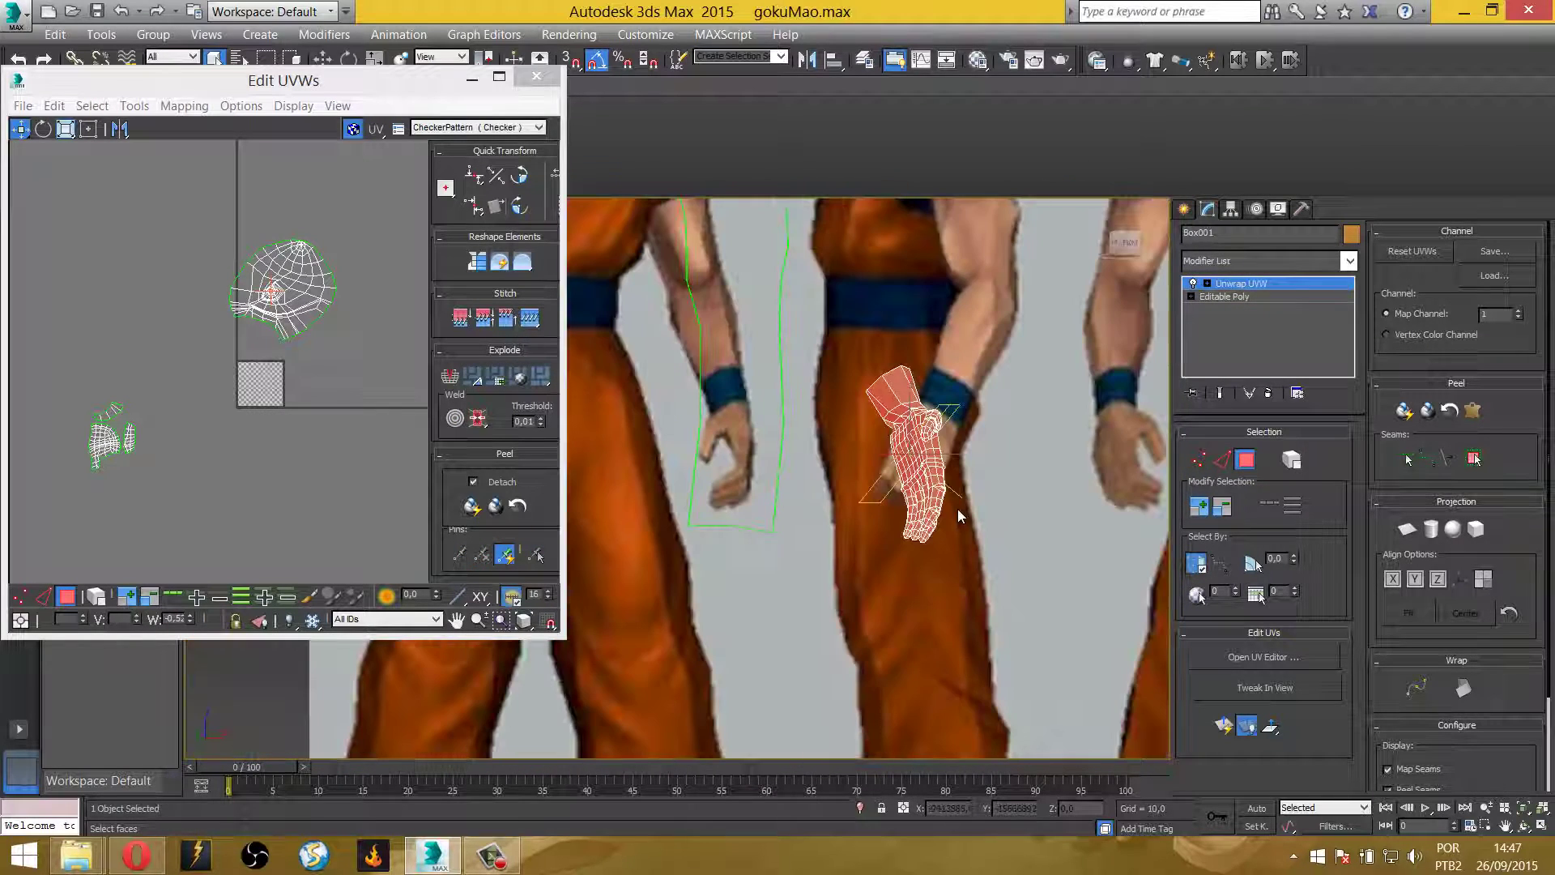
click(957, 509)
drag(750, 426, 964, 571)
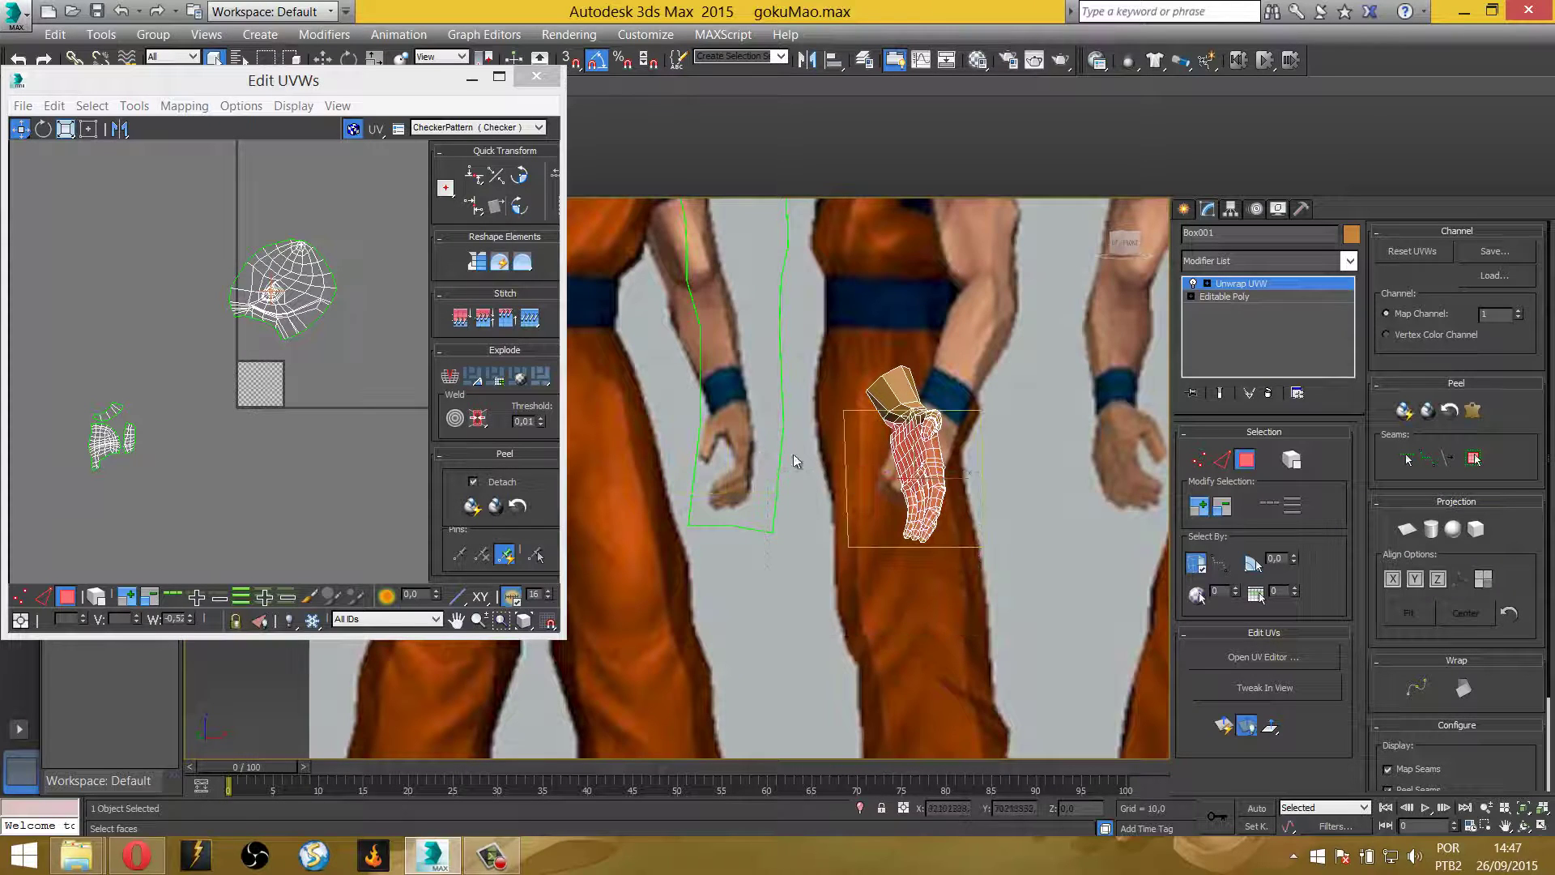
drag(690, 346, 821, 464)
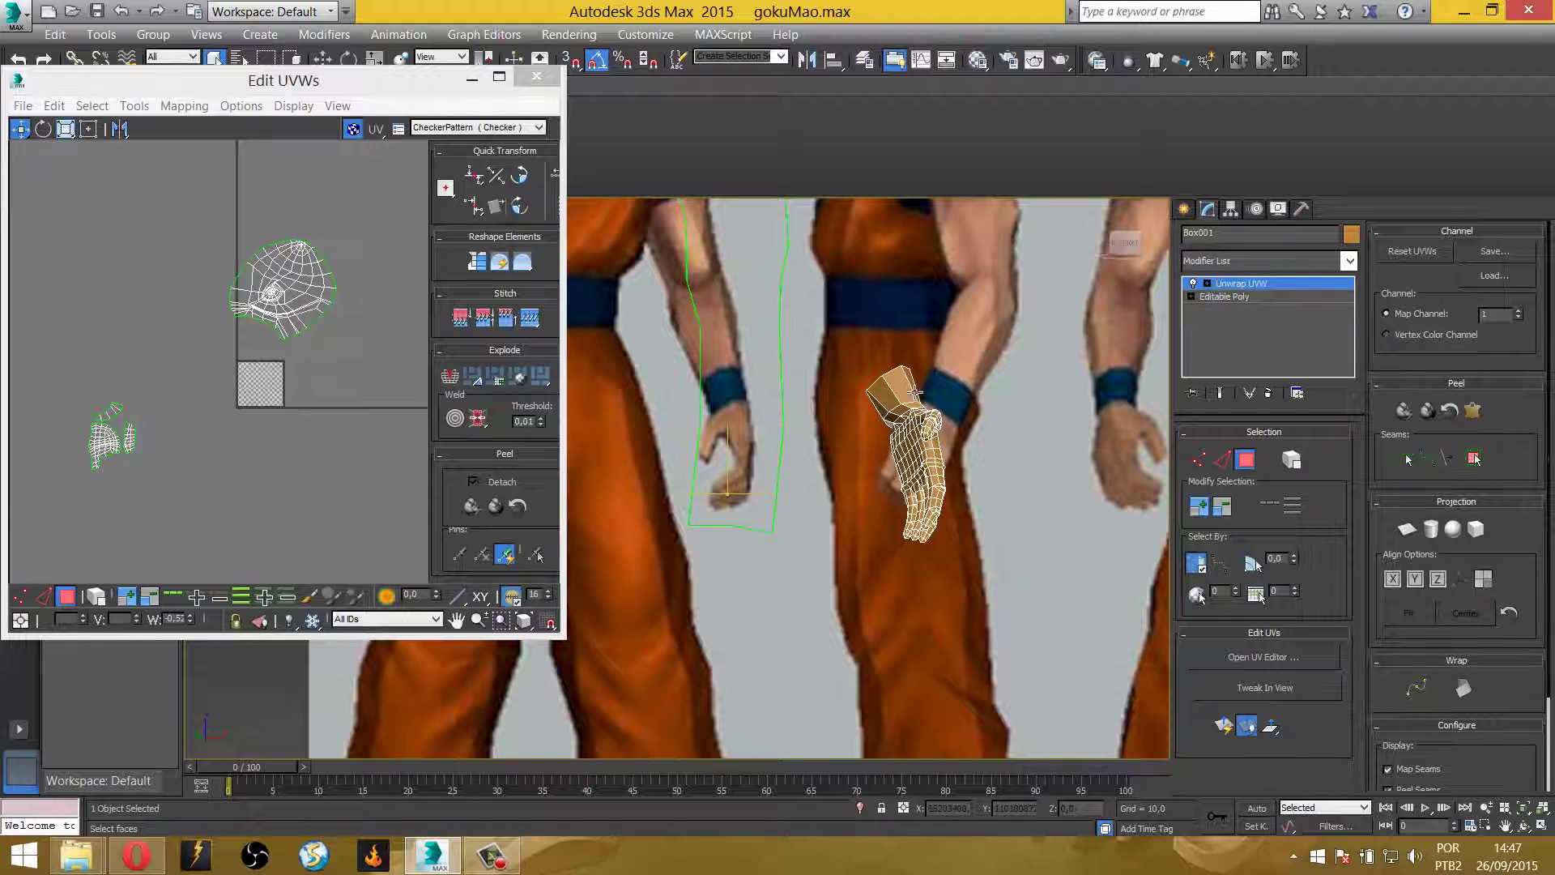
Enable Point-to-Point Seams and orbit the view around to the palm
scroll(914, 392, up, 3)
scroll(903, 469, up, 3)
scroll(897, 549, up, 3)
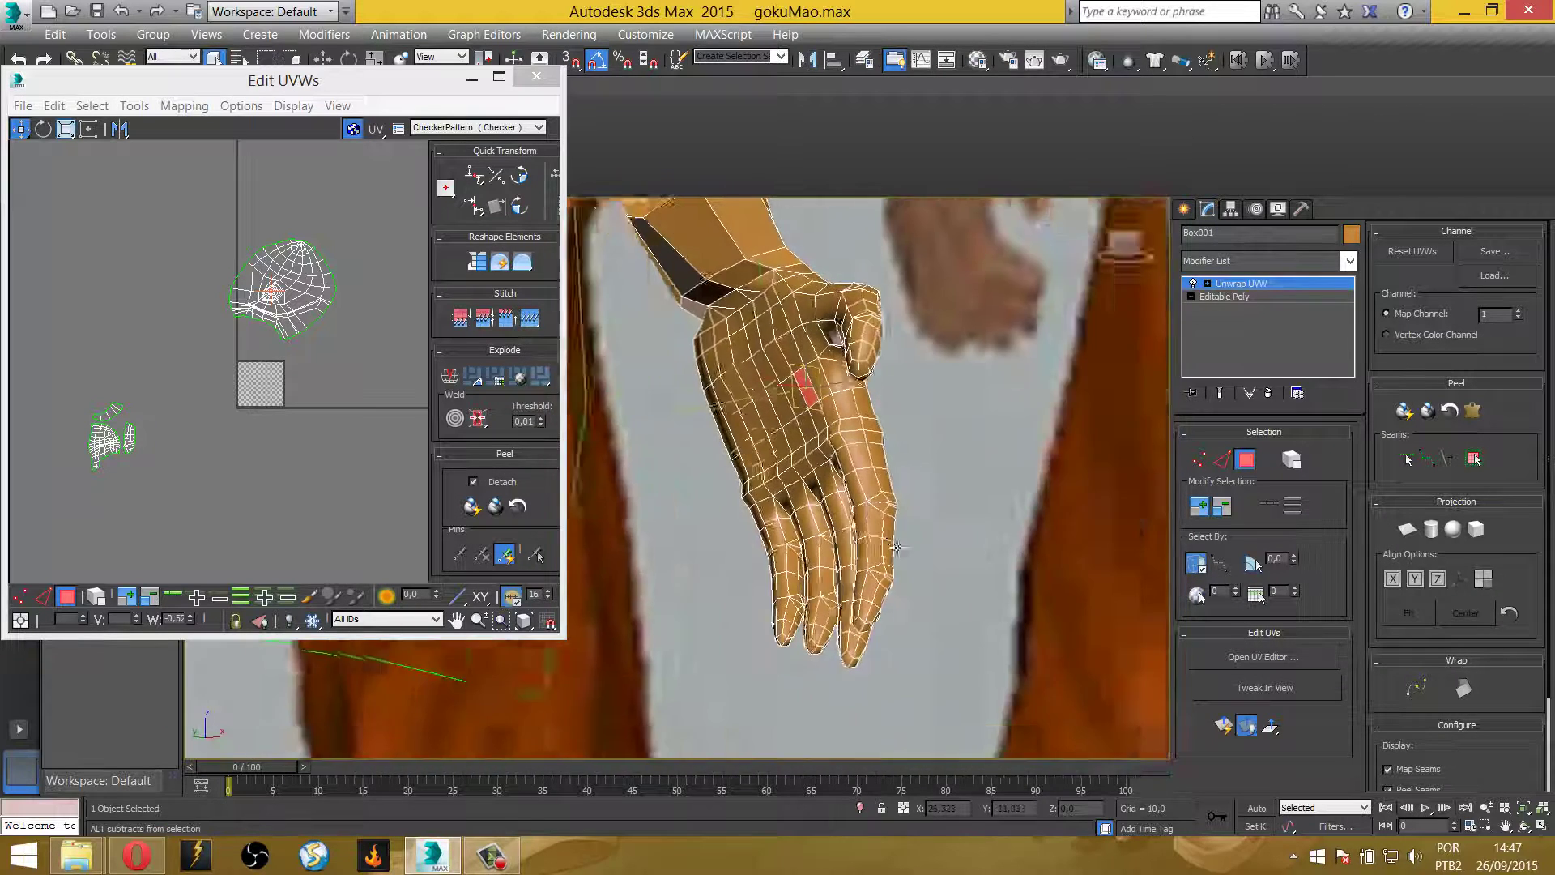
alt+middle_drag(896, 549, 1337, 464)
click(1427, 459)
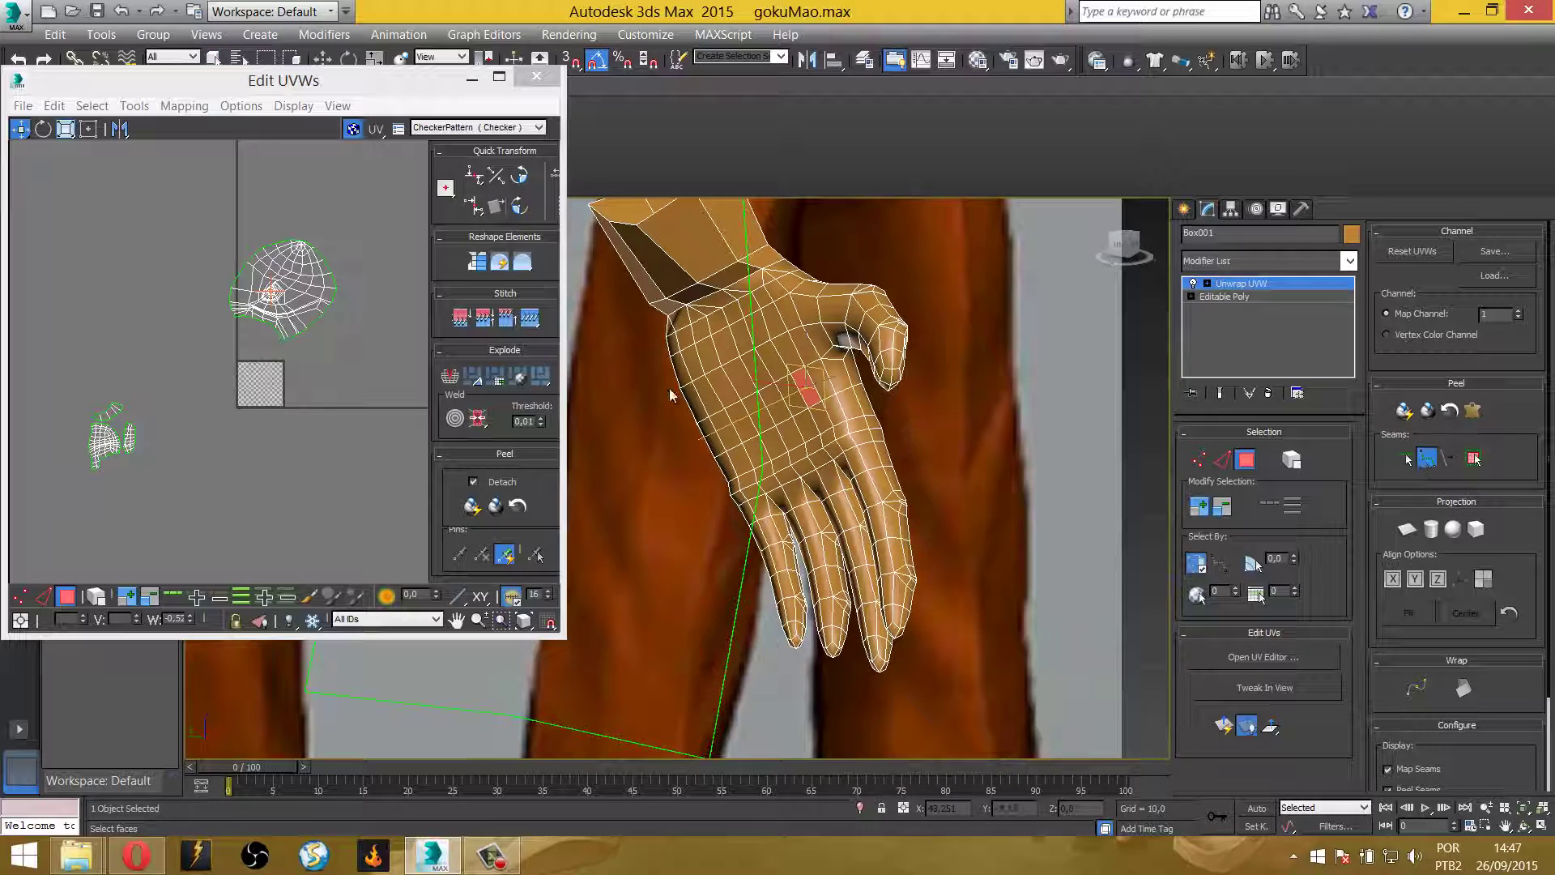
mouse_move(657, 384)
alt+middle_down()
mouse_move(758, 406)
mouse_move(735, 421)
alt+middle_up()
scroll(729, 418, up, 2)
scroll(711, 429, up, 2)
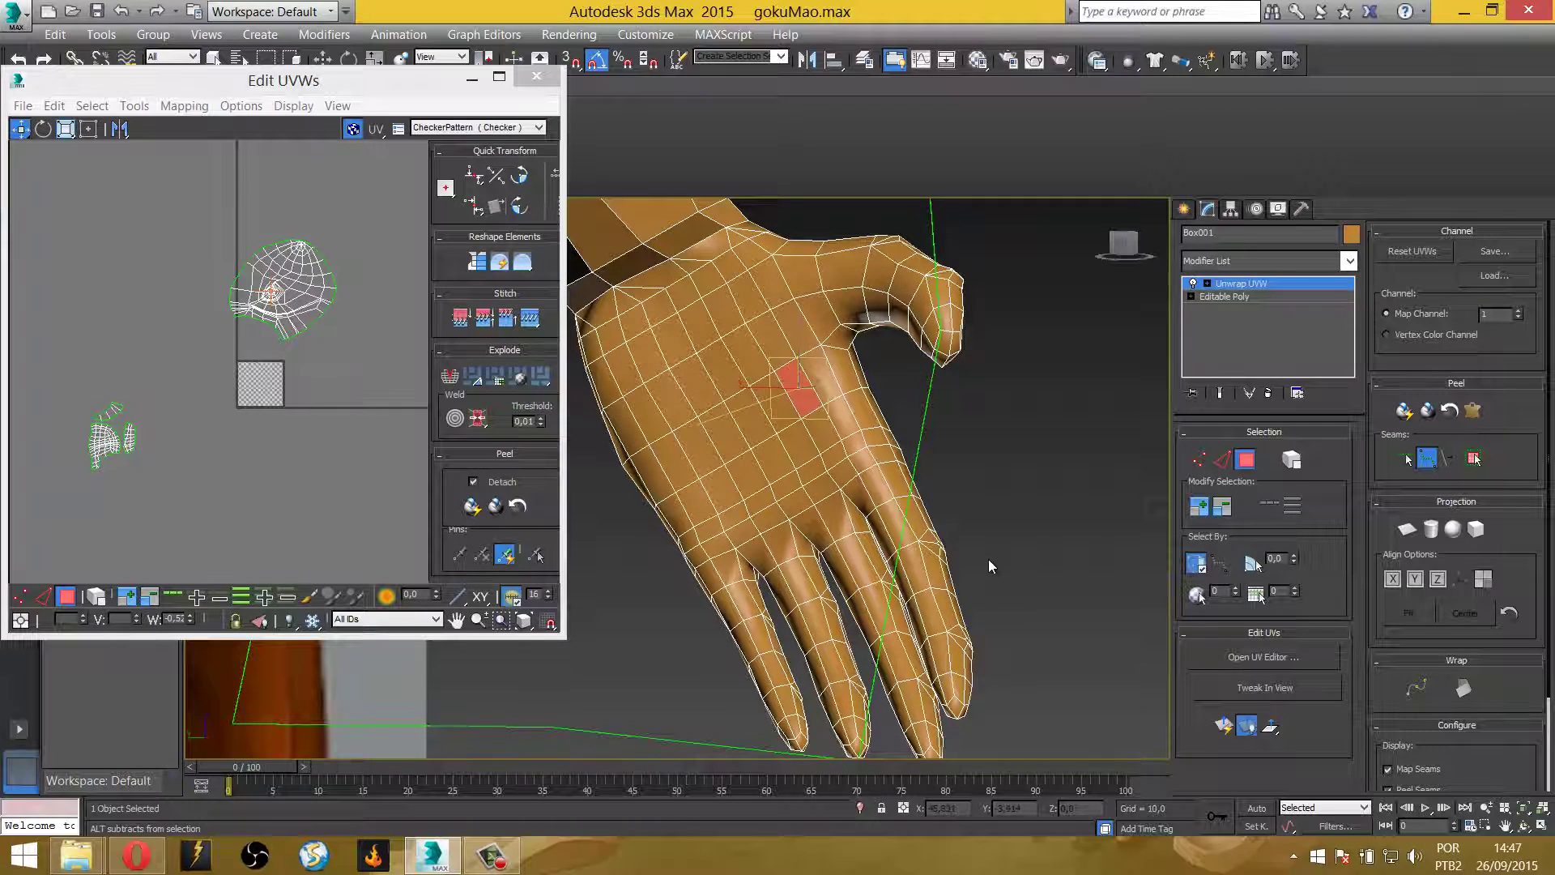
scroll(988, 559, down, 3)
mouse_move(988, 559)
alt+middle_down()
mouse_move(687, 522)
mouse_move(1092, 290)
alt+middle_up()
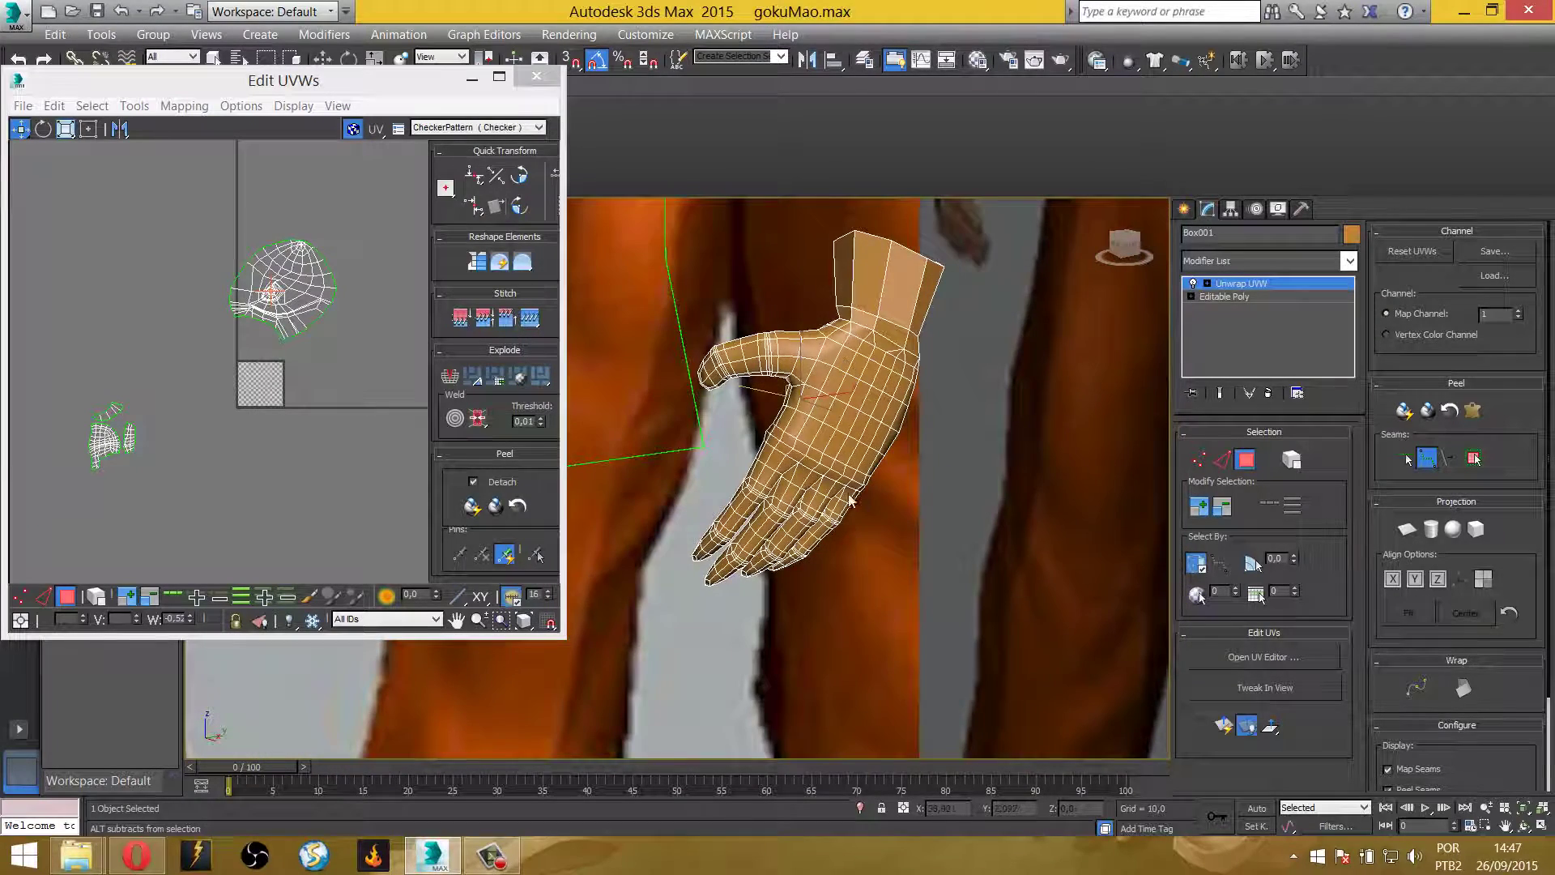
mouse_move(854, 503)
alt+middle_down()
mouse_move(802, 419)
mouse_move(682, 463)
mouse_move(745, 503)
mouse_move(731, 464)
mouse_move(727, 599)
mouse_move(731, 575)
mouse_move(676, 601)
alt+middle_up()
scroll(745, 503, up, 5)
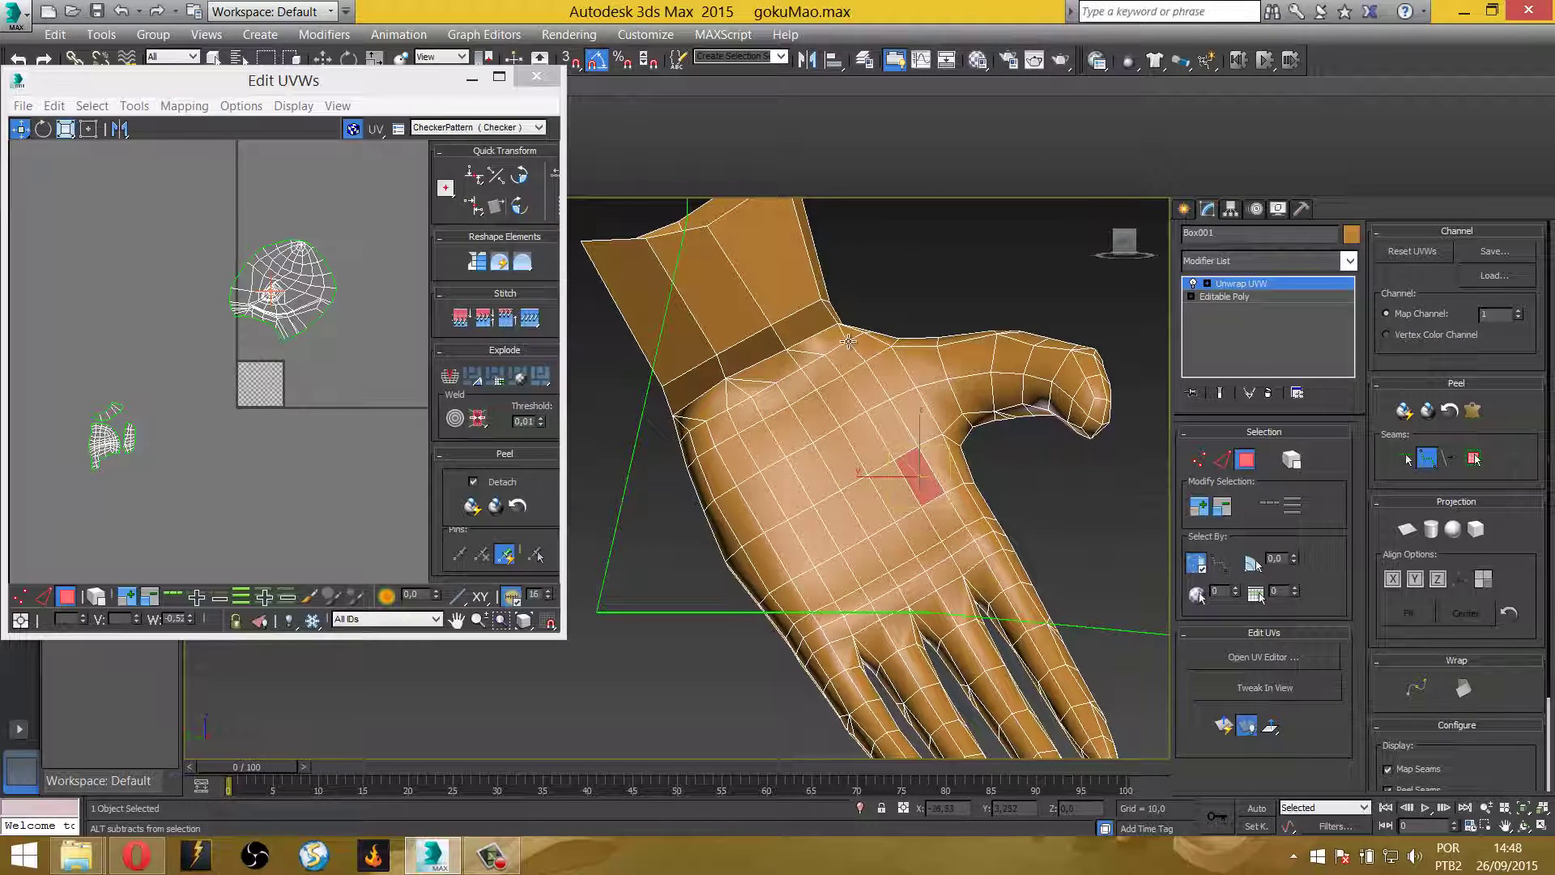
Draw a point-to-point seam from a wrist vertex along the palm edge
scroll(794, 365, up, 2)
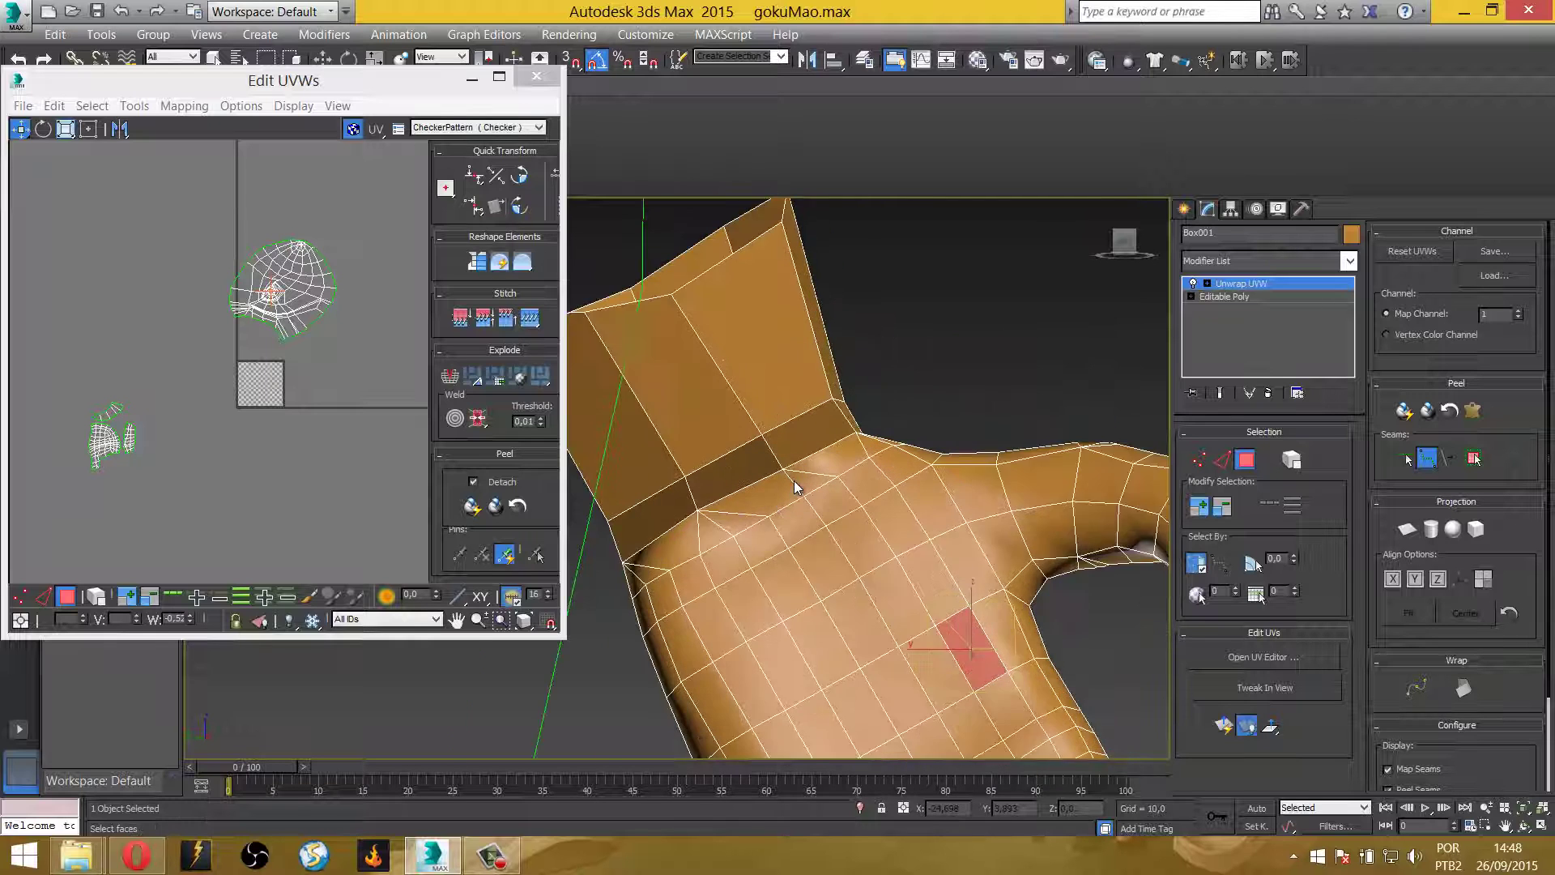
scroll(794, 480, up, 2)
scroll(1019, 394, up, 3)
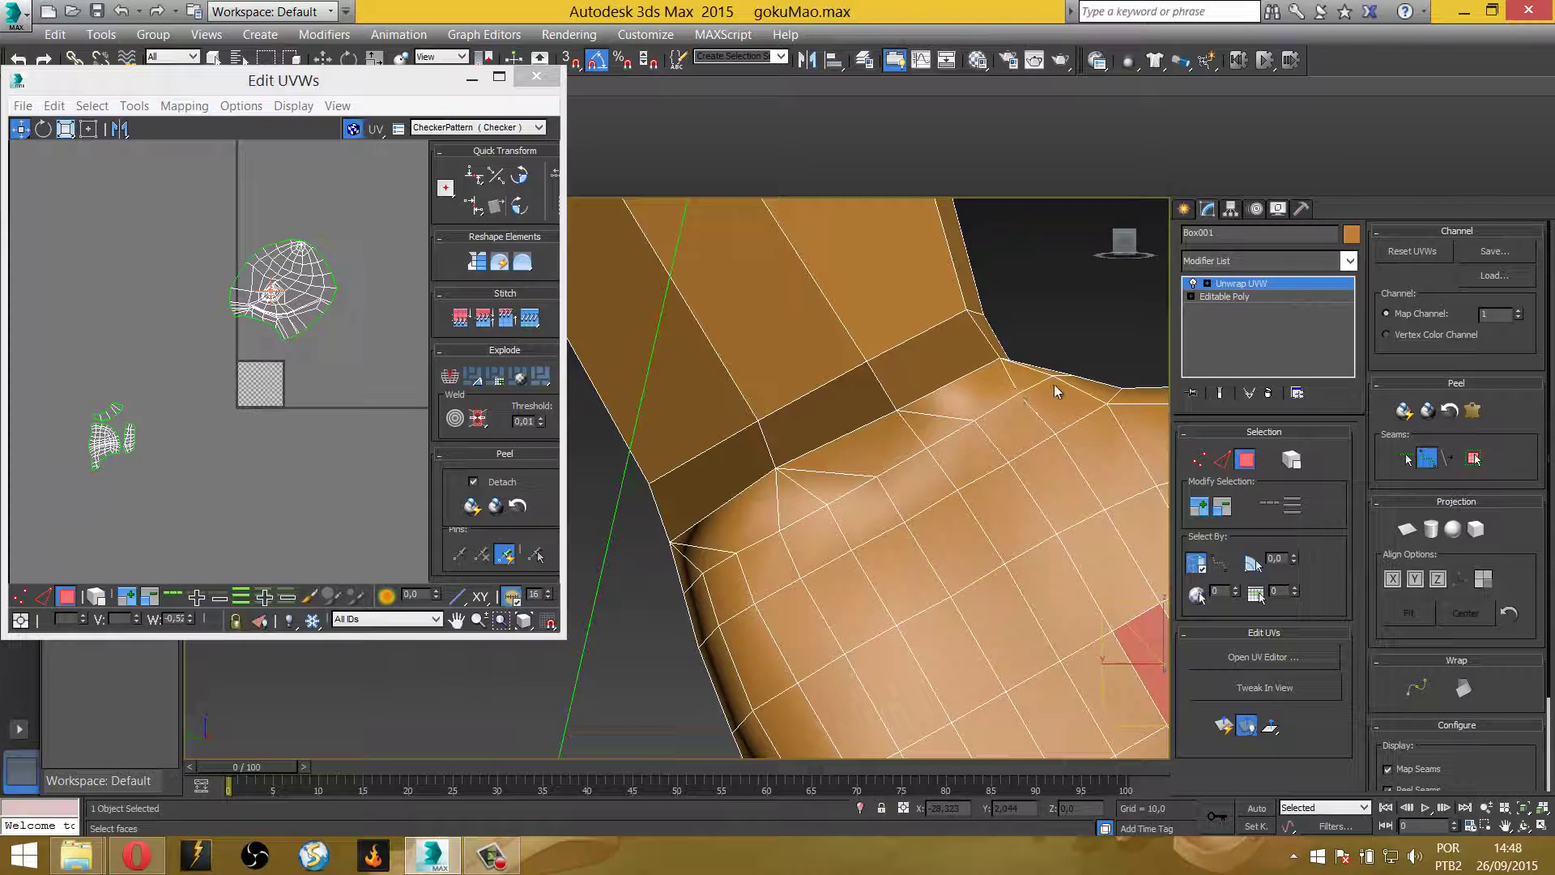
click(1430, 460)
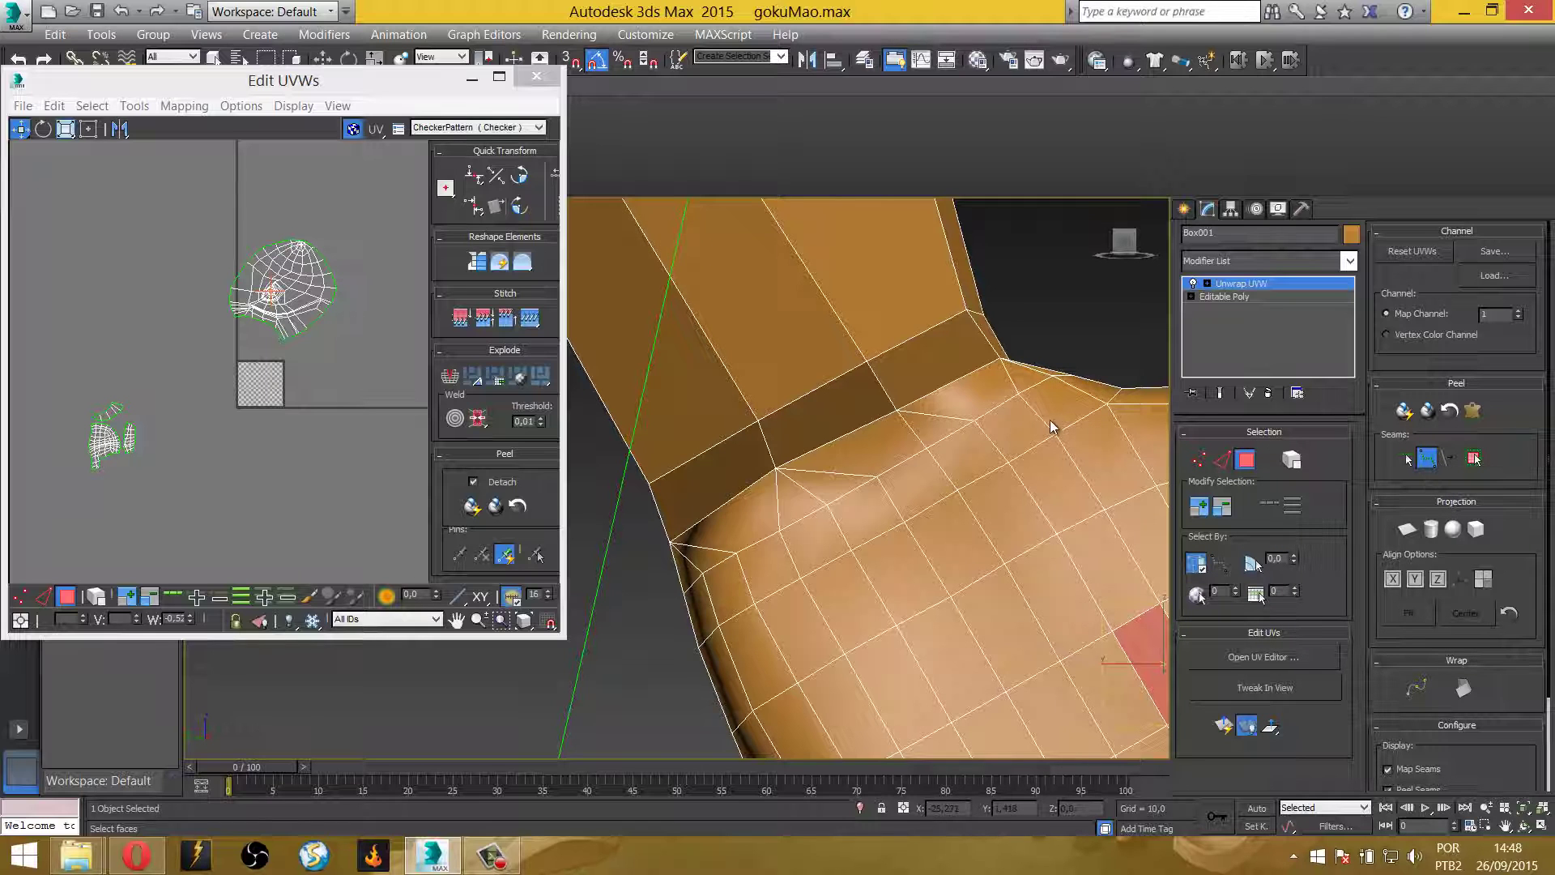
click(1053, 374)
mouse_move(708, 595)
middle_down()
mouse_move(1051, 465)
mouse_move(1007, 486)
mouse_move(1078, 555)
middle_up()
scroll(1078, 556, up, 5)
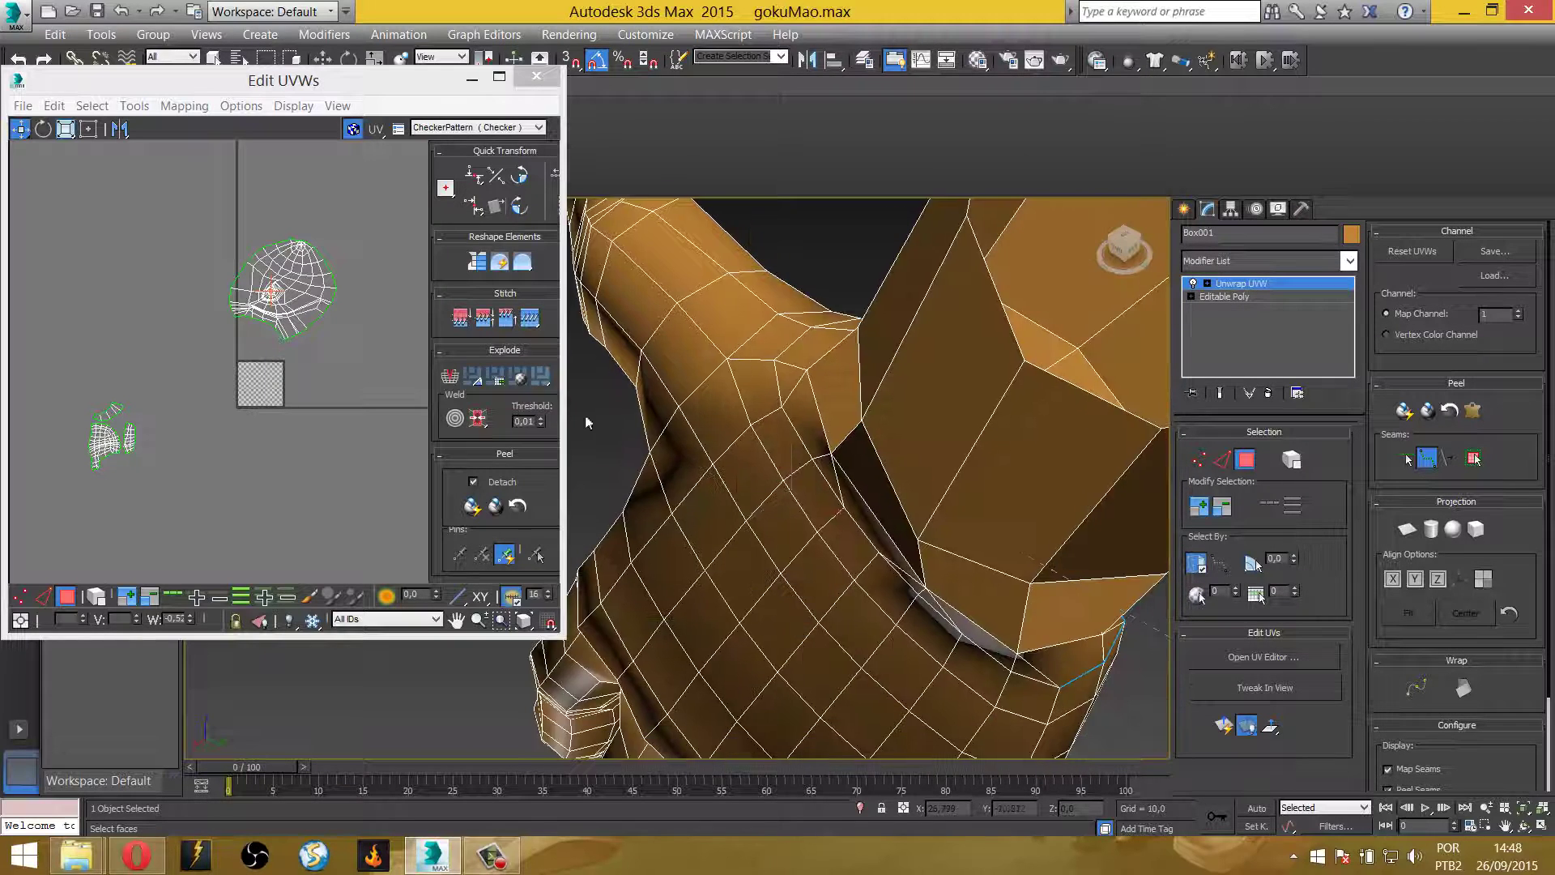
alt+middle_drag(886, 577, 912, 468)
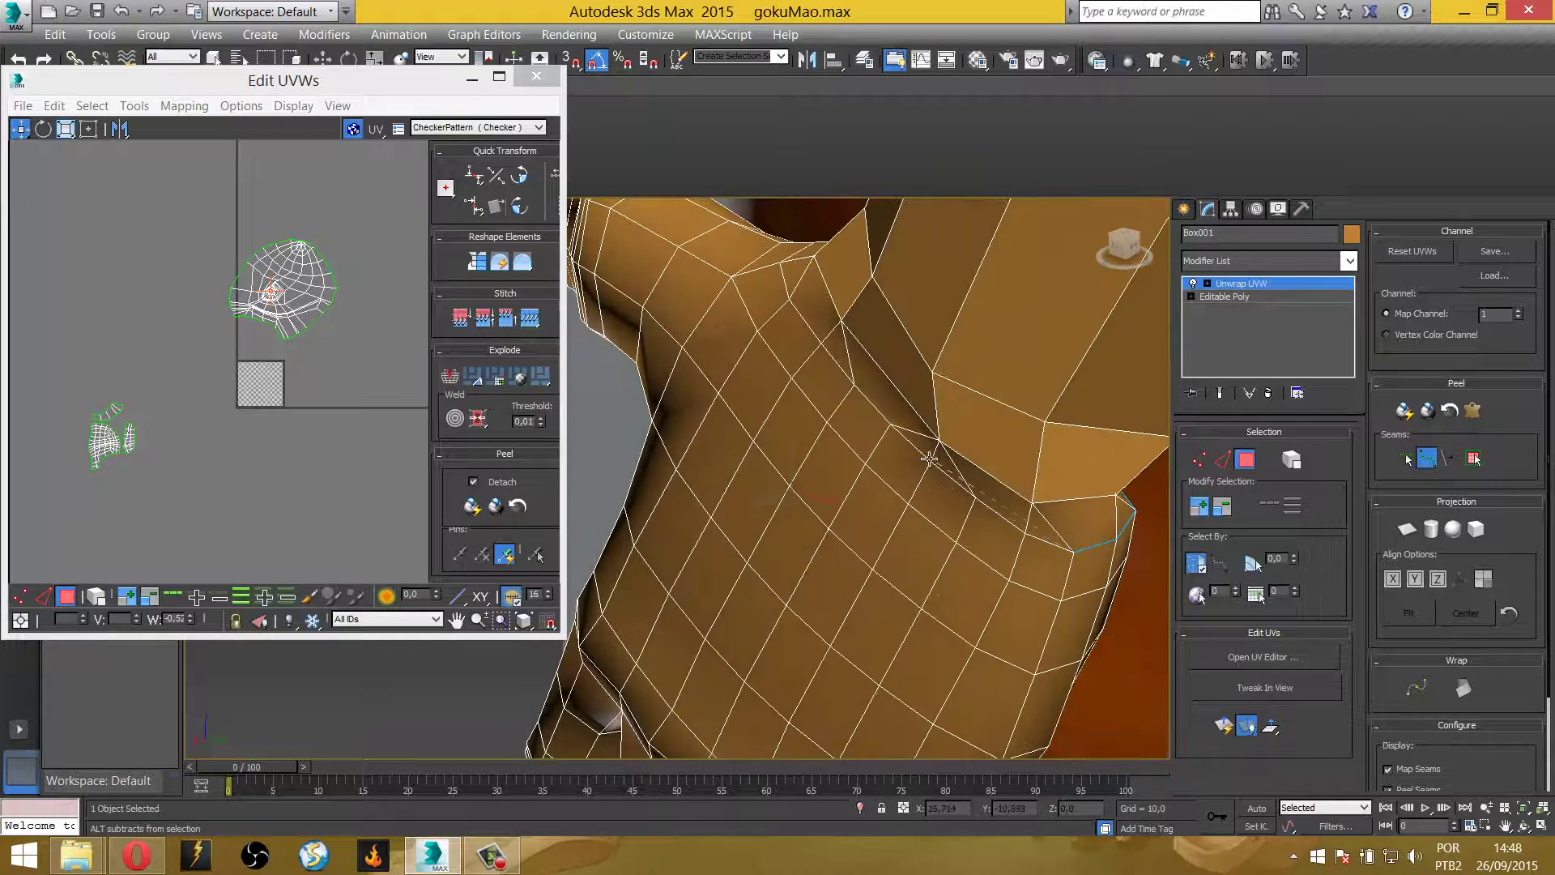
click(930, 458)
click(821, 342)
alt+middle_drag(778, 261, 663, 307)
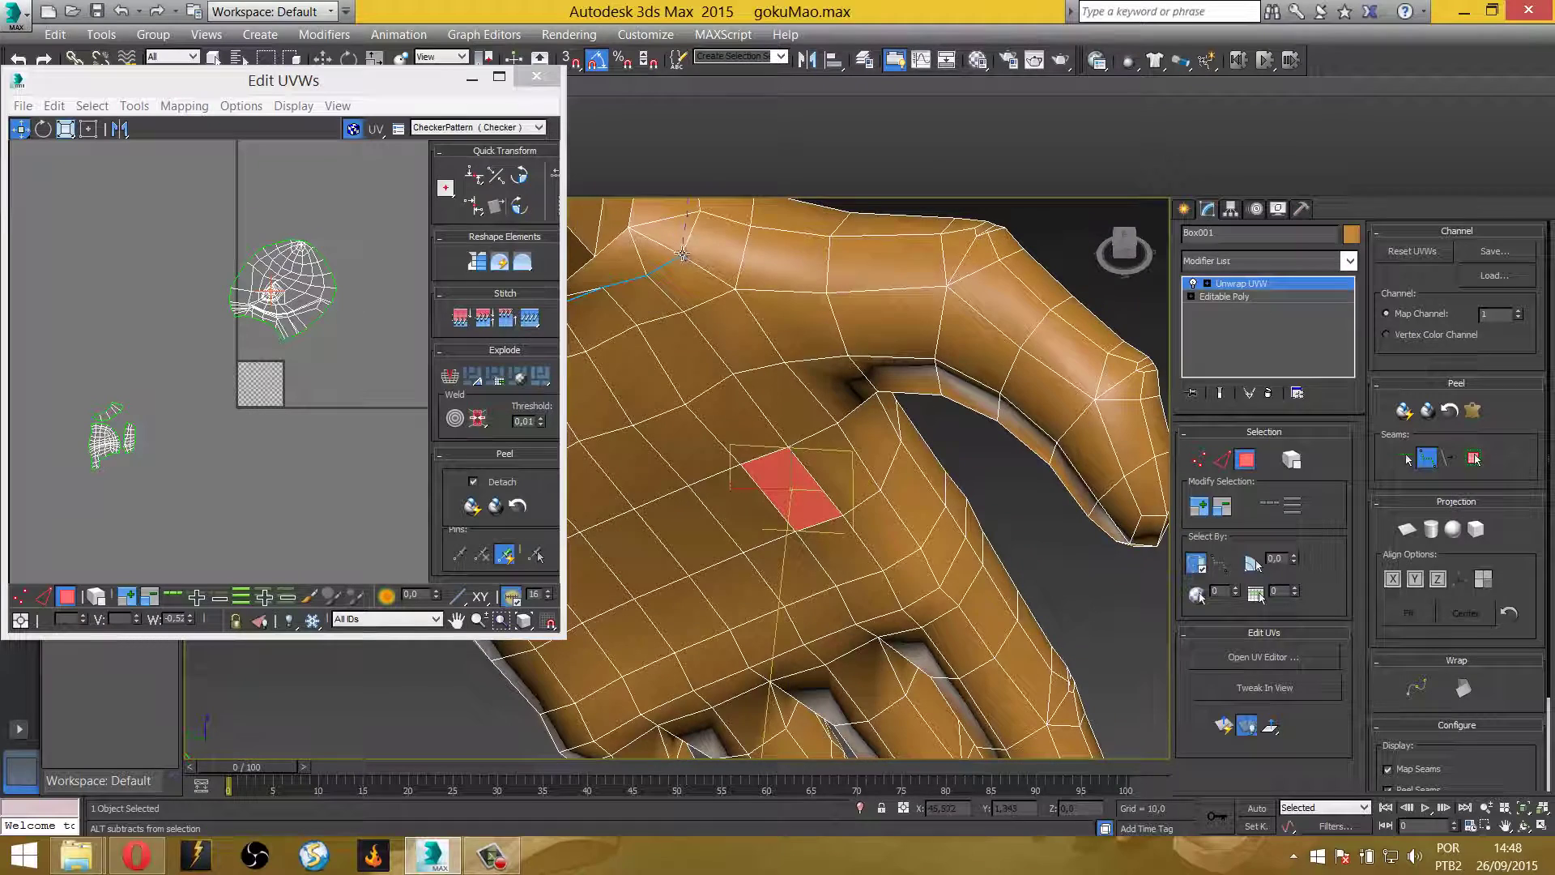
mouse_move(713, 419)
middle_down()
mouse_move(781, 515)
mouse_move(862, 481)
middle_up()
scroll(734, 568, down, 2)
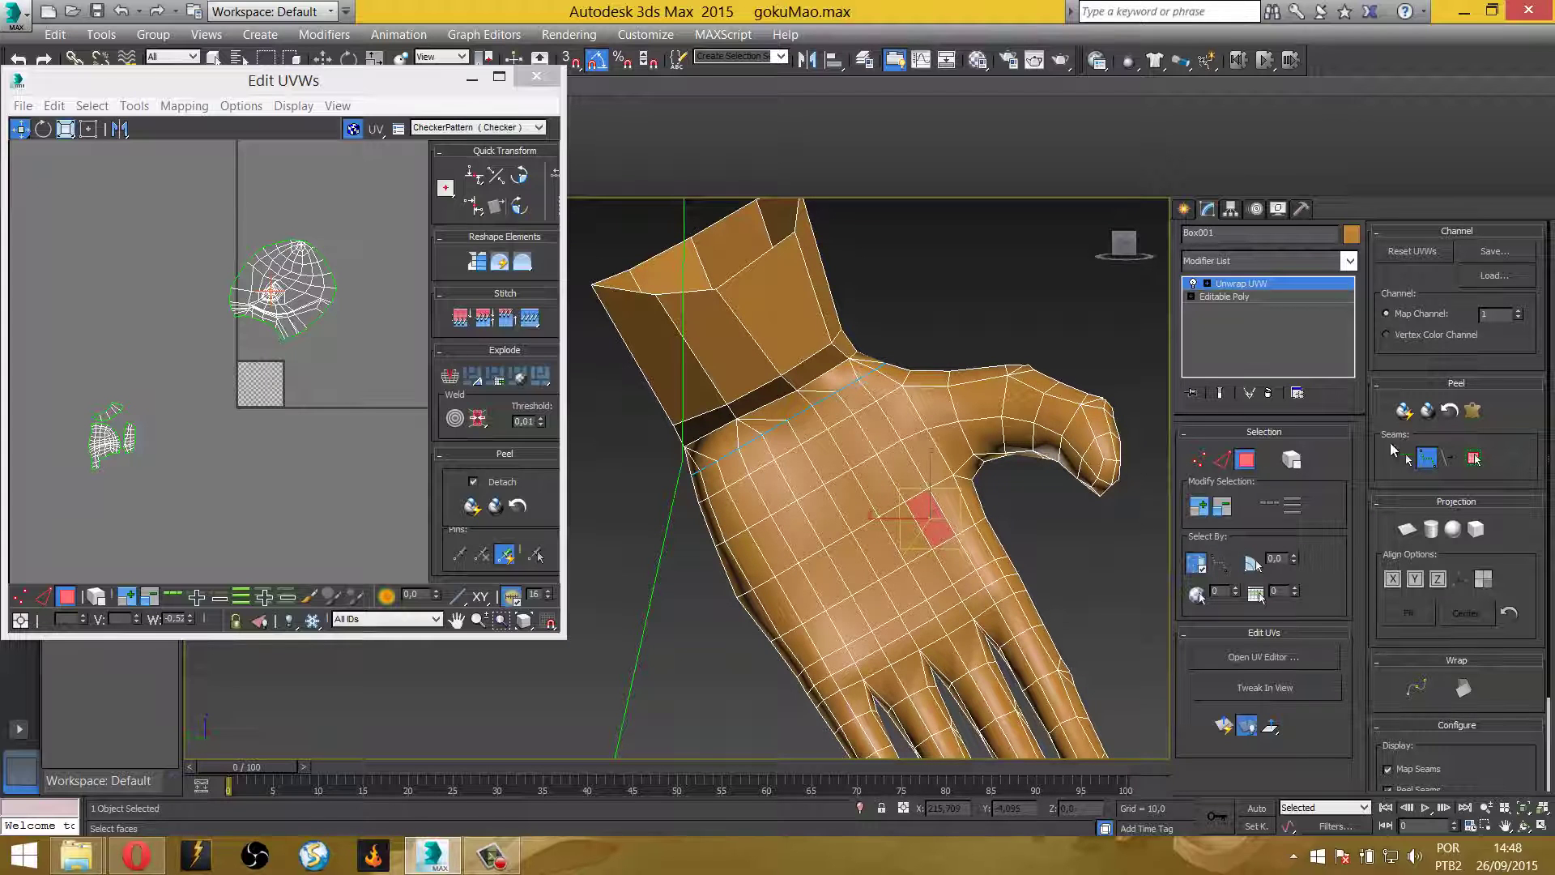
Pick palm and wrist-cuff faces while orbiting around the wrist to check the seam
click(861, 518)
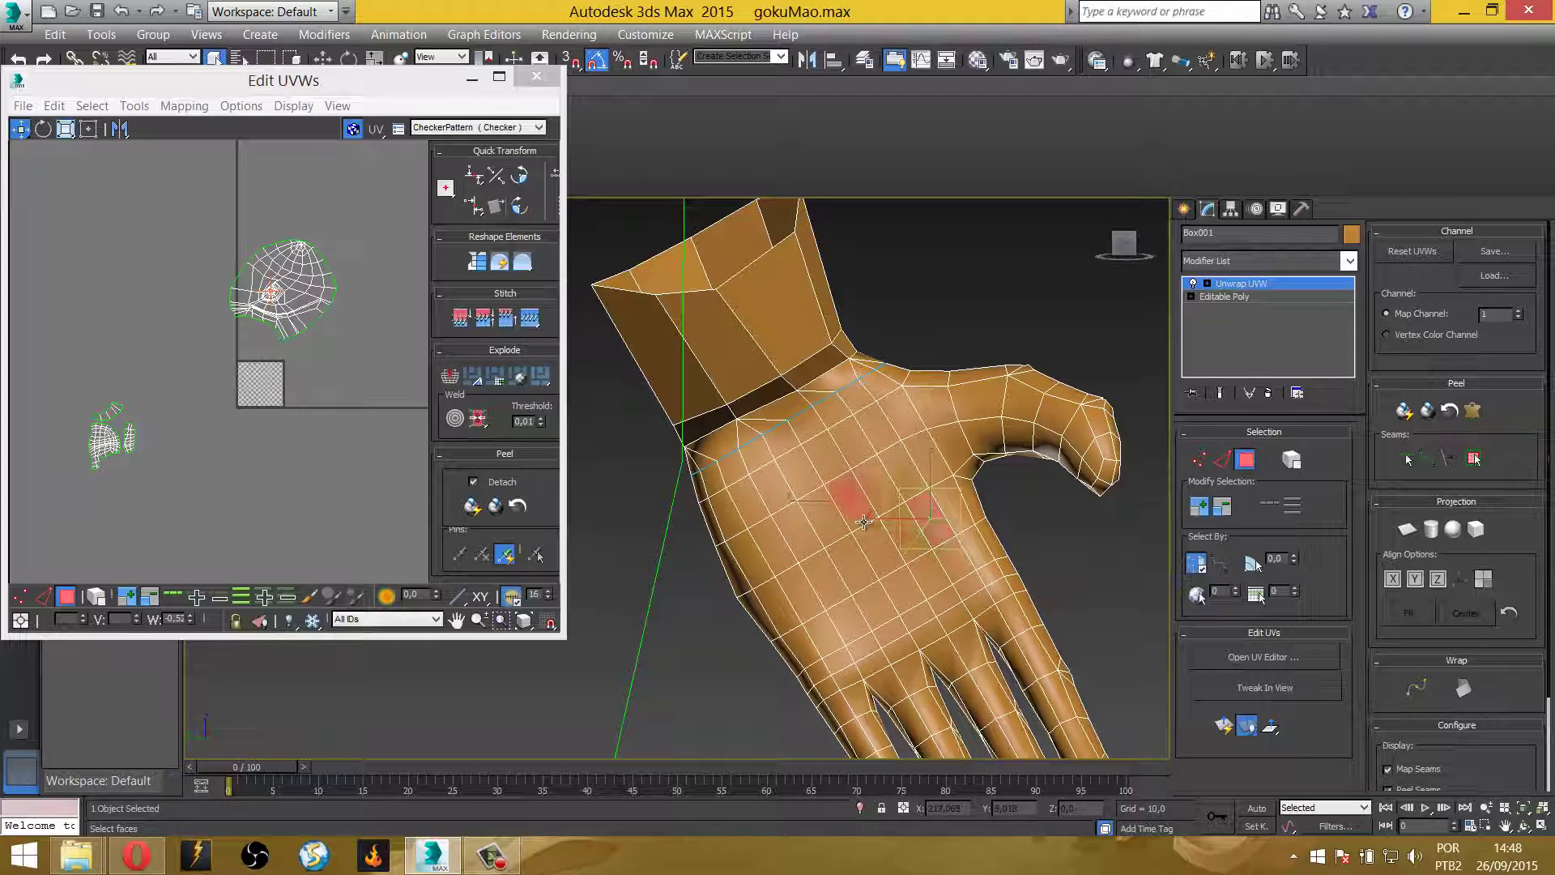
click(940, 593)
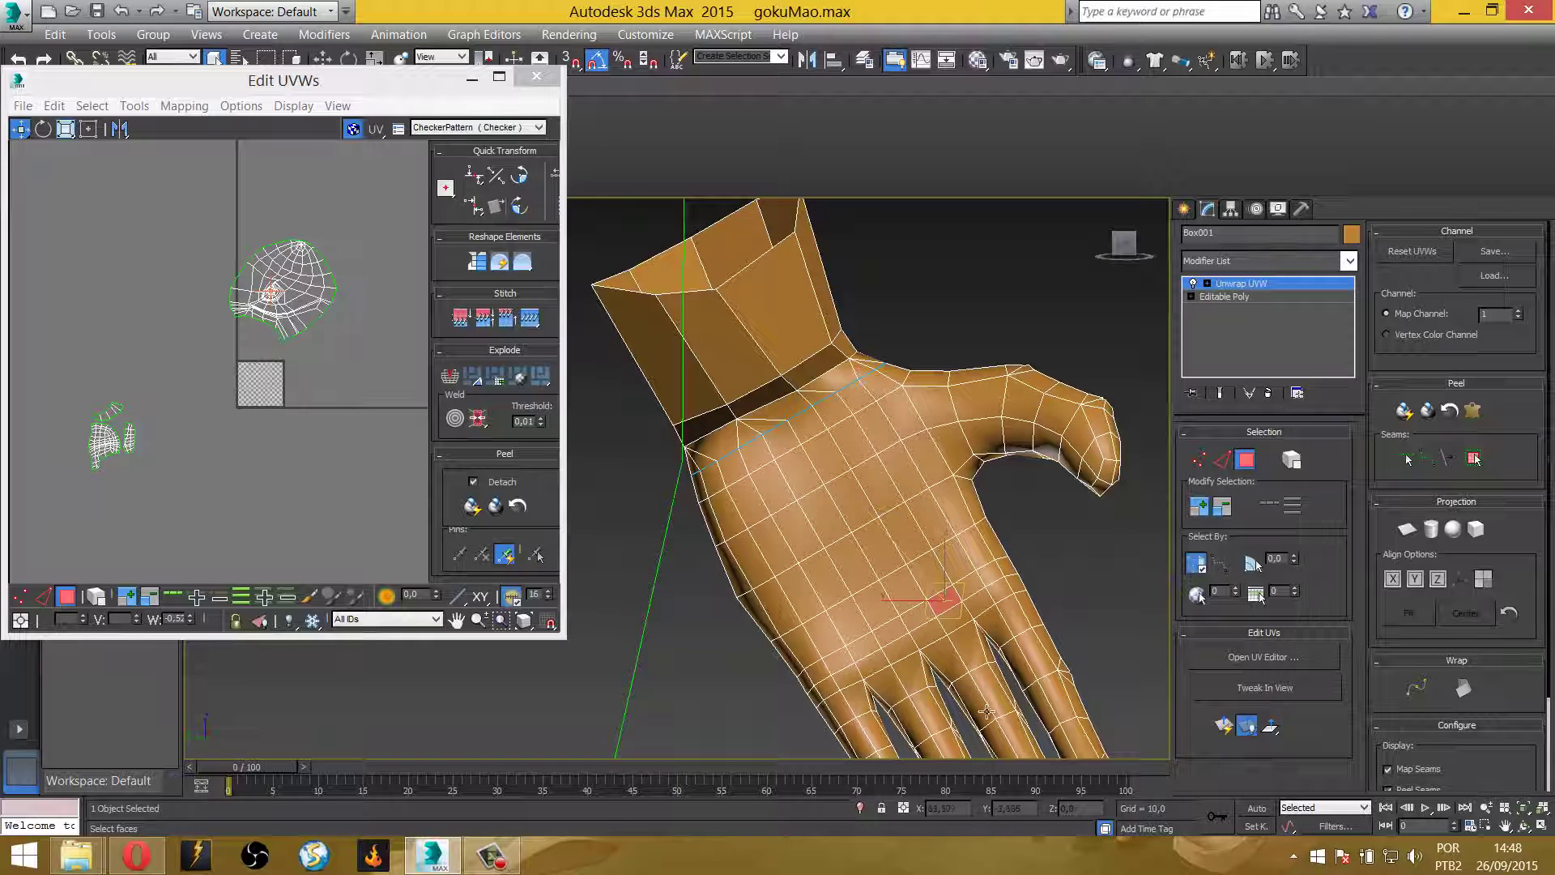
mouse_move(823, 232)
middle_down()
mouse_move(846, 484)
mouse_move(778, 513)
mouse_move(823, 656)
mouse_move(937, 625)
mouse_move(802, 484)
mouse_move(928, 600)
middle_up()
scroll(846, 483, up, 3)
scroll(846, 483, up, 3)
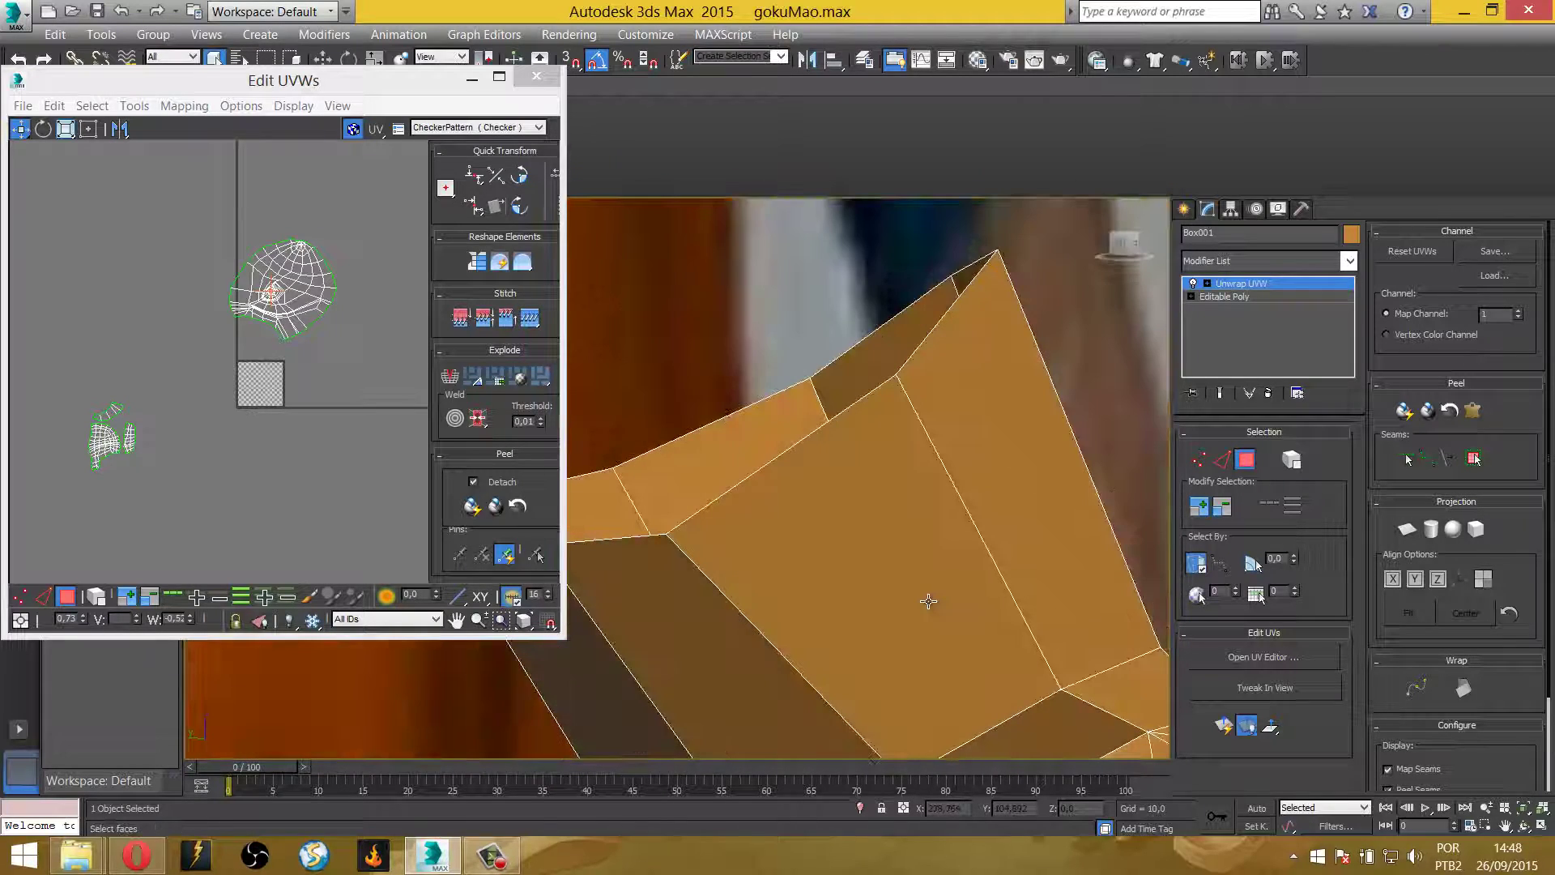
click(928, 600)
scroll(989, 410, down, 5)
mouse_move(989, 410)
alt+middle_down()
mouse_move(650, 321)
mouse_move(1009, 273)
alt+middle_up()
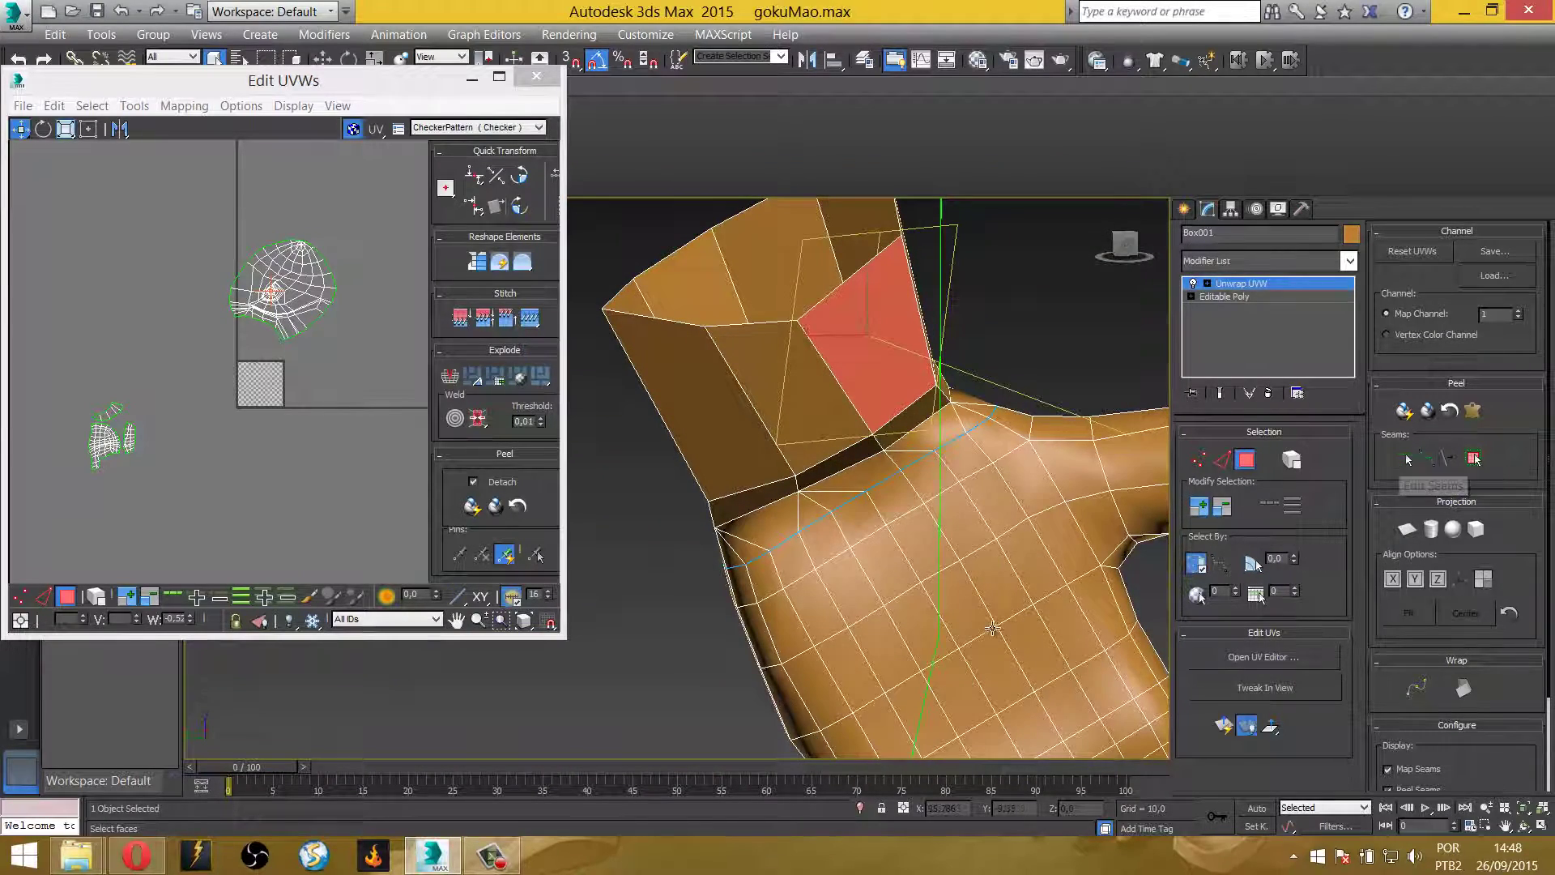
click(962, 609)
mouse_move(962, 609)
alt+middle_down()
mouse_move(771, 389)
mouse_move(972, 510)
mouse_move(713, 400)
alt+middle_up()
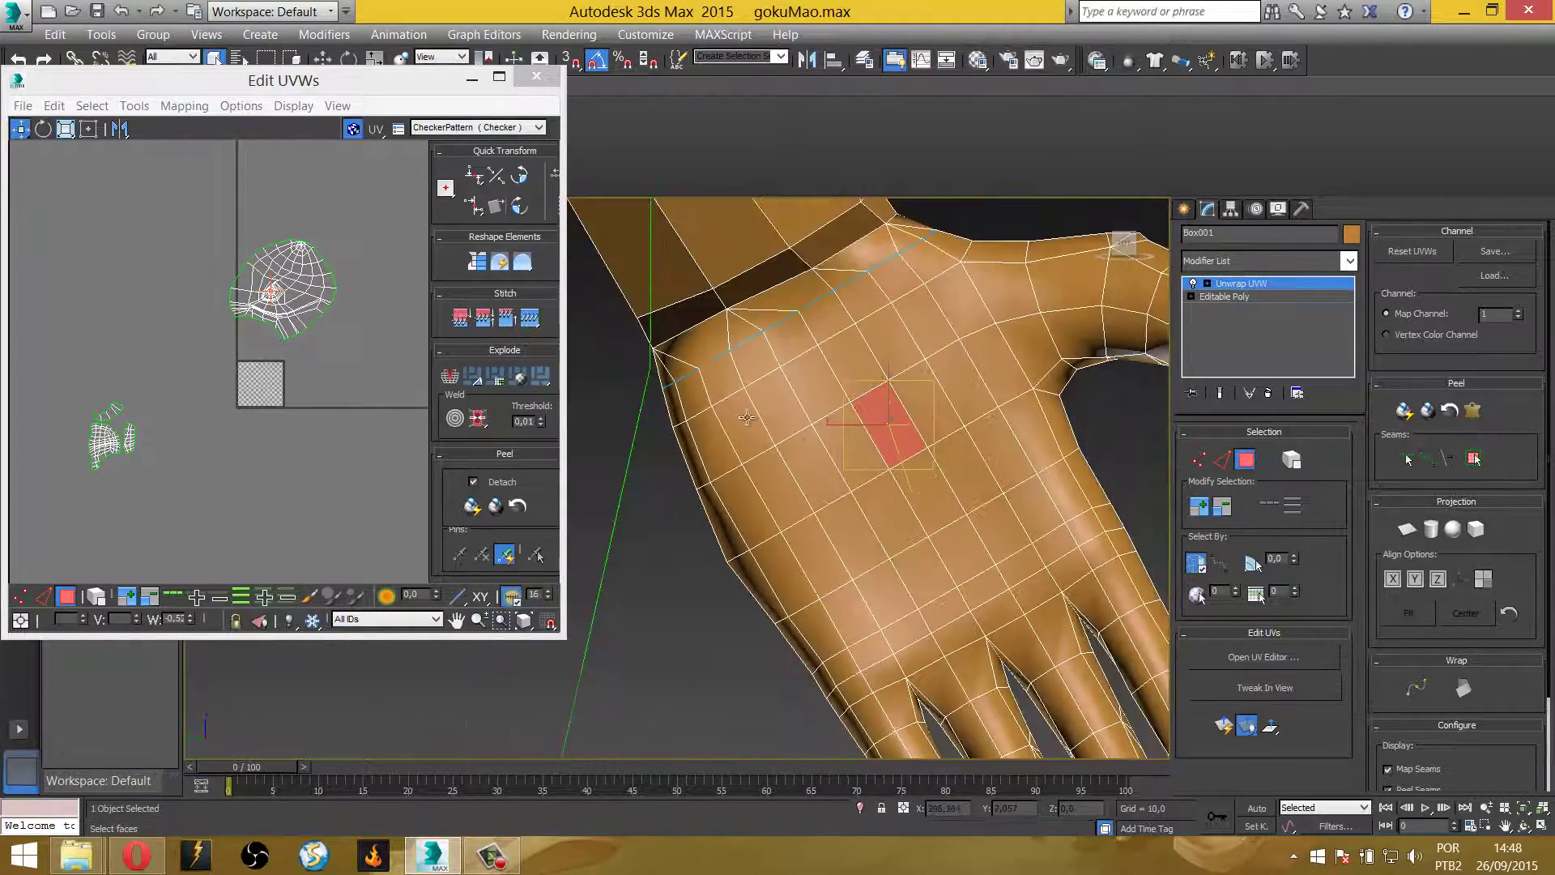
scroll(711, 398, down, 2)
scroll(693, 392, down, 2)
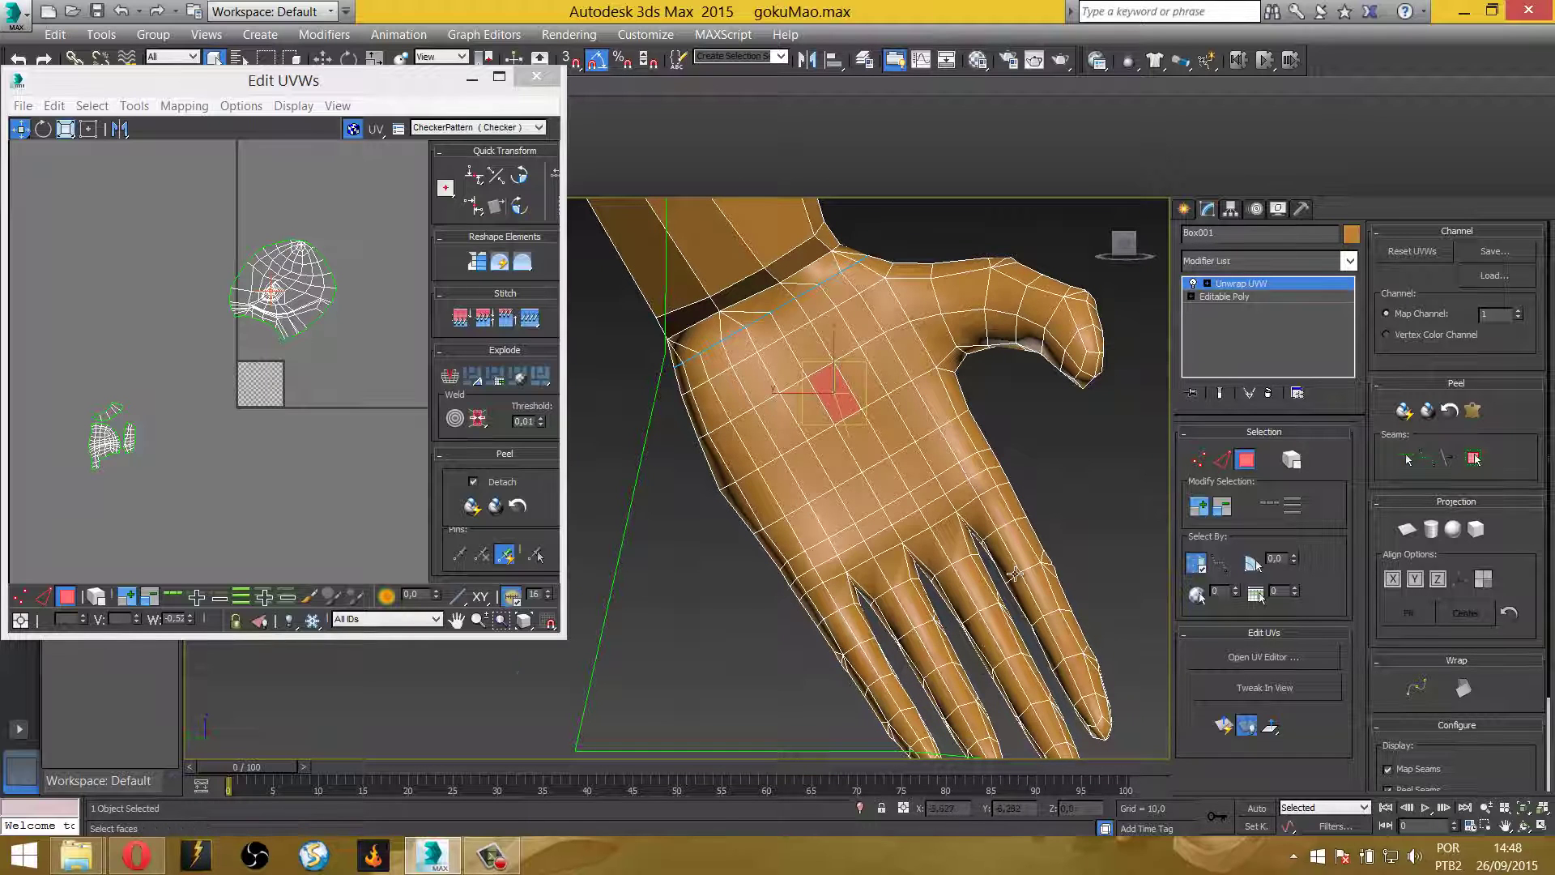
mouse_move(1015, 574)
alt+middle_down()
mouse_move(838, 466)
mouse_move(791, 461)
mouse_move(869, 482)
alt+middle_up()
scroll(792, 461, up, 2)
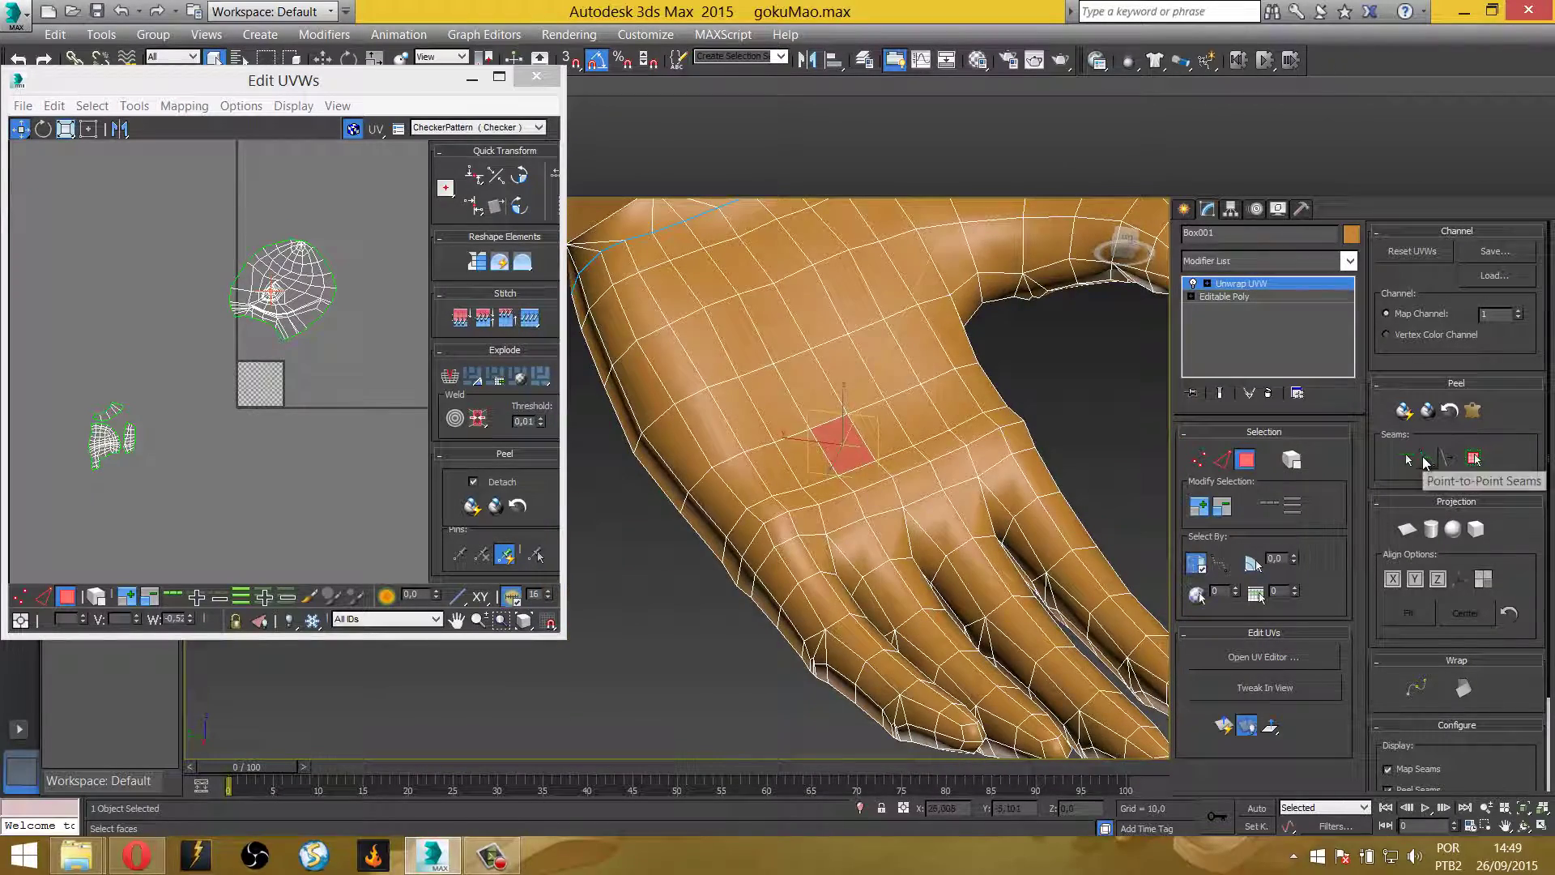
Draw seams down the hand's outer edge and between the fingers to each fingertip
click(1426, 460)
mouse_move(972, 553)
alt+middle_down()
mouse_move(761, 452)
mouse_move(824, 613)
alt+middle_up()
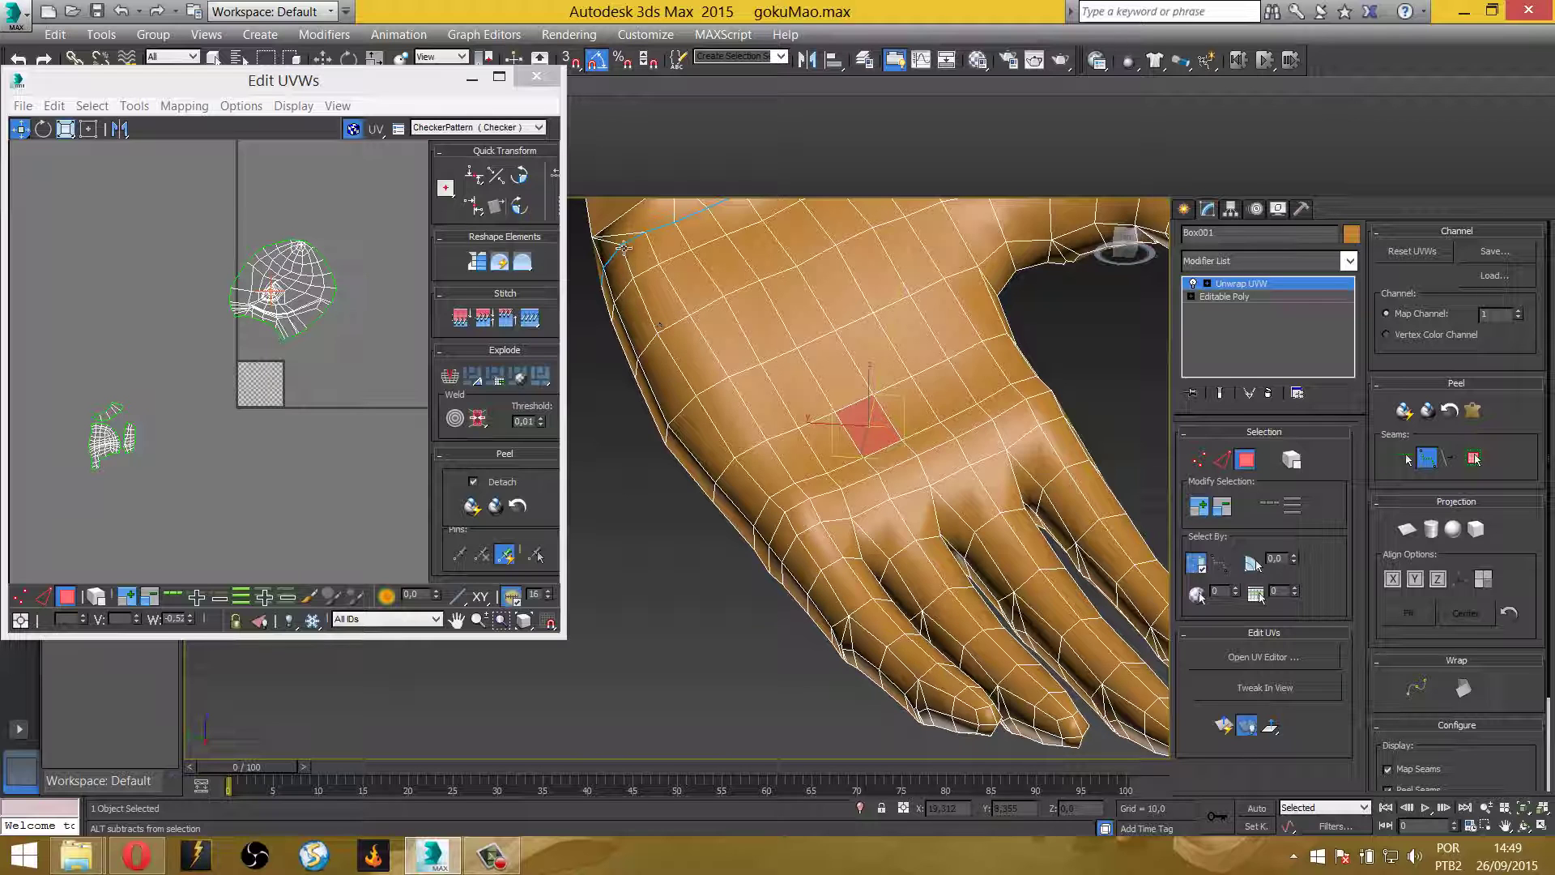
click(768, 496)
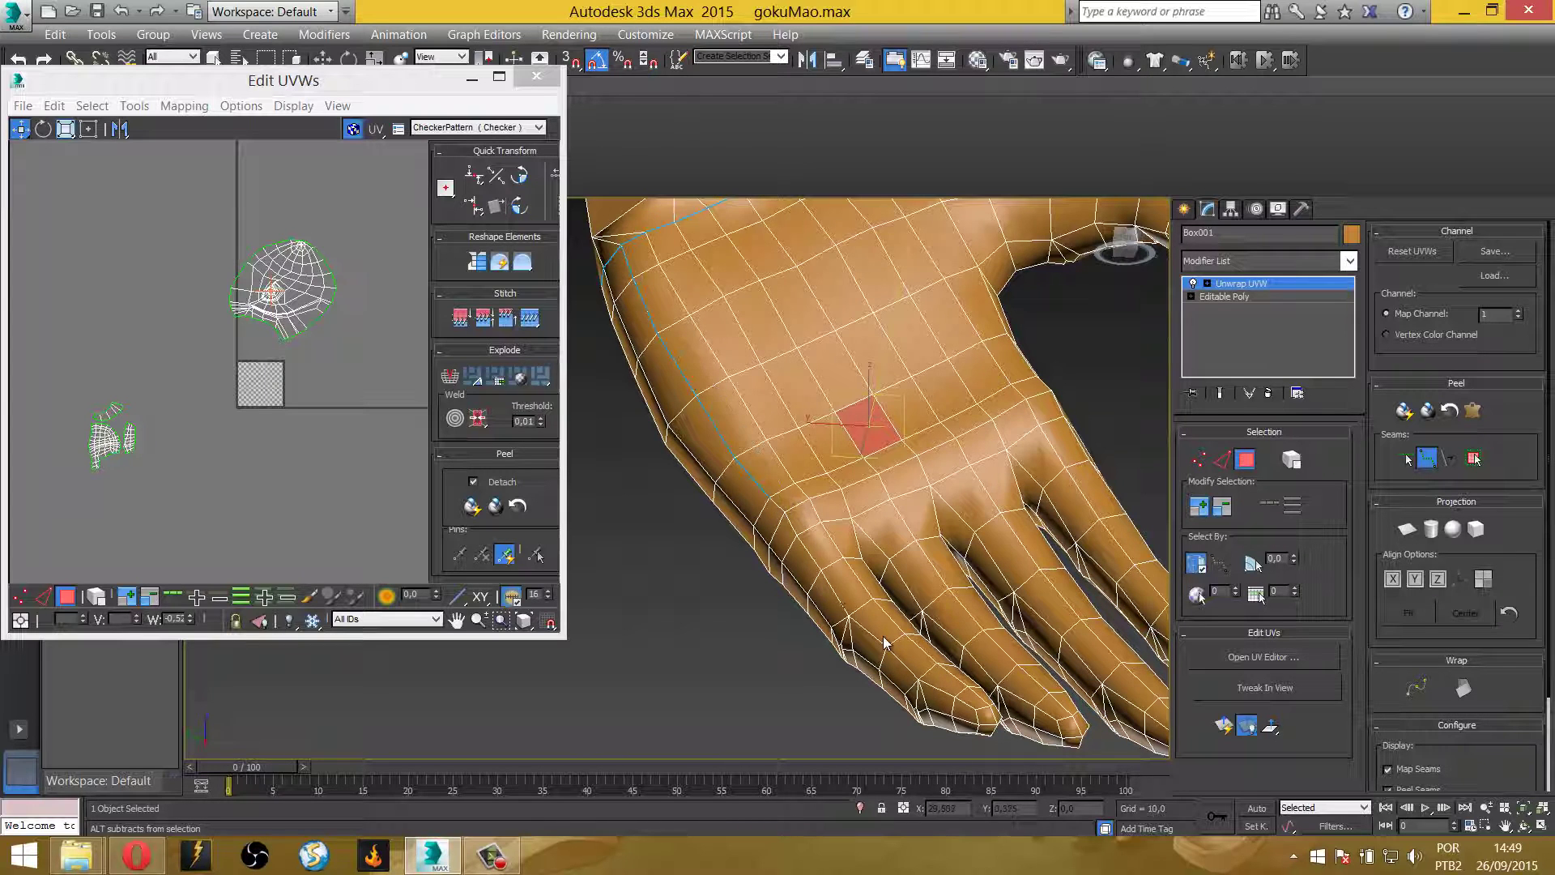
click(920, 679)
middle_drag(848, 628, 798, 571)
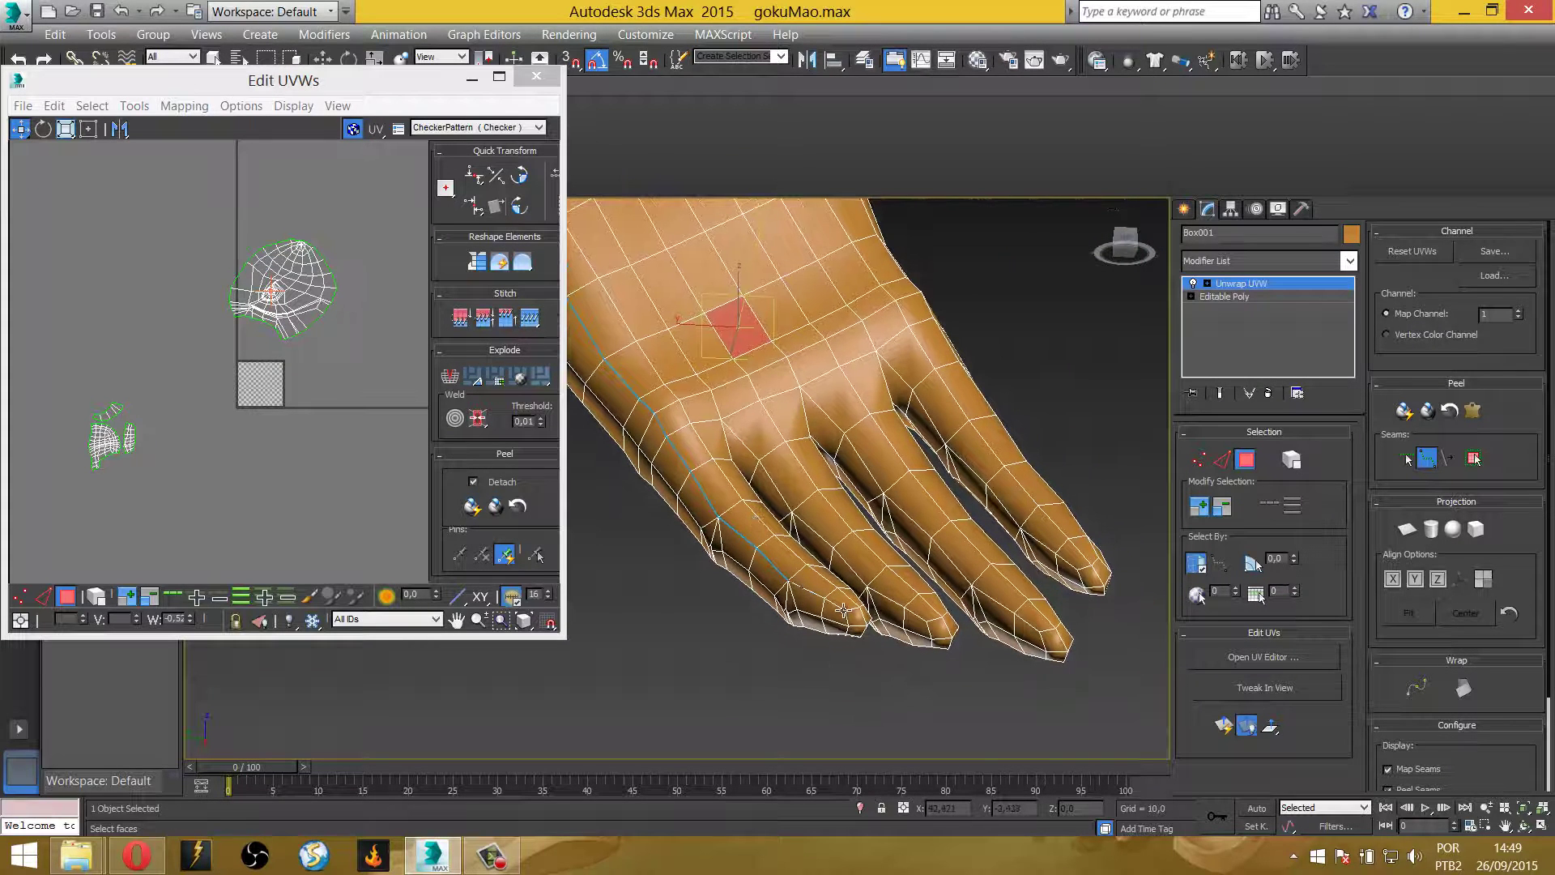
alt+middle_drag(845, 609, 817, 679)
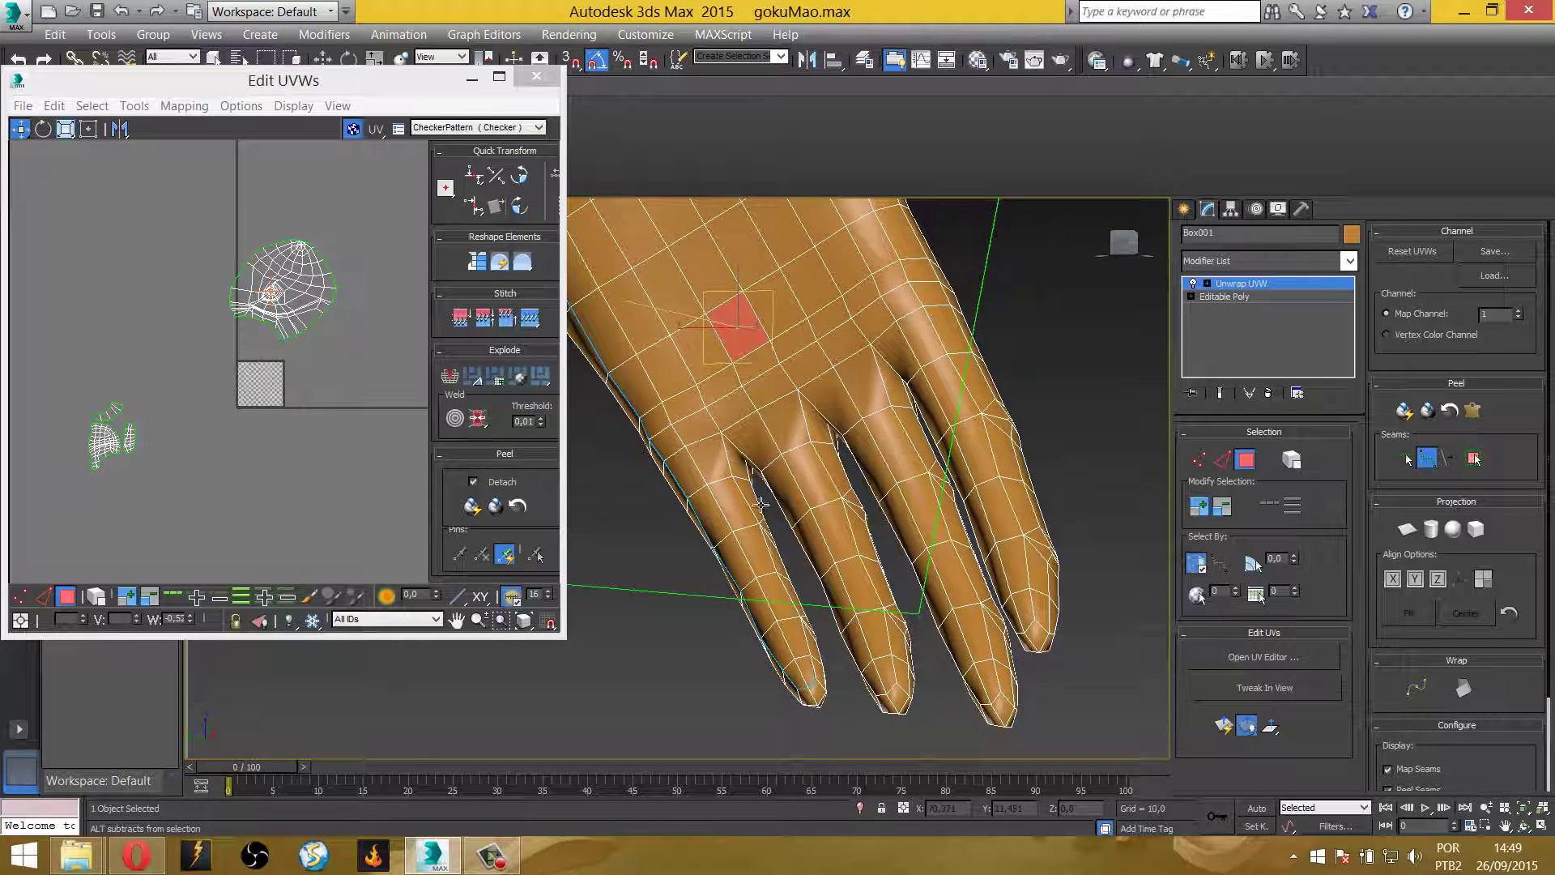
click(761, 471)
click(875, 693)
click(799, 395)
click(839, 436)
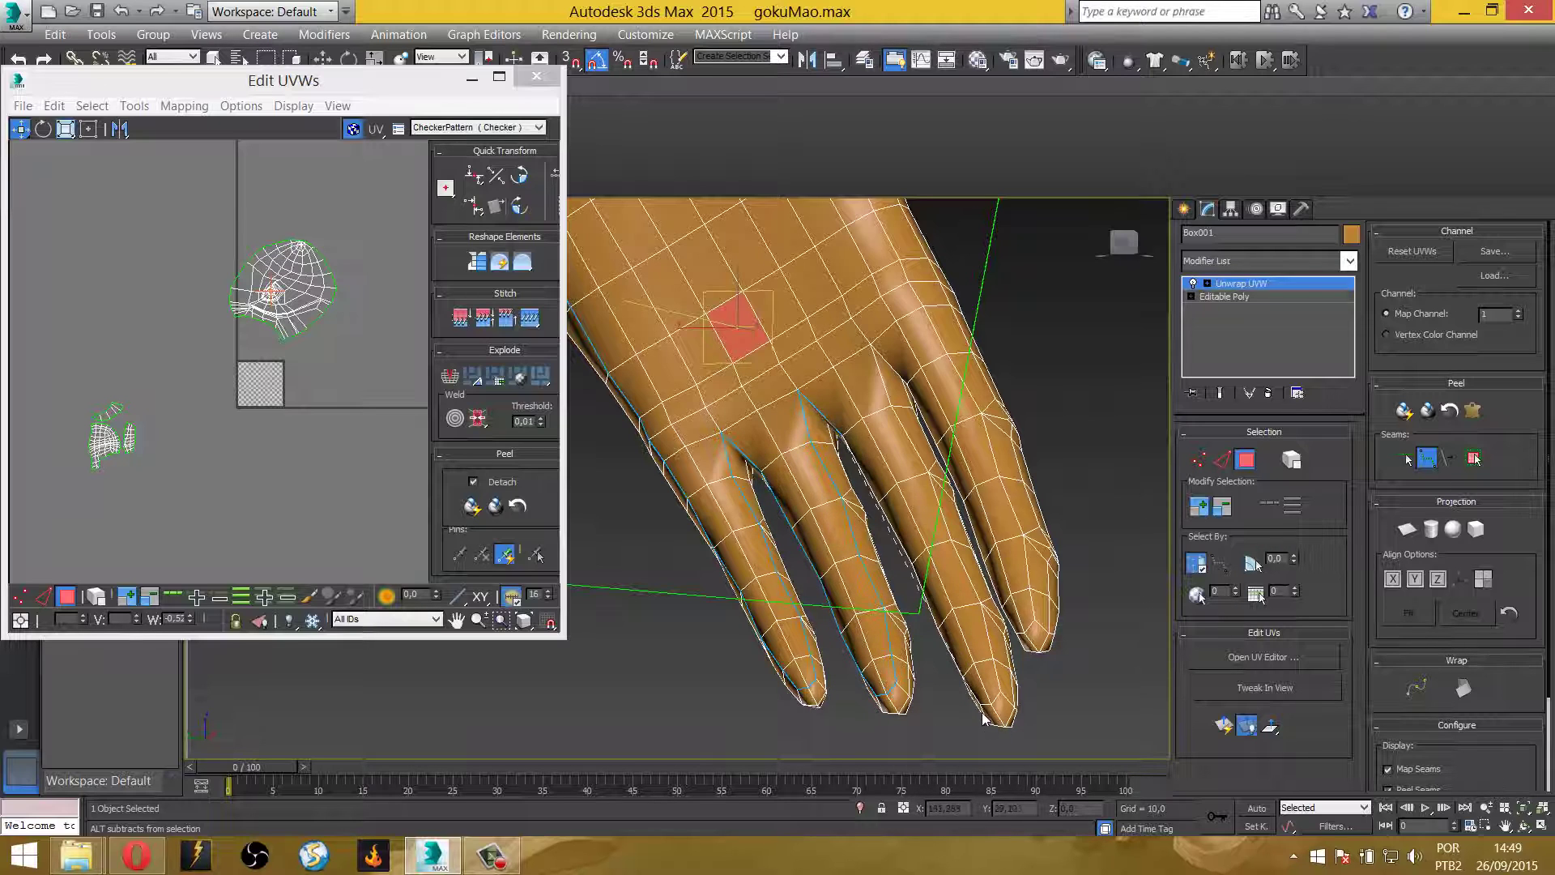
click(988, 706)
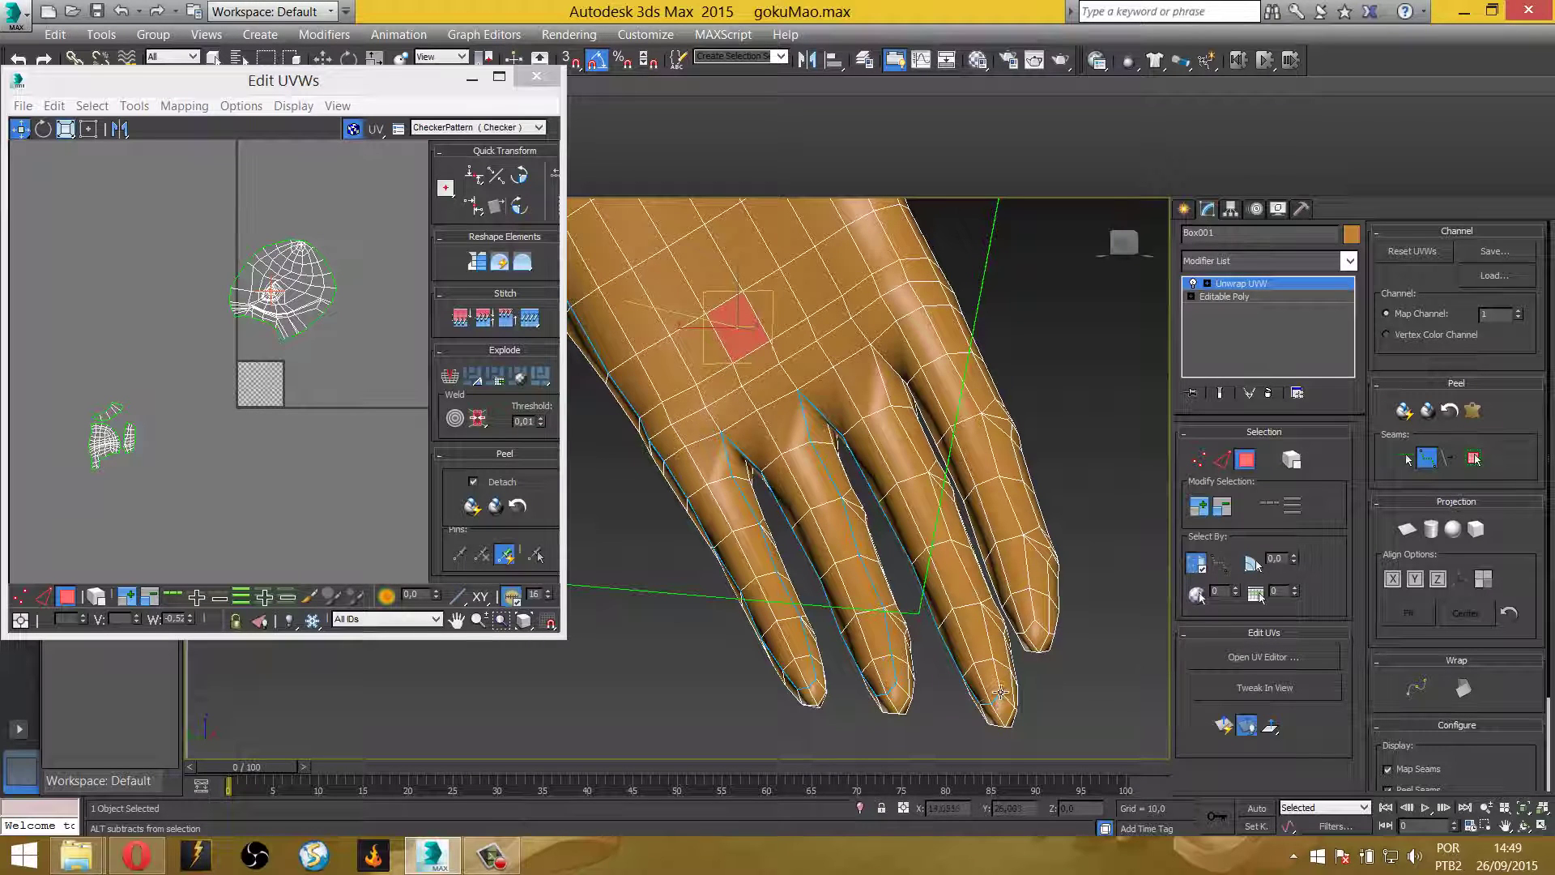
click(907, 381)
click(1002, 606)
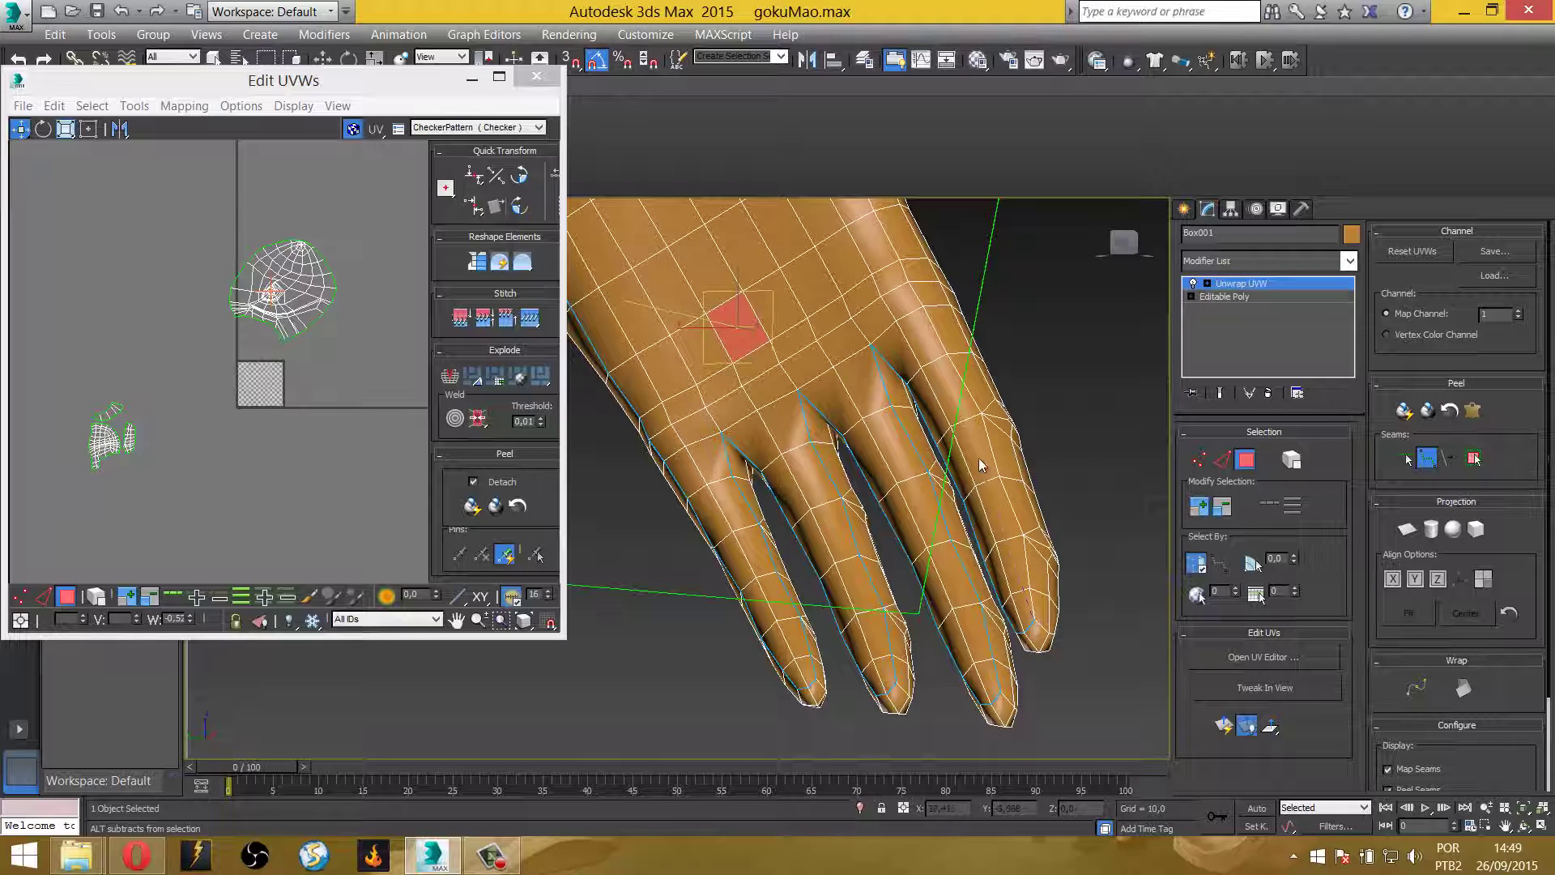
click(981, 413)
Add seams along the inner knuckle edge and across the back of the hand
alt+middle_drag(915, 372, 1023, 689)
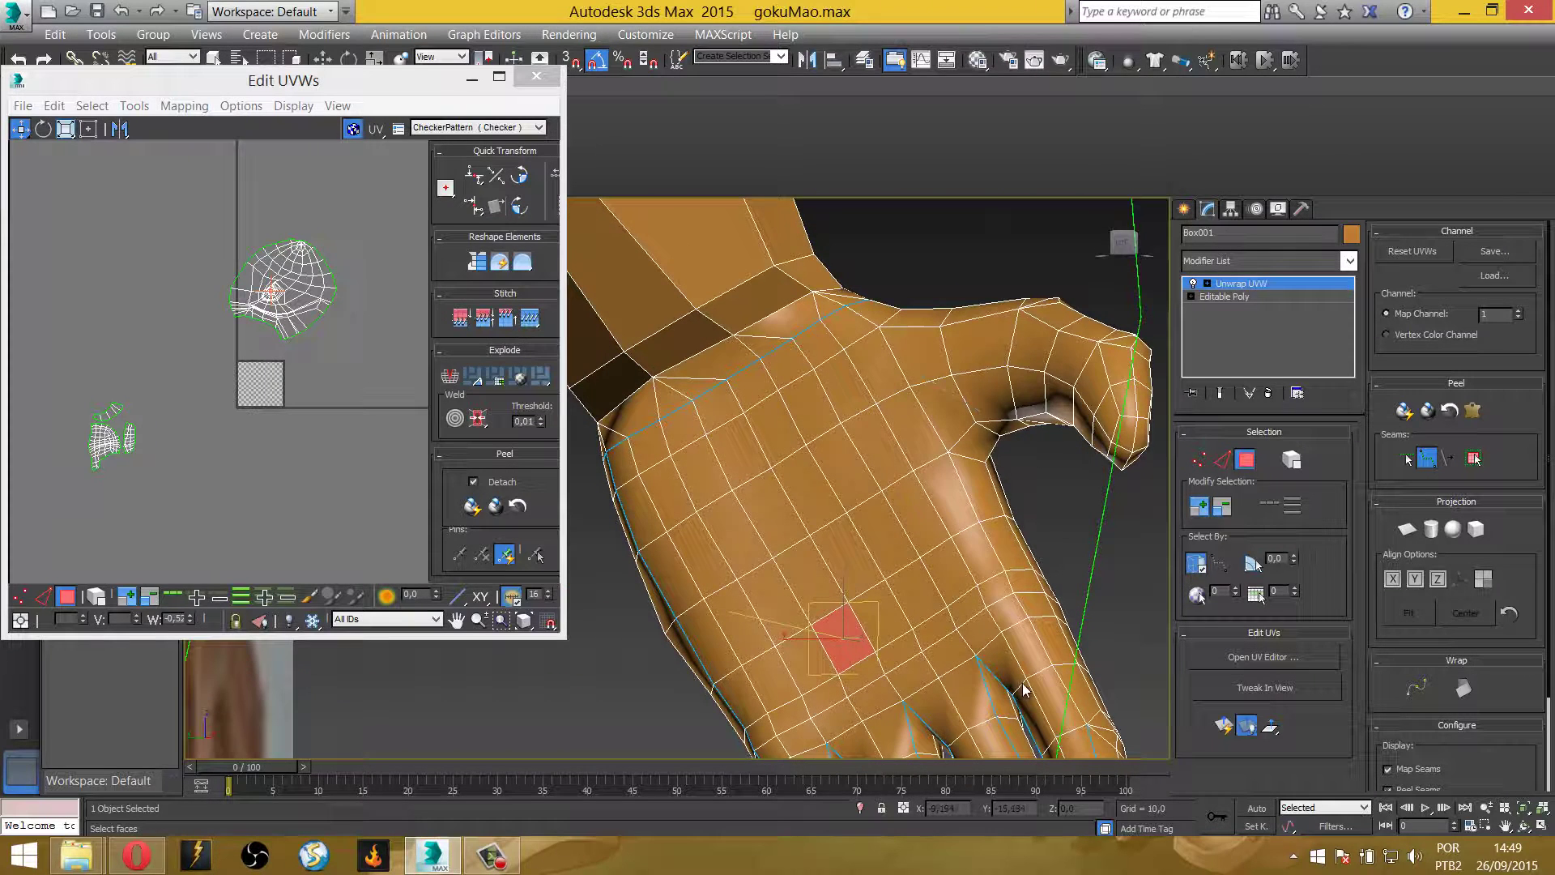
click(949, 453)
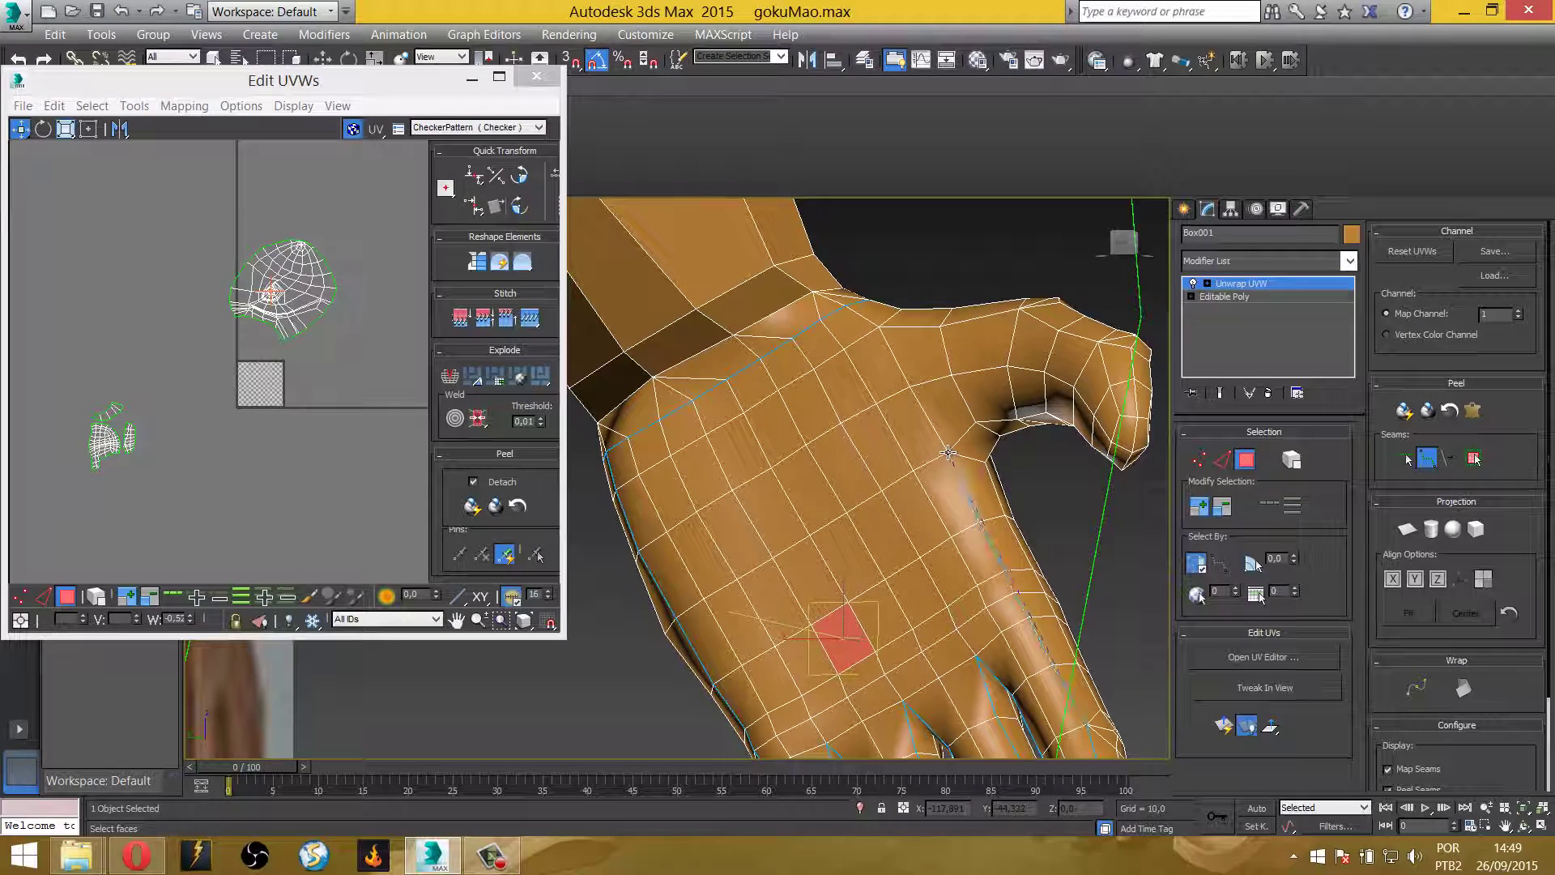
click(1017, 417)
click(1110, 457)
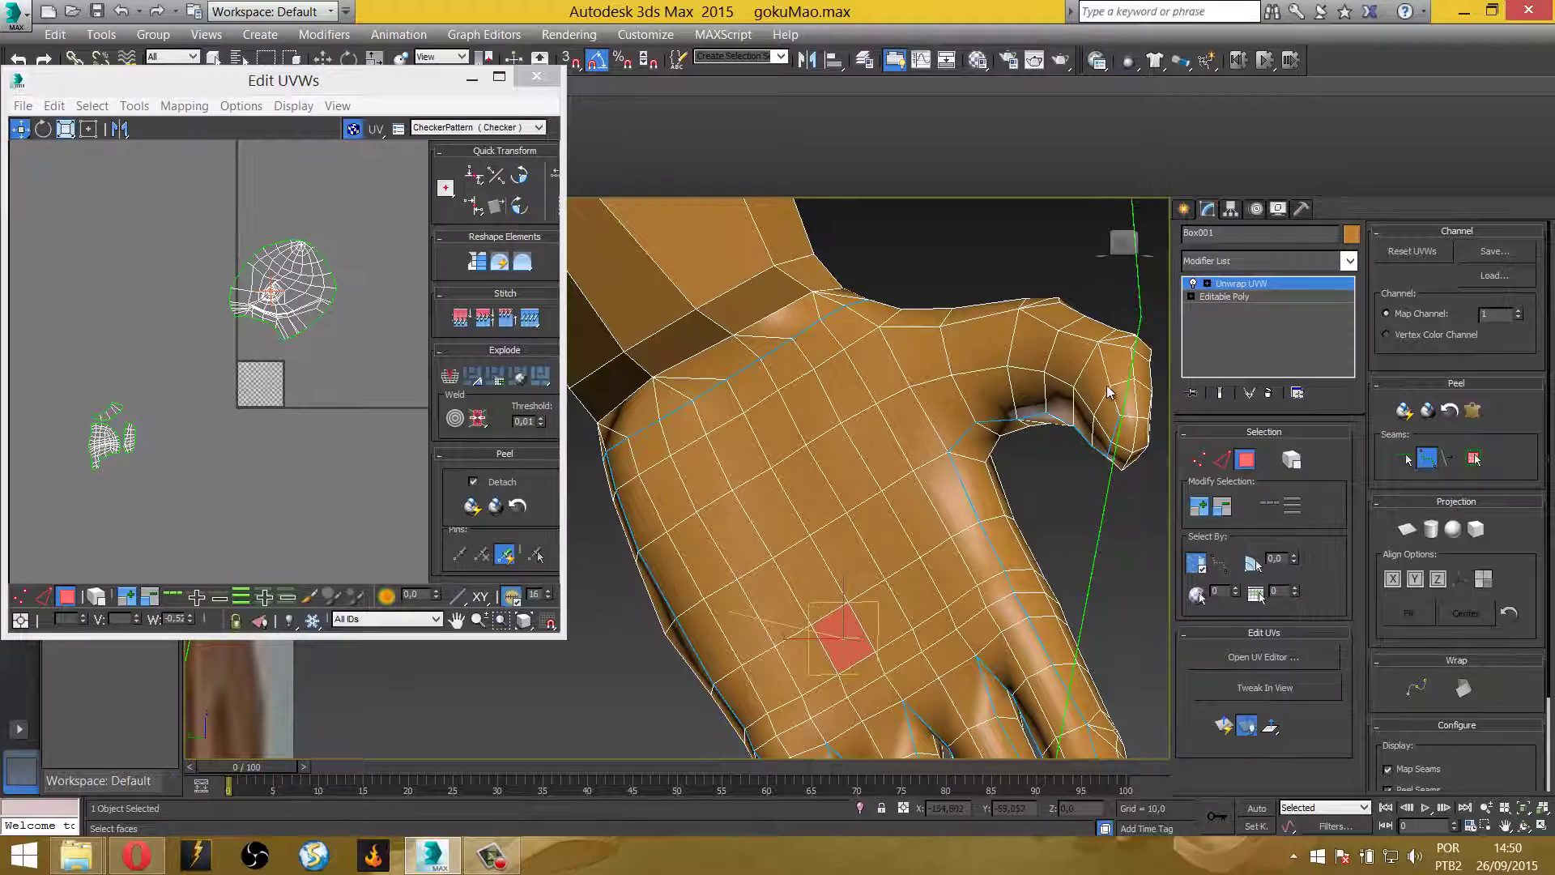
click(1018, 308)
click(946, 326)
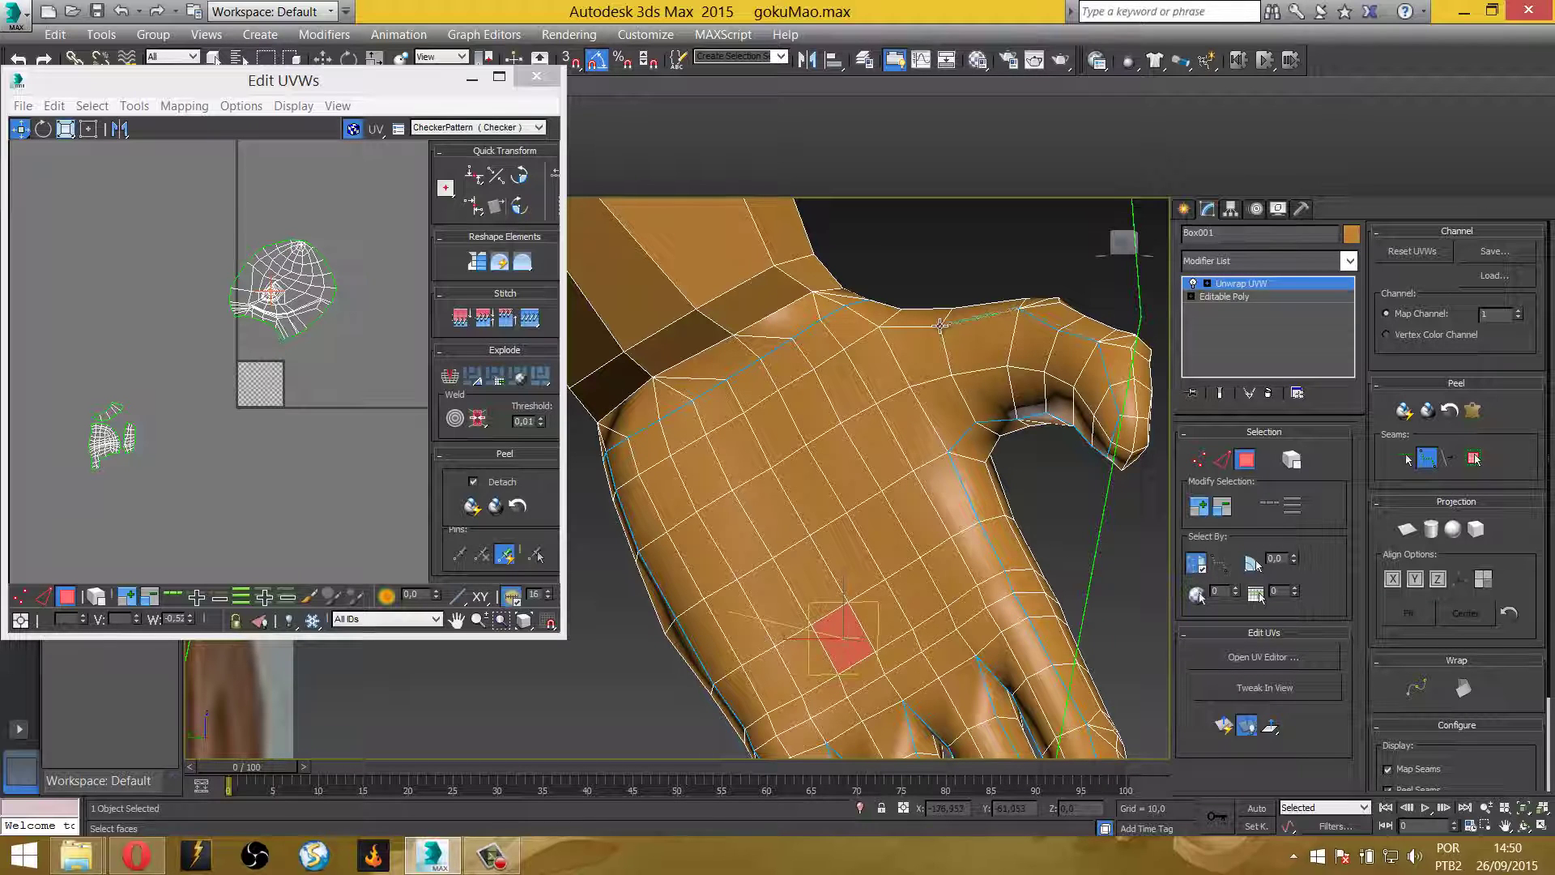
click(845, 307)
Orbit to check the seams, exit seam mode and box-select the hand faces
alt+middle_drag(905, 329, 837, 436)
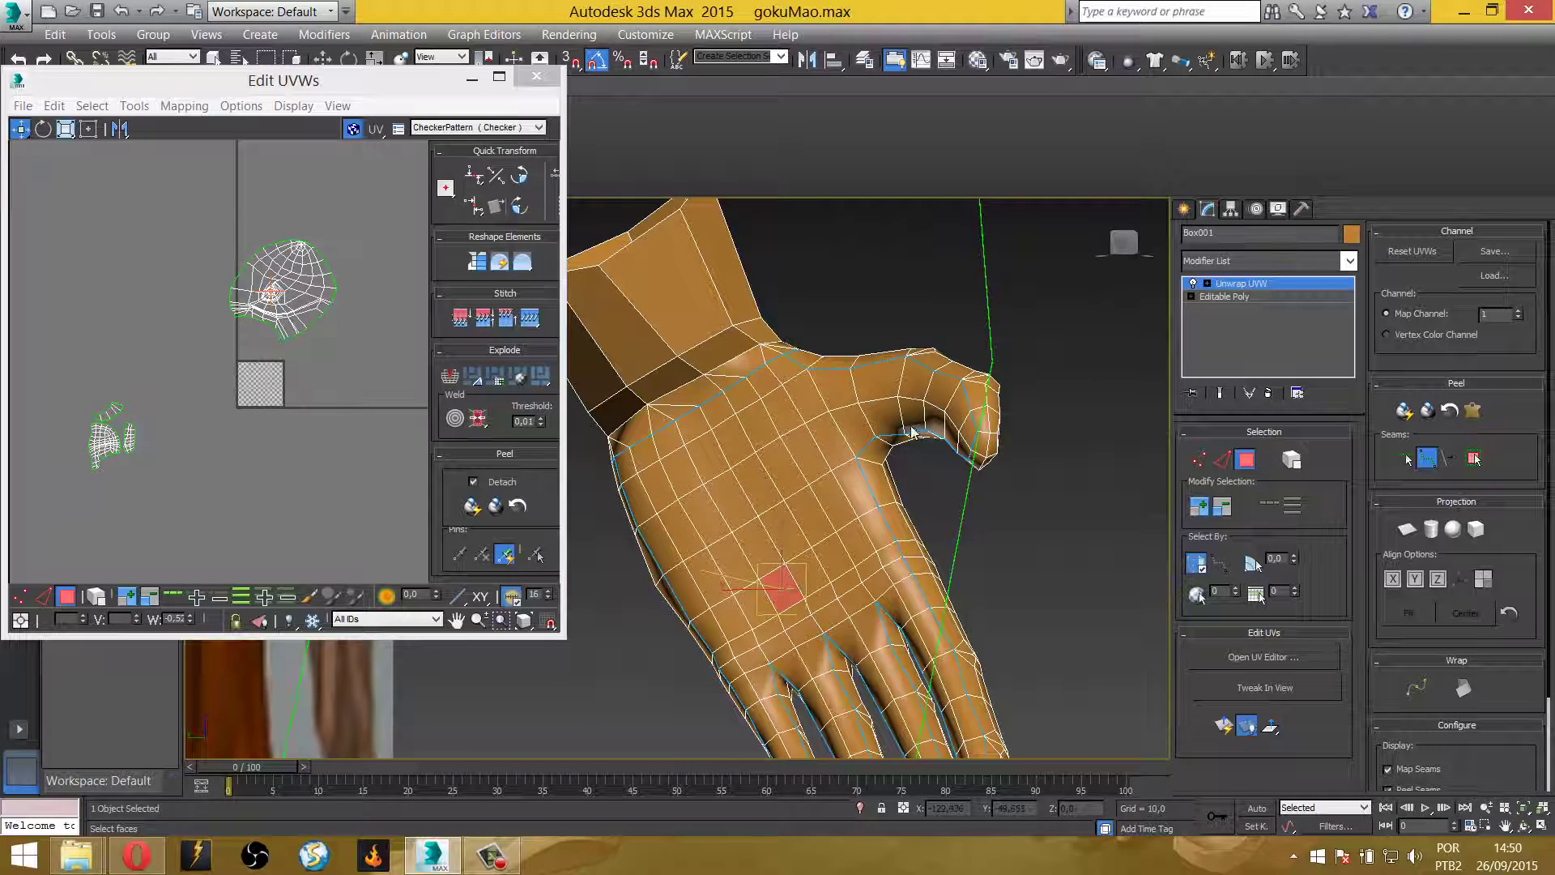
alt+middle_drag(768, 654, 765, 425)
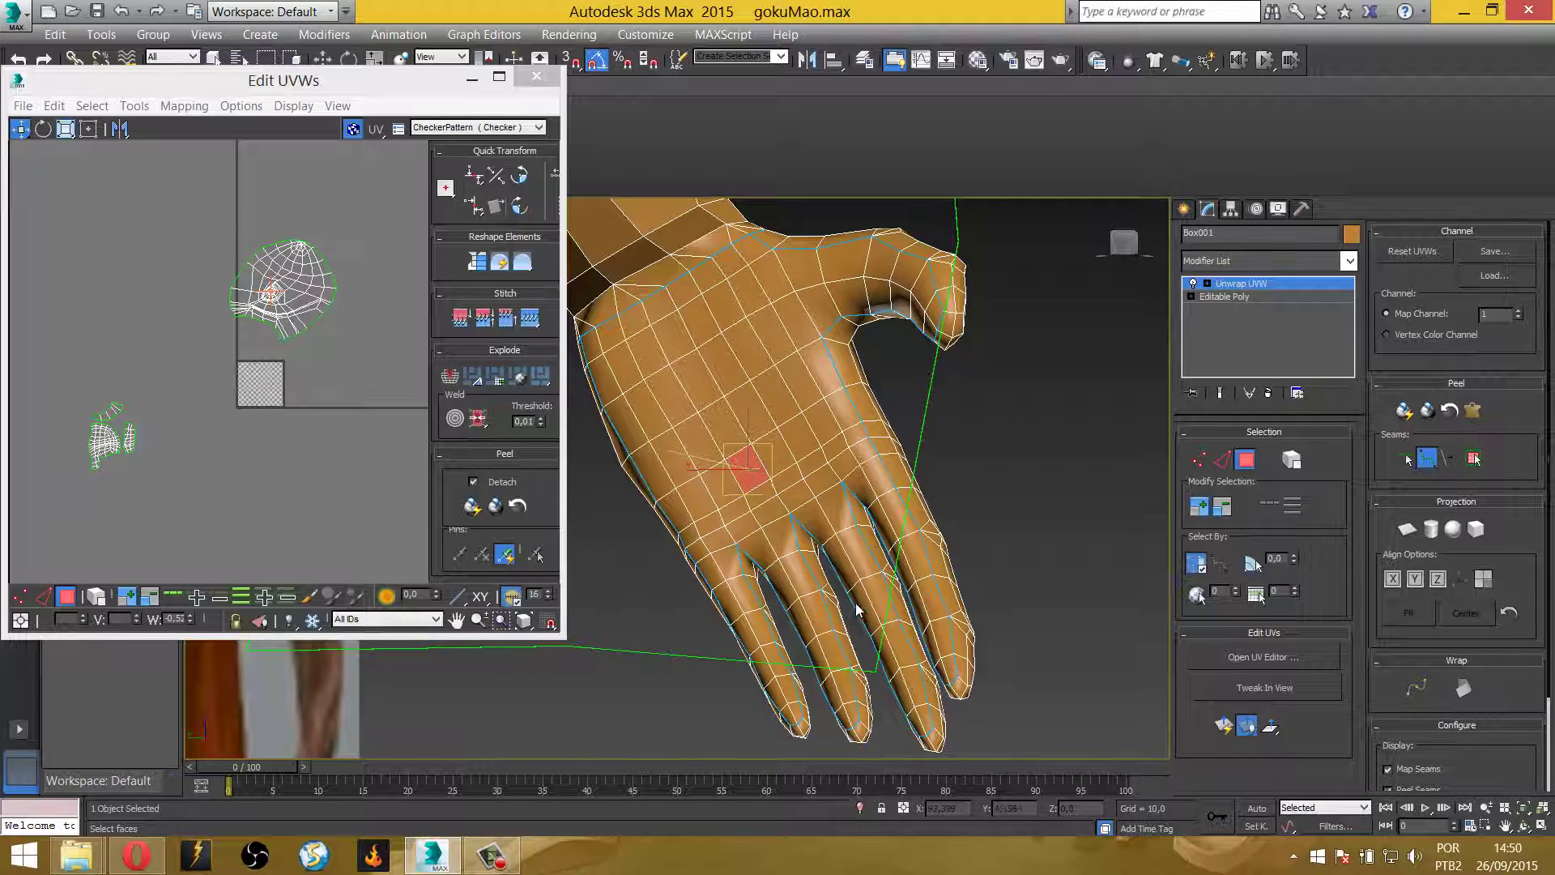
scroll(899, 656, down, 3)
scroll(893, 656, down, 3)
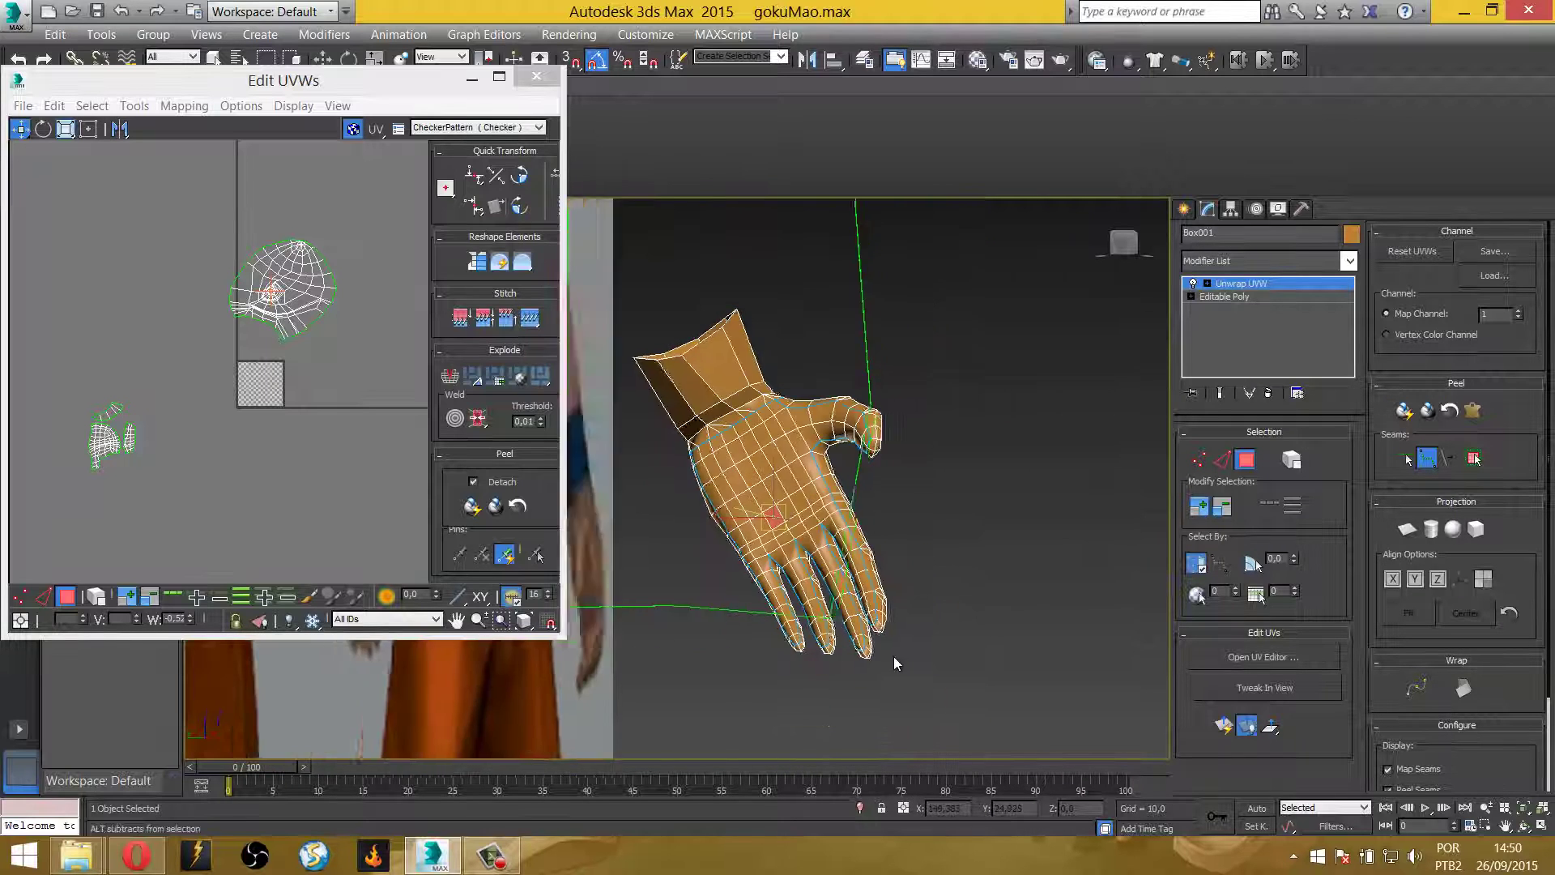
mouse_move(893, 656)
alt+middle_down()
mouse_move(828, 683)
mouse_move(892, 648)
alt+middle_up()
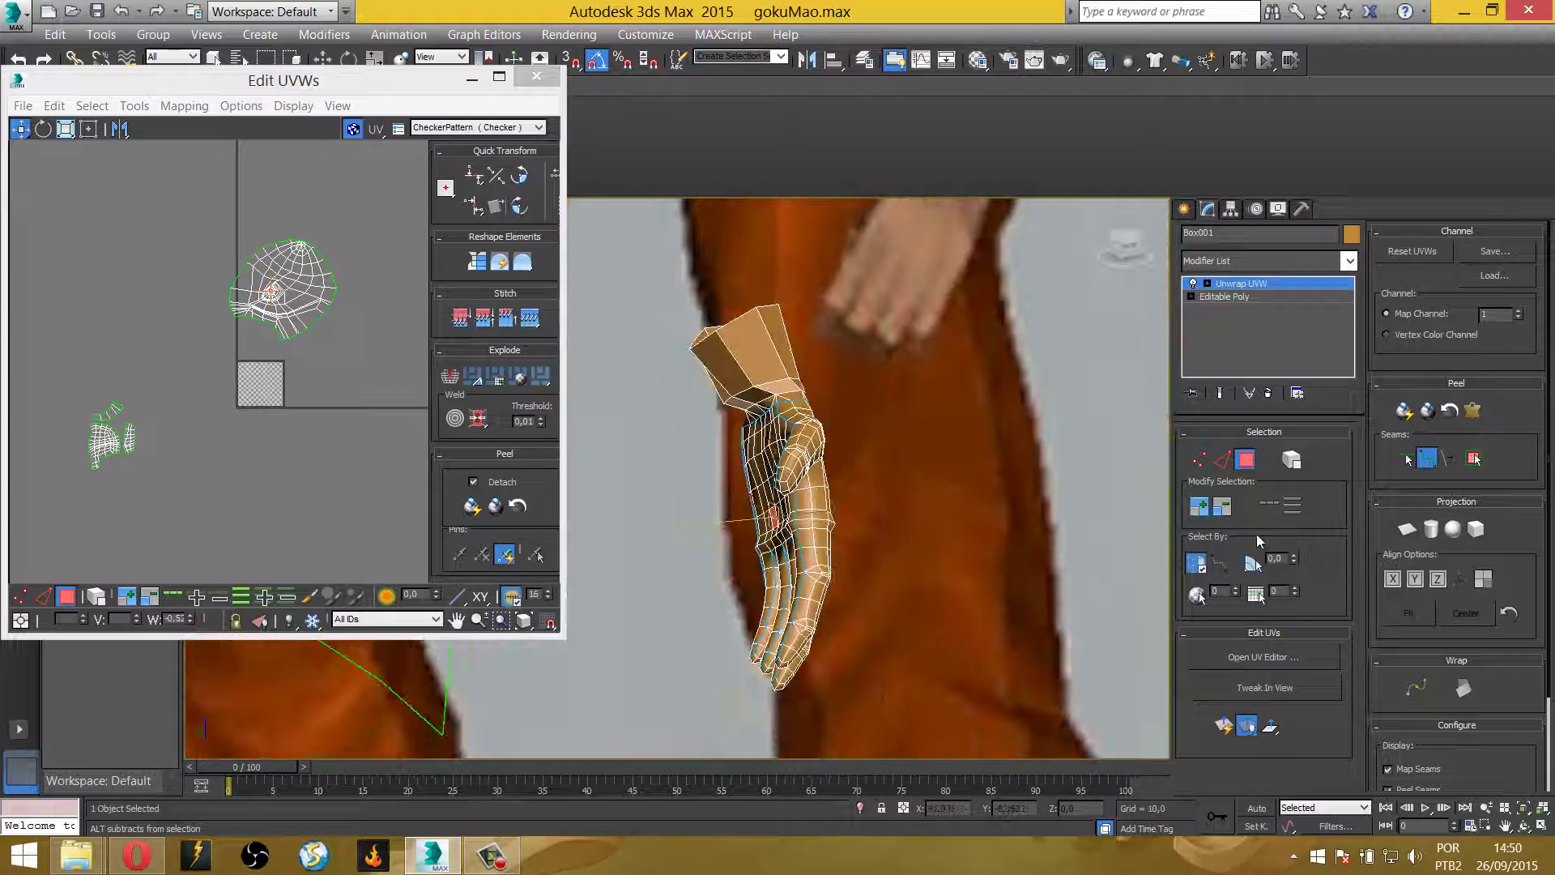
click(1431, 461)
mouse_move(1105, 542)
middle_down()
mouse_move(1054, 431)
mouse_move(923, 444)
middle_up()
mouse_move(935, 690)
mouse_down()
mouse_move(862, 583)
mouse_move(788, 368)
mouse_move(766, 332)
mouse_move(730, 317)
mouse_up()
scroll(753, 405, down, 3)
Clear the face selection and box-select the hand's faces
scroll(576, 459, up, 1)
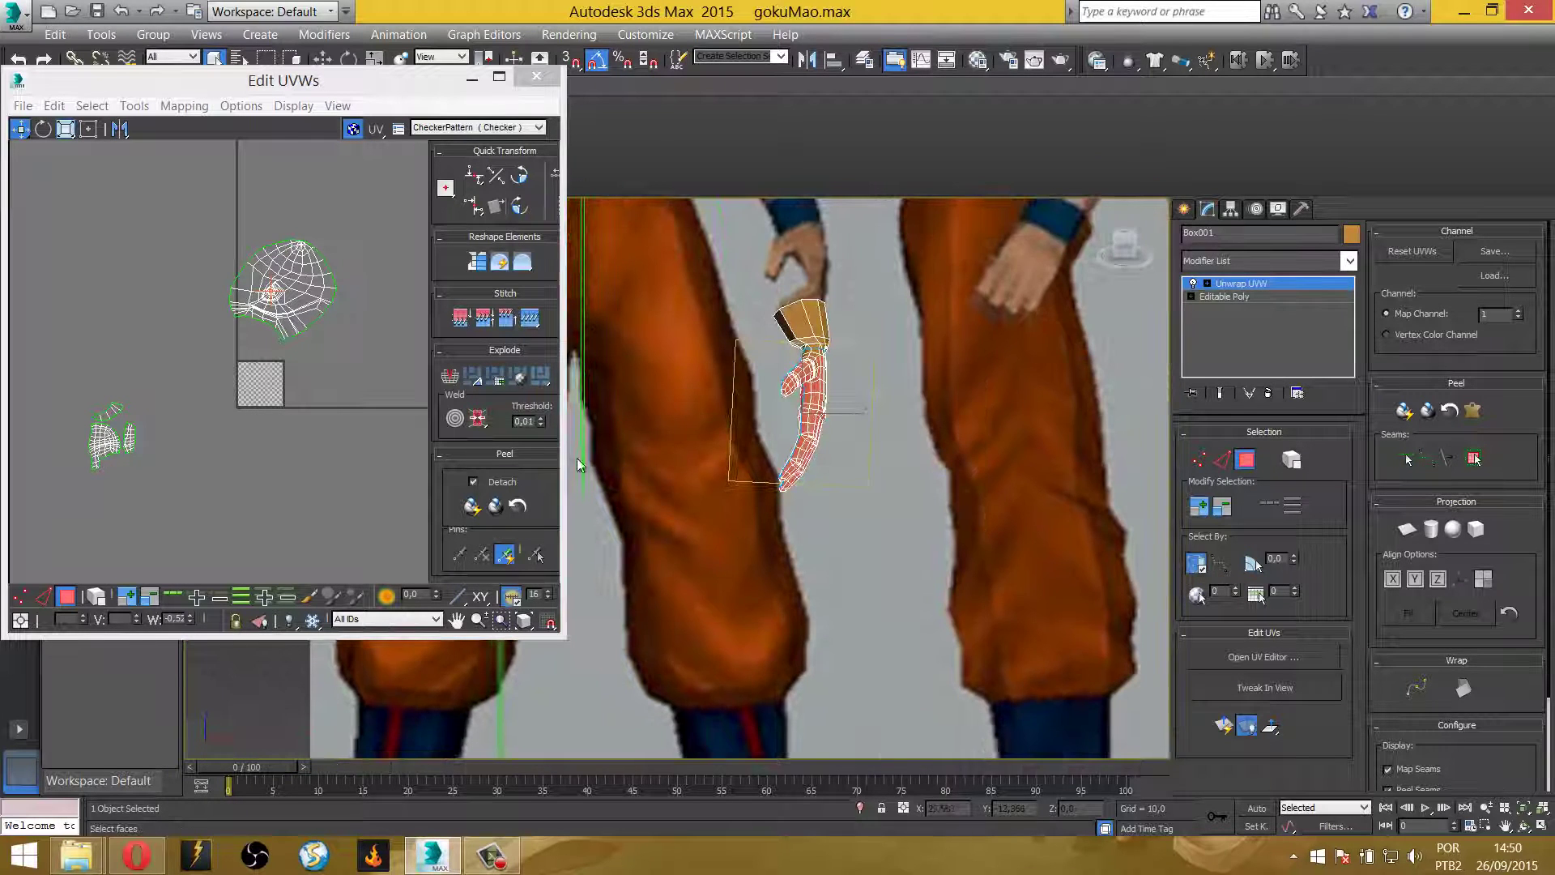
scroll(577, 459, up, 3)
scroll(1120, 406, up, 2)
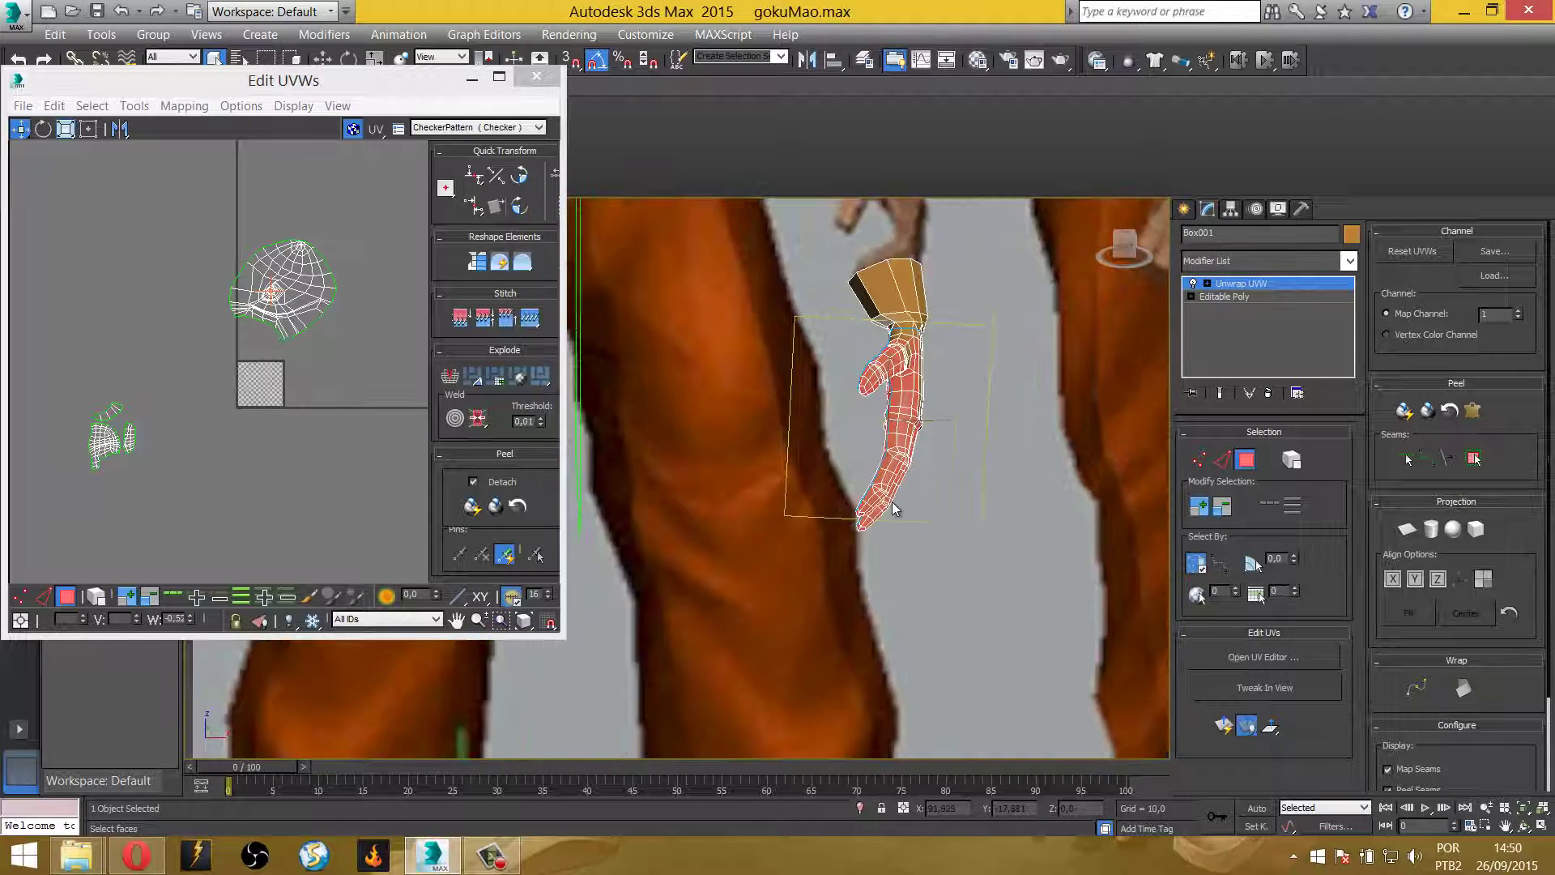
mouse_move(1149, 236)
mouse_down()
mouse_move(1020, 598)
mouse_move(838, 336)
mouse_up()
click(1019, 598)
scroll(963, 718, up, 2)
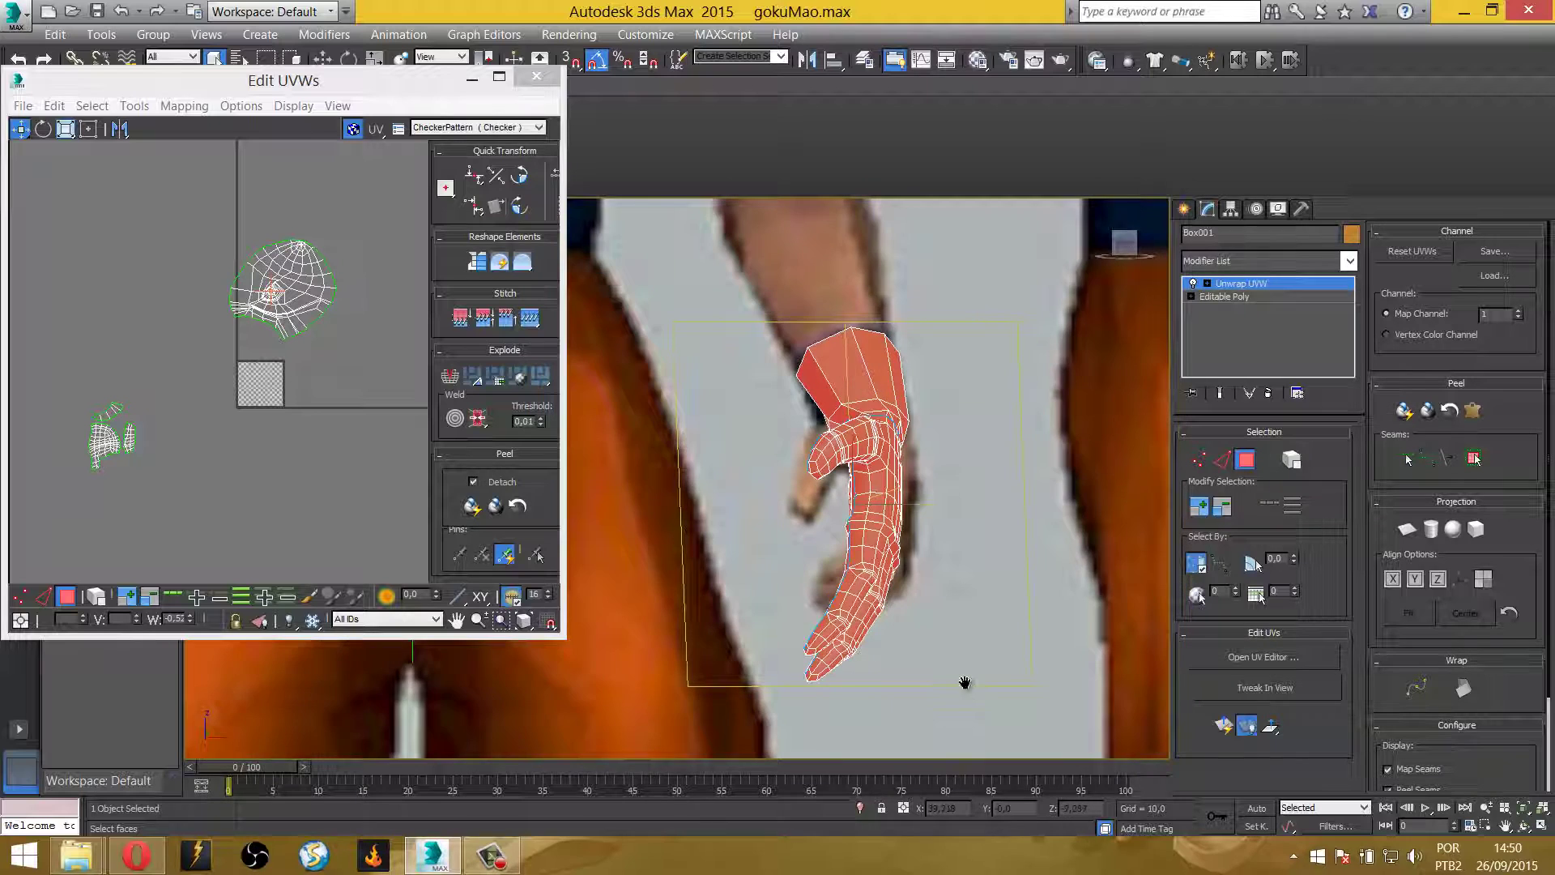
scroll(964, 682, down, 2)
click(970, 674)
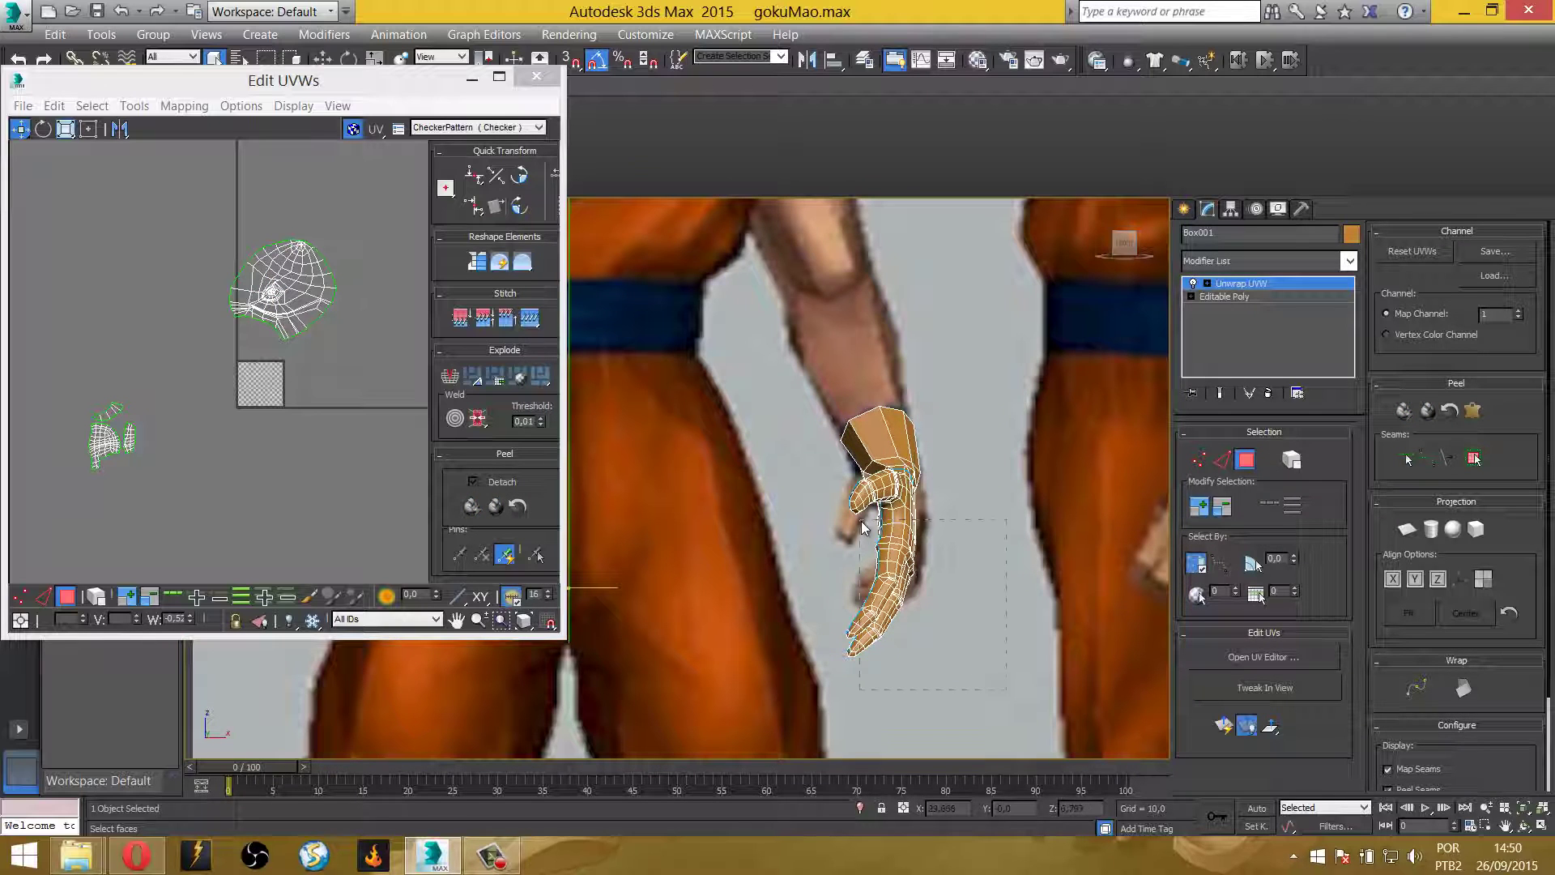
drag(841, 467, 841, 465)
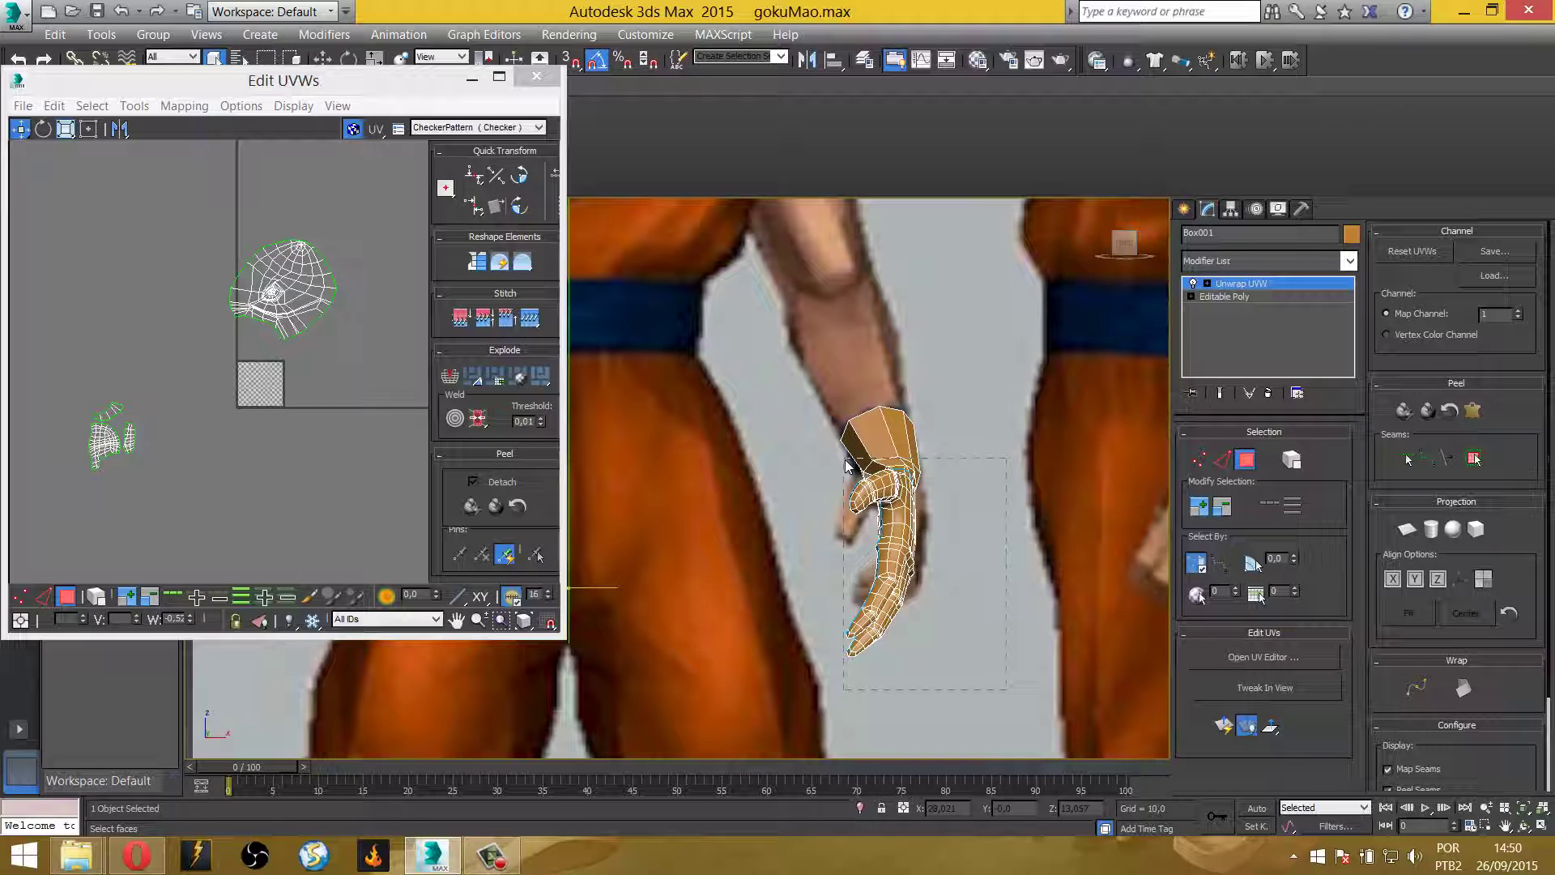
drag(845, 465, 845, 464)
Refine the selection: subtract top faces, Ctrl-add lower hand faces, Alt-drag out wrist faces
middle_drag(940, 445, 937, 543)
scroll(936, 542, up, 2)
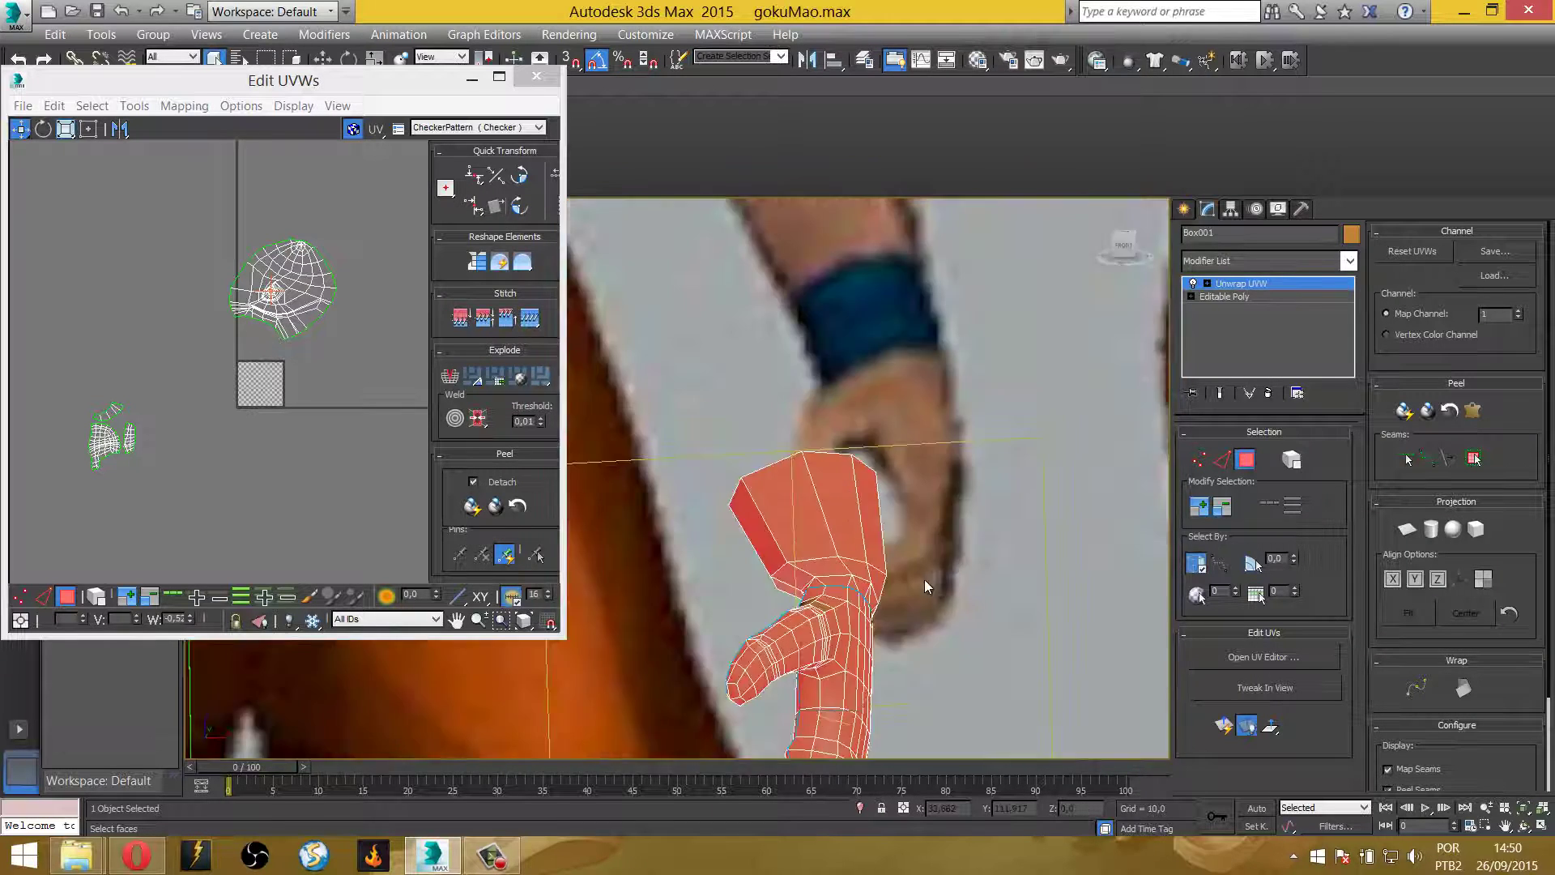
scroll(925, 580, up, 2)
scroll(899, 526, up, 2)
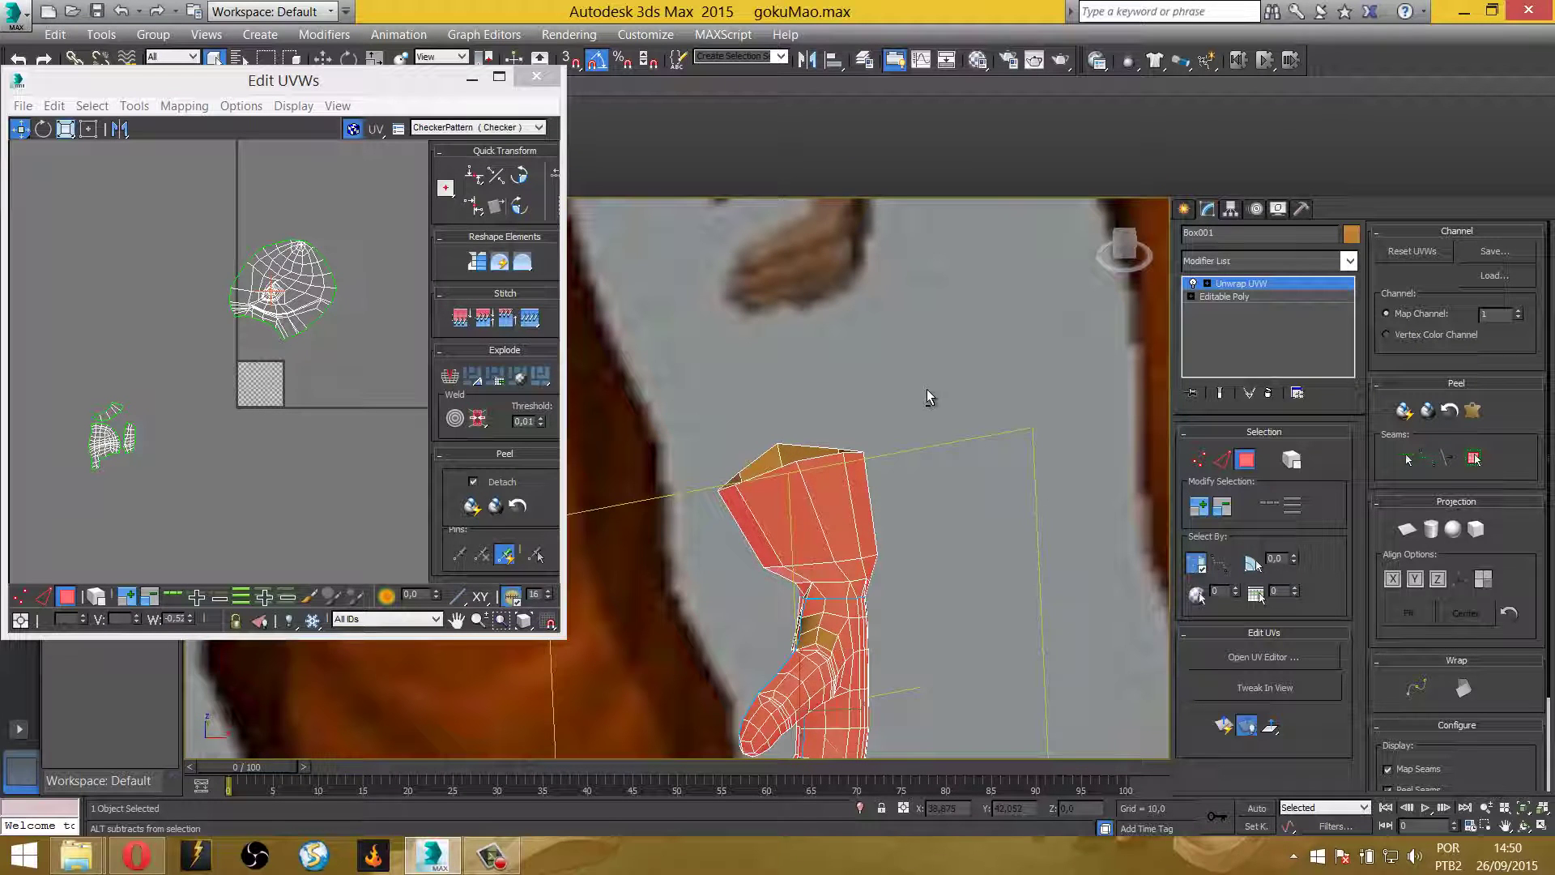
drag(898, 444, 738, 557)
scroll(778, 604, up, 2)
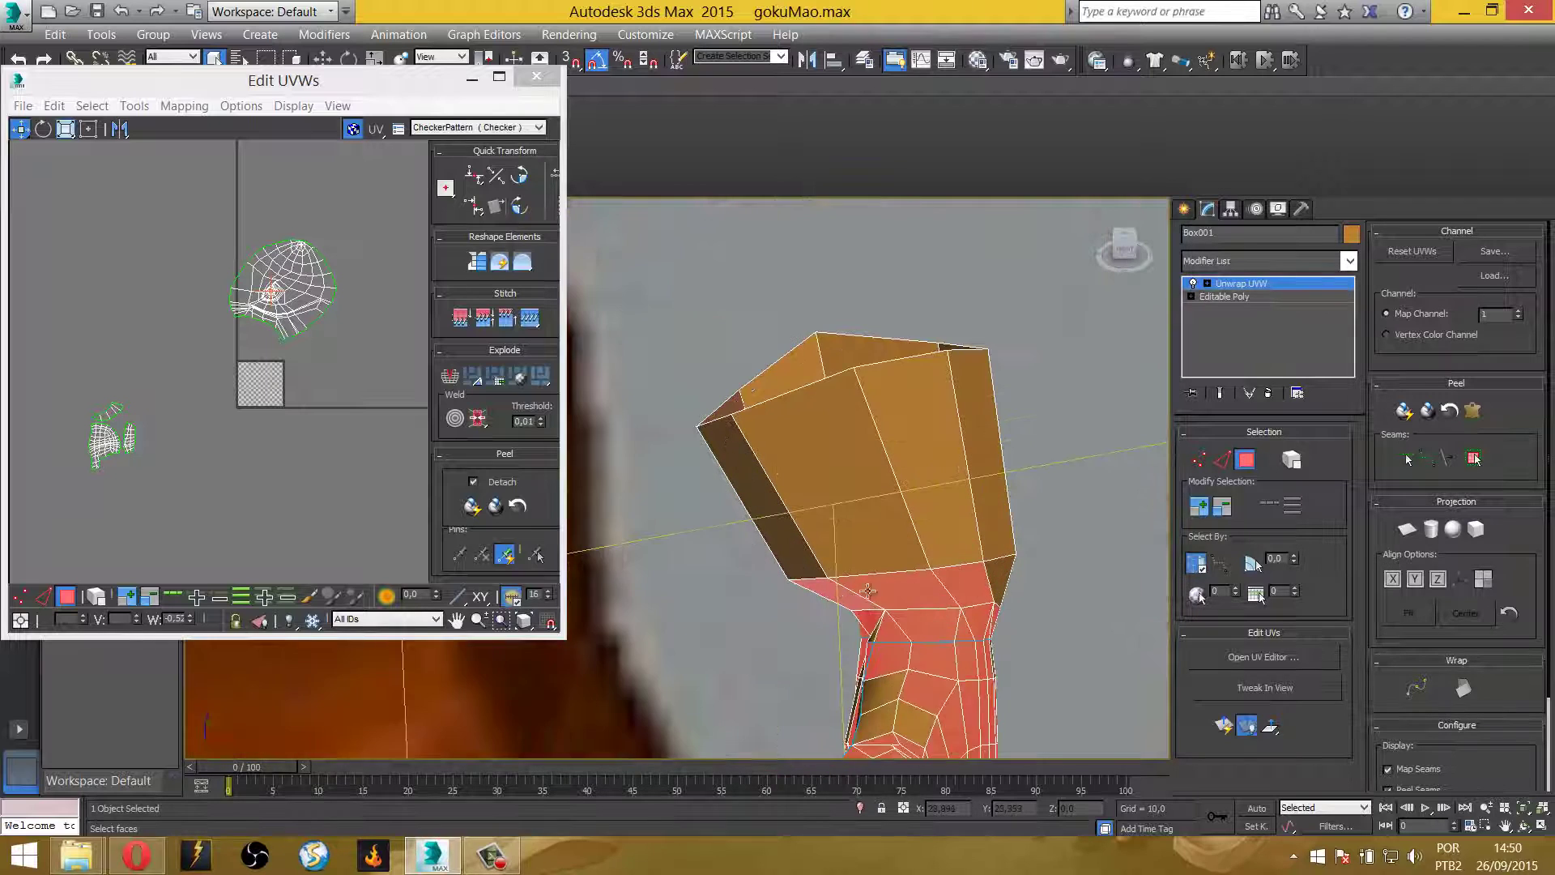
scroll(810, 567, up, 2)
ctrl+click(850, 677)
ctrl+click(855, 636)
ctrl+click(891, 660)
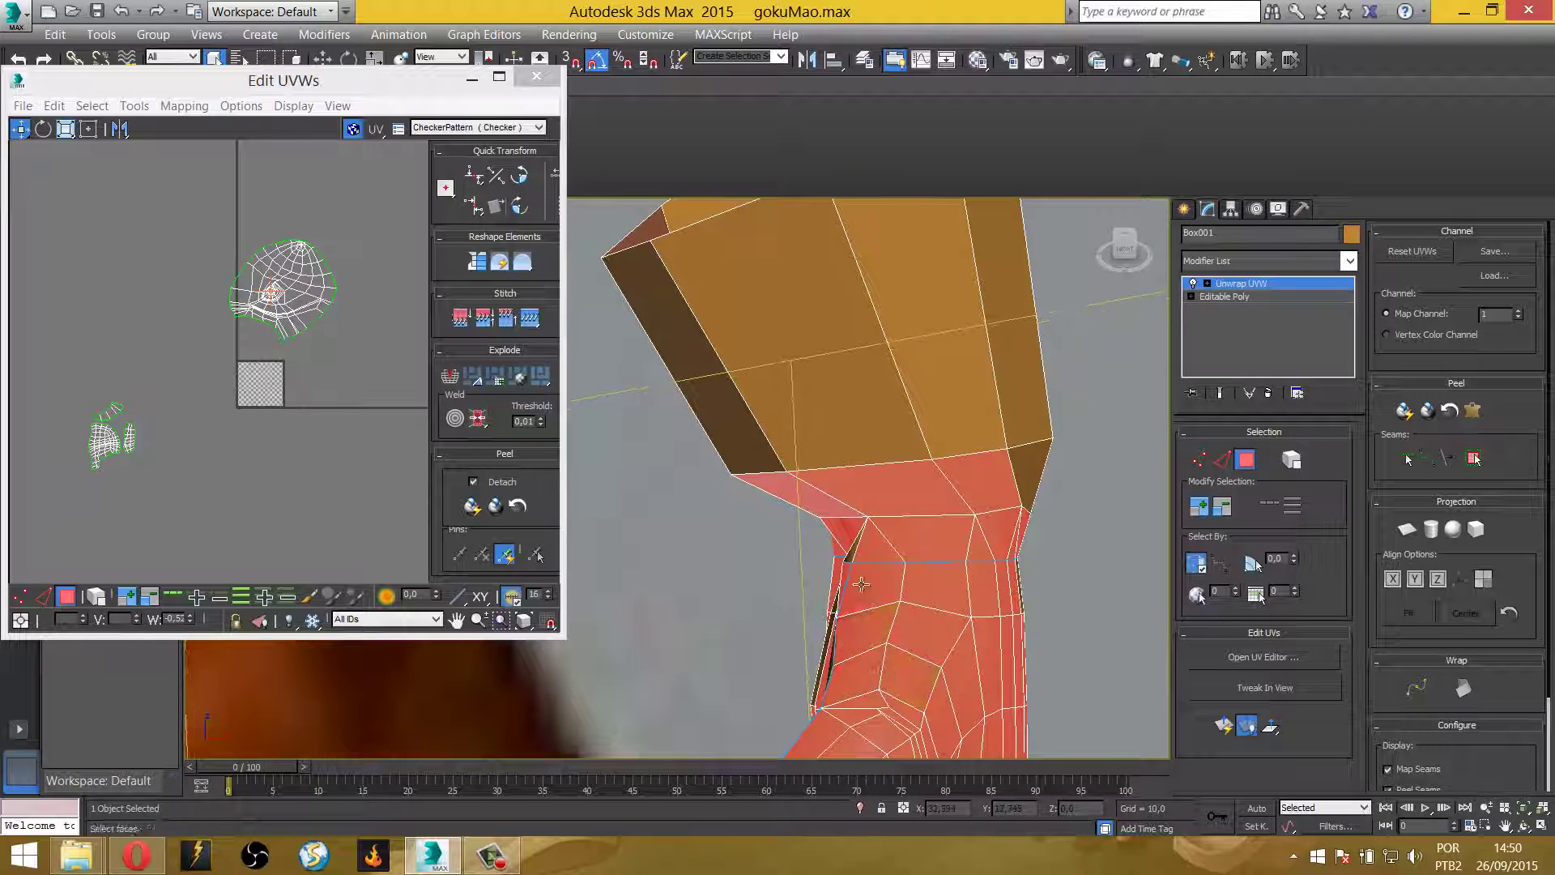
drag(758, 518, 901, 494)
alt+drag(1074, 438, 1042, 517)
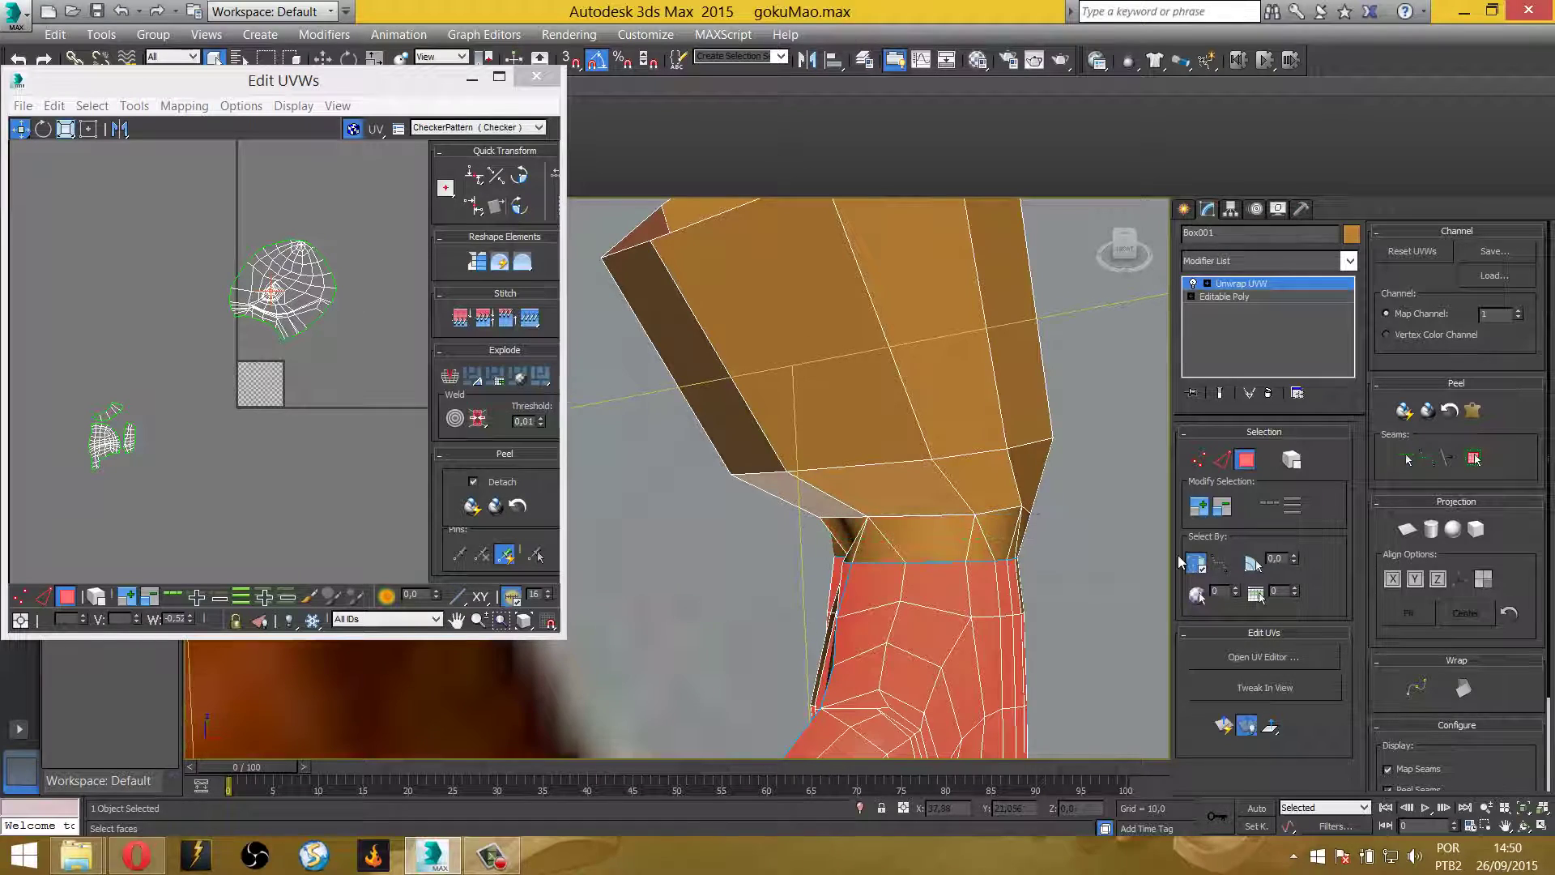
scroll(1074, 534, down, 5)
scroll(1074, 534, down, 5)
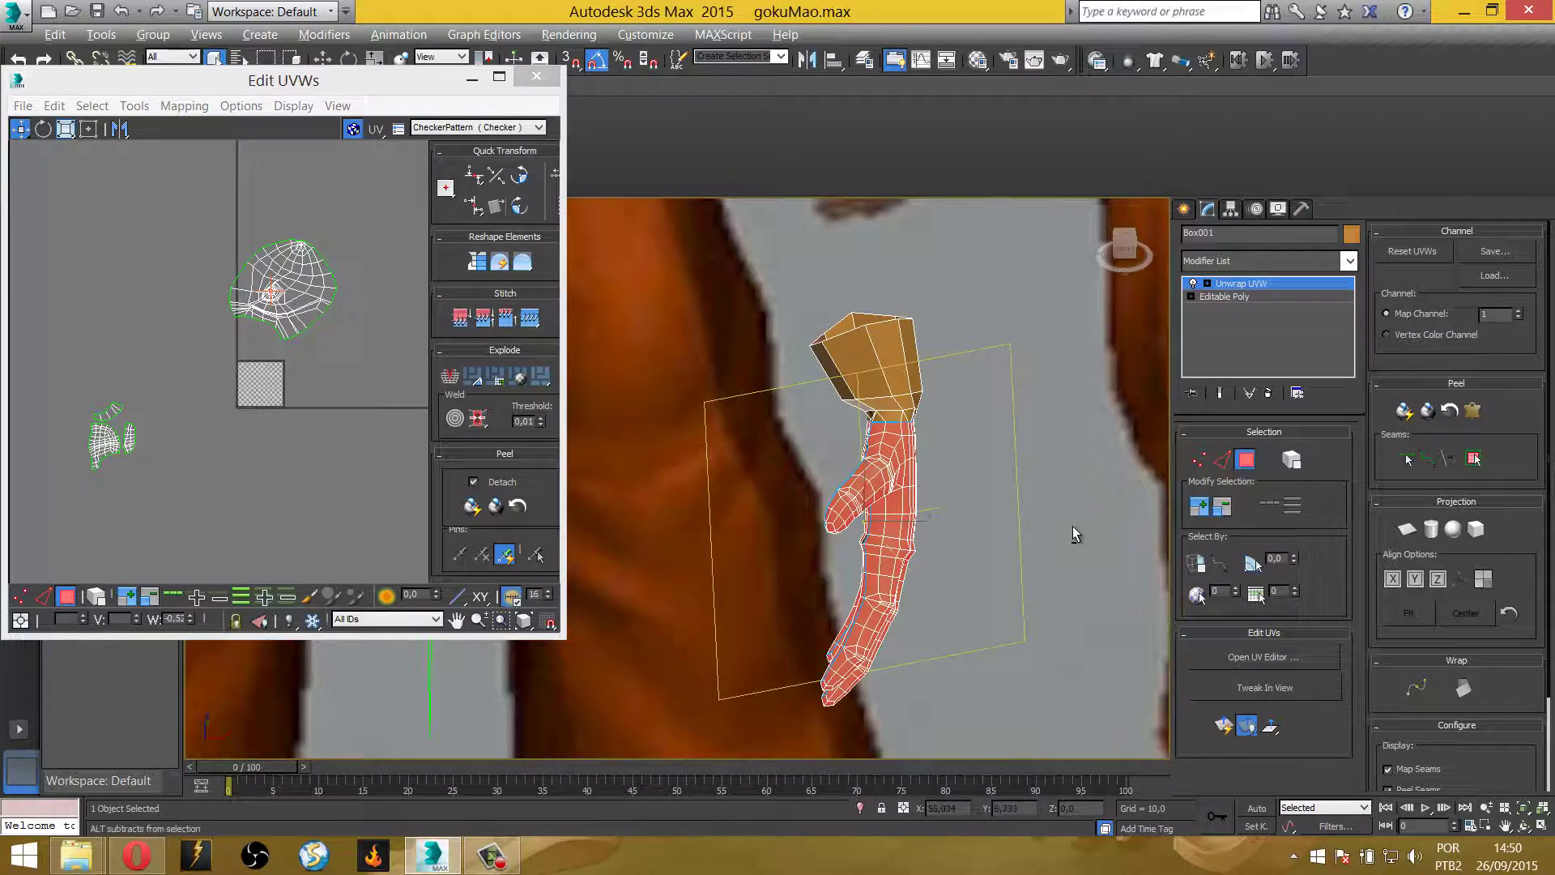
mouse_move(1072, 526)
alt+middle_down()
mouse_move(747, 479)
mouse_move(1086, 498)
mouse_move(1150, 518)
alt+middle_up()
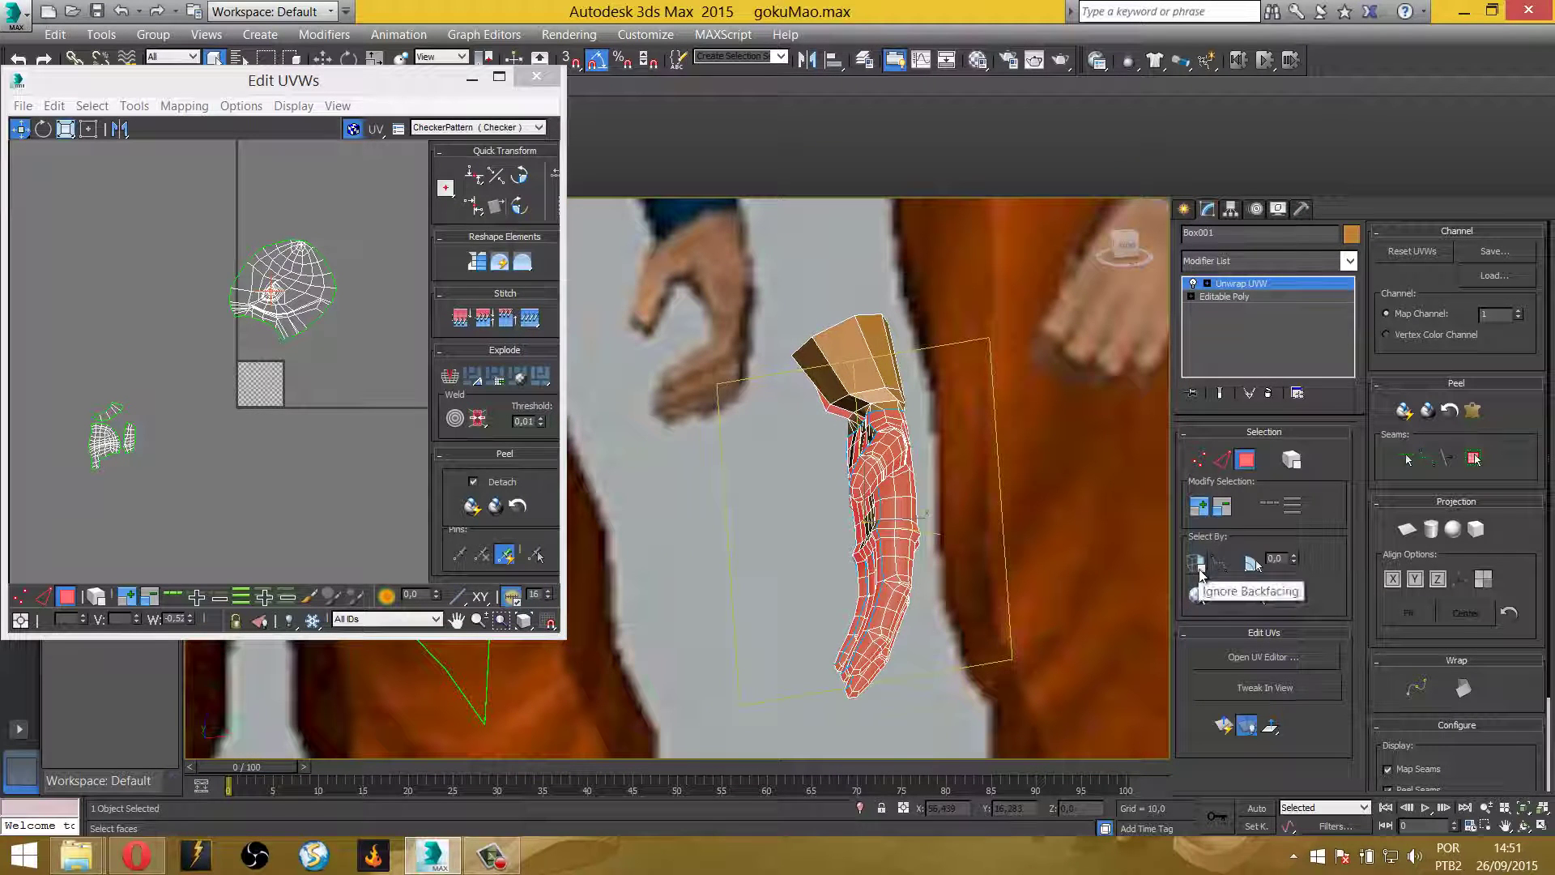
drag(1120, 249, 902, 601)
Reselect the hand faces and deselect the row of wrist cuff faces
click(901, 601)
alt+middle_drag(875, 545, 930, 662)
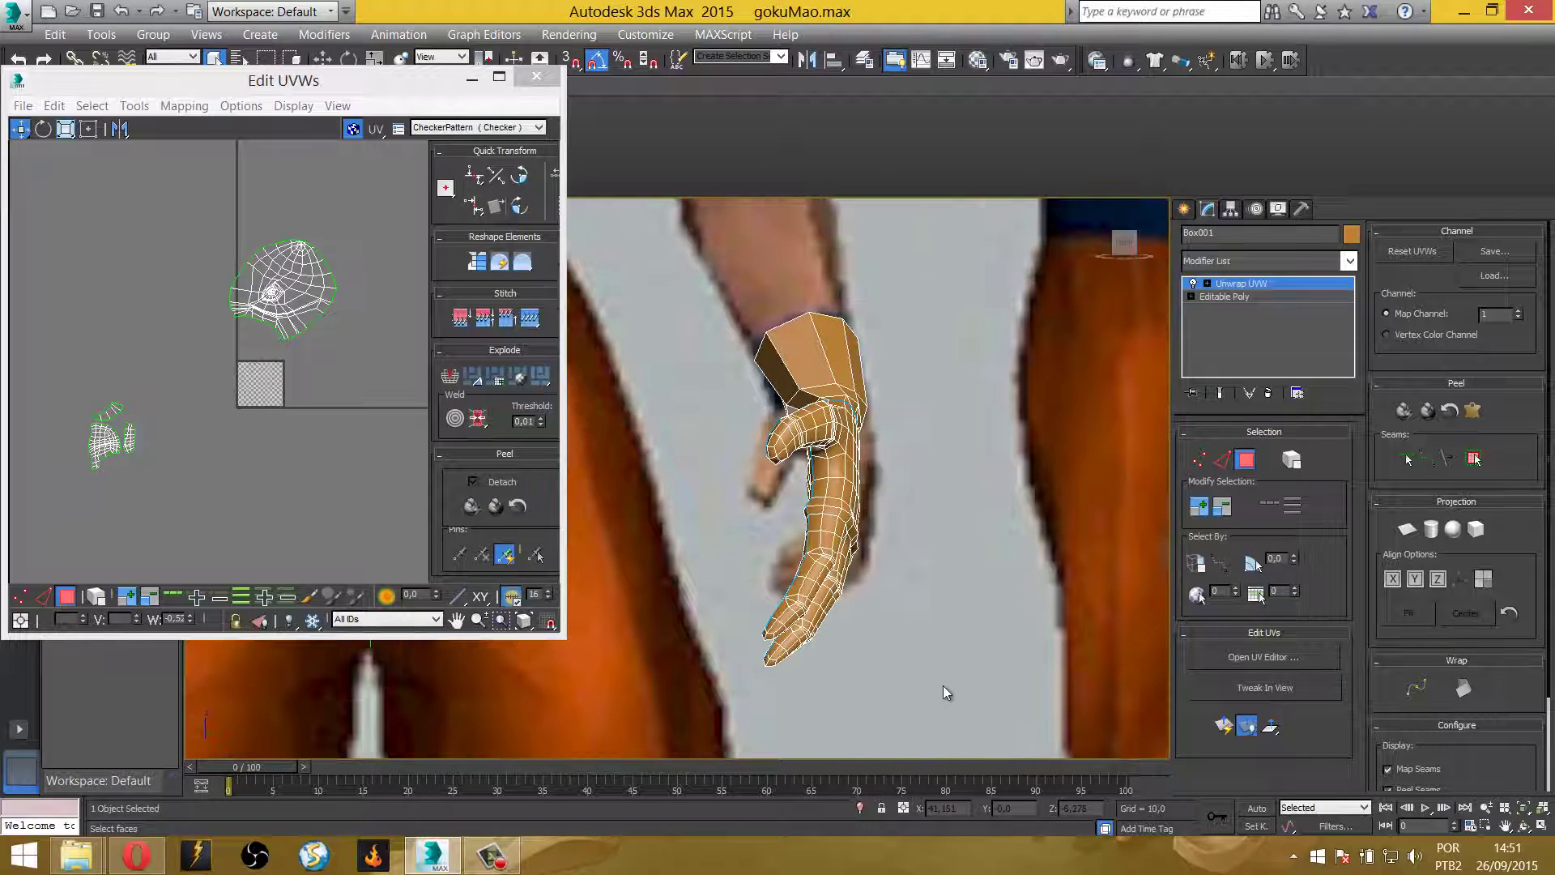
drag(942, 684, 753, 398)
drag(753, 389, 753, 389)
scroll(768, 542, up, 3)
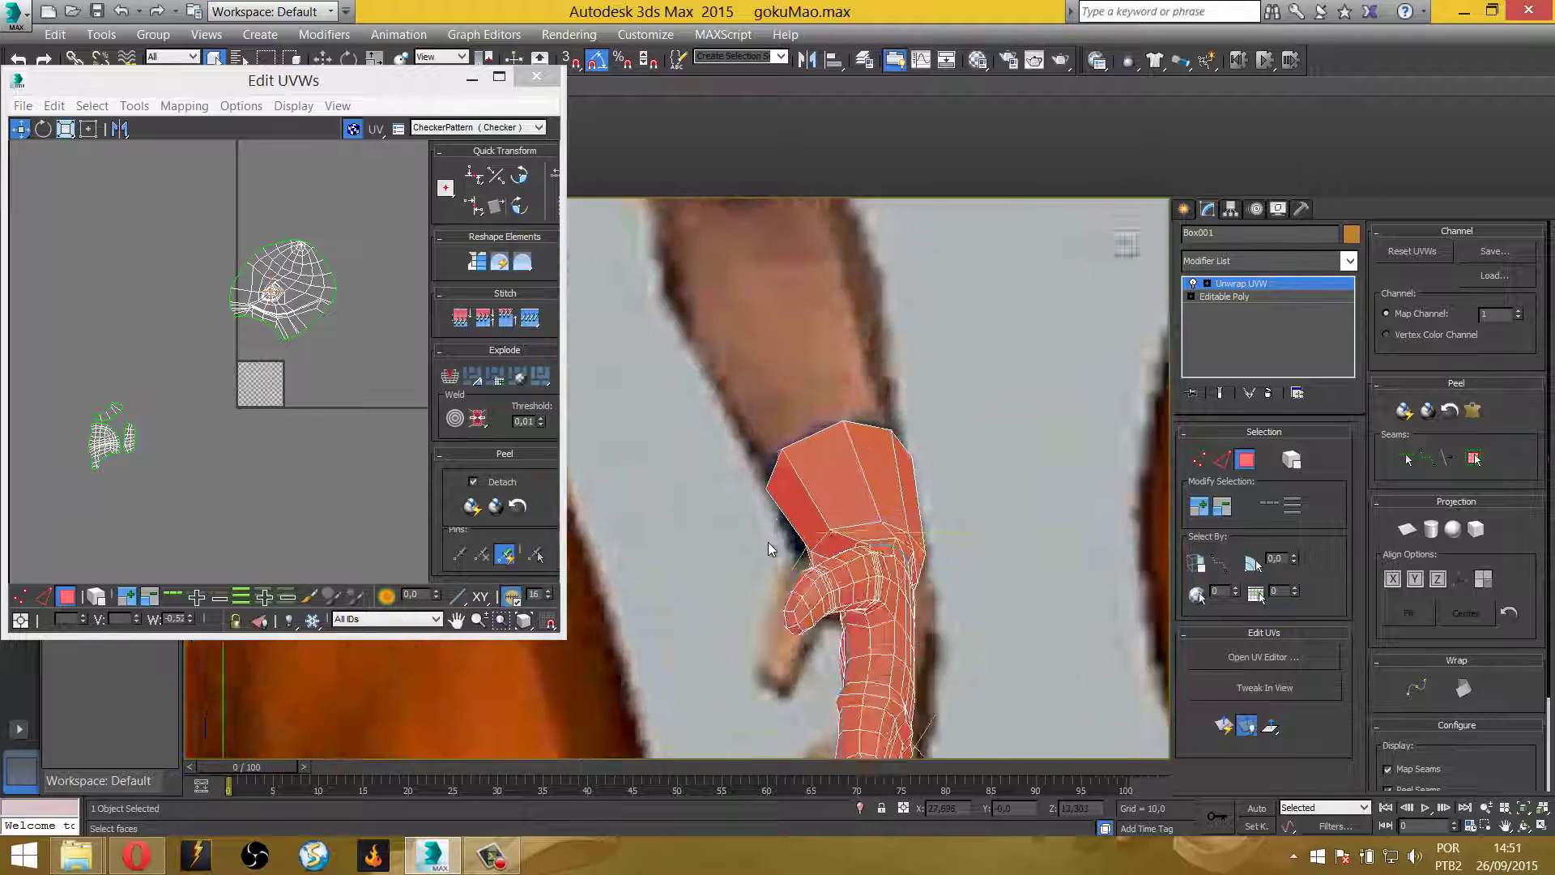
scroll(768, 542, up, 5)
alt+middle_drag(891, 388, 726, 448)
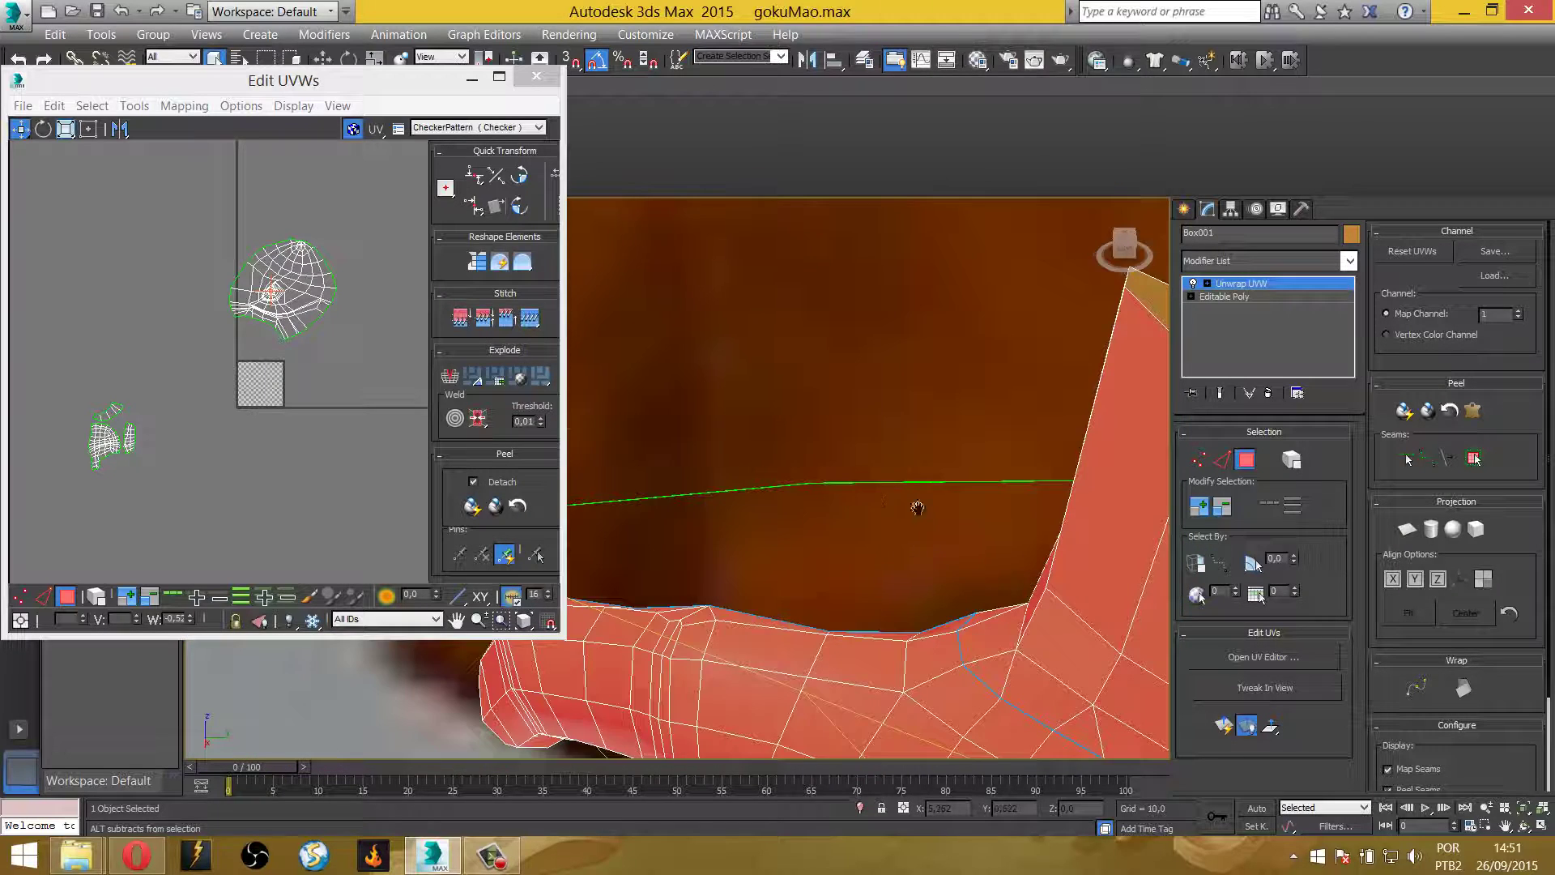
mouse_move(920, 507)
alt+middle_down()
mouse_move(1039, 591)
mouse_move(1032, 333)
alt+middle_up()
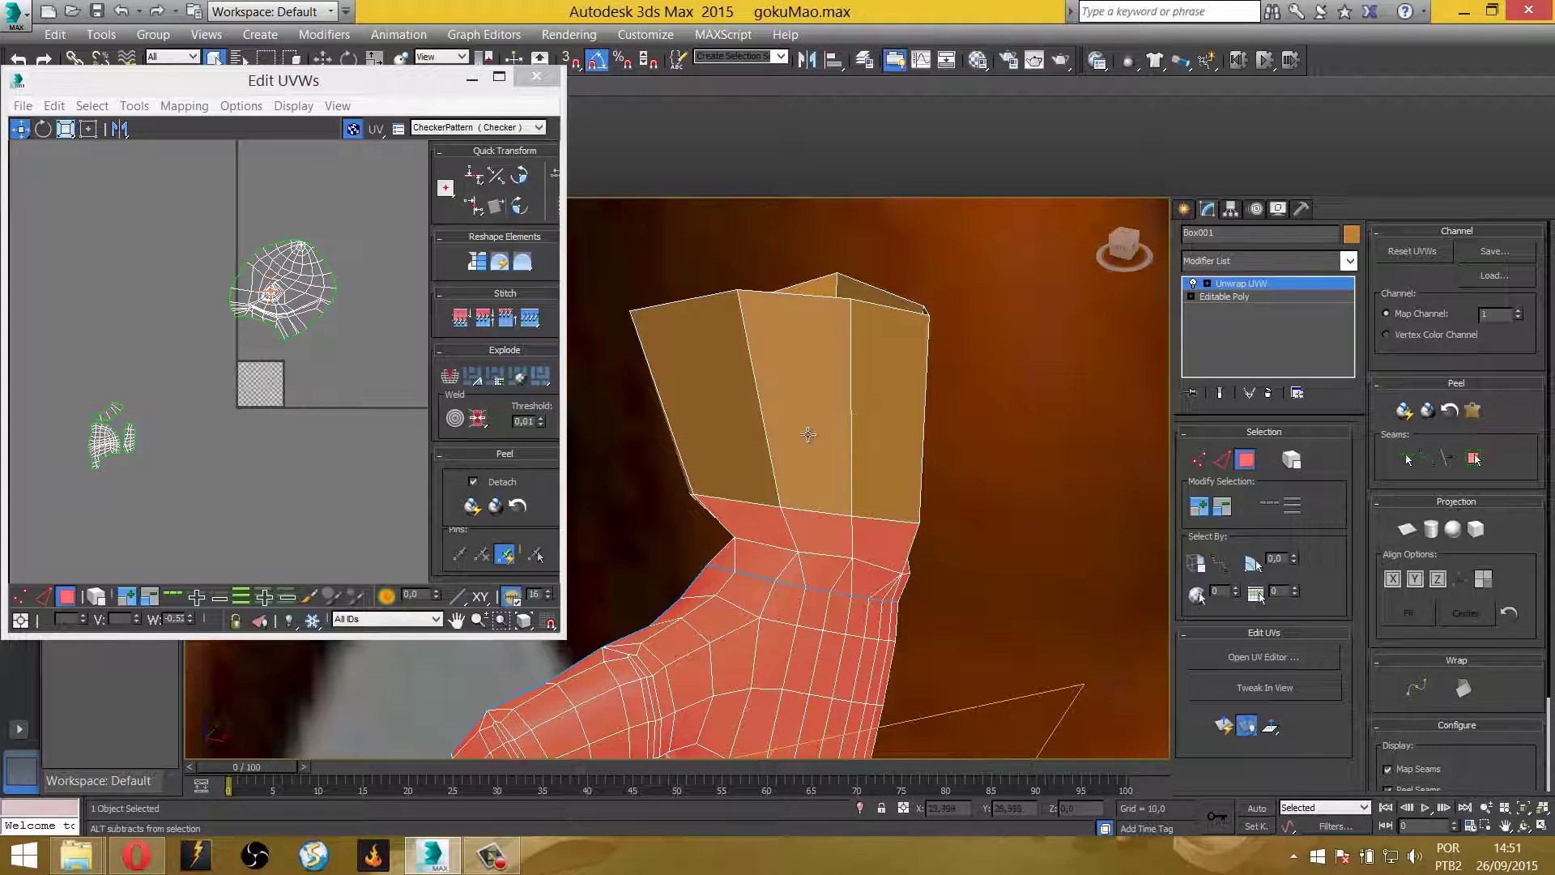
mouse_move(683, 436)
alt+mouse_down()
mouse_move(881, 554)
mouse_move(813, 527)
alt+mouse_up()
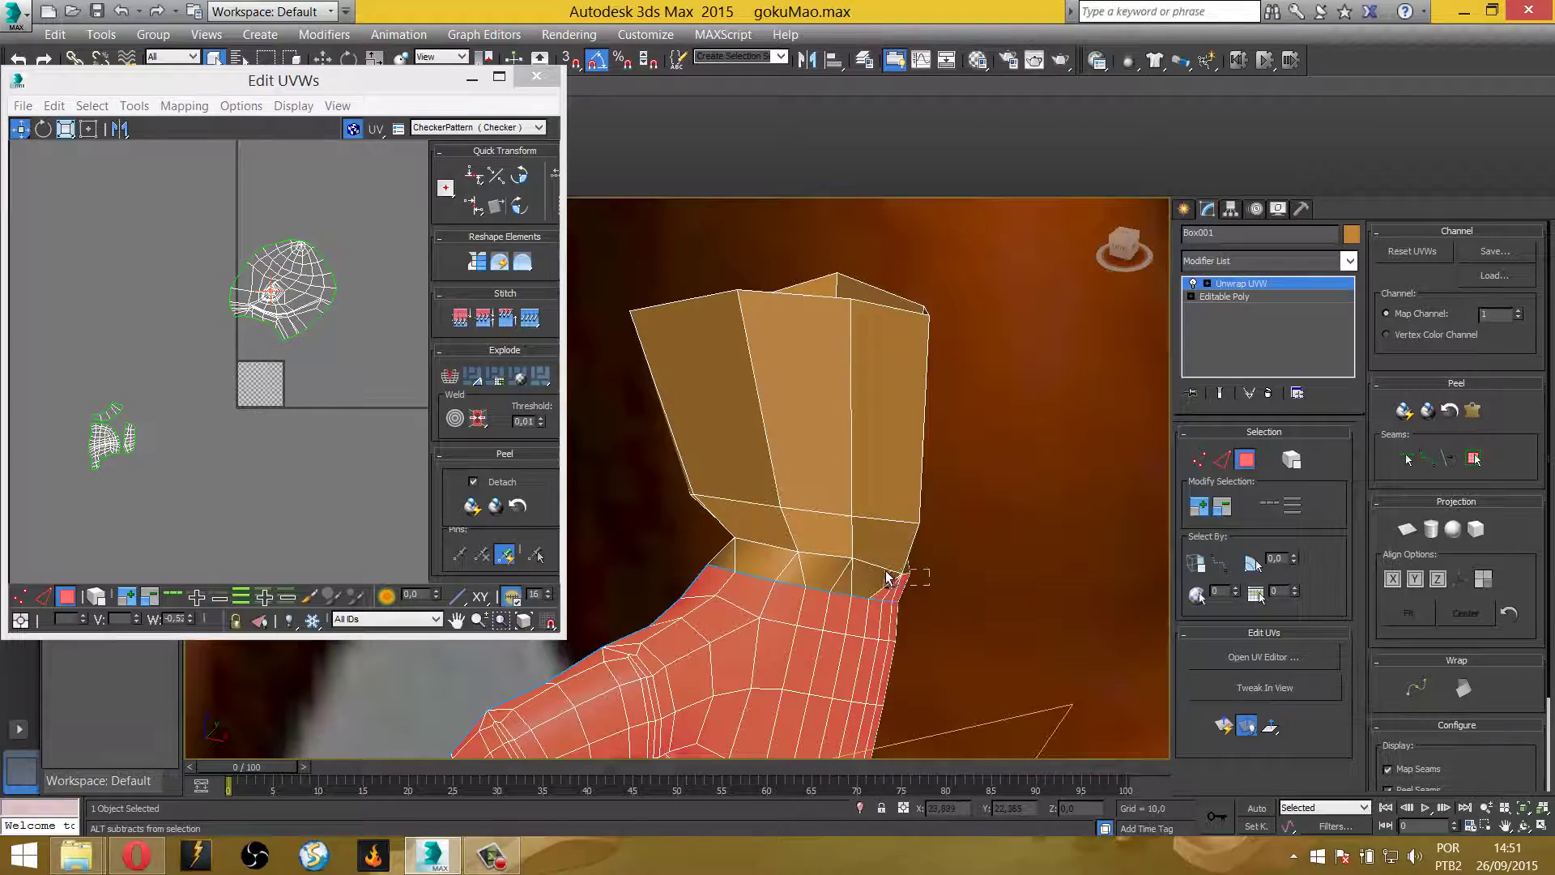
mouse_move(892, 597)
alt+middle_down()
mouse_move(746, 628)
mouse_move(949, 662)
mouse_move(737, 599)
mouse_move(828, 484)
mouse_move(706, 601)
mouse_move(877, 625)
mouse_move(962, 538)
alt+middle_up()
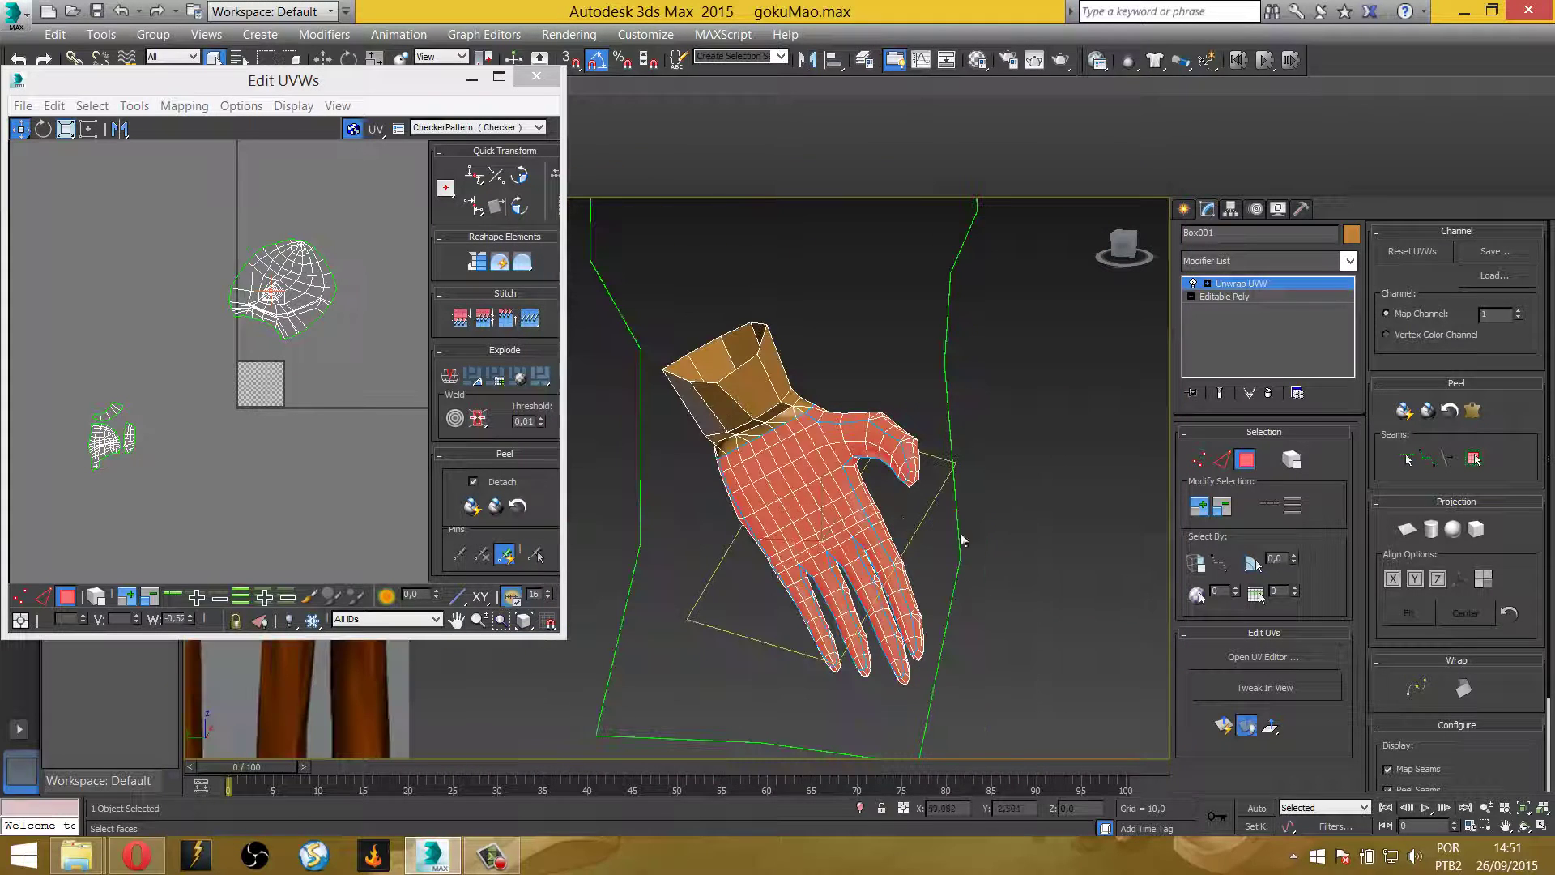
Peel the selected hand faces and zoom the viewport in on the hand
click(1404, 414)
mouse_move(934, 501)
alt+middle_down()
mouse_move(637, 475)
mouse_move(792, 517)
alt+middle_up()
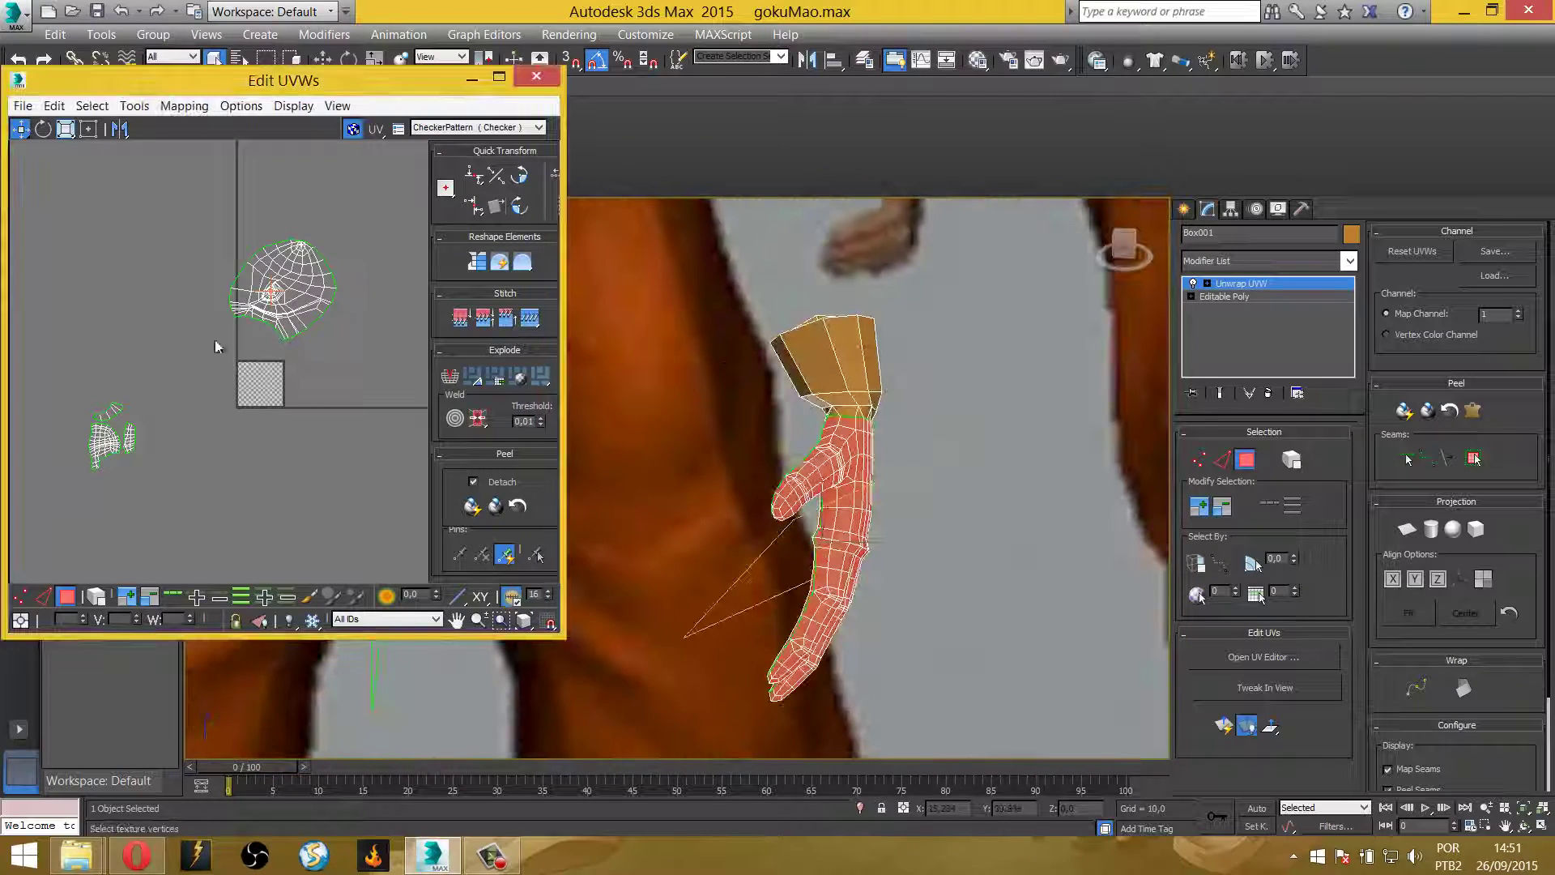
scroll(216, 340, up, 2)
scroll(280, 421, up, 2)
scroll(280, 421, up, 5)
scroll(267, 320, up, 1)
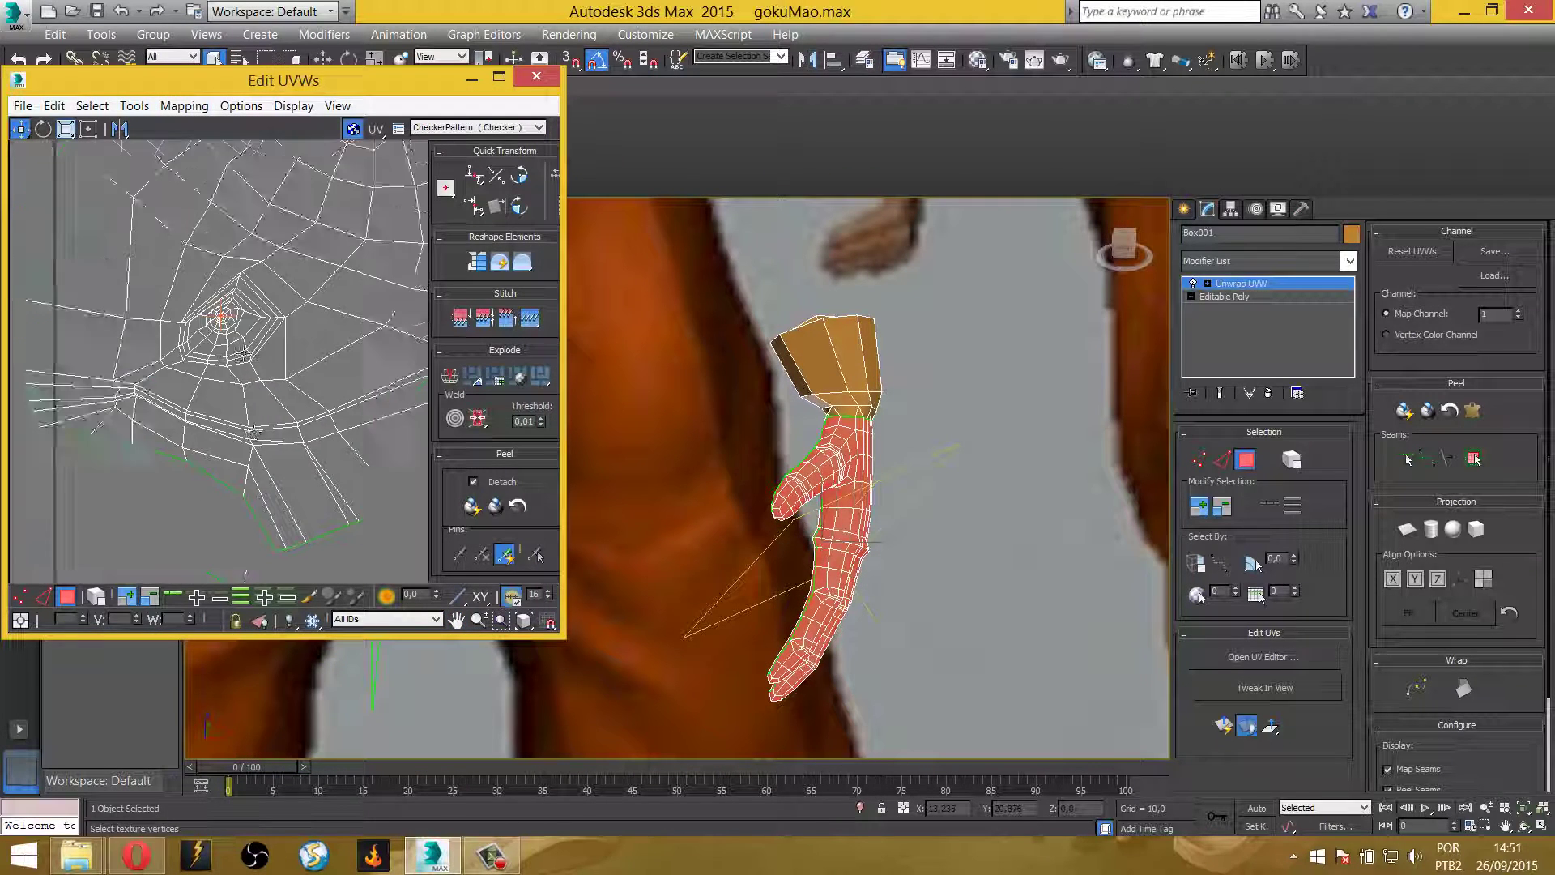
scroll(210, 312, up, 1)
scroll(254, 515, up, 1)
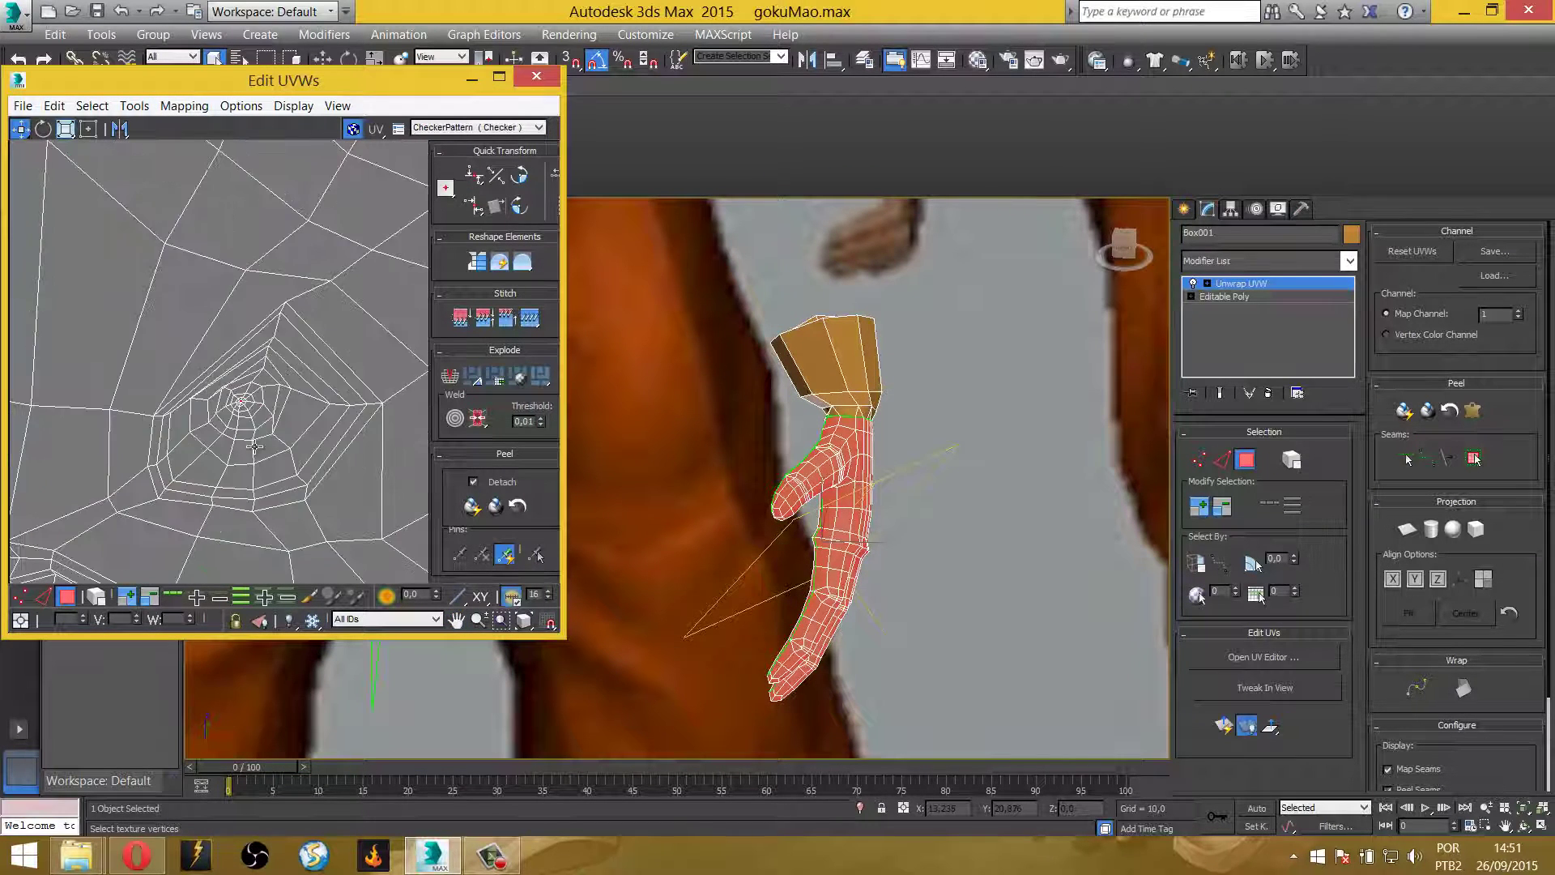
scroll(255, 447, up, 1)
scroll(199, 275, up, 1)
scroll(197, 304, up, 1)
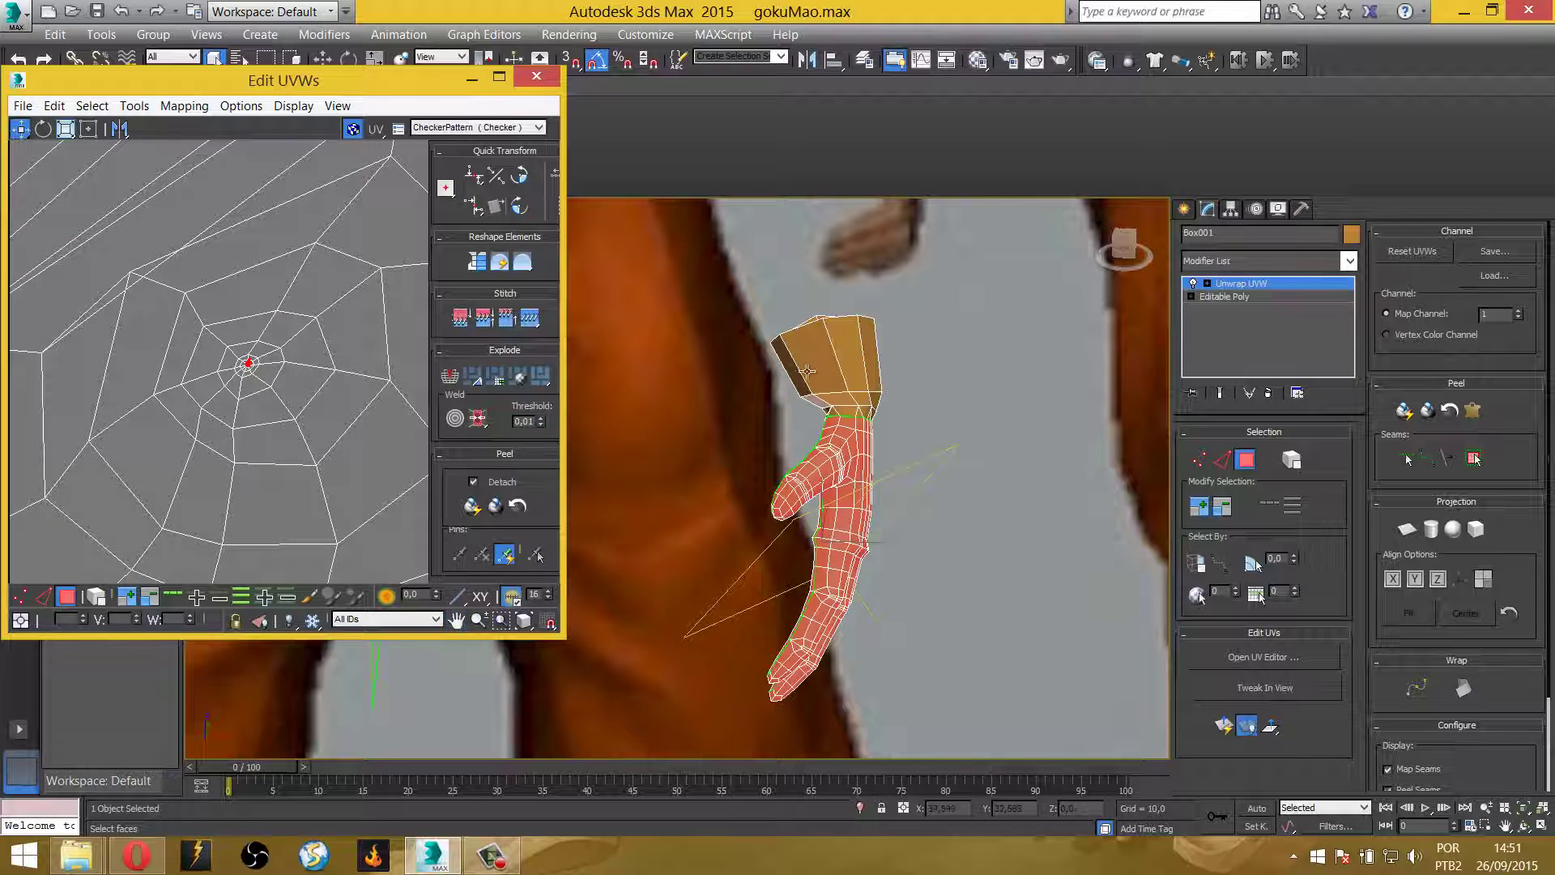
scroll(769, 372, up, 2)
scroll(777, 372, up, 1)
scroll(785, 374, up, 1)
scroll(977, 391, down, 3)
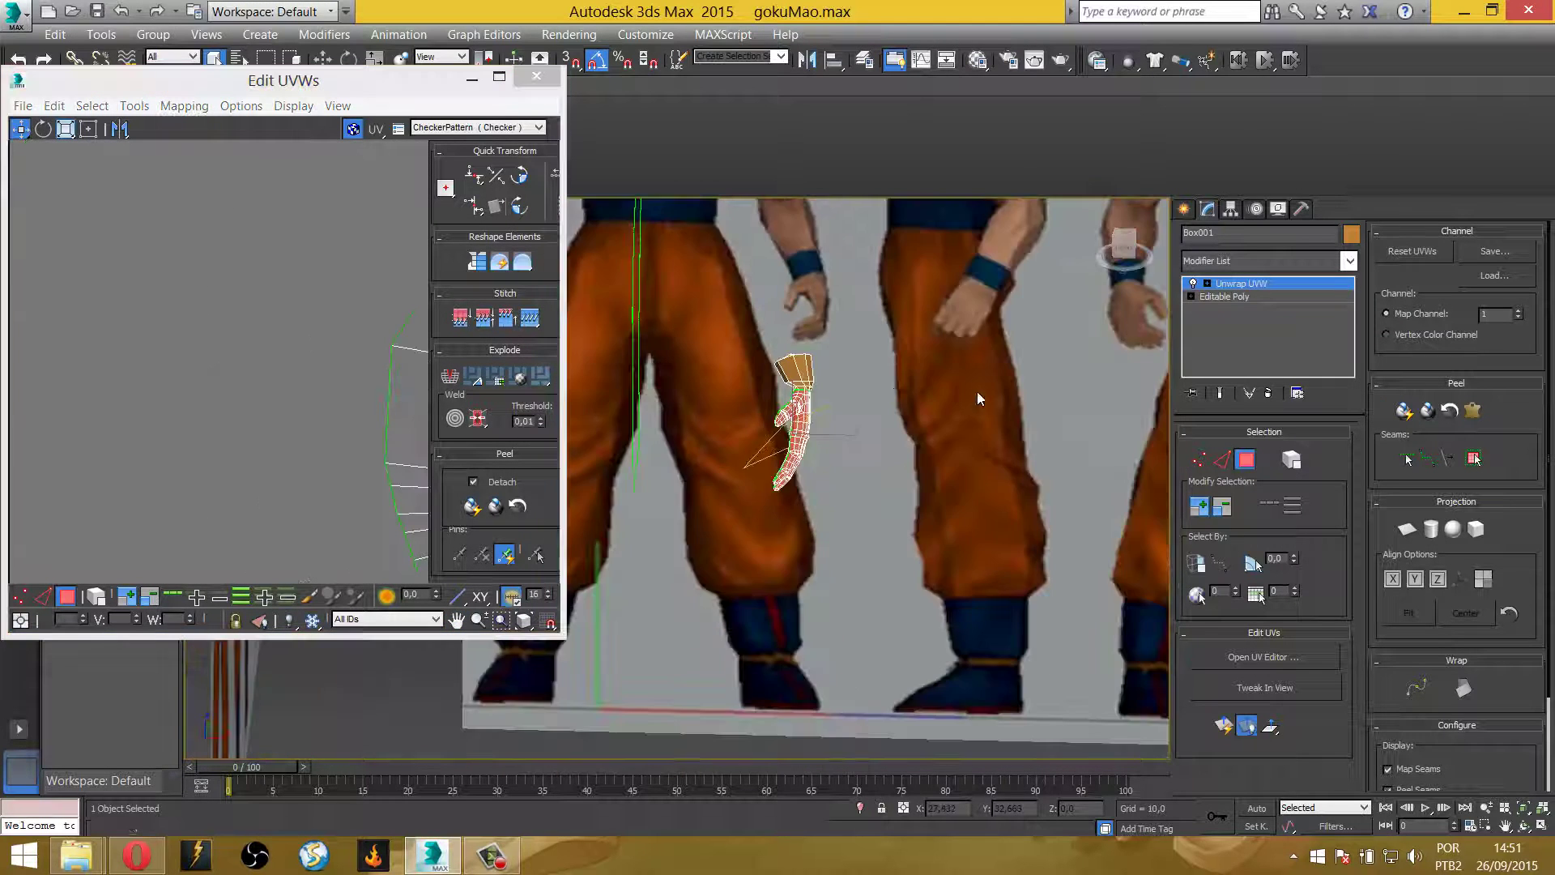
scroll(851, 391, down, 3)
Pan and zoom the Edit UVWs window onto the red selected hand UV cluster
click(329, 392)
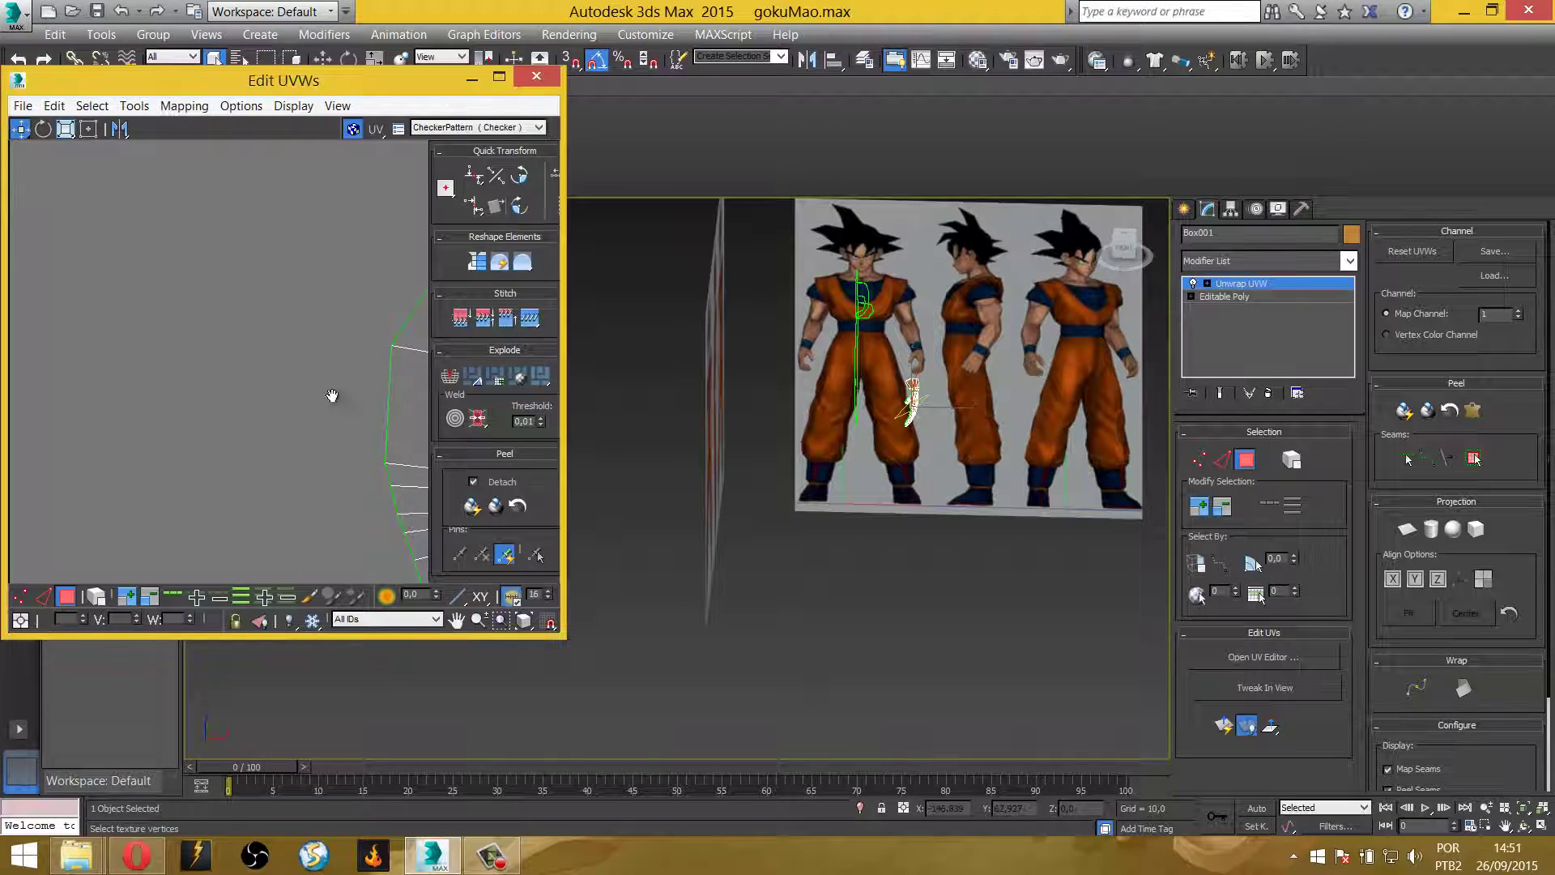
scroll(308, 418, down, 2)
scroll(324, 442, down, 3)
middle_drag(329, 441, 267, 340)
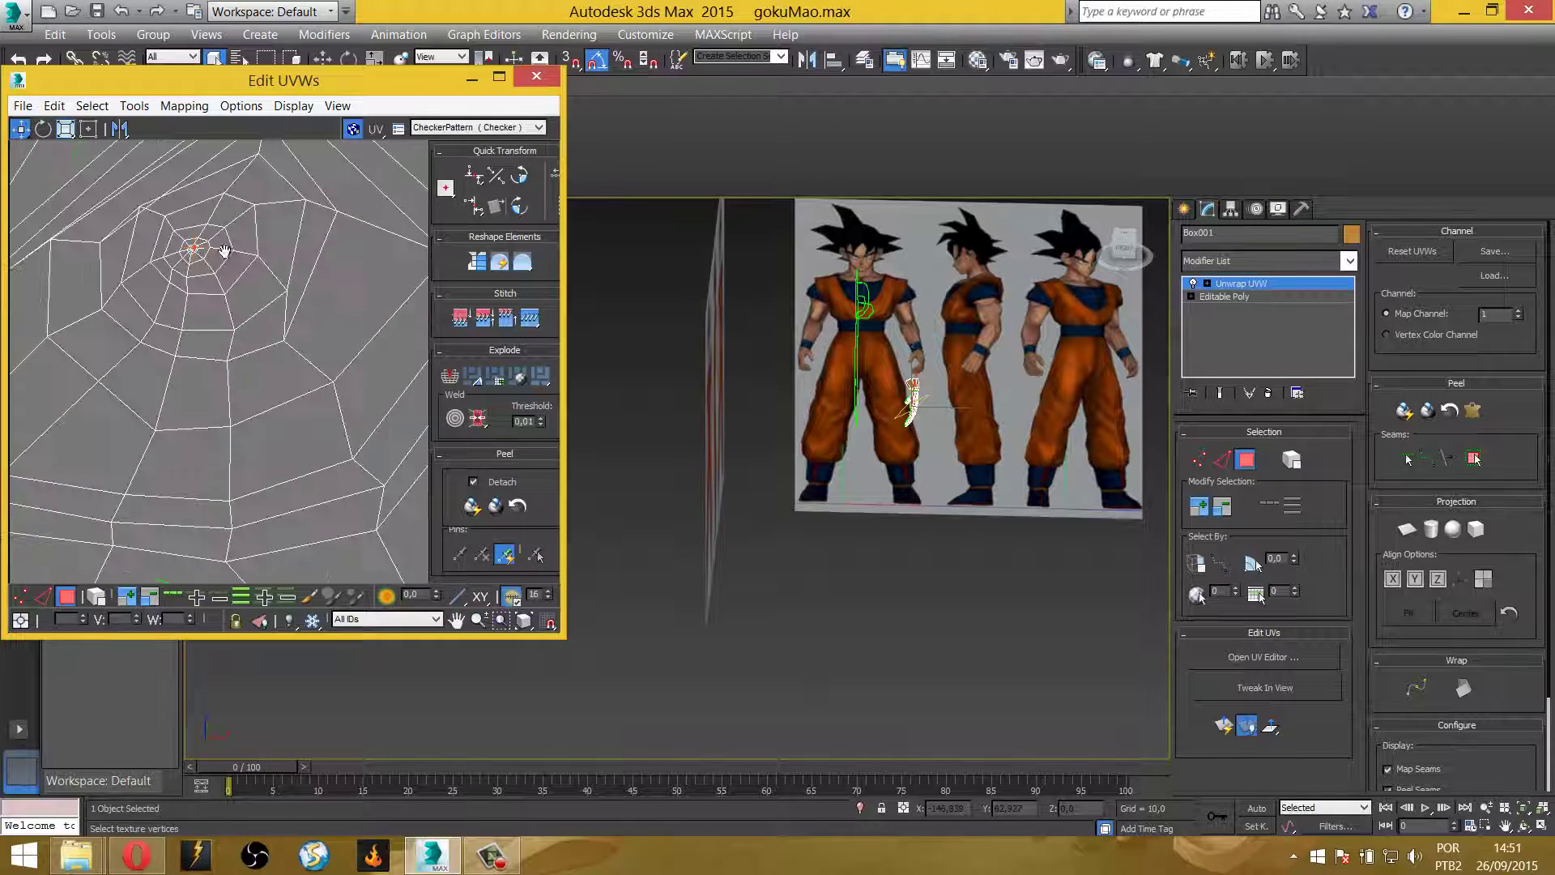
scroll(227, 341, up, 2)
scroll(171, 466, up, 2)
middle_drag(172, 466, 341, 502)
scroll(251, 438, up, 2)
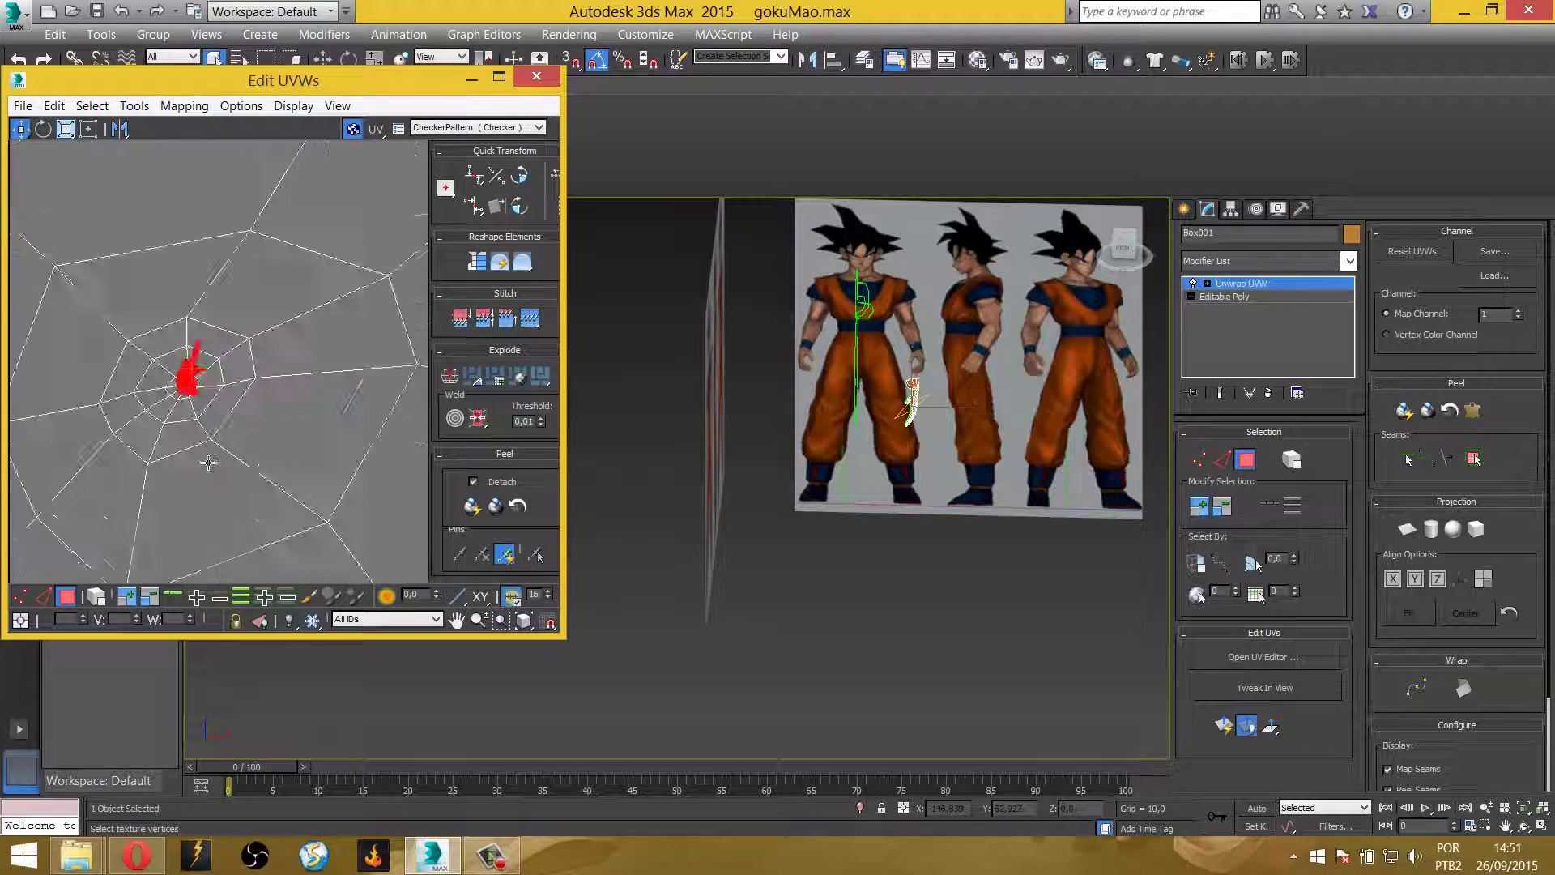
scroll(187, 365, up, 3)
middle_drag(183, 274, 230, 390)
Zoom the Edit UVWs view in and out to survey the hand cluster and checker tile
click(65, 128)
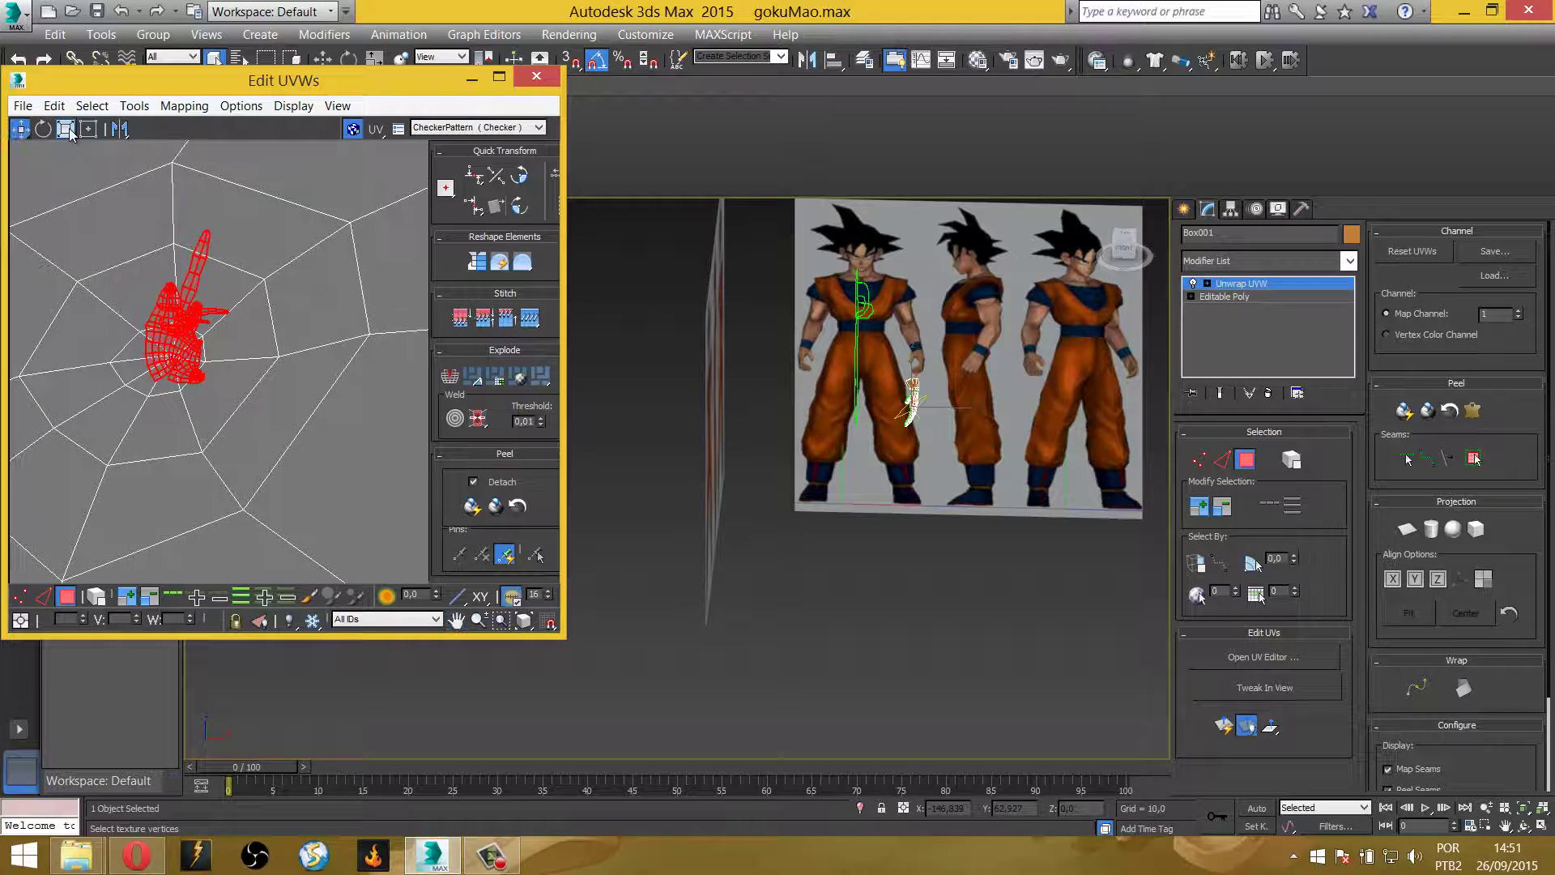
scroll(243, 356, up, 2)
scroll(279, 392, up, 1)
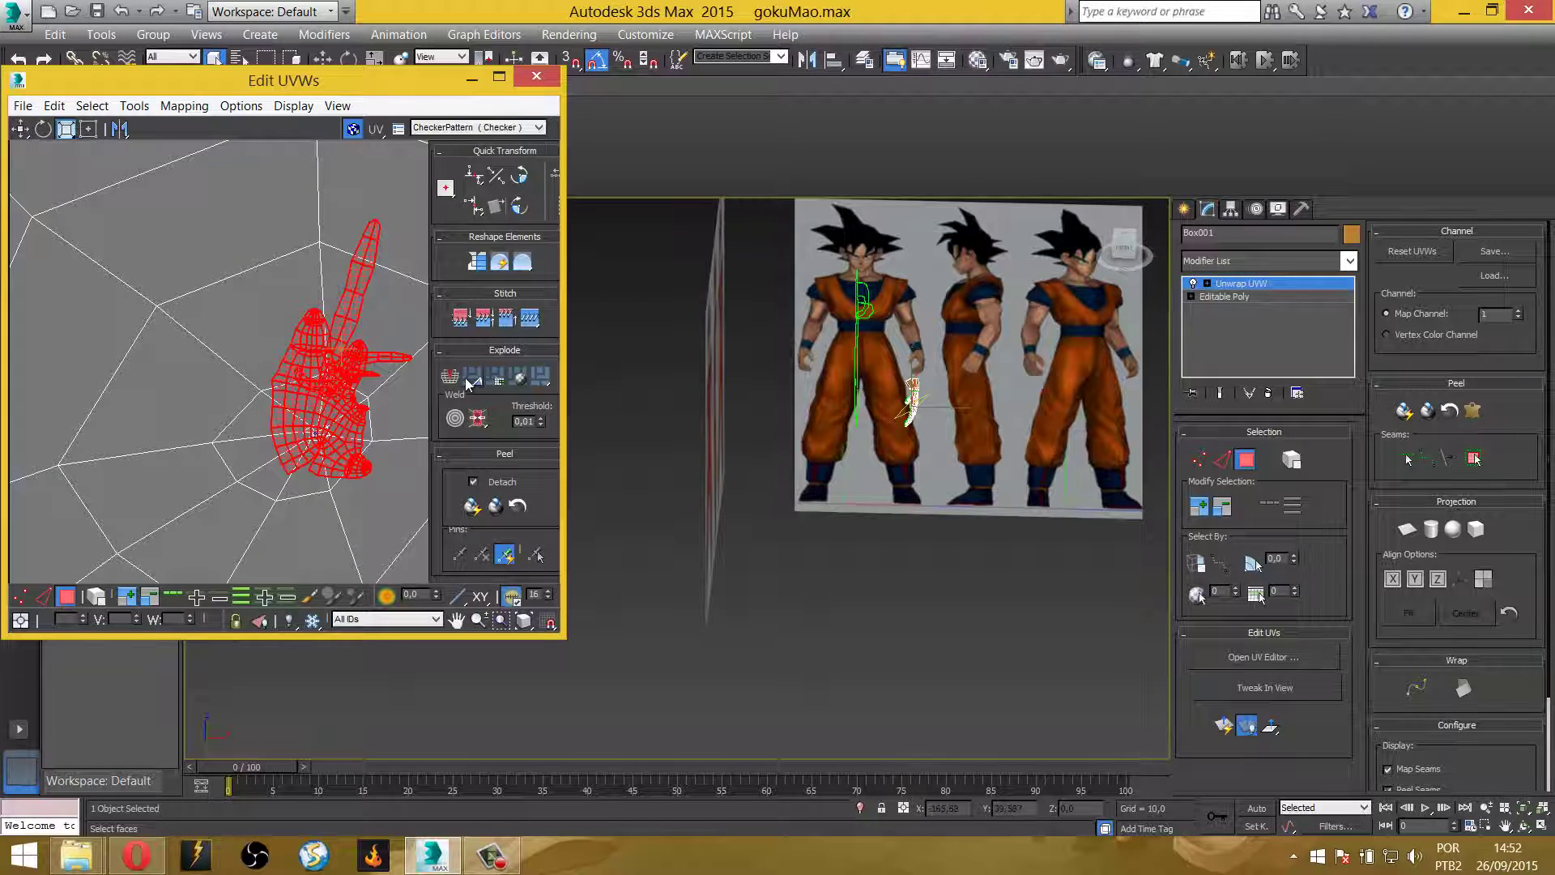
scroll(258, 389, up, 2)
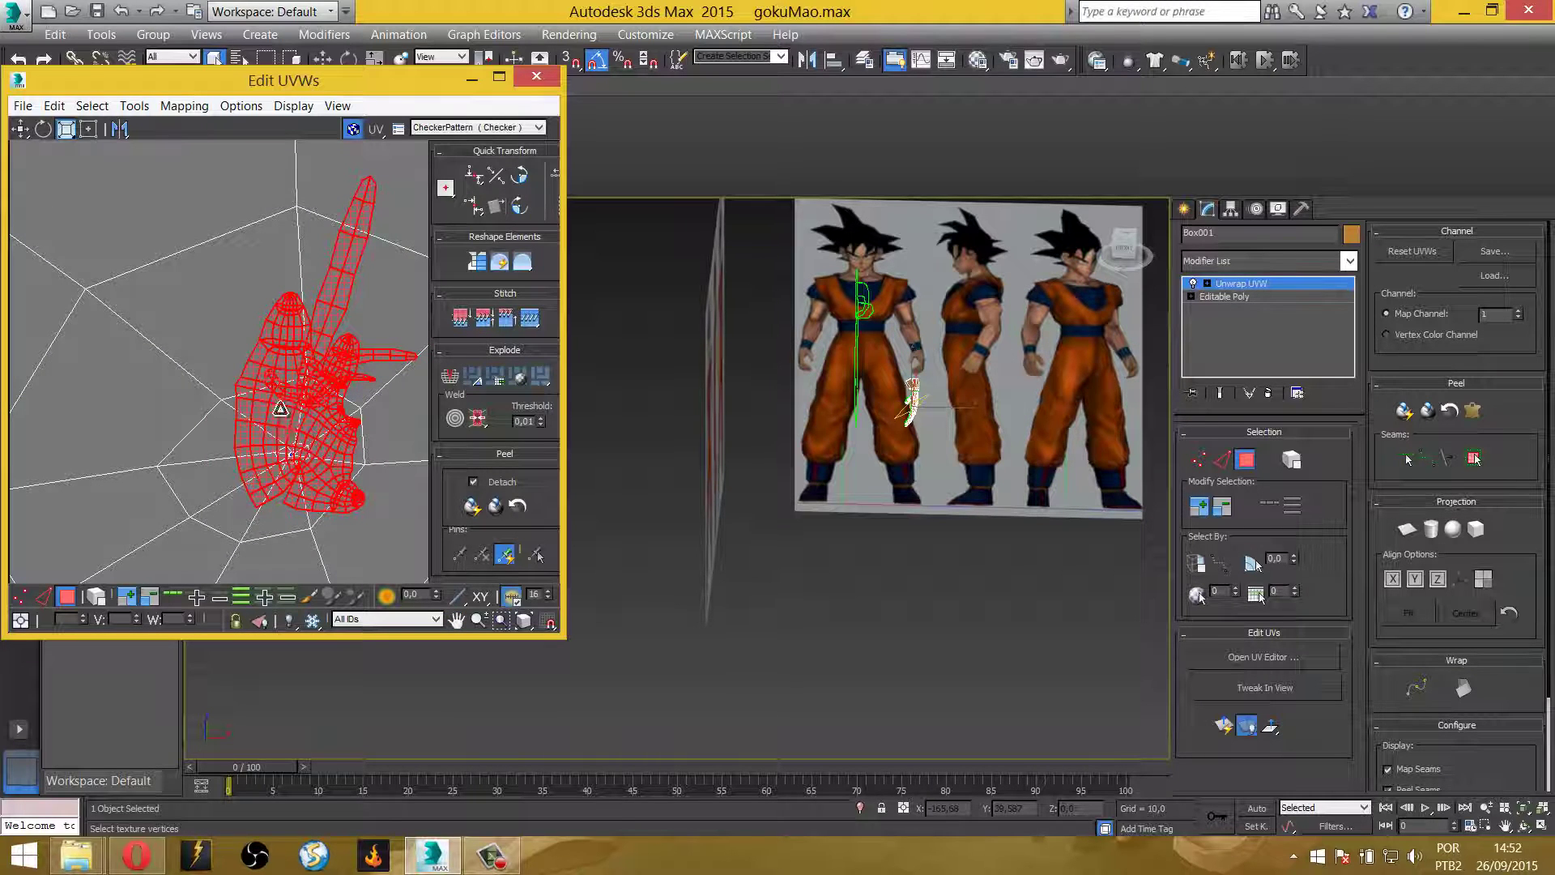
scroll(291, 452, up, 3)
scroll(291, 452, up, 3)
scroll(290, 390, down, 2)
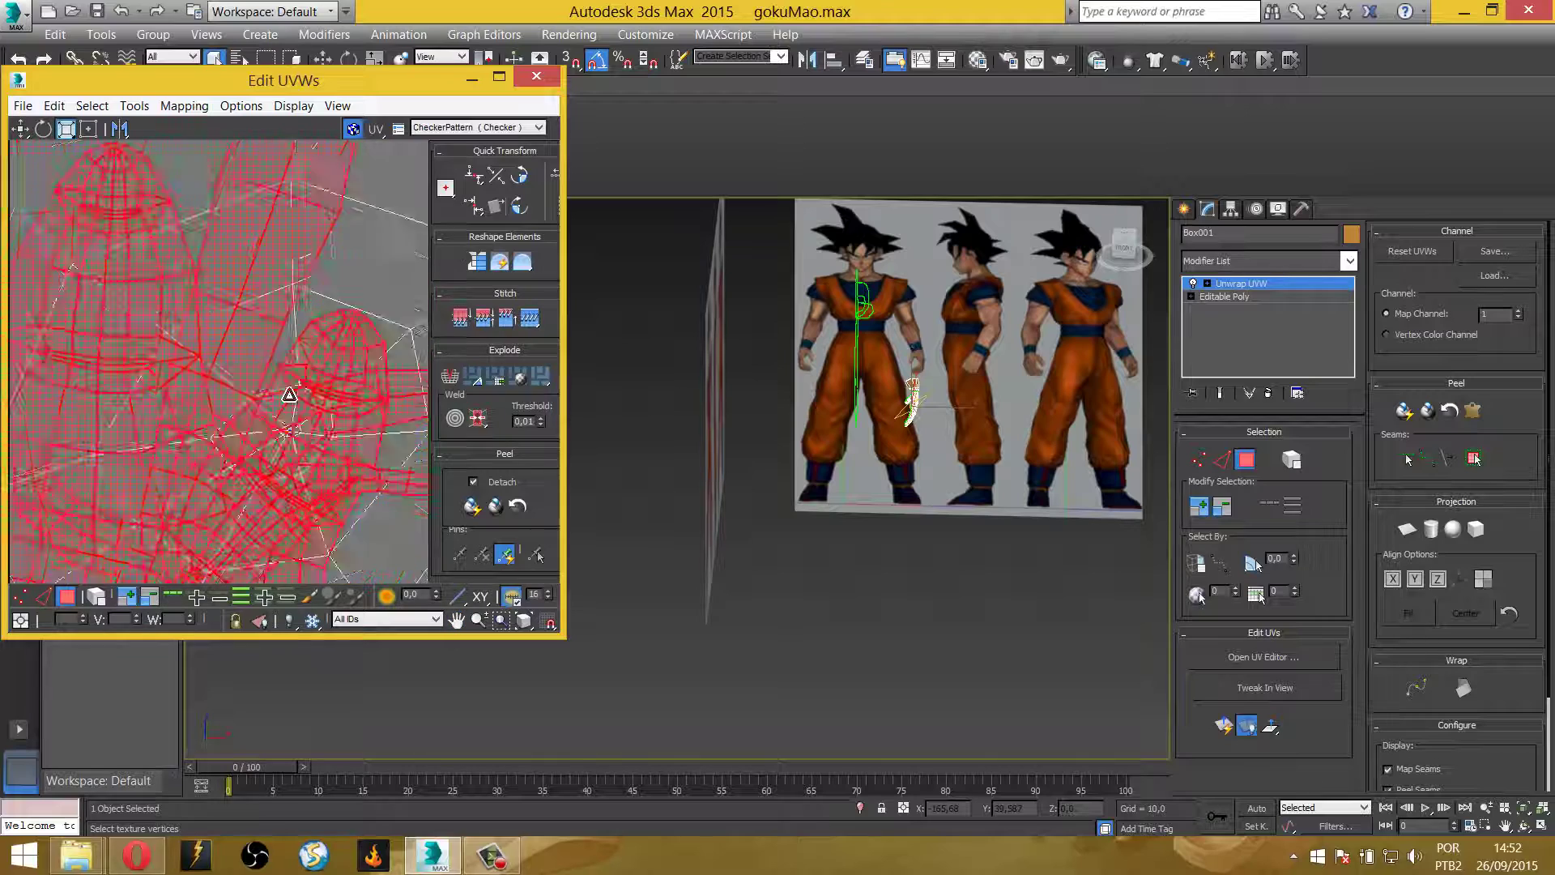
scroll(300, 395, down, 3)
scroll(321, 404, down, 2)
scroll(321, 404, up, 4)
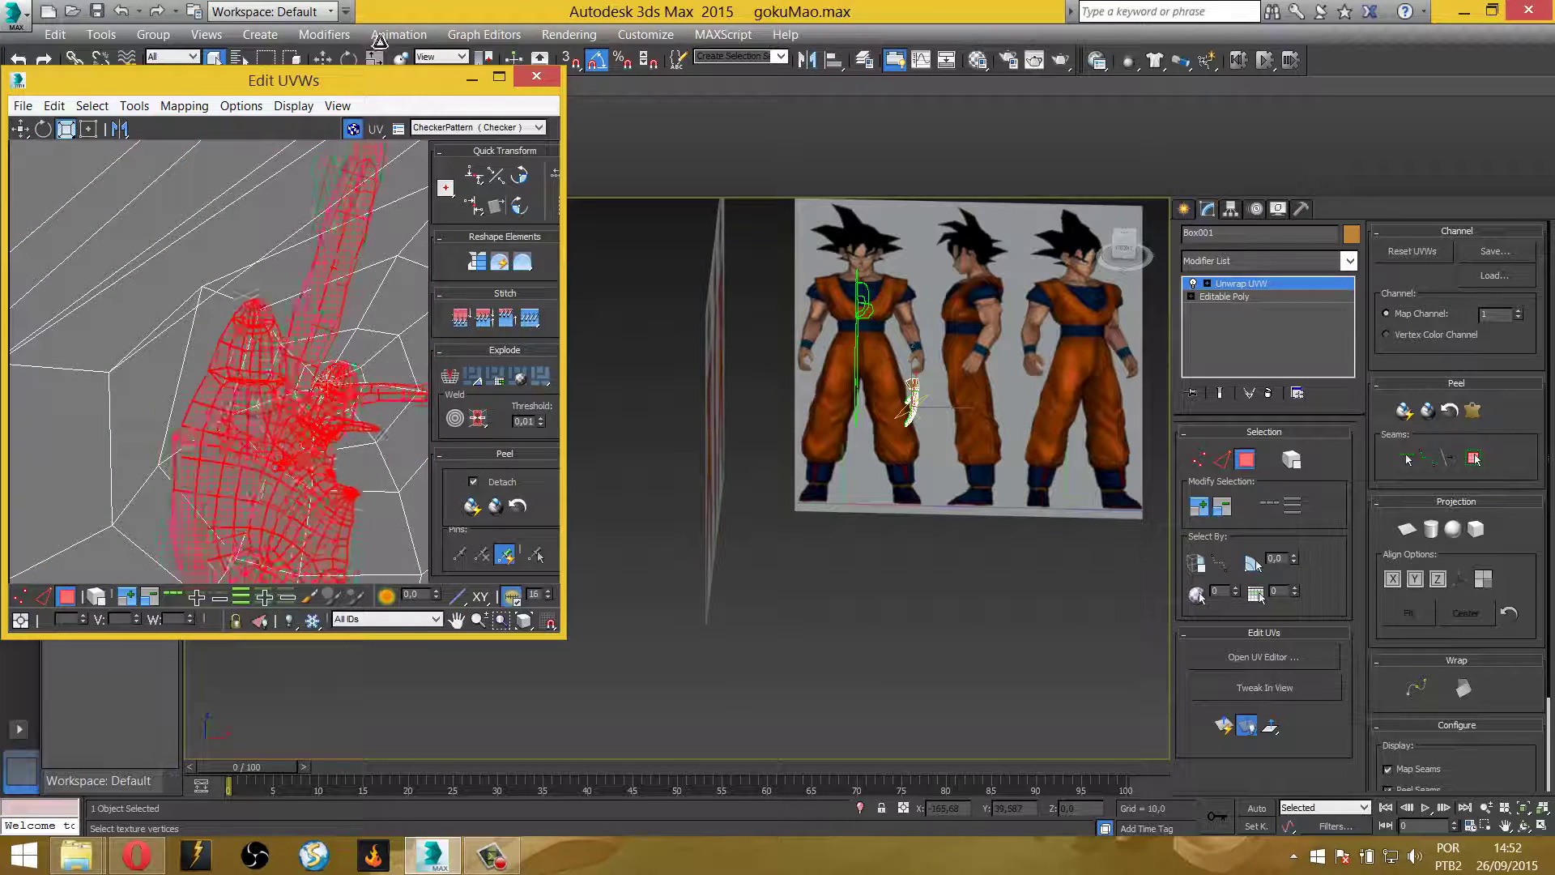
scroll(308, 381, down, 3)
scroll(294, 351, down, 2)
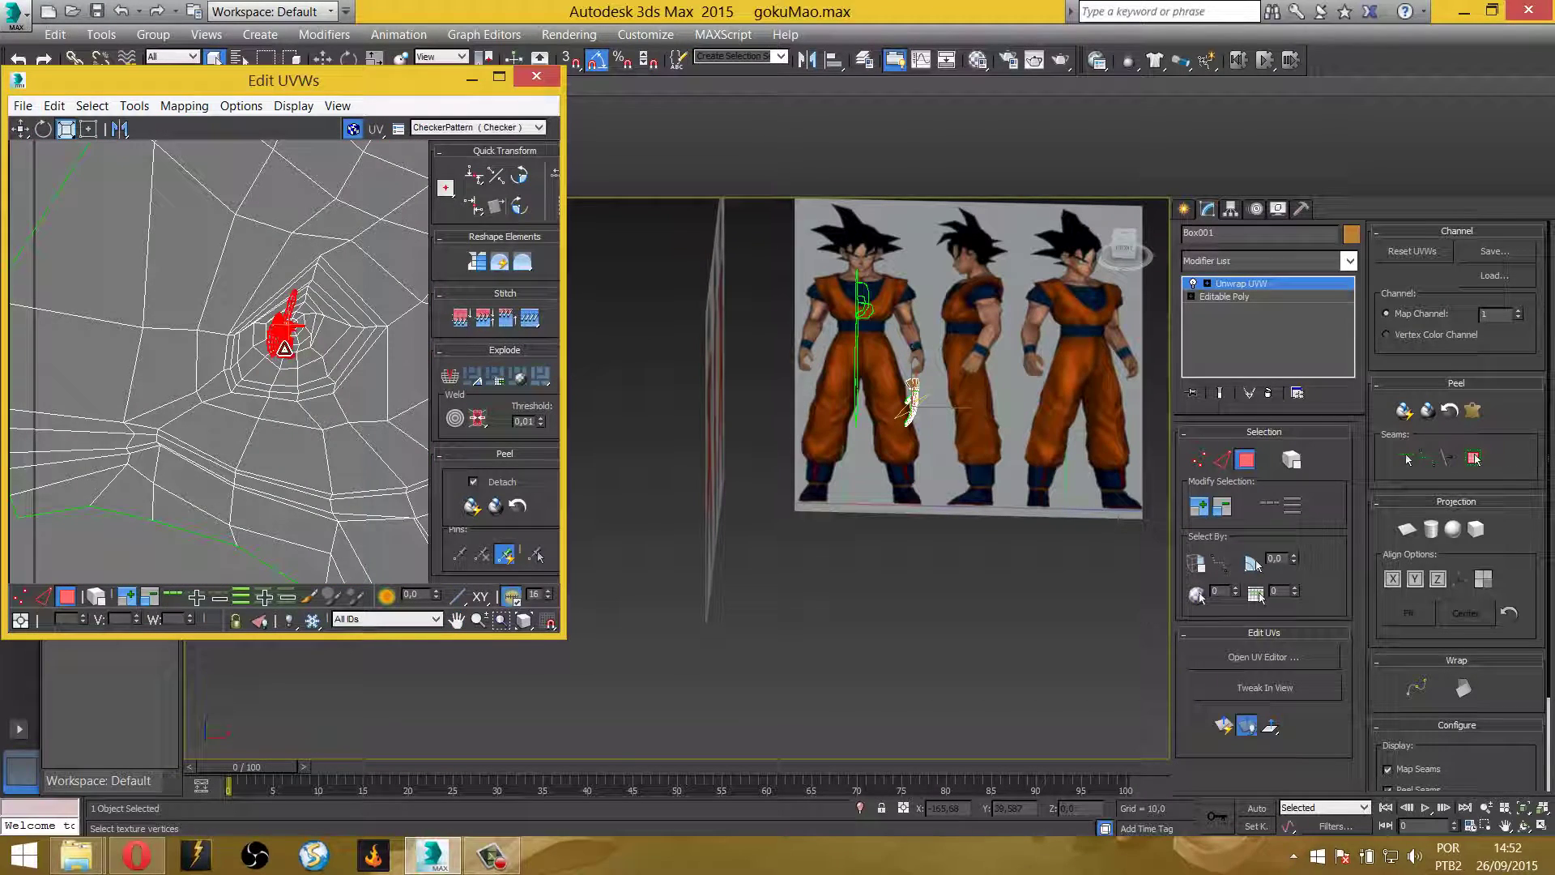
scroll(283, 340, up, 2)
scroll(272, 345, up, 2)
scroll(261, 351, down, 3)
scroll(261, 351, down, 2)
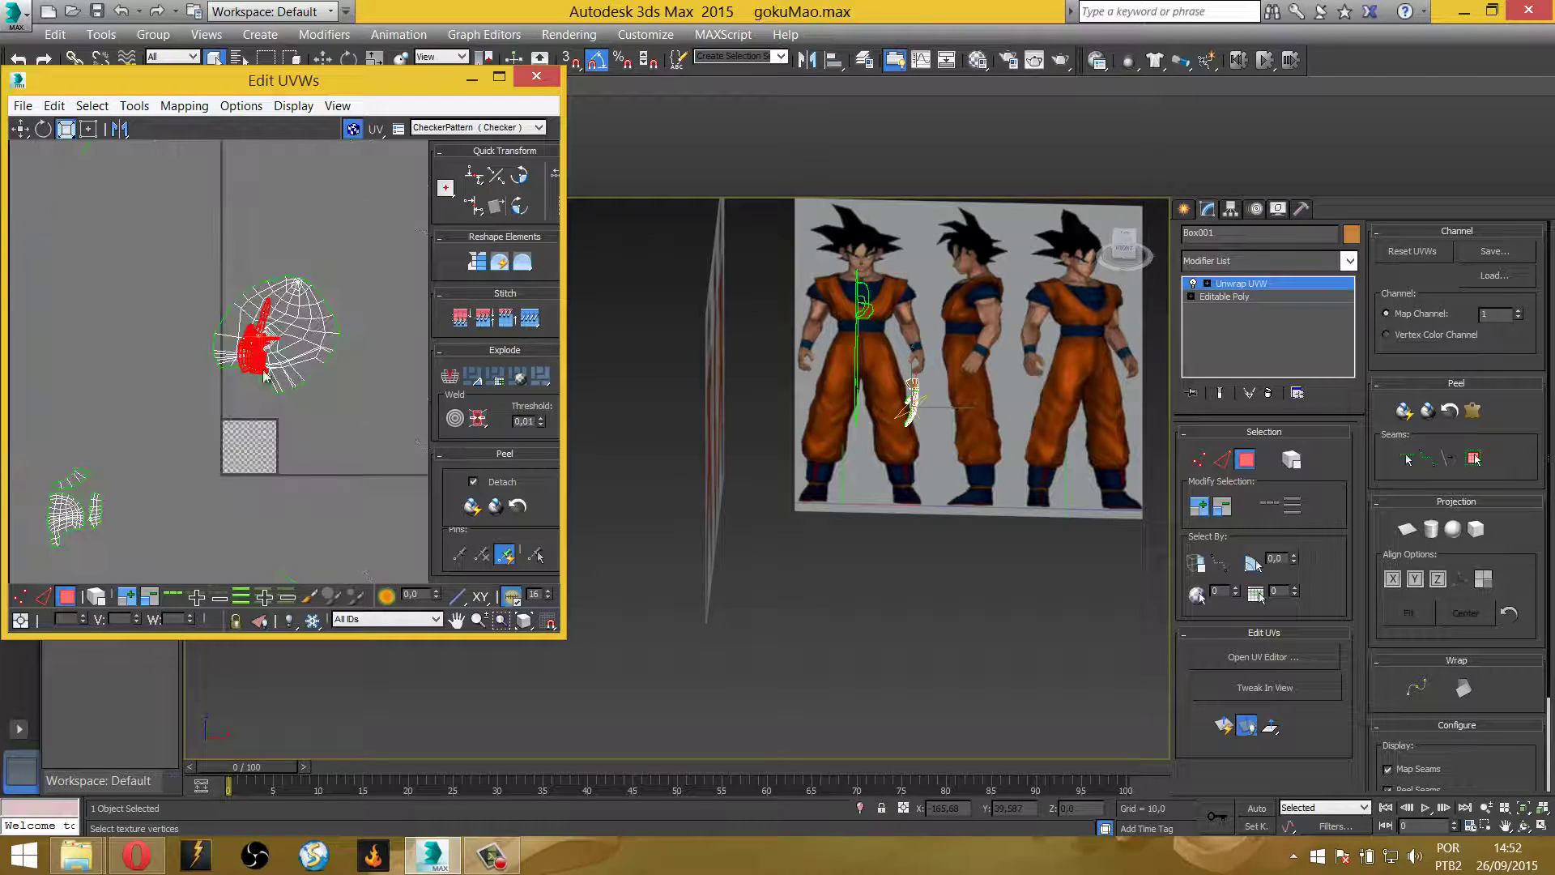
Move the hand's UV cluster below the checker tile and pan it into view
click(24, 132)
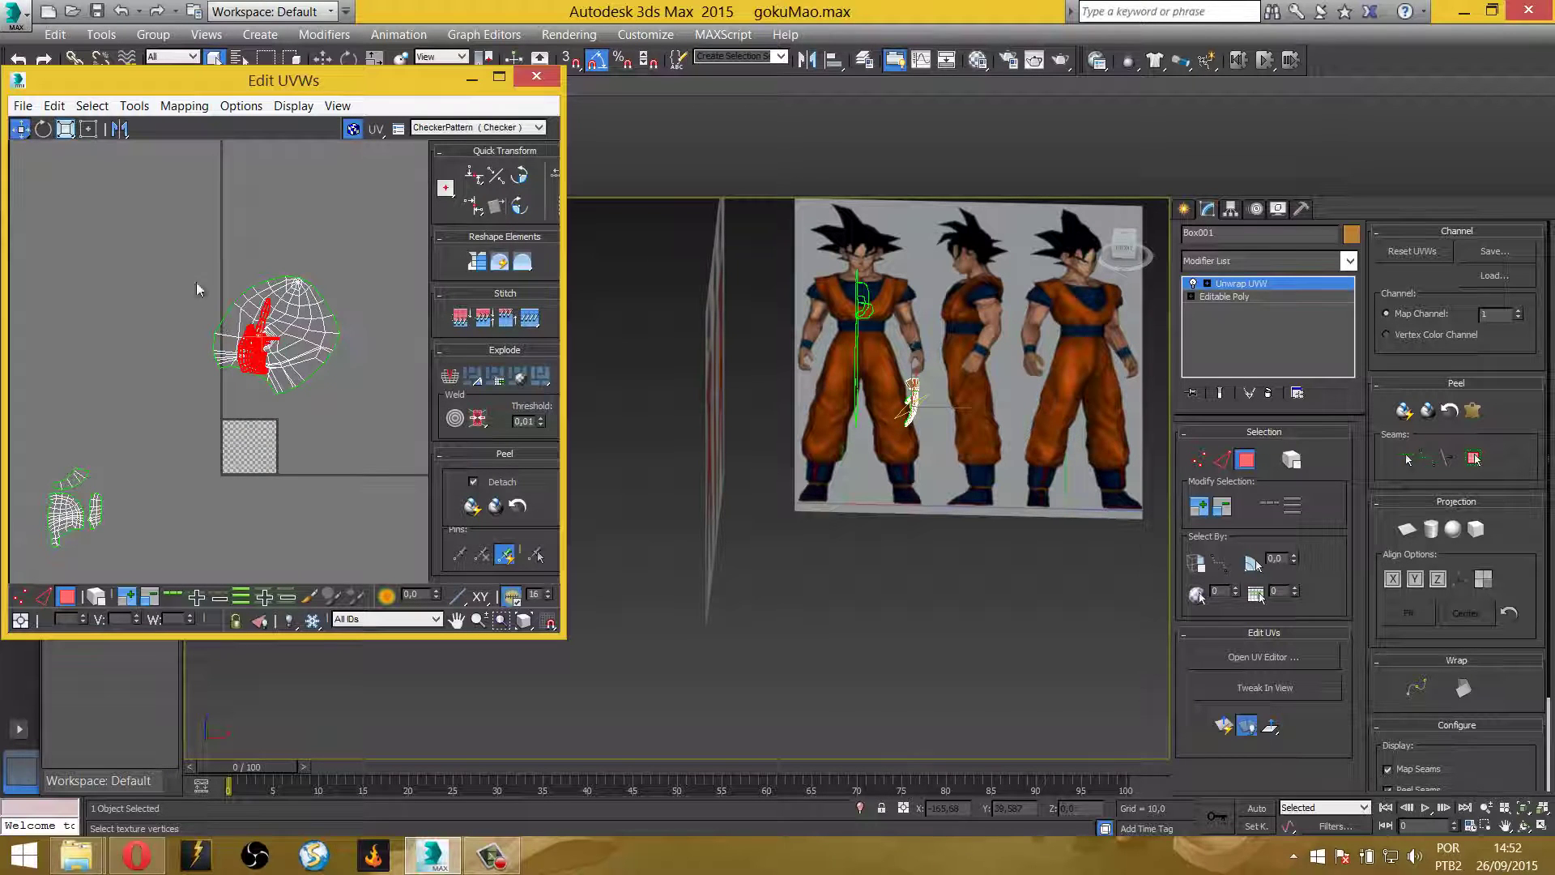
drag(244, 357, 297, 522)
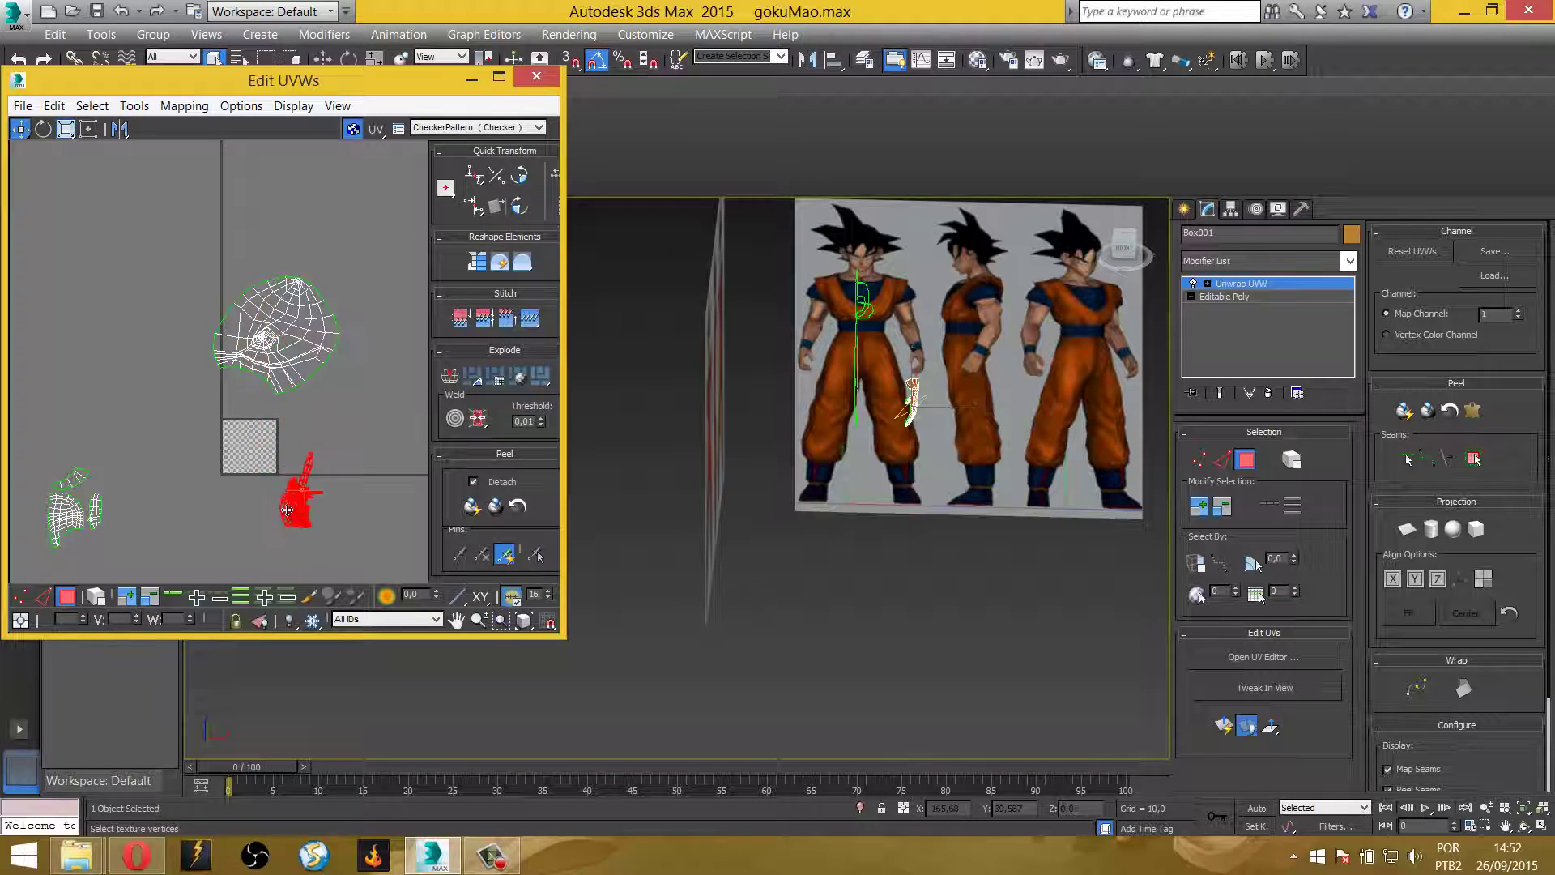
middle_drag(282, 361, 246, 312)
scroll(296, 454, up, 3)
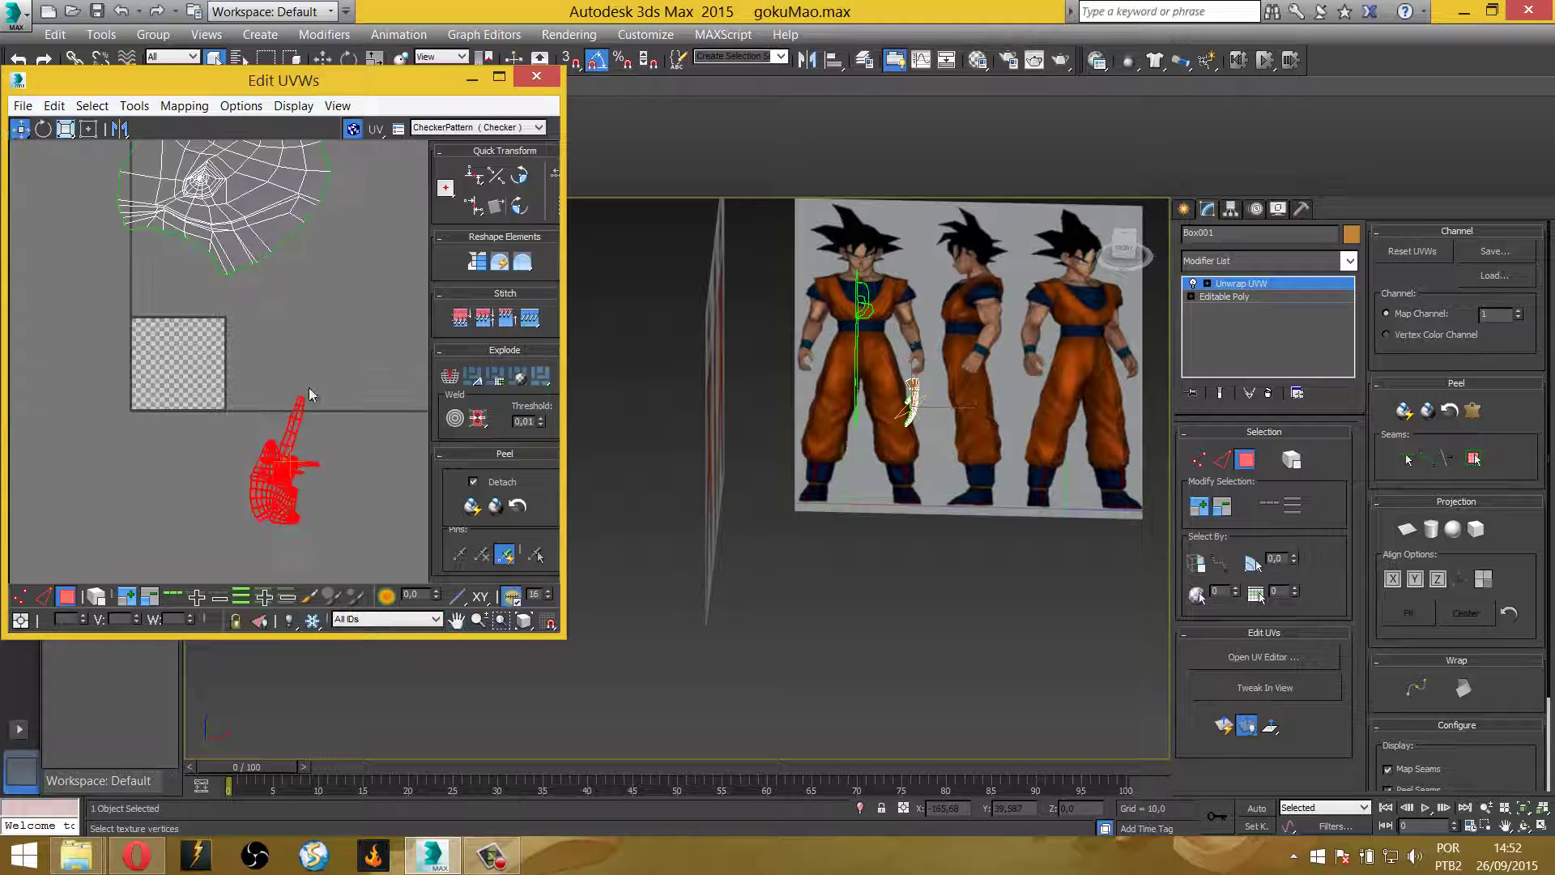
mouse_move(295, 454)
middle_down()
mouse_move(210, 336)
mouse_move(204, 219)
middle_up()
scroll(216, 336, up, 3)
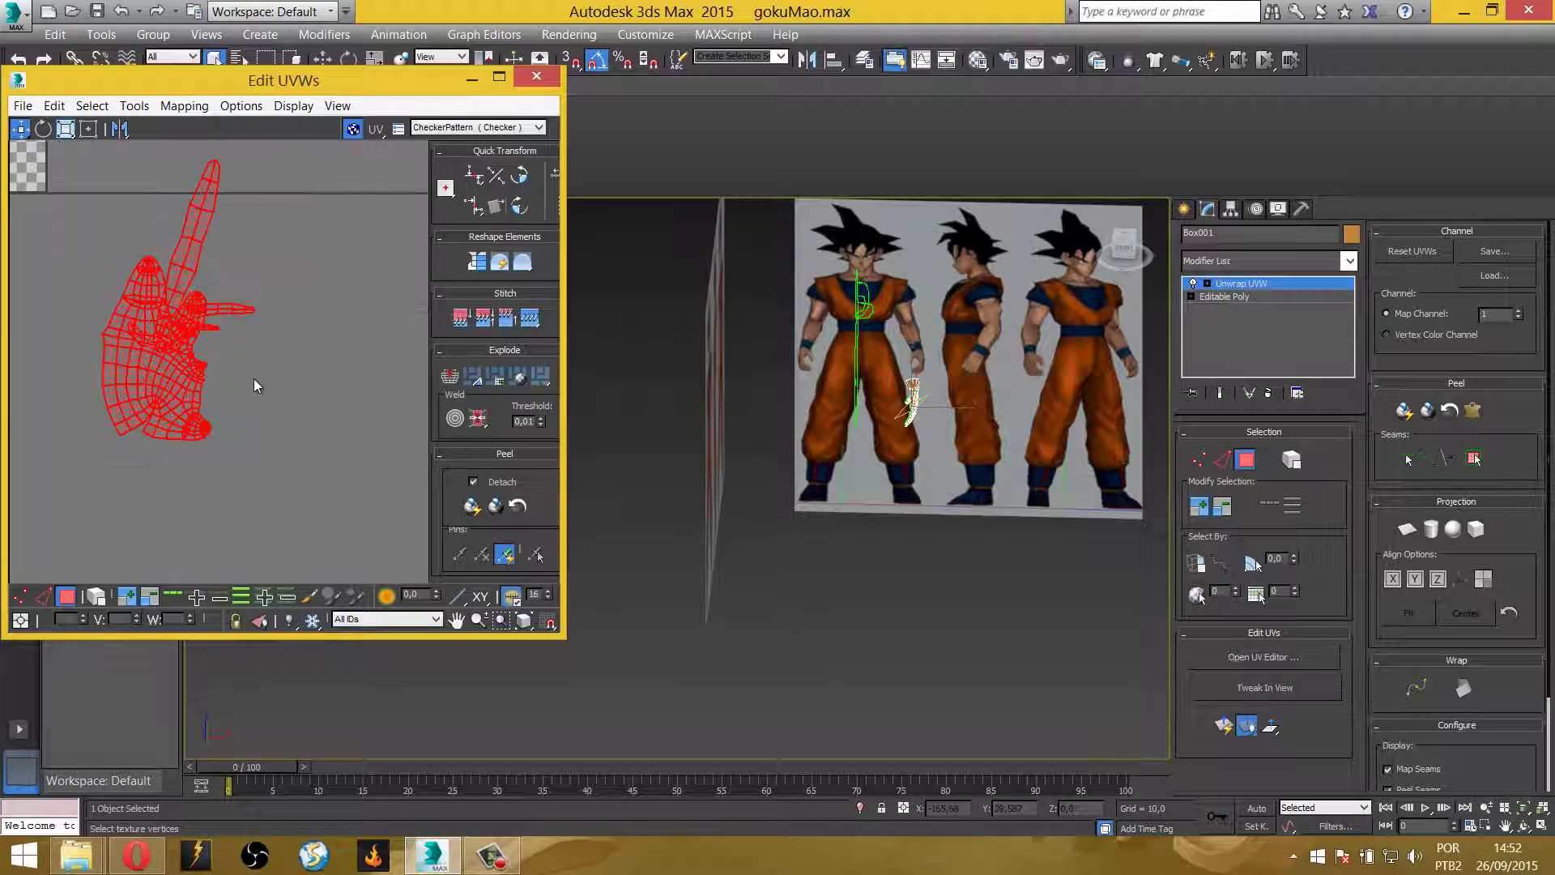
Reselect the hand's UV island as a whole element
click(254, 378)
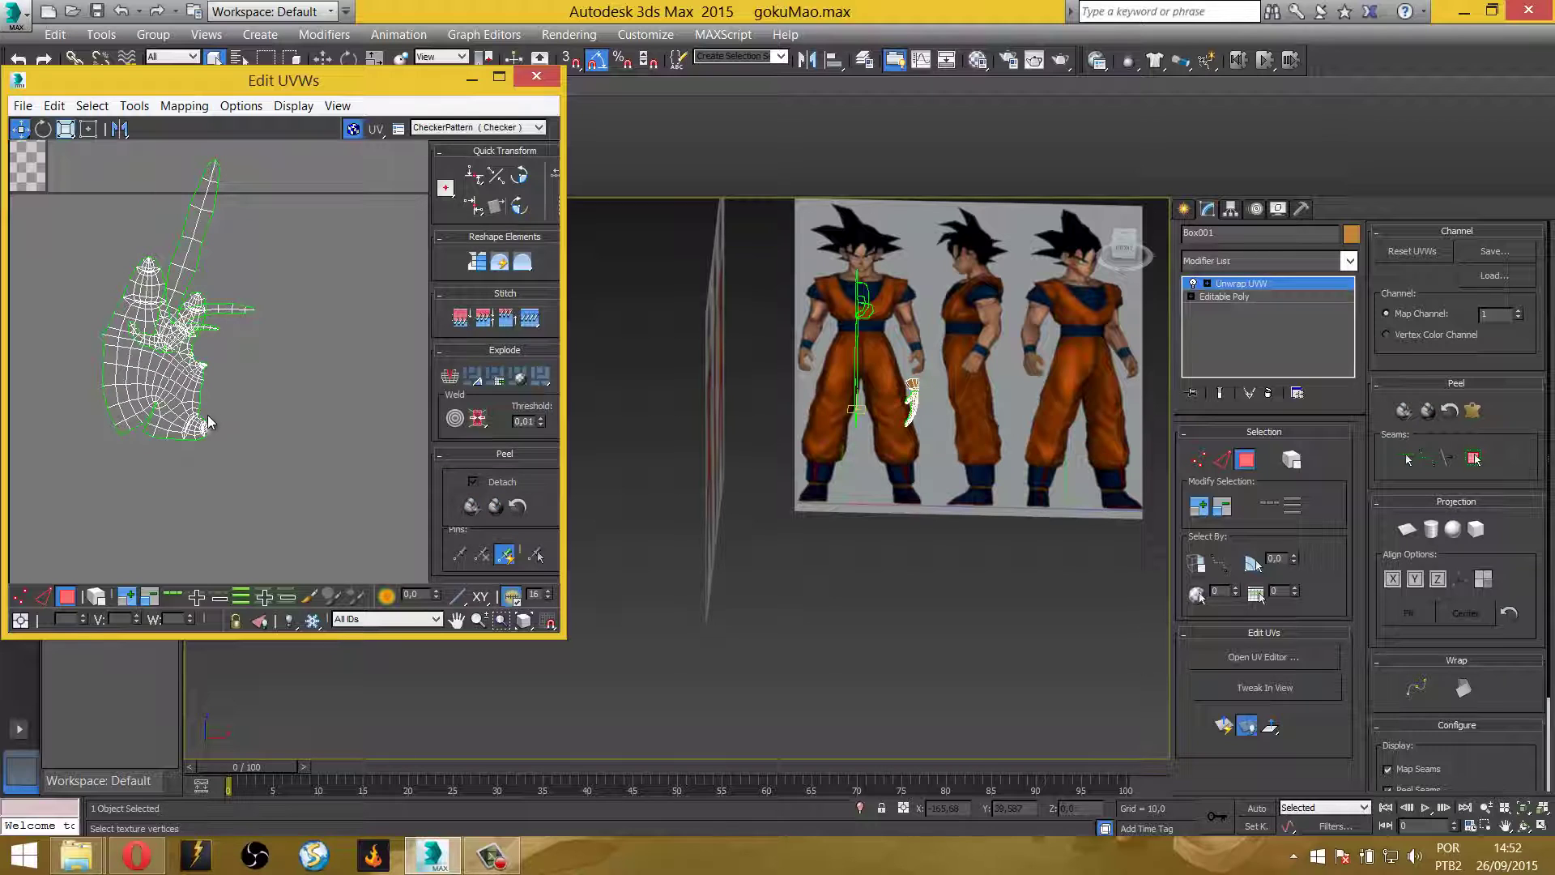
click(181, 369)
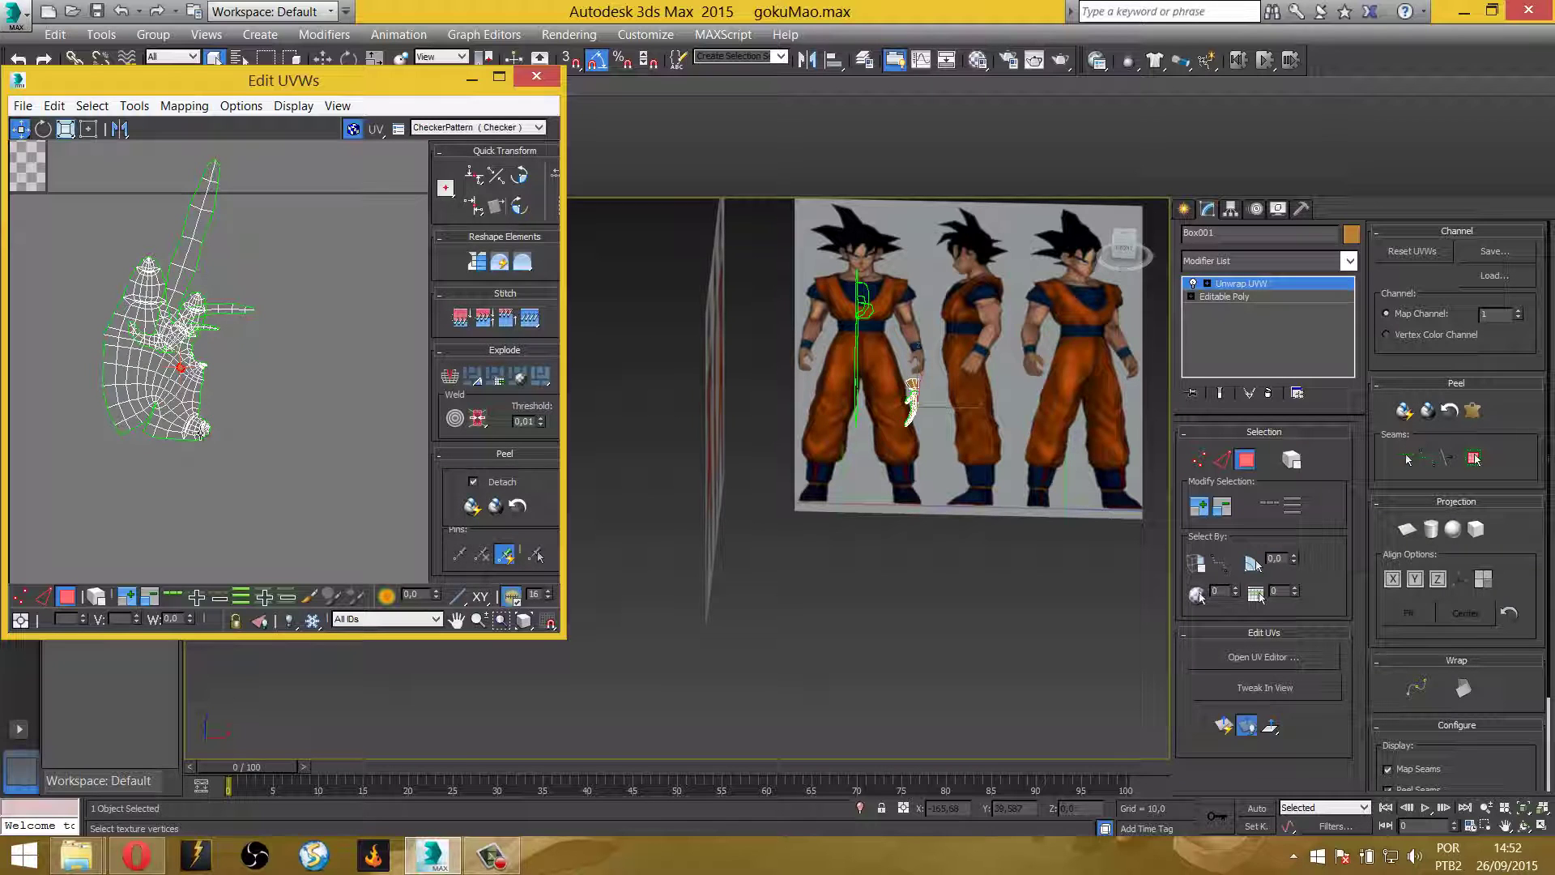
click(106, 597)
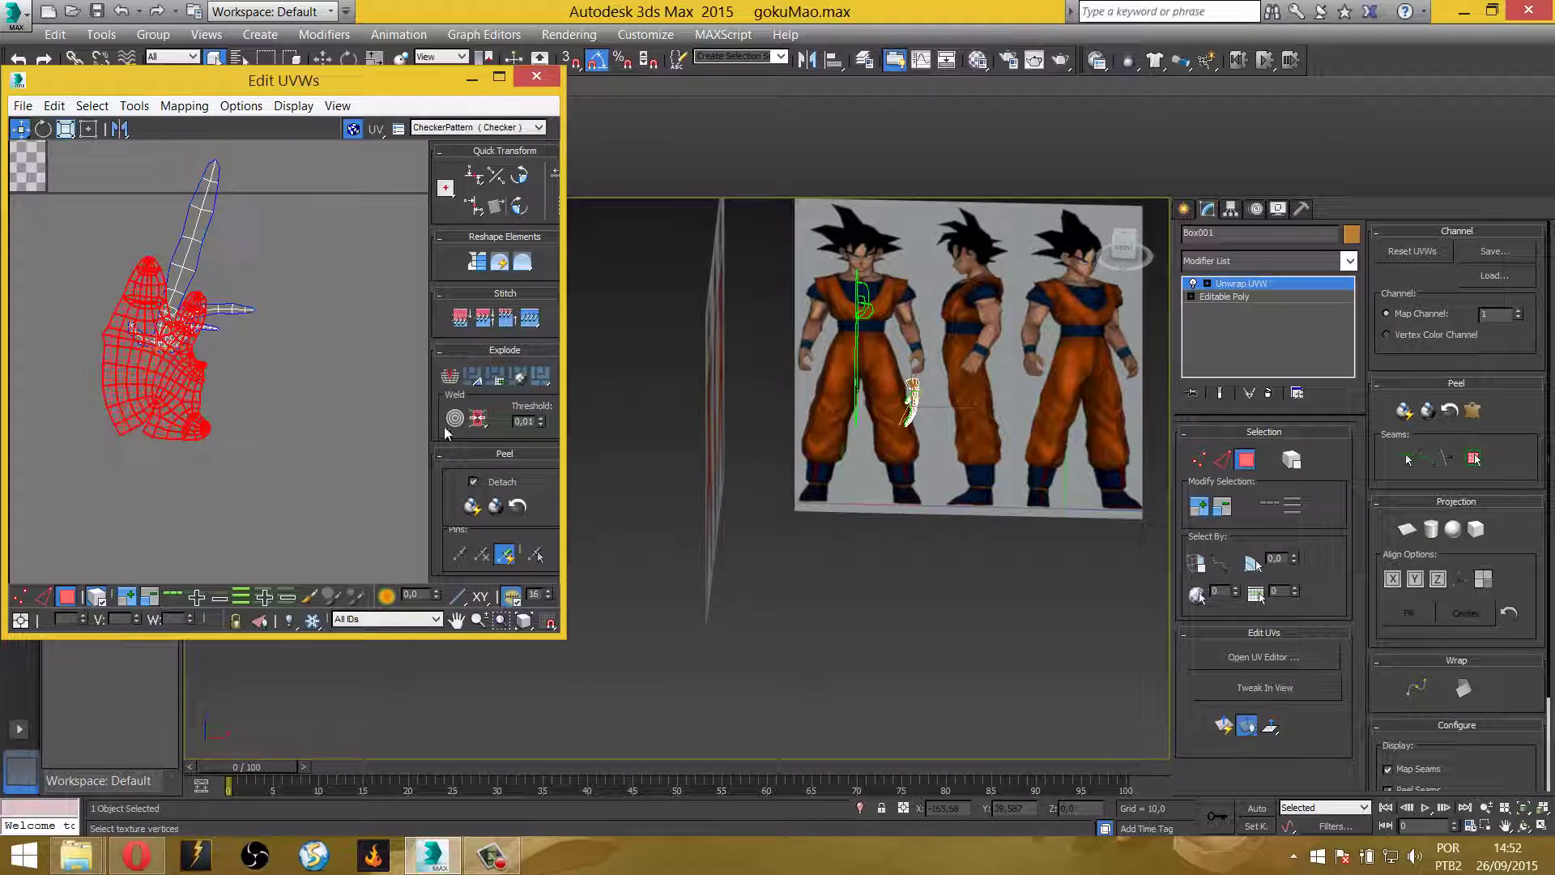
Zoom onto the hand and drag one hand UV piece down away from the other
scroll(1005, 363, up, 10)
middle_drag(867, 407, 965, 295)
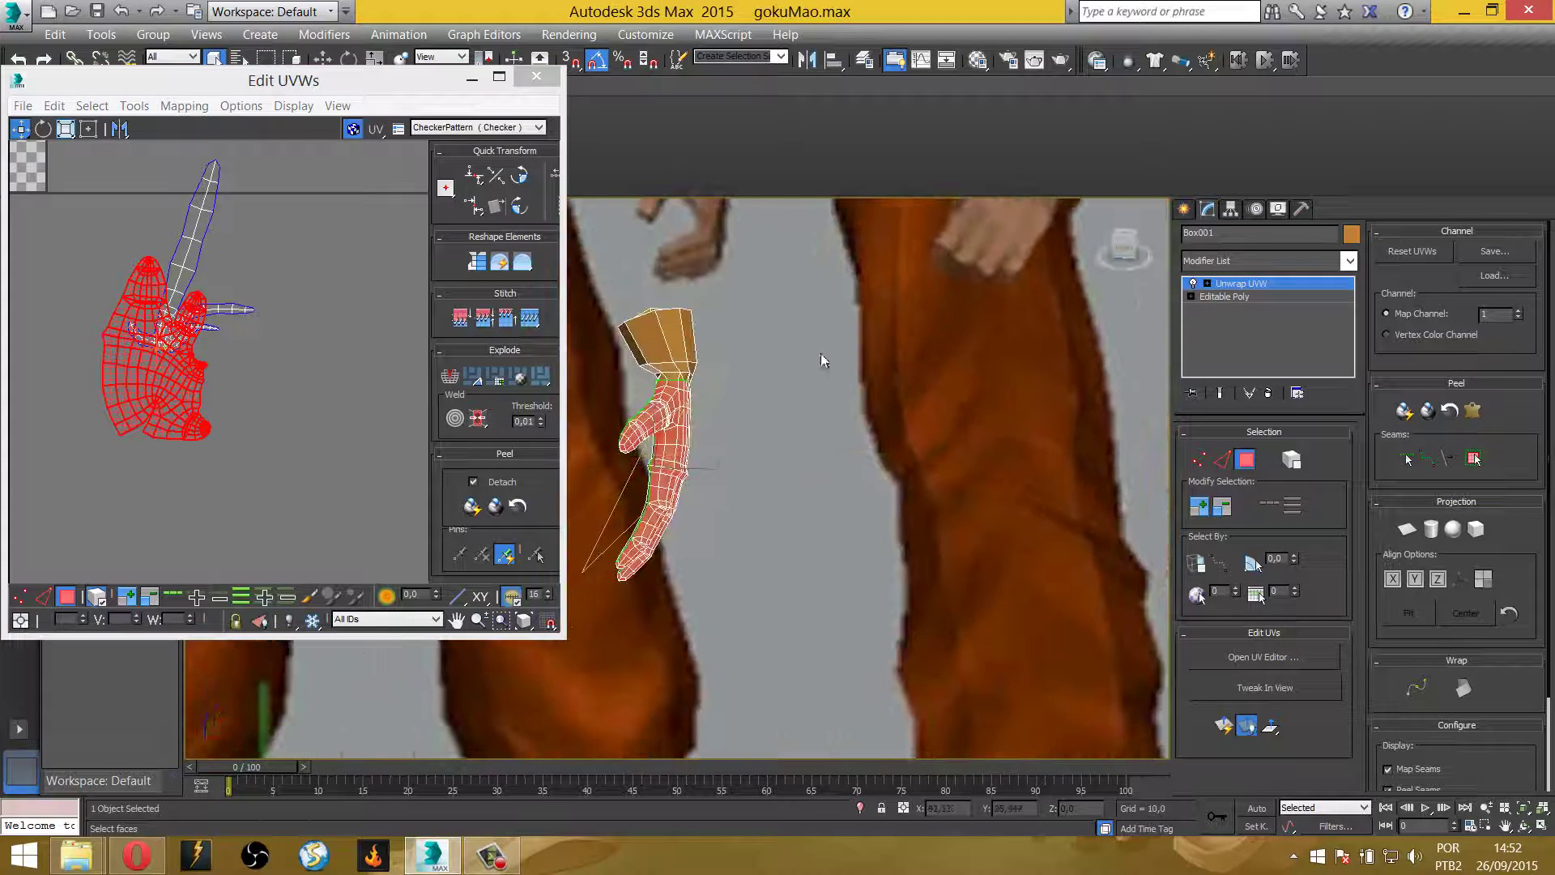
scroll(820, 353, up, 3)
drag(162, 349, 182, 478)
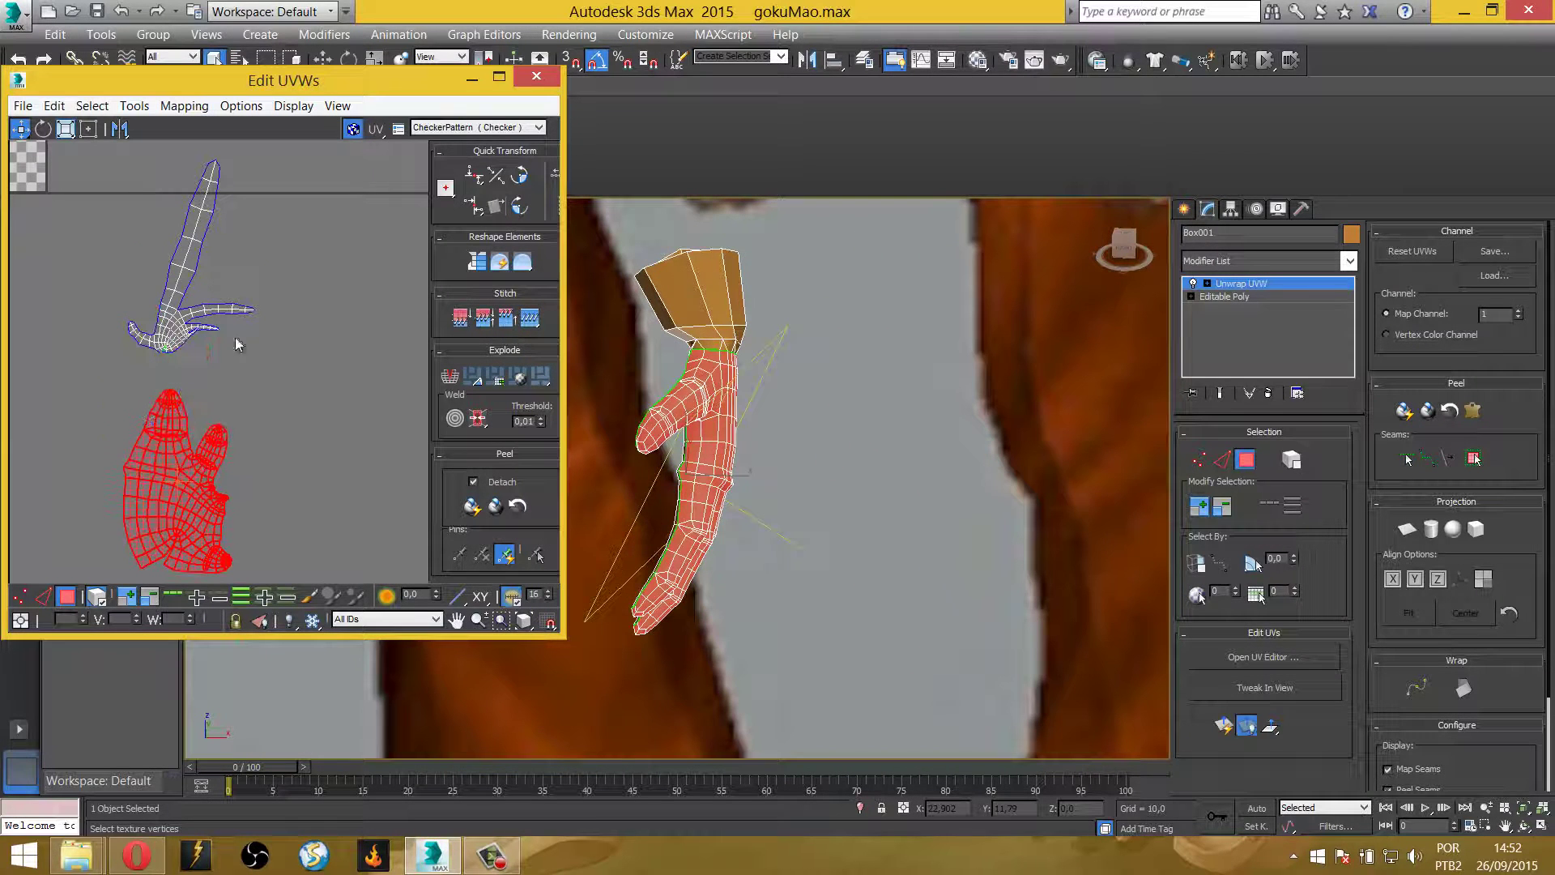
Quick Peel the upper hand UV piece into a flat open-hand shape
click(185, 291)
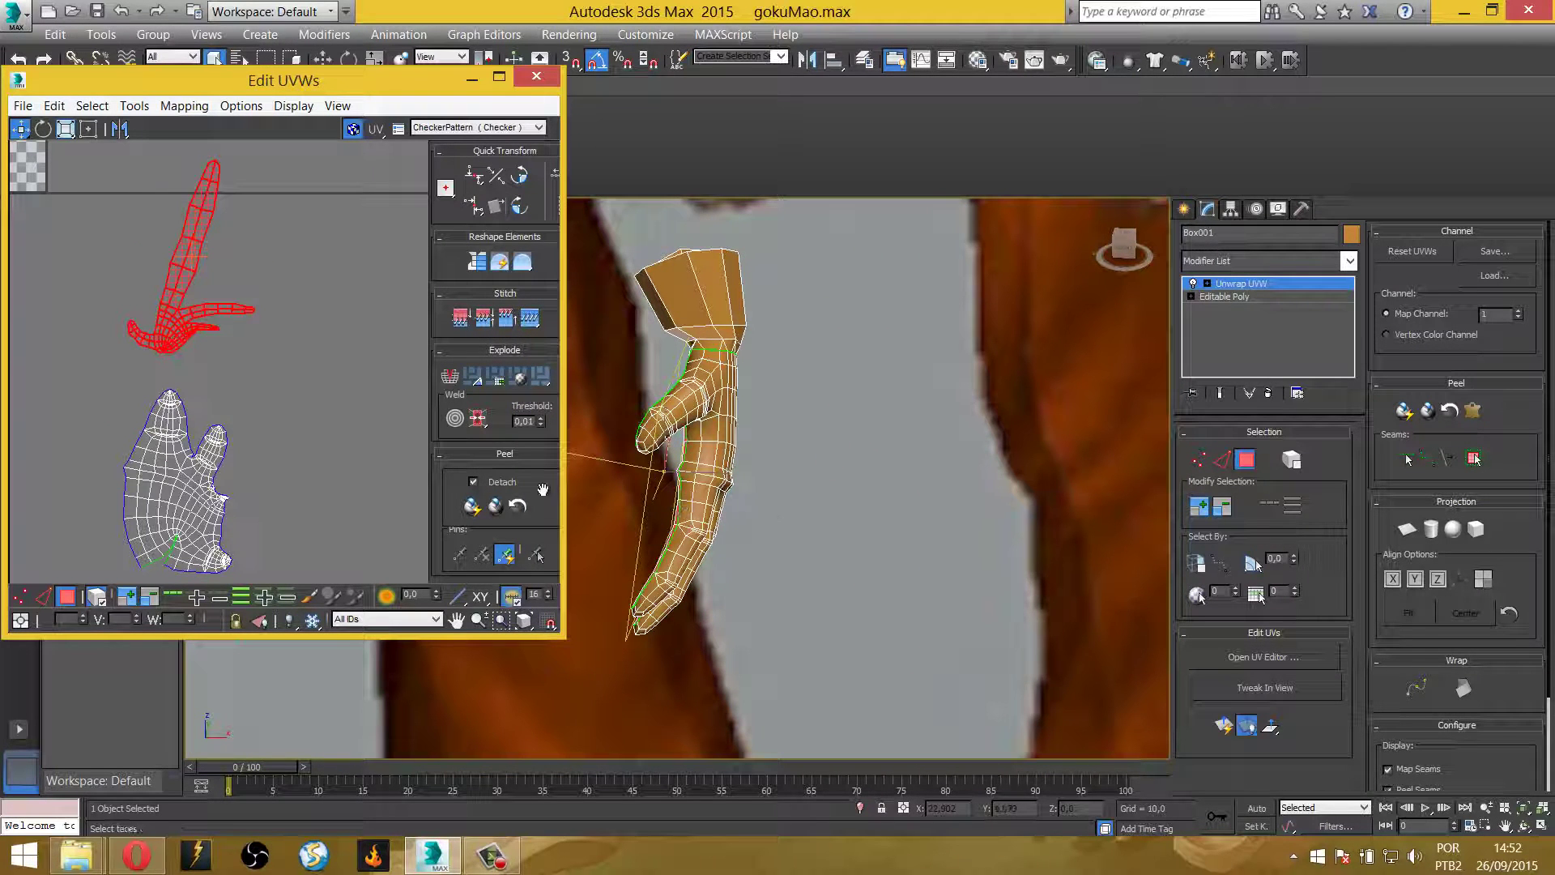
middle_drag(381, 474, 464, 468)
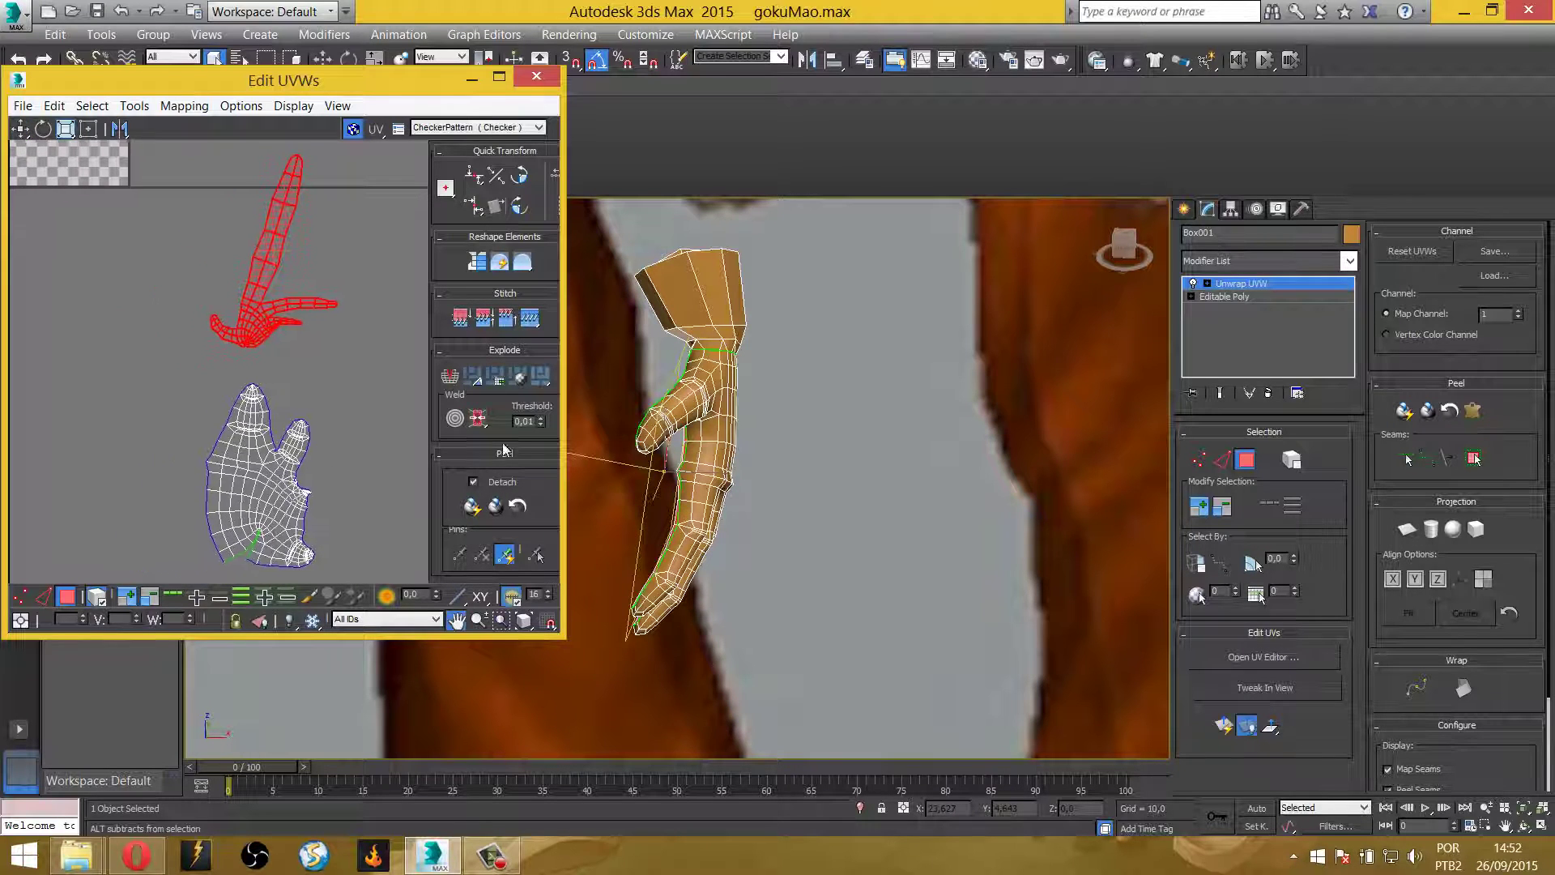
alt+middle_drag(704, 506, 779, 503)
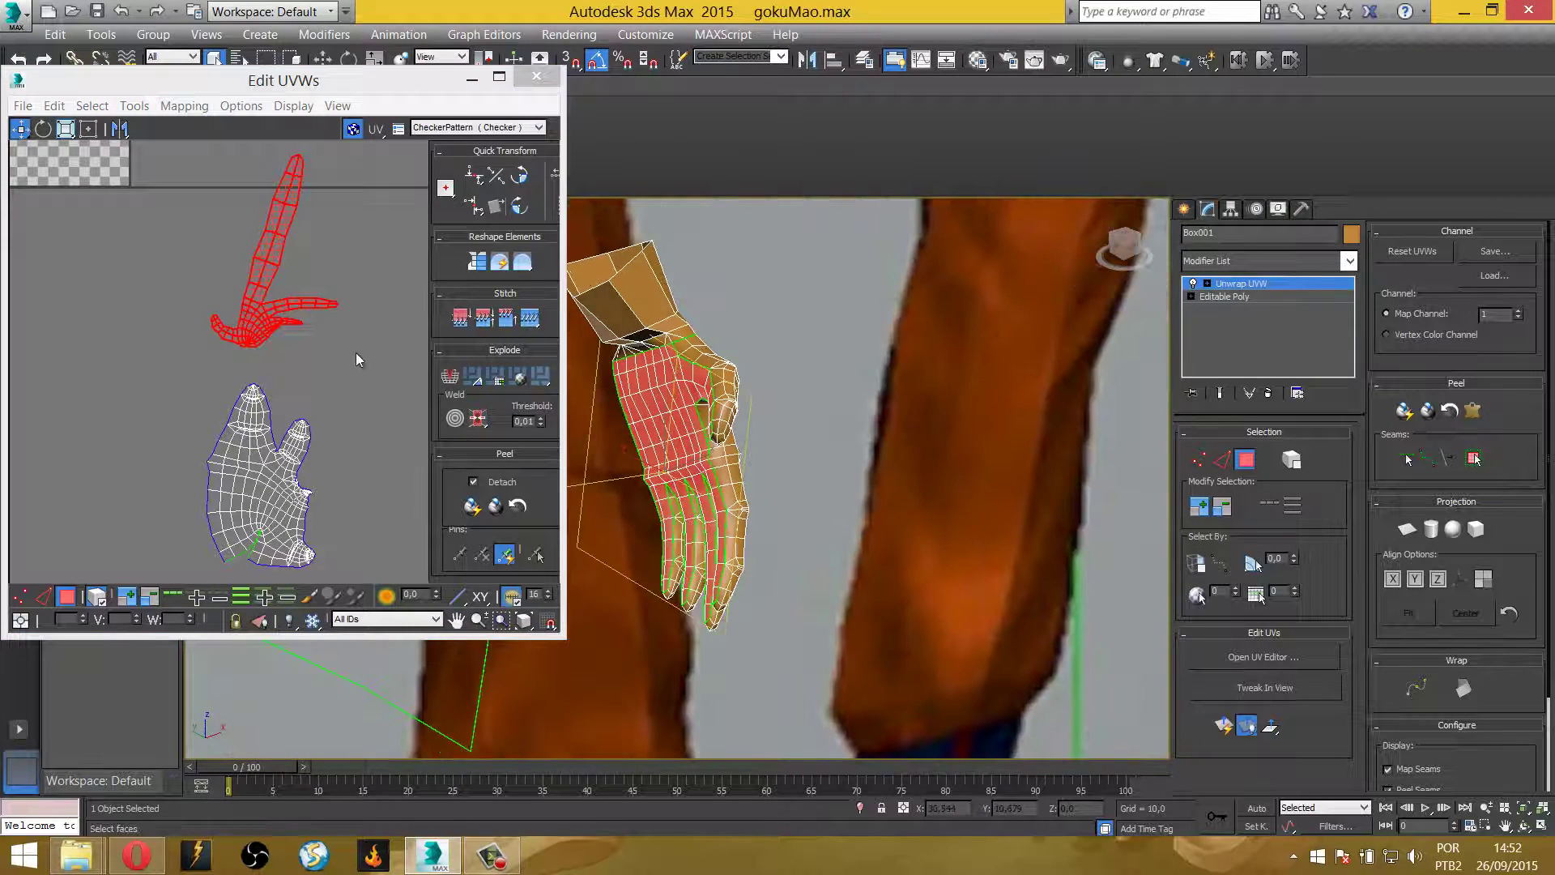
click(261, 529)
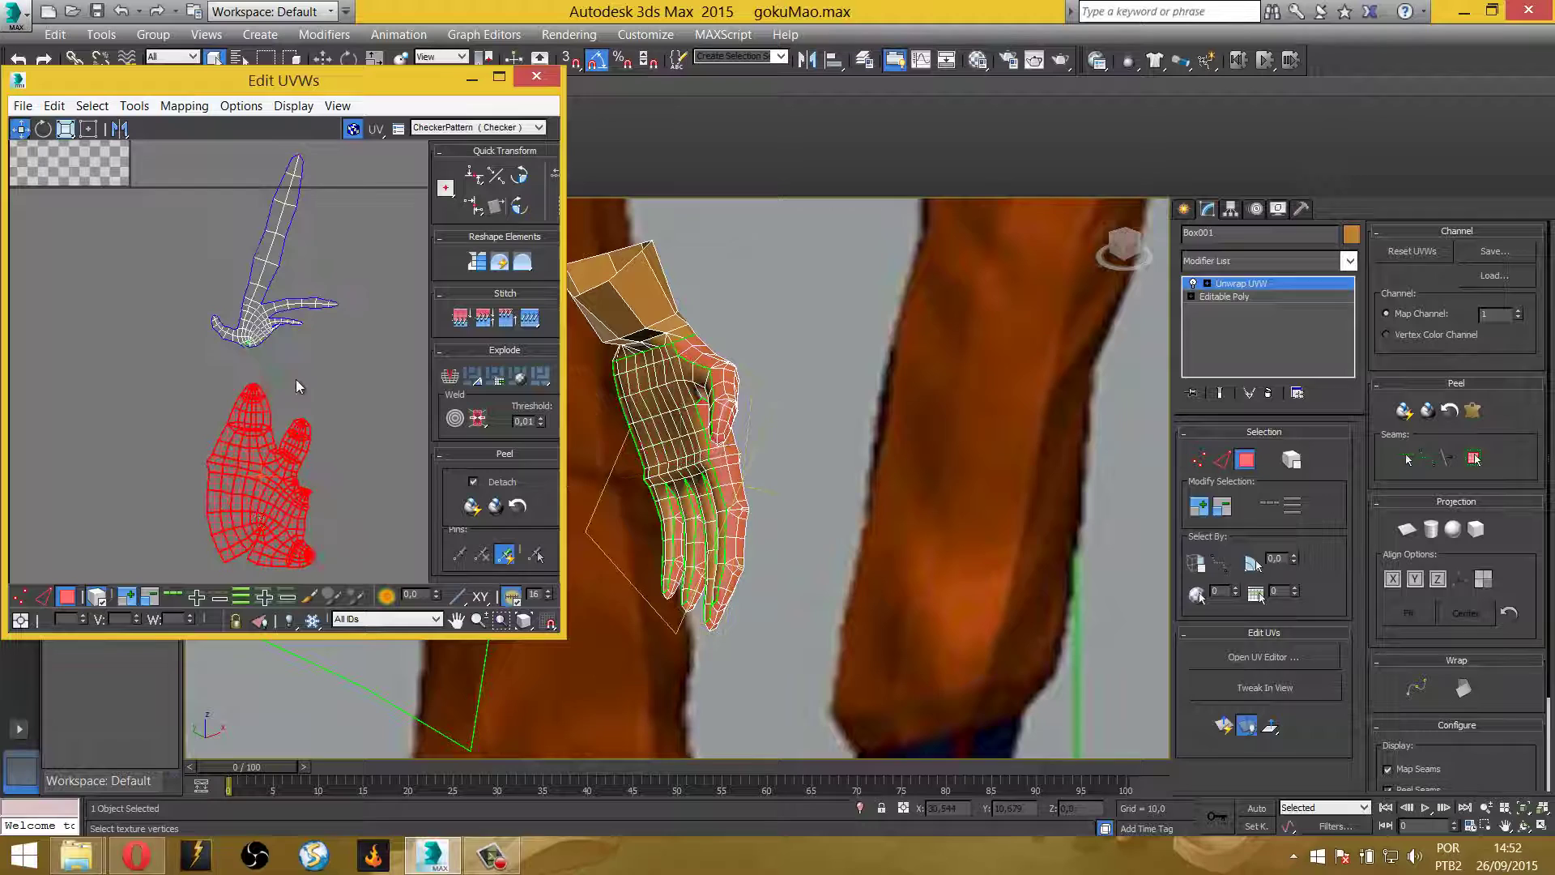
click(269, 286)
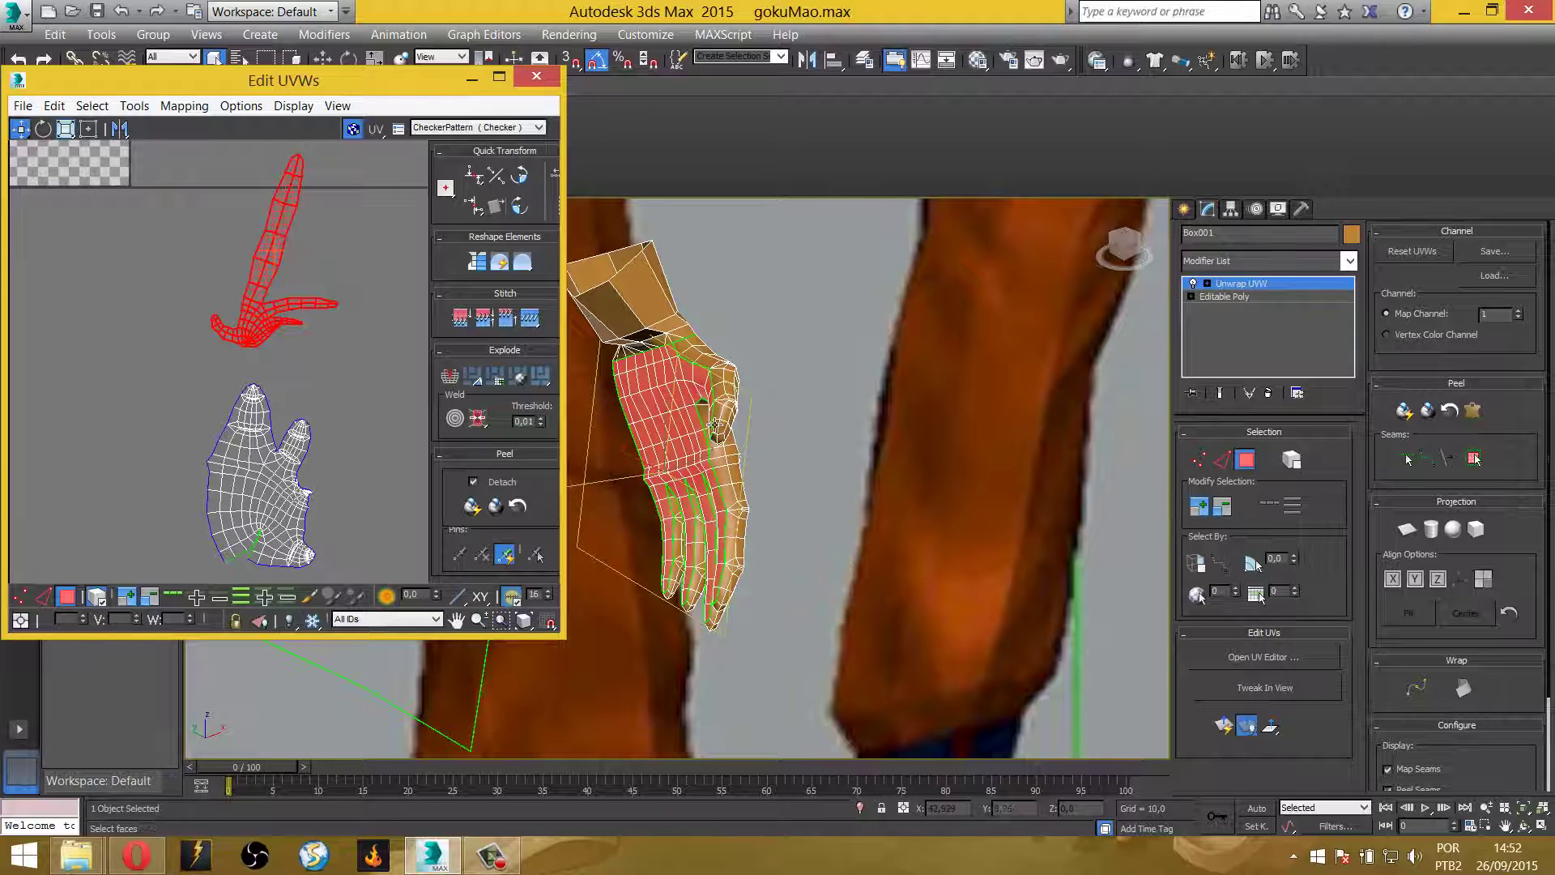
click(1403, 415)
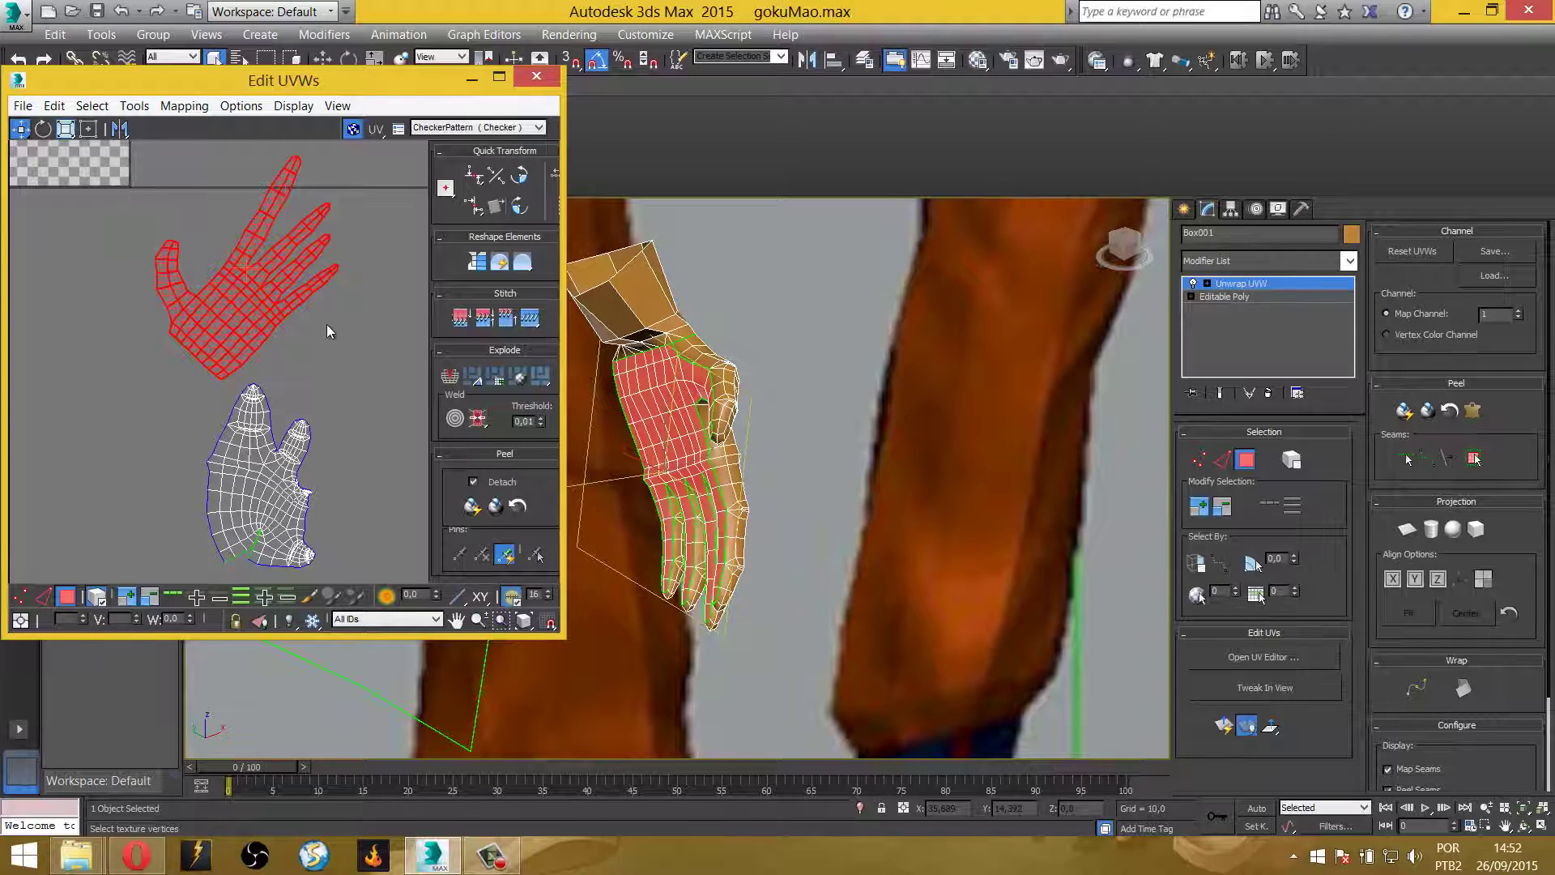
click(315, 347)
click(321, 211)
Re-flatten the hand UV islands with Quick Peel, including the lower island
key(z)
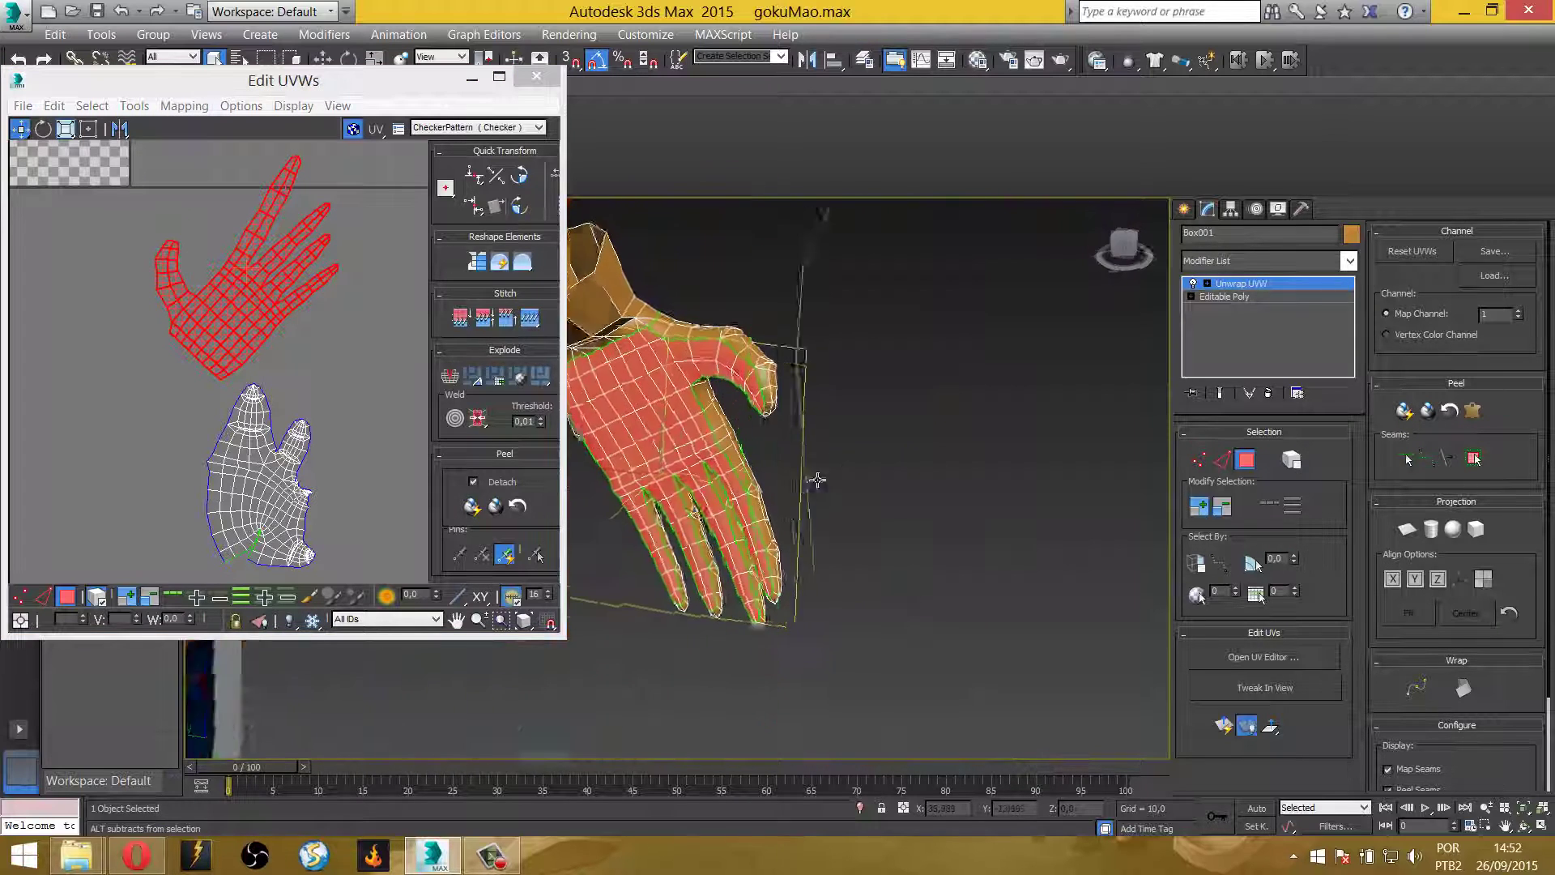
mouse_move(816, 480)
alt+middle_down()
mouse_move(842, 469)
mouse_move(802, 478)
mouse_move(912, 473)
alt+middle_up()
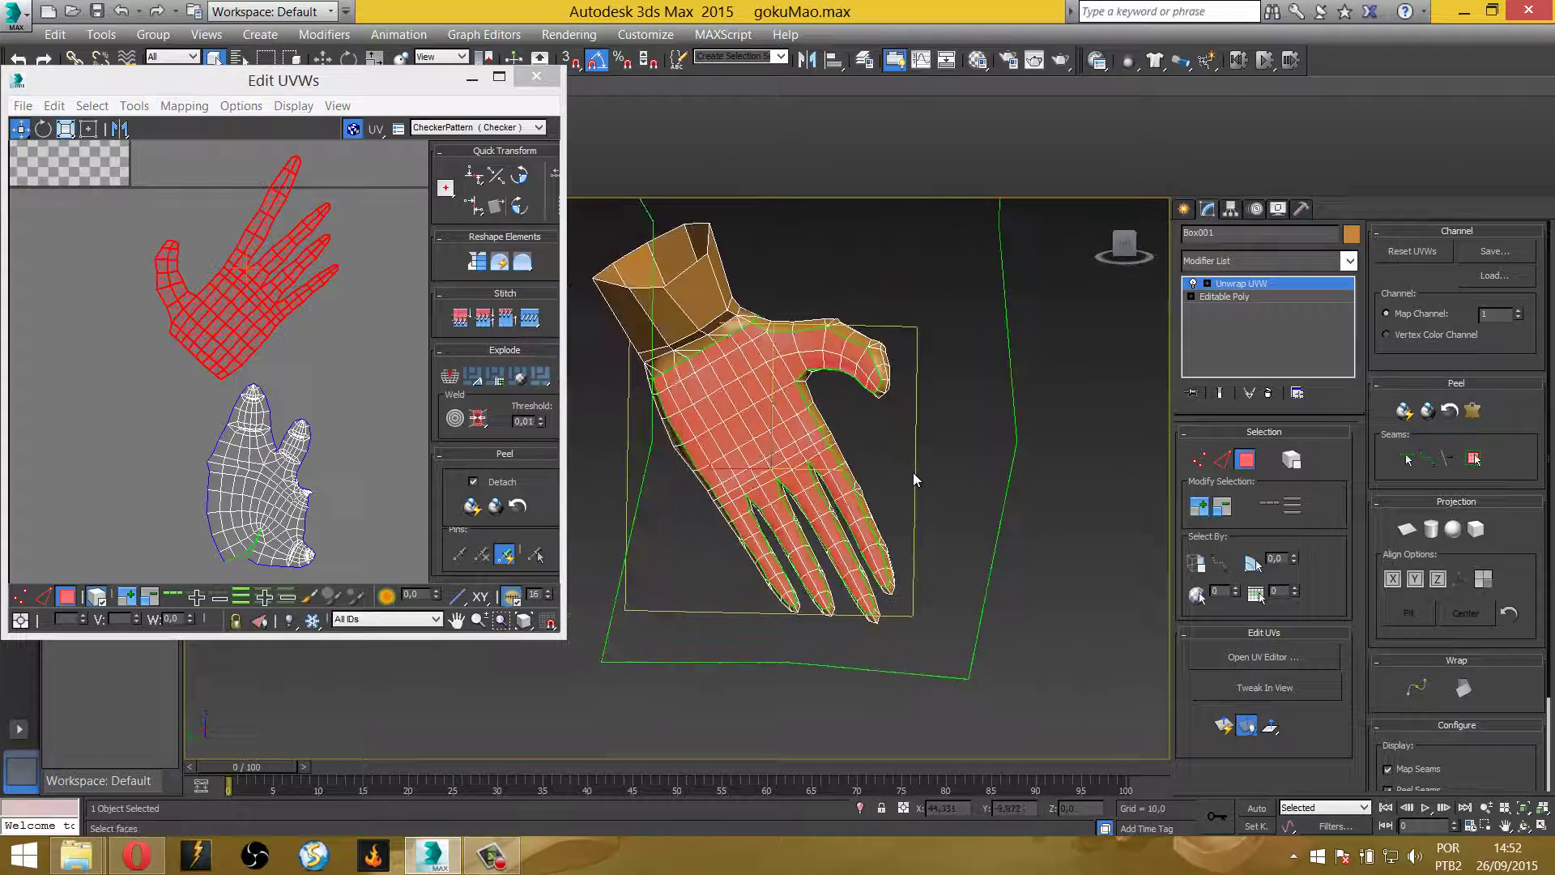
click(1404, 411)
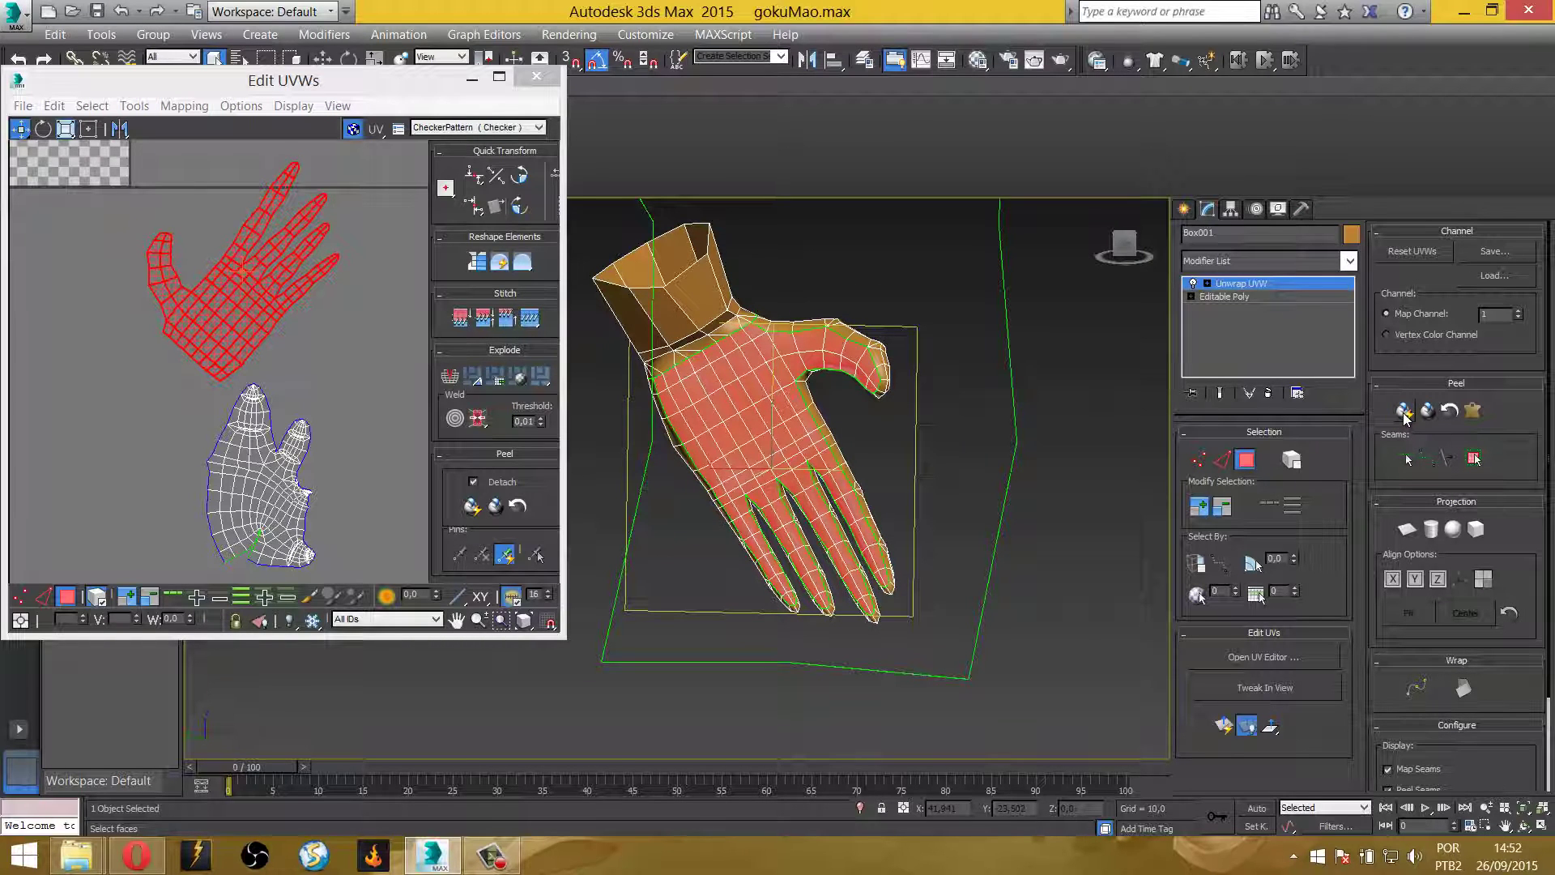
click(323, 366)
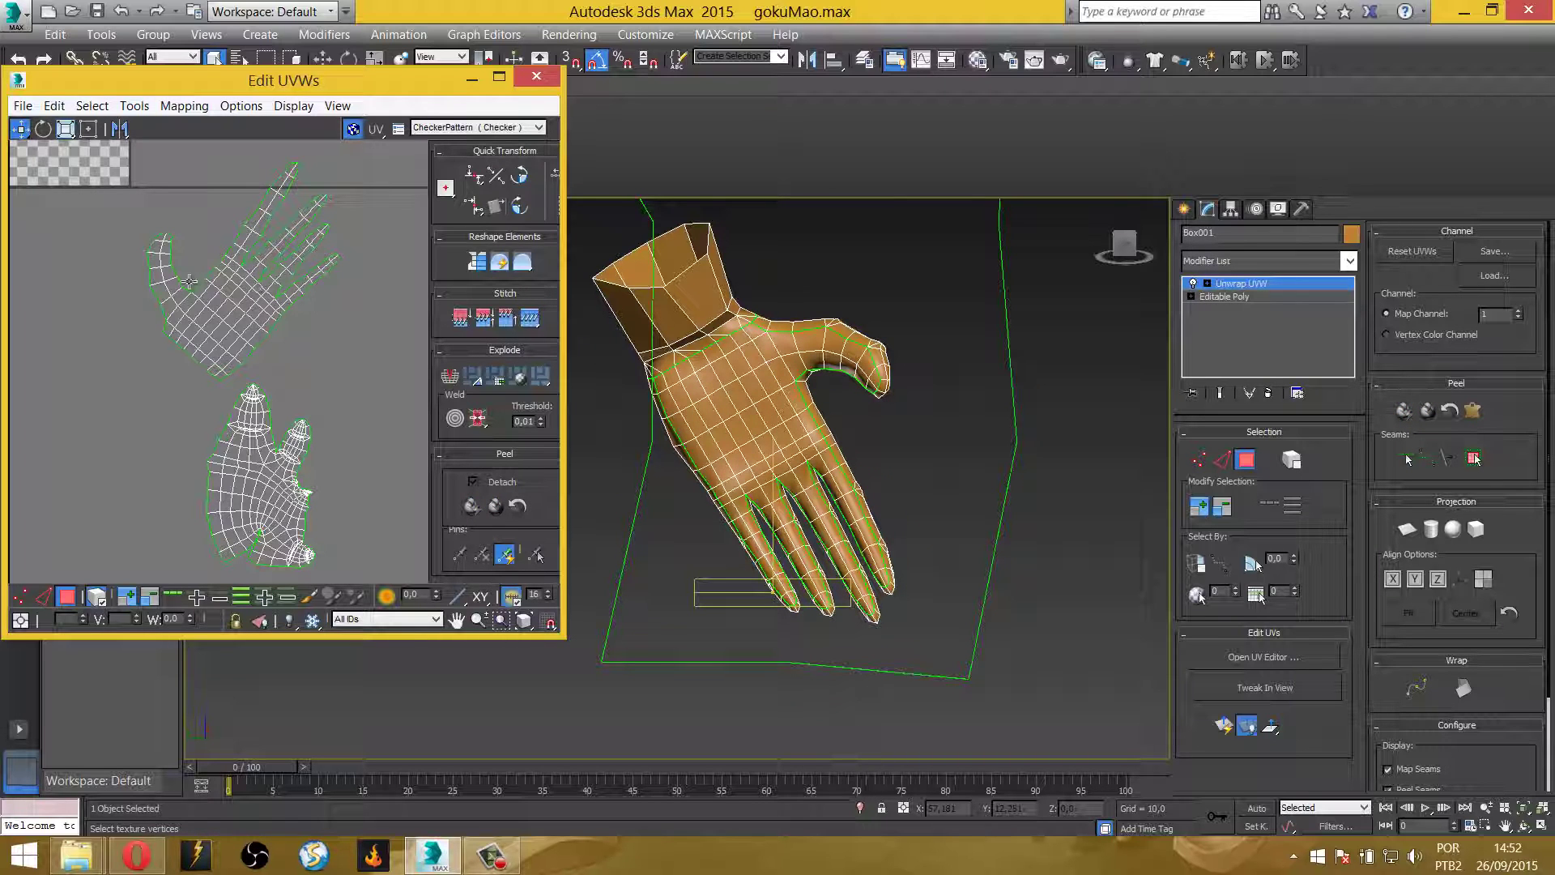
click(262, 481)
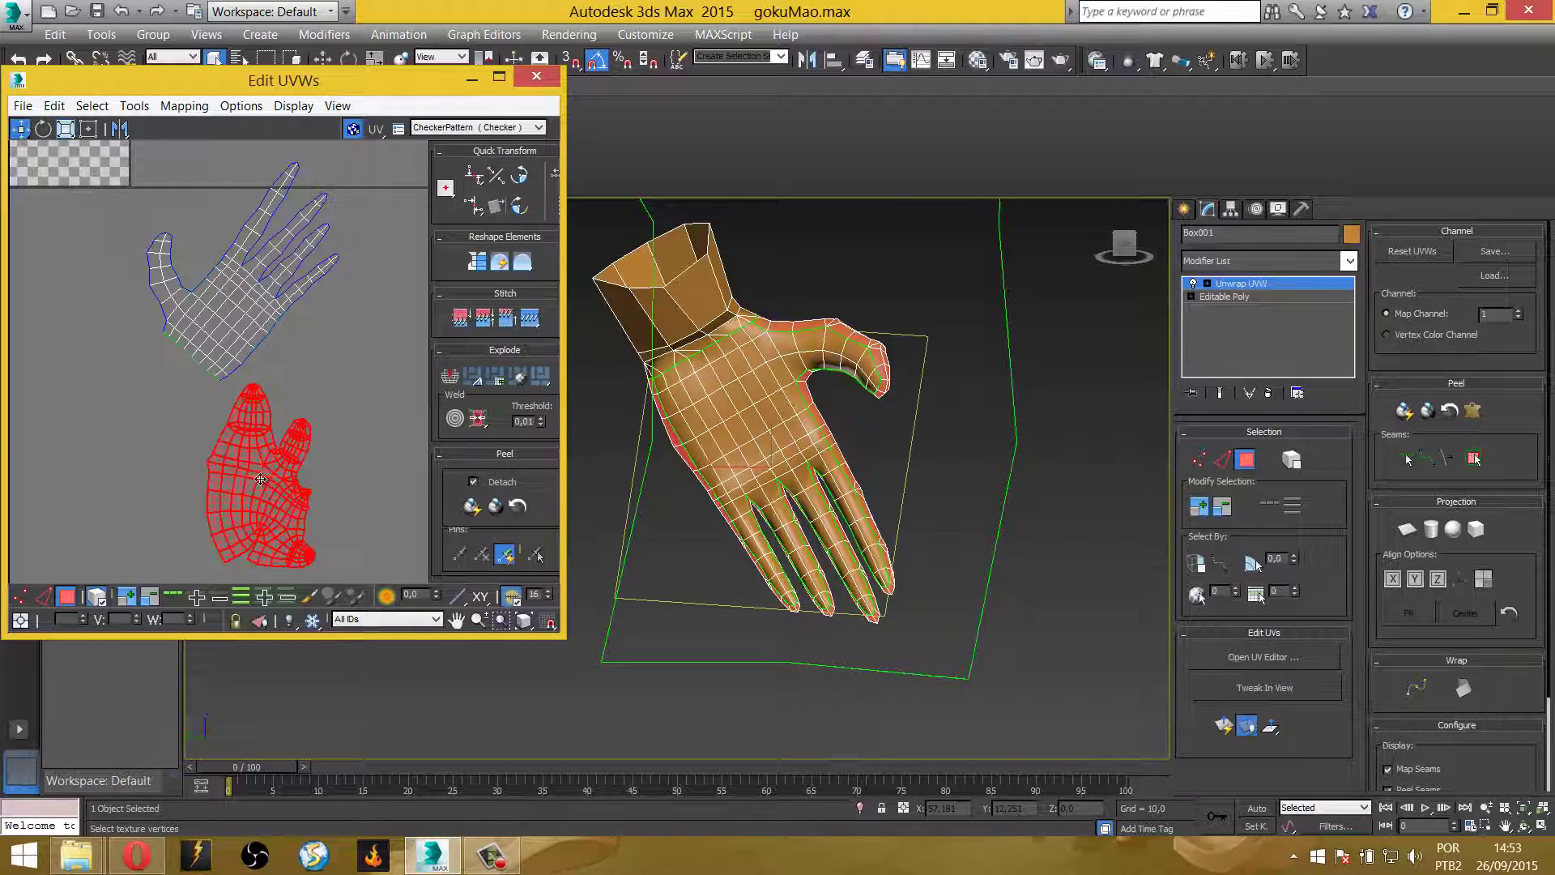
click(1407, 411)
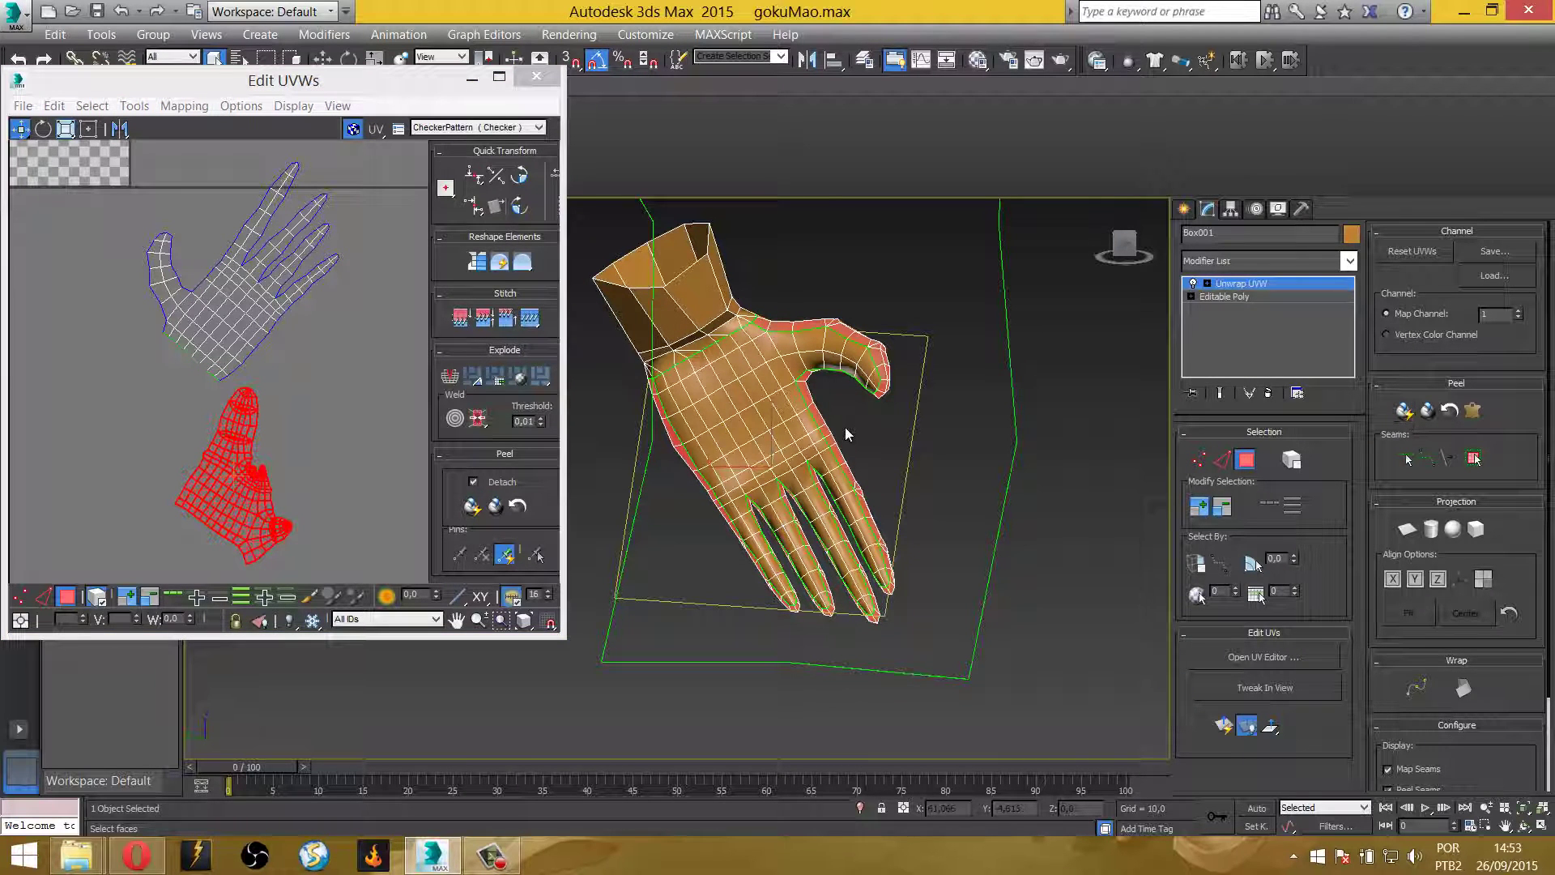
Orbit round to face the palm and select the upper open-hand UV shell
alt+middle_drag(911, 503, 725, 594)
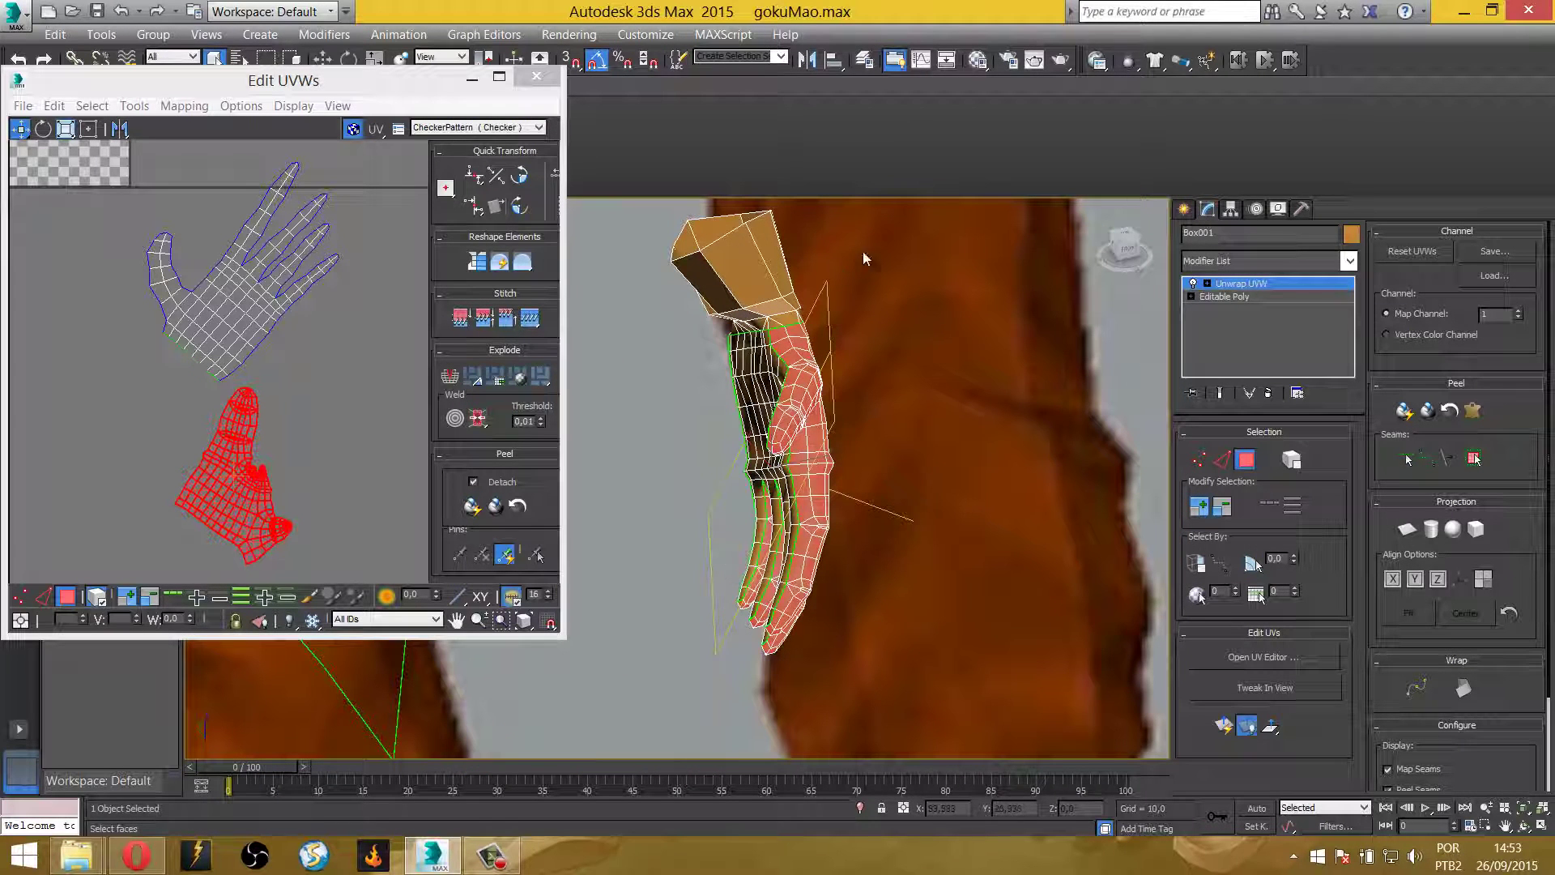
mouse_move(725, 632)
alt+middle_down()
mouse_move(625, 484)
mouse_move(658, 334)
alt+middle_up()
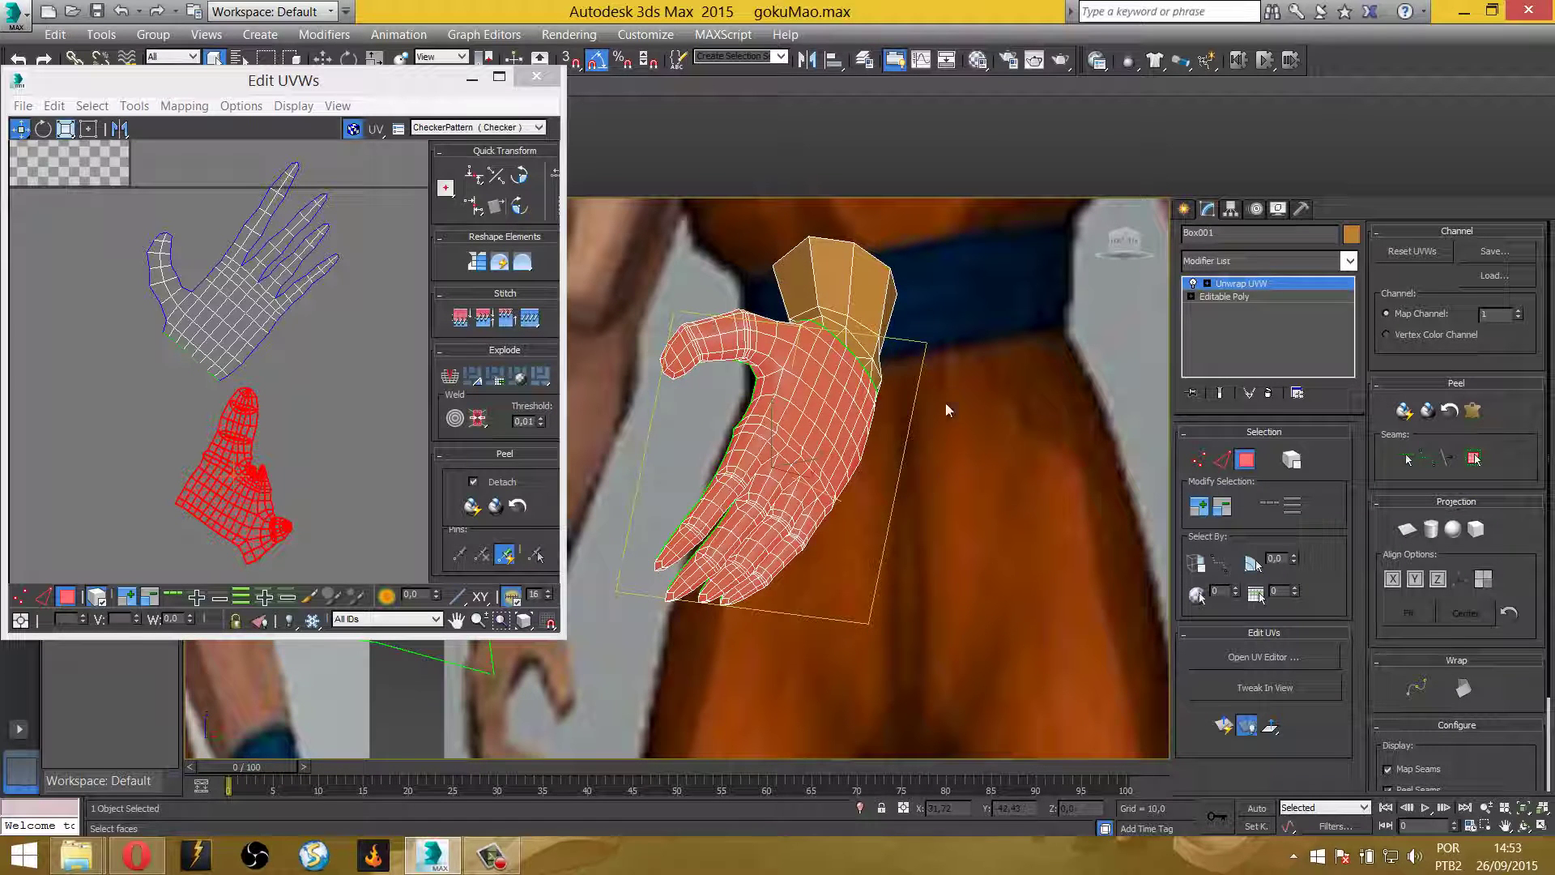
click(216, 289)
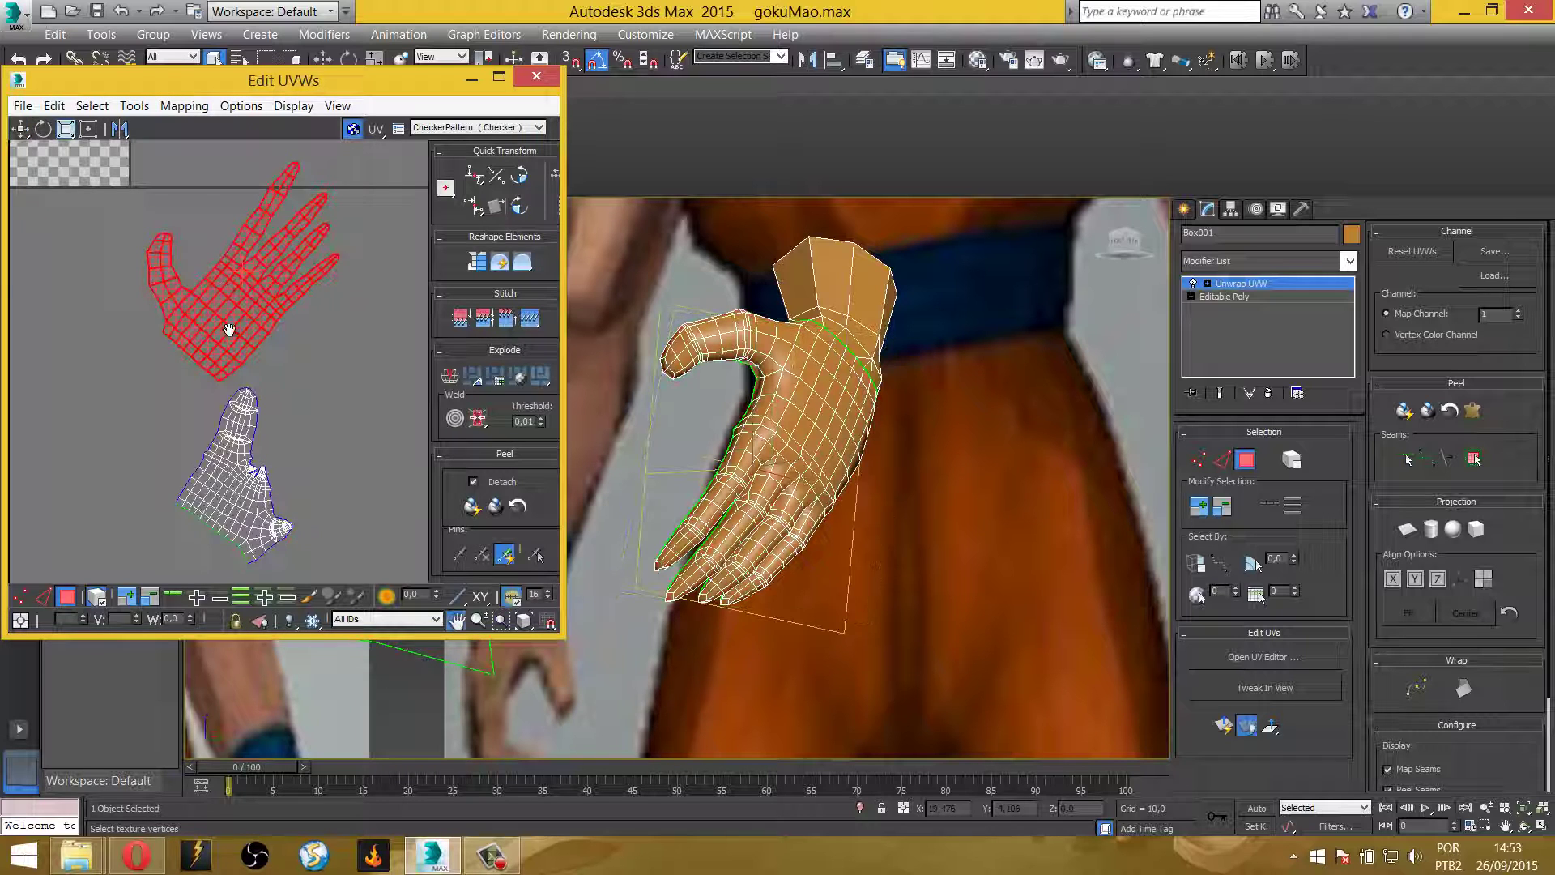
mouse_move(226, 330)
middle_down()
mouse_move(350, 441)
mouse_move(262, 473)
middle_up()
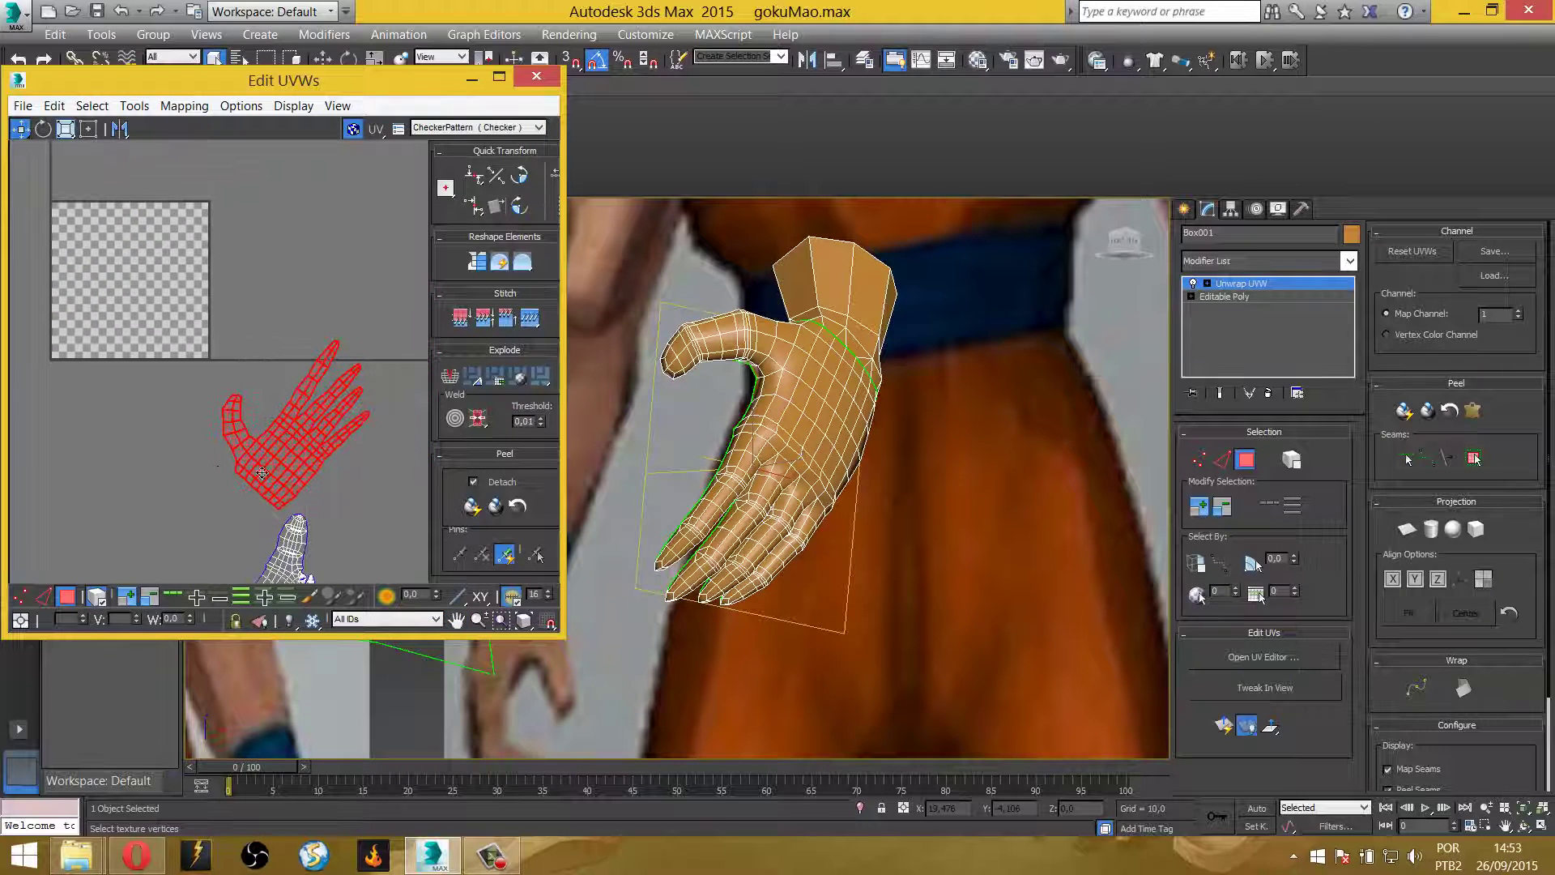
mouse_move(842, 519)
alt+middle_down()
mouse_move(970, 507)
mouse_move(888, 505)
alt+middle_up()
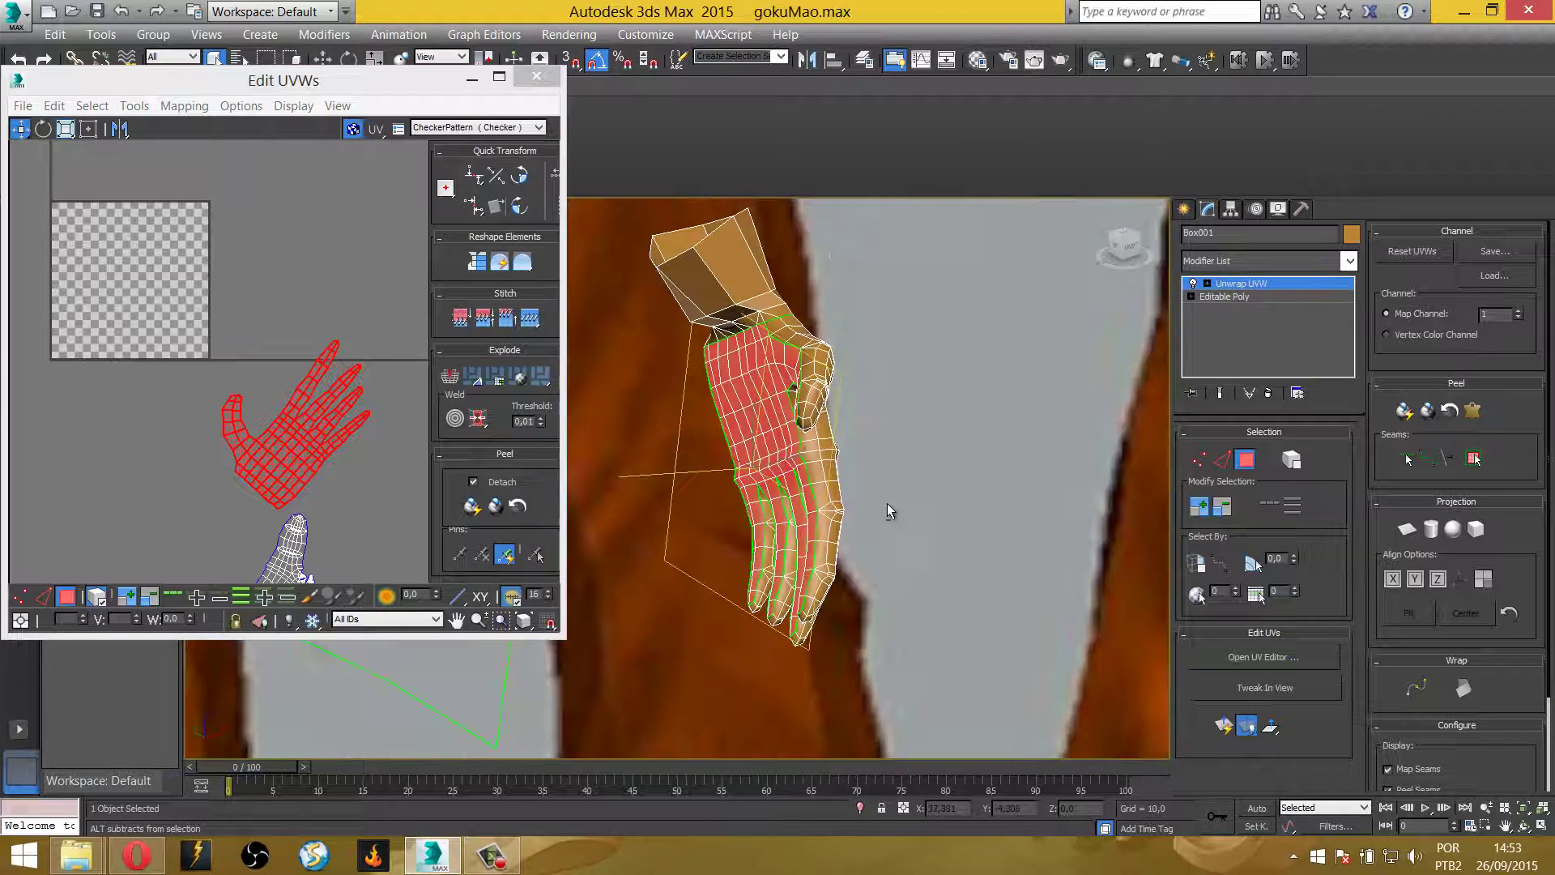
Apply a Planar Map to the palm faces and try aligning it to the X axis
click(1408, 529)
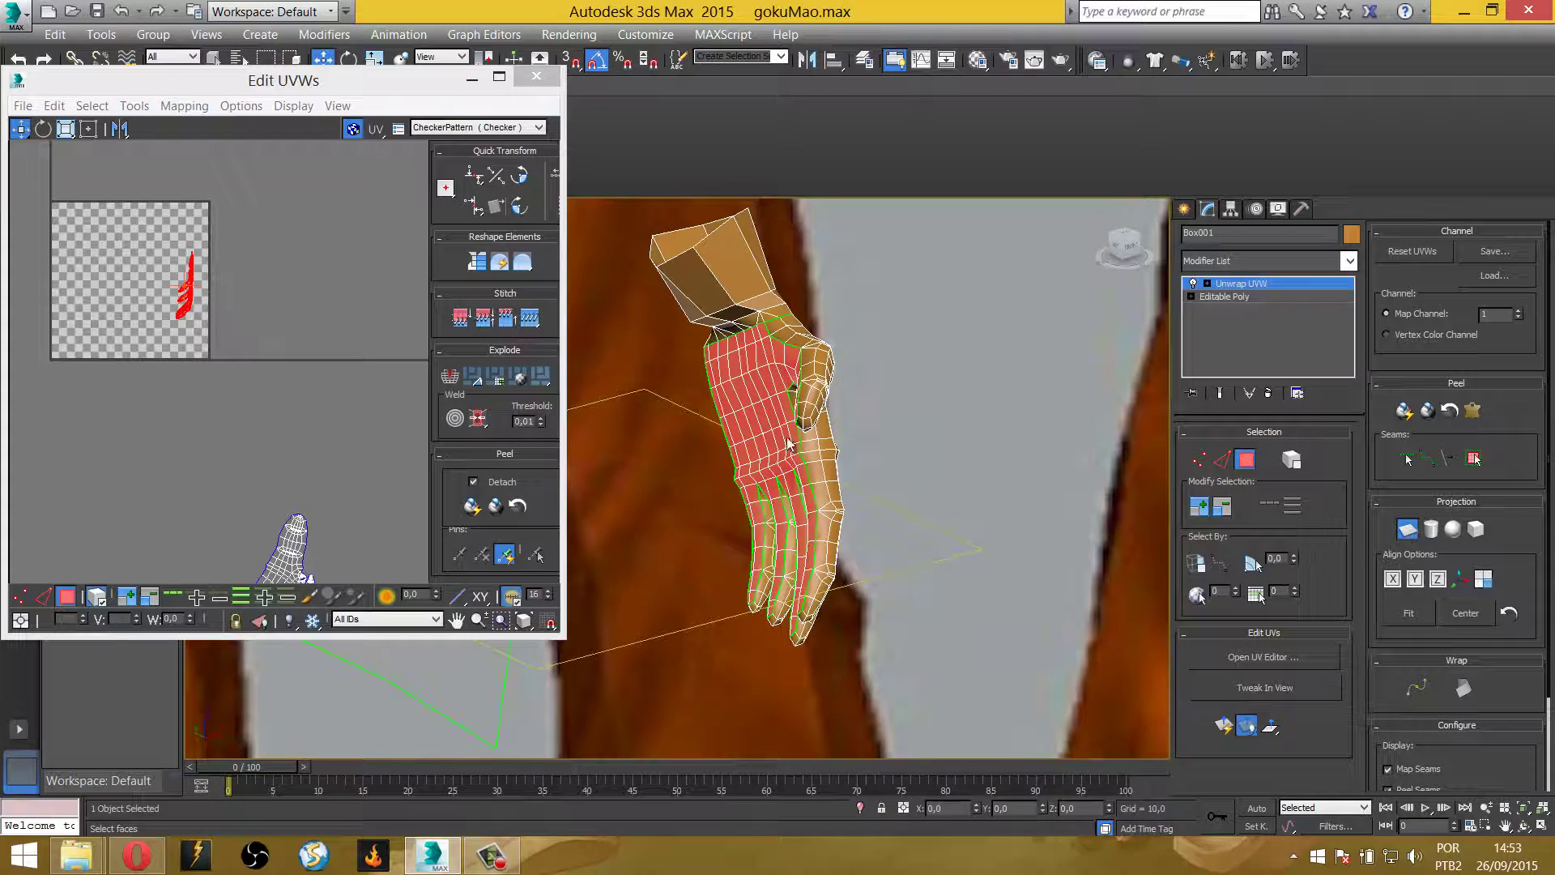
scroll(935, 482, down, 3)
scroll(936, 482, down, 3)
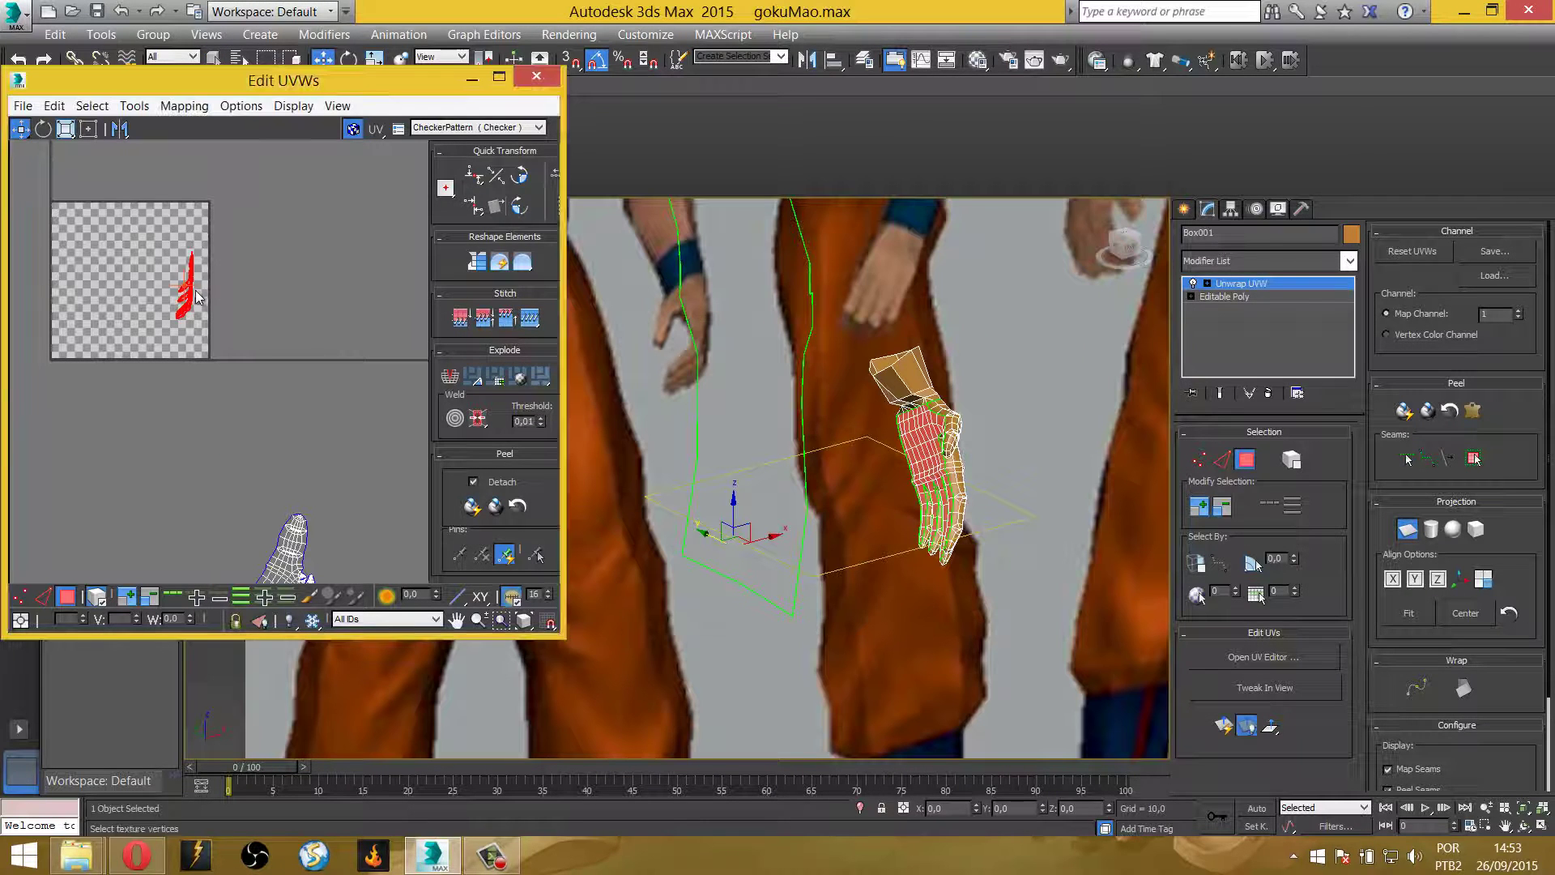
alt+middle_drag(842, 491, 833, 561)
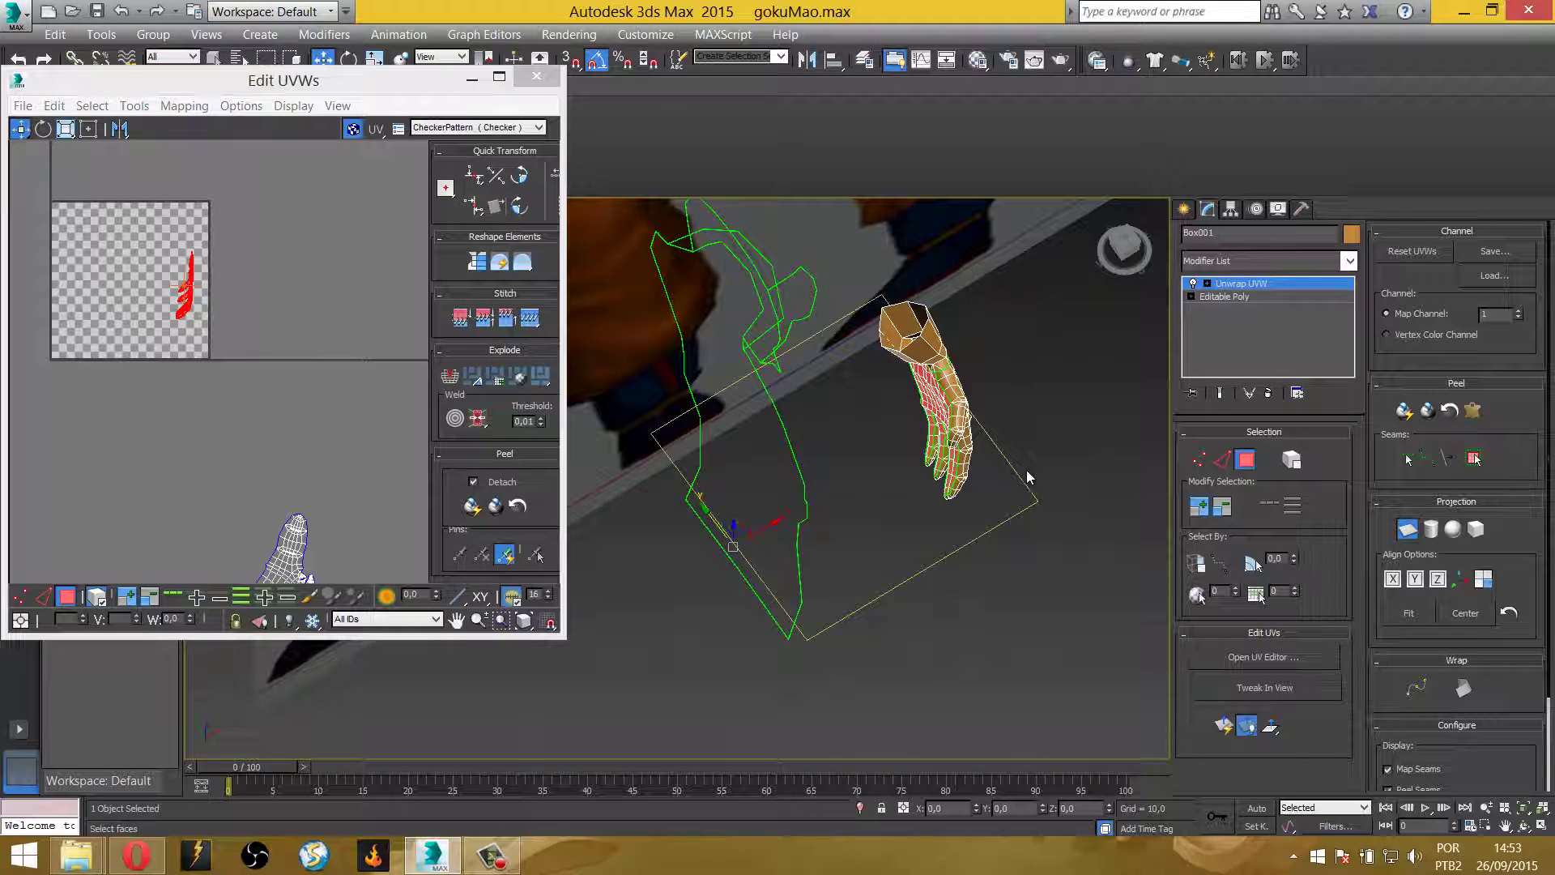
click(1394, 580)
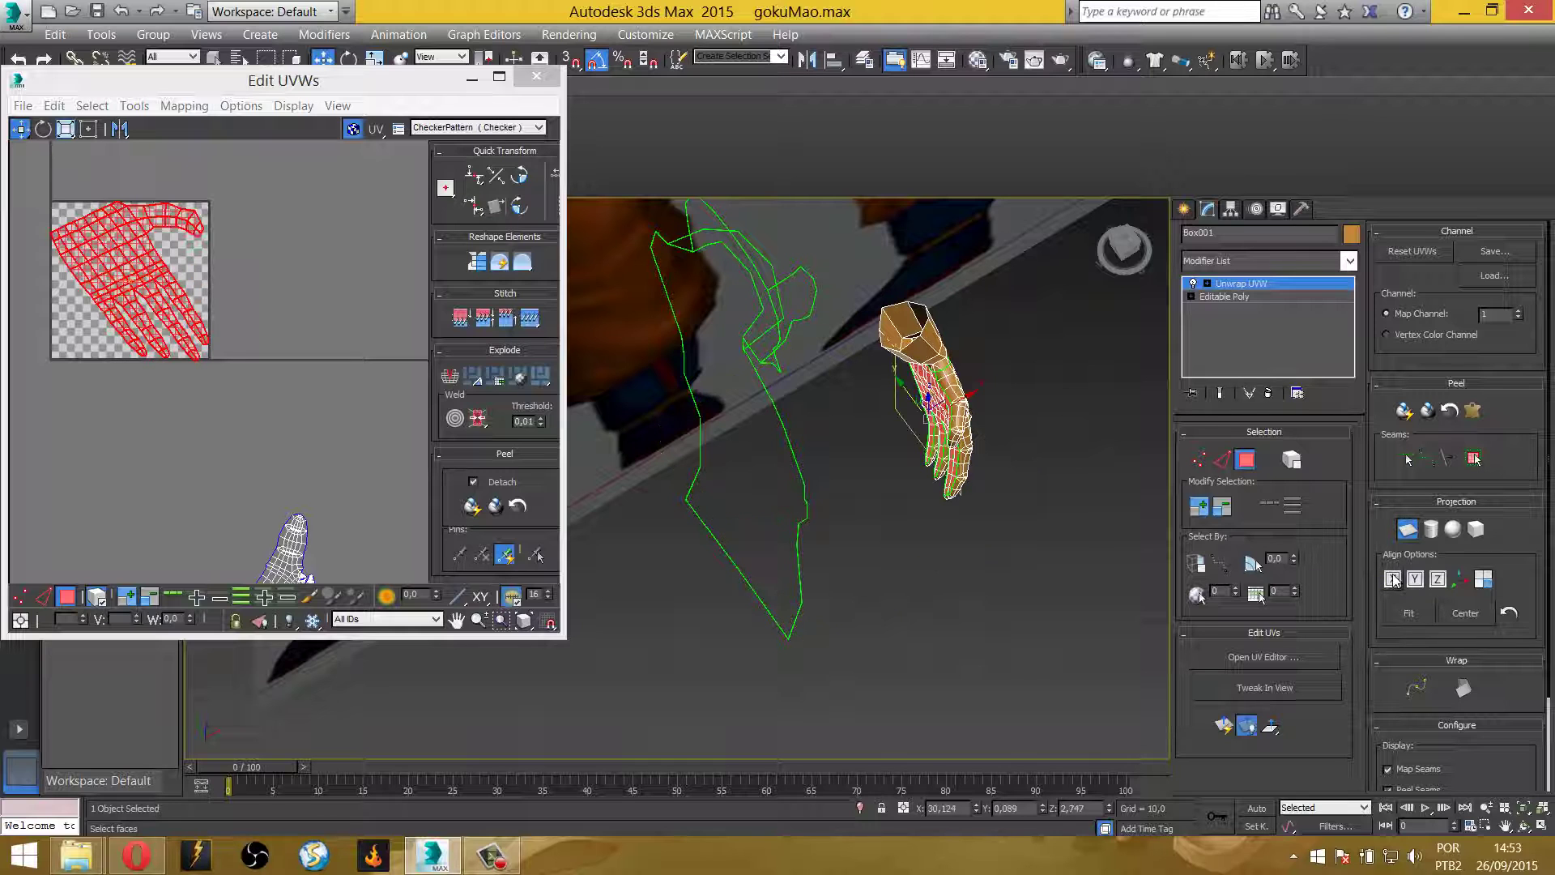
alt+middle_drag(729, 454, 756, 416)
scroll(873, 415, up, 5)
key(shift+z)
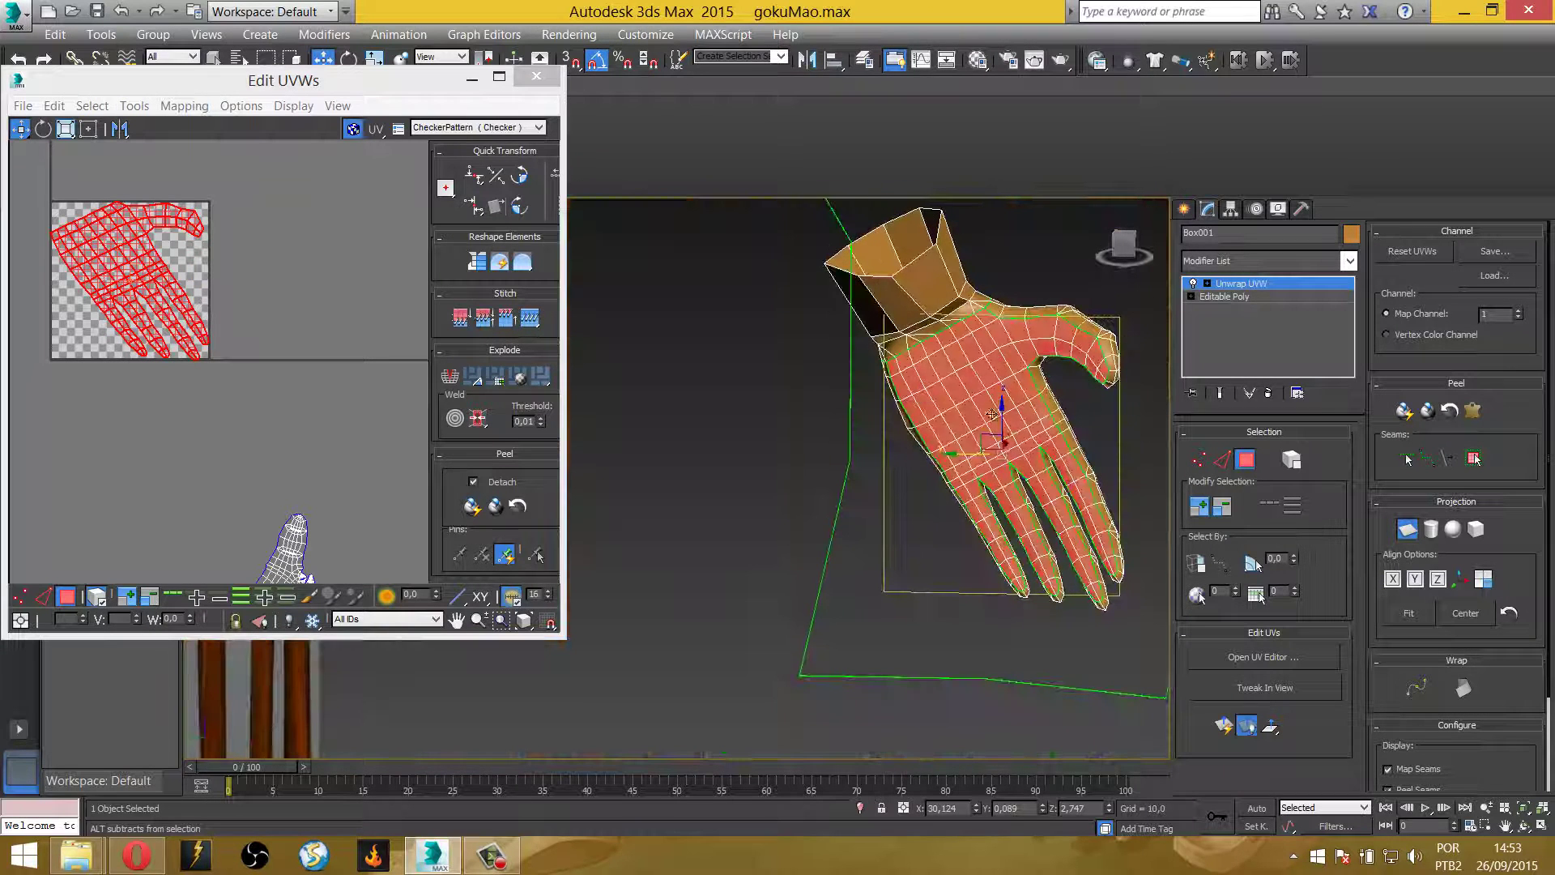
Settle the planar projection on Align Y, center it, and shift the gizmo over the palm
click(1416, 580)
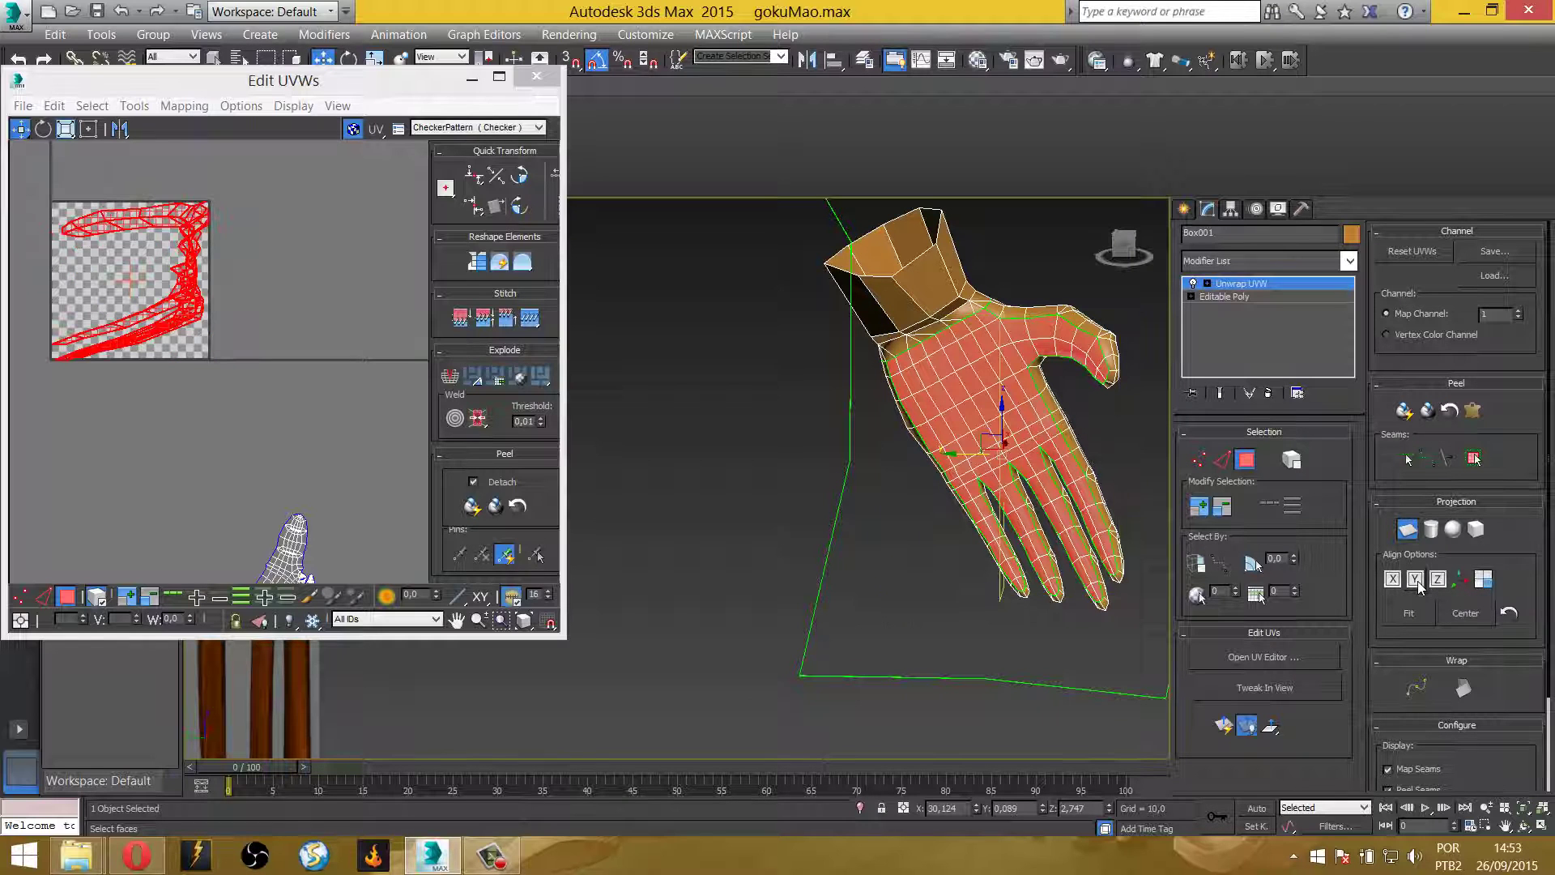
click(1436, 580)
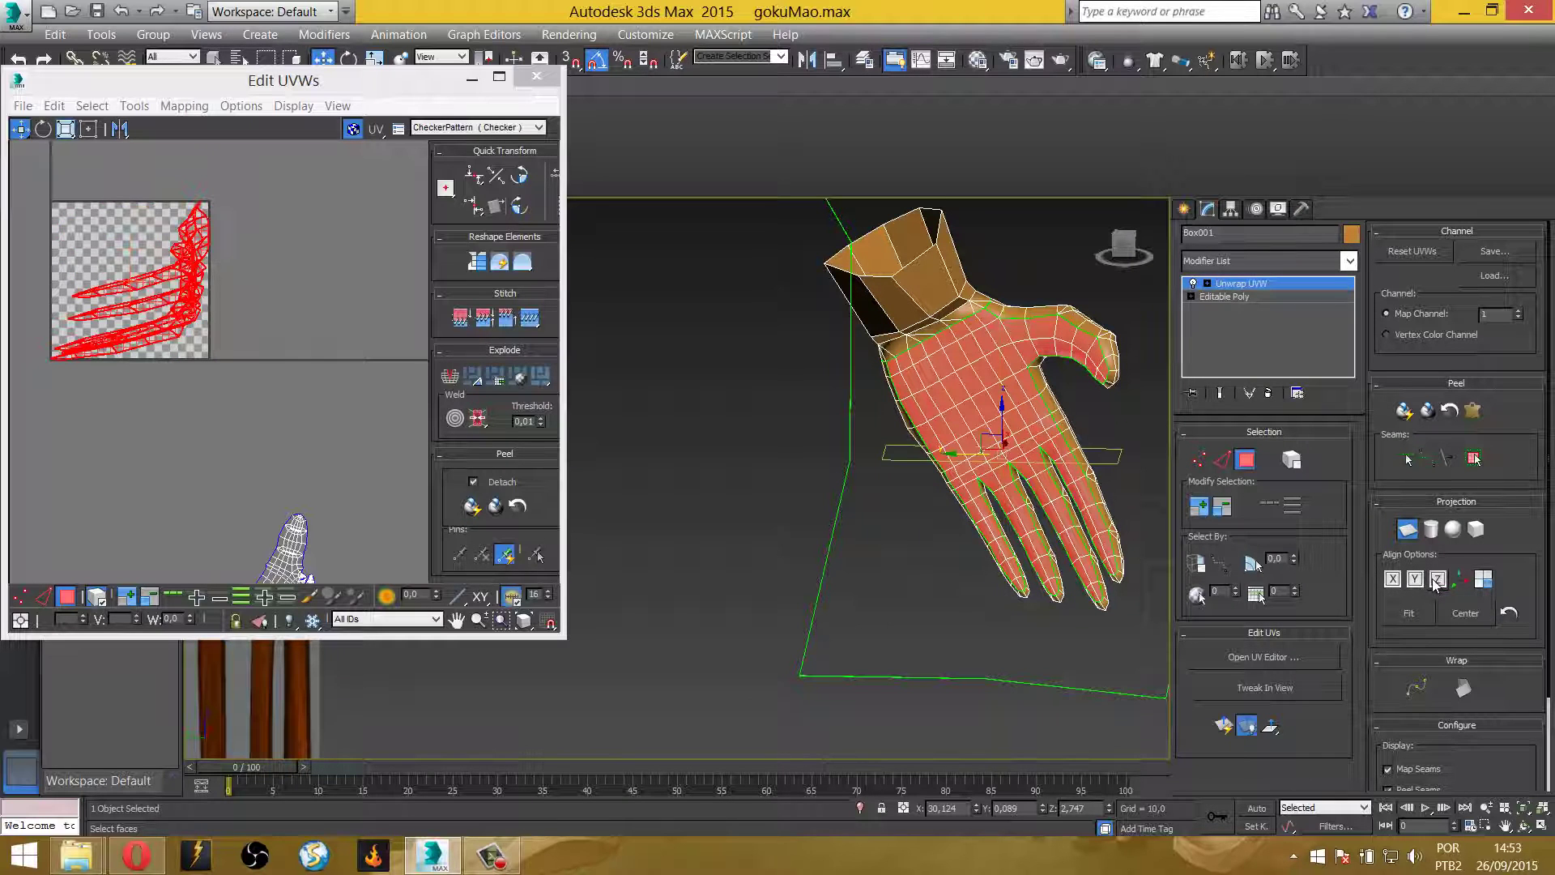
click(1416, 580)
scroll(999, 451, up, 2)
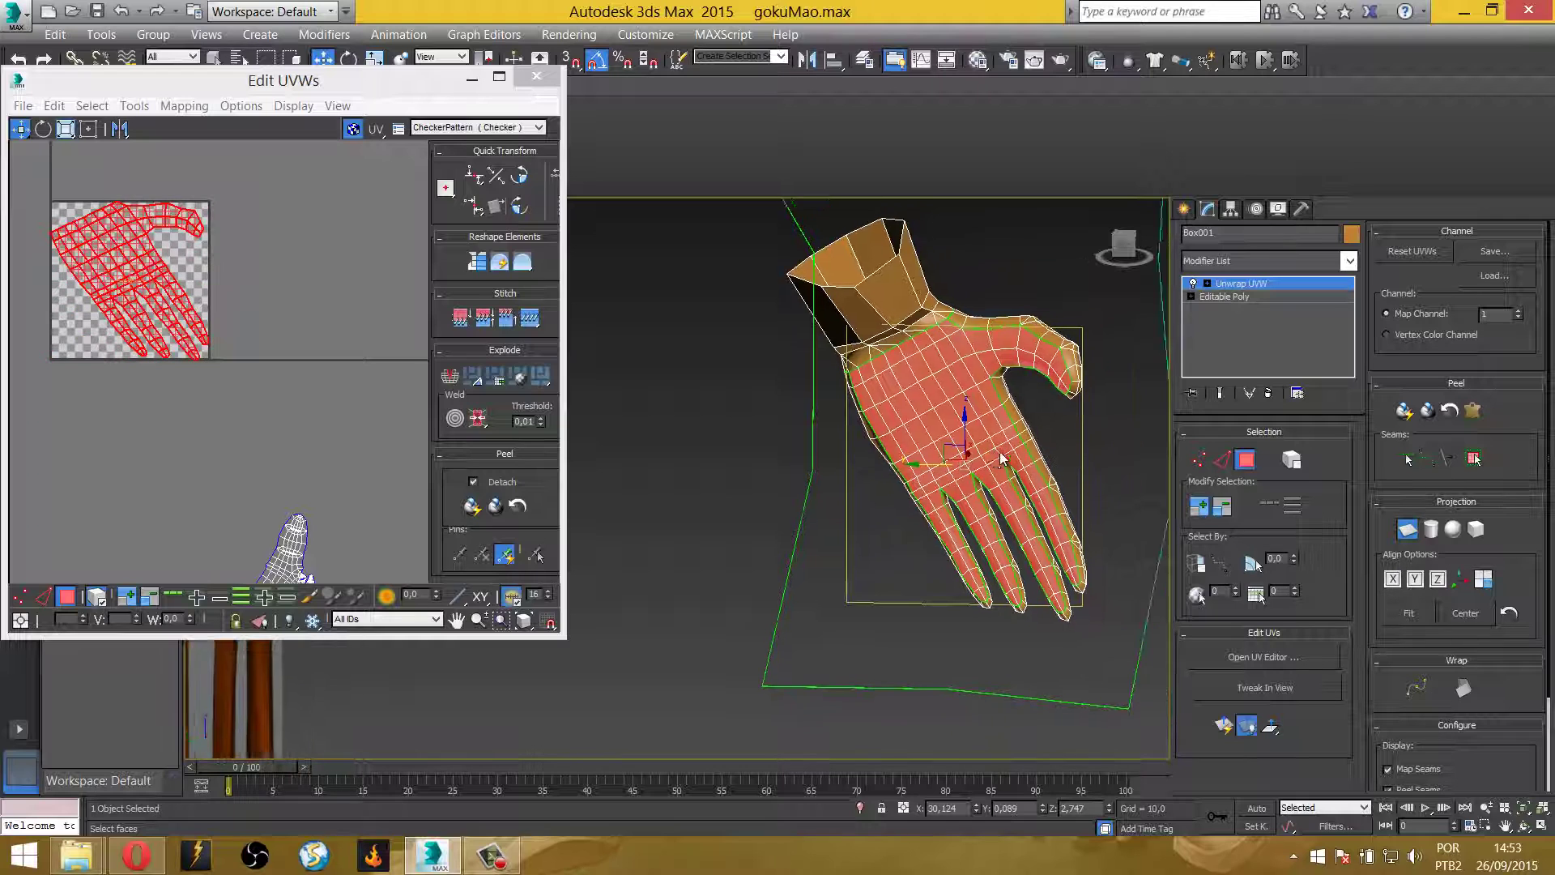
scroll(1004, 465, up, 2)
alt+middle_drag(1003, 465, 1045, 478)
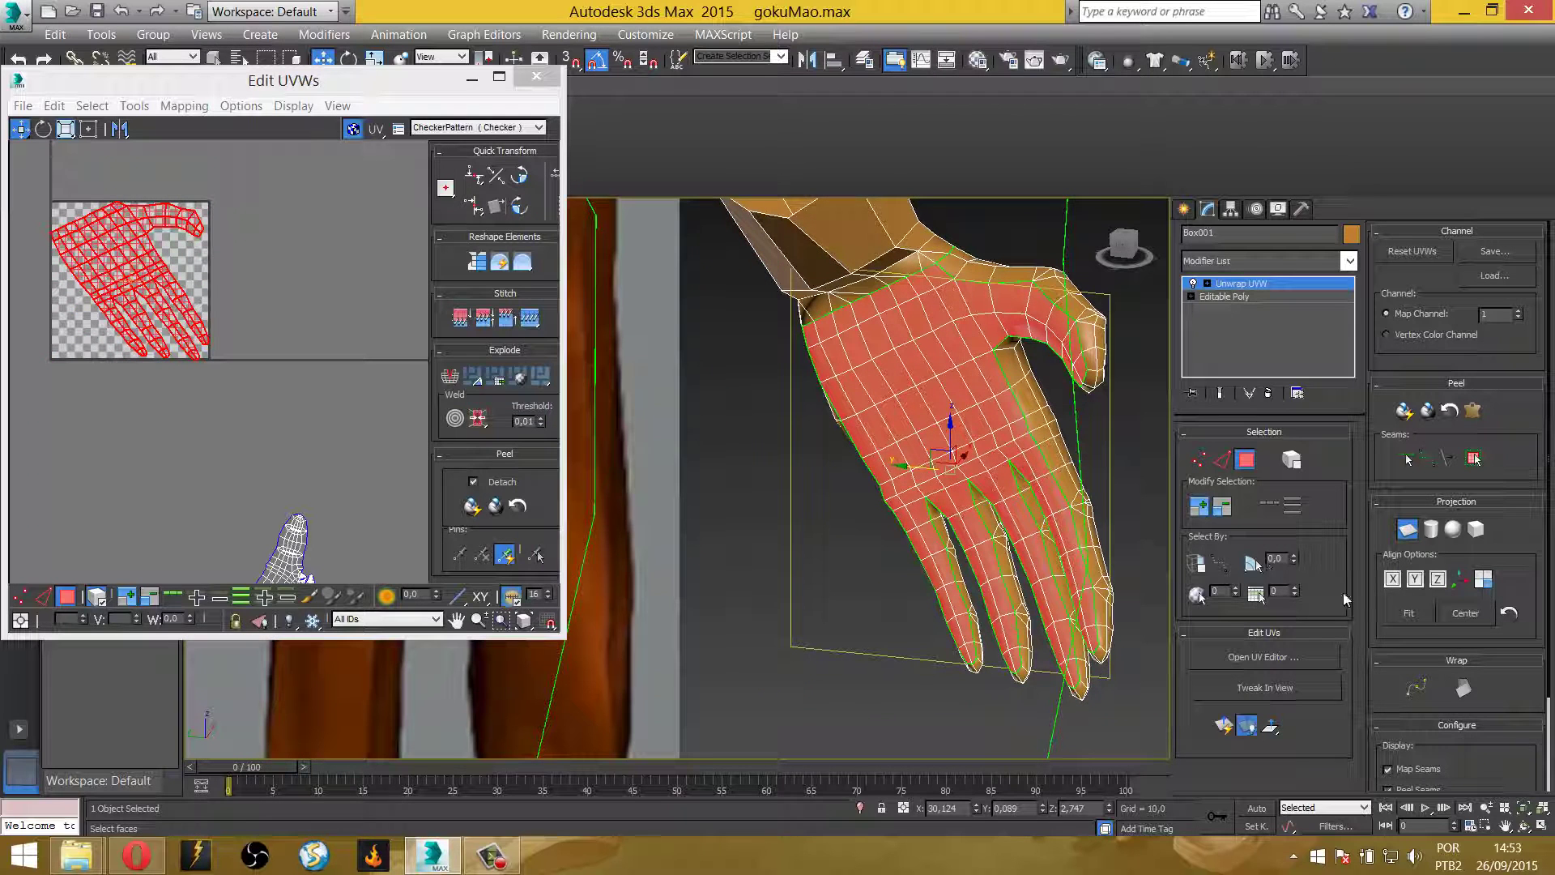
click(1456, 616)
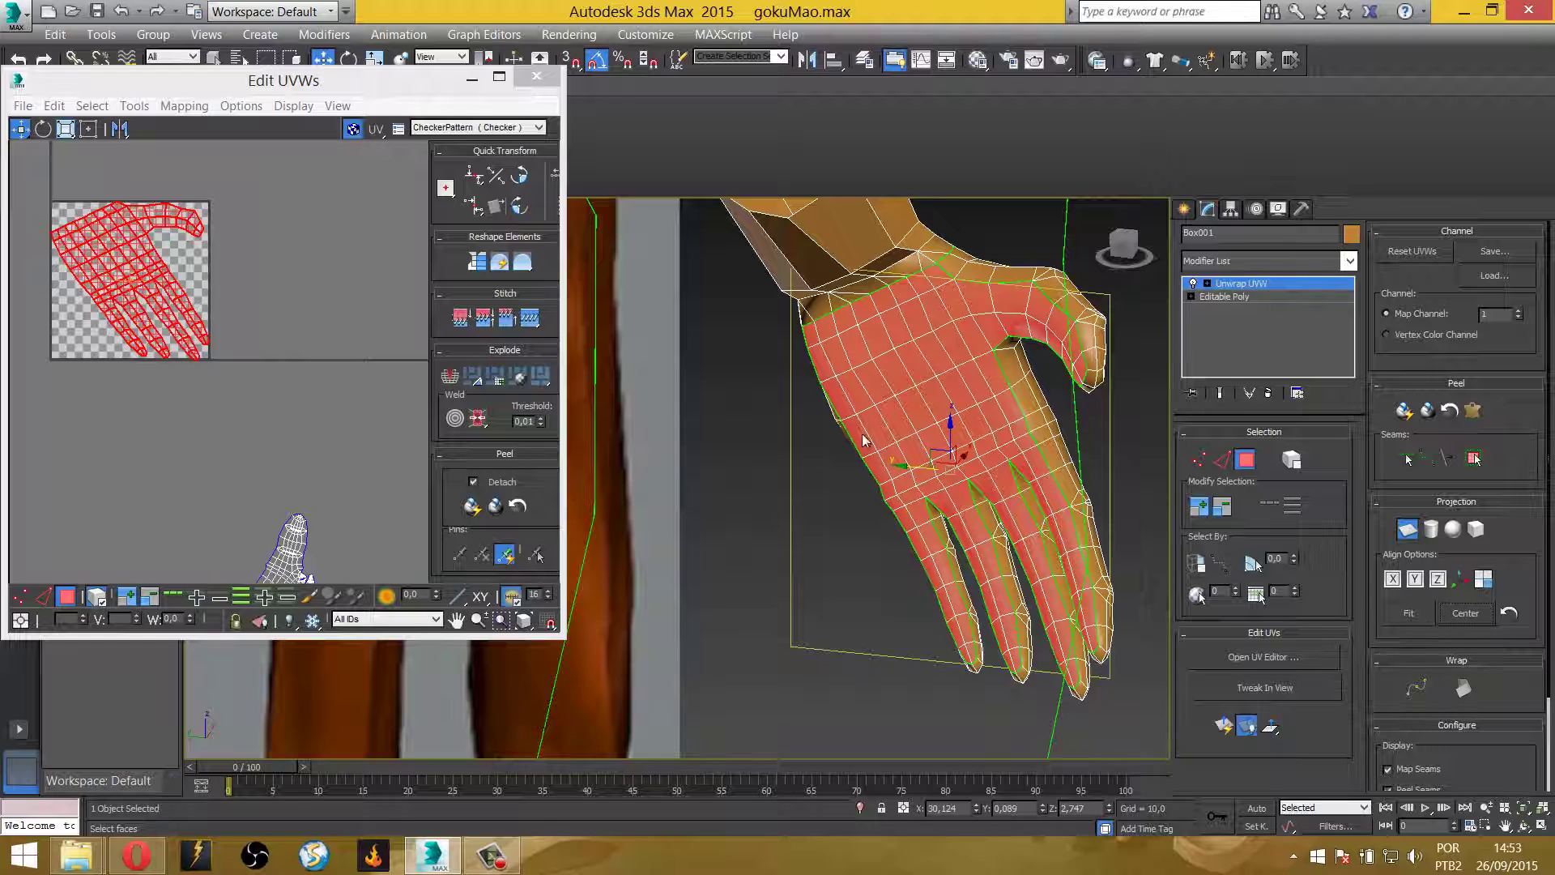
mouse_move(951, 445)
mouse_down()
mouse_move(956, 472)
mouse_move(956, 416)
mouse_up()
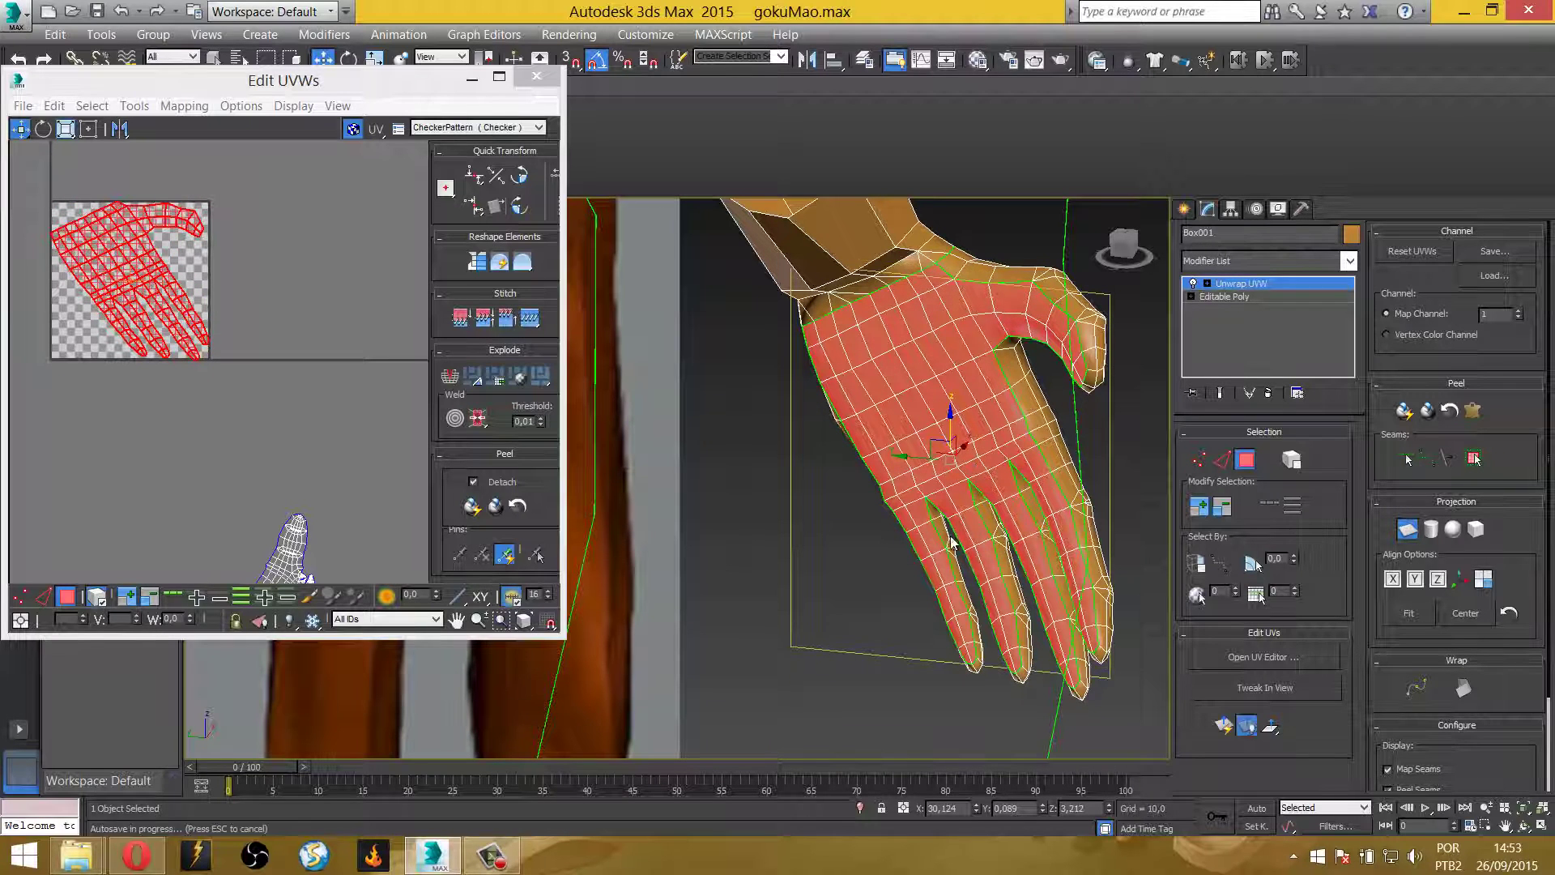
Rotate the planar gizmo to turn the UV hand and fit it to the palm faces
drag(1124, 248, 1054, 358)
key(e)
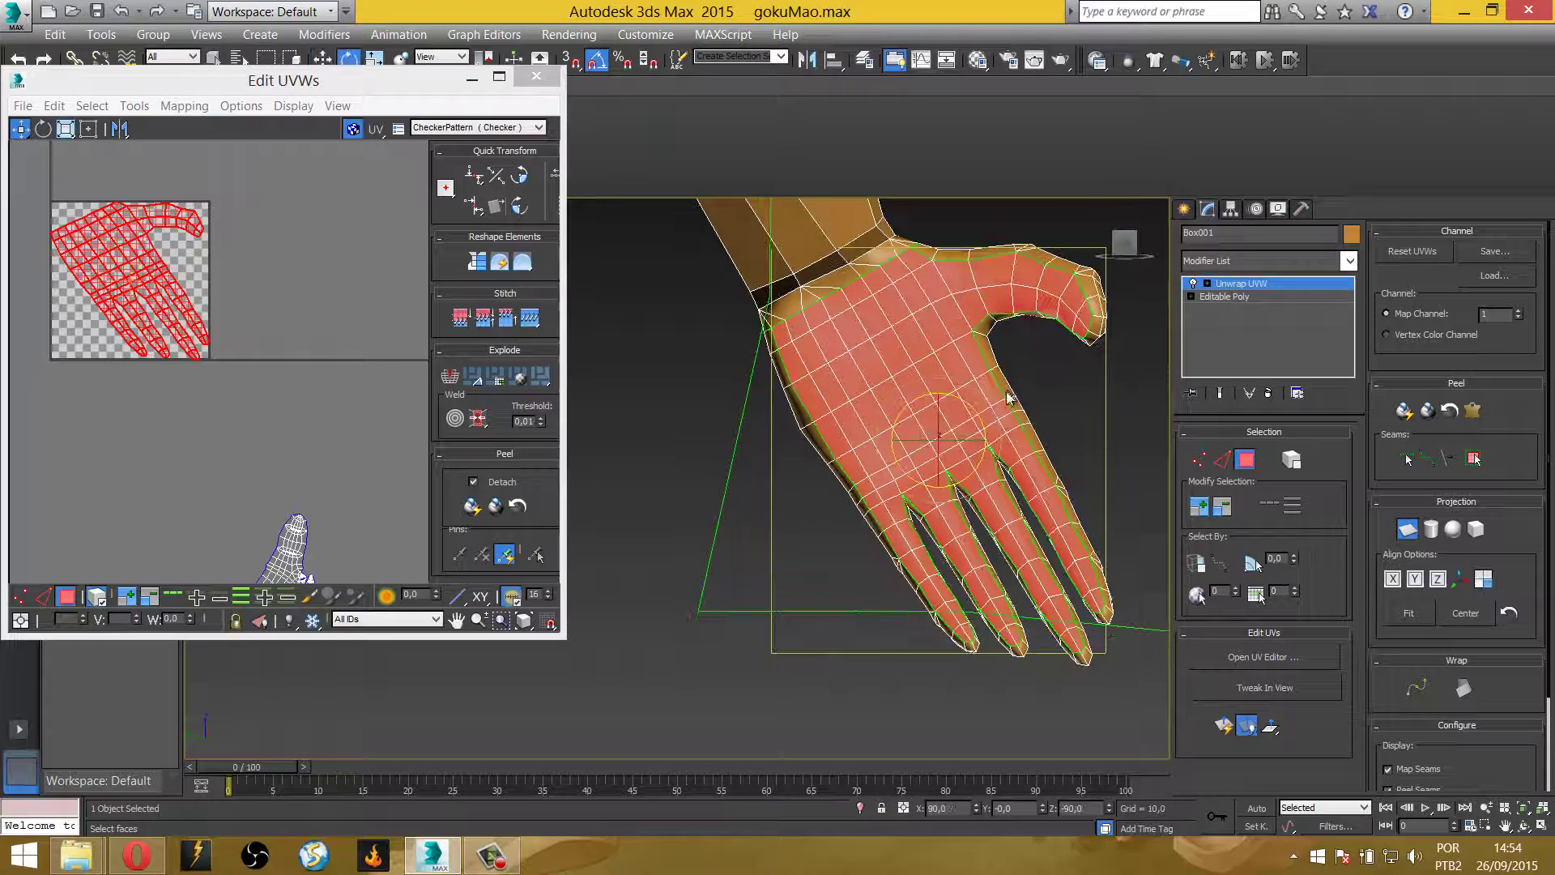
drag(977, 409, 958, 388)
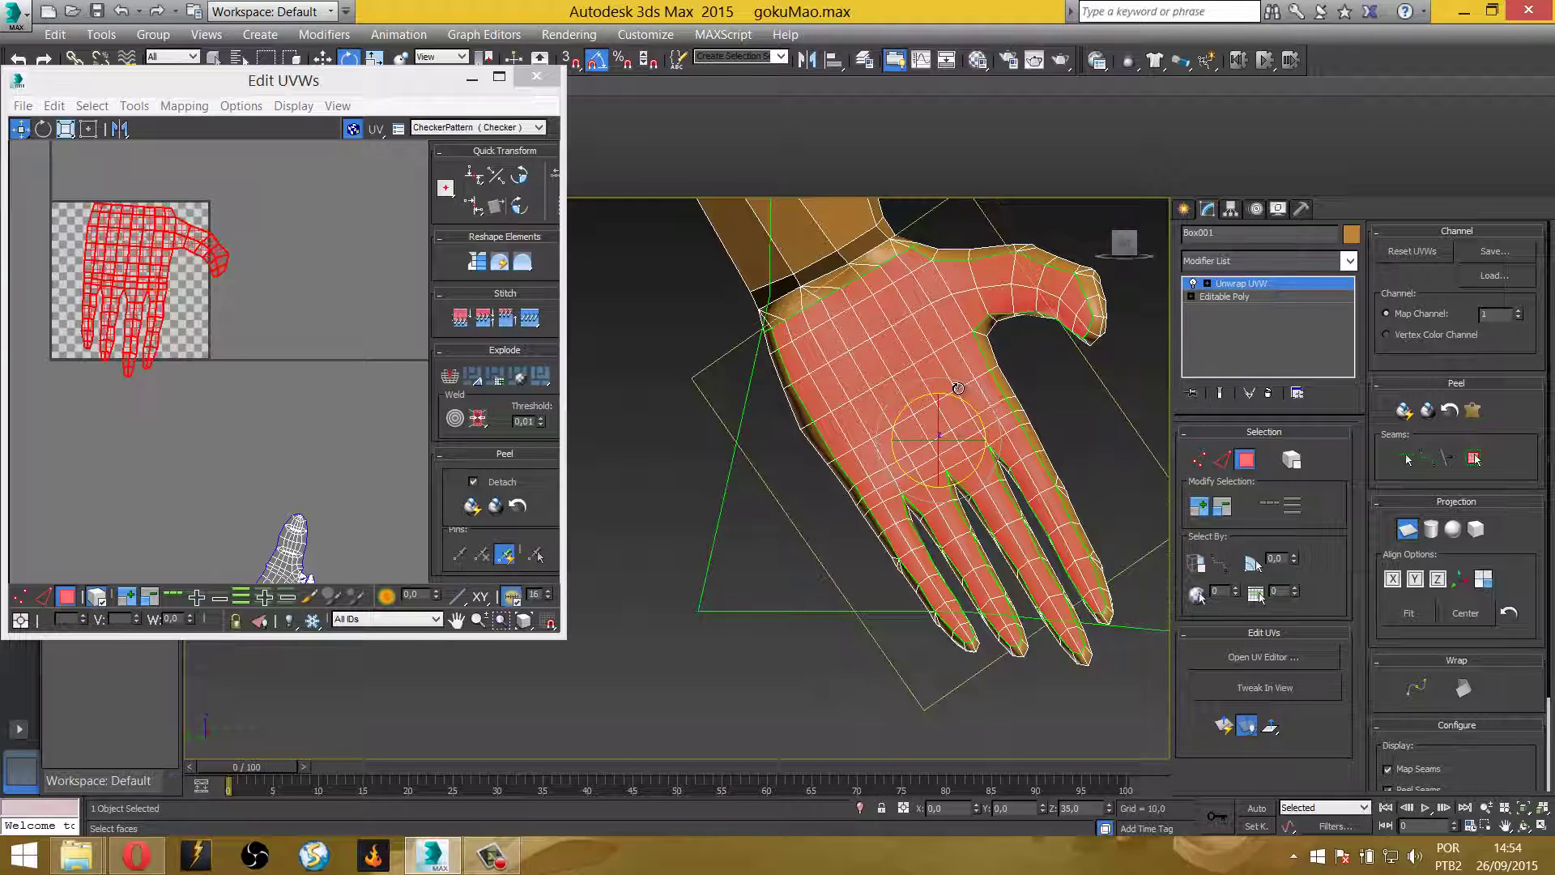
click(1409, 613)
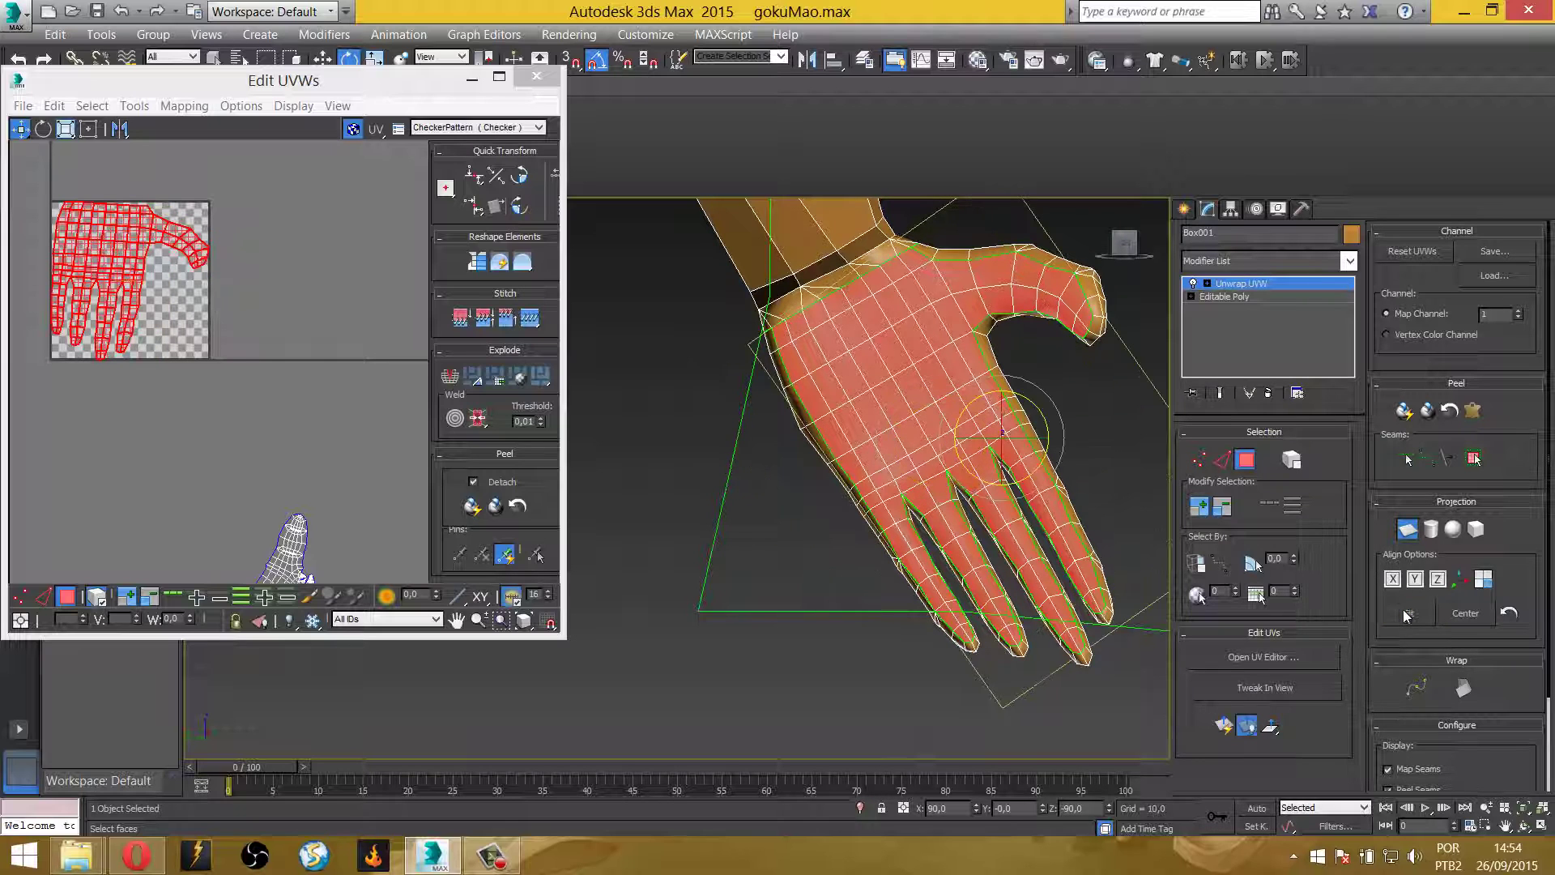
middle_drag(978, 537, 951, 539)
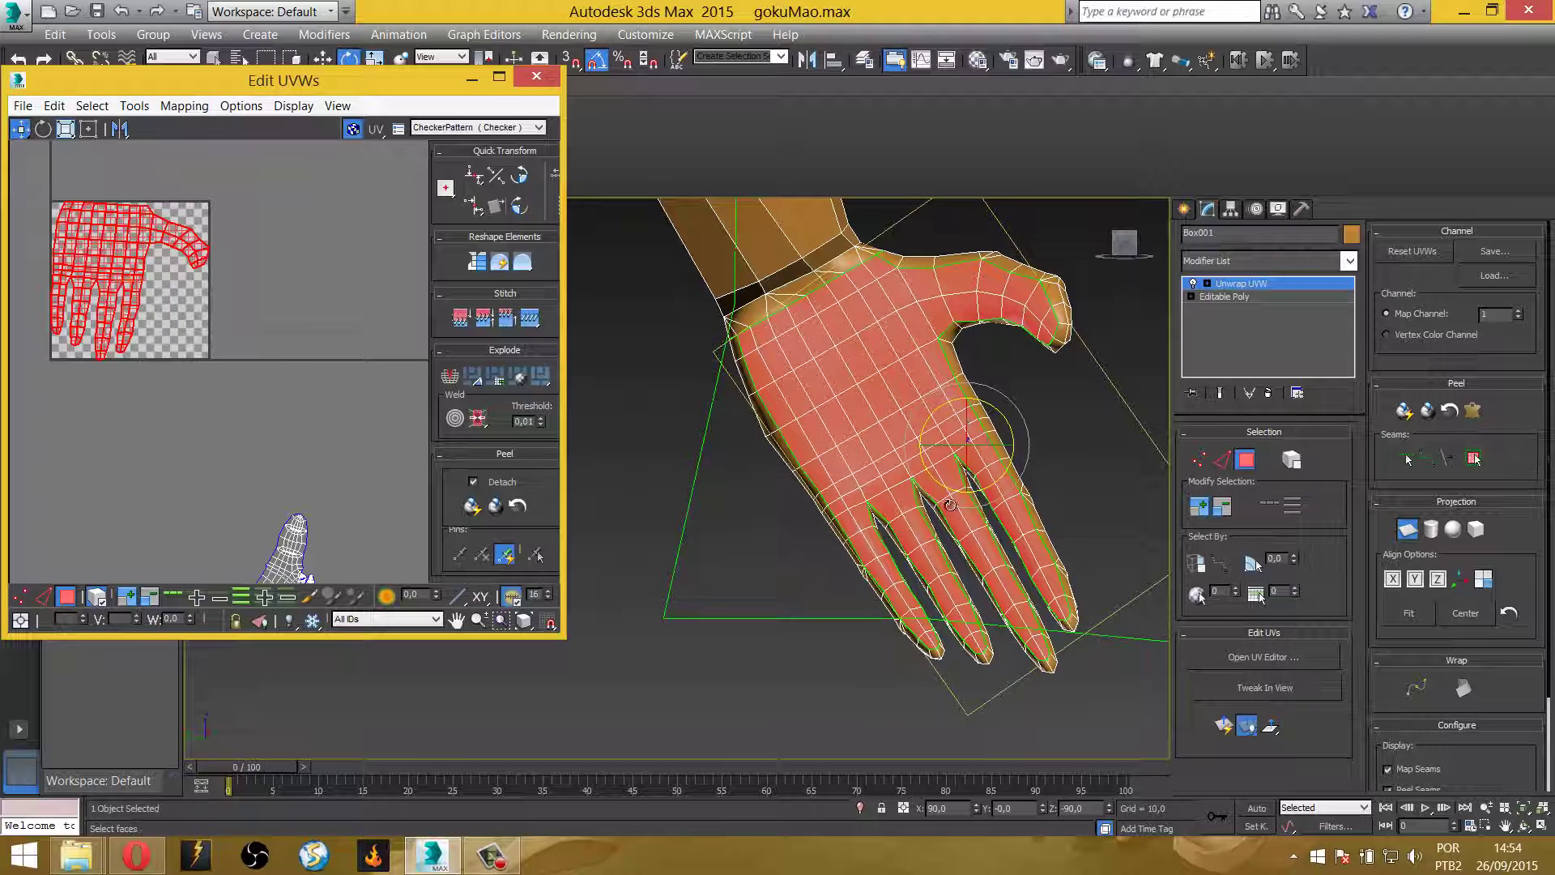
mouse_move(1009, 541)
alt+middle_down()
mouse_move(883, 575)
mouse_move(799, 567)
mouse_move(909, 599)
alt+middle_up()
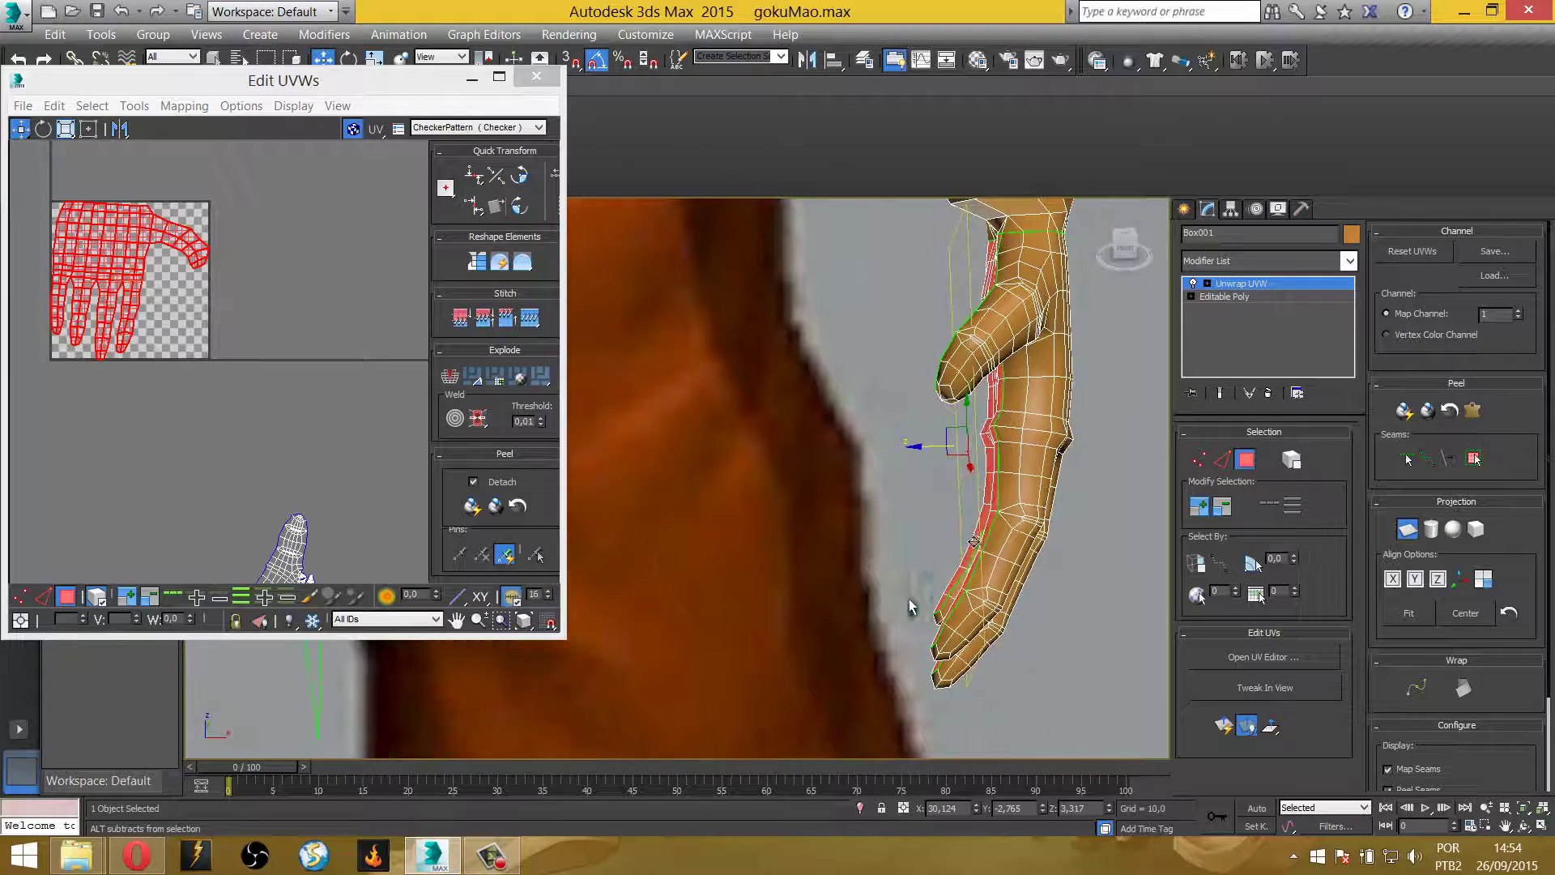
Tilt the gizmo flat against the palm using Local coordinates and refit the projection
key(e)
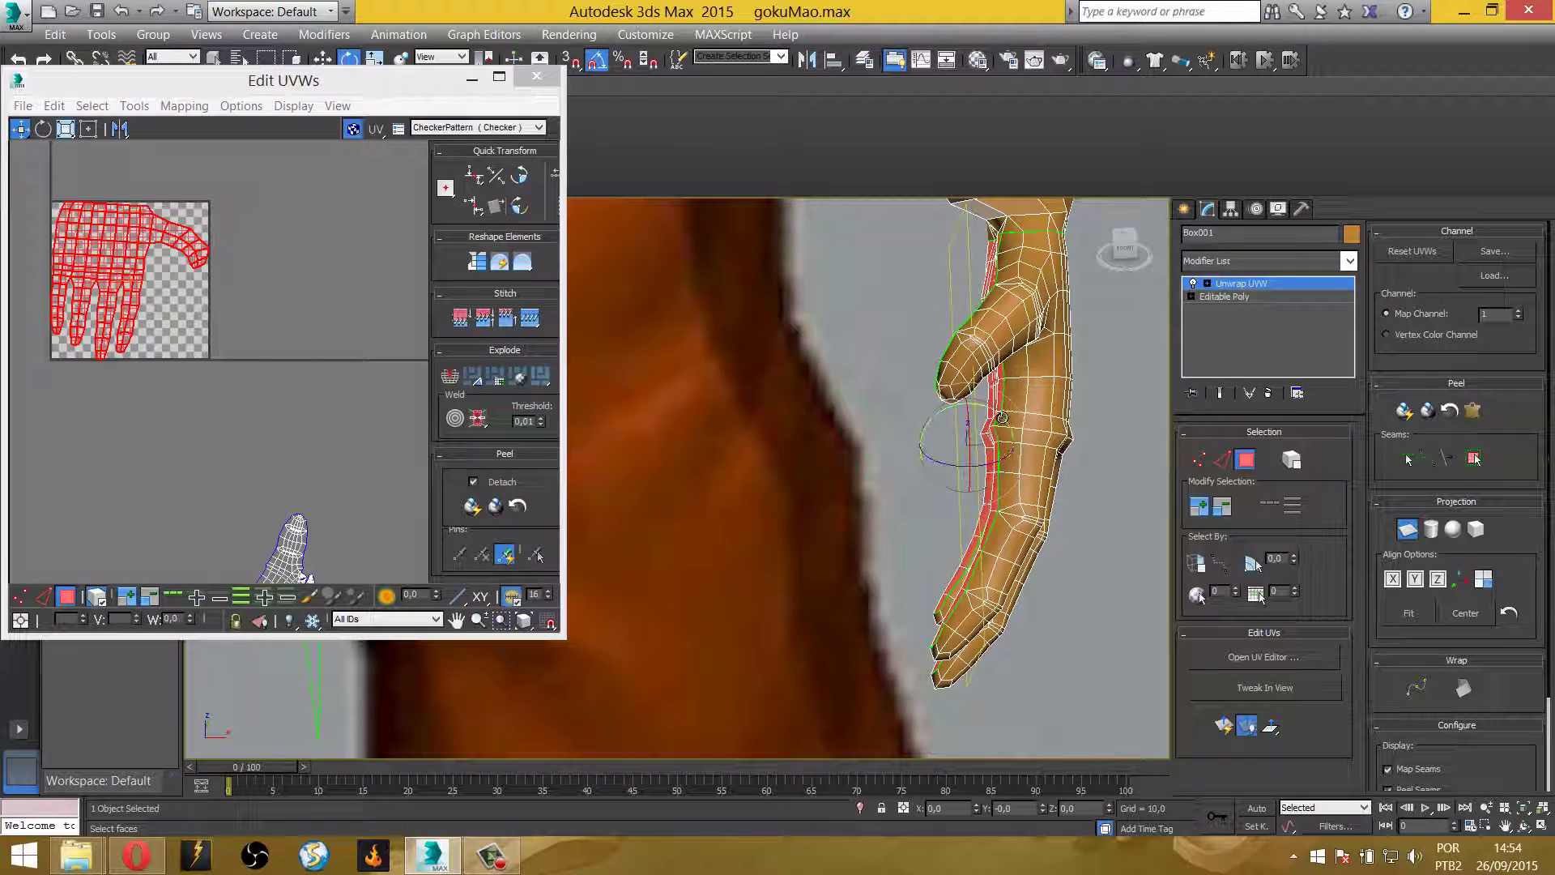
drag(1002, 428, 1005, 422)
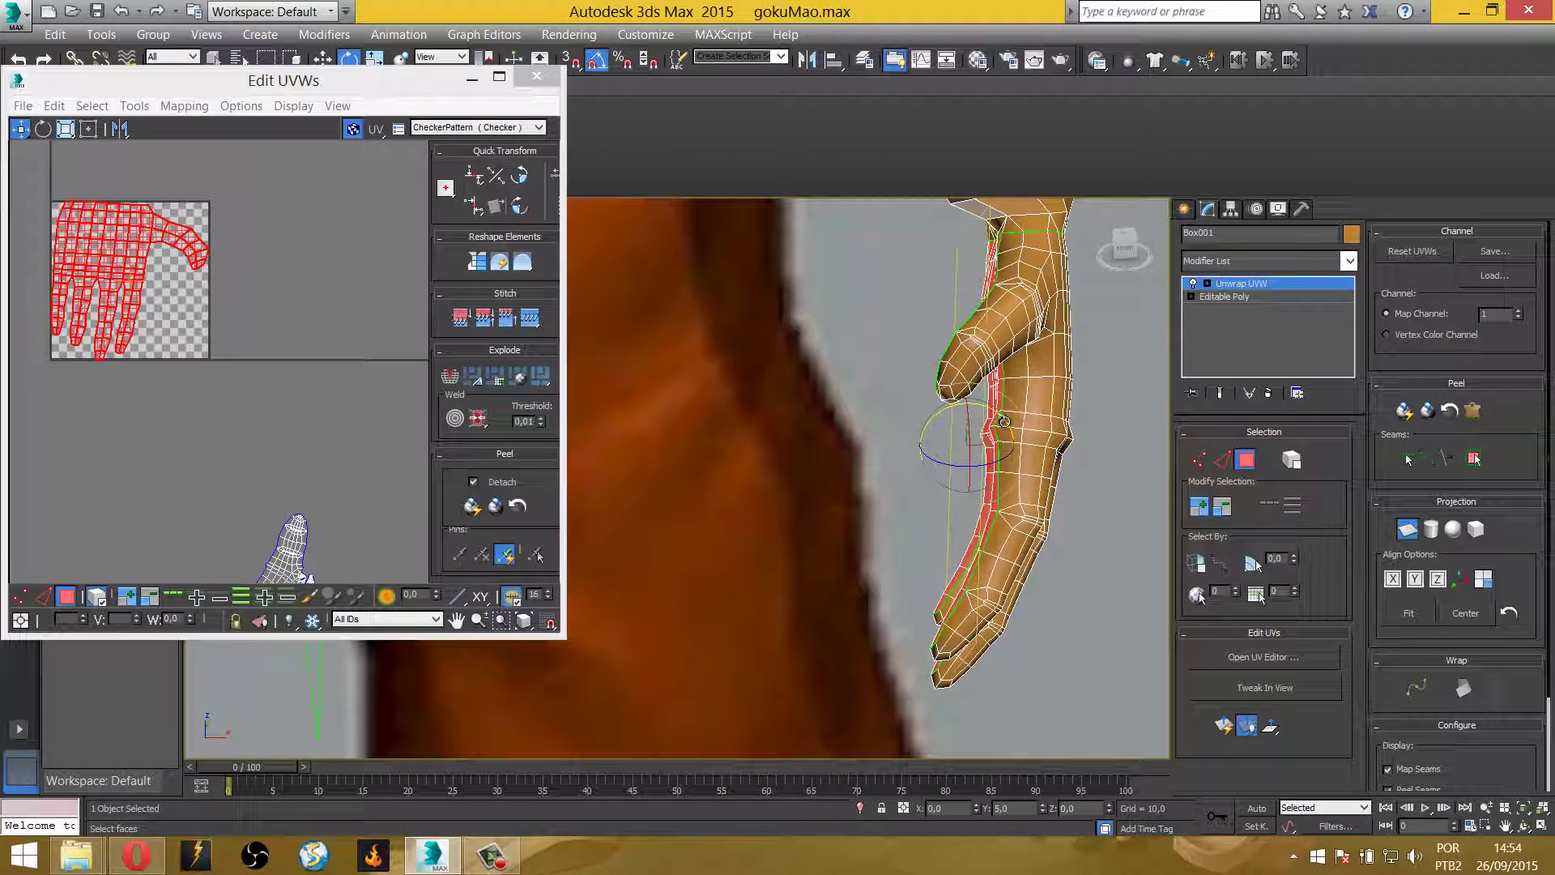
click(441, 56)
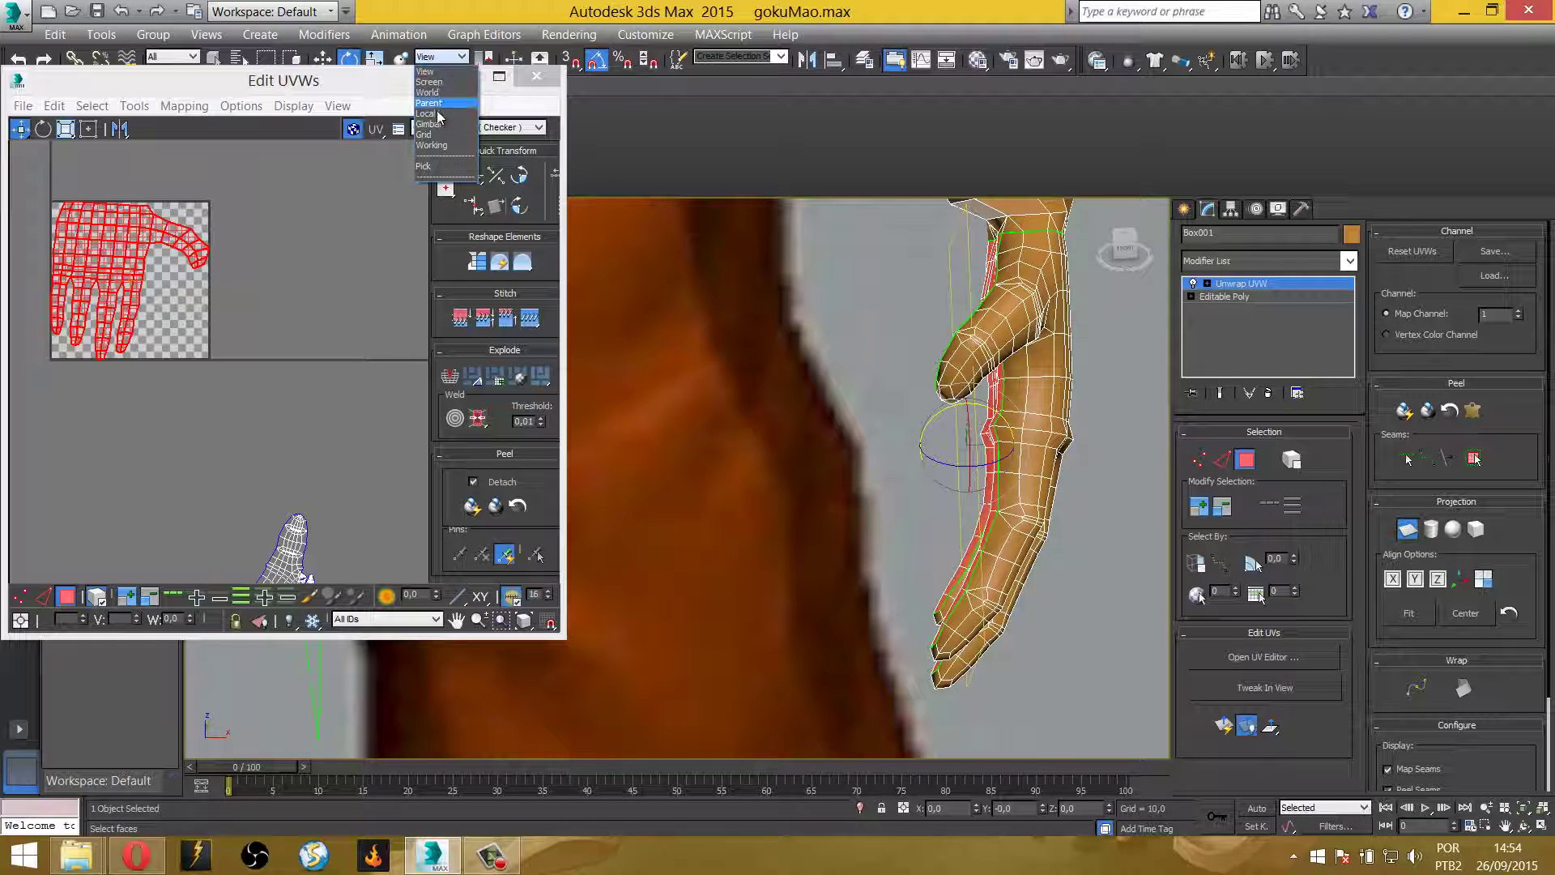
click(437, 113)
drag(983, 400, 1000, 411)
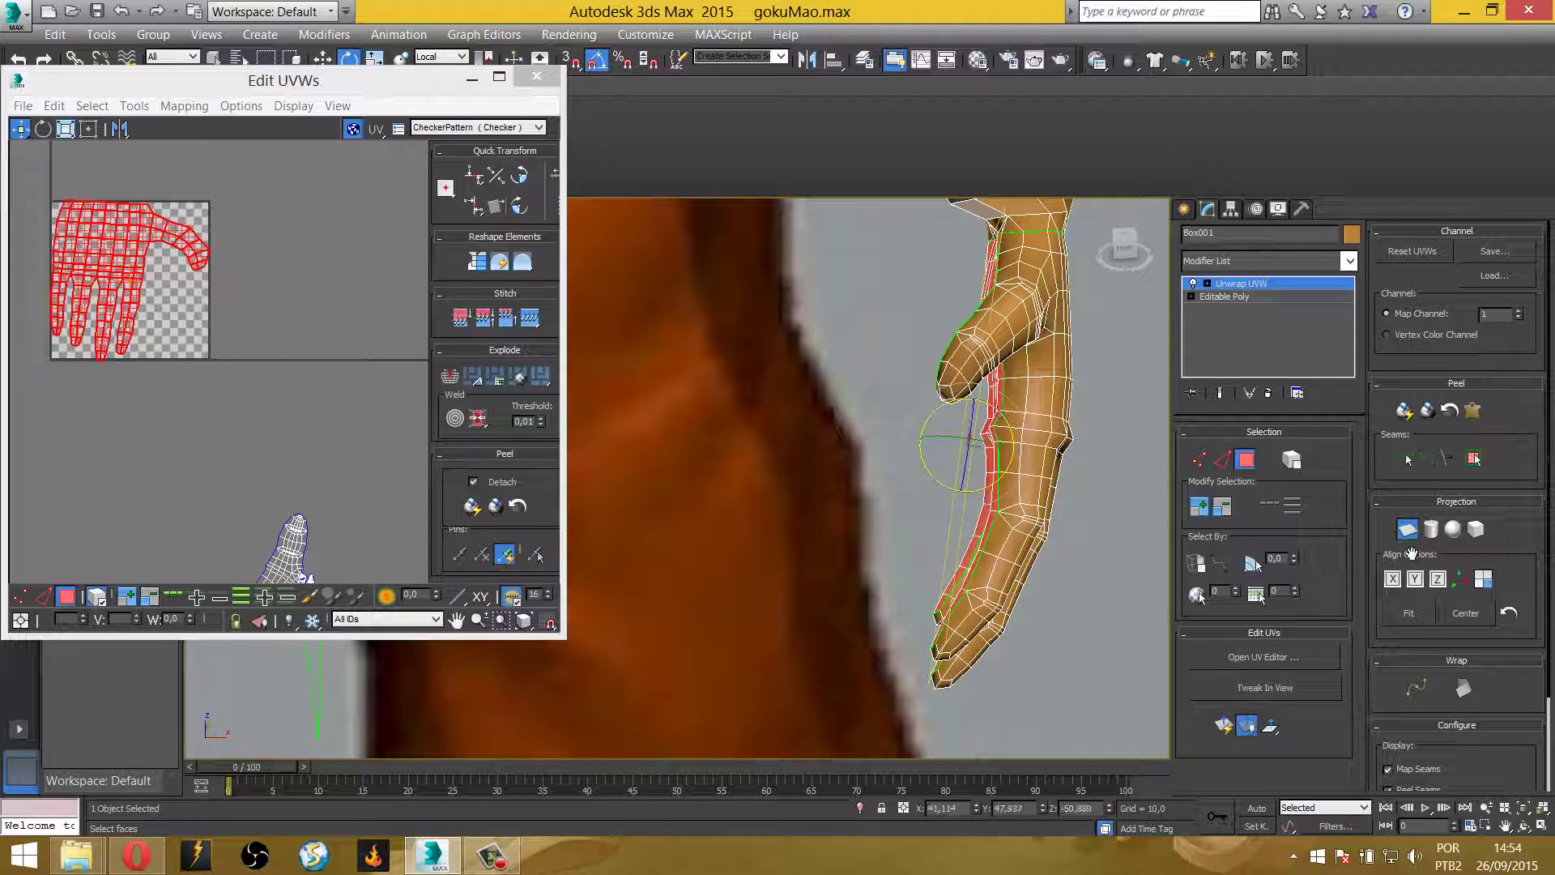
click(1409, 616)
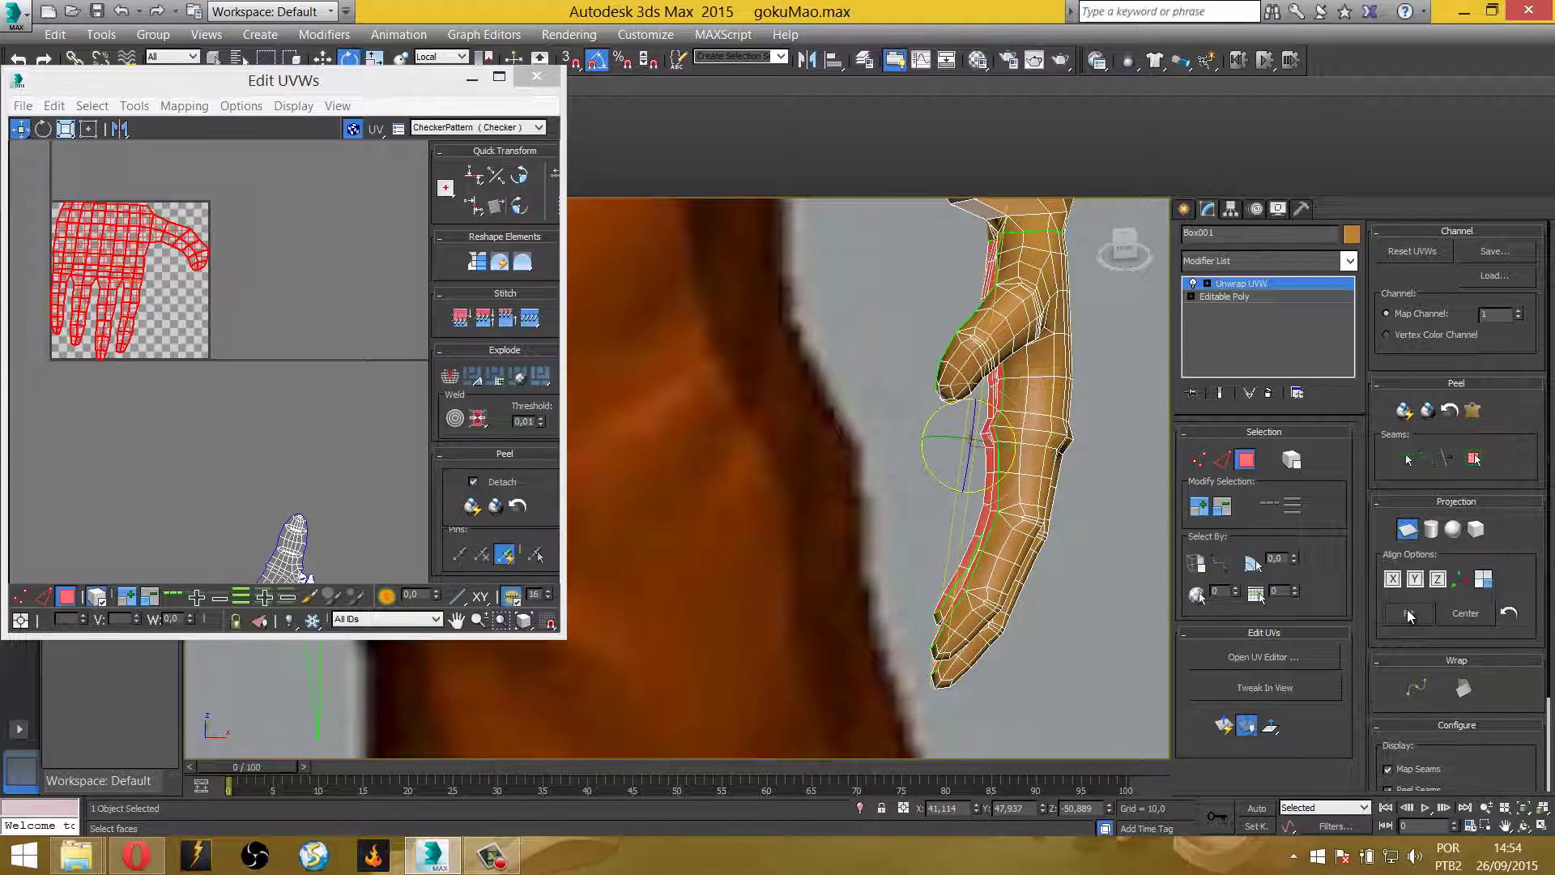
middle_drag(240, 308, 196, 317)
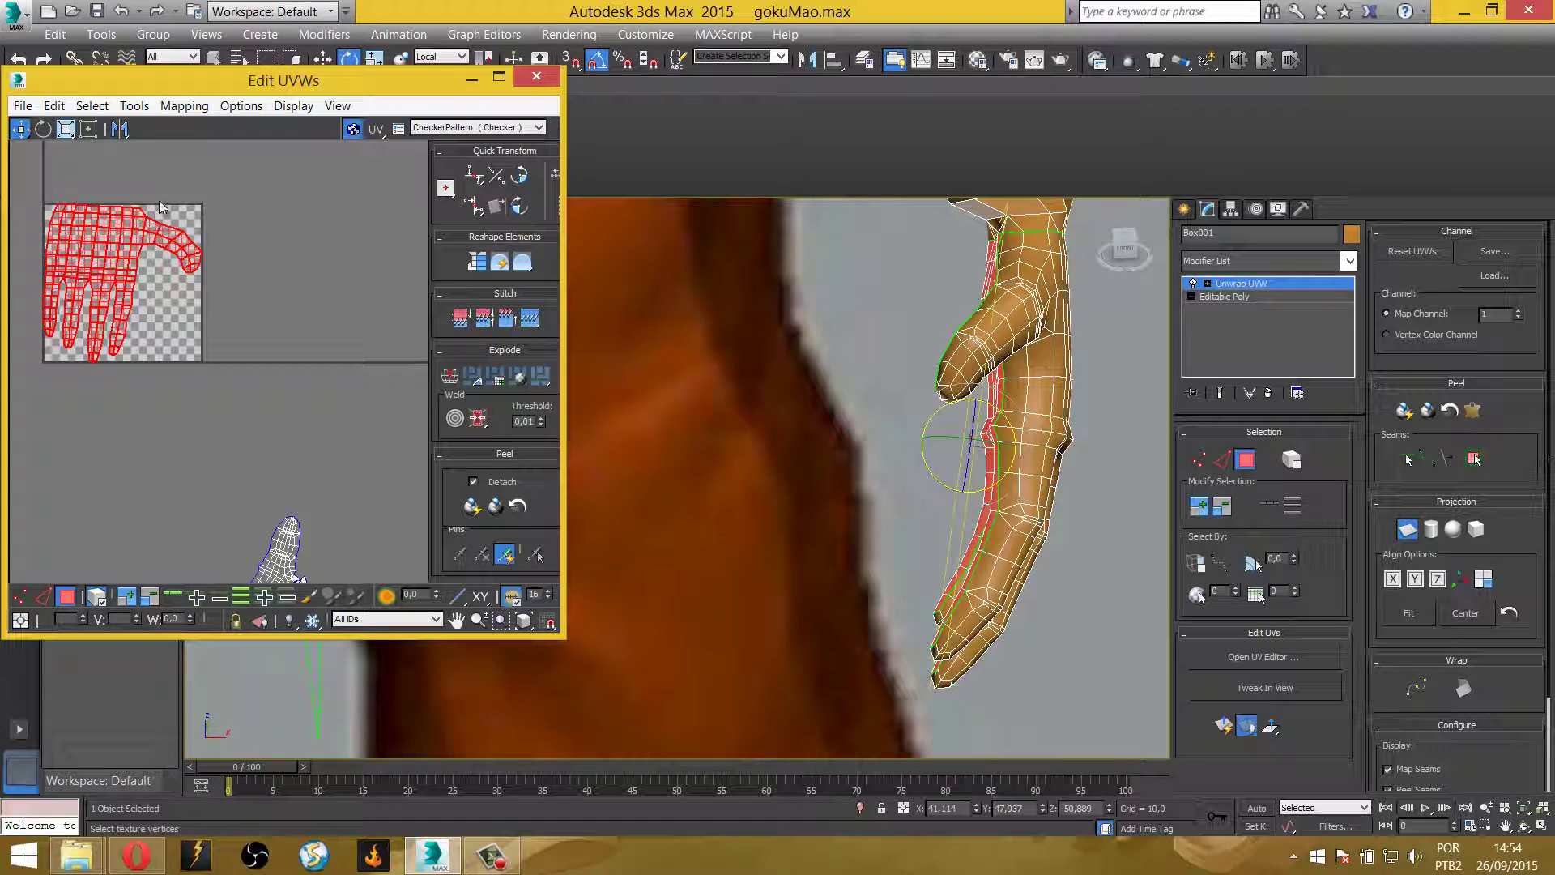
click(66, 129)
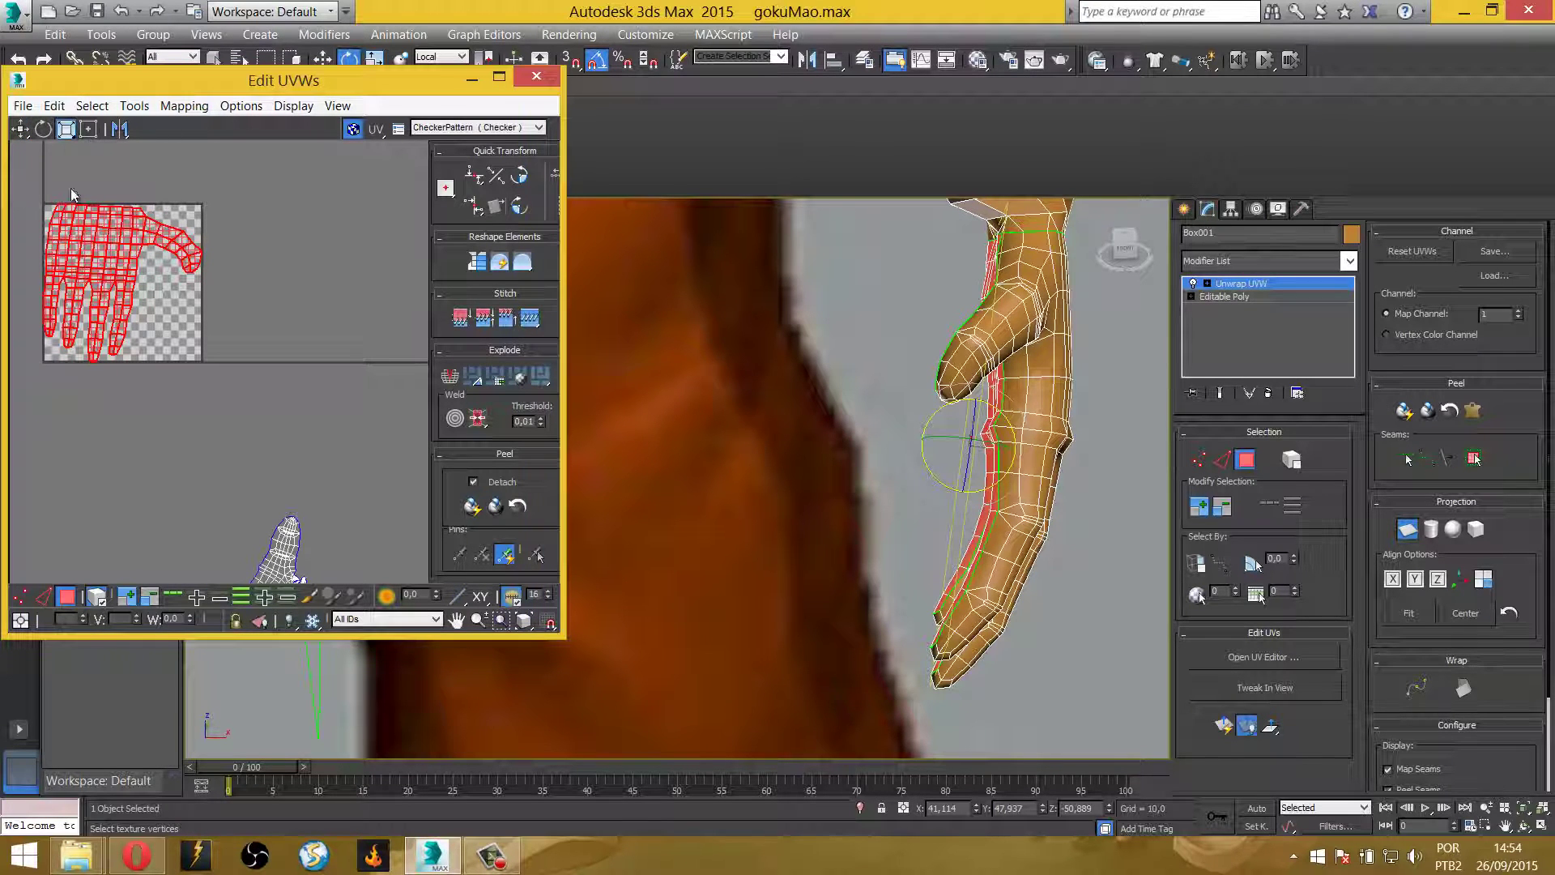
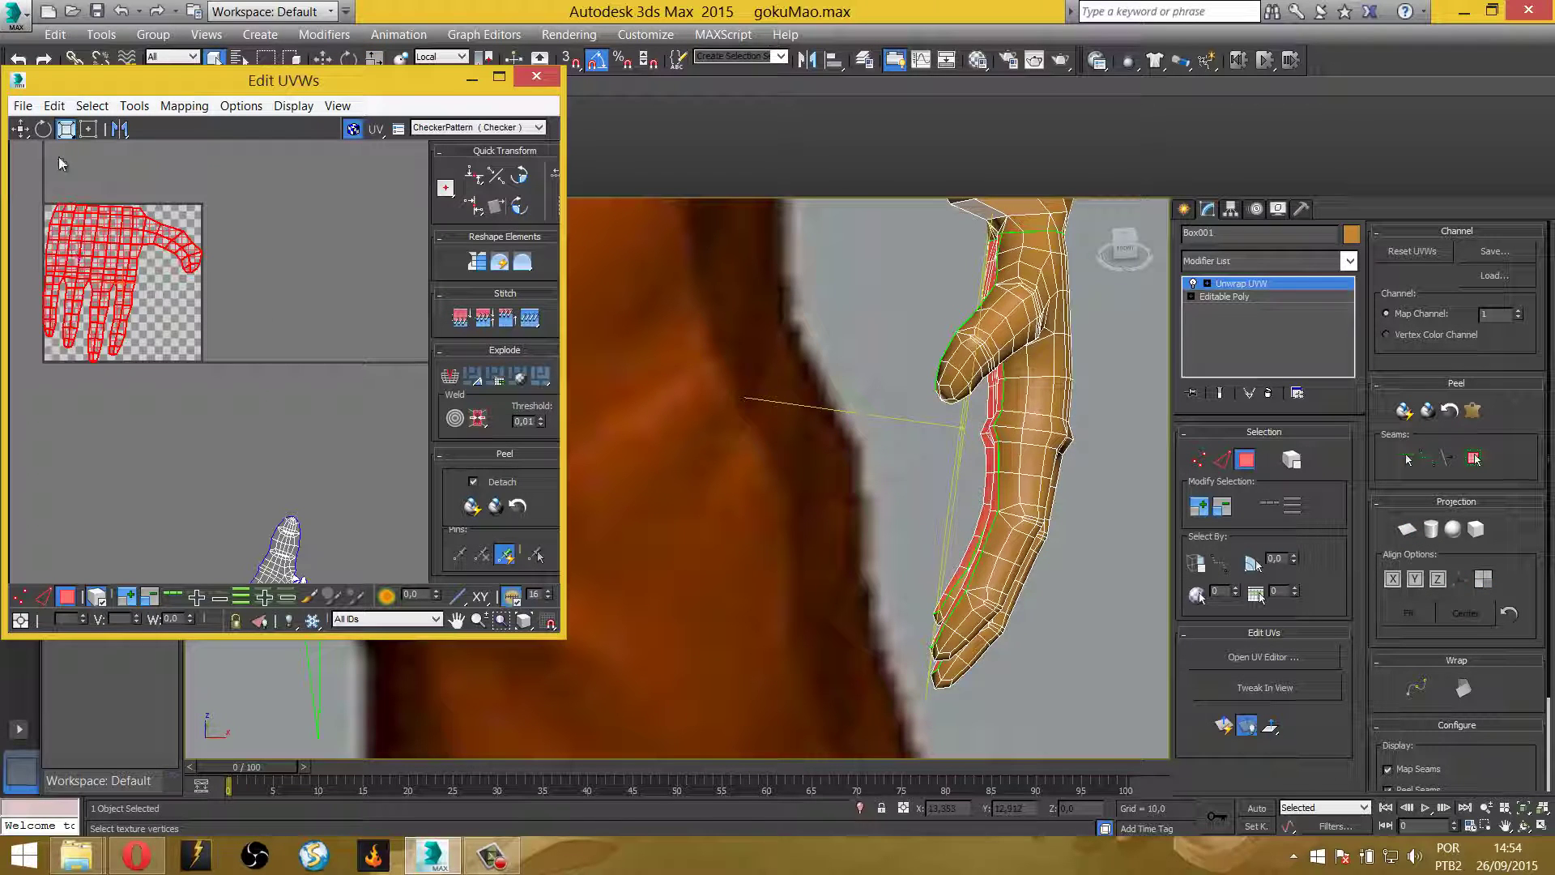
Enlarge the hand UV island with Freeform, then stretch it taller with Scale Vertical
mouse_move(81, 264)
mouse_down()
mouse_move(93, 243)
mouse_move(89, 260)
mouse_up()
mouse_move(106, 252)
middle_down()
mouse_move(298, 359)
mouse_move(190, 331)
middle_up()
scroll(299, 360, up, 2)
drag(65, 128, 66, 174)
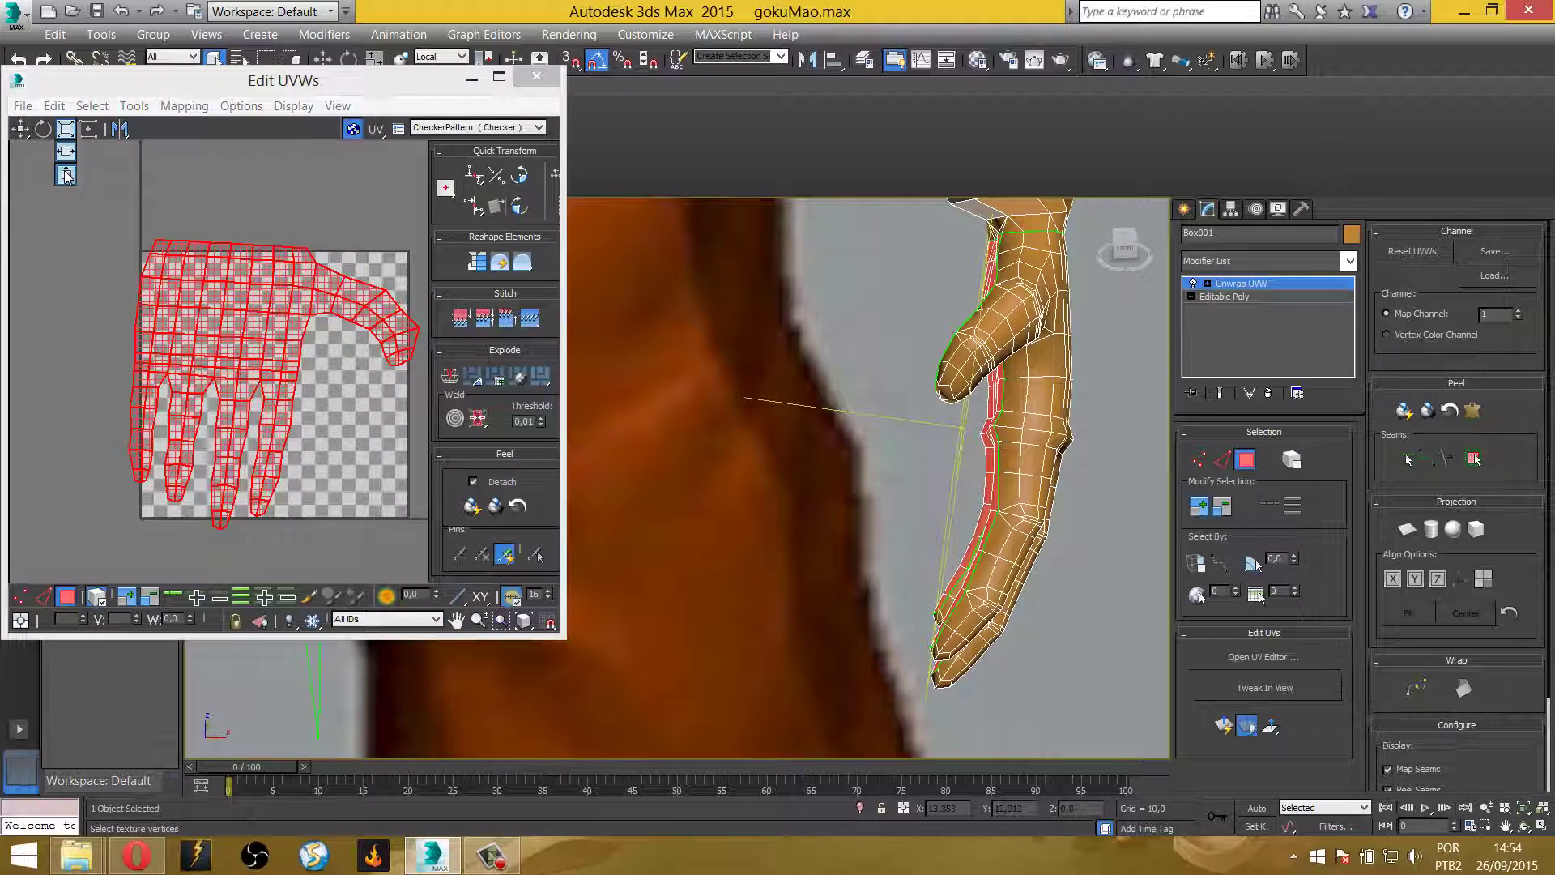
drag(180, 332, 185, 320)
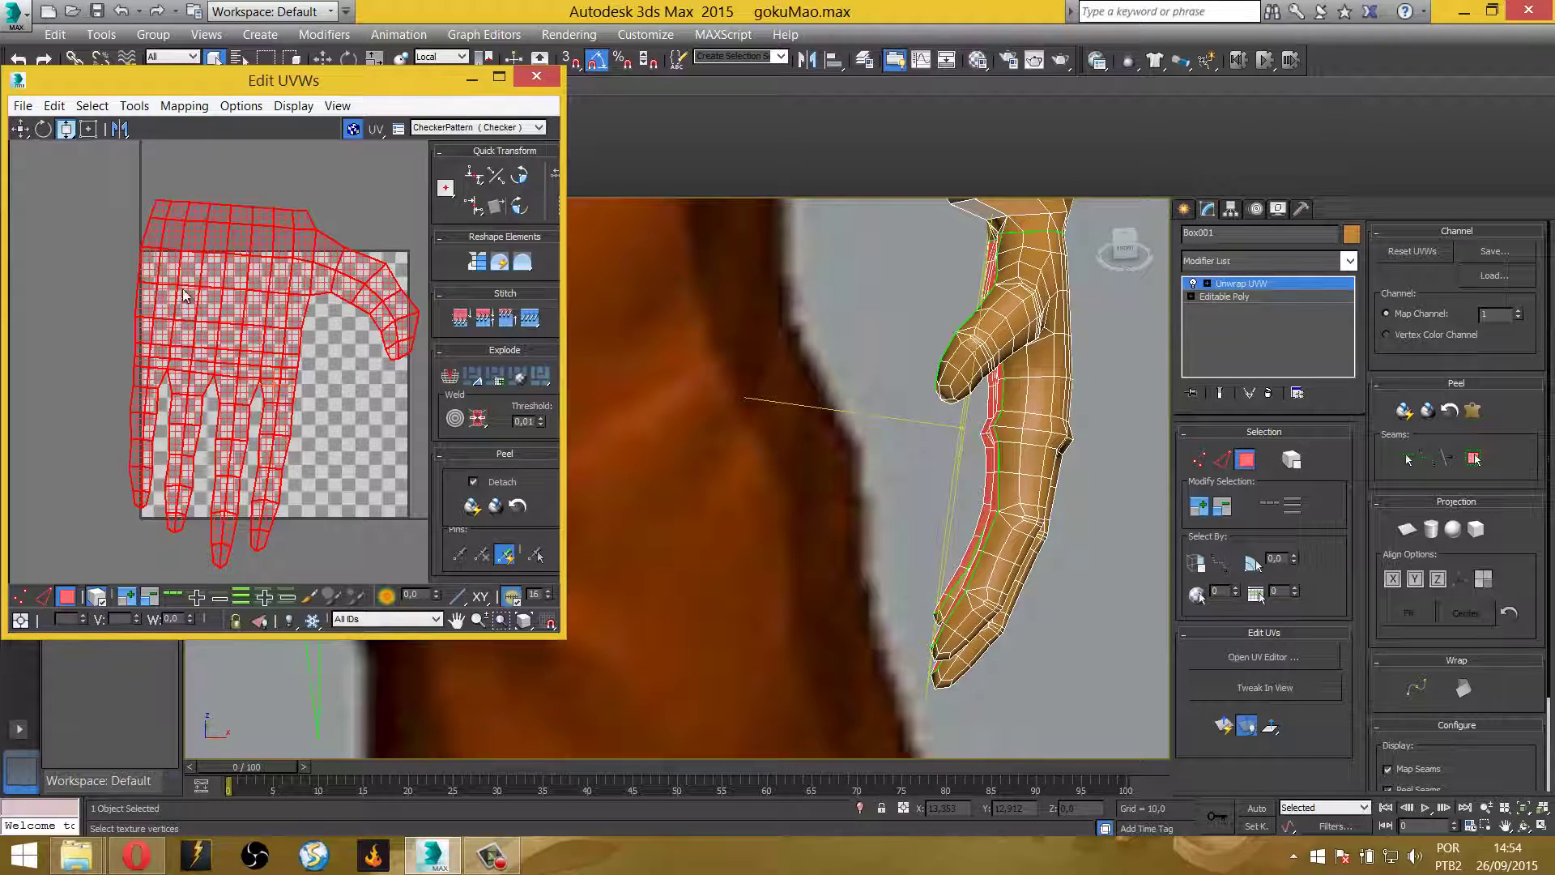
Move the hand UVs down and right, clear of the checker square, and select the thumb island
click(20, 128)
scroll(168, 350, down, 2)
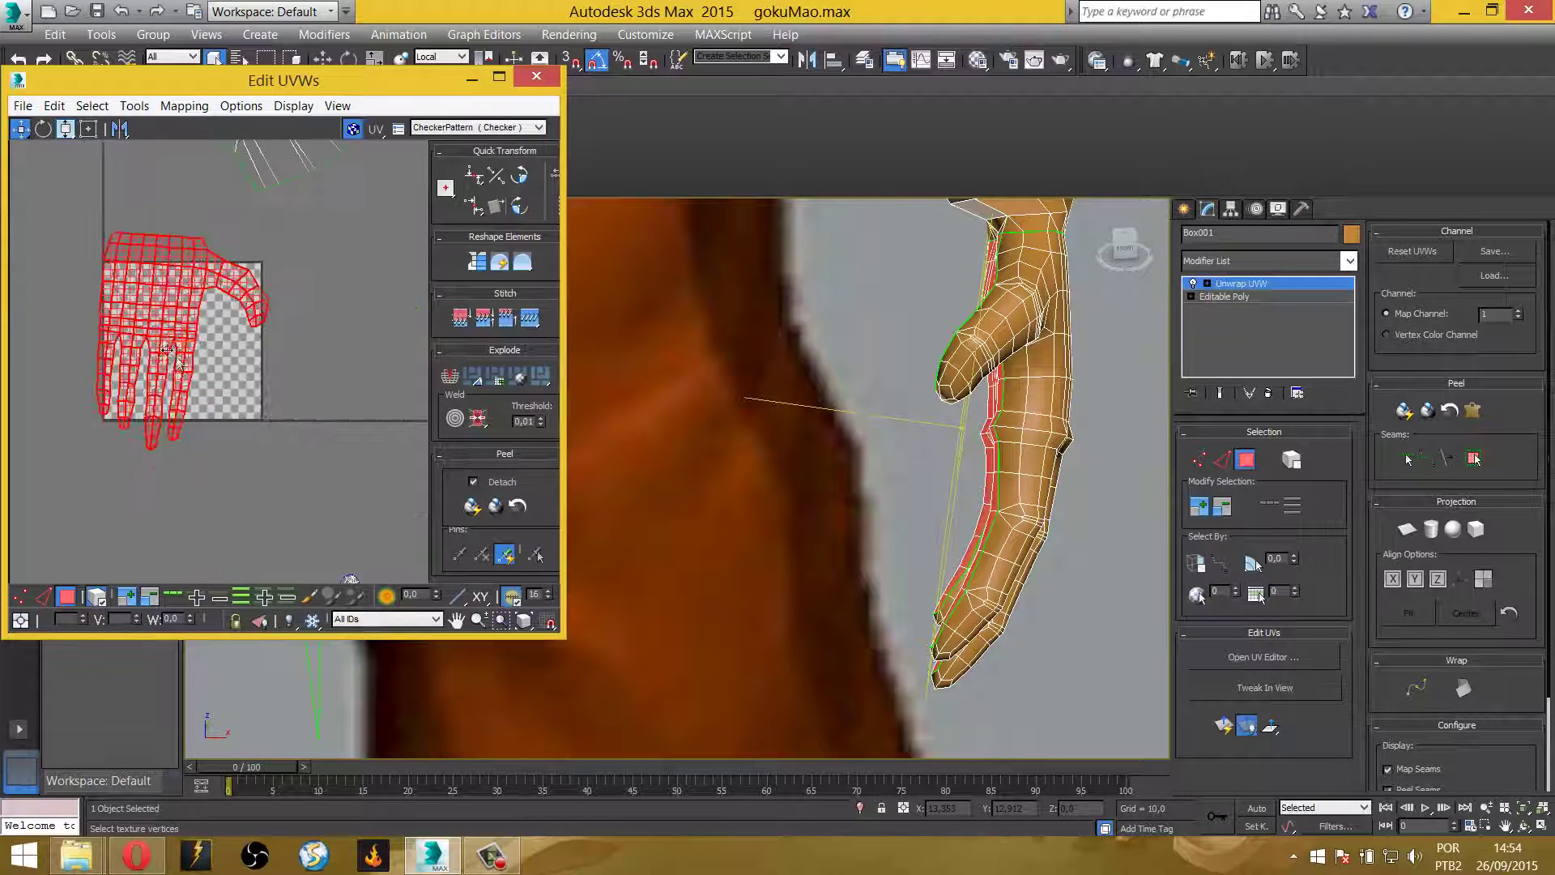
scroll(168, 350, down, 2)
mouse_move(113, 263)
mouse_down()
mouse_move(377, 479)
mouse_move(324, 498)
mouse_up()
click(243, 516)
mouse_move(322, 494)
middle_down()
mouse_move(239, 397)
mouse_move(270, 406)
middle_up()
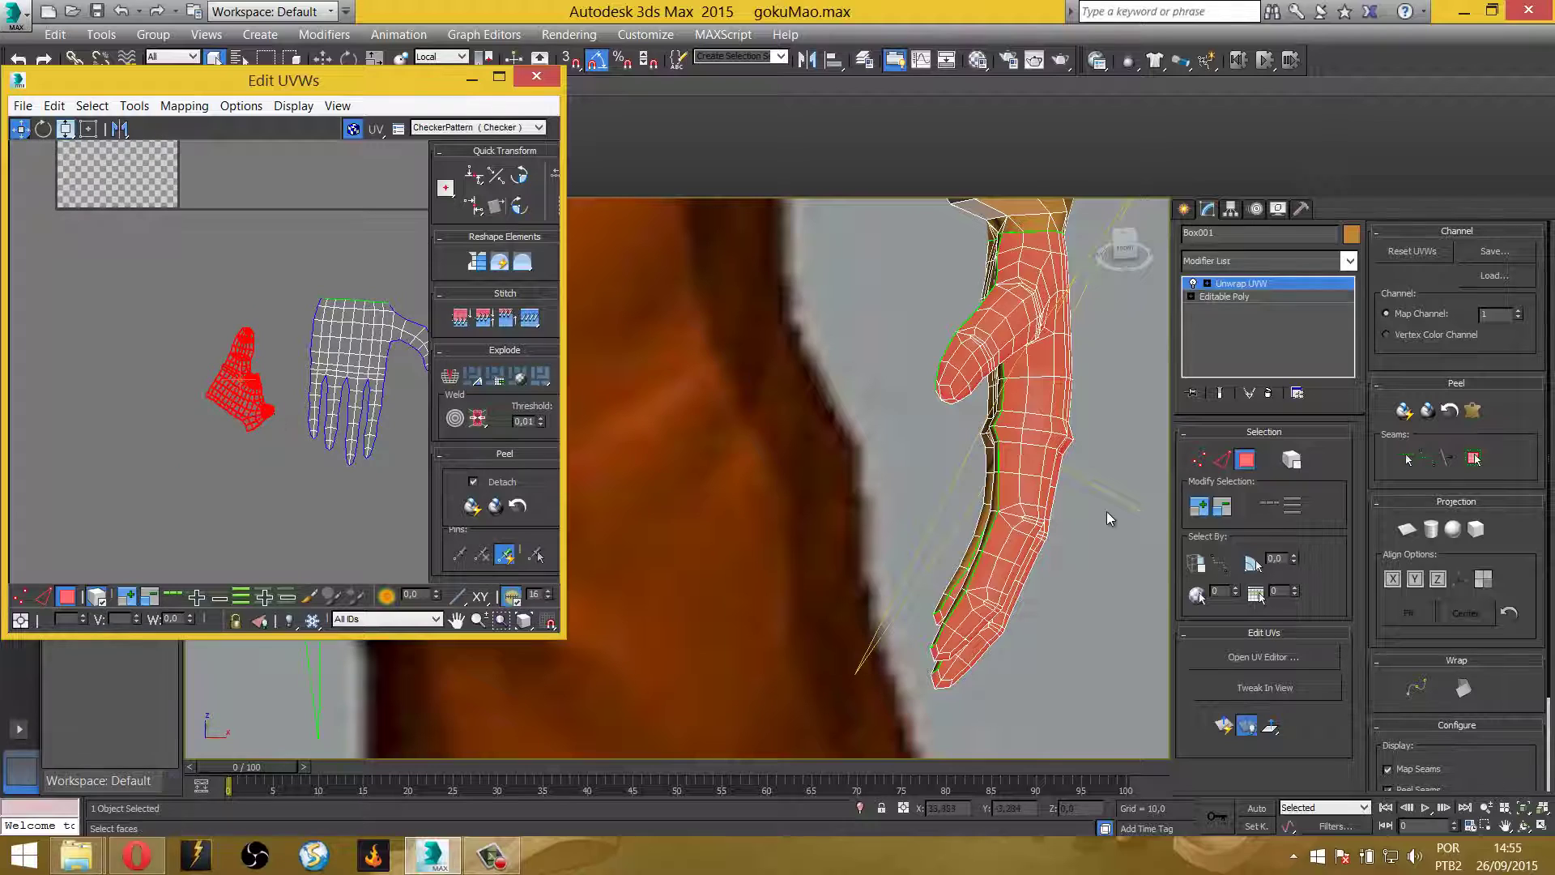
mouse_move(1121, 458)
alt+middle_down()
mouse_move(1102, 465)
mouse_move(1372, 562)
alt+middle_up()
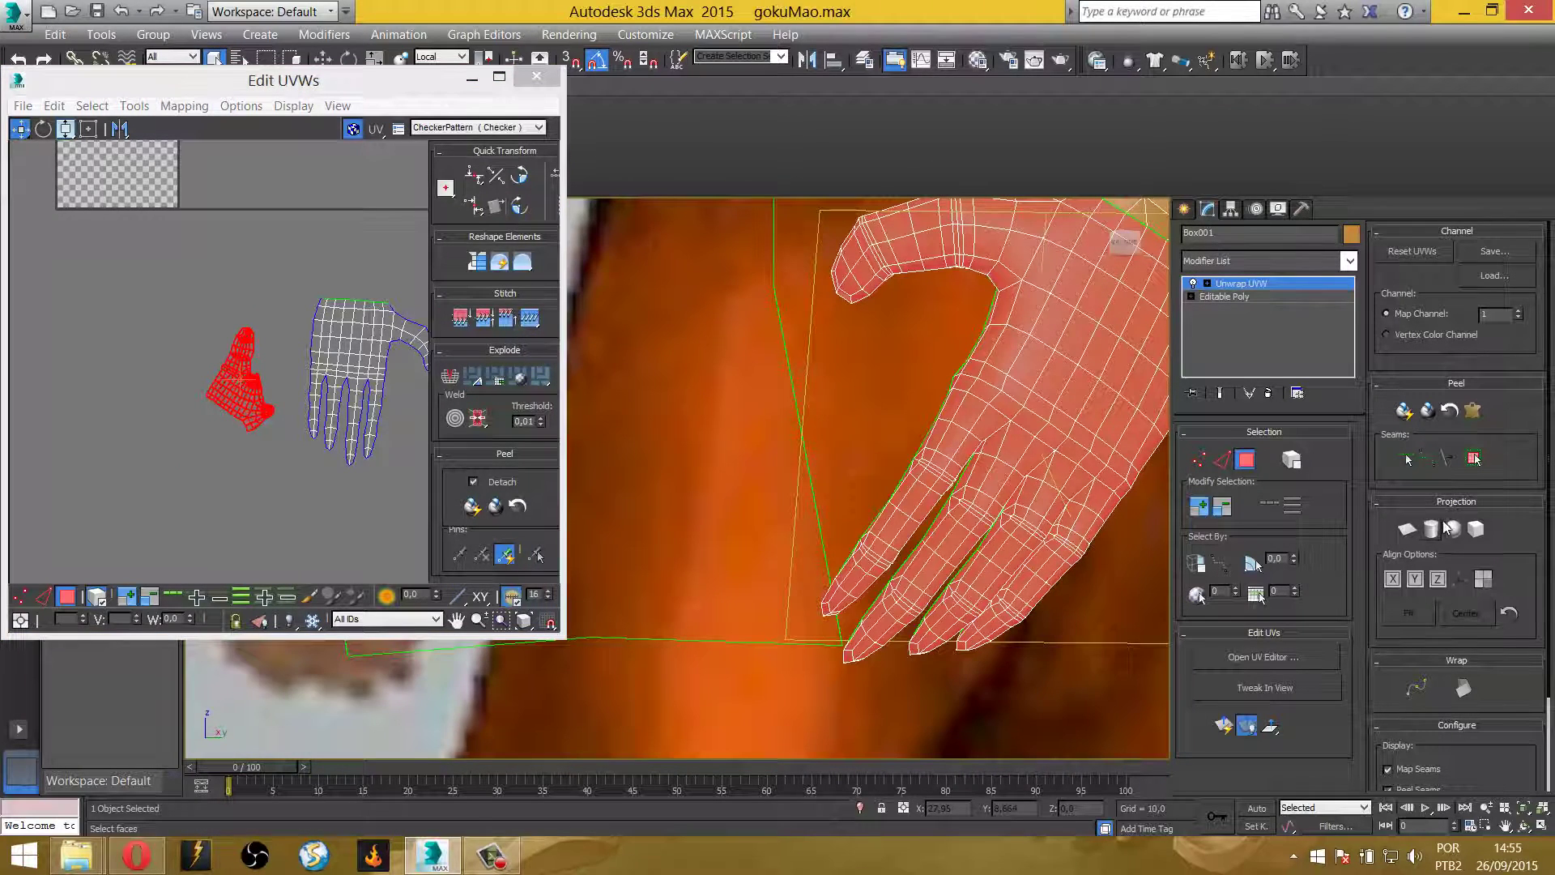
middle_drag(845, 368, 711, 531)
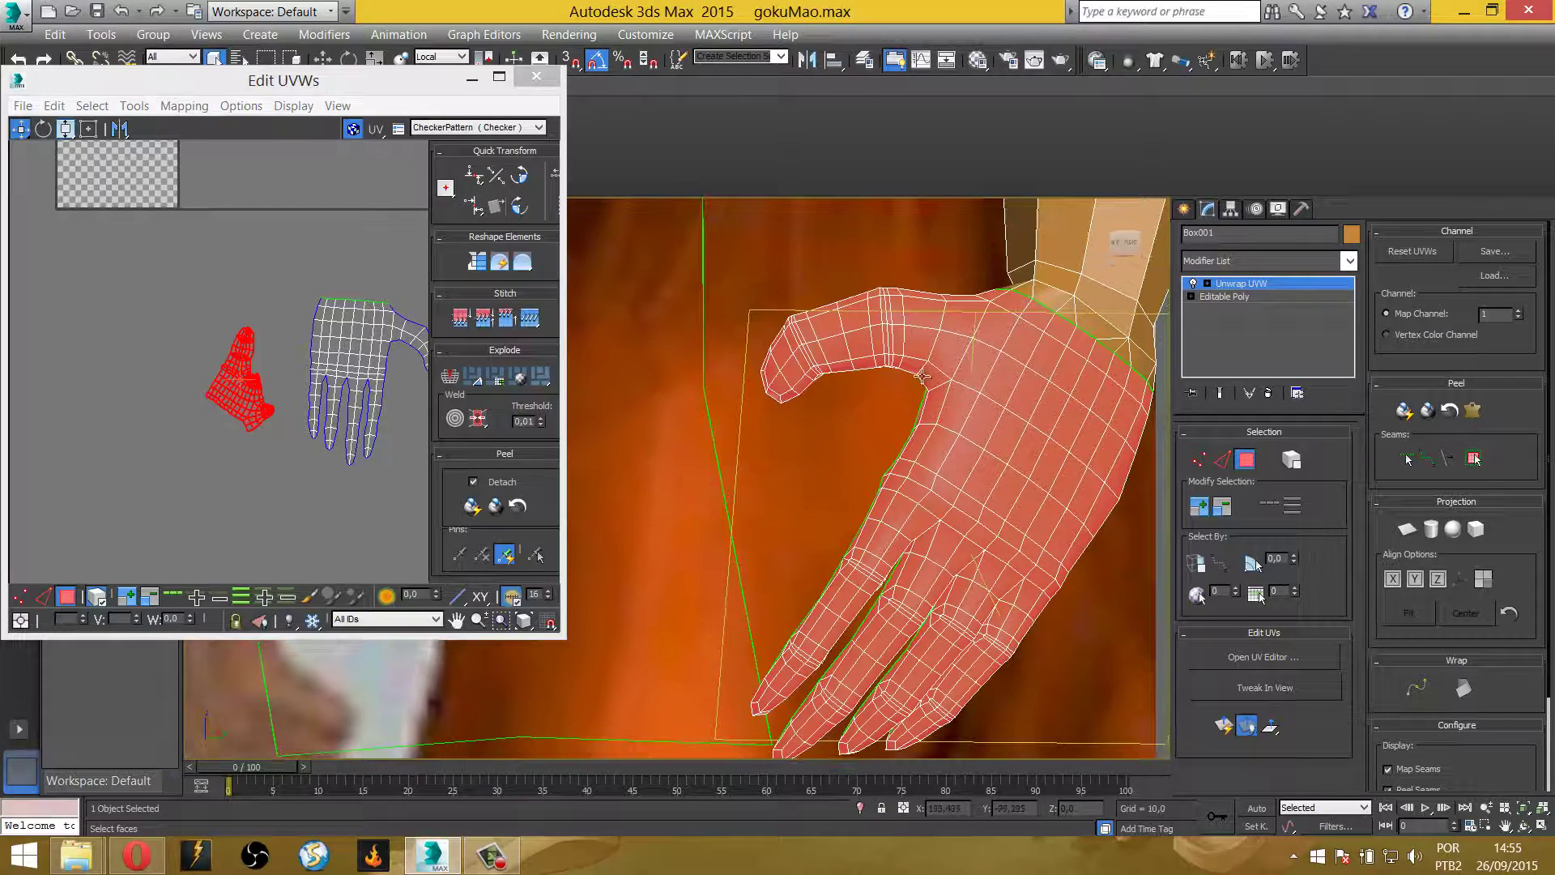
mouse_move(922, 375)
alt+middle_down()
mouse_move(892, 398)
mouse_move(888, 432)
alt+middle_up()
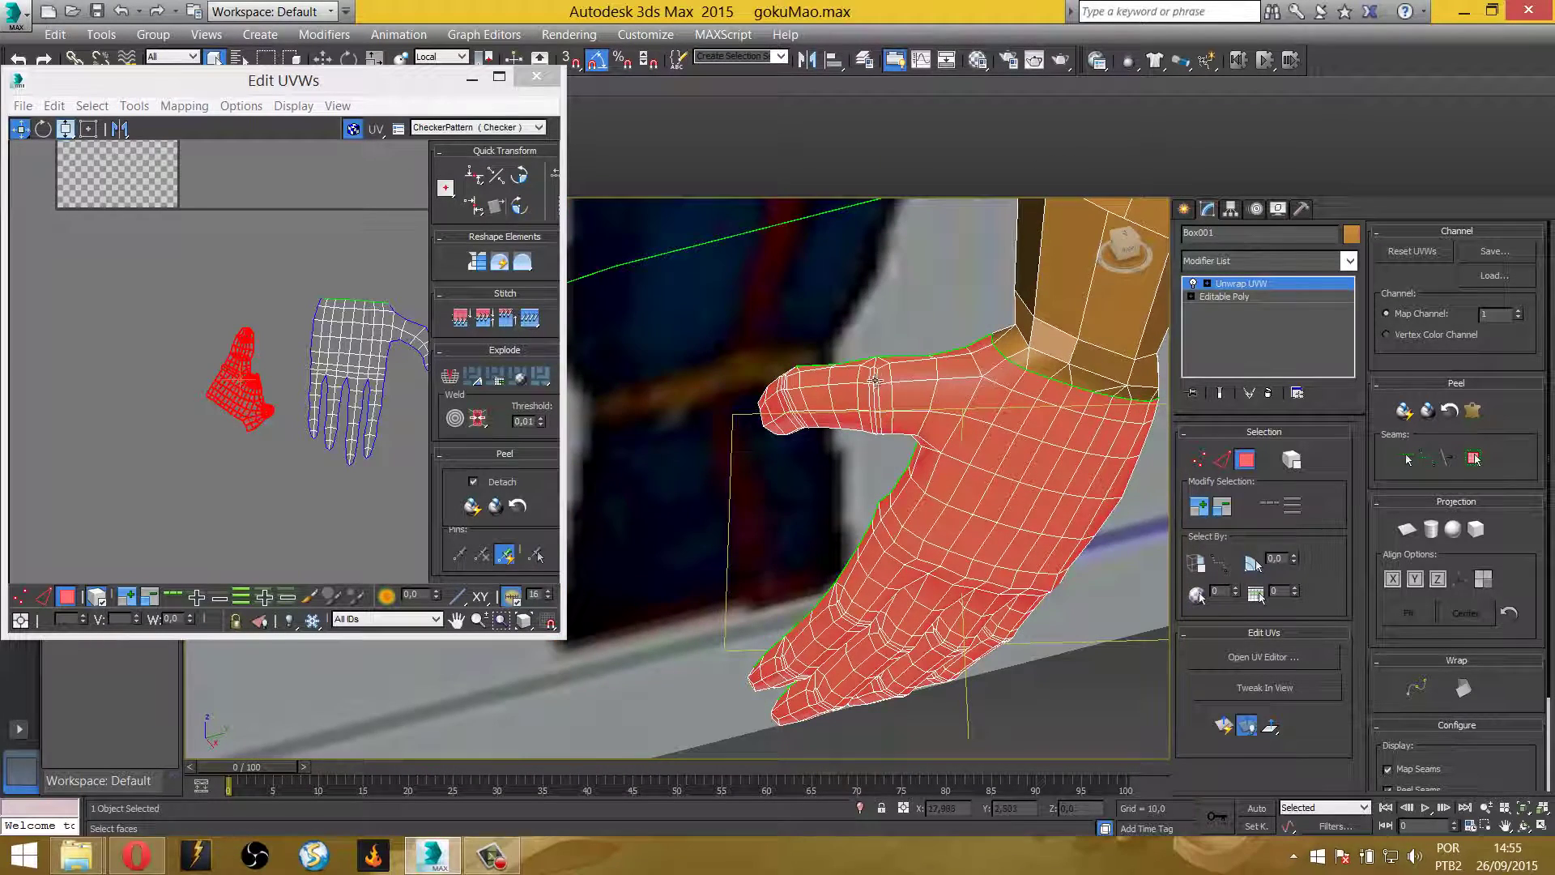
scroll(875, 379, up, 2)
scroll(853, 436, up, 2)
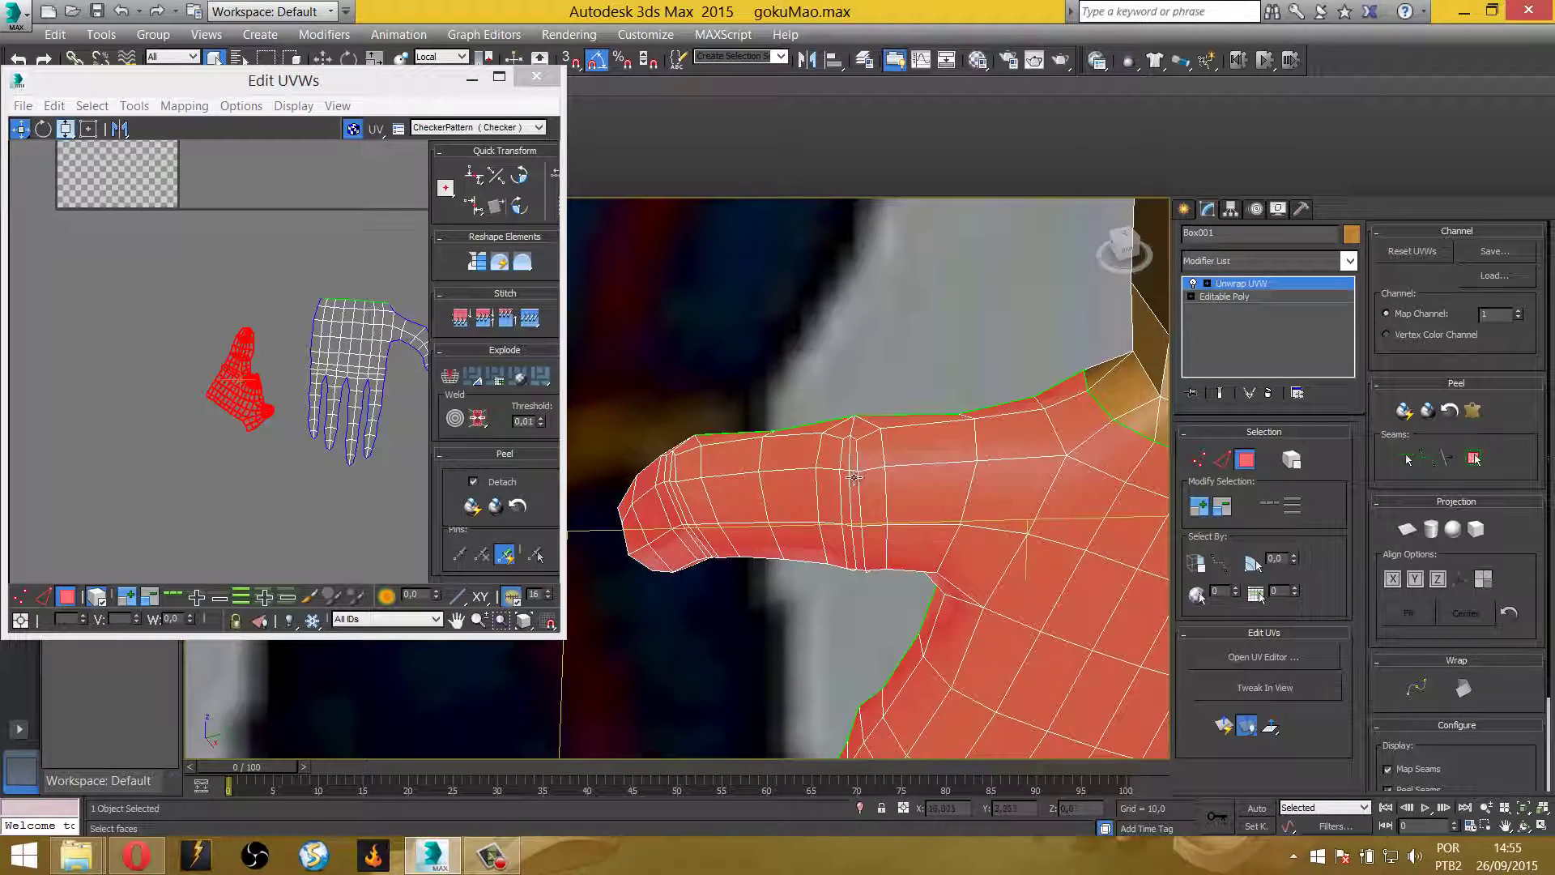
mouse_move(854, 478)
alt+middle_down()
mouse_move(867, 390)
mouse_move(853, 426)
alt+middle_up()
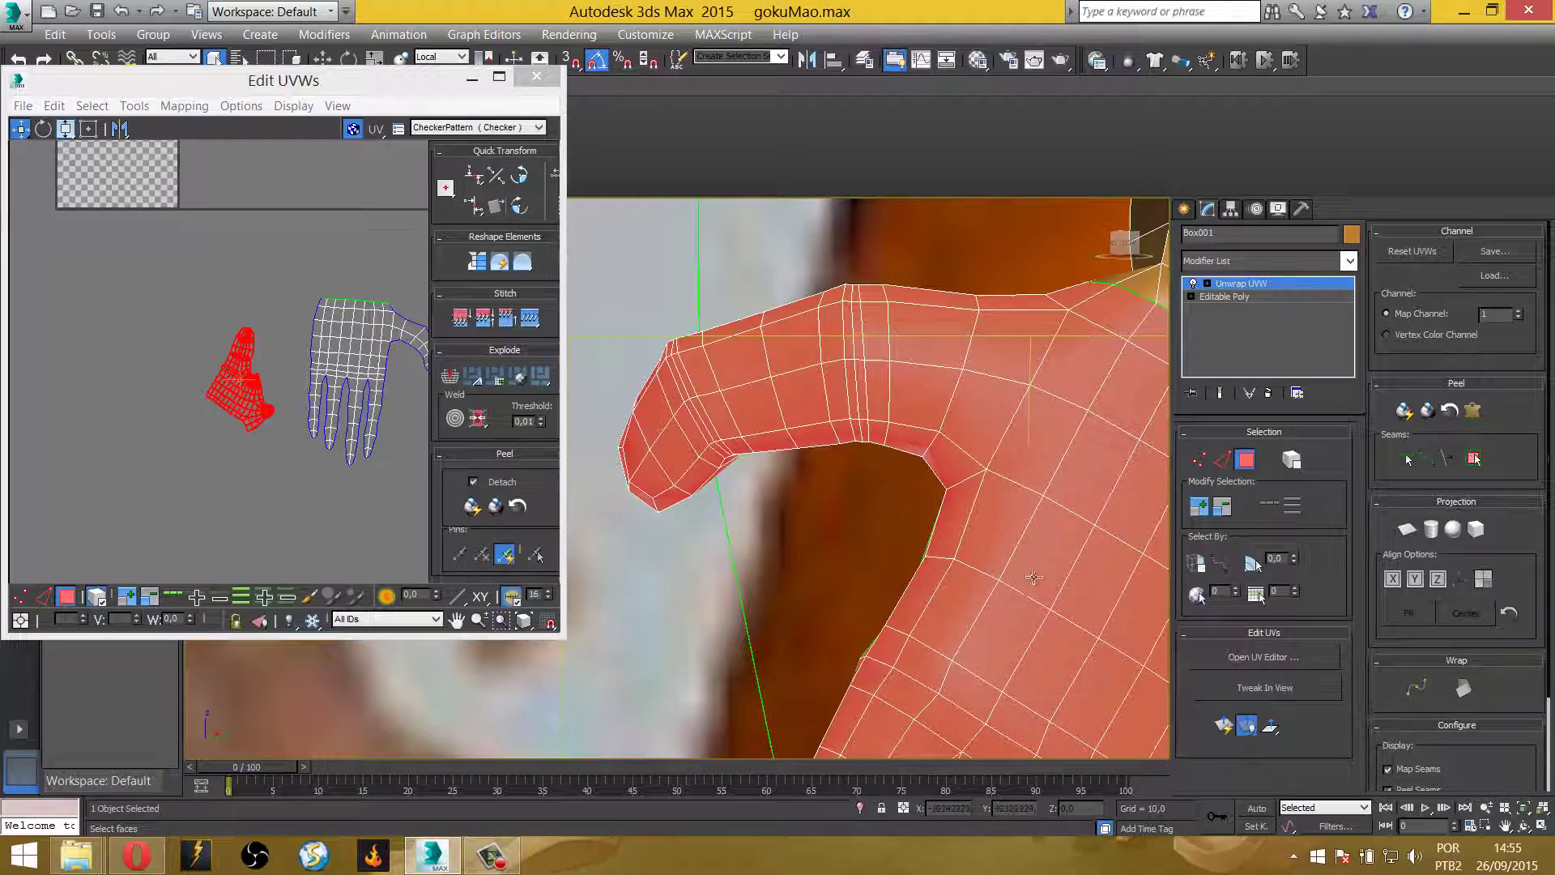
mouse_move(853, 313)
alt+middle_down()
mouse_move(867, 618)
mouse_move(855, 551)
alt+middle_up()
click(255, 417)
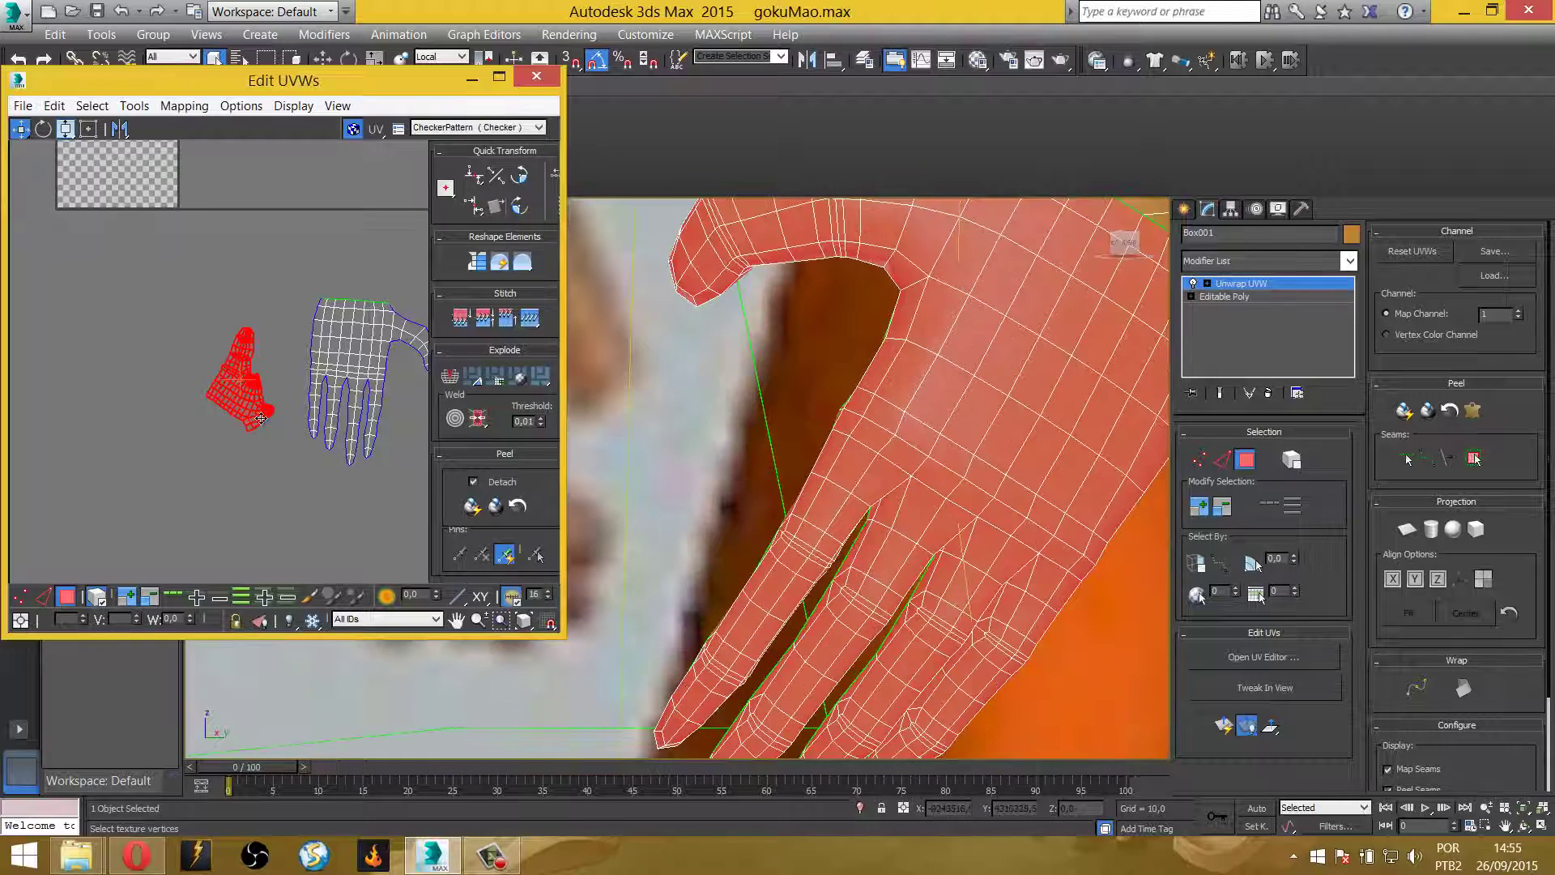
scroll(245, 422, up, 3)
middle_drag(300, 316, 219, 342)
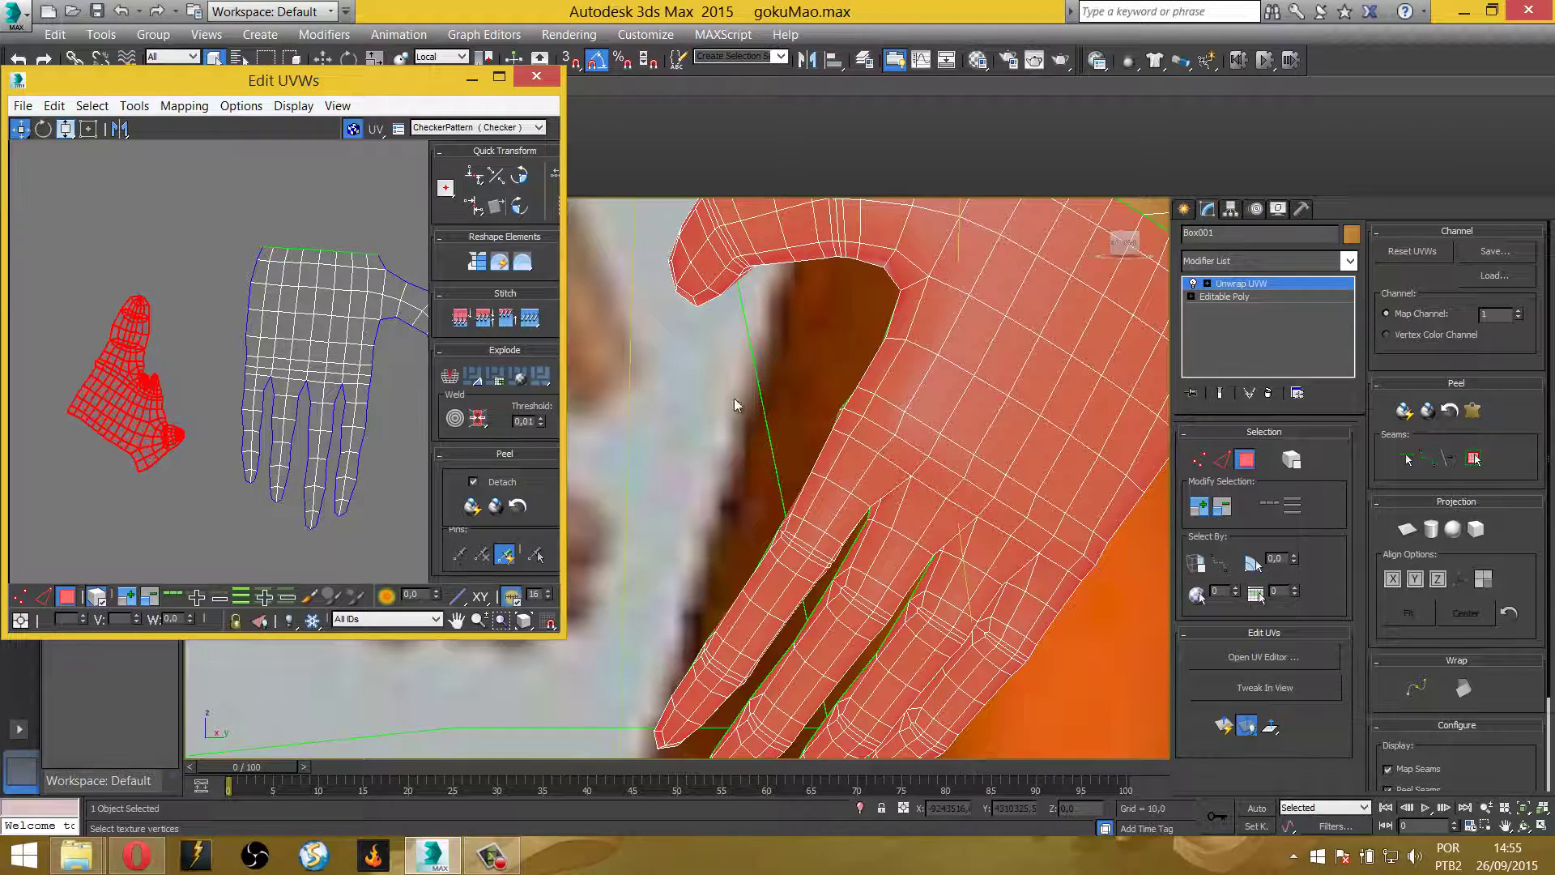
alt+middle_drag(739, 407, 970, 309)
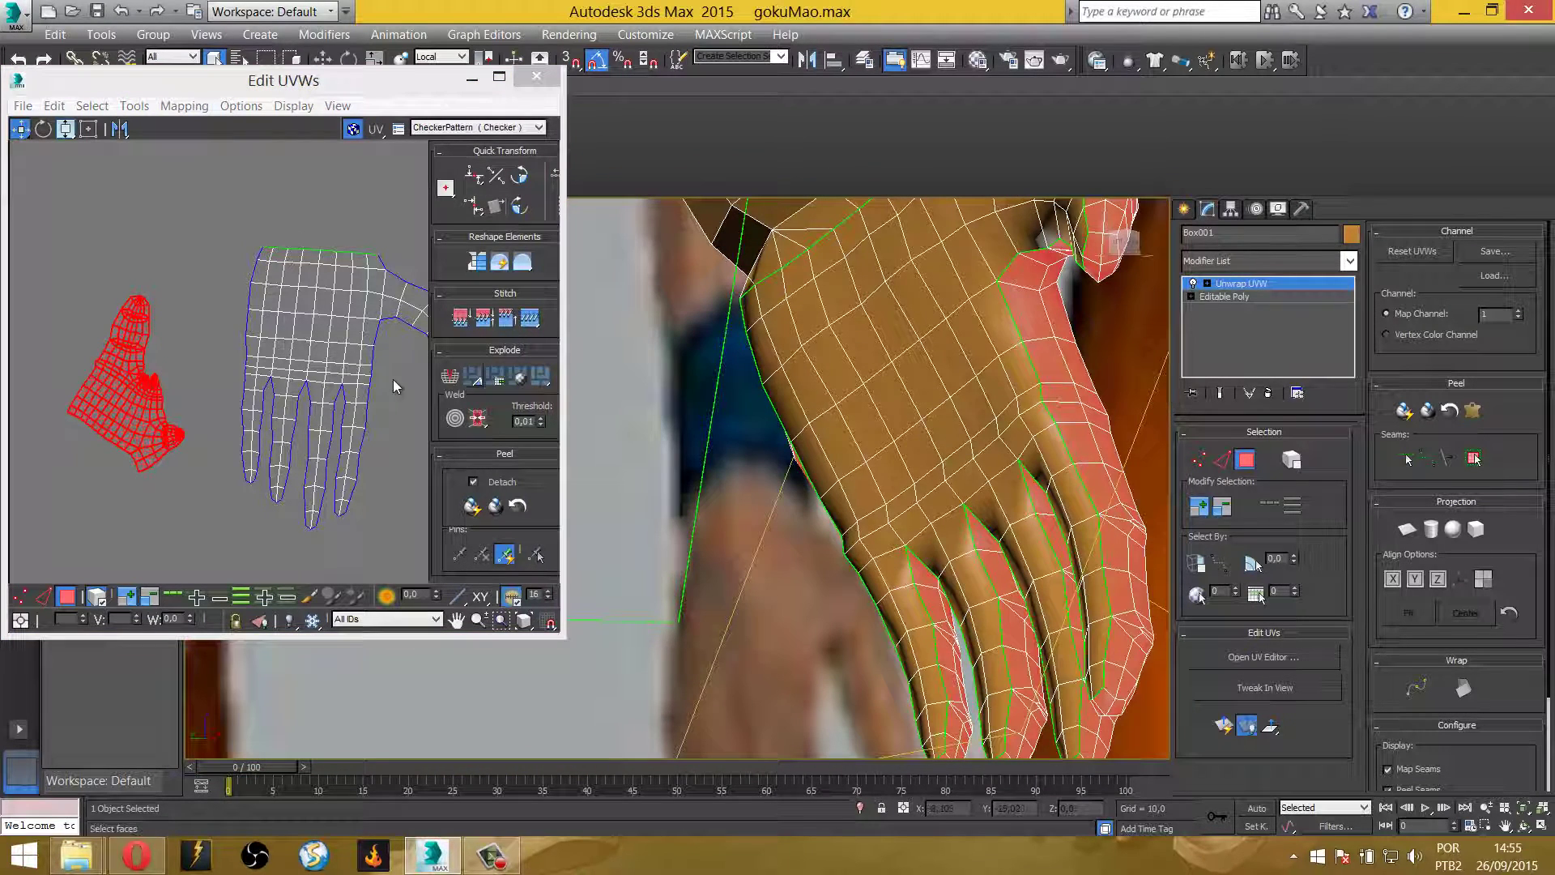
mouse_move(969, 502)
alt+middle_down()
mouse_move(972, 383)
mouse_move(945, 418)
alt+middle_up()
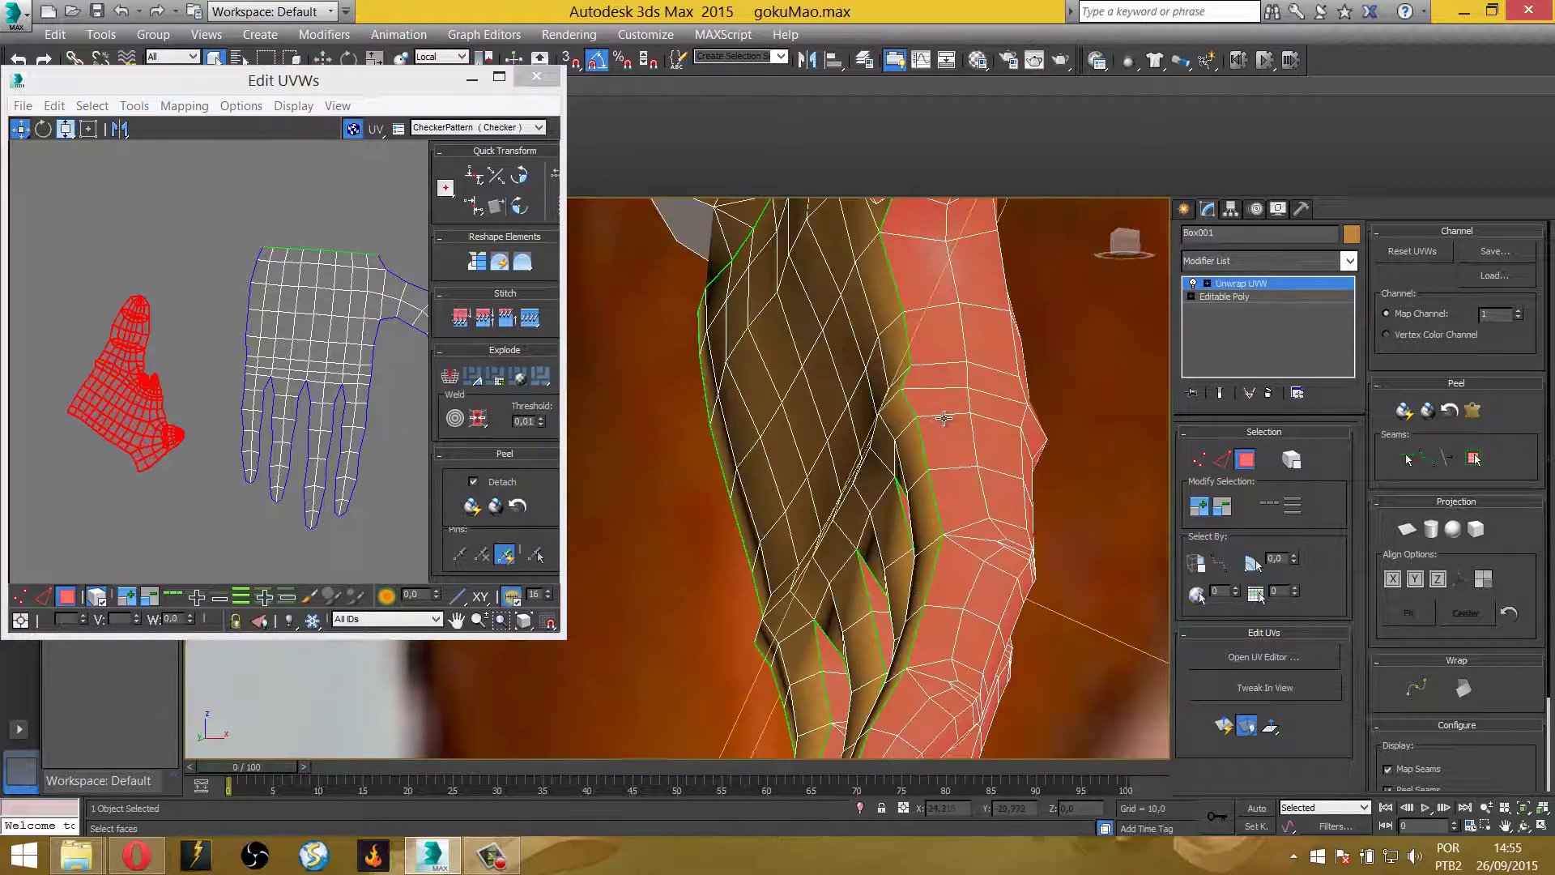
Zoom in and pan across the fingertip UV islands, then zoom back out
scroll(161, 387, up, 3)
scroll(160, 387, up, 4)
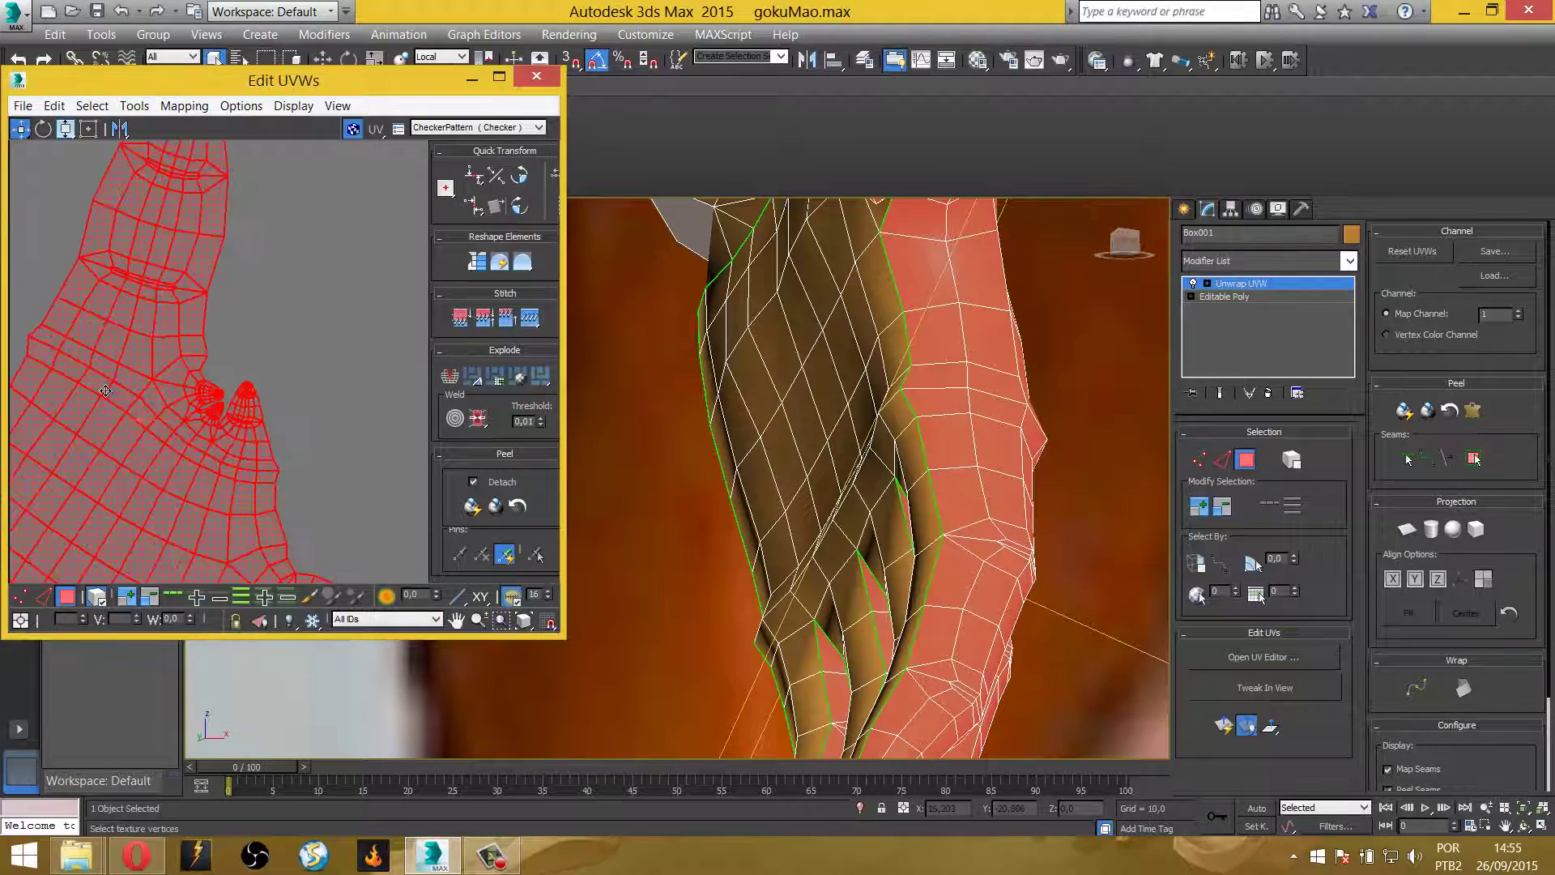
scroll(160, 388, up, 3)
scroll(160, 387, up, 2)
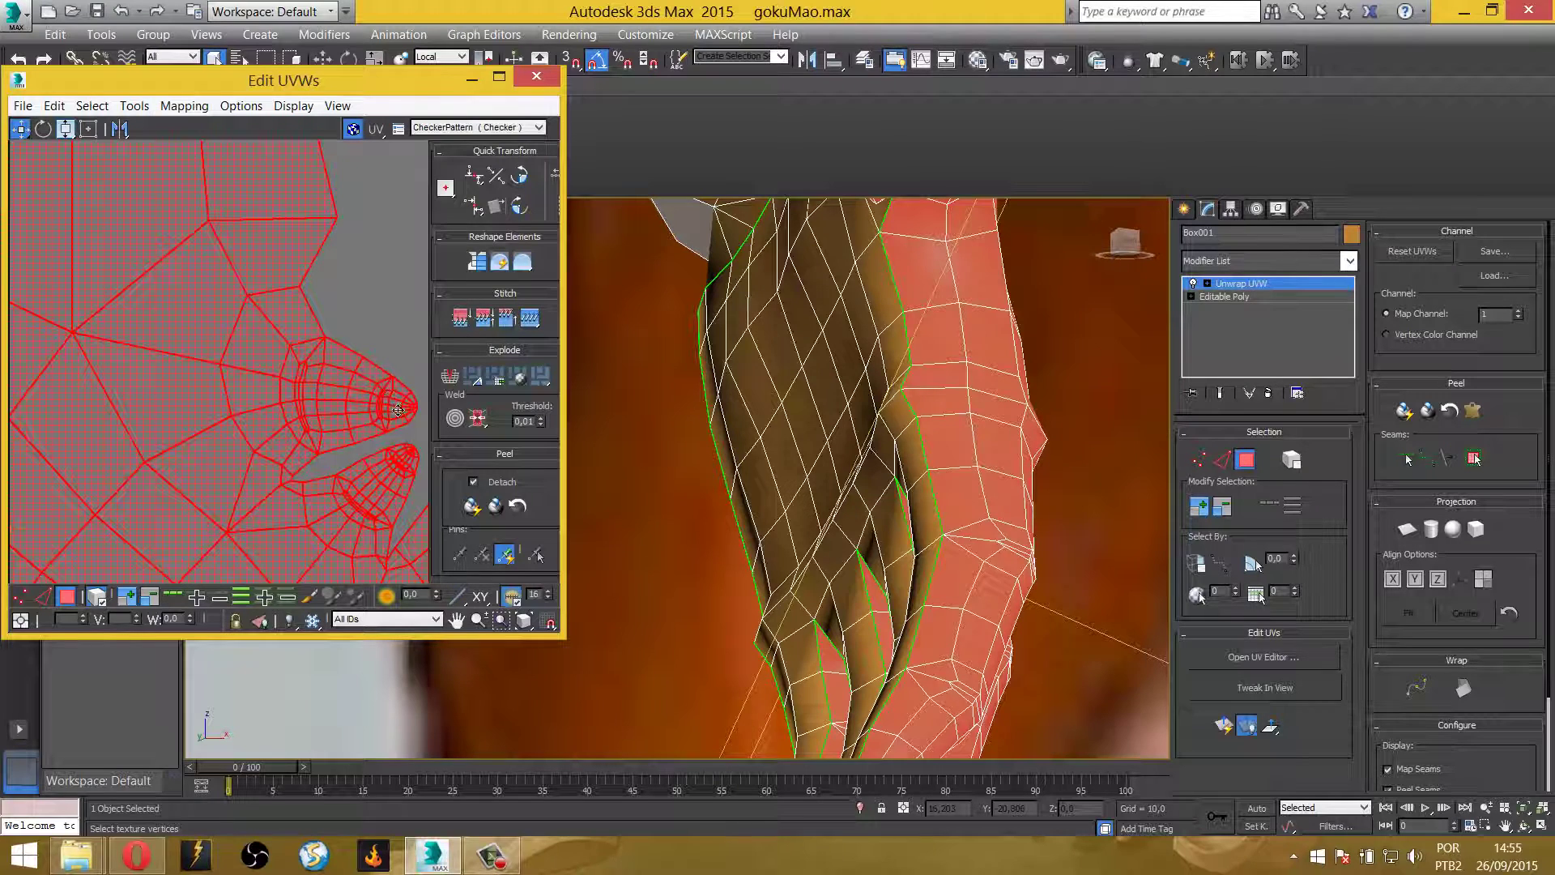
middle_drag(349, 454, 208, 411)
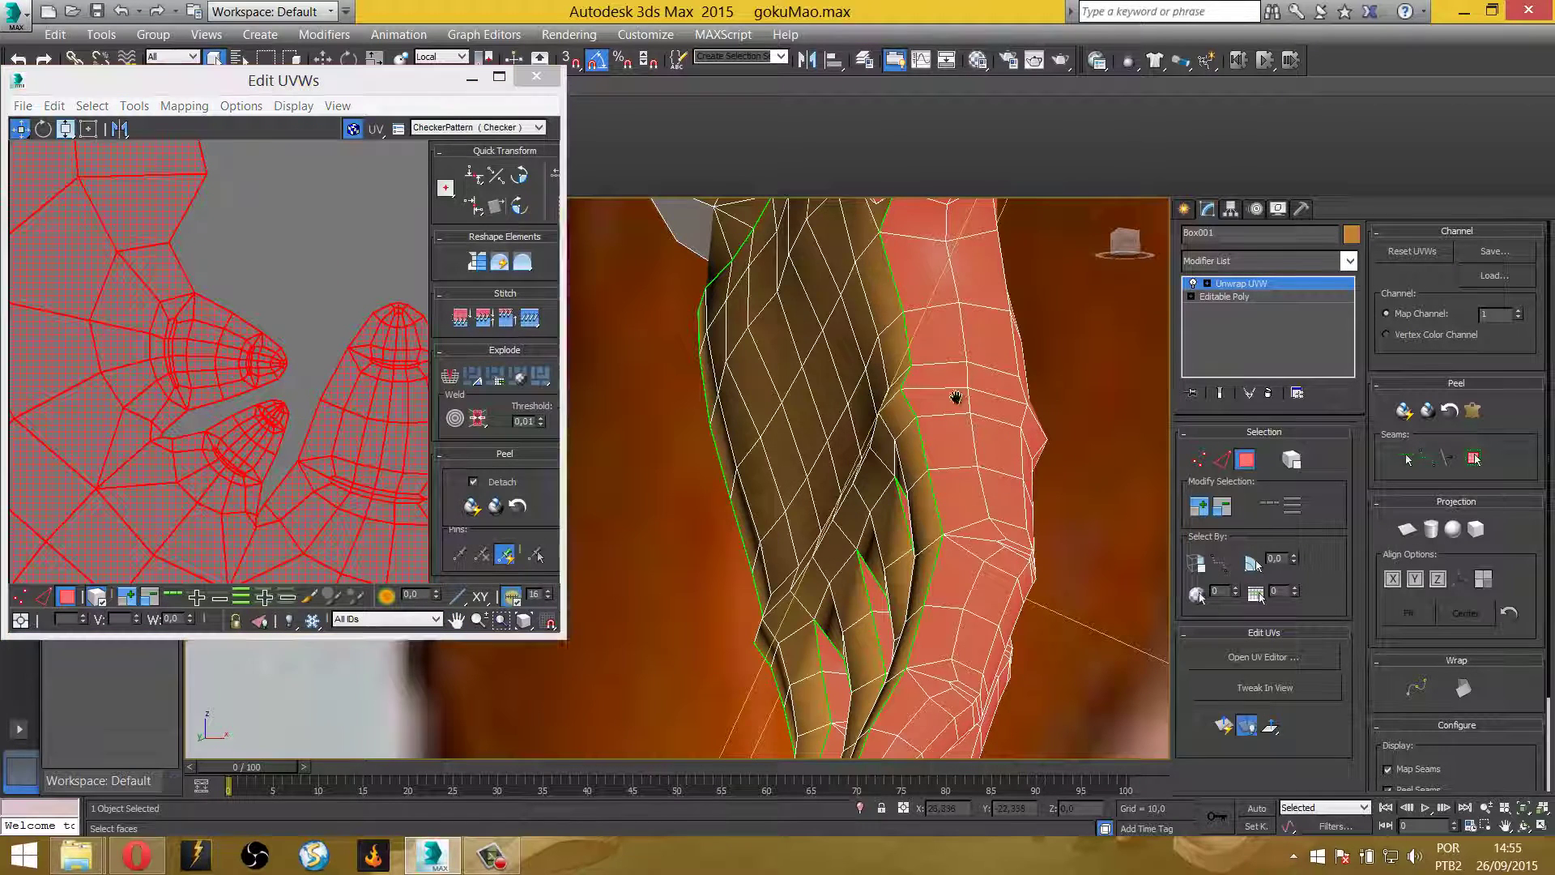
scroll(955, 402, down, 3)
scroll(889, 394, down, 3)
scroll(889, 393, down, 3)
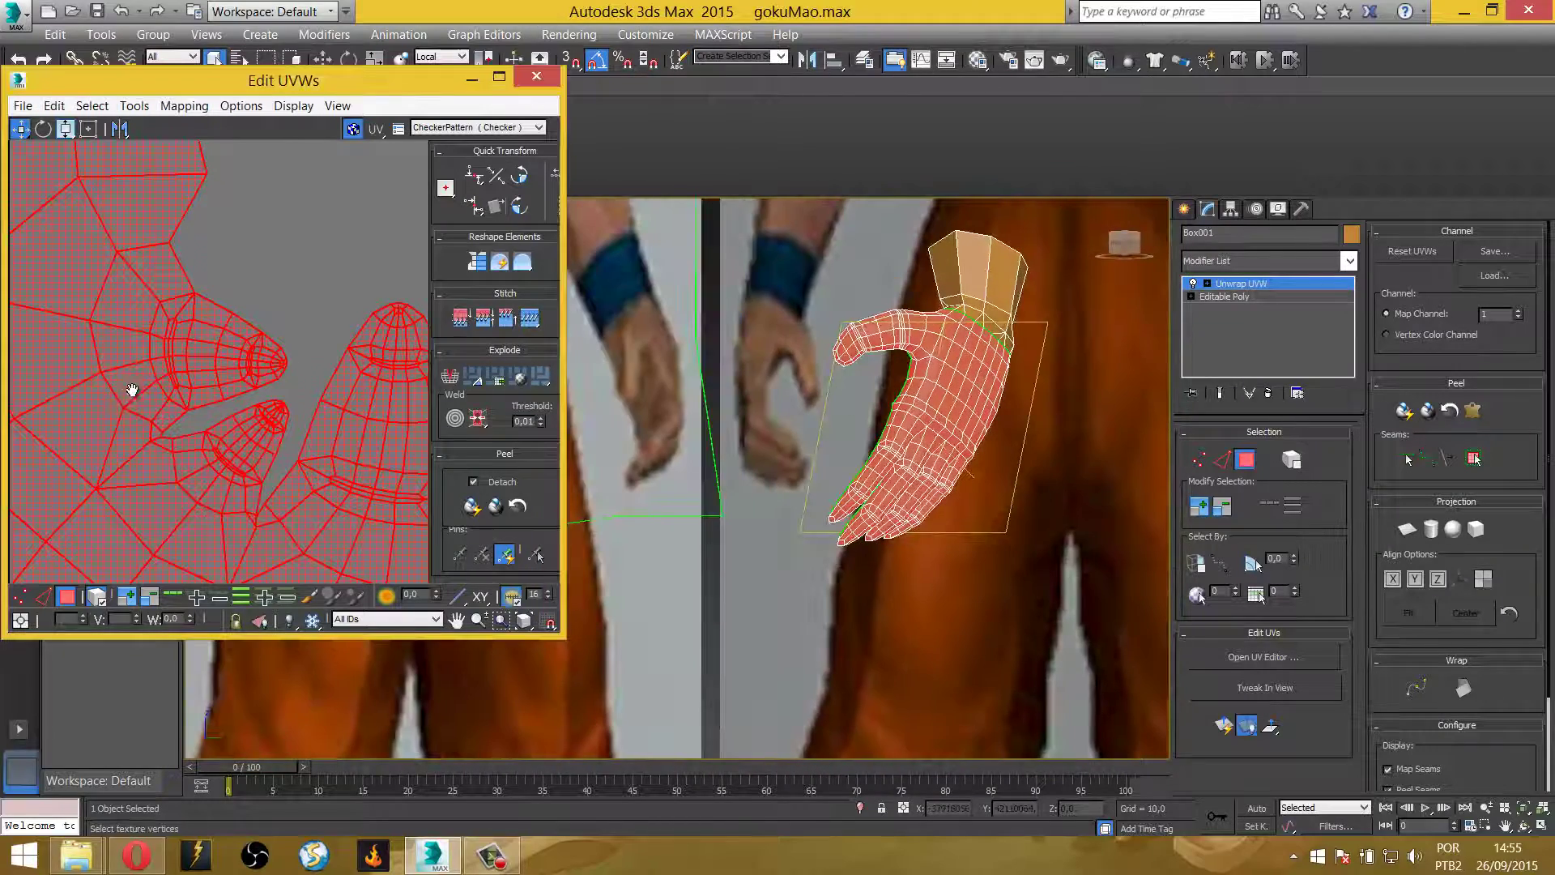
scroll(132, 389, down, 3)
scroll(277, 410, down, 3)
scroll(292, 407, down, 2)
scroll(279, 358, down, 1)
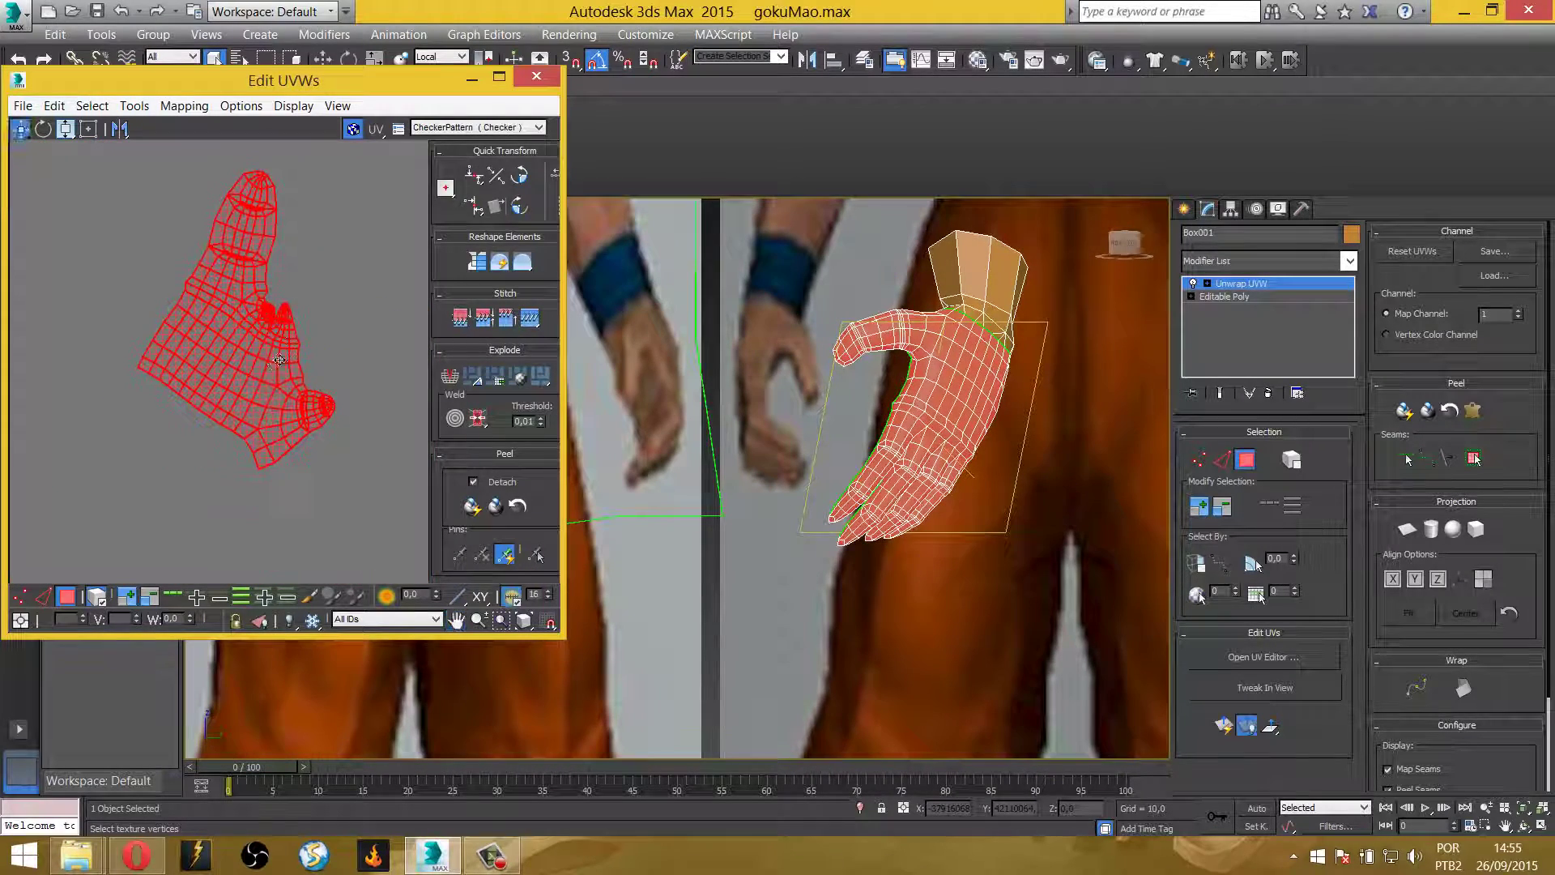
scroll(279, 365, down, 1)
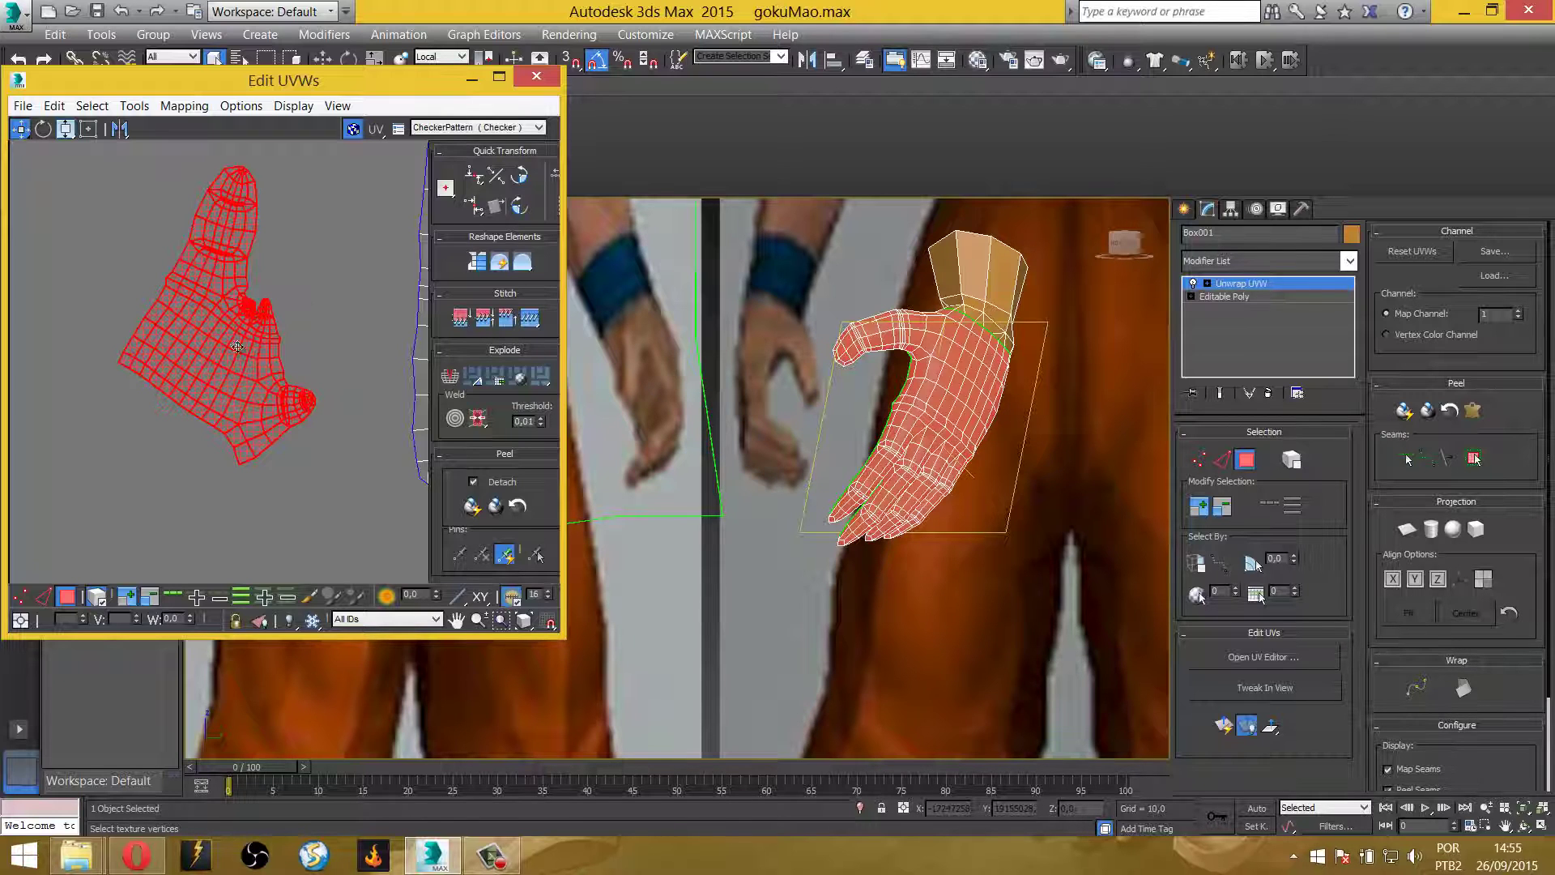
click(1470, 414)
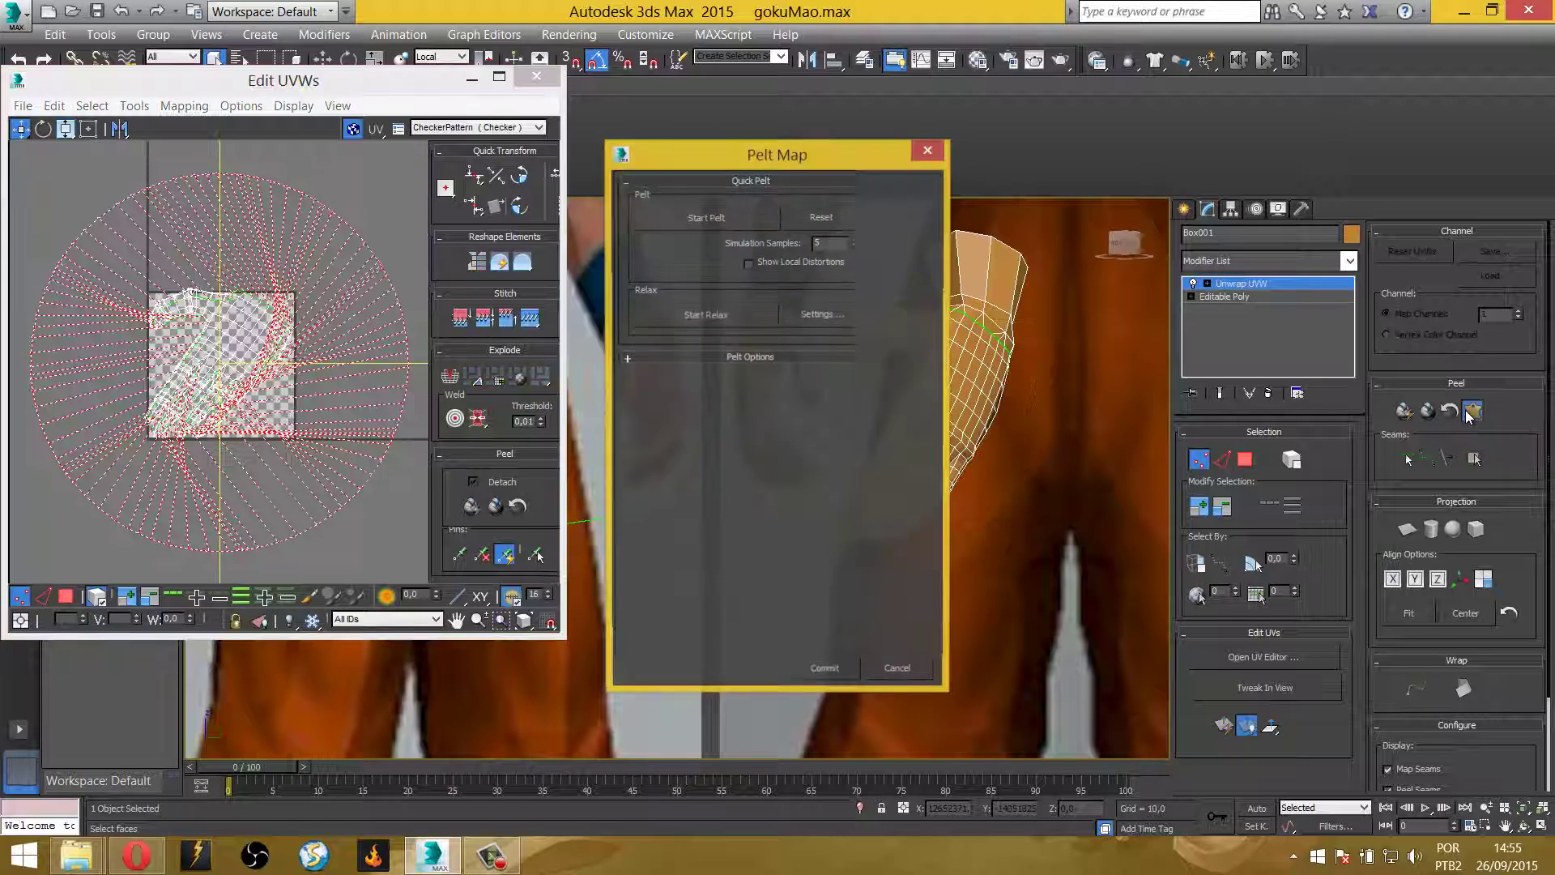
scroll(303, 391, up, 3)
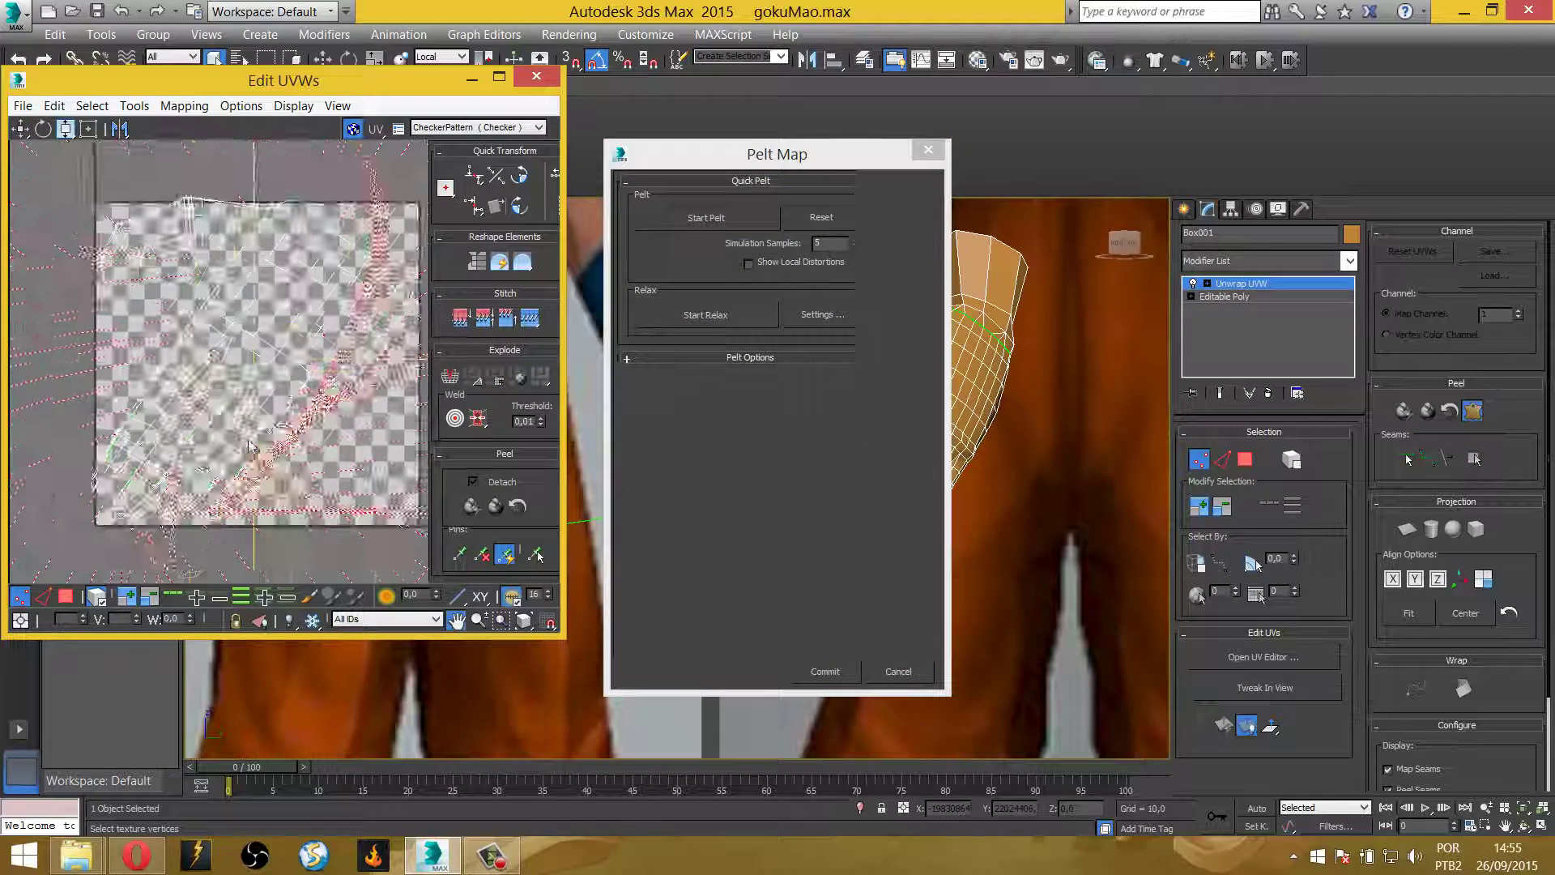
scroll(249, 446, up, 3)
scroll(177, 389, down, 5)
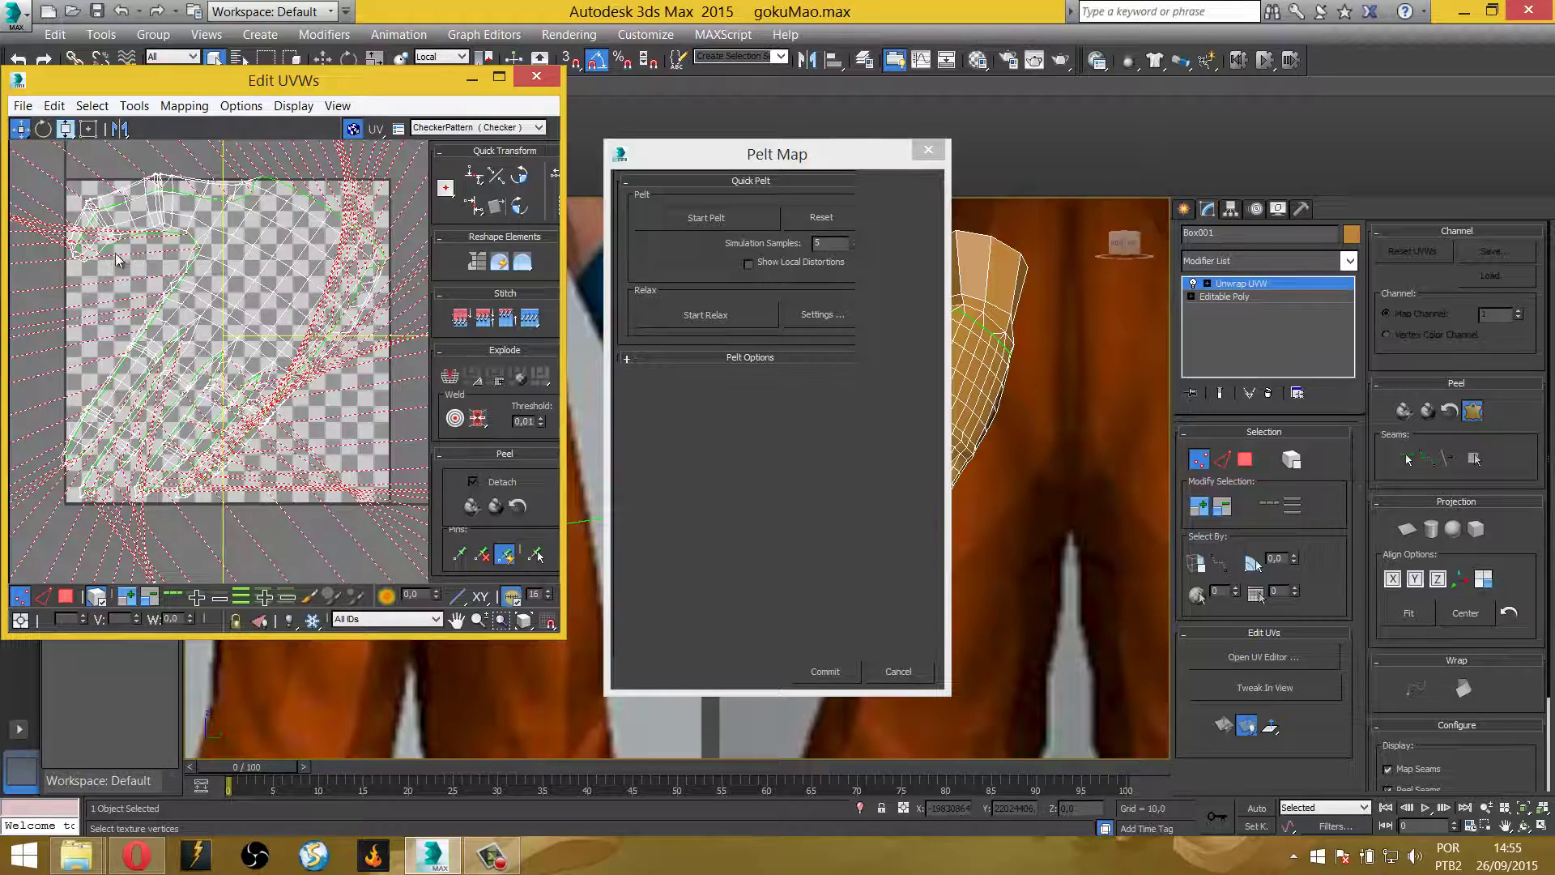
scroll(1020, 302, up, 2)
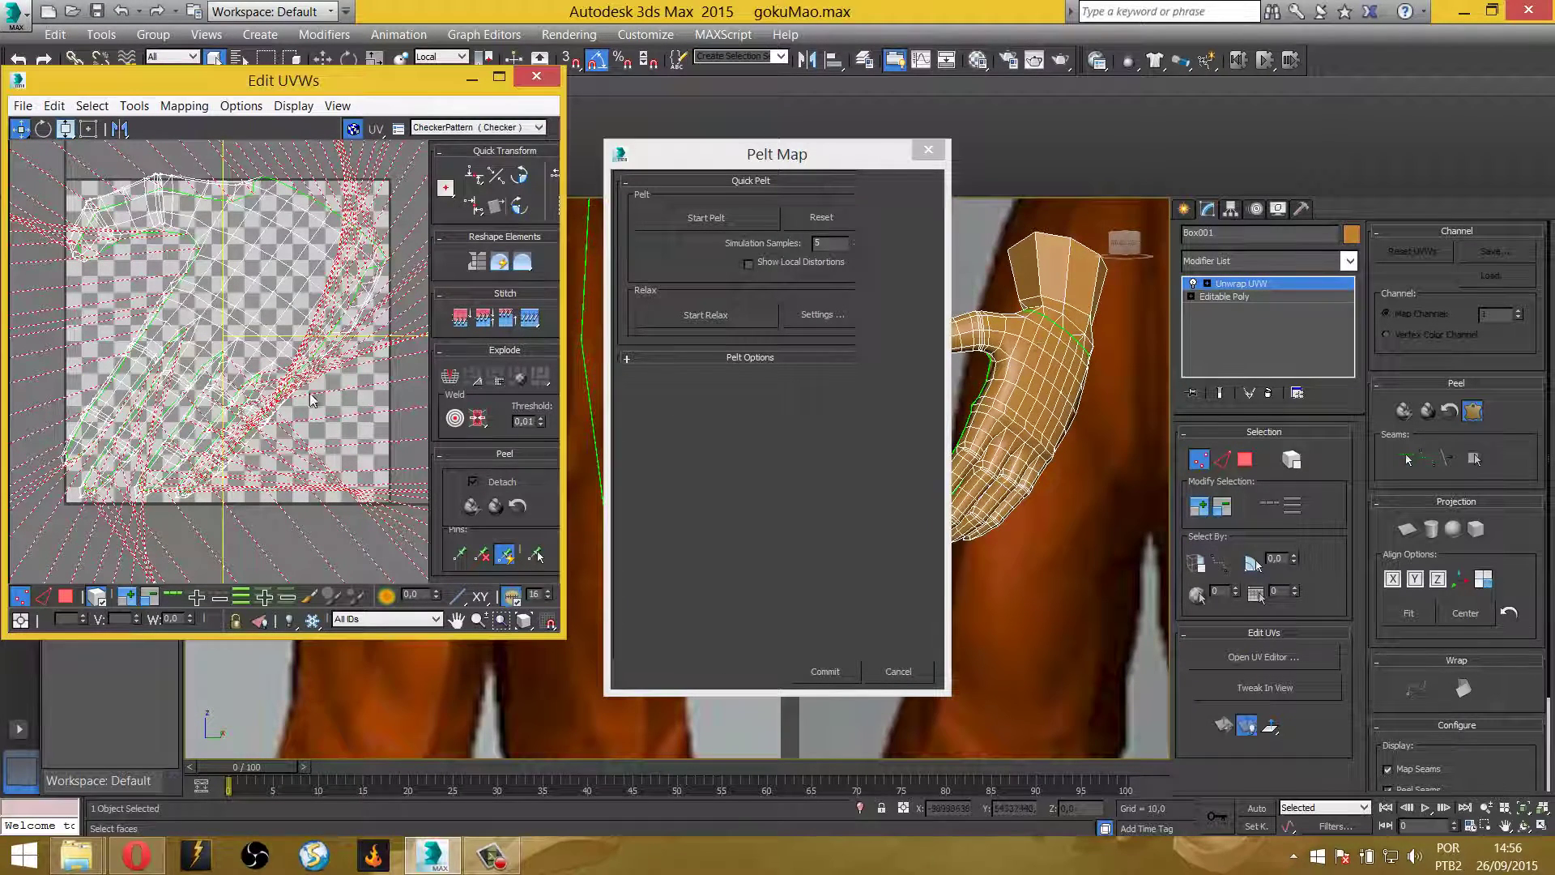
middle_drag(171, 397, 206, 442)
scroll(207, 438, up, 3)
scroll(133, 348, up, 3)
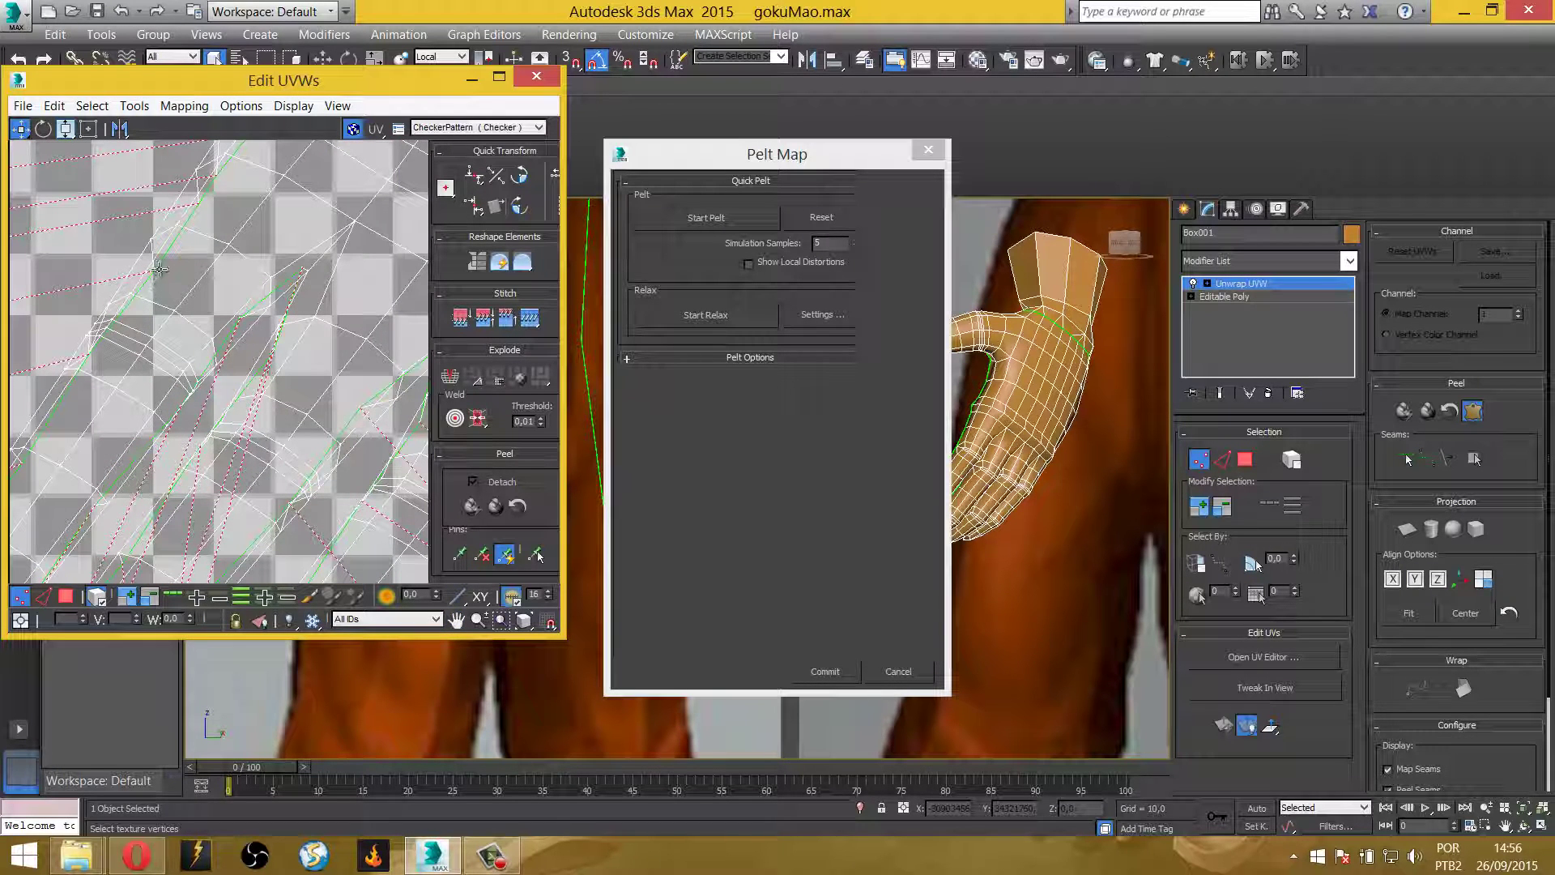
scroll(161, 270, up, 1)
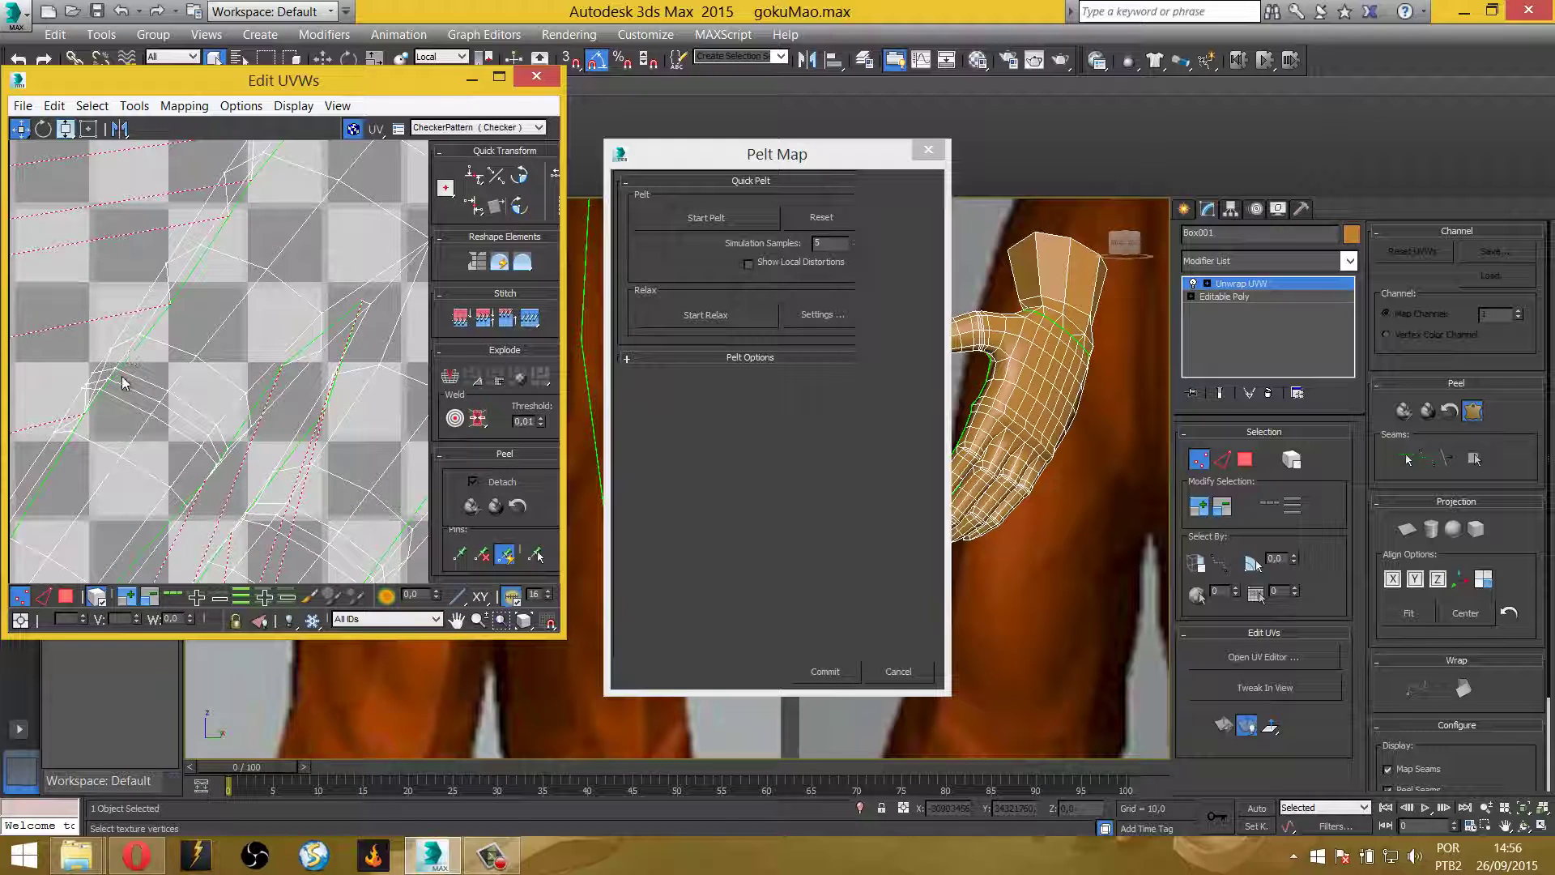
scroll(194, 389, up, 1)
scroll(208, 399, up, 2)
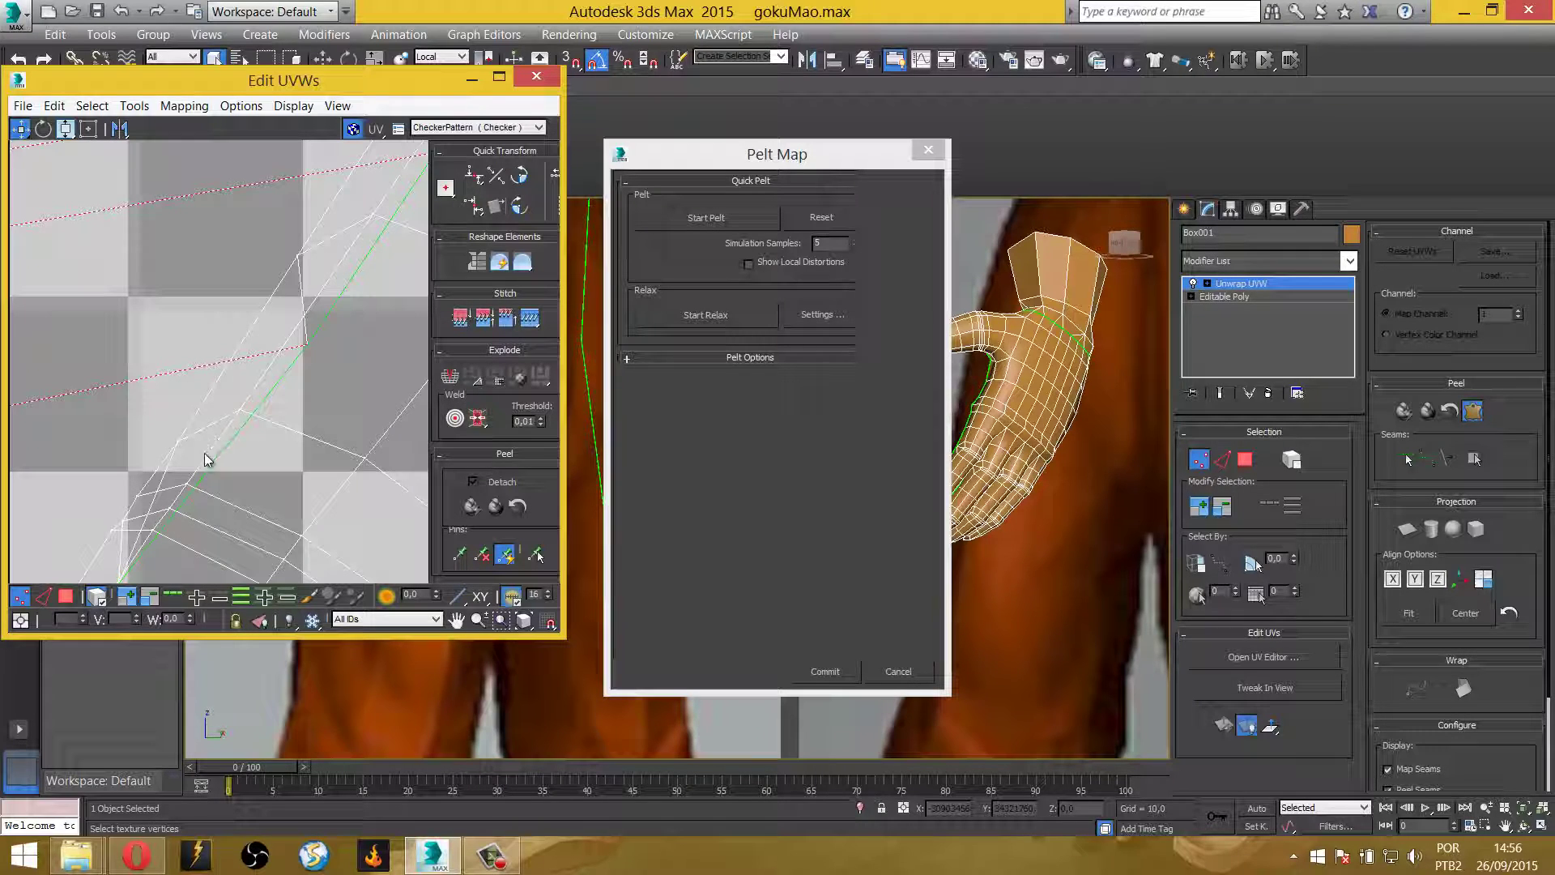
scroll(226, 429, down, 5)
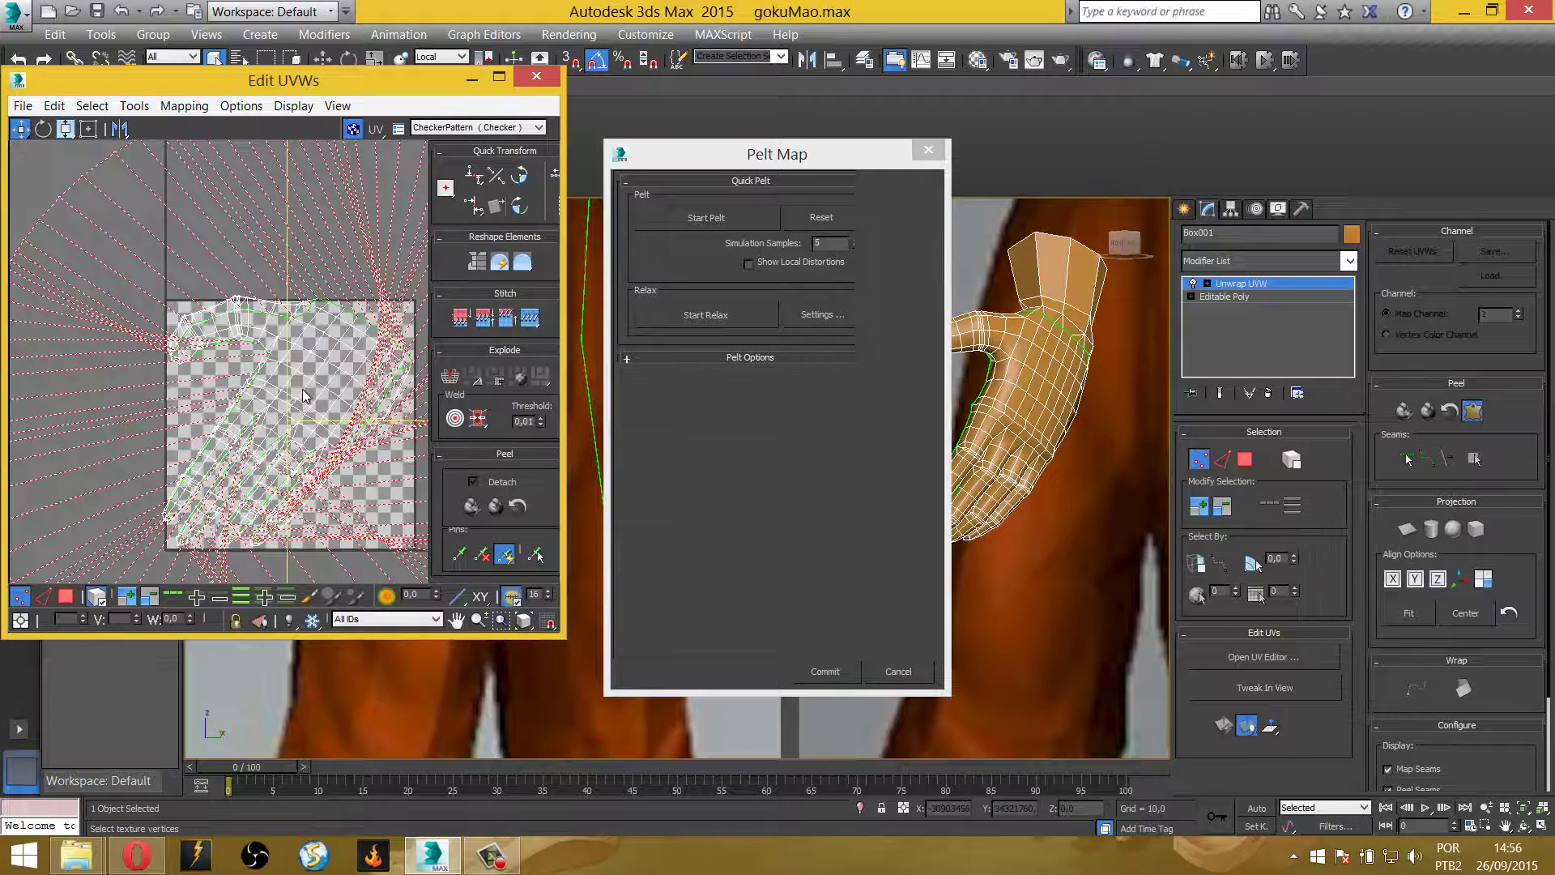
scroll(304, 395, down, 2)
scroll(289, 306, down, 2)
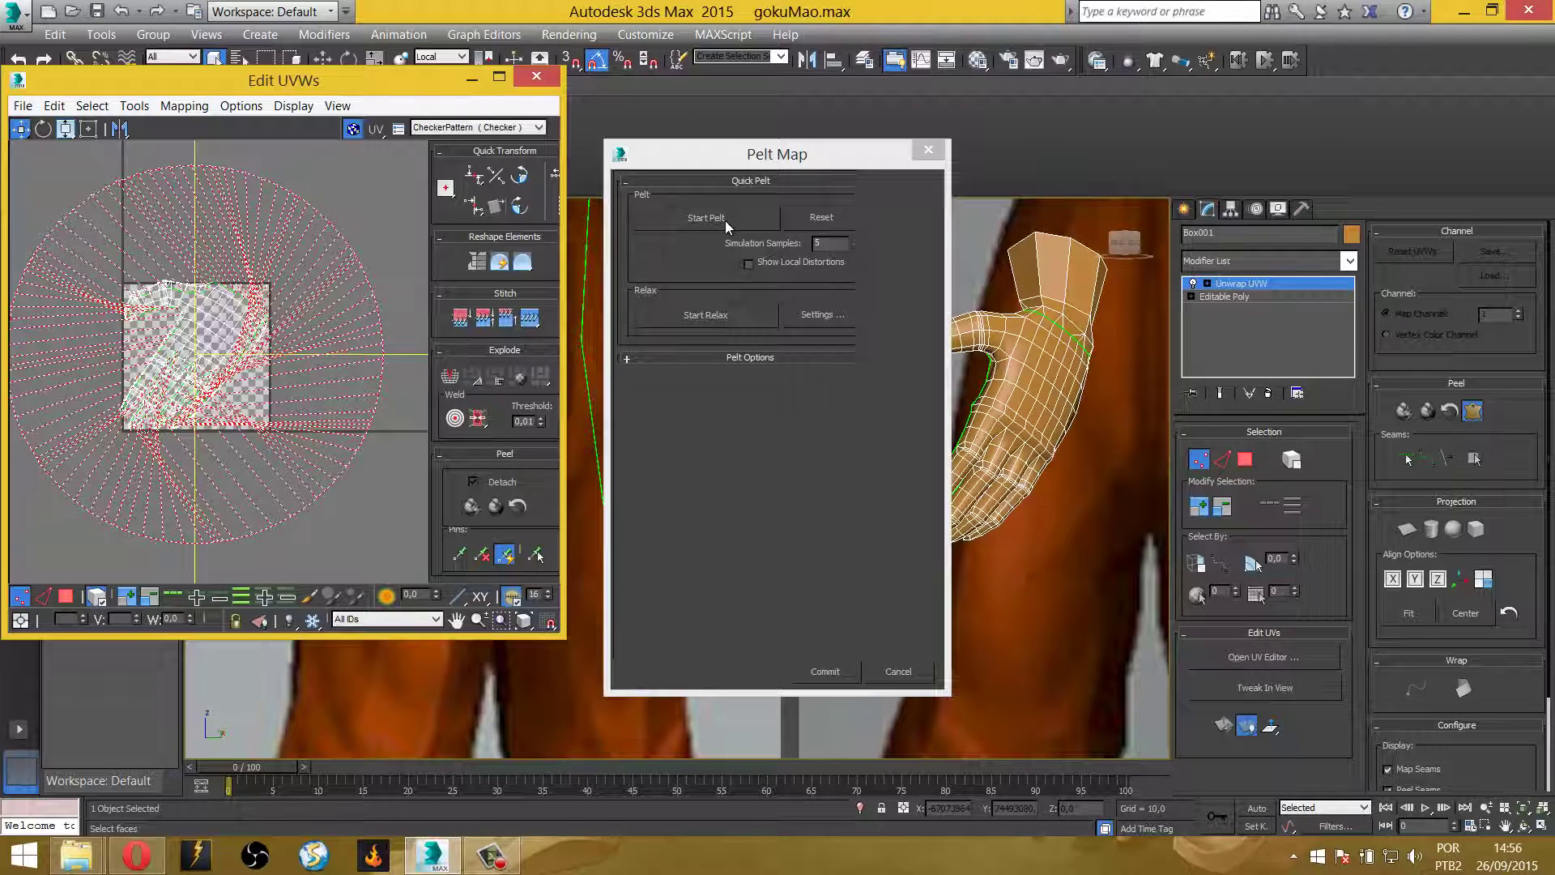
Run the pelt stretch on the hand UVs briefly, then stop it
click(726, 221)
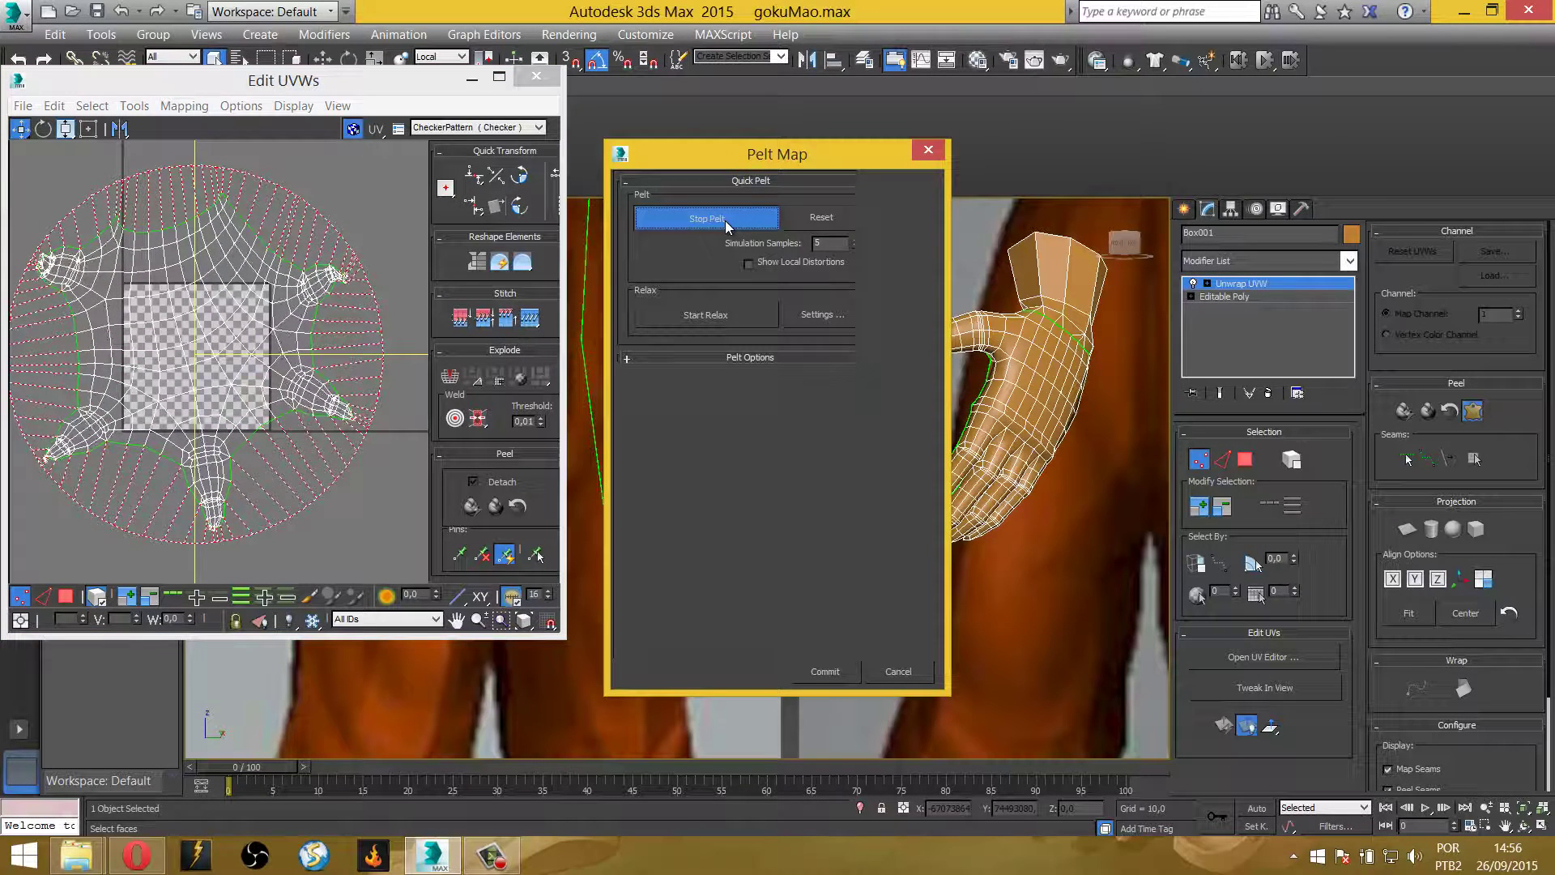
click(726, 220)
click(265, 302)
Zoom and pan to inspect the pelt-stretched hand layout up close
scroll(123, 482, up, 2)
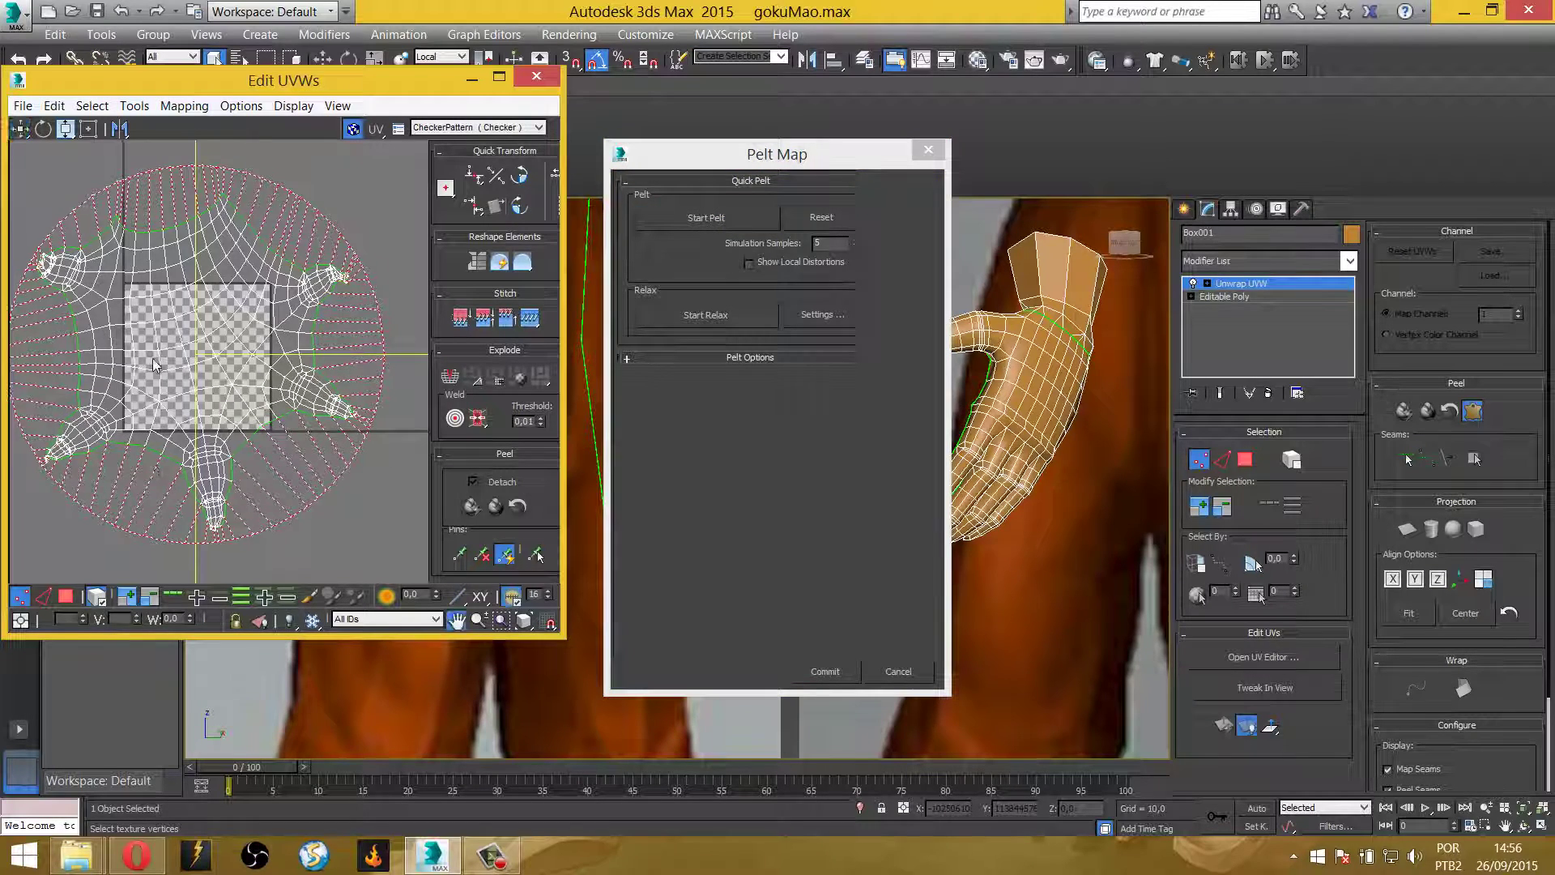
scroll(137, 446, up, 3)
scroll(162, 389, up, 3)
scroll(182, 350, up, 2)
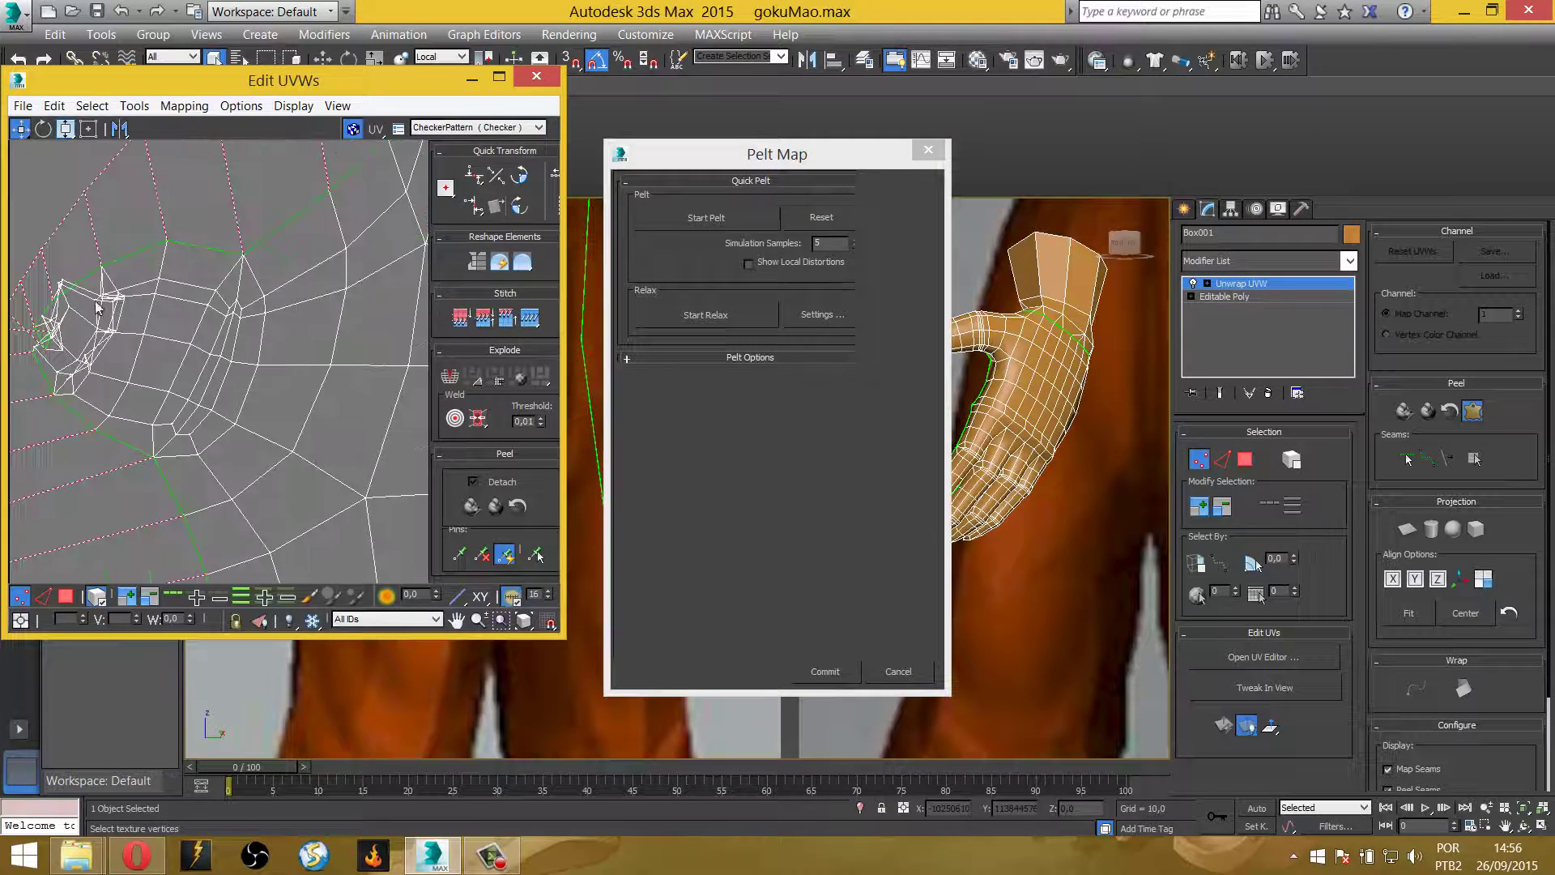
scroll(291, 332, down, 3)
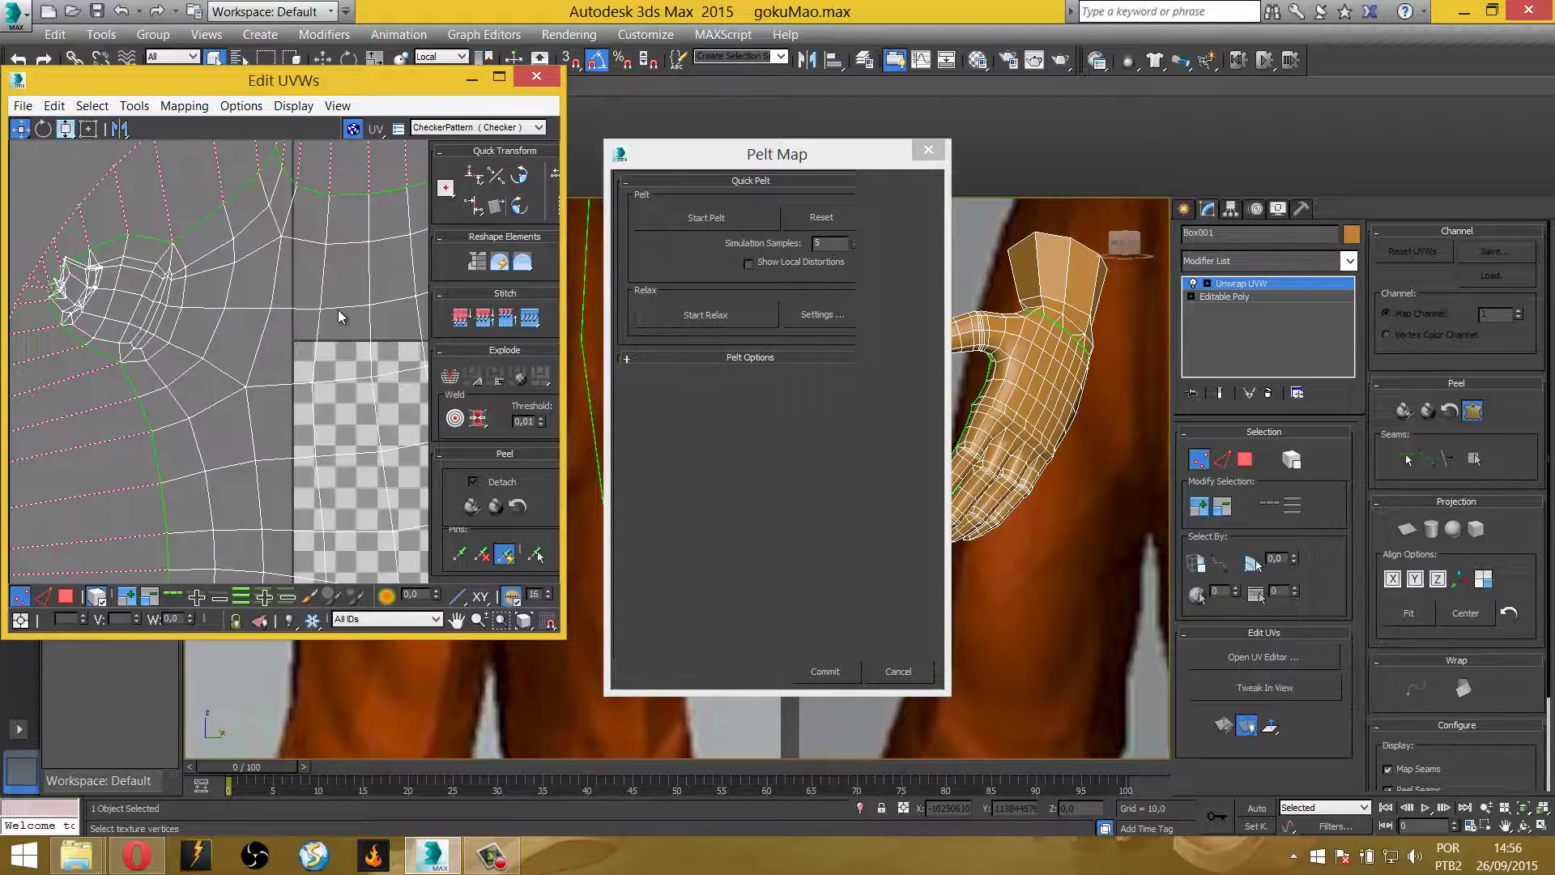
scroll(295, 347, down, 3)
scroll(272, 348, down, 2)
middle_drag(303, 373, 214, 382)
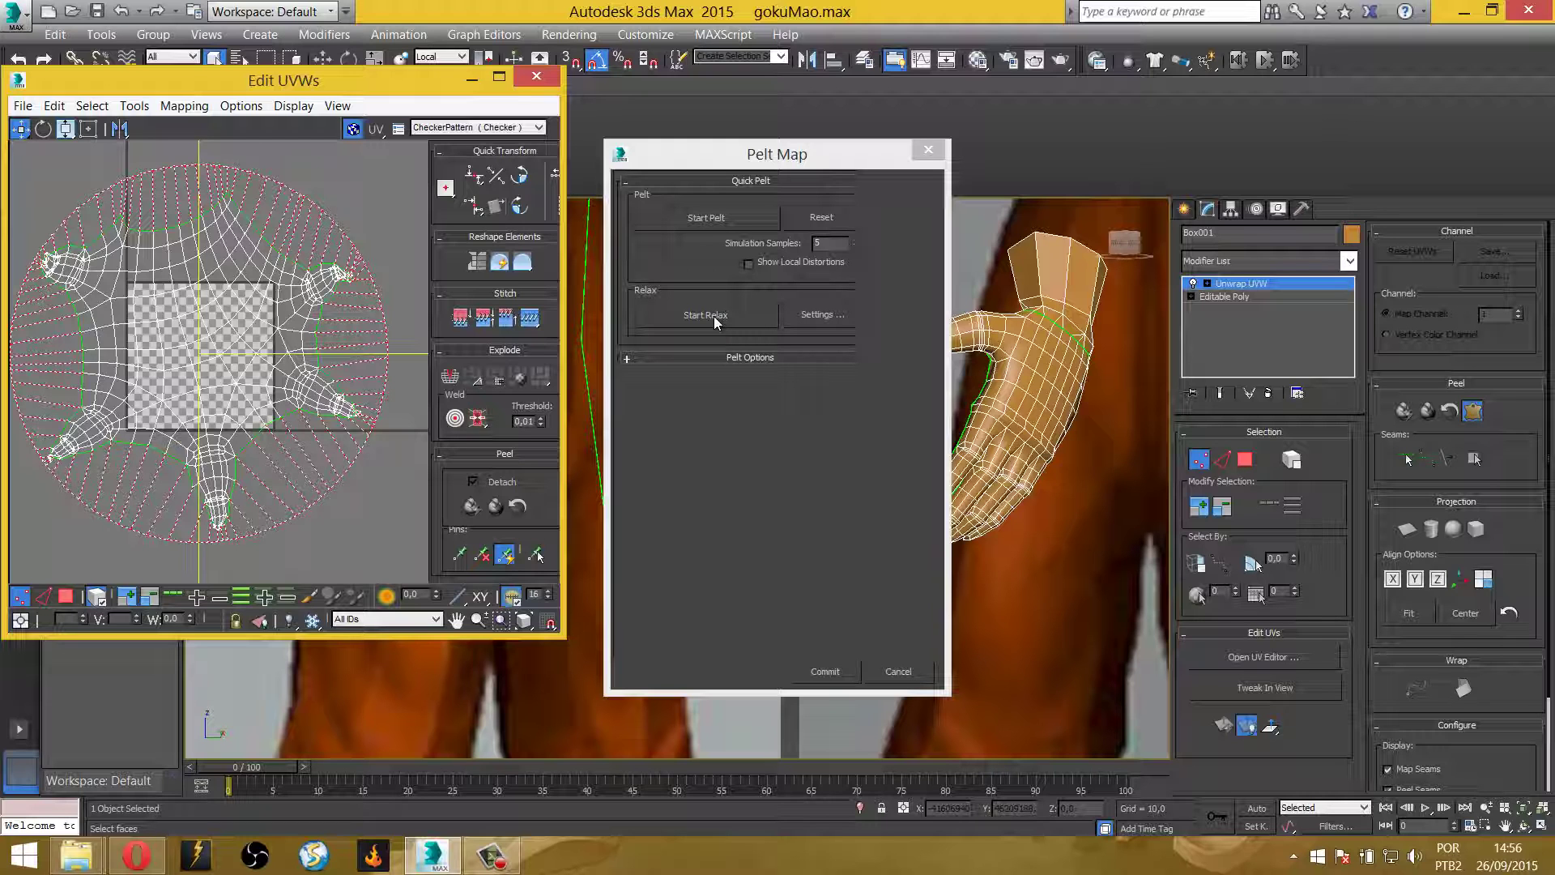
Run a short relax pass on the pelted hand UVs and zoom in to inspect it
click(714, 322)
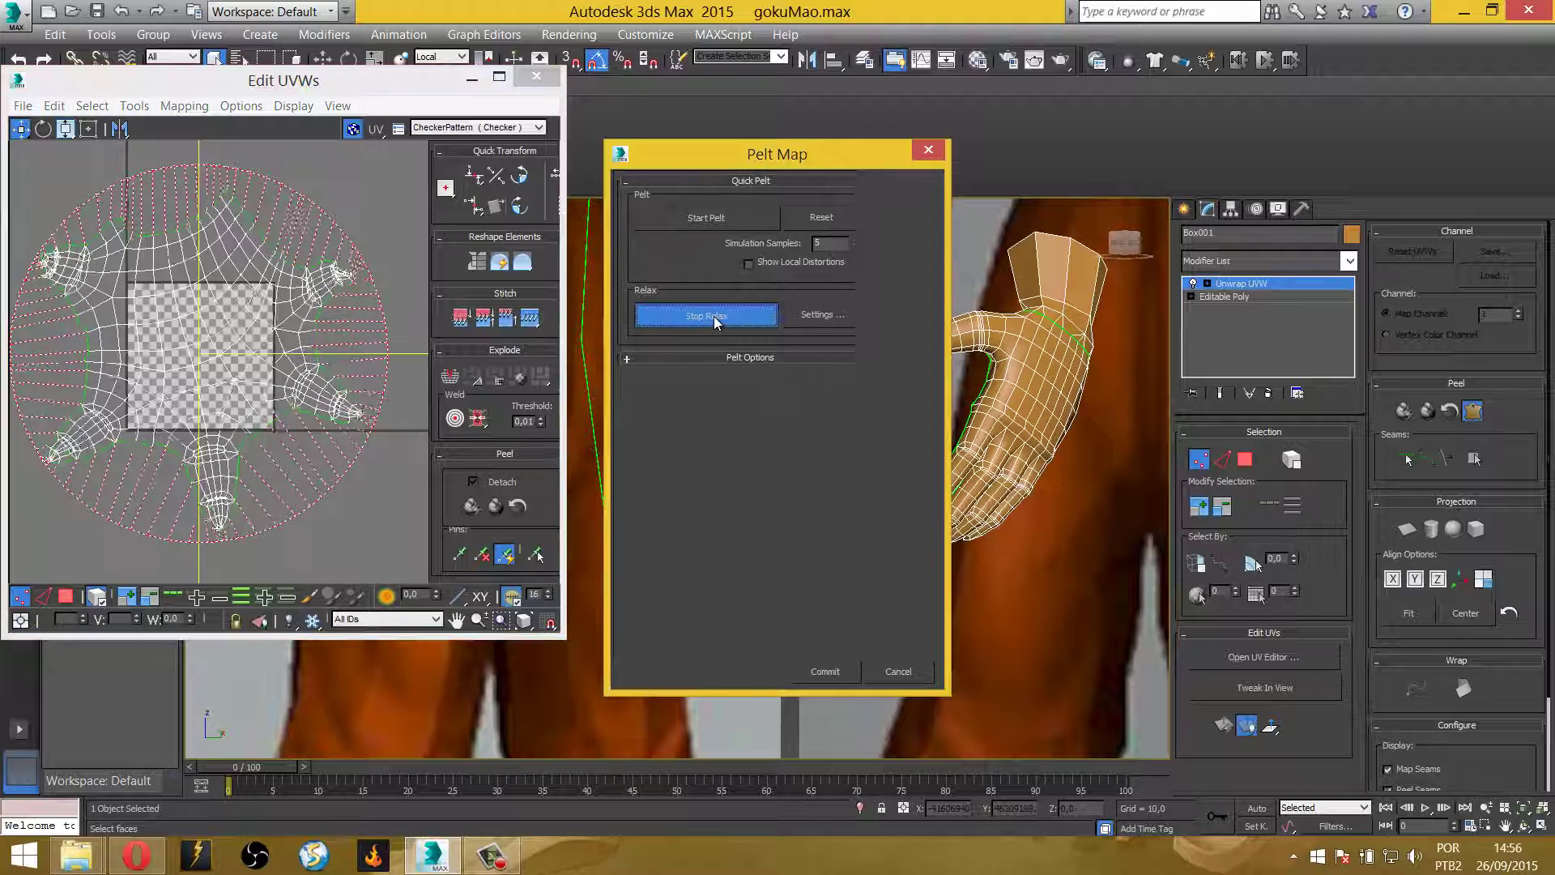
click(715, 322)
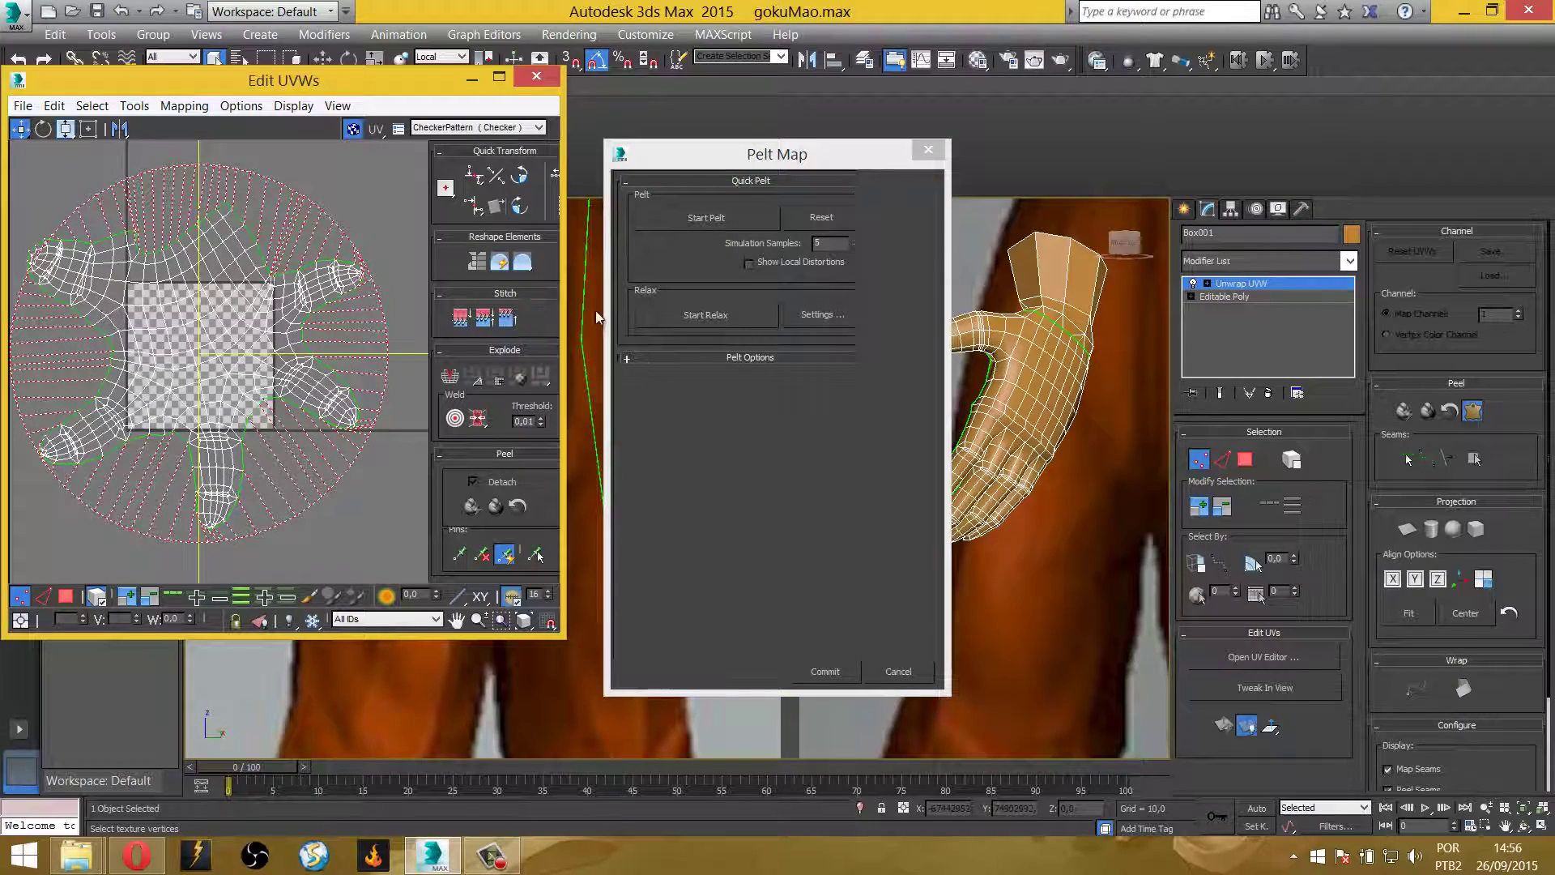
scroll(166, 340, up, 1)
scroll(170, 304, up, 1)
scroll(173, 324, up, 1)
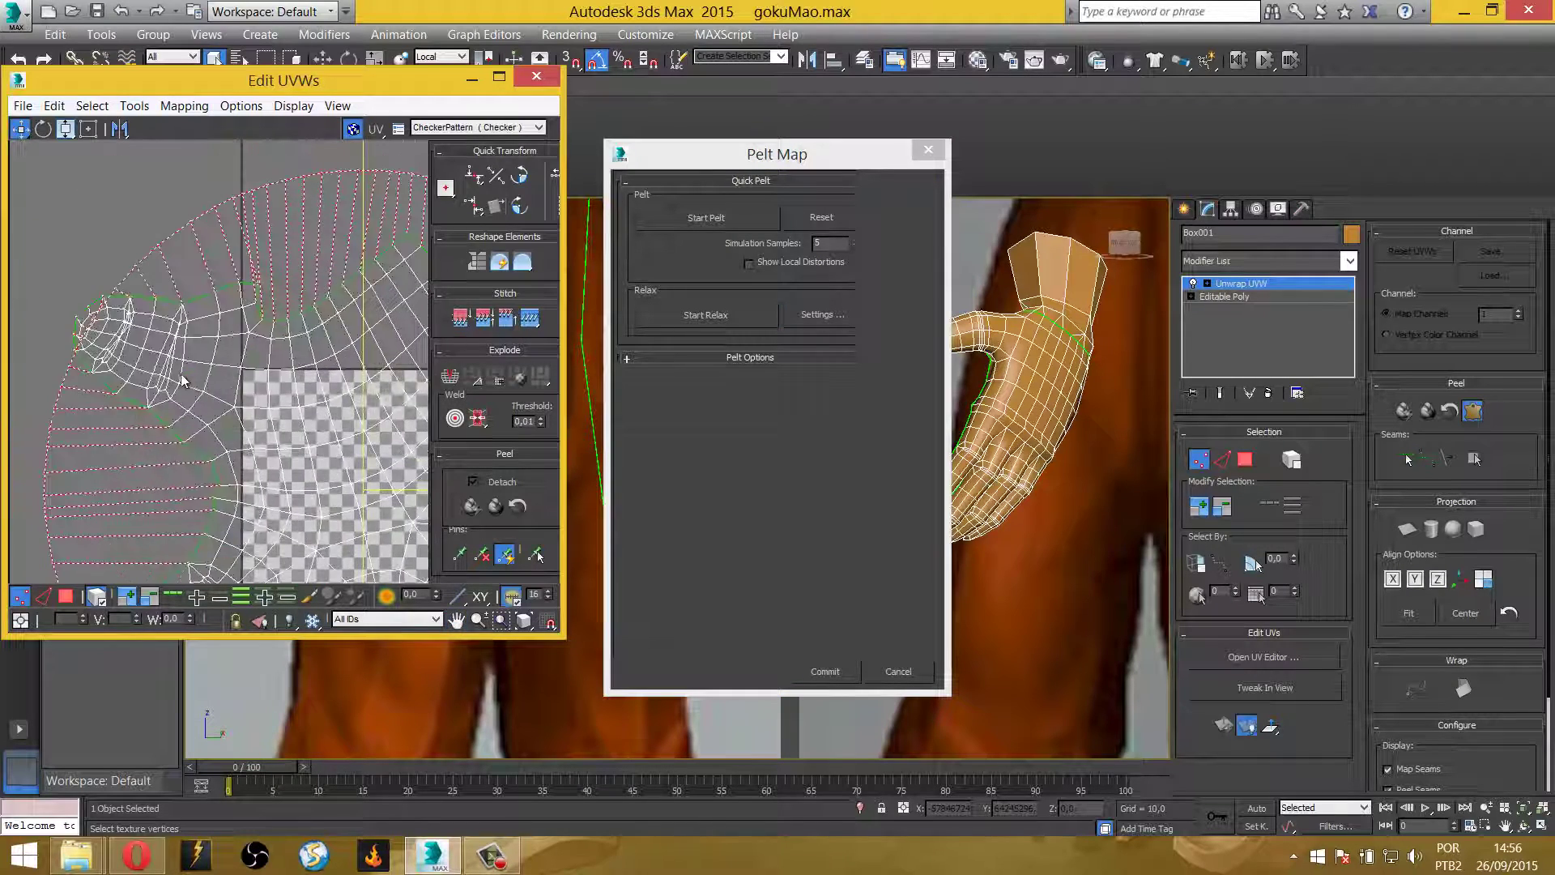
scroll(177, 357, up, 1)
scroll(182, 386, up, 1)
scroll(183, 386, up, 1)
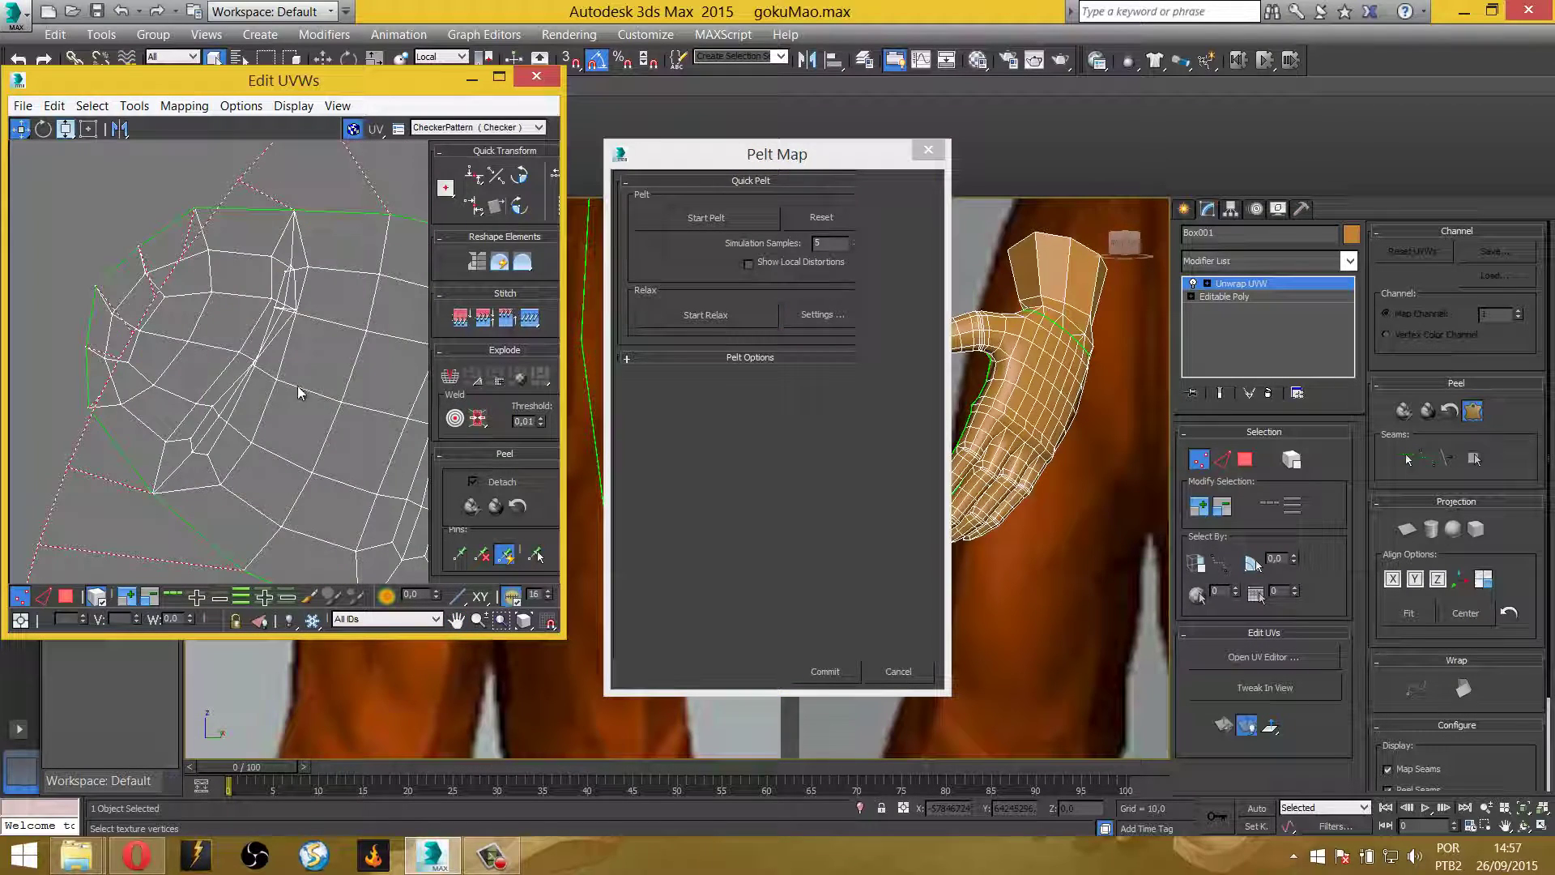
scroll(197, 354, up, 1)
scroll(198, 355, up, 1)
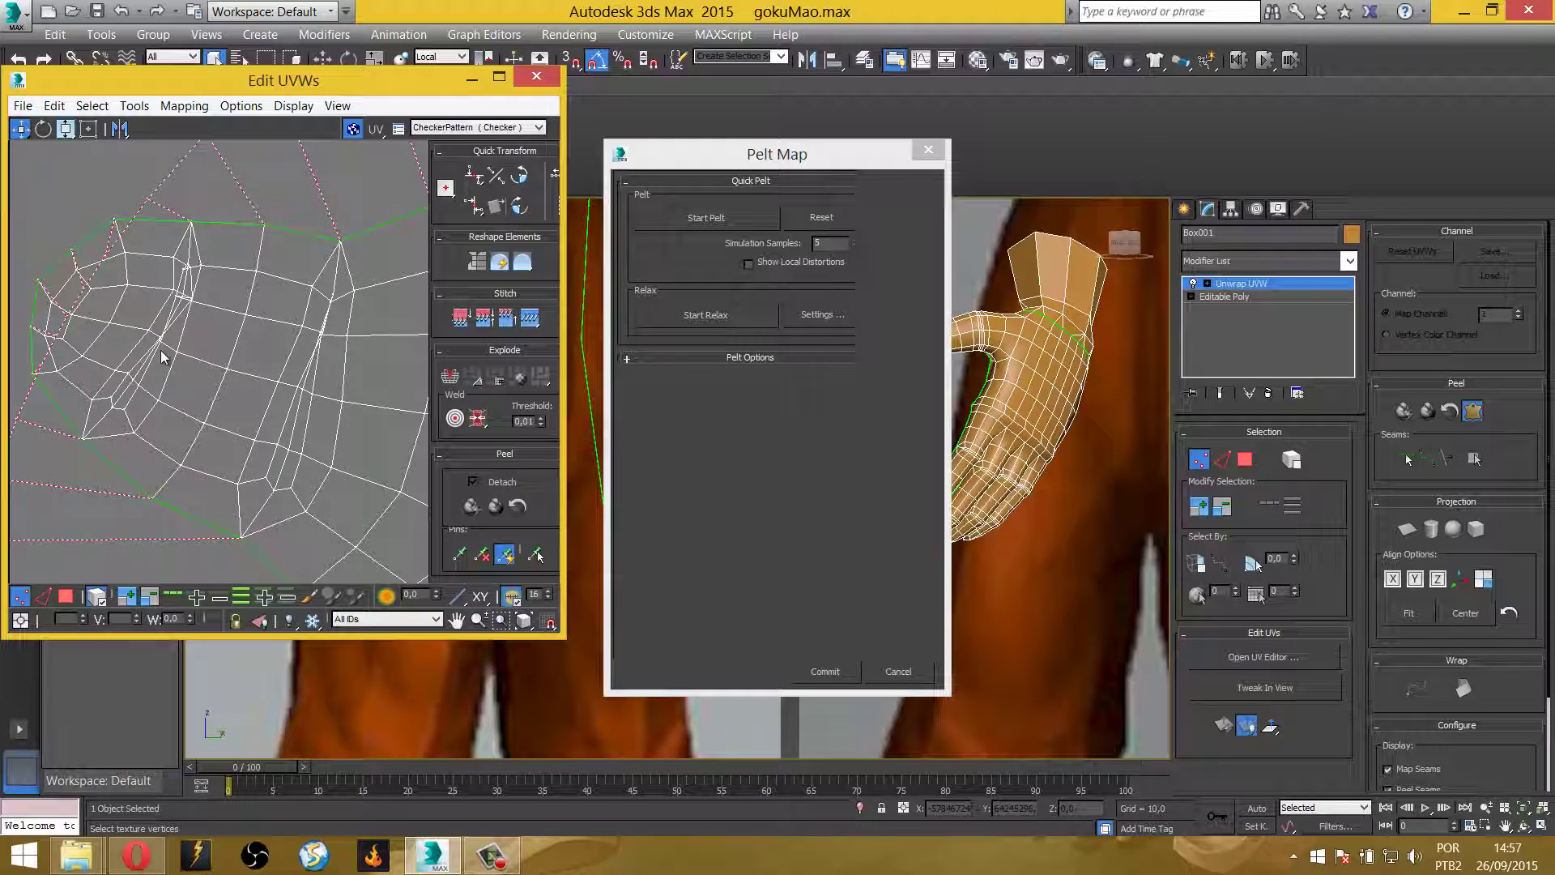
middle_drag(162, 346, 180, 330)
scroll(181, 329, down, 3)
scroll(329, 429, down, 2)
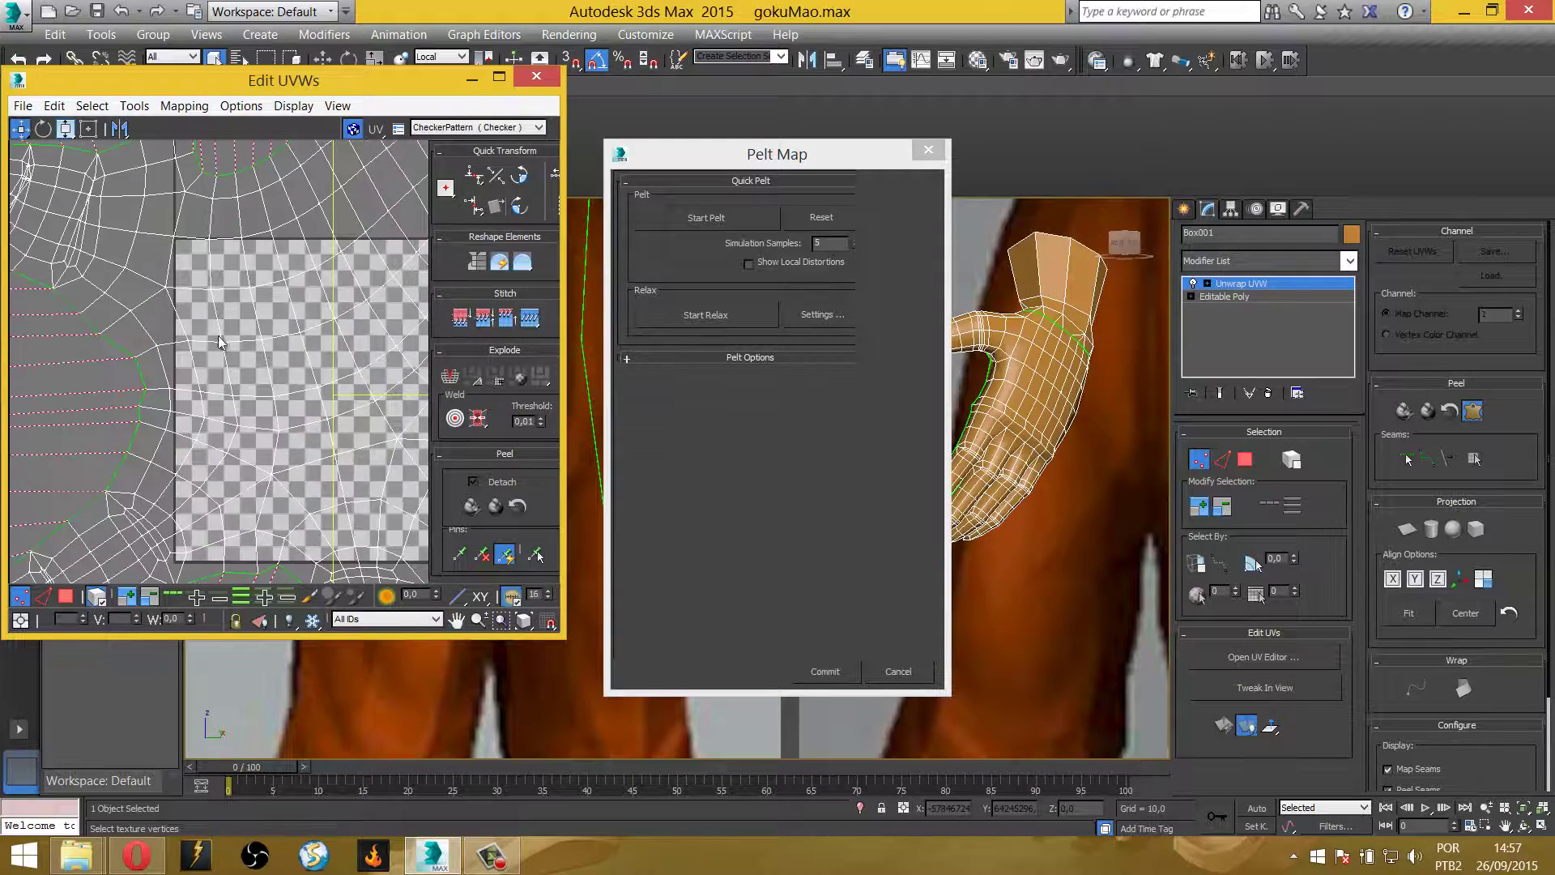
scroll(329, 430, down, 1)
scroll(328, 429, down, 2)
Run several more relax passes so the fingers spread out evenly
click(736, 321)
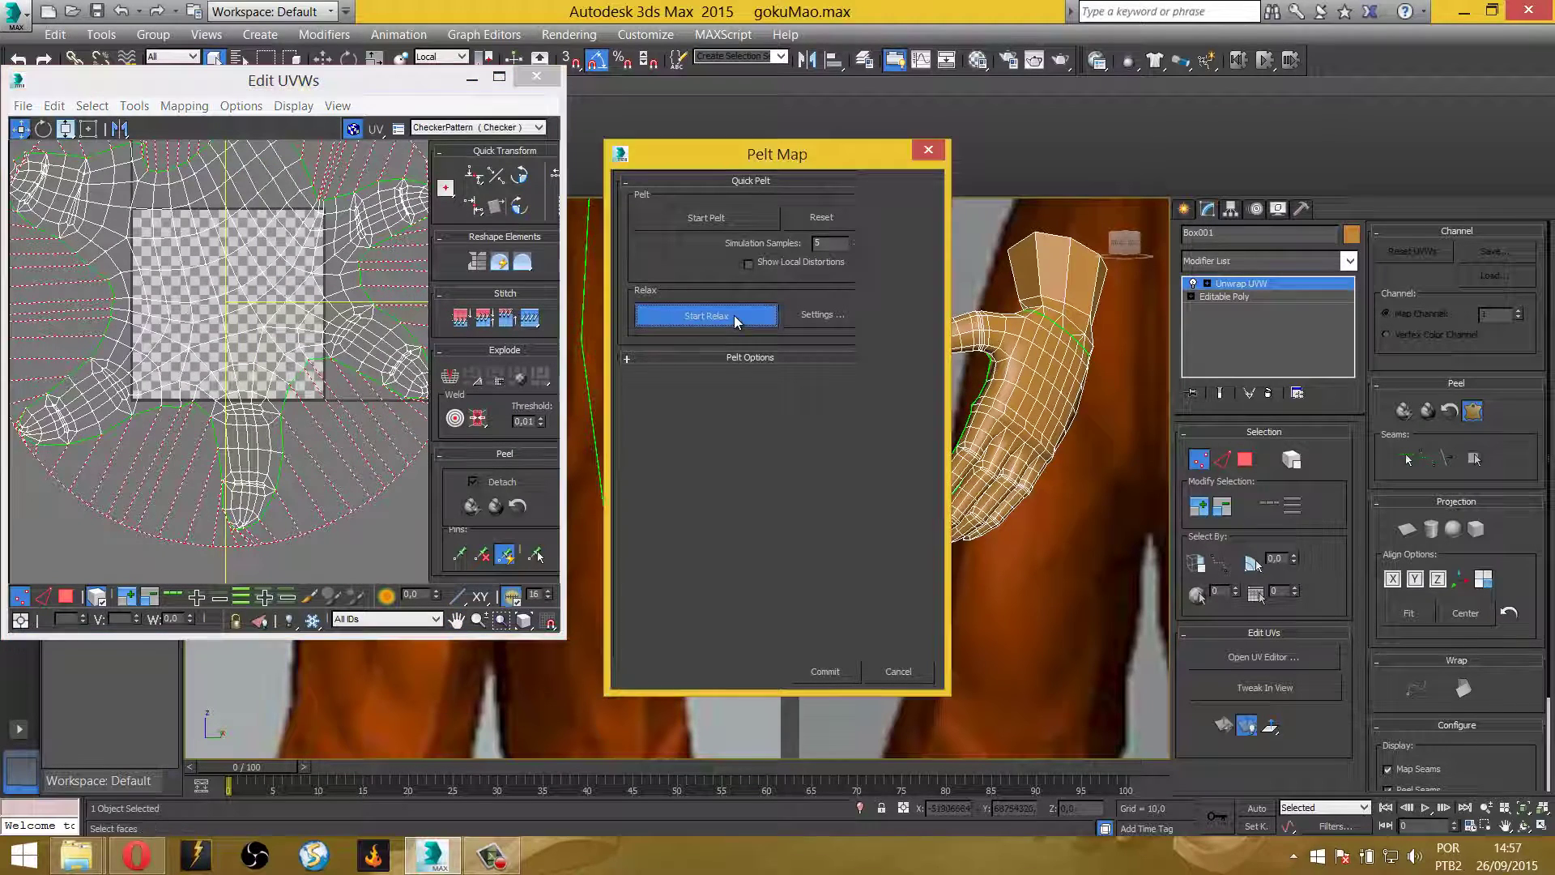
click(736, 321)
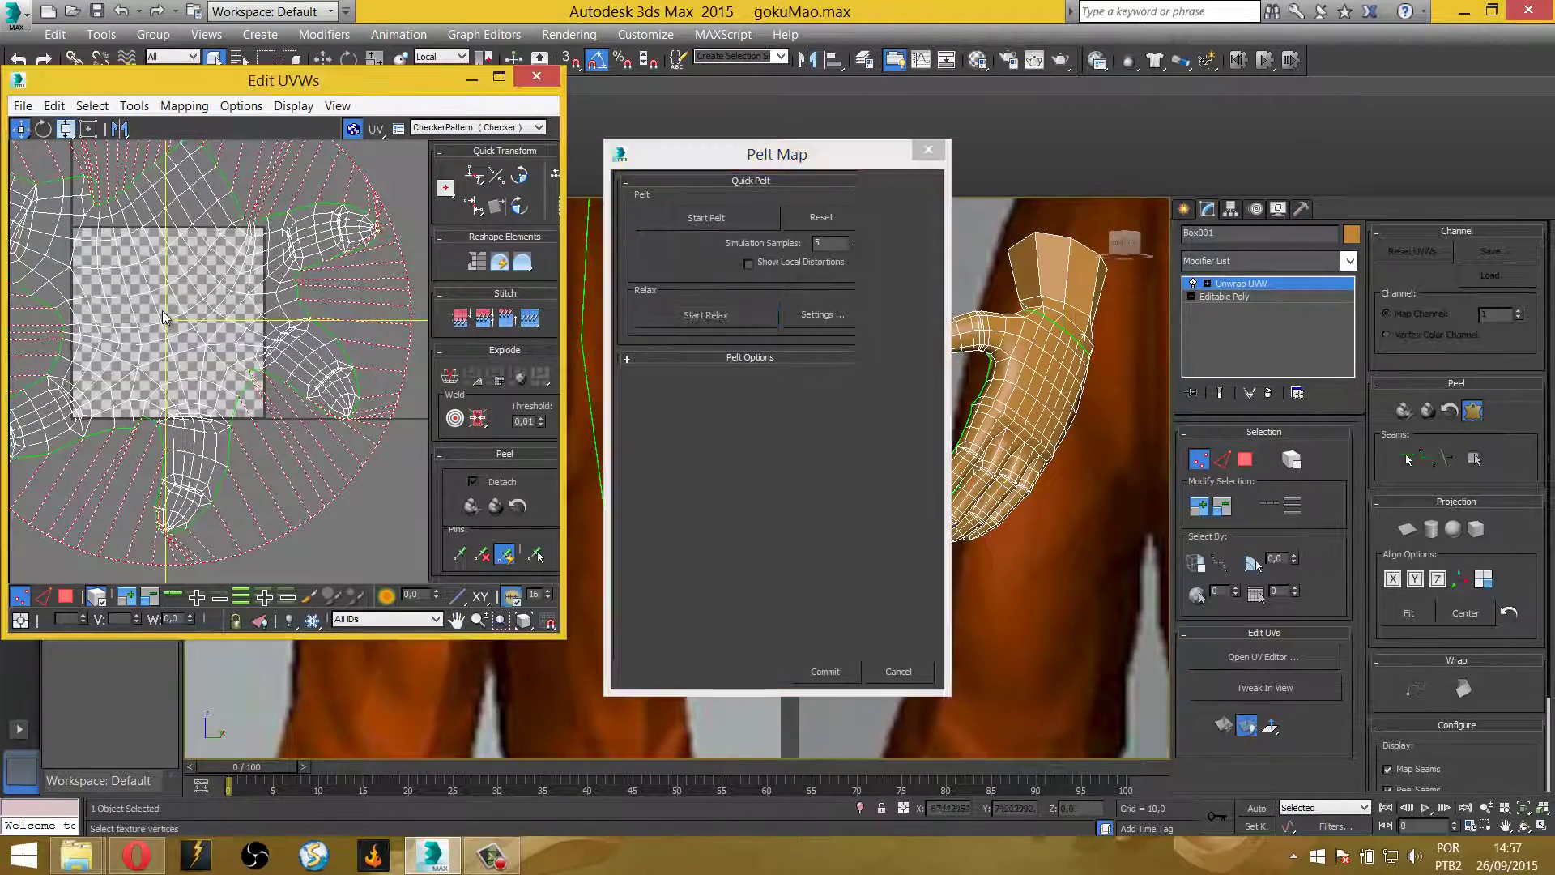
click(665, 318)
click(674, 312)
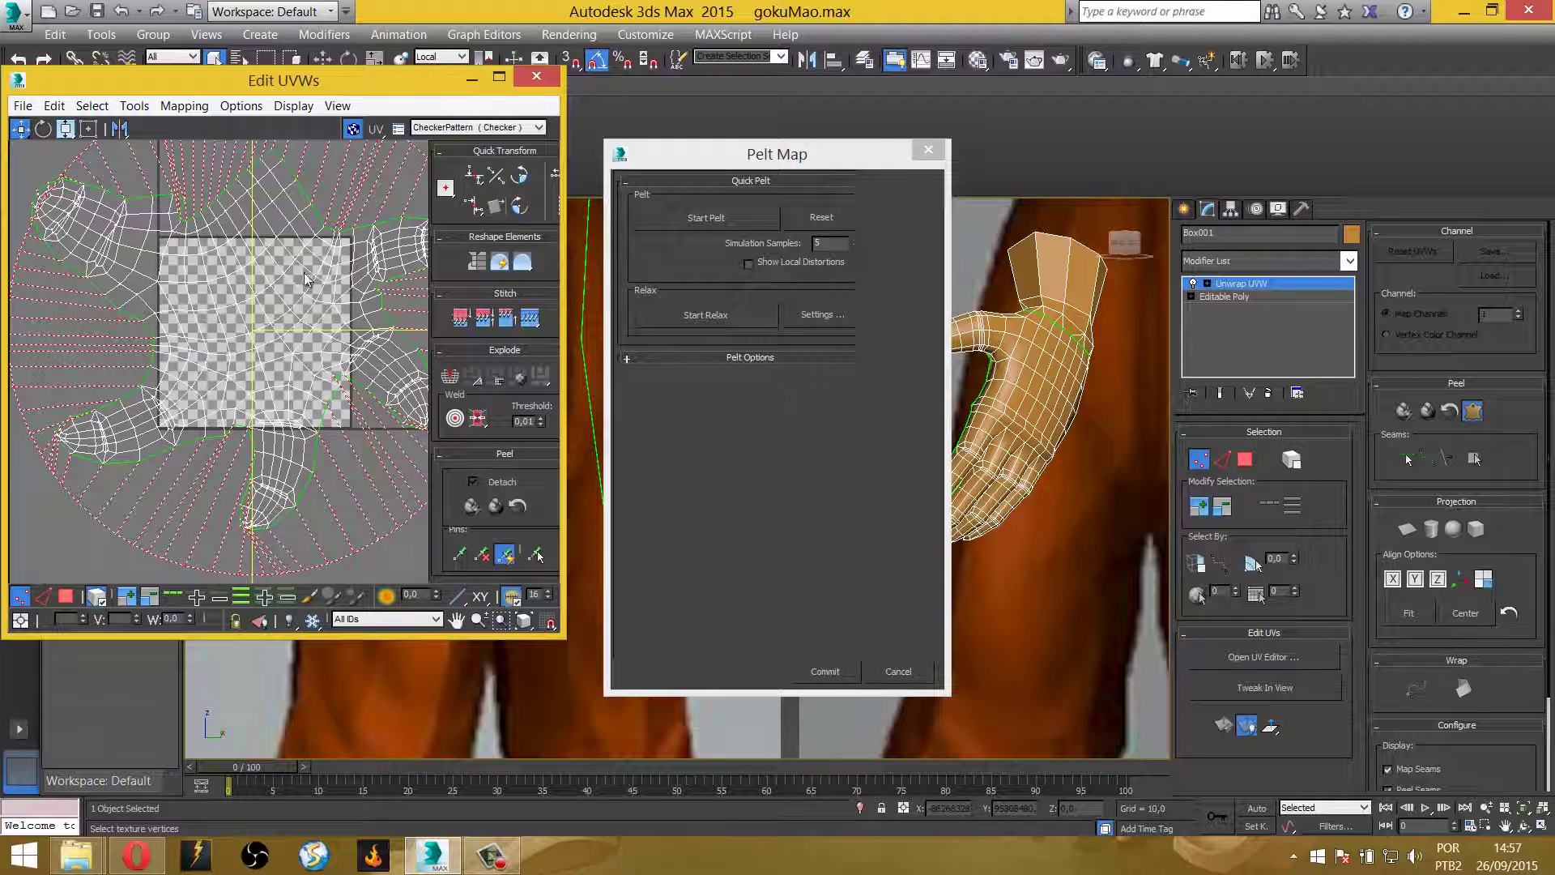
click(738, 318)
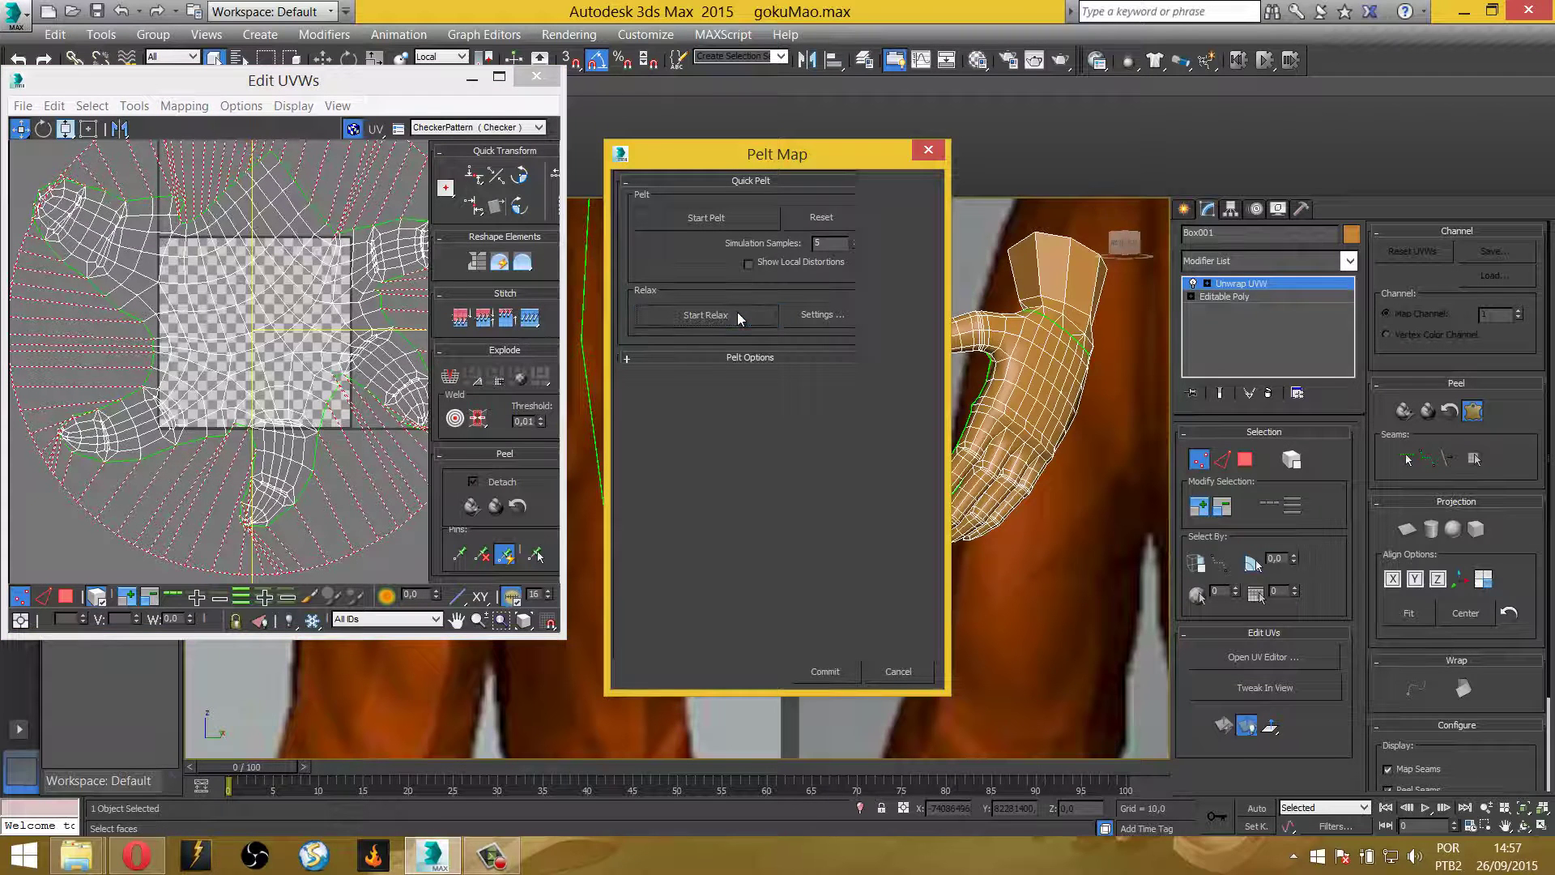
click(259, 292)
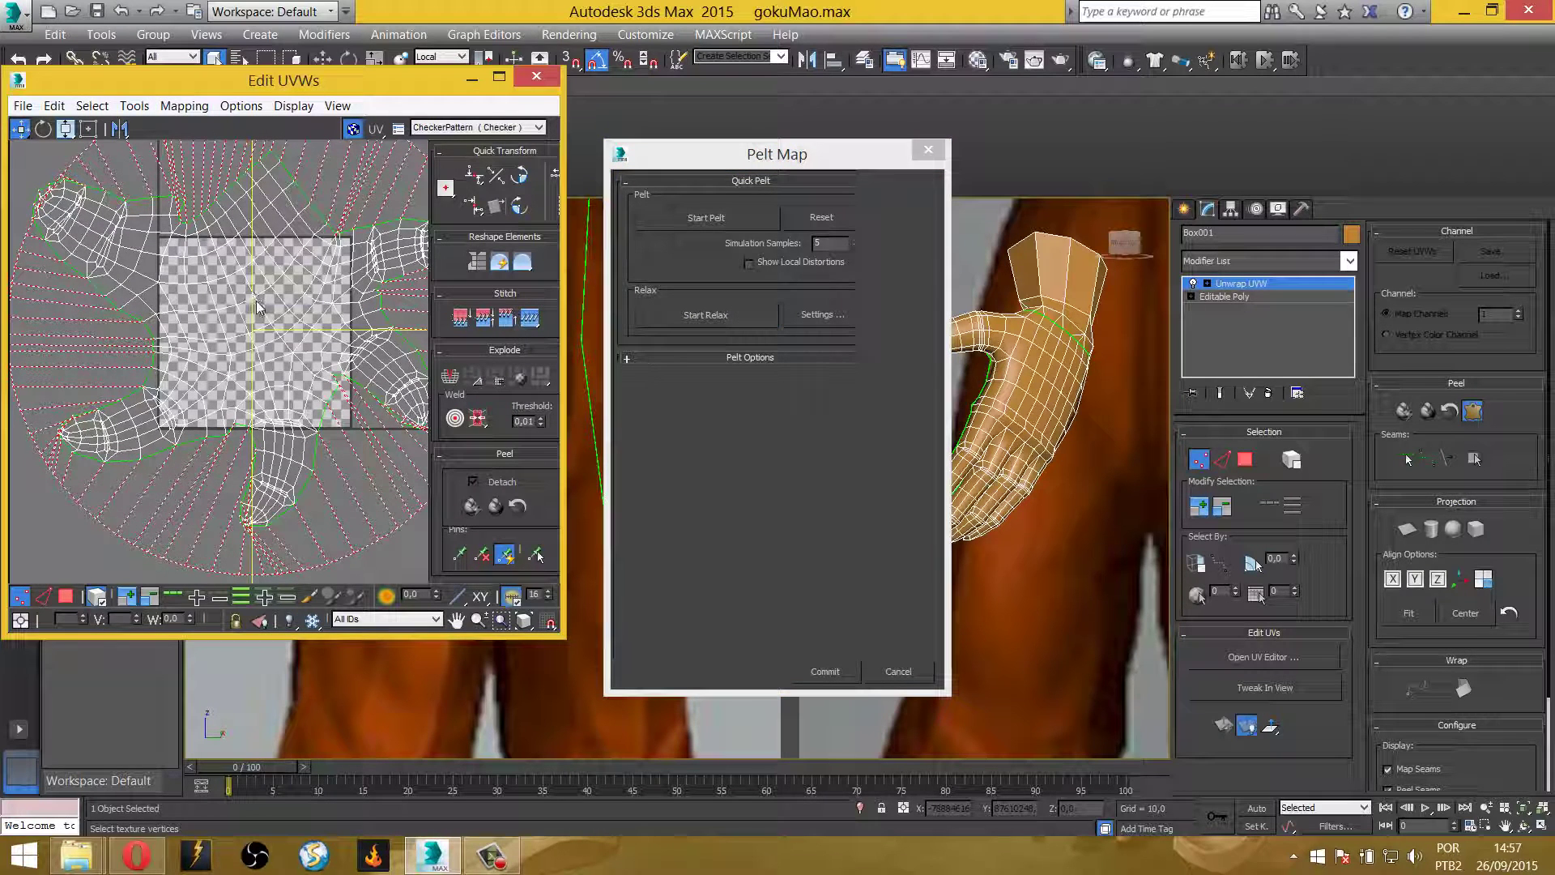
click(711, 324)
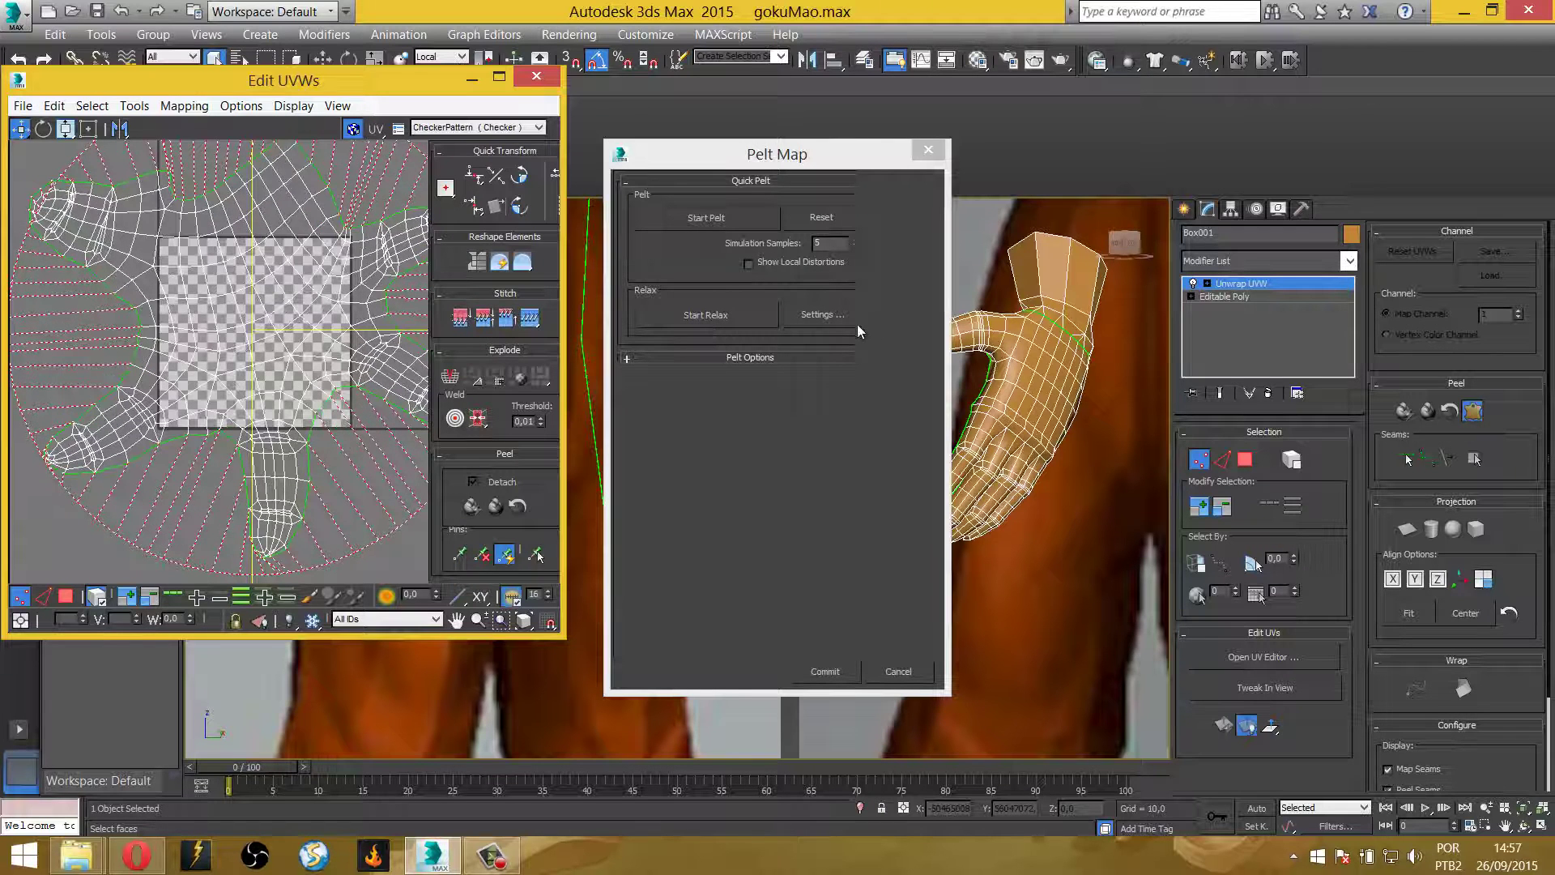
In the Relax Tool, run a short Relax By Polygon Angles pass, then close the tool
click(824, 317)
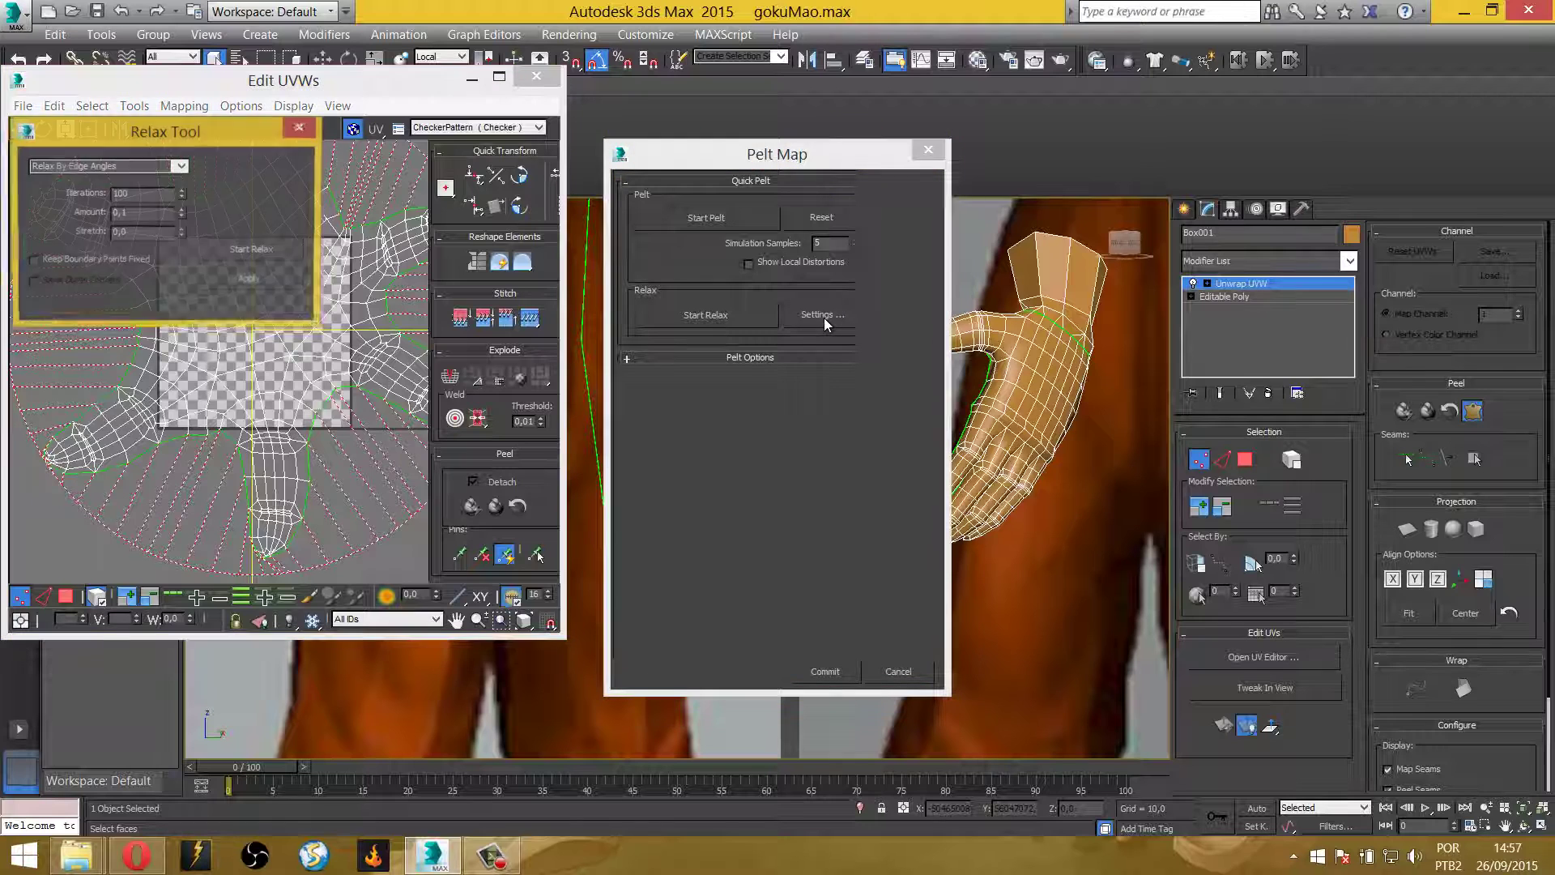
click(183, 166)
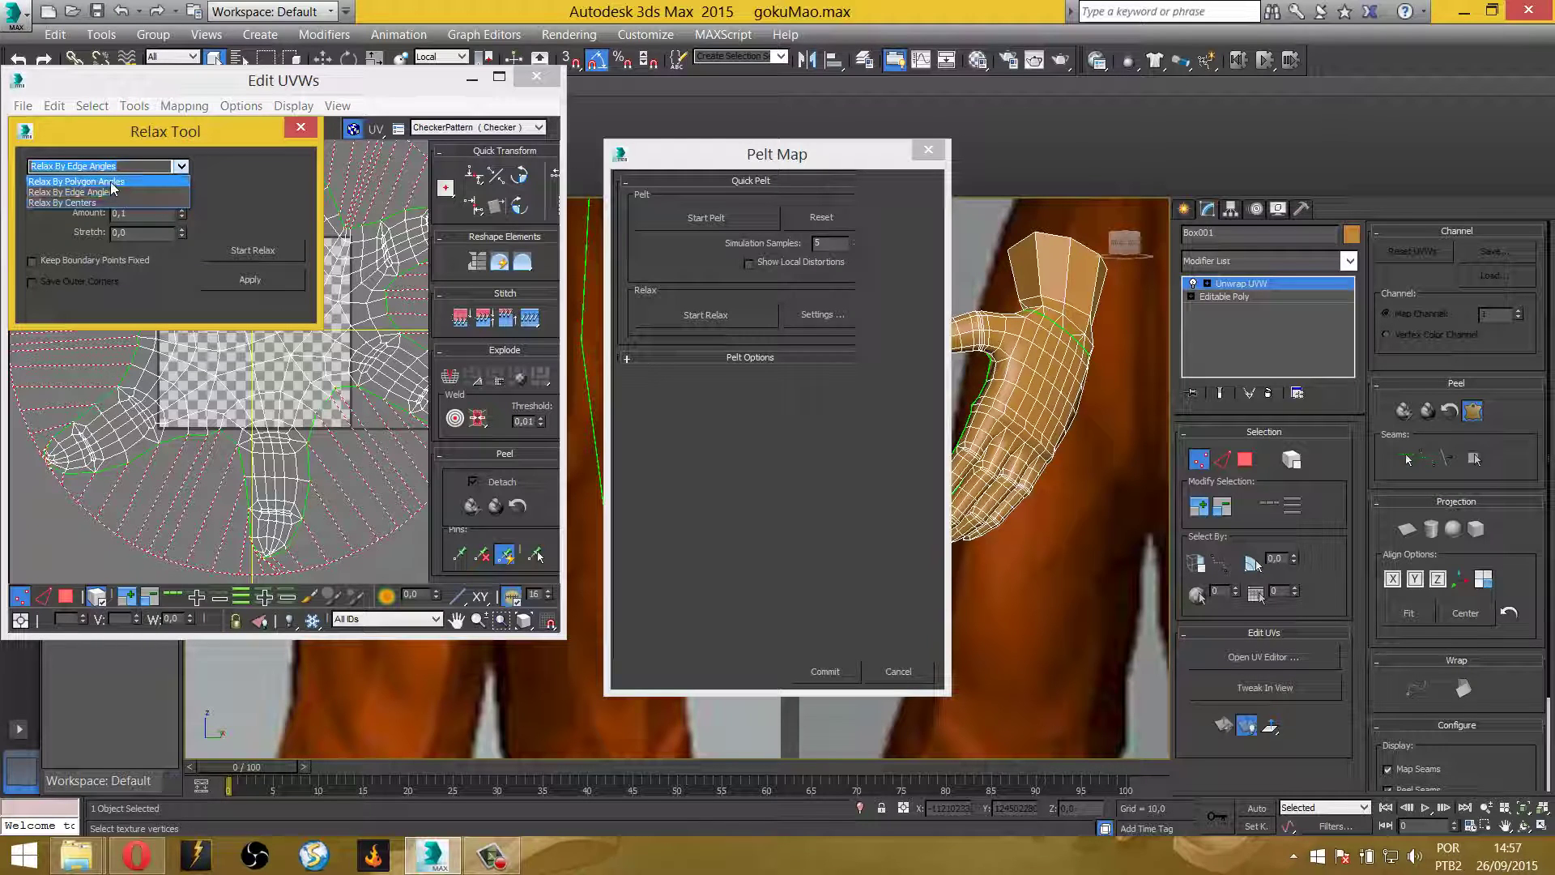
click(112, 183)
click(241, 256)
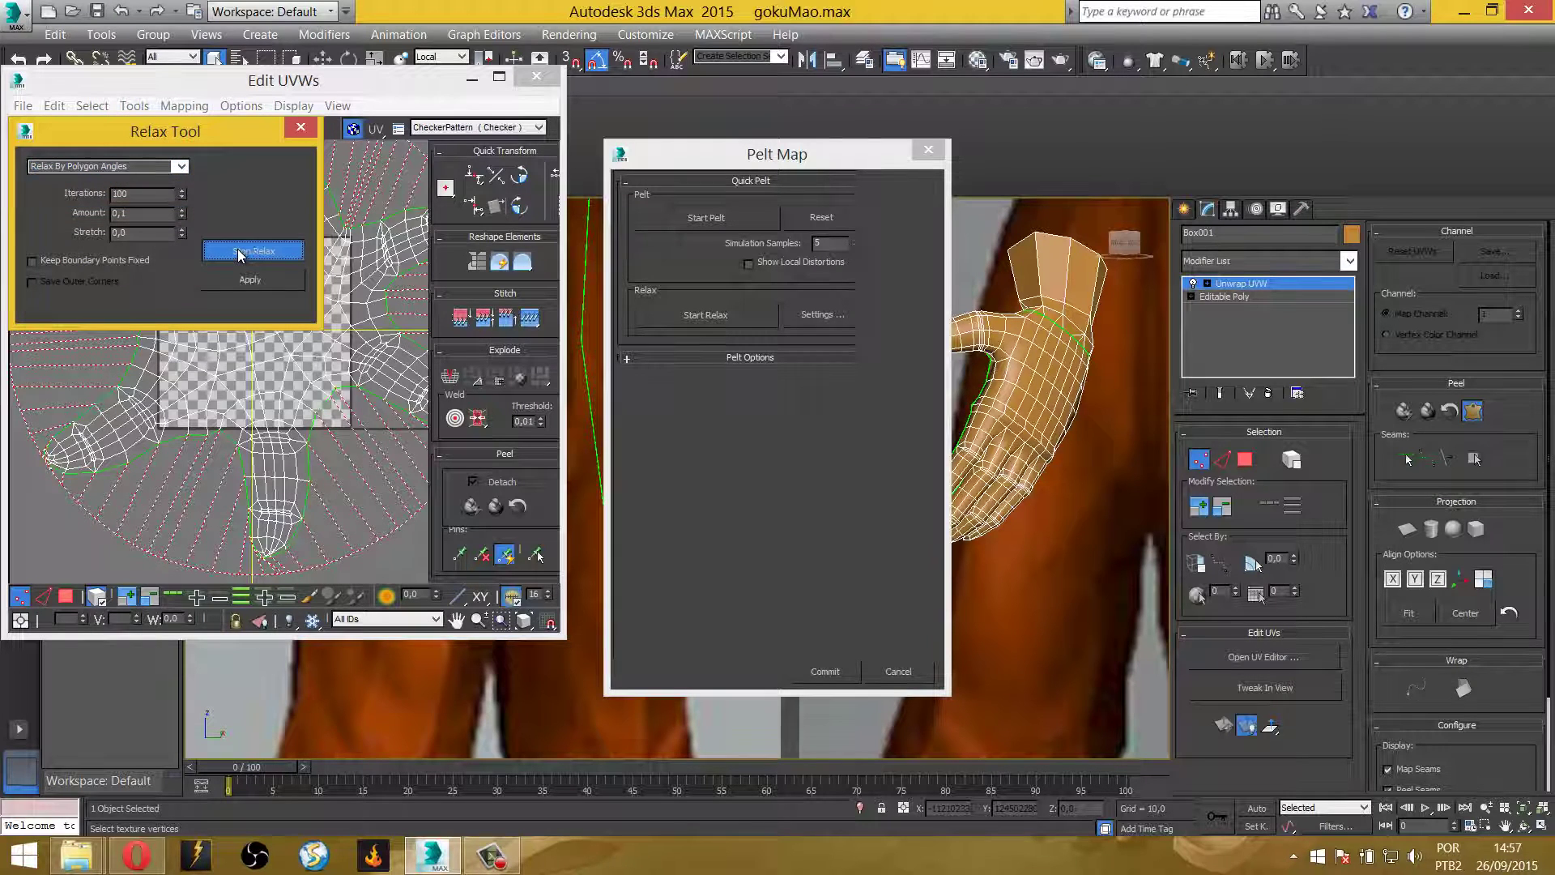
click(240, 241)
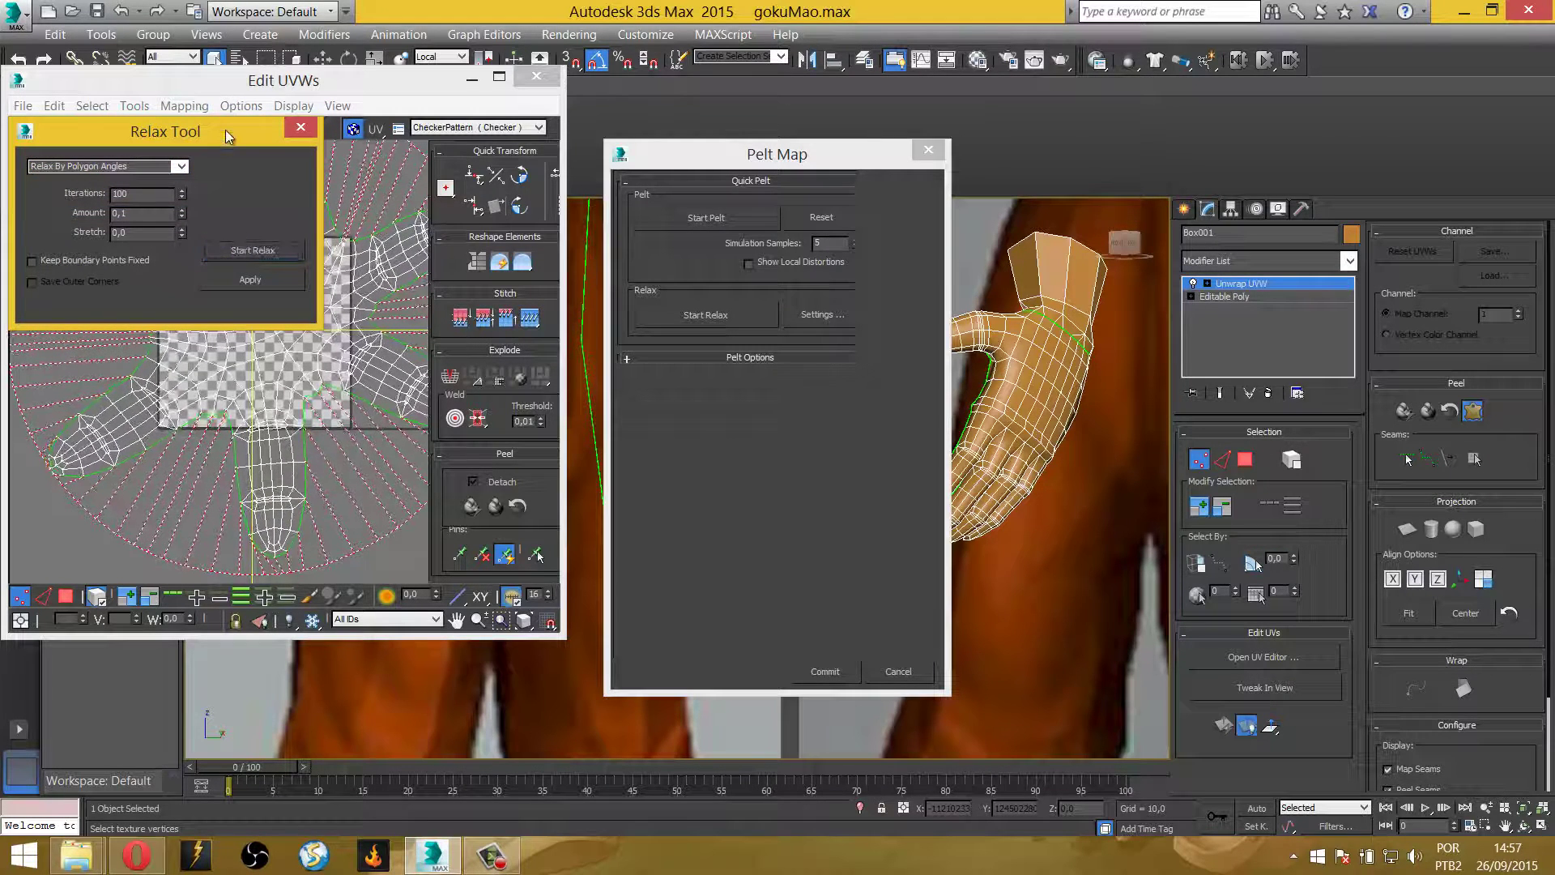
drag(227, 136, 829, 150)
click(186, 187)
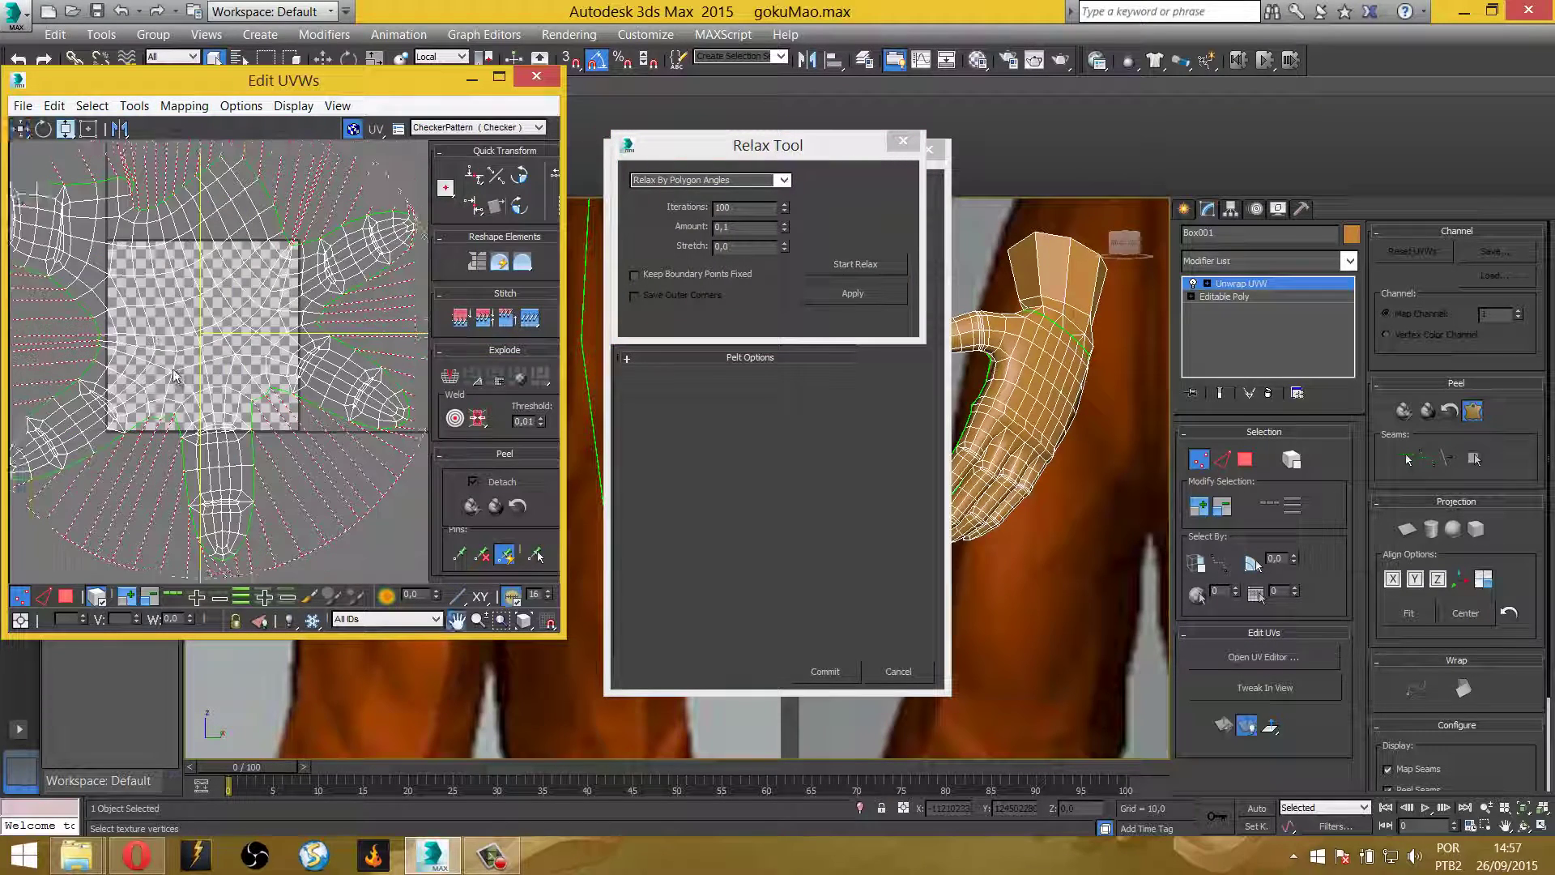
middle_drag(192, 328, 127, 307)
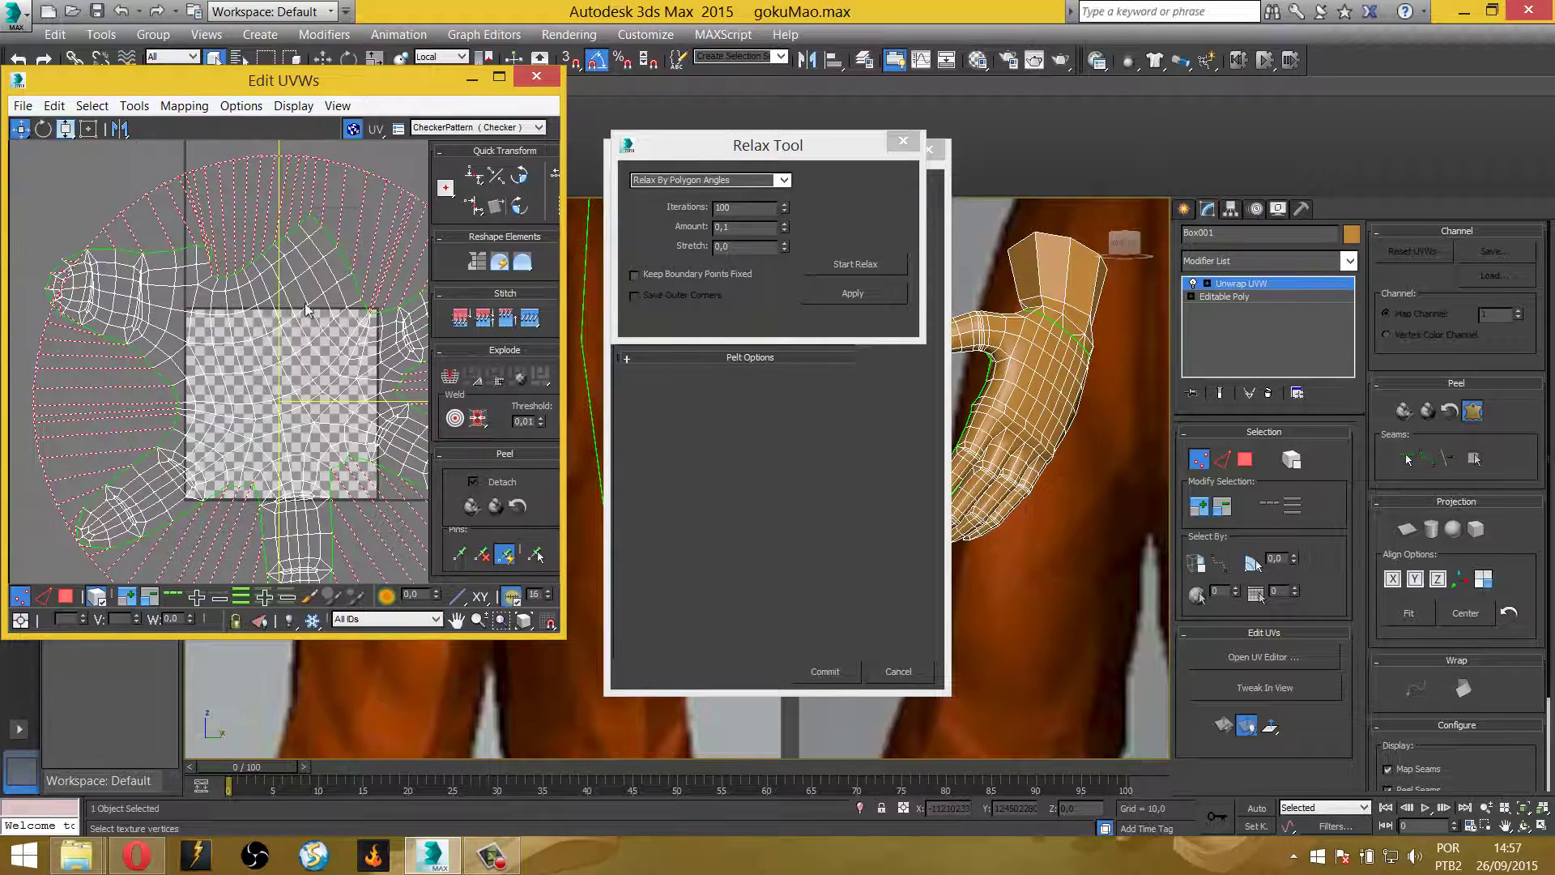
middle_drag(306, 309, 146, 263)
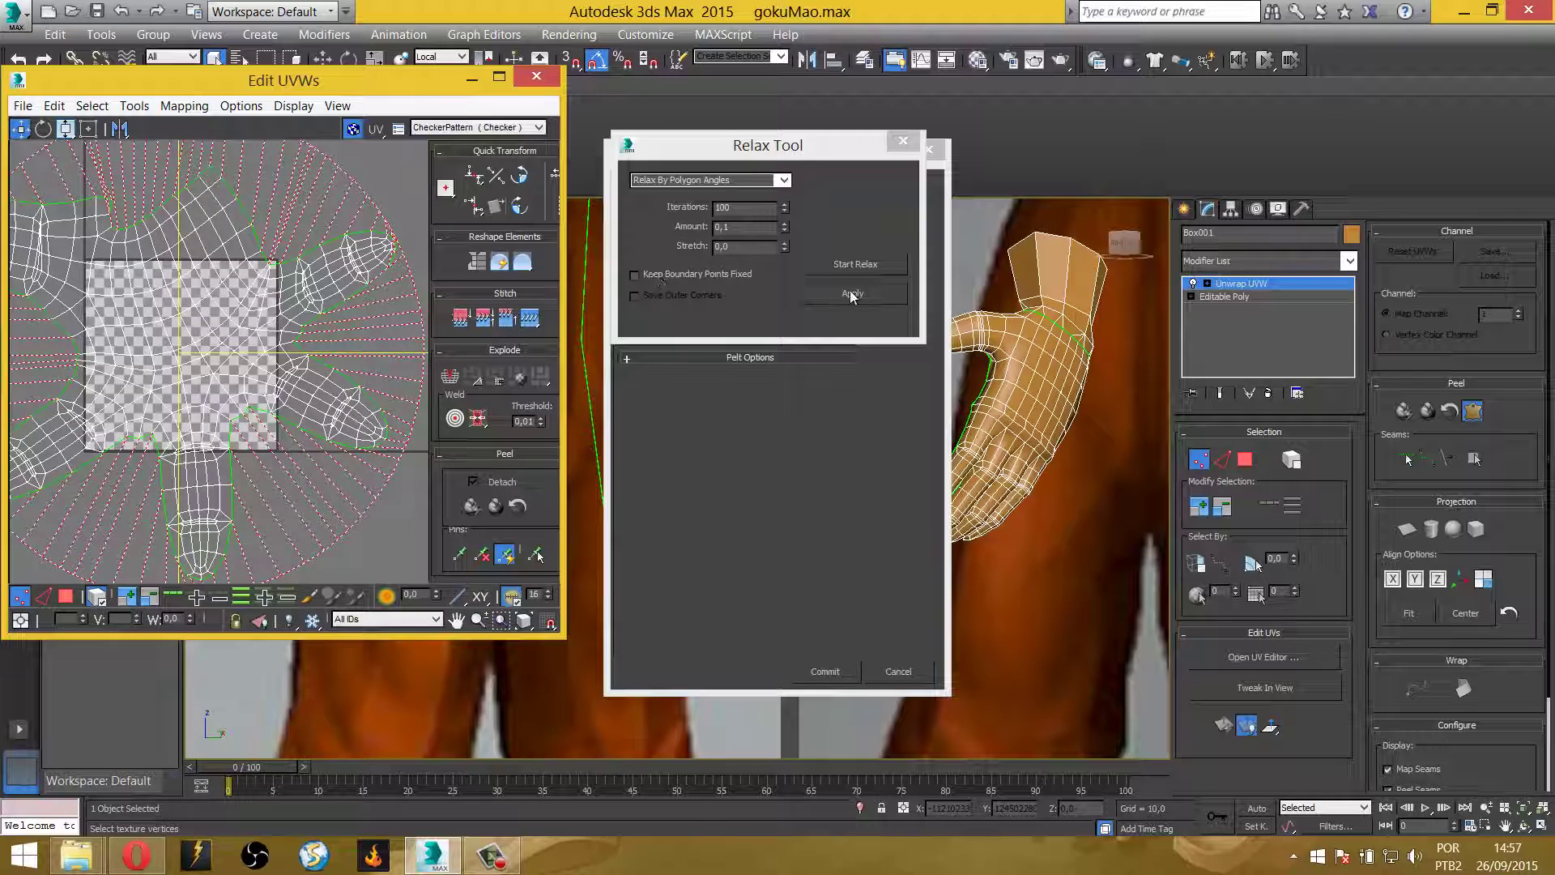
click(903, 141)
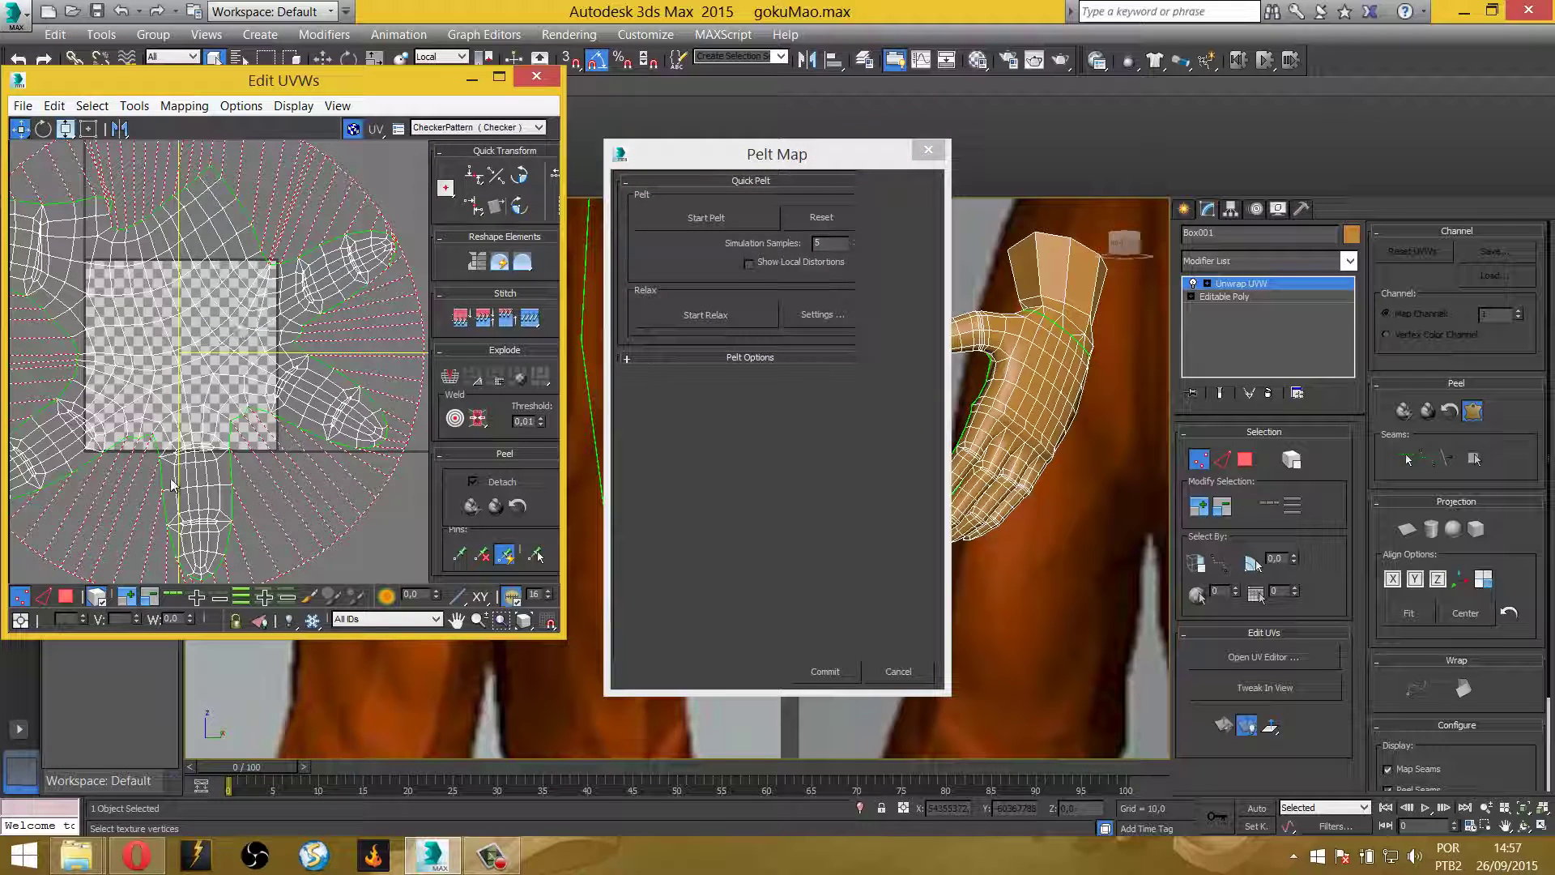
Commit the pelt map and frame the resulting hand island in the UV view
click(814, 671)
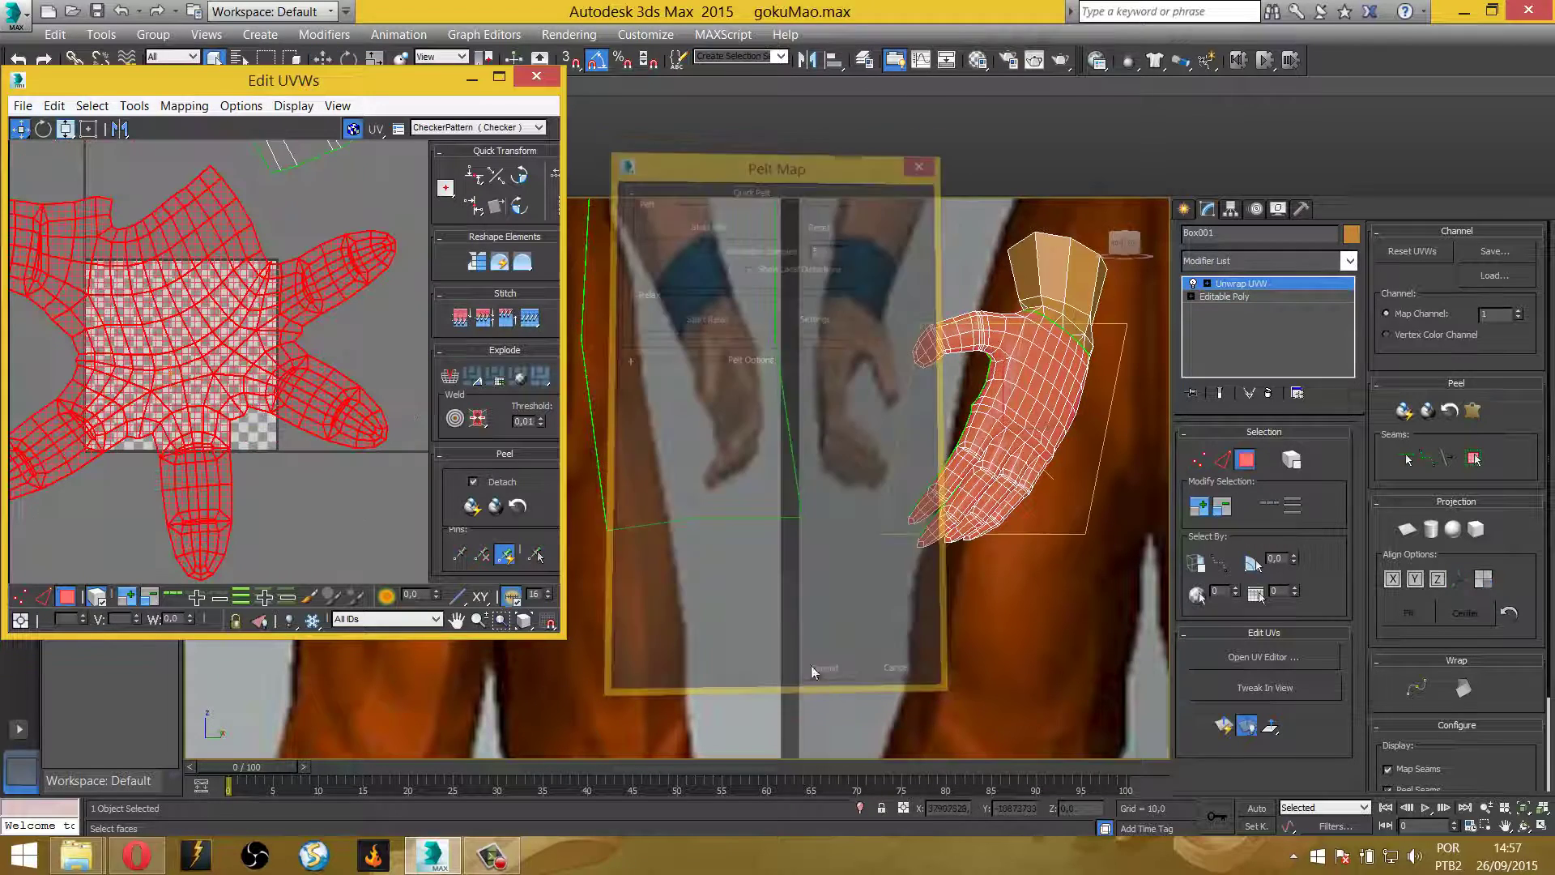
scroll(136, 344, down, 2)
scroll(136, 344, down, 2)
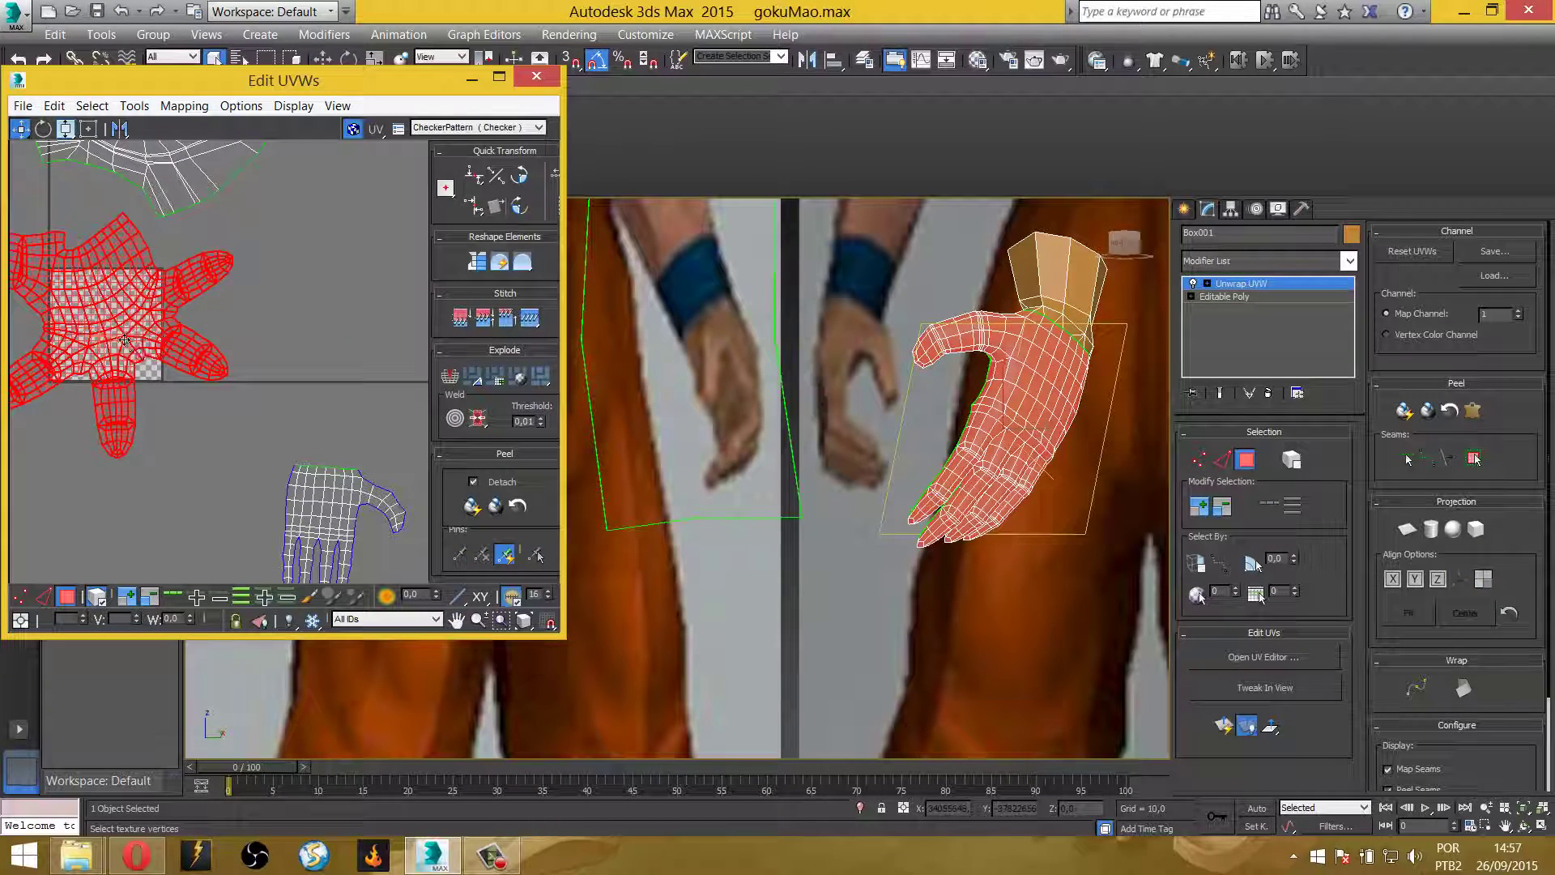
middle_drag(136, 344, 162, 227)
drag(162, 226, 277, 346)
scroll(277, 346, up, 2)
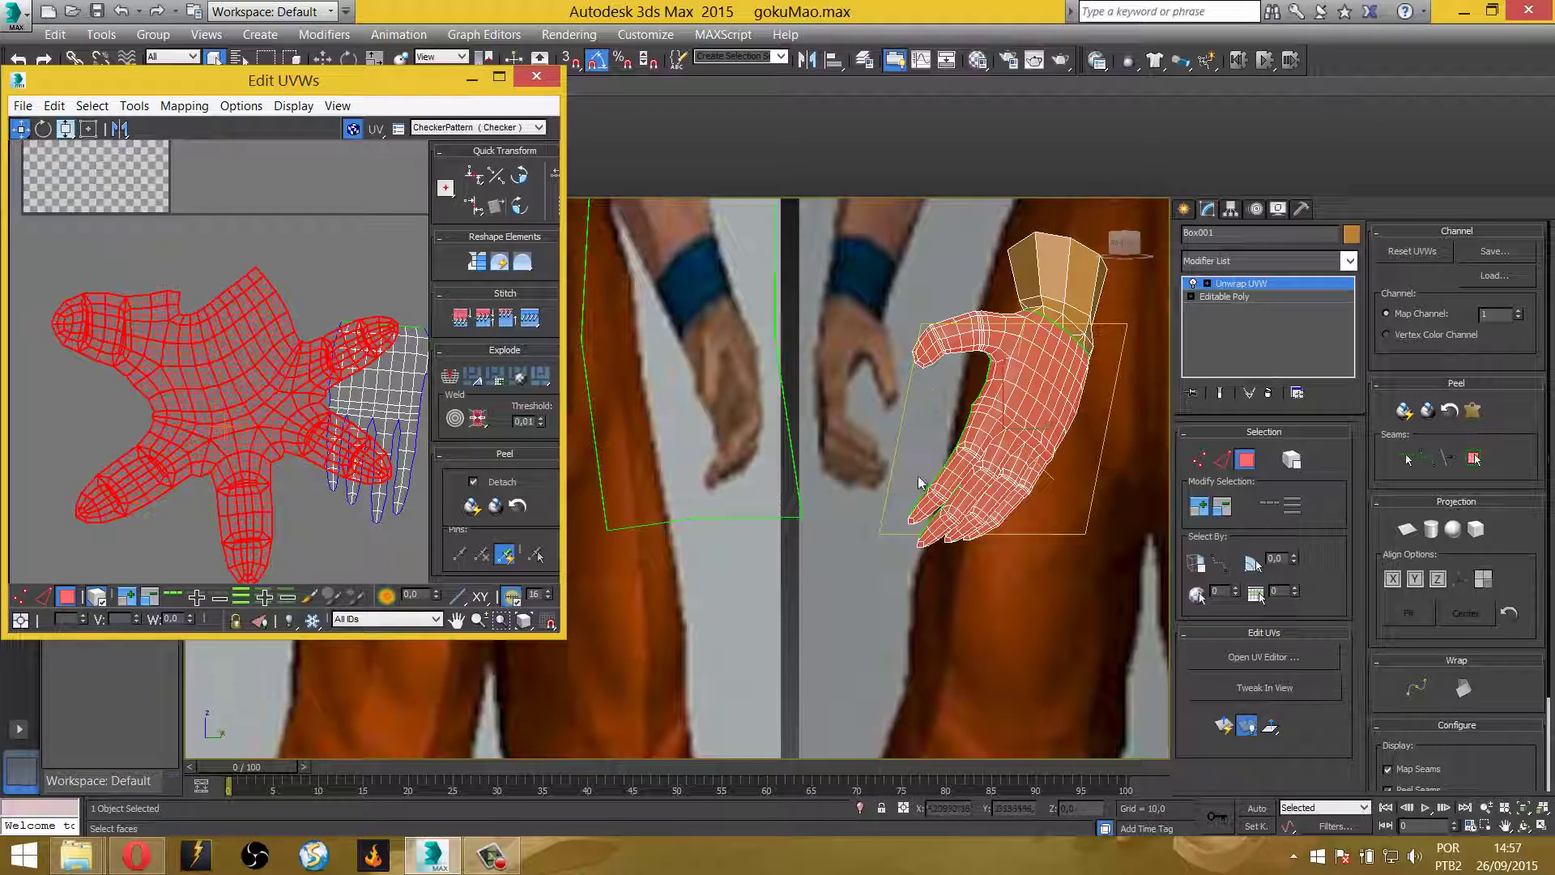
middle_drag(114, 421, 149, 368)
scroll(120, 387, up, 2)
scroll(146, 280, up, 1)
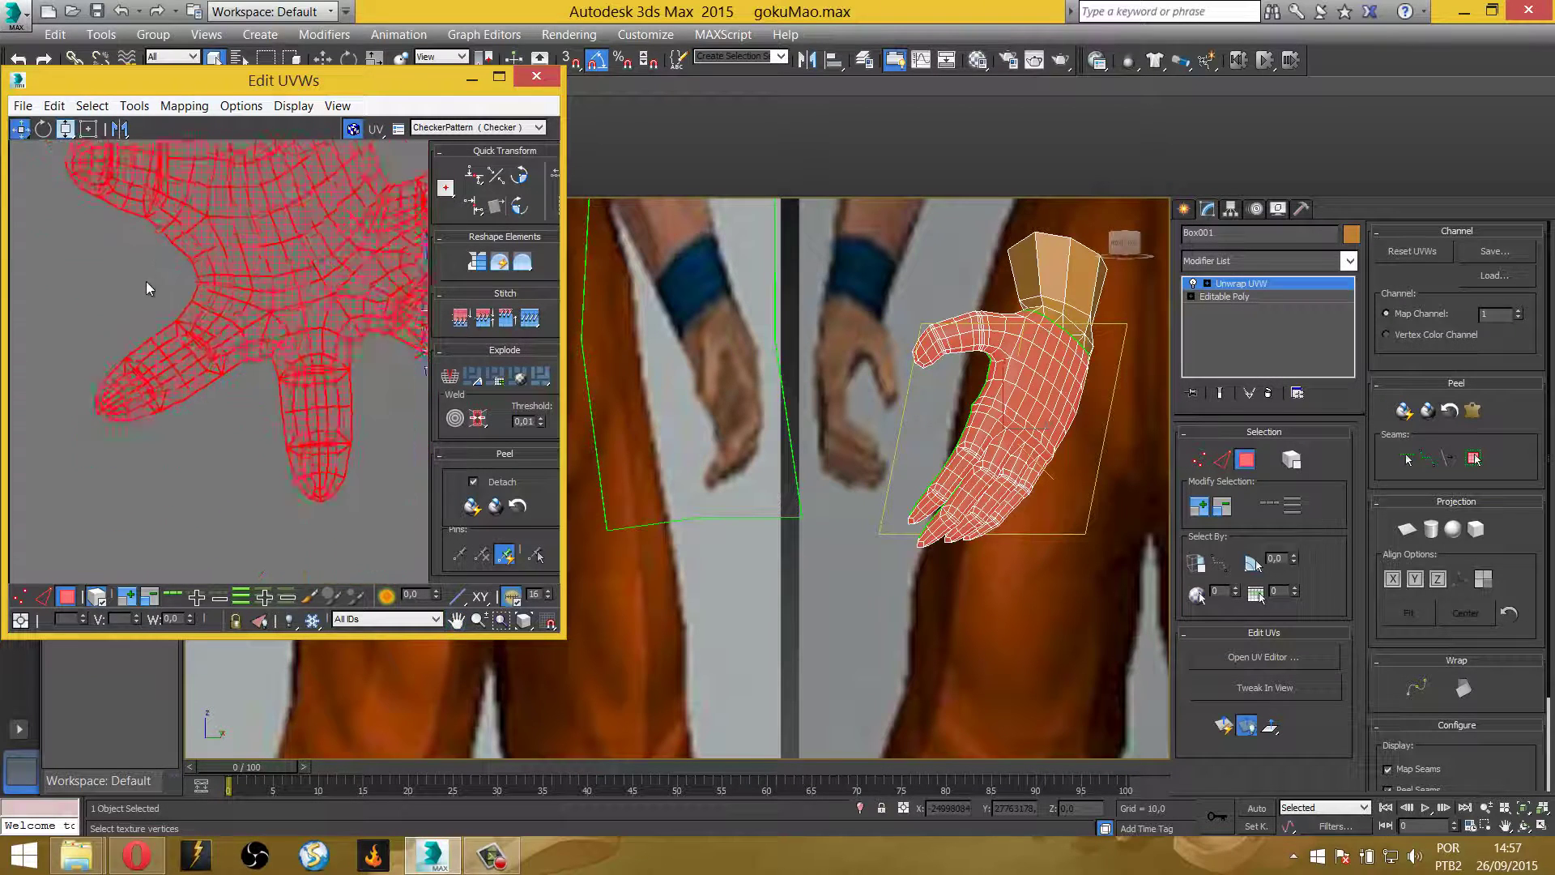
scroll(146, 280, down, 3)
Move the hand island left and down, deselect it, and pick vertices on a finger
drag(321, 289, 265, 285)
drag(224, 297, 218, 309)
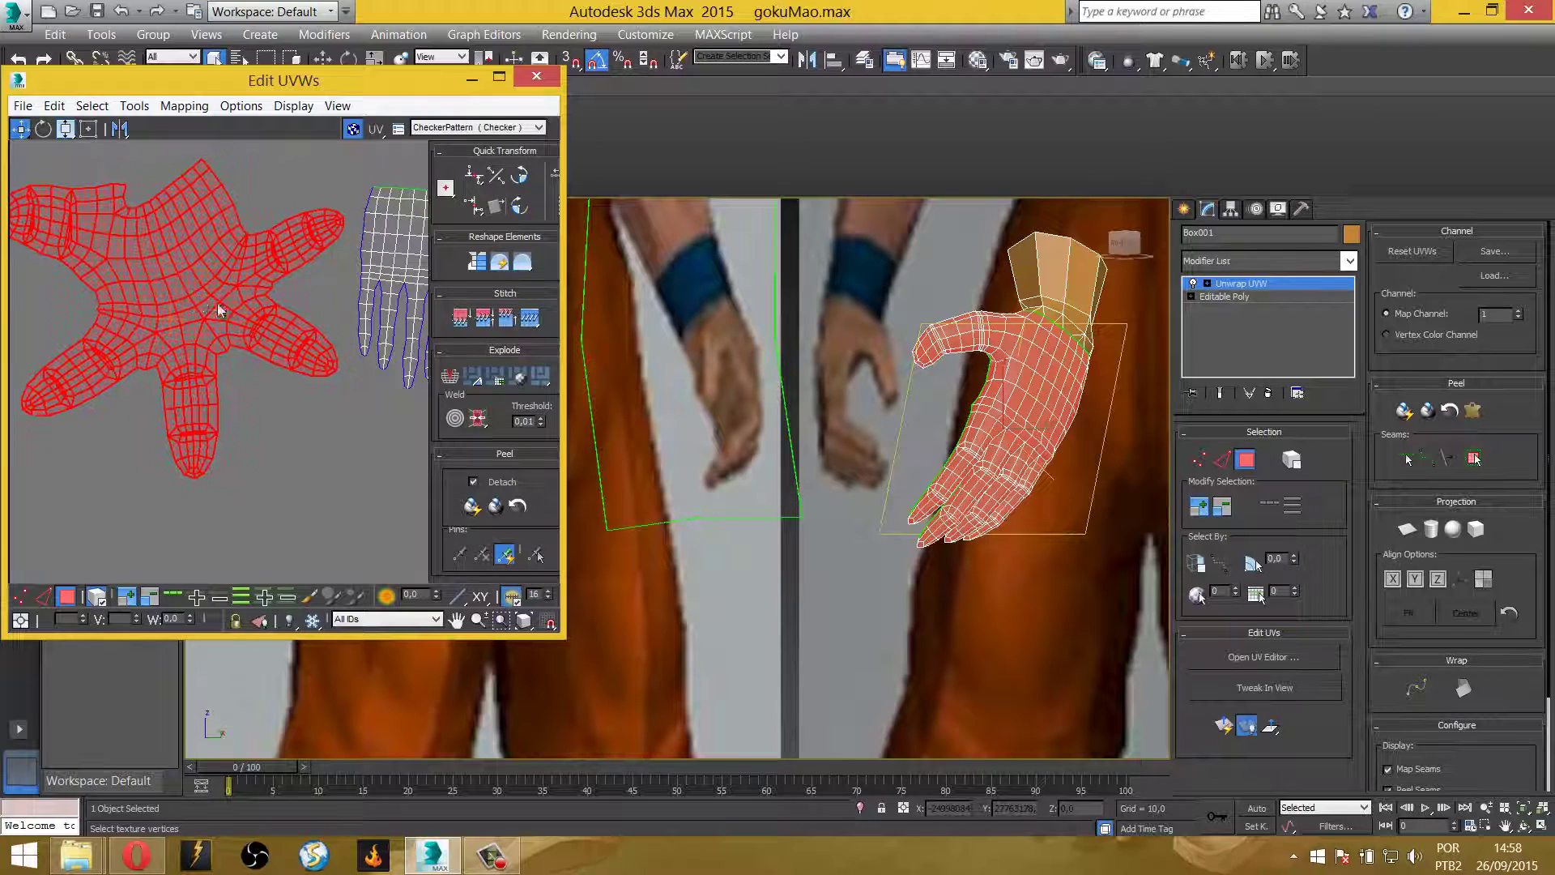
click(244, 491)
click(306, 244)
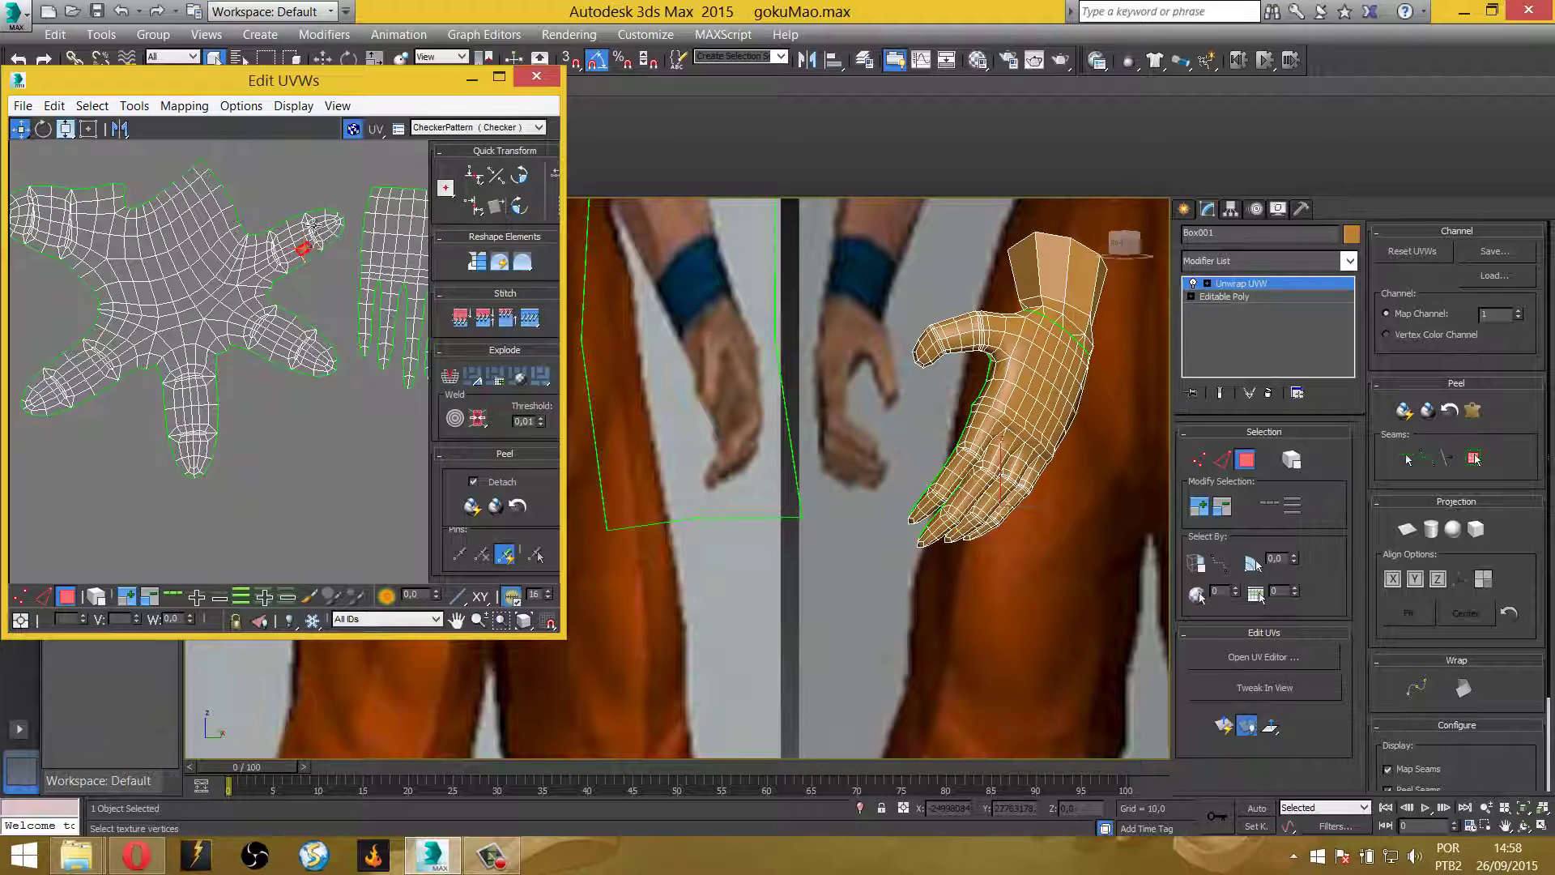
click(316, 225)
scroll(316, 224, up, 2)
scroll(317, 224, up, 2)
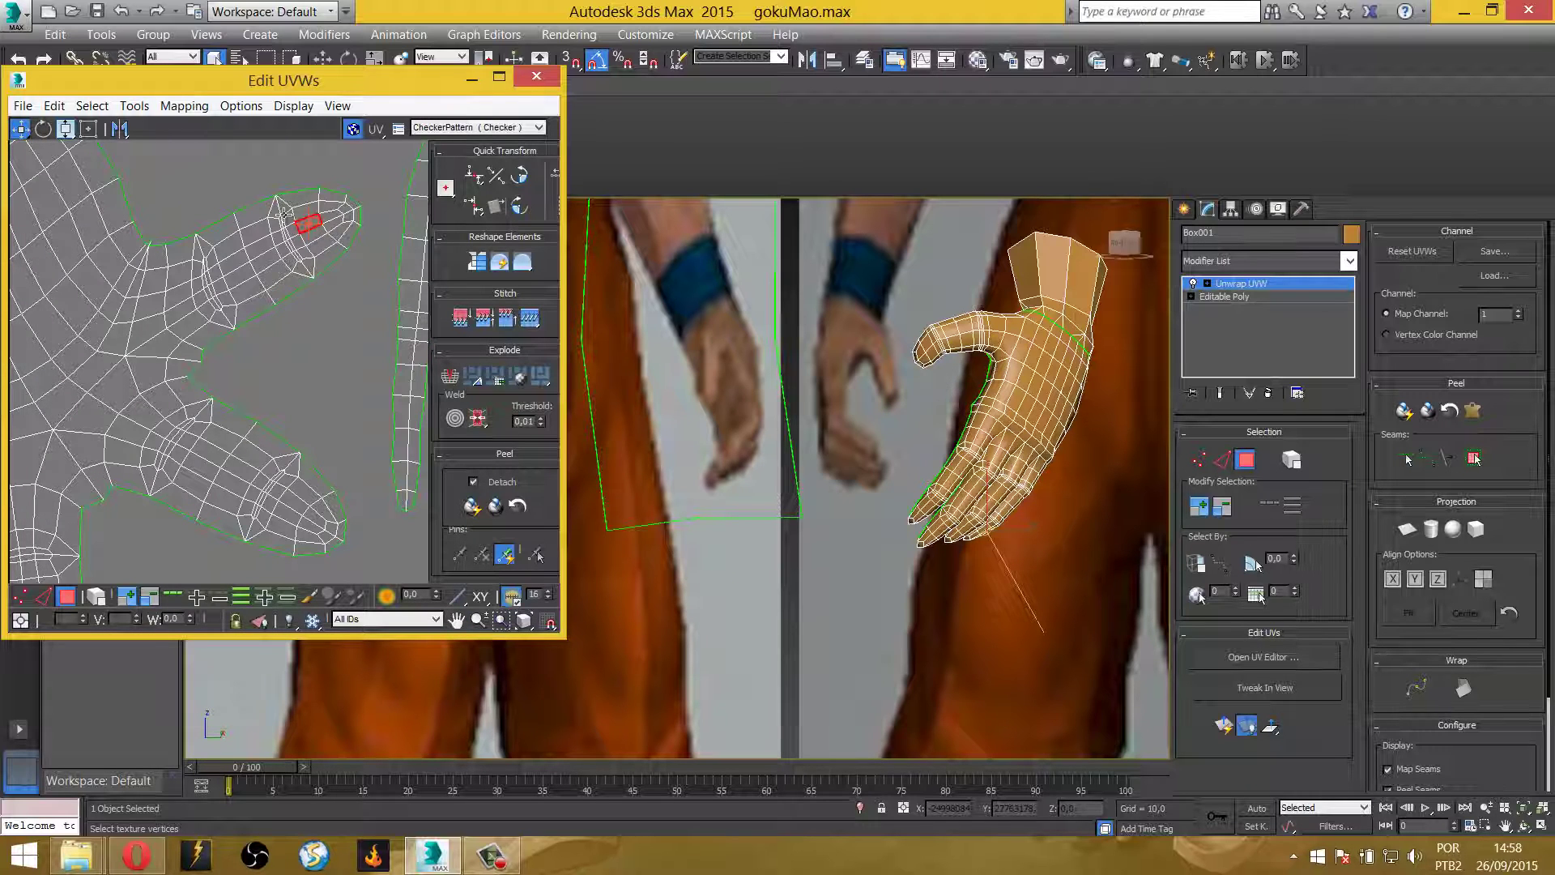
Select faces on the finger and thumb islands to locate them on the model
click(313, 525)
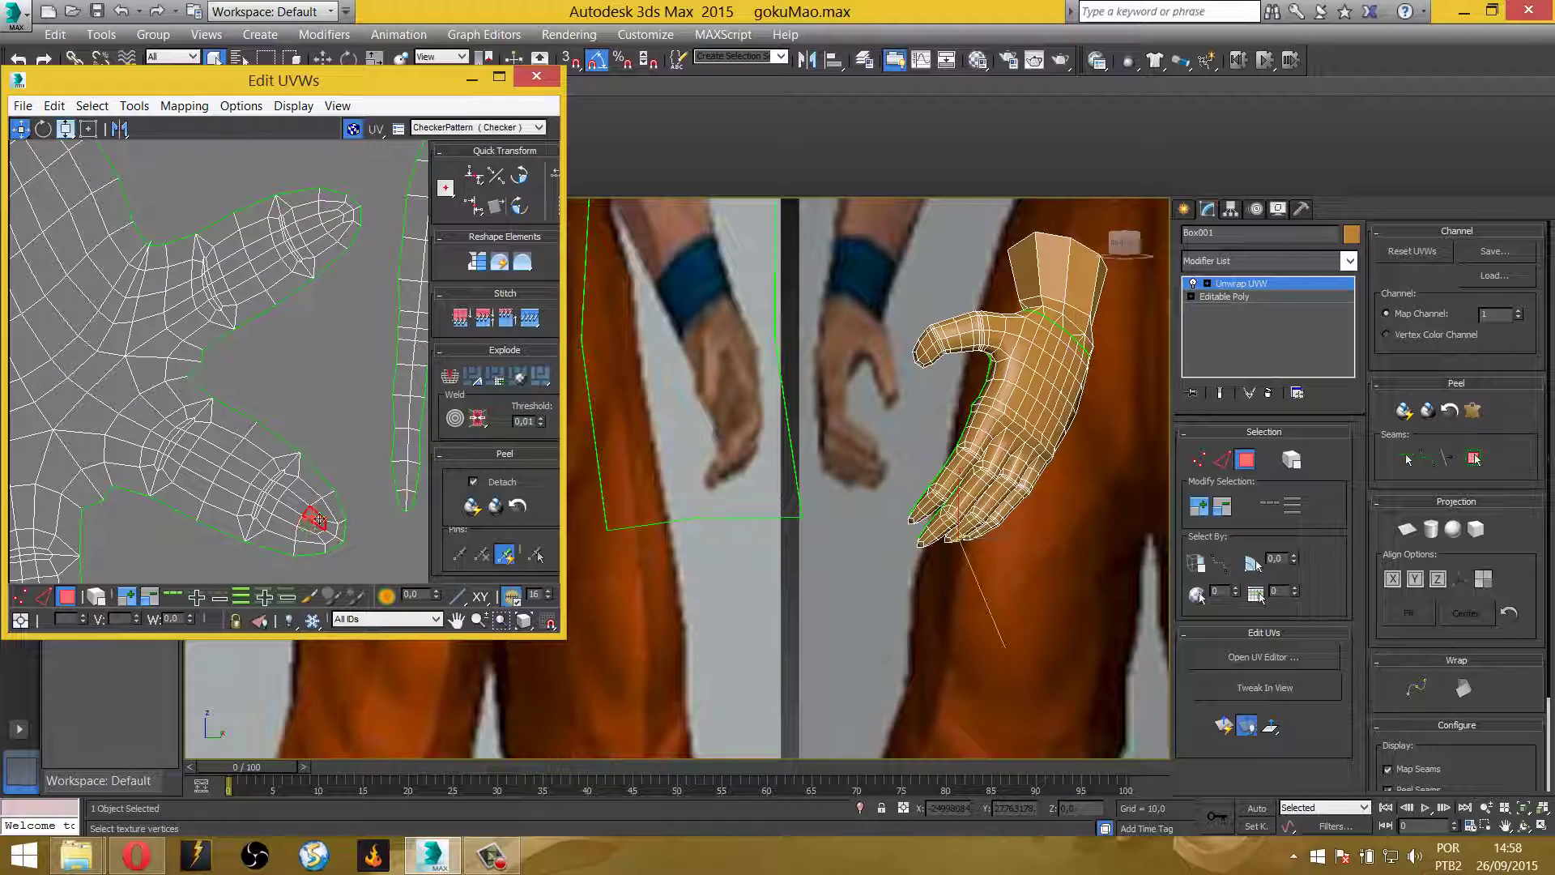
scroll(962, 518, up, 4)
scroll(962, 543, up, 3)
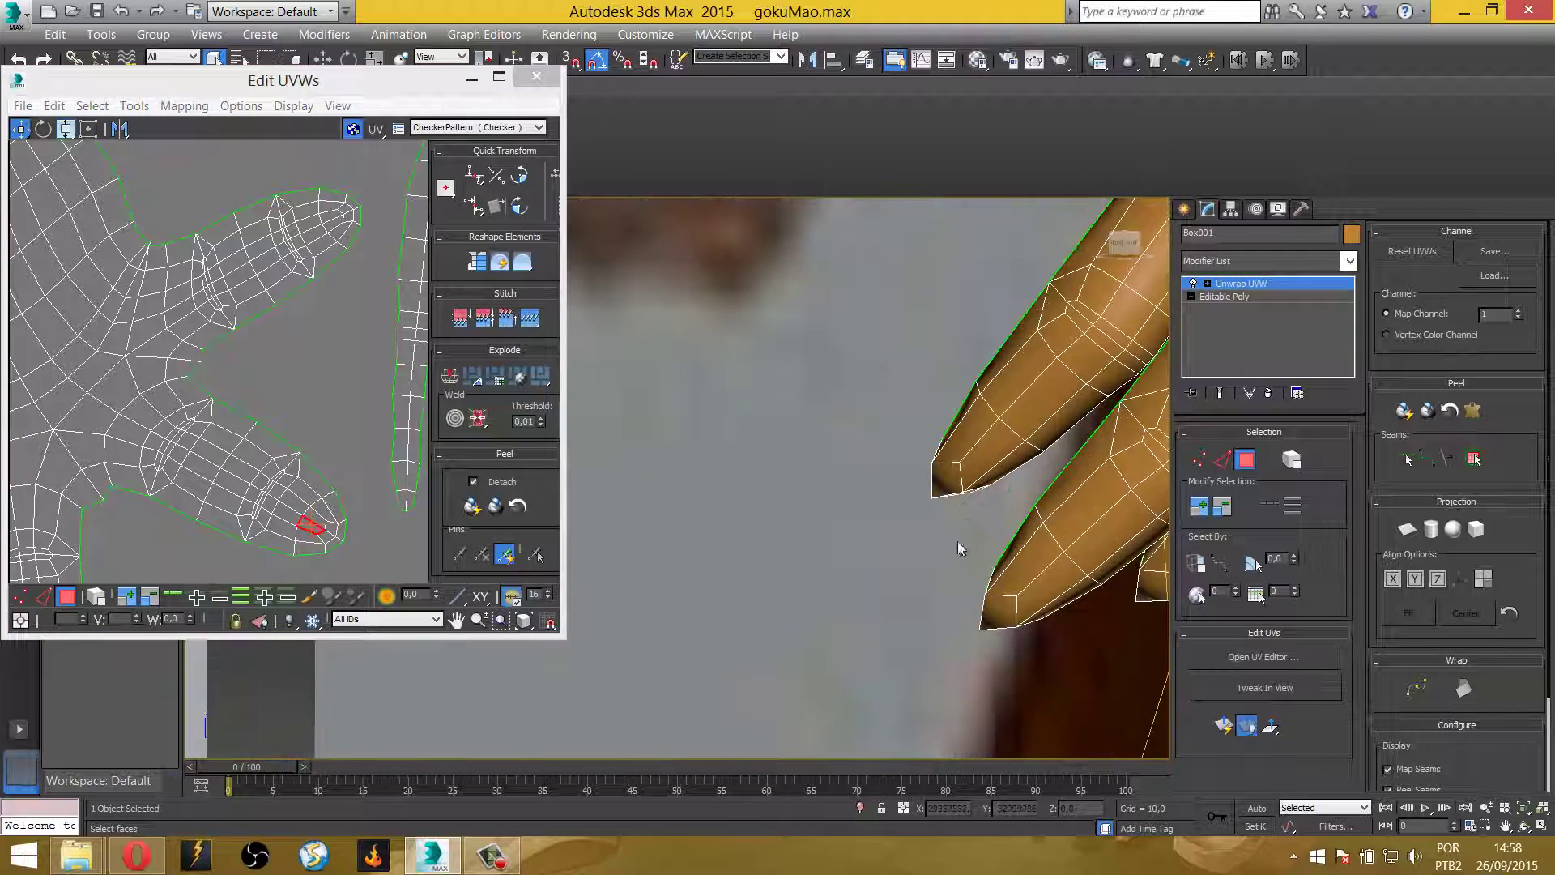
scroll(101, 532, down, 2)
scroll(206, 480, up, 3)
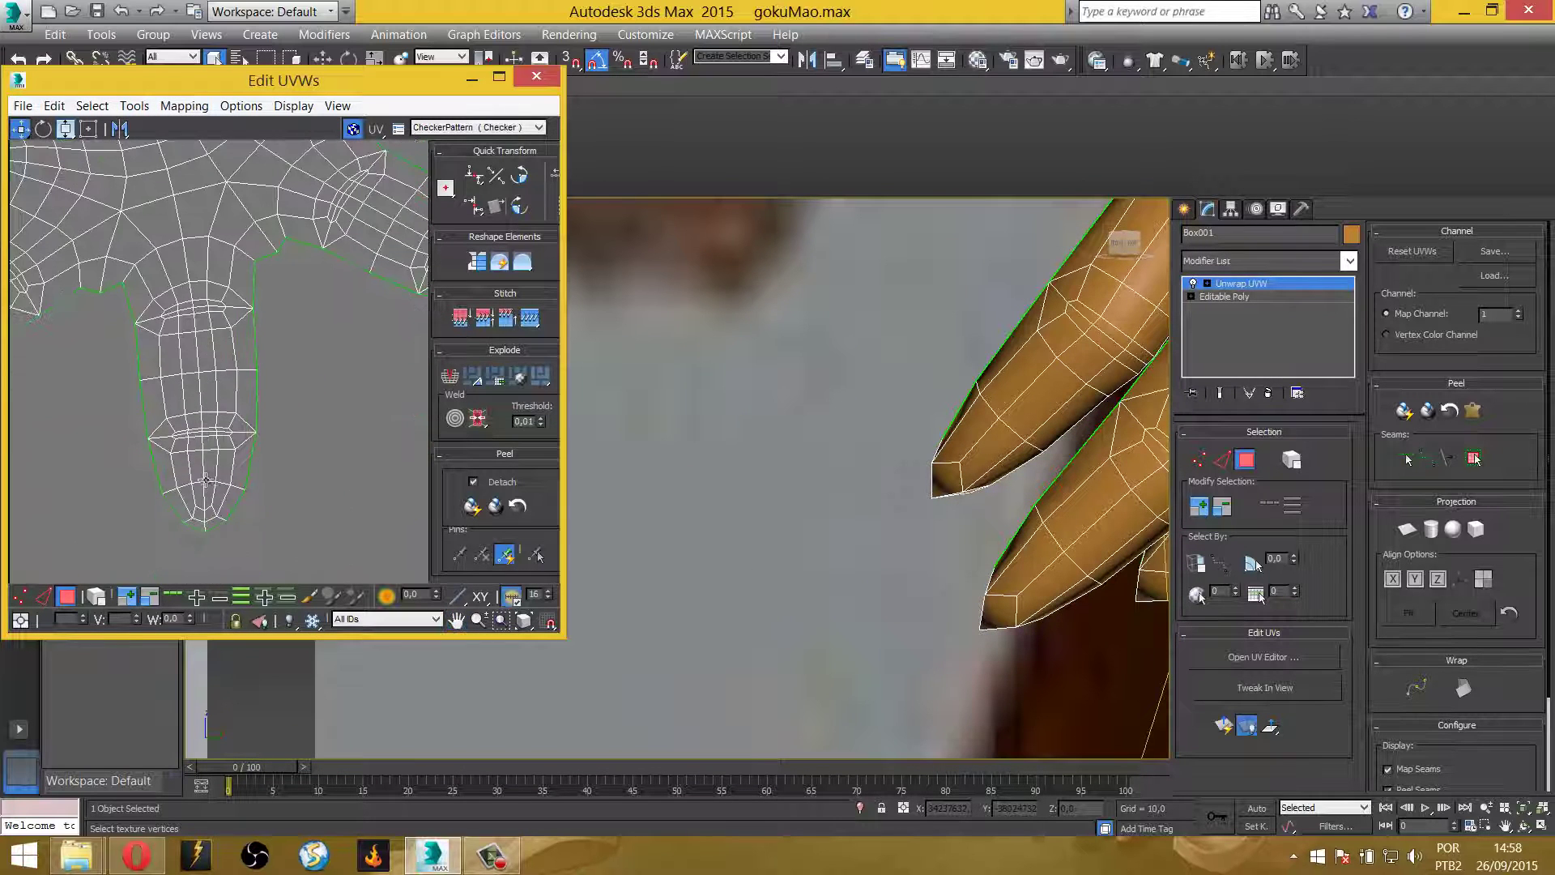
click(209, 495)
click(213, 456)
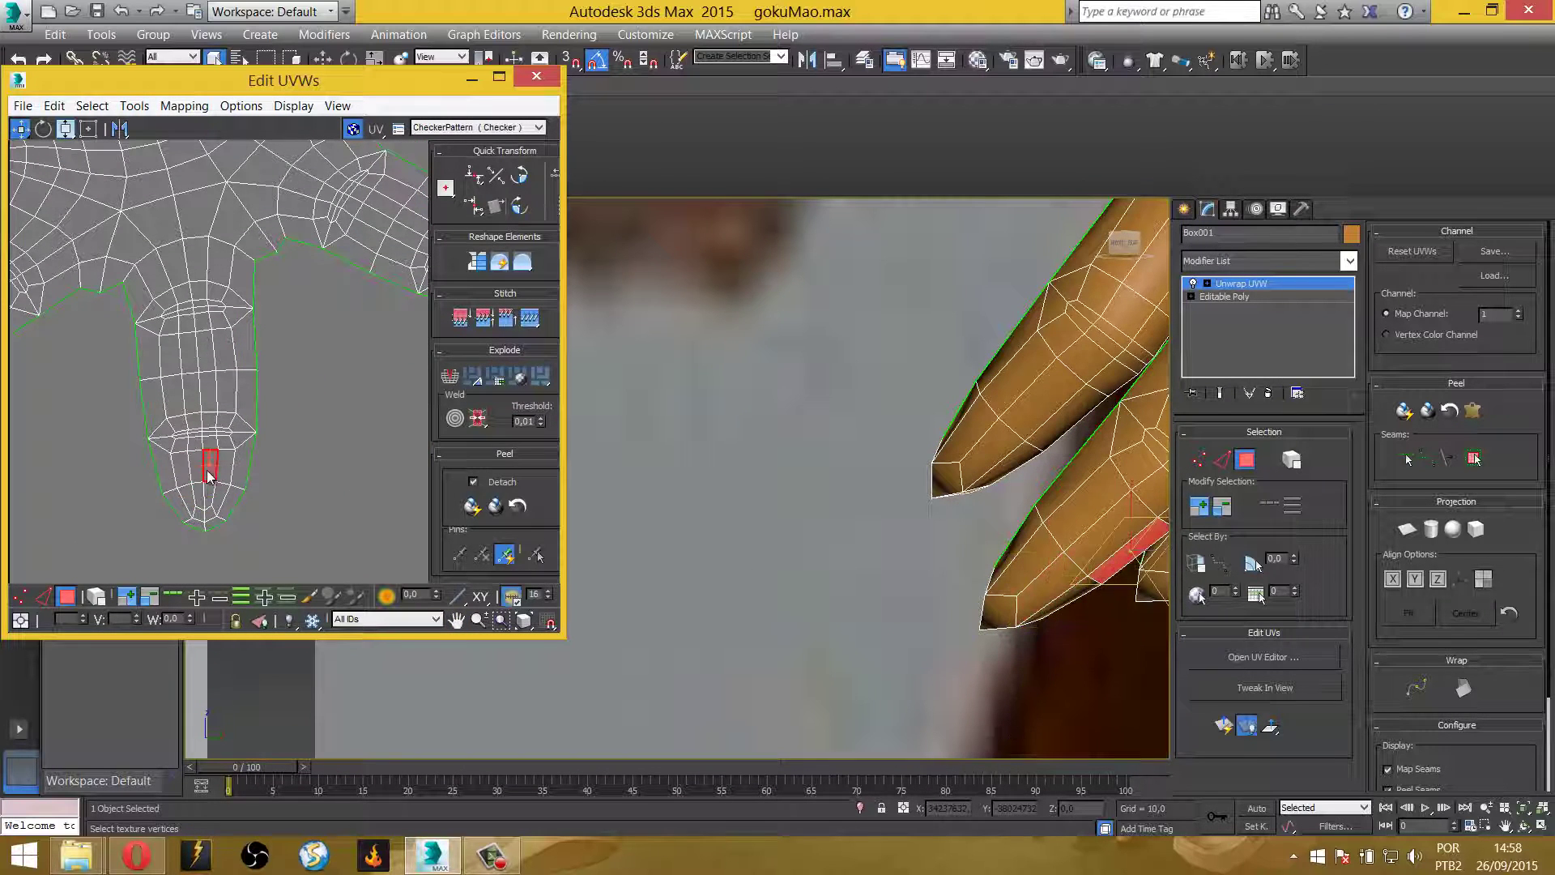
click(207, 495)
scroll(207, 495, down, 1)
scroll(207, 495, down, 2)
scroll(115, 322, up, 2)
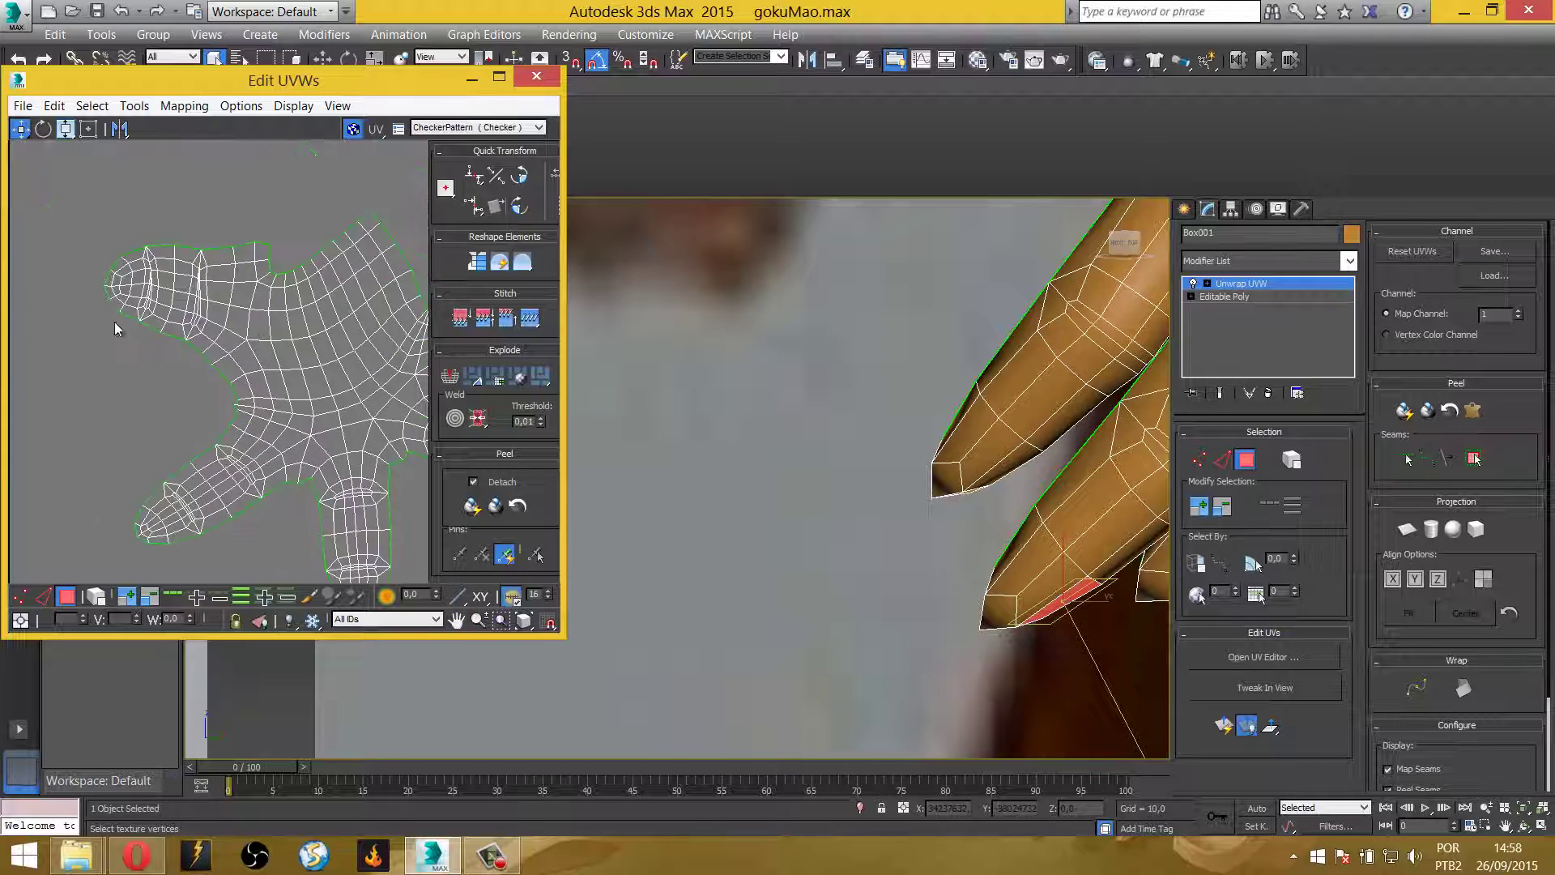
scroll(144, 424, up, 2)
scroll(144, 425, up, 2)
click(252, 294)
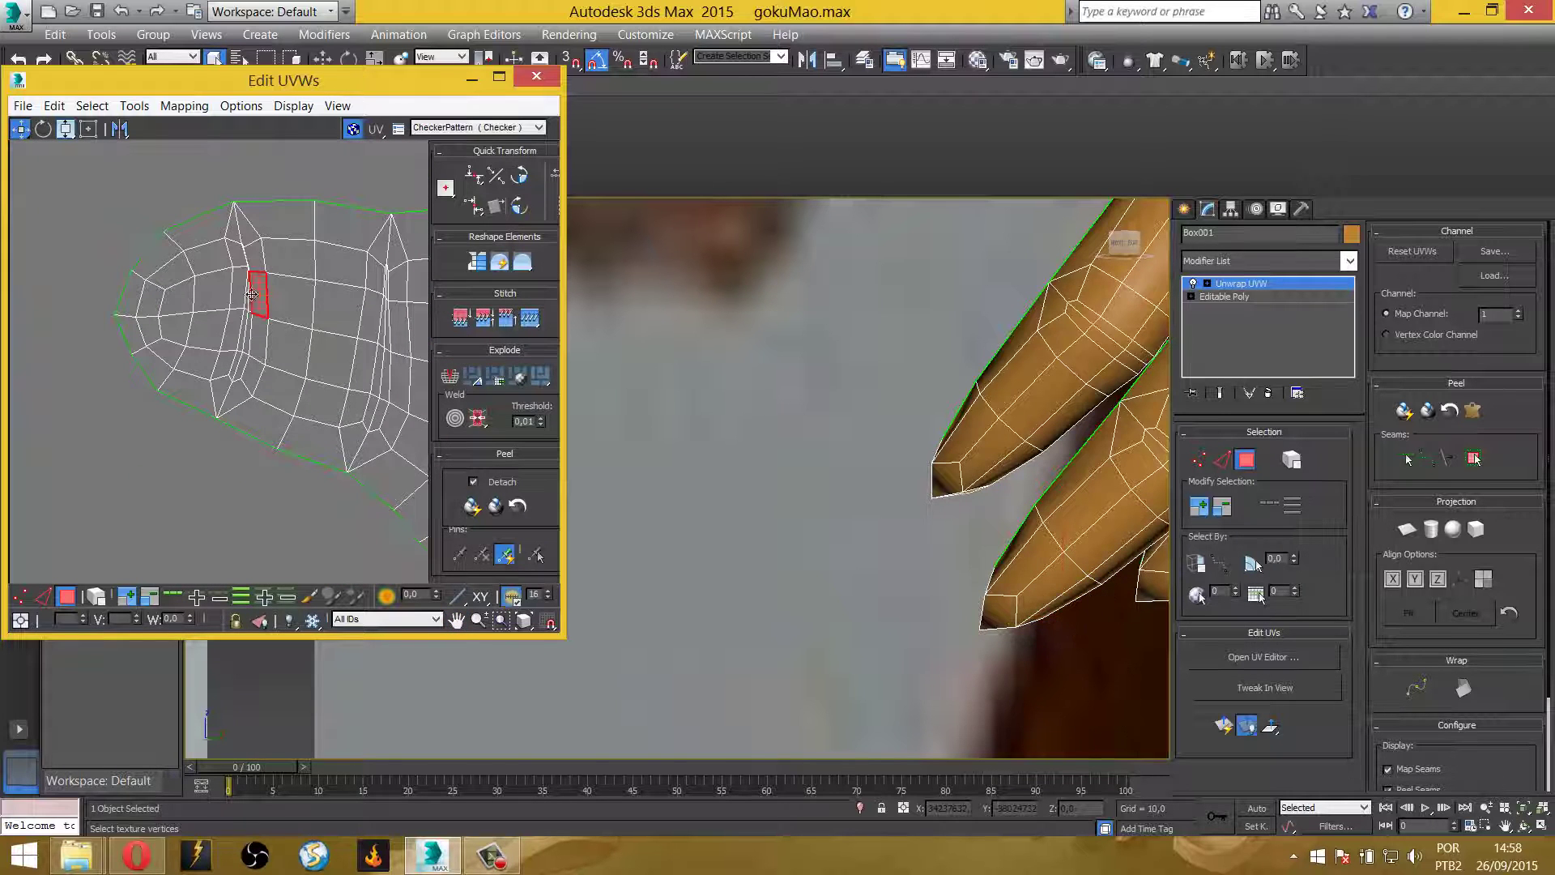
scroll(237, 302, up, 1)
scroll(203, 364, up, 1)
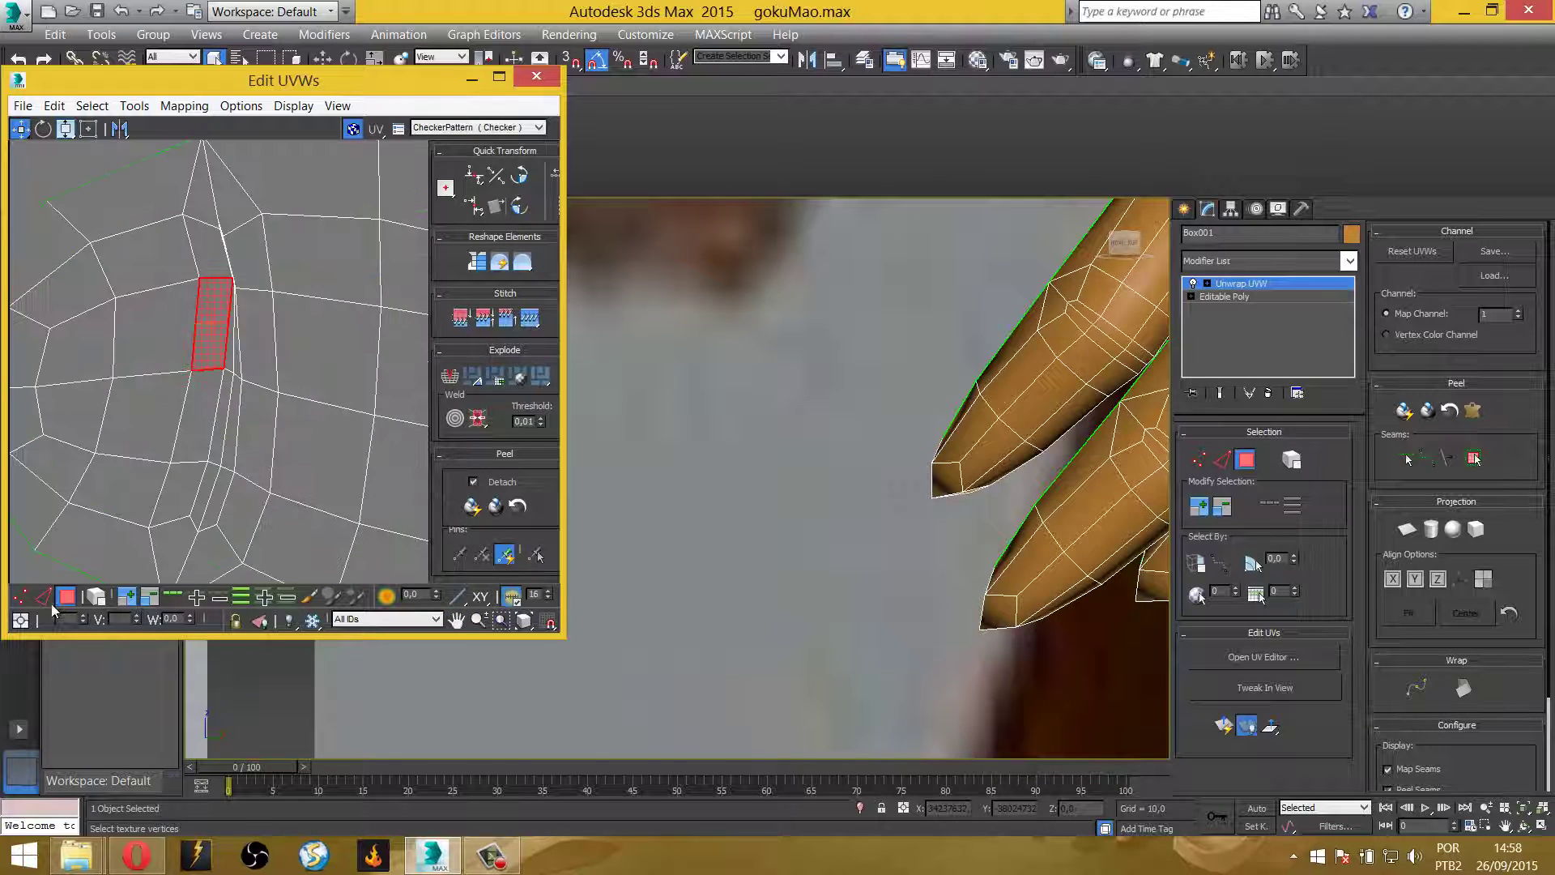
Switch to Vertex mode and nudge a thumb seam vertex slightly up-left
click(20, 596)
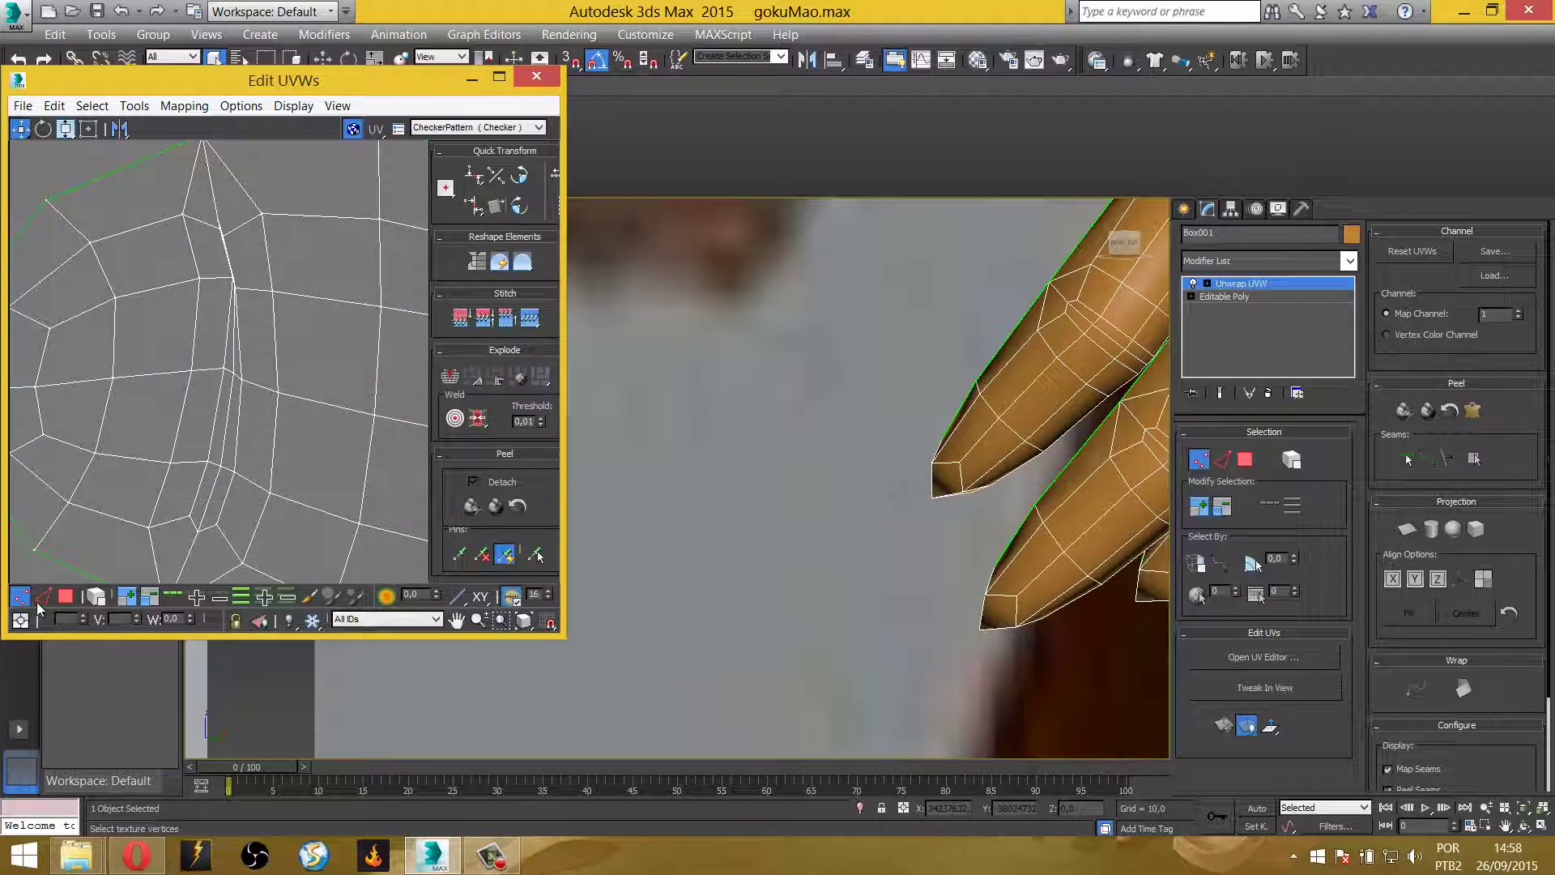
click(65, 596)
click(212, 324)
click(142, 418)
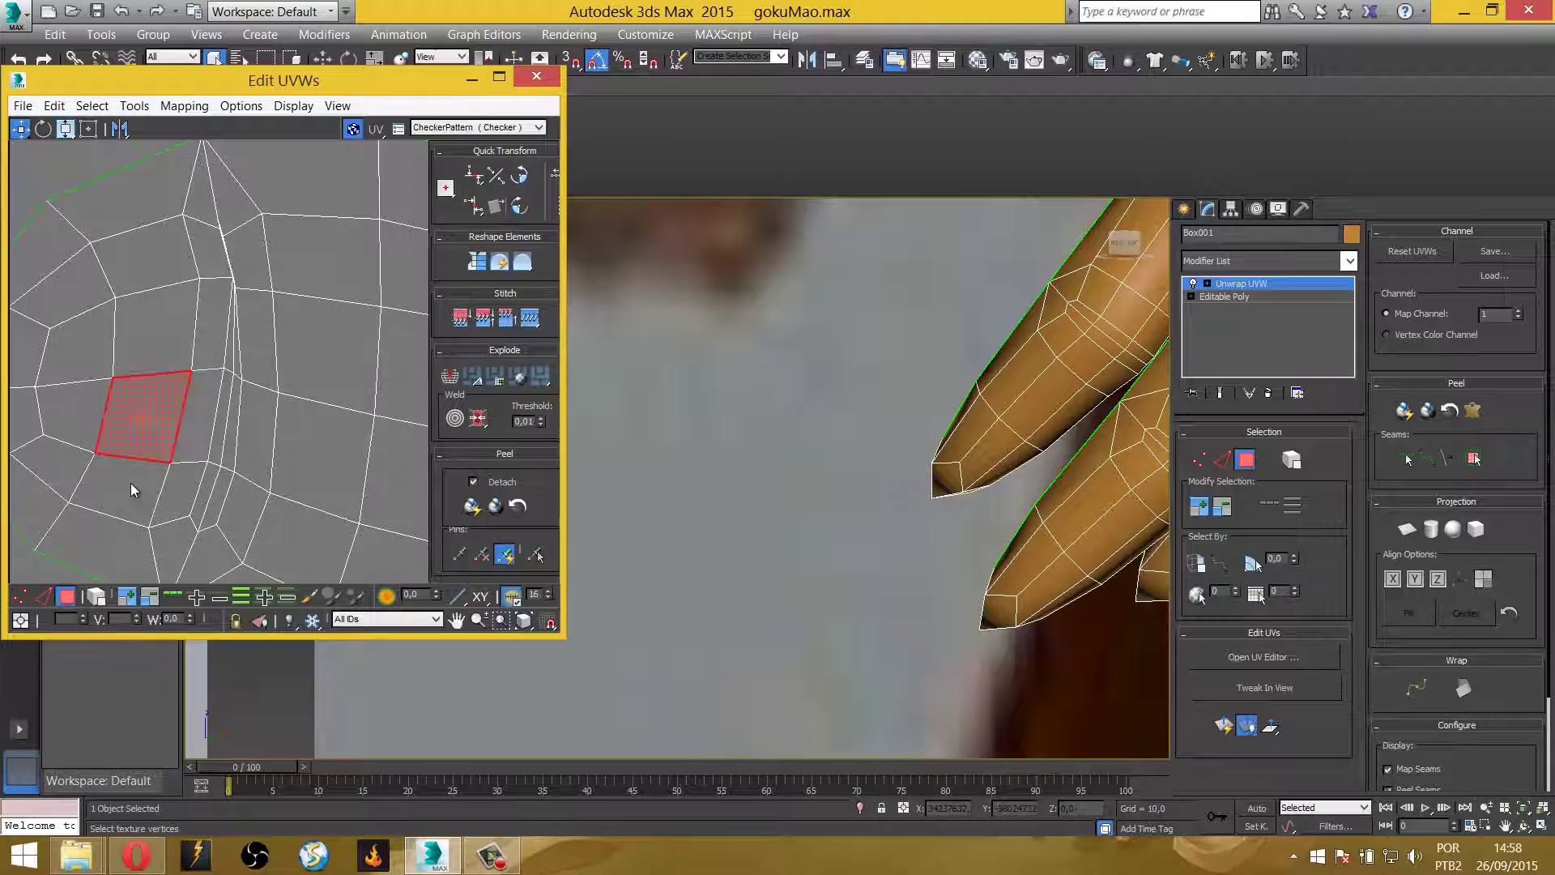
click(29, 596)
click(236, 288)
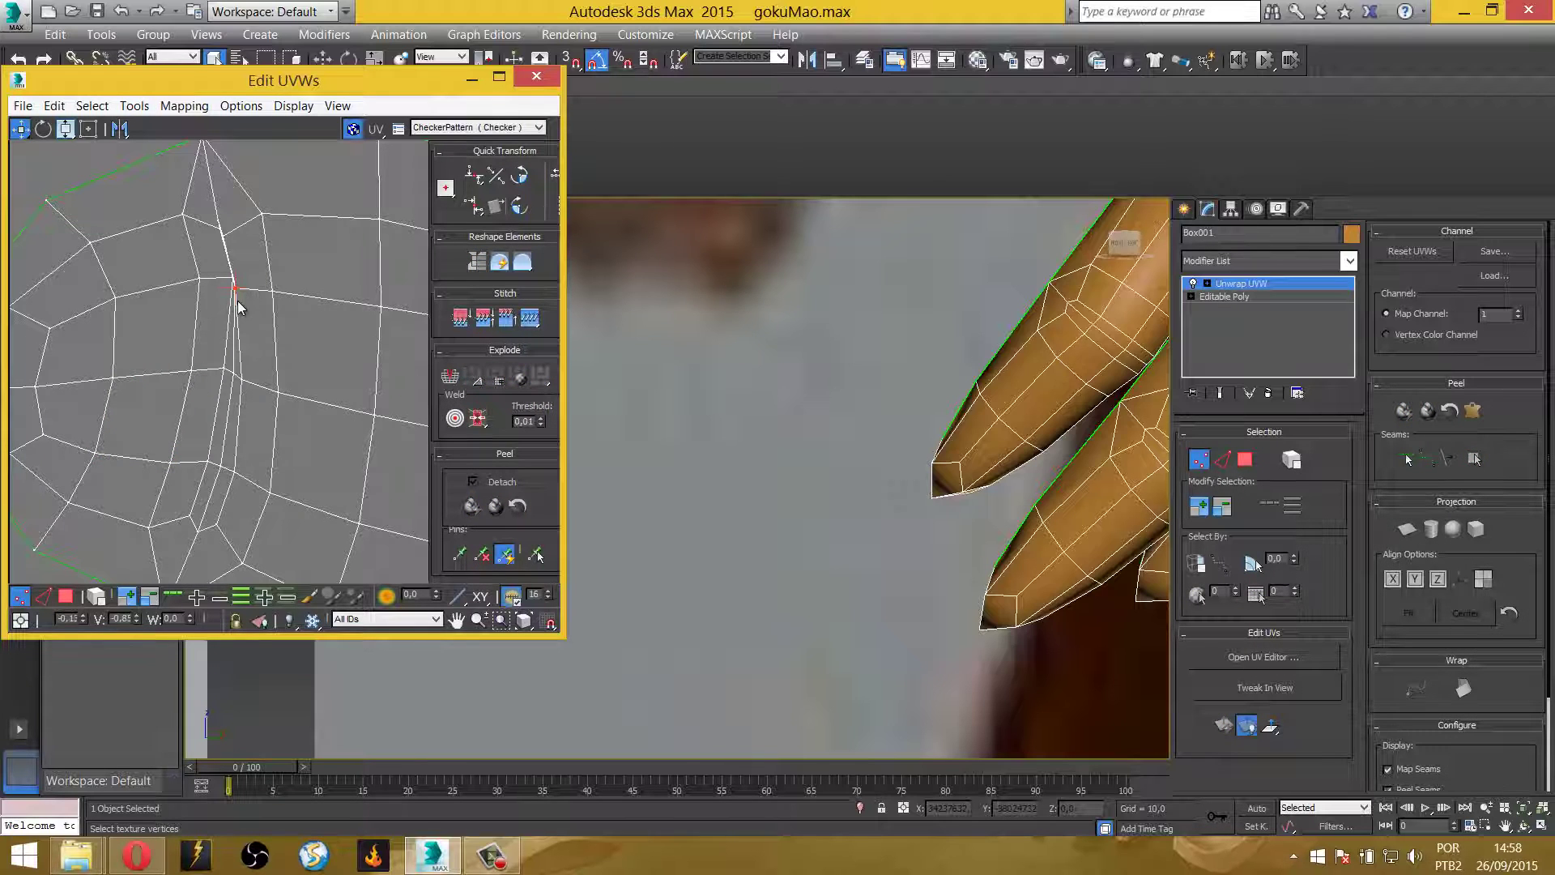
drag(236, 288, 215, 285)
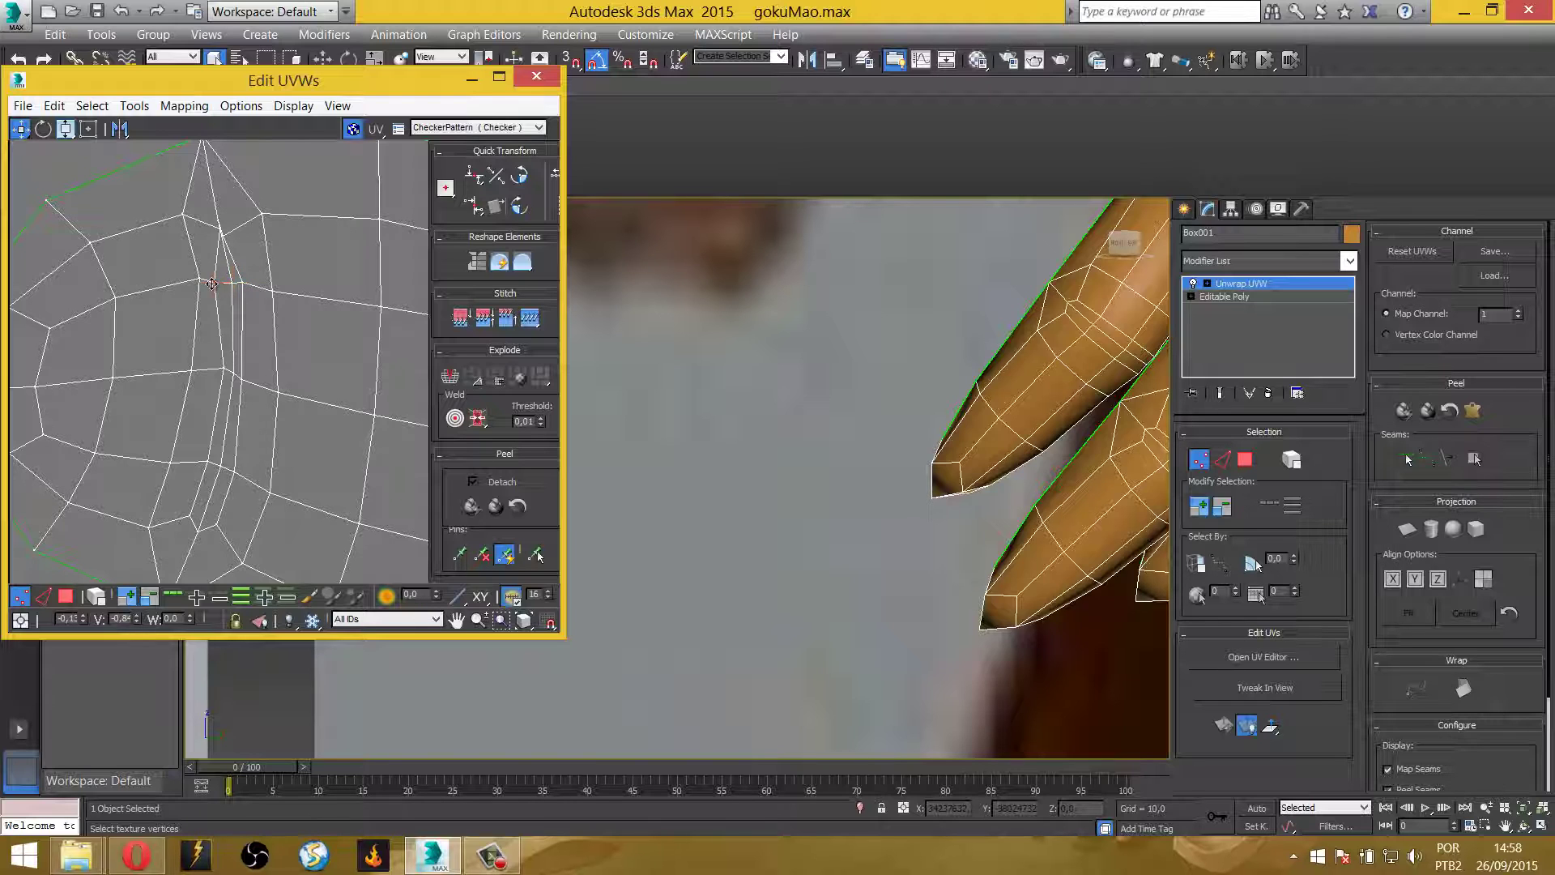
Nudge two more finger seam vertices, one up-right and one to the right
middle_drag(388, 343, 279, 319)
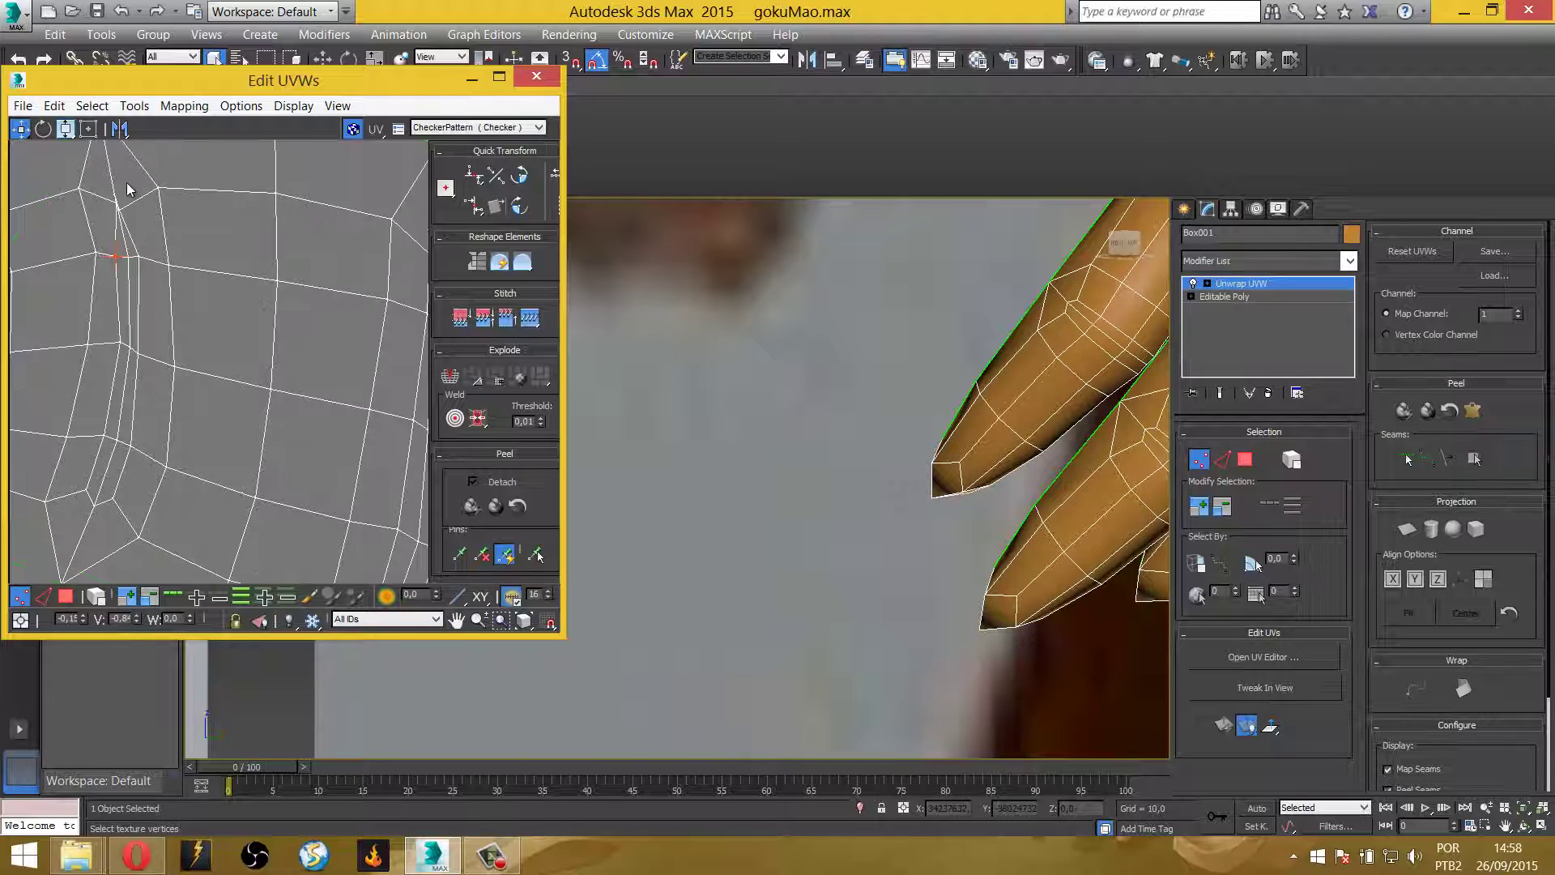
click(124, 203)
scroll(211, 247, down, 2)
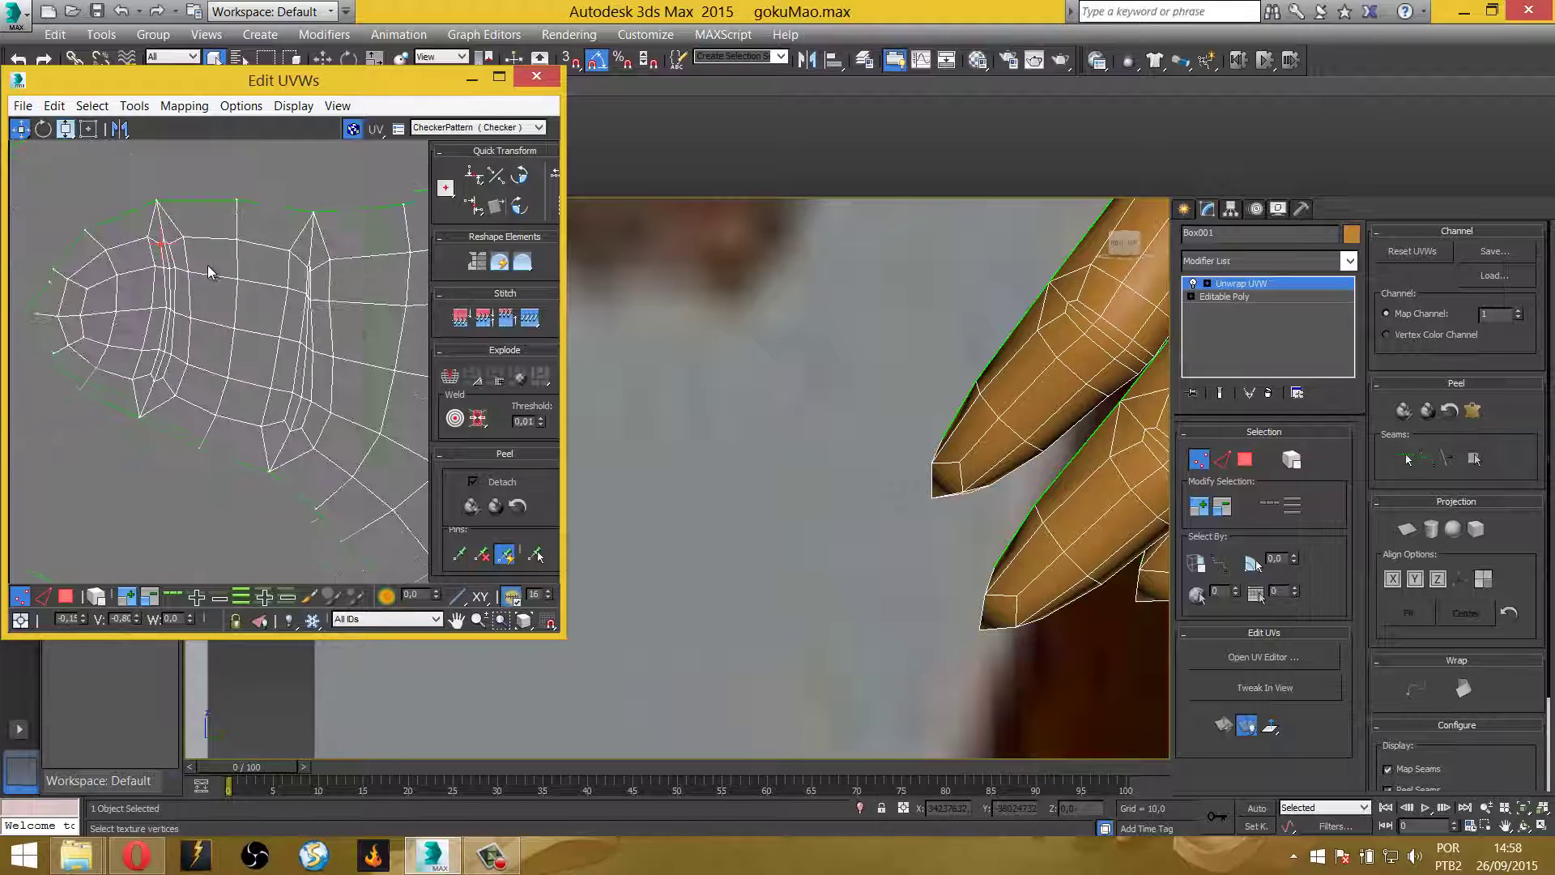
scroll(279, 349, down, 2)
scroll(259, 295, up, 3)
scroll(242, 251, up, 2)
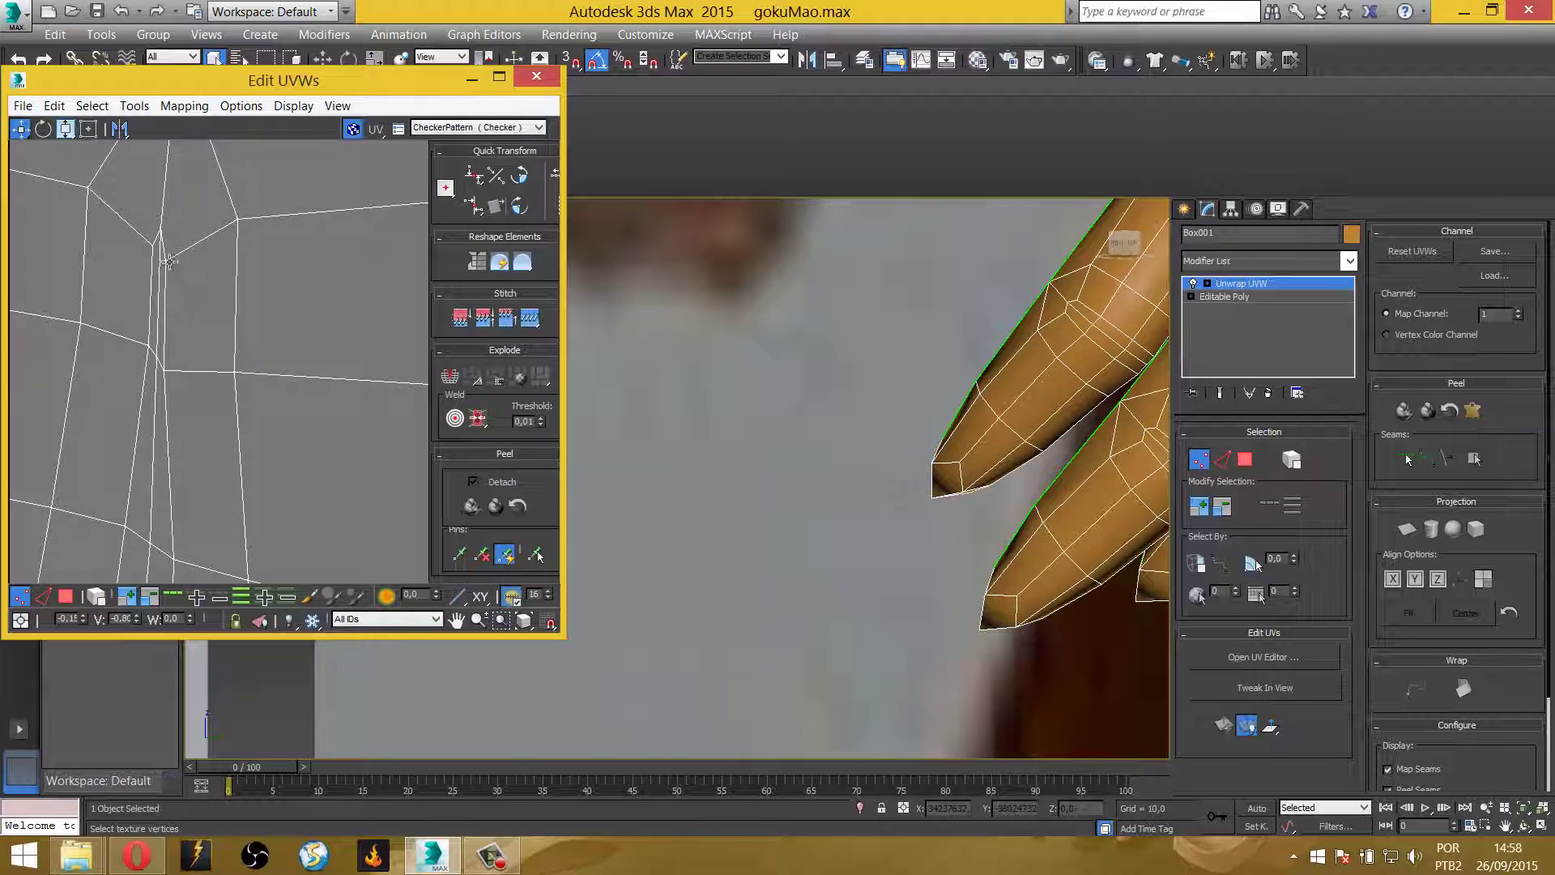
drag(180, 264, 186, 262)
mouse_move(164, 370)
mouse_down()
mouse_move(184, 366)
mouse_move(151, 350)
mouse_up()
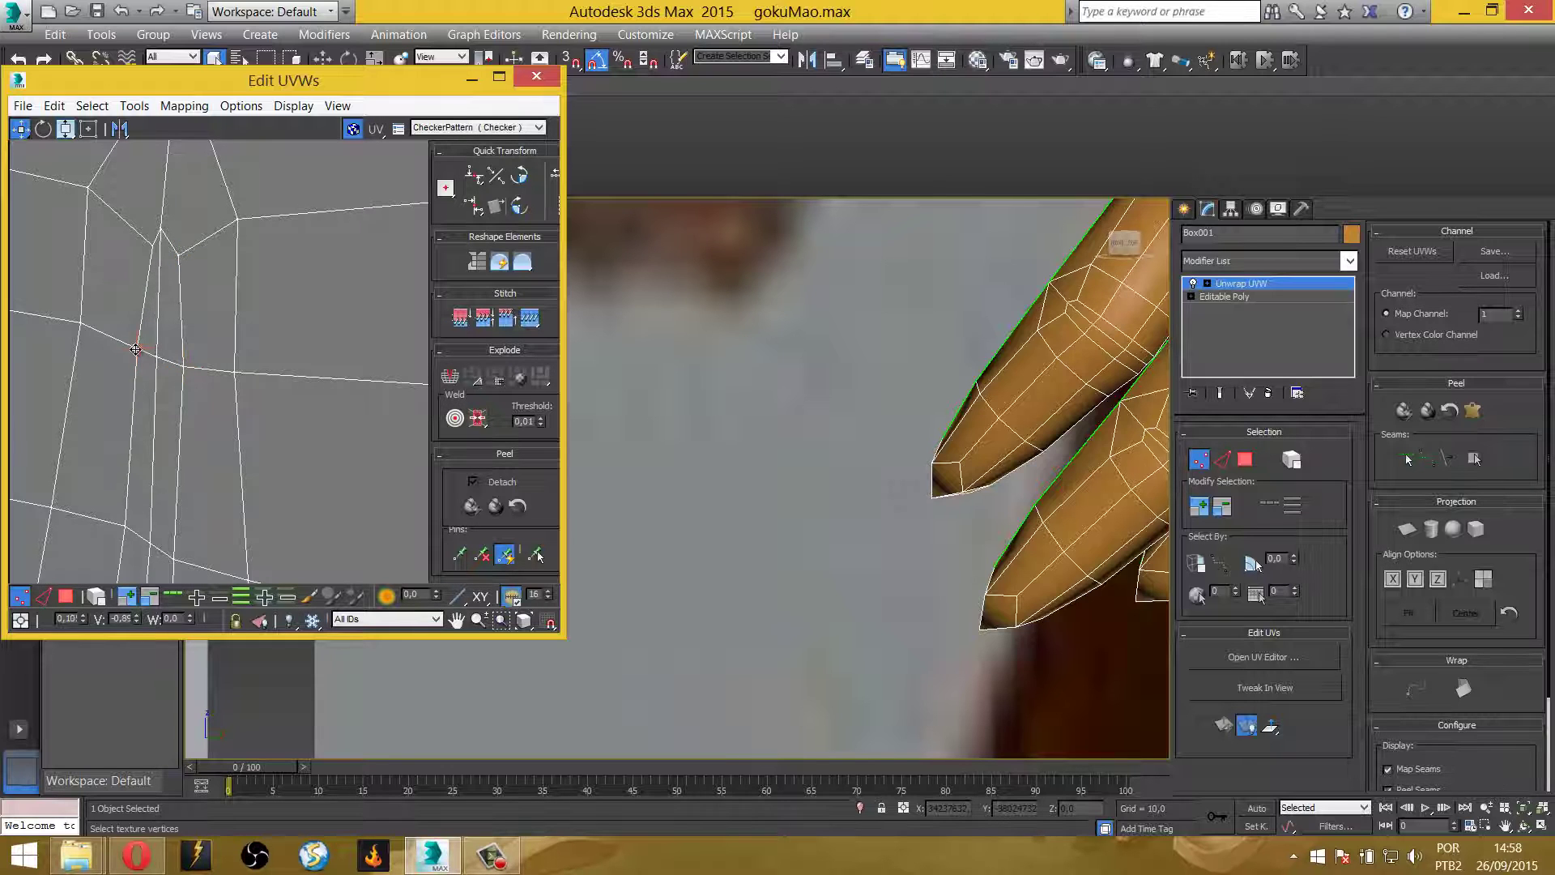
Shift further seam vertices up-right and left, then zoom out over the whole star-shaped layout
scroll(151, 351, down, 3)
scroll(174, 346, down, 3)
scroll(243, 343, up, 3)
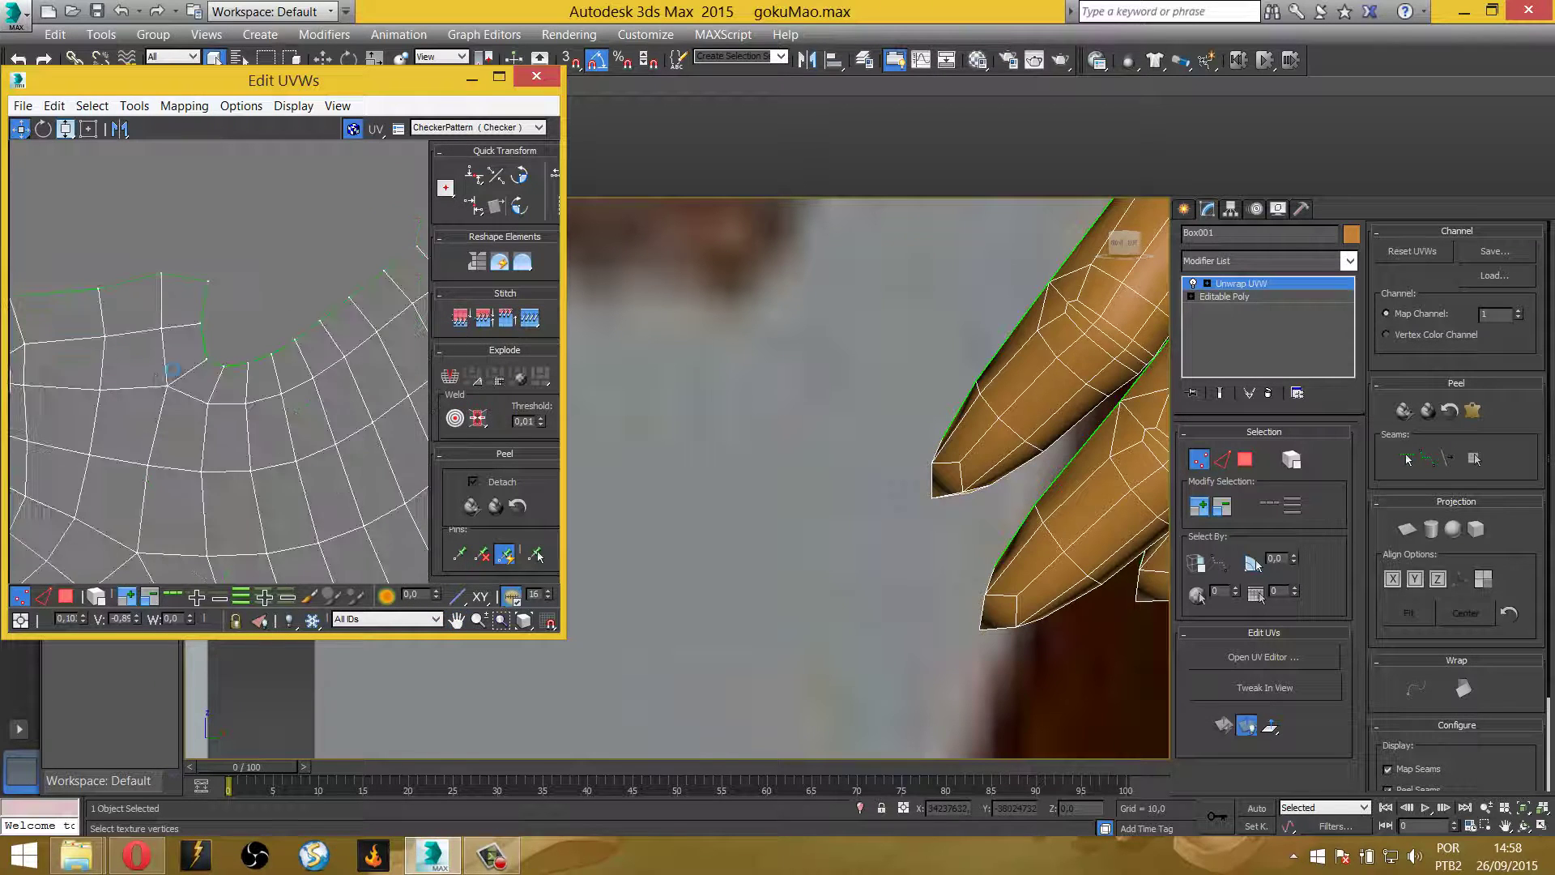
scroll(225, 357, up, 2)
click(209, 361)
drag(209, 359, 236, 347)
drag(208, 281, 202, 280)
drag(250, 361, 258, 354)
scroll(284, 358, down, 3)
scroll(260, 375, down, 3)
mouse_move(306, 451)
middle_down()
mouse_move(376, 400)
mouse_move(282, 385)
middle_up()
scroll(243, 421, down, 2)
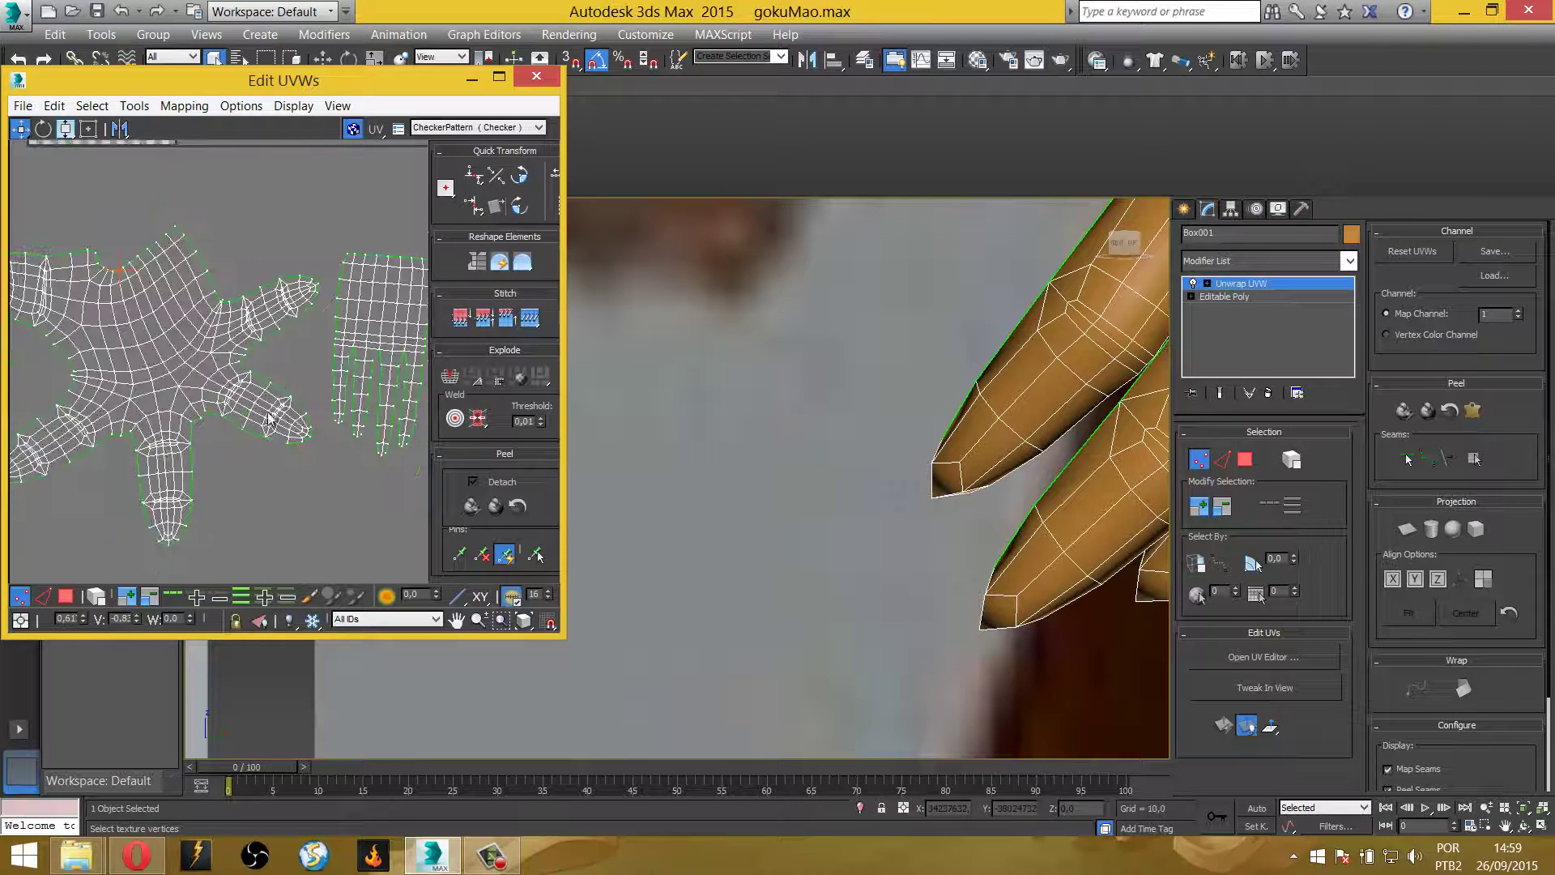
Exit vertex mode and convert the hand to Editable Poly, collapsing the Unwrap UVW modifier
scroll(142, 344, down, 2)
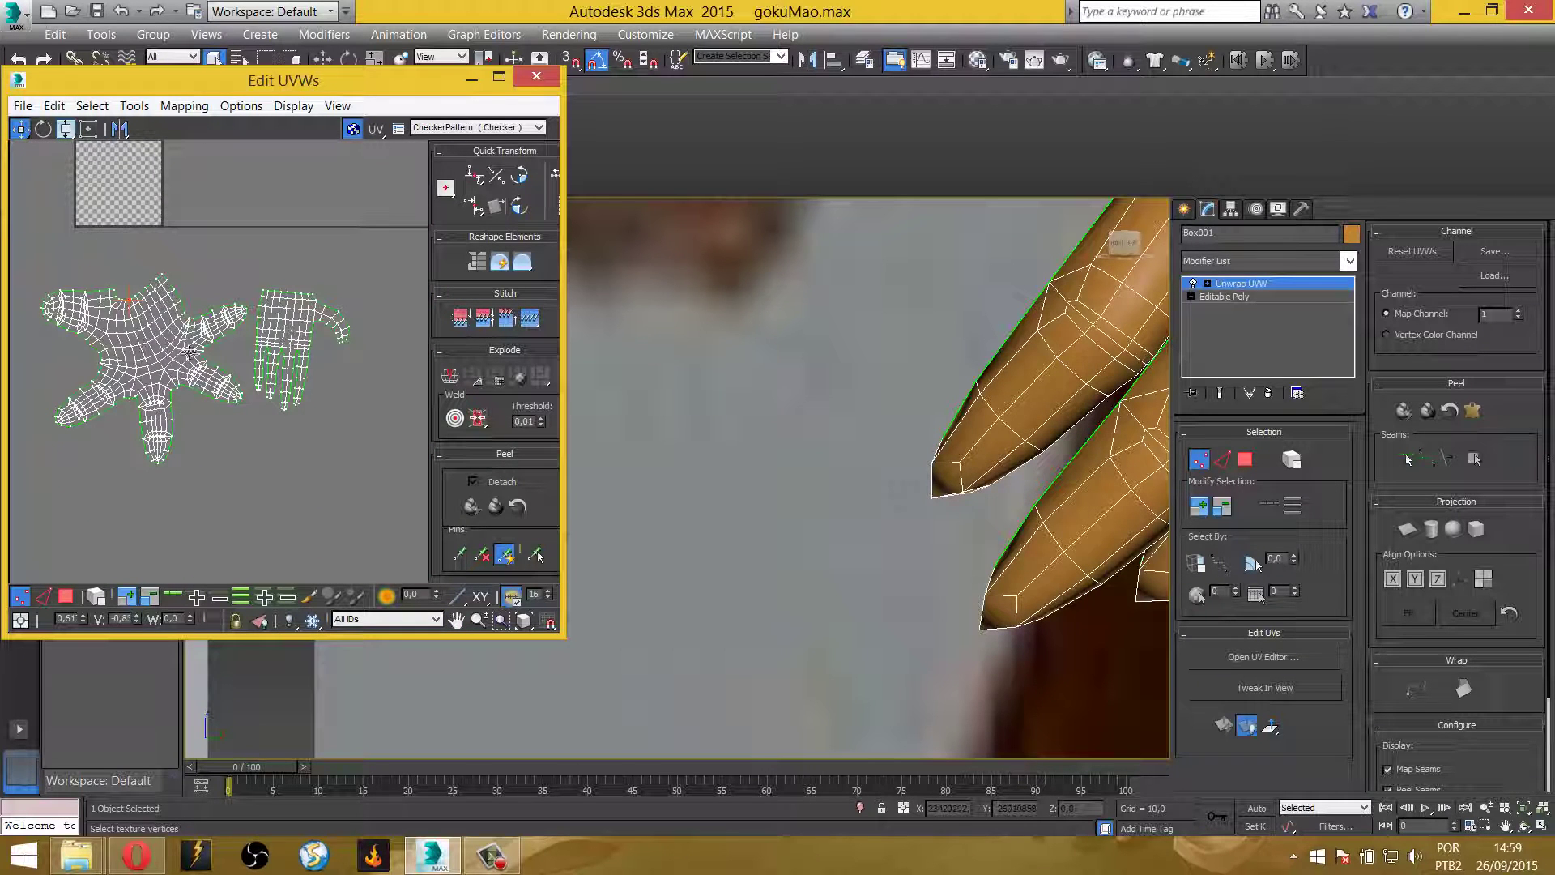
scroll(878, 458, down, 3)
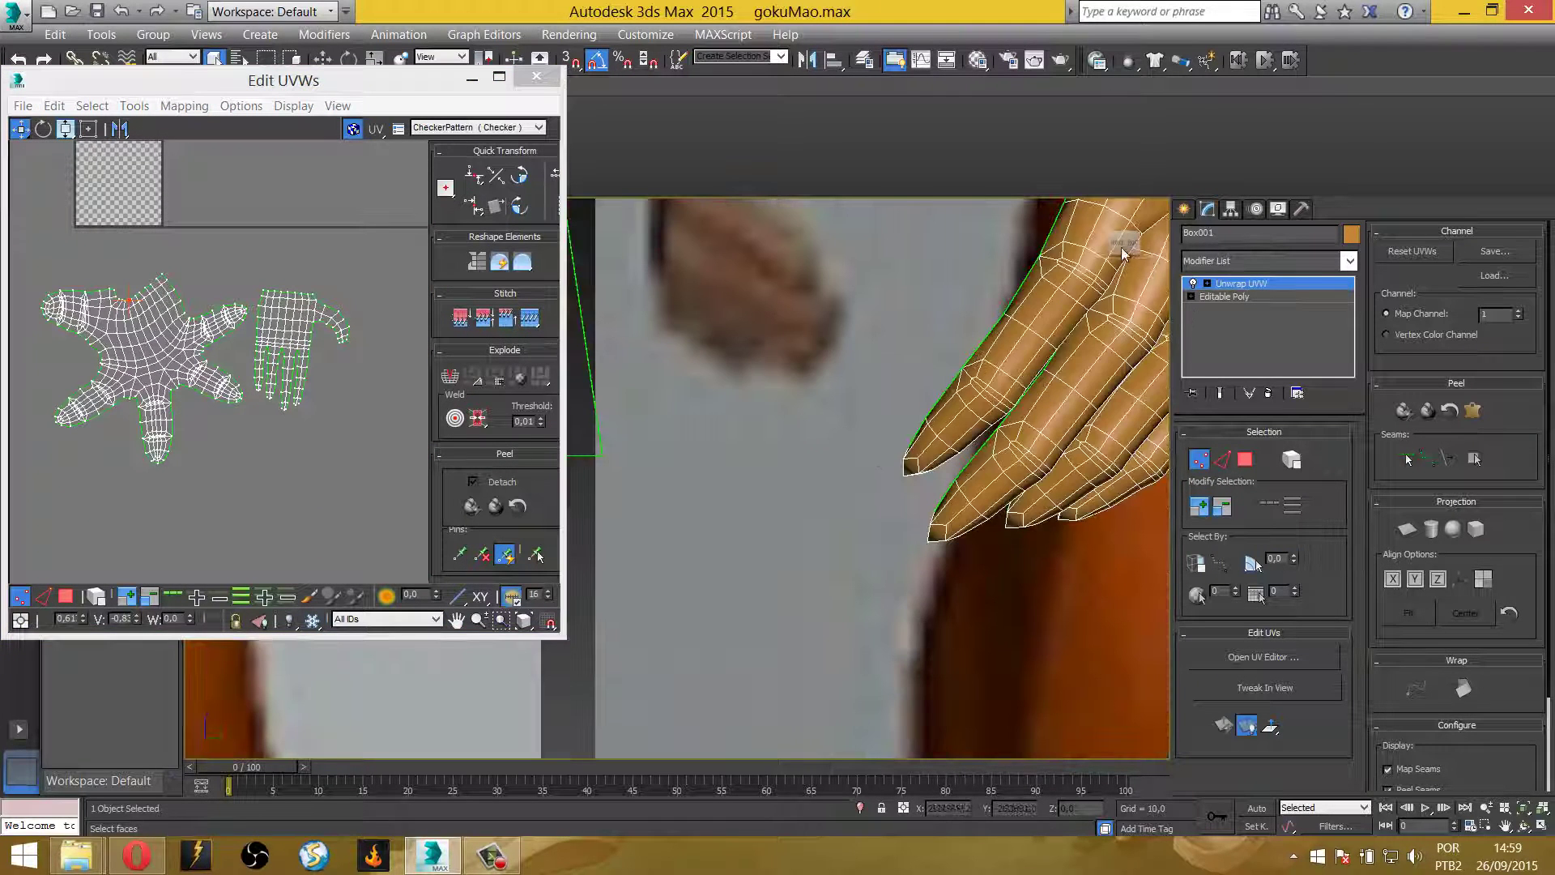
scroll(915, 365, down, 2)
scroll(911, 358, down, 2)
scroll(913, 364, down, 2)
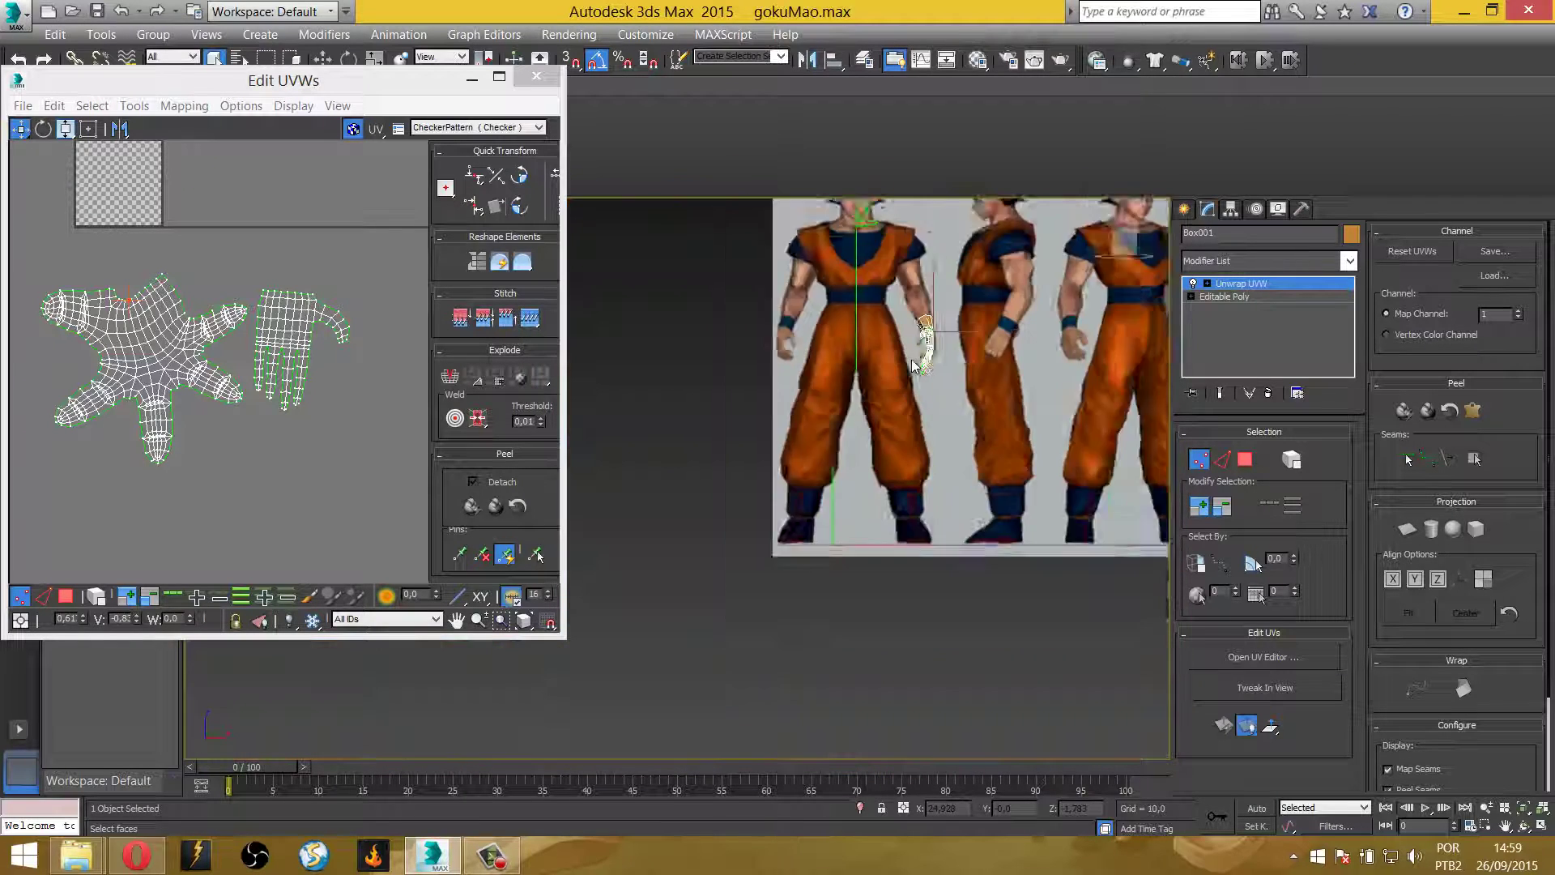
scroll(911, 358, up, 3)
scroll(912, 358, up, 2)
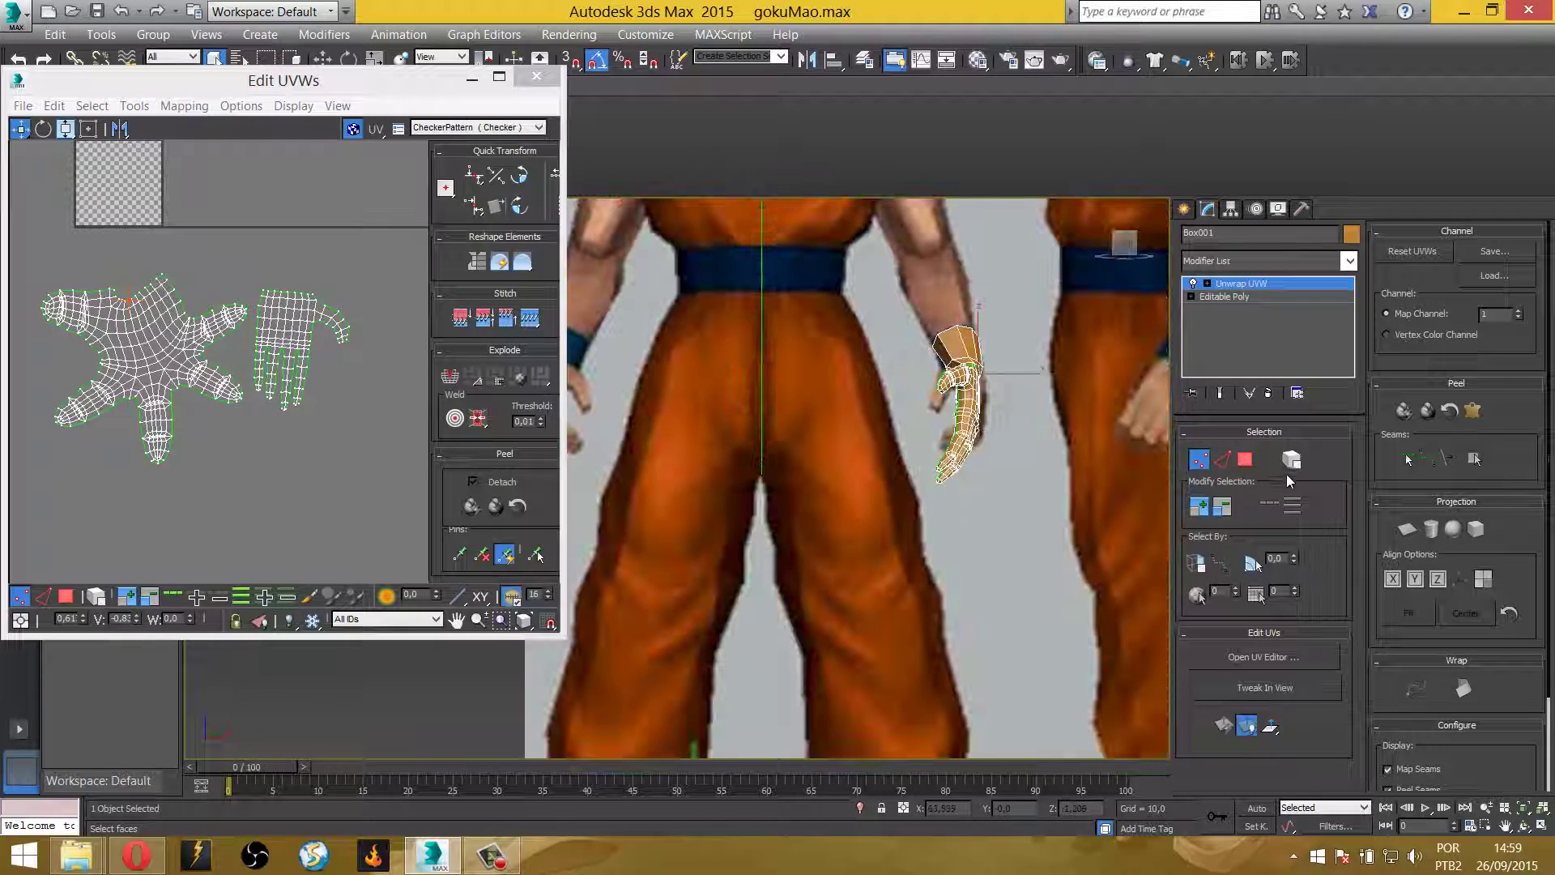
click(1196, 462)
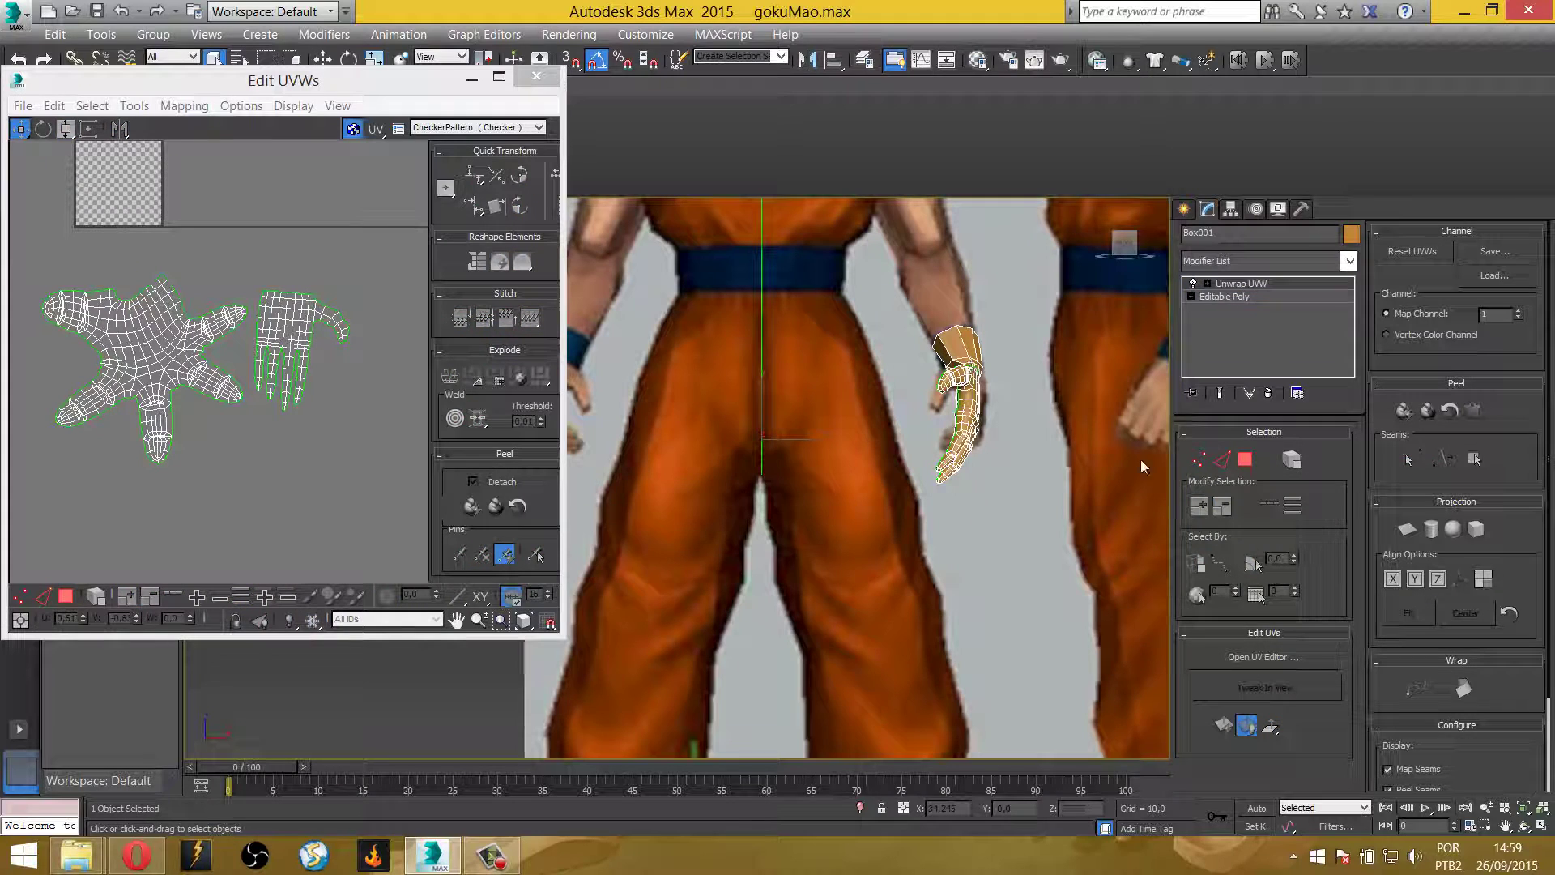
right_click(965, 350)
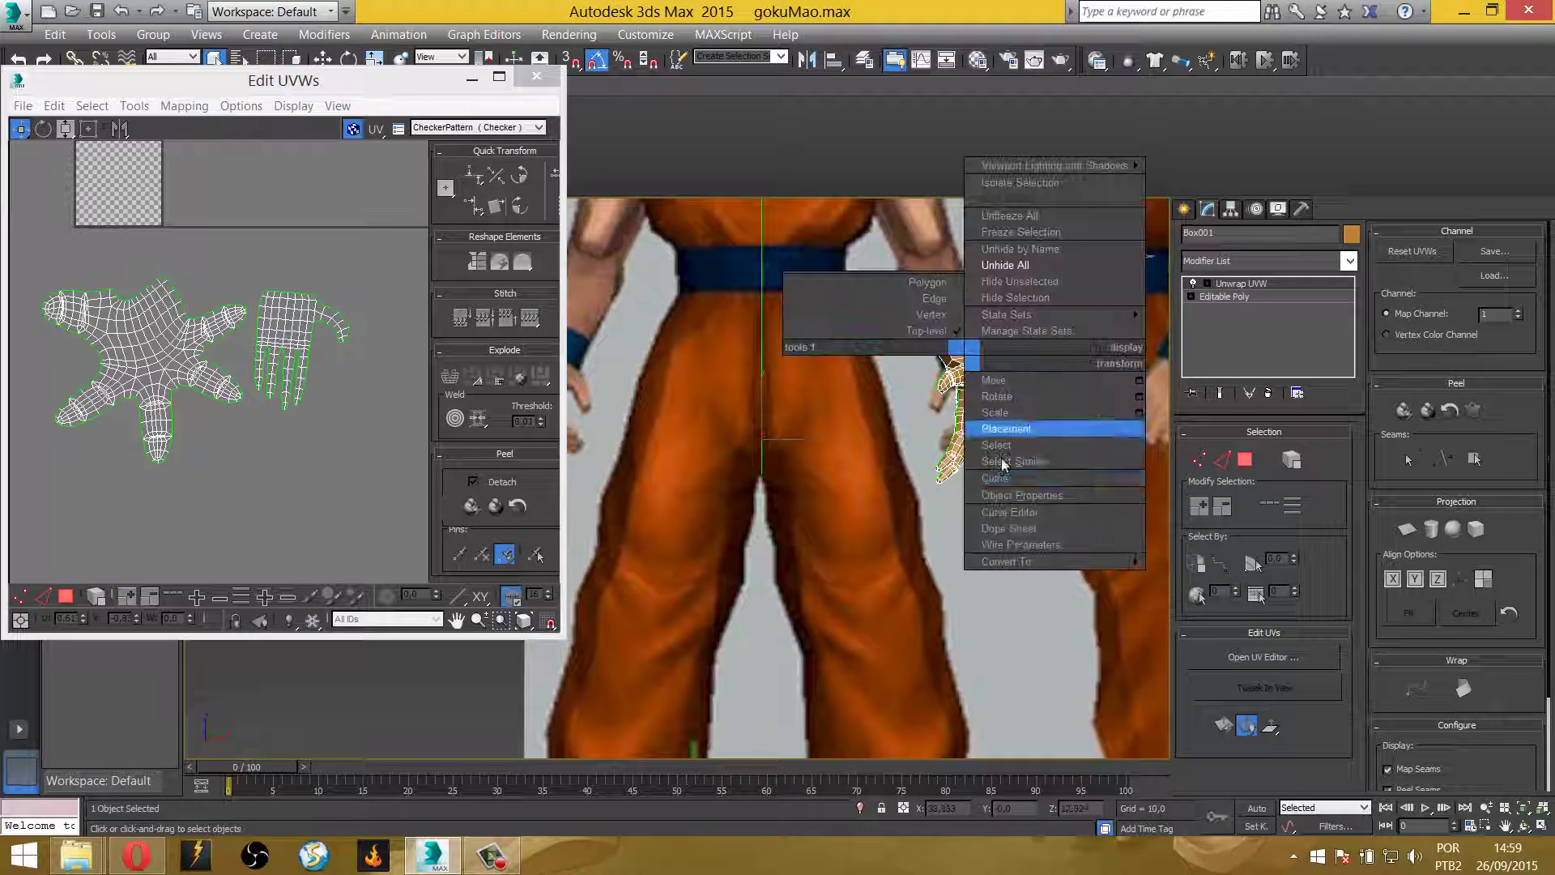
mouse_move(1009, 562)
click(1167, 578)
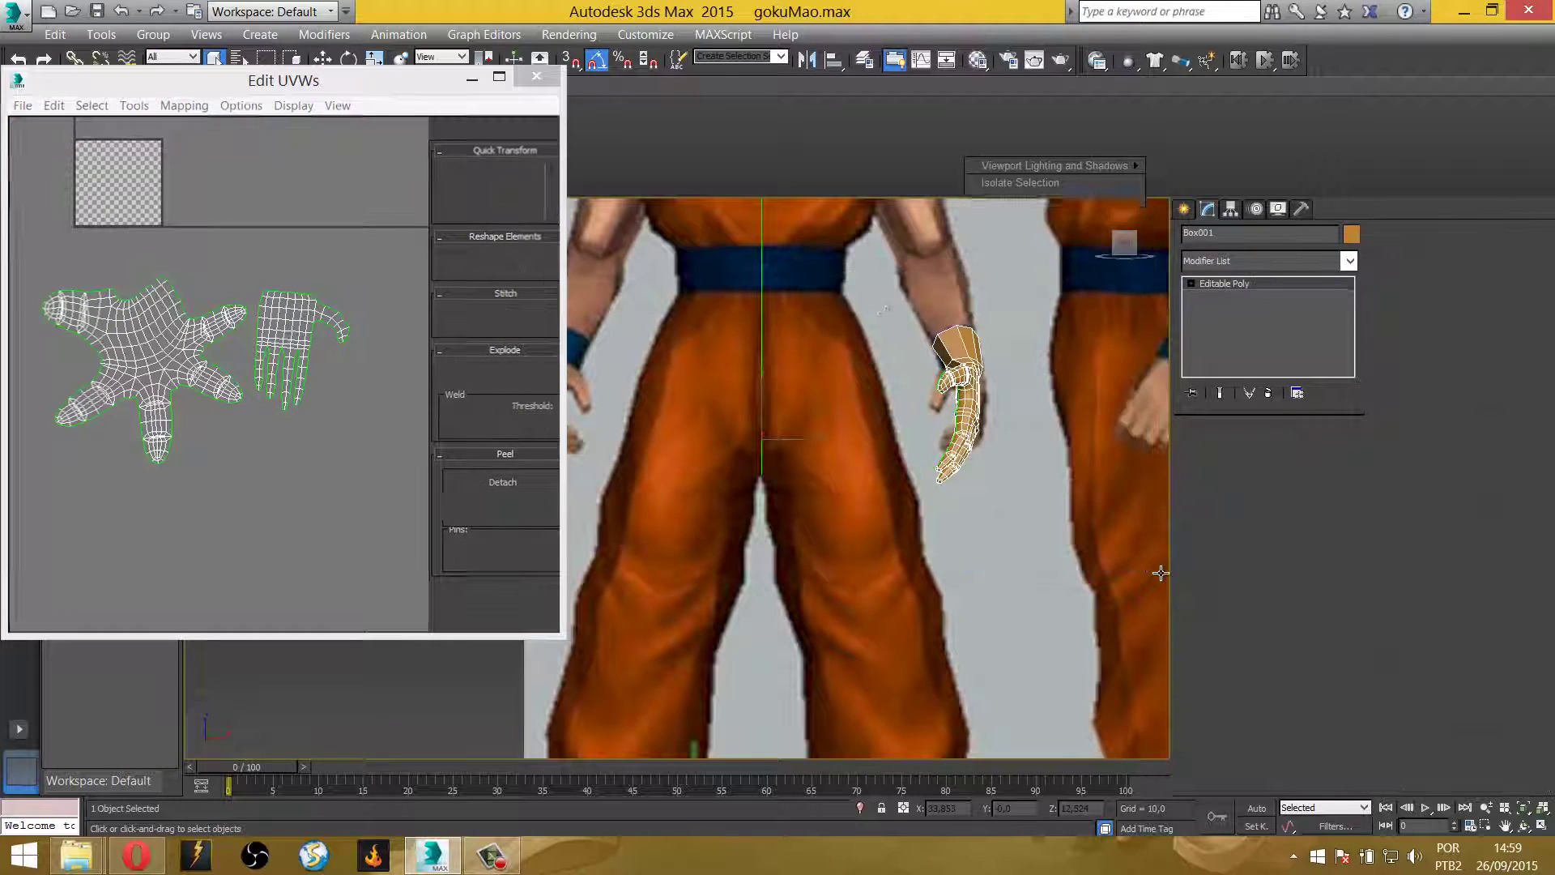
In Polygon mode, unhide all hidden polygons so the full body mesh shows again
click(1288, 453)
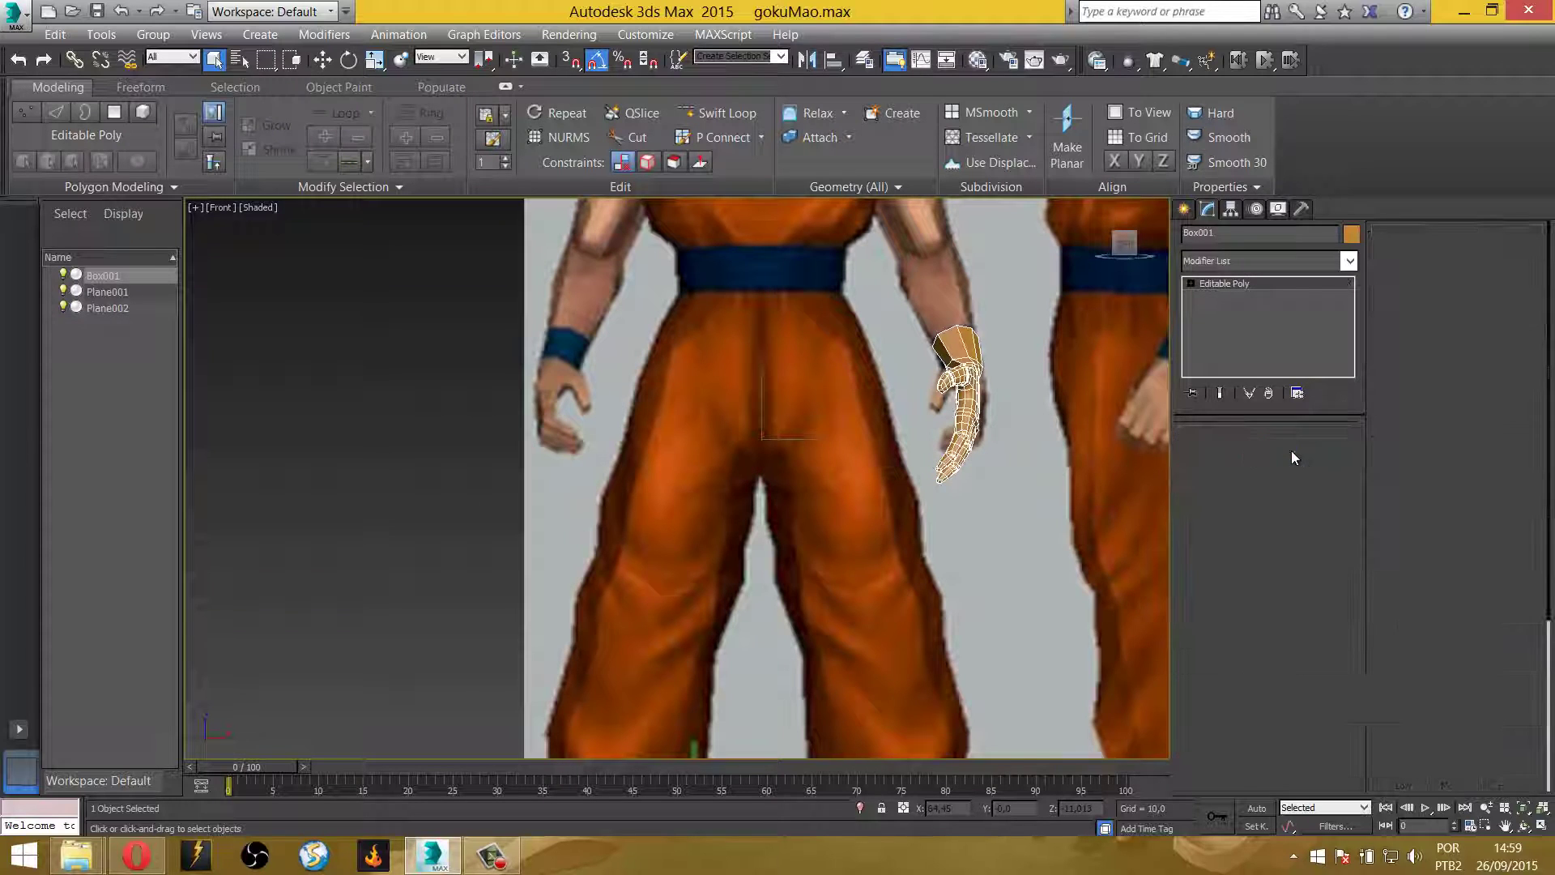
click(1265, 453)
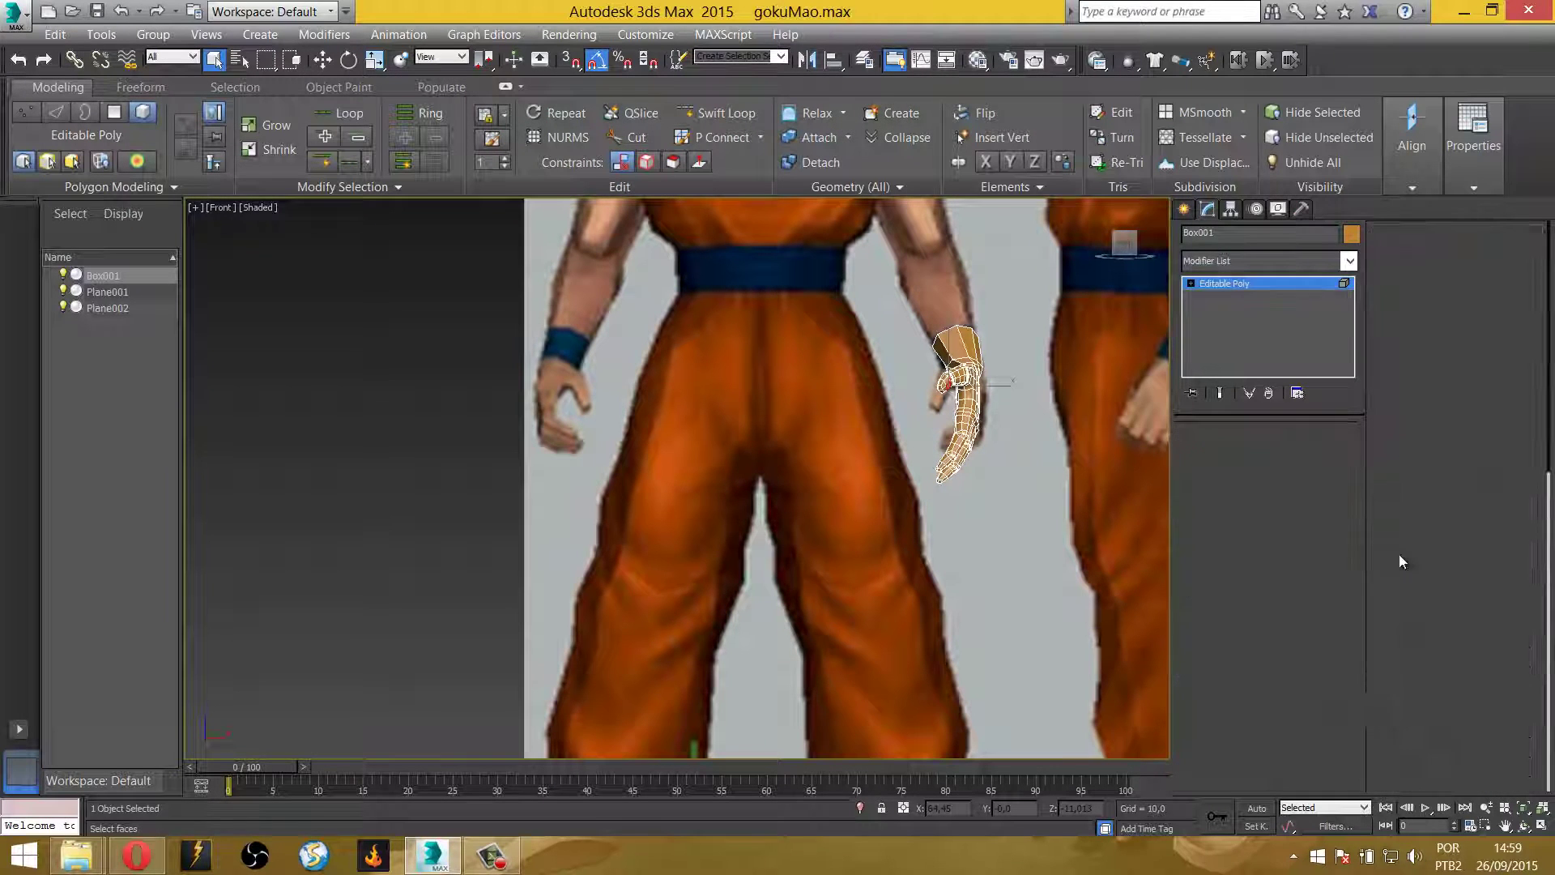
scroll(1503, 484, up, 2)
scroll(1504, 477, down, 2)
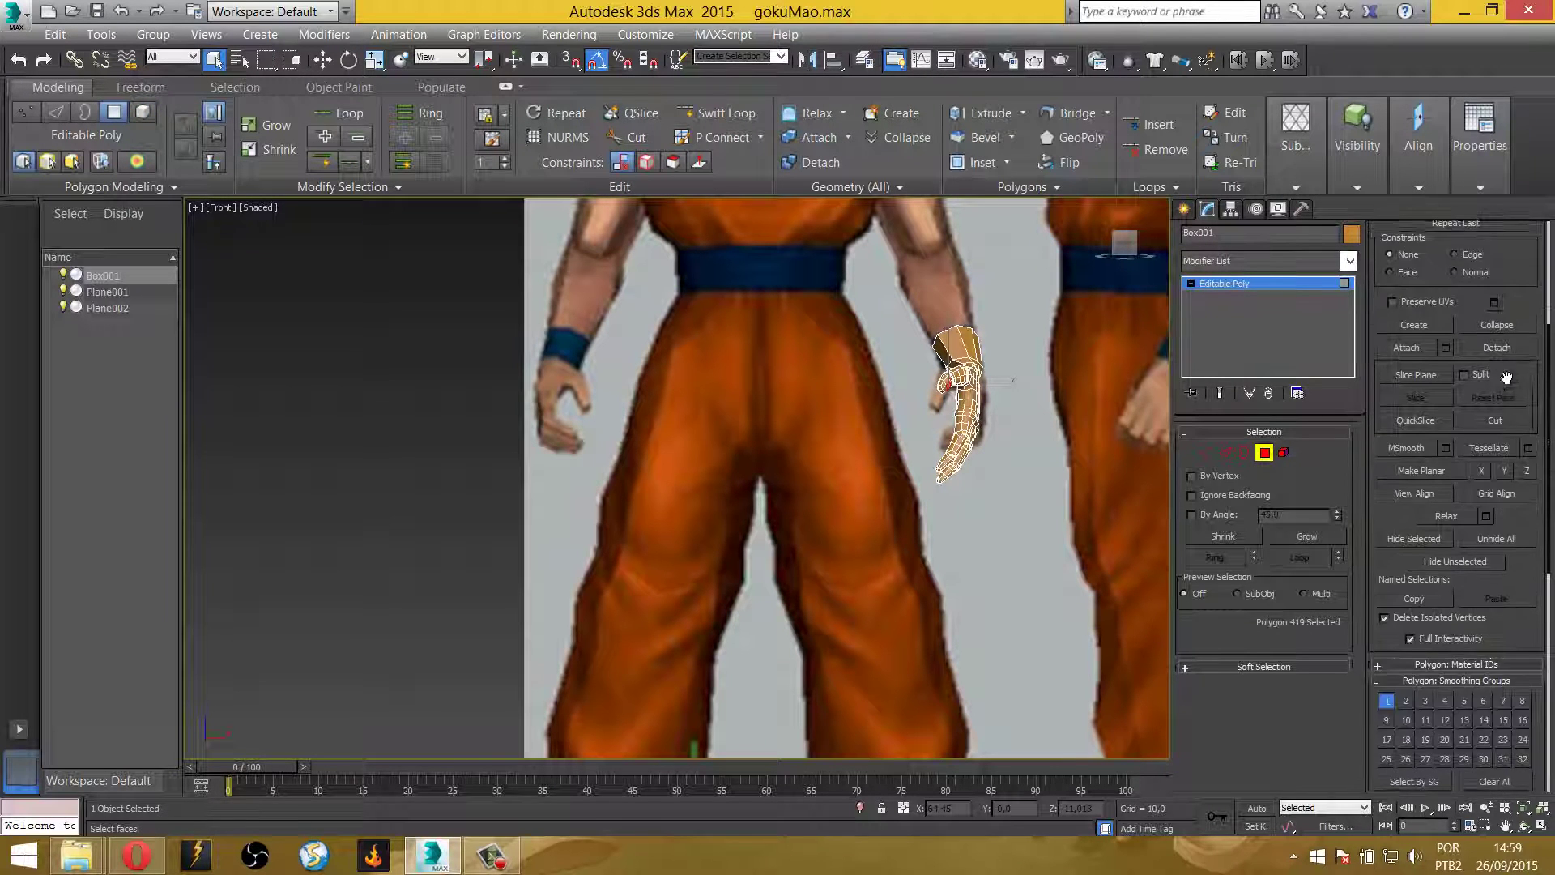
scroll(1508, 468, down, 1)
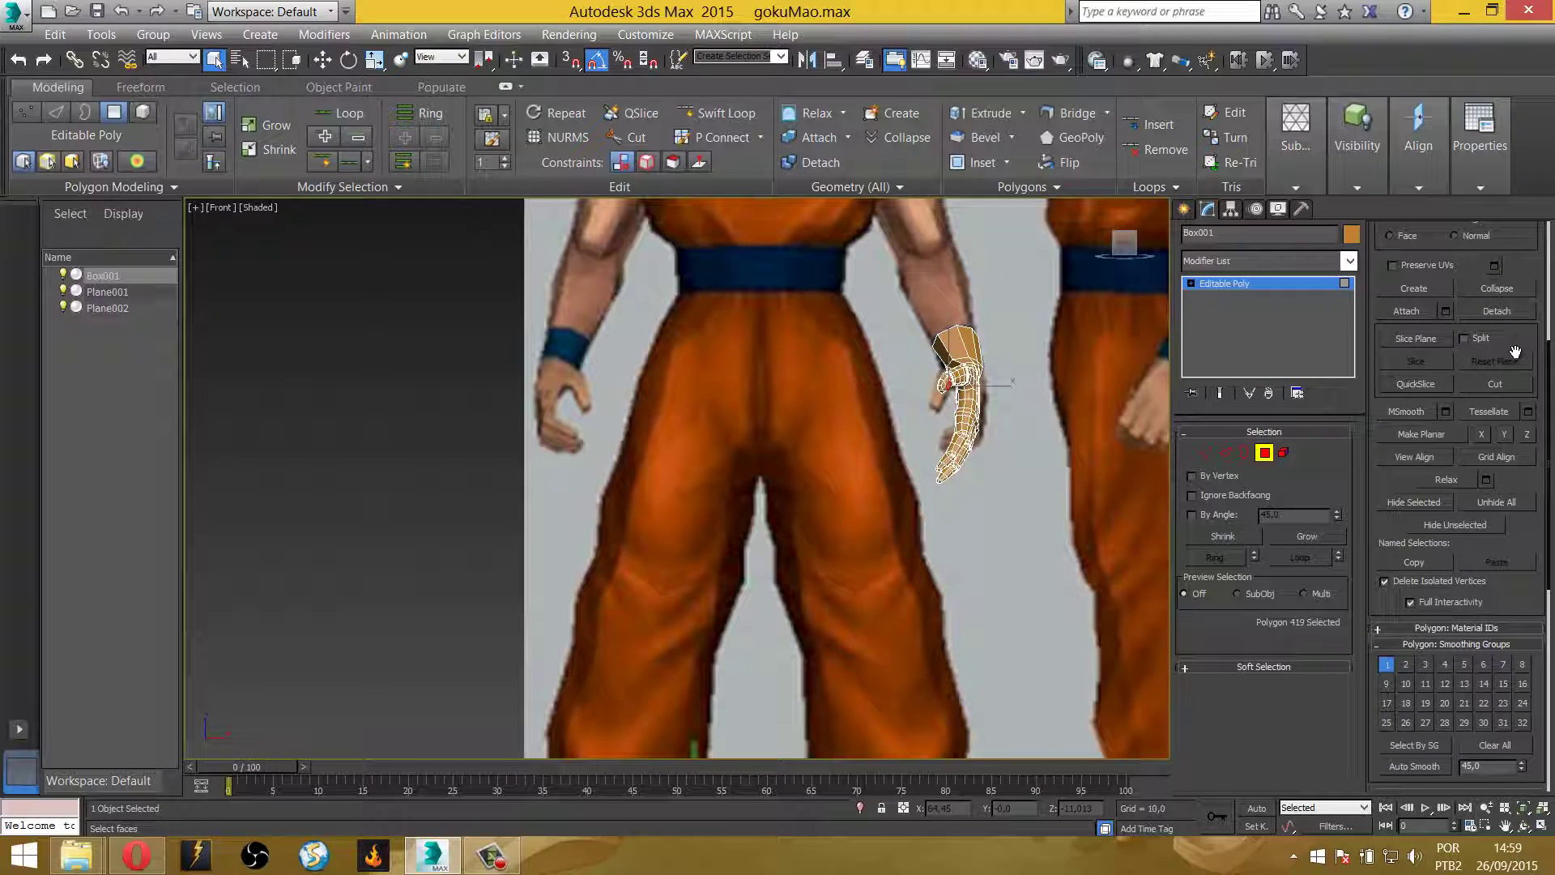
click(1500, 500)
scroll(1073, 387, down, 2)
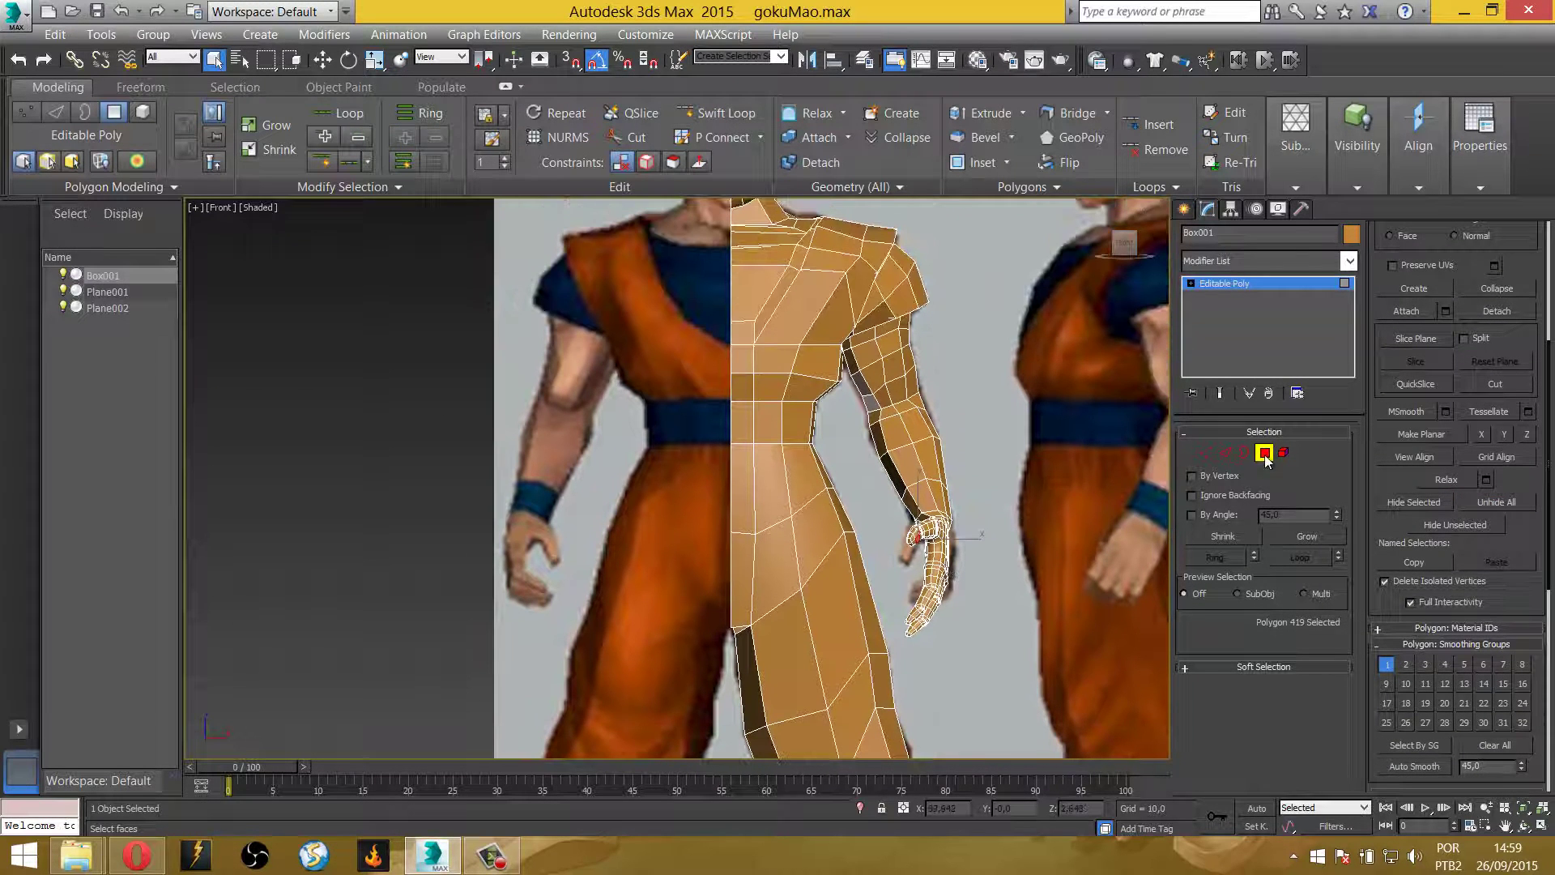
Return to object level and add an Unwrap UVW modifier to Box001
click(1264, 453)
click(1349, 260)
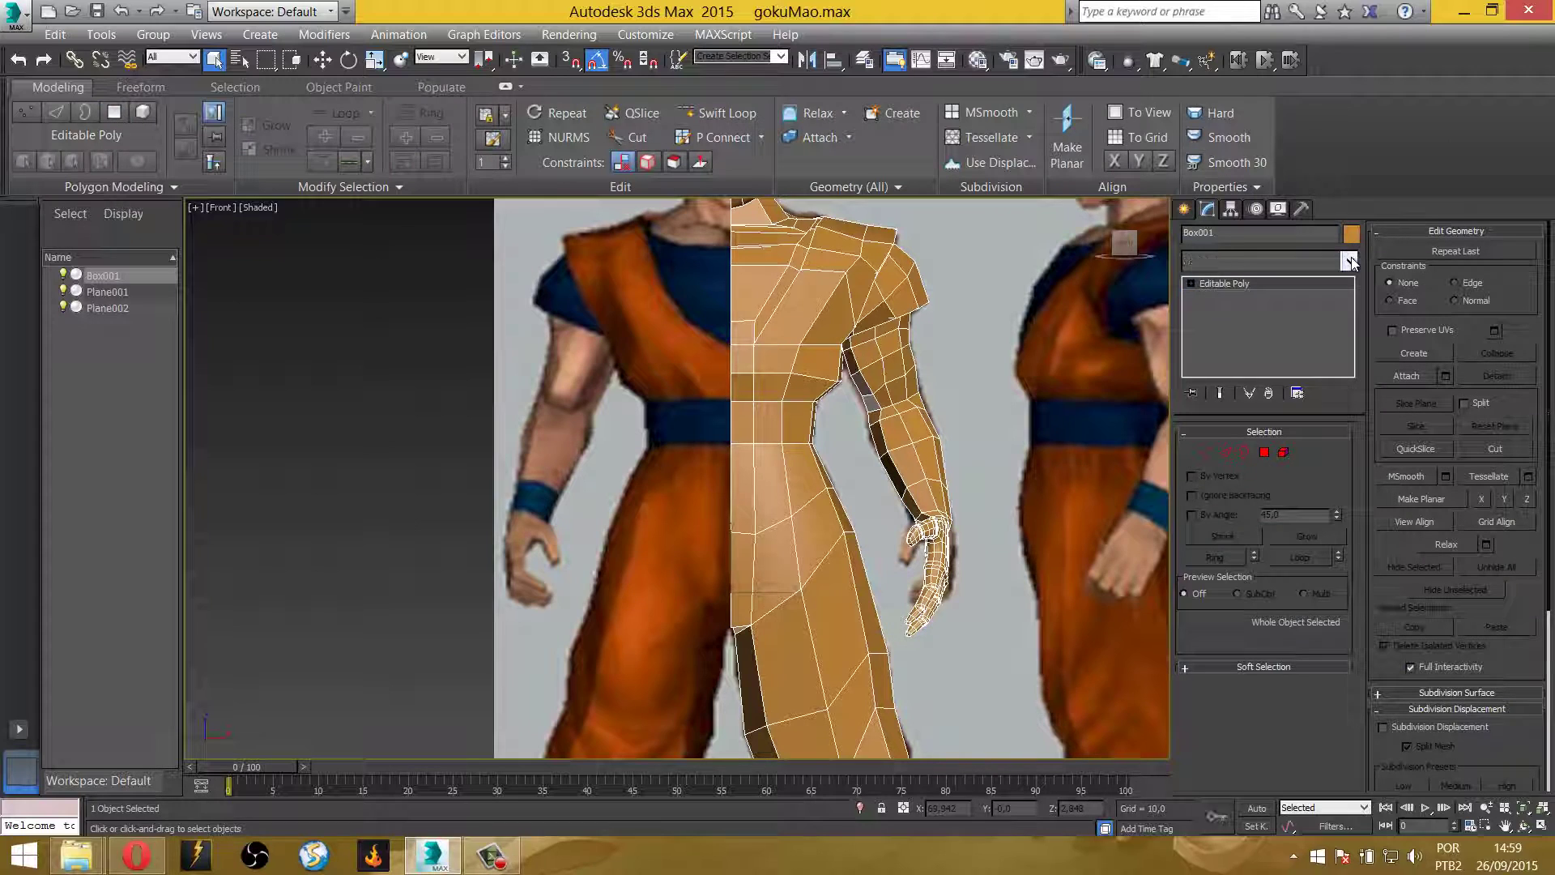
key(u)
key(Return)
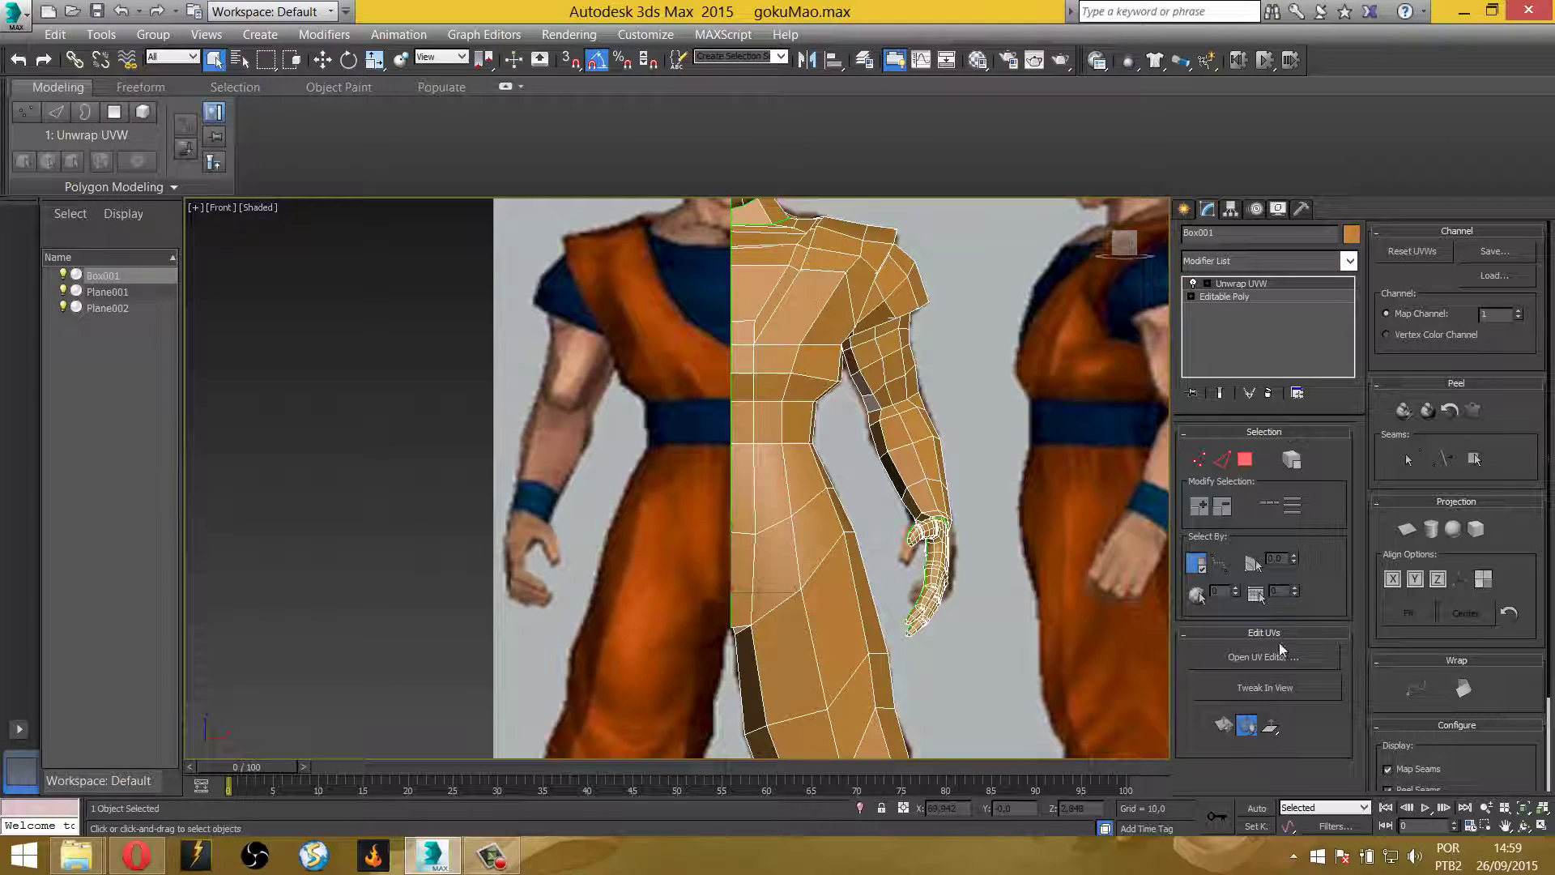
Open the UV editor and inspect the leg and foot of the body mesh
click(1272, 658)
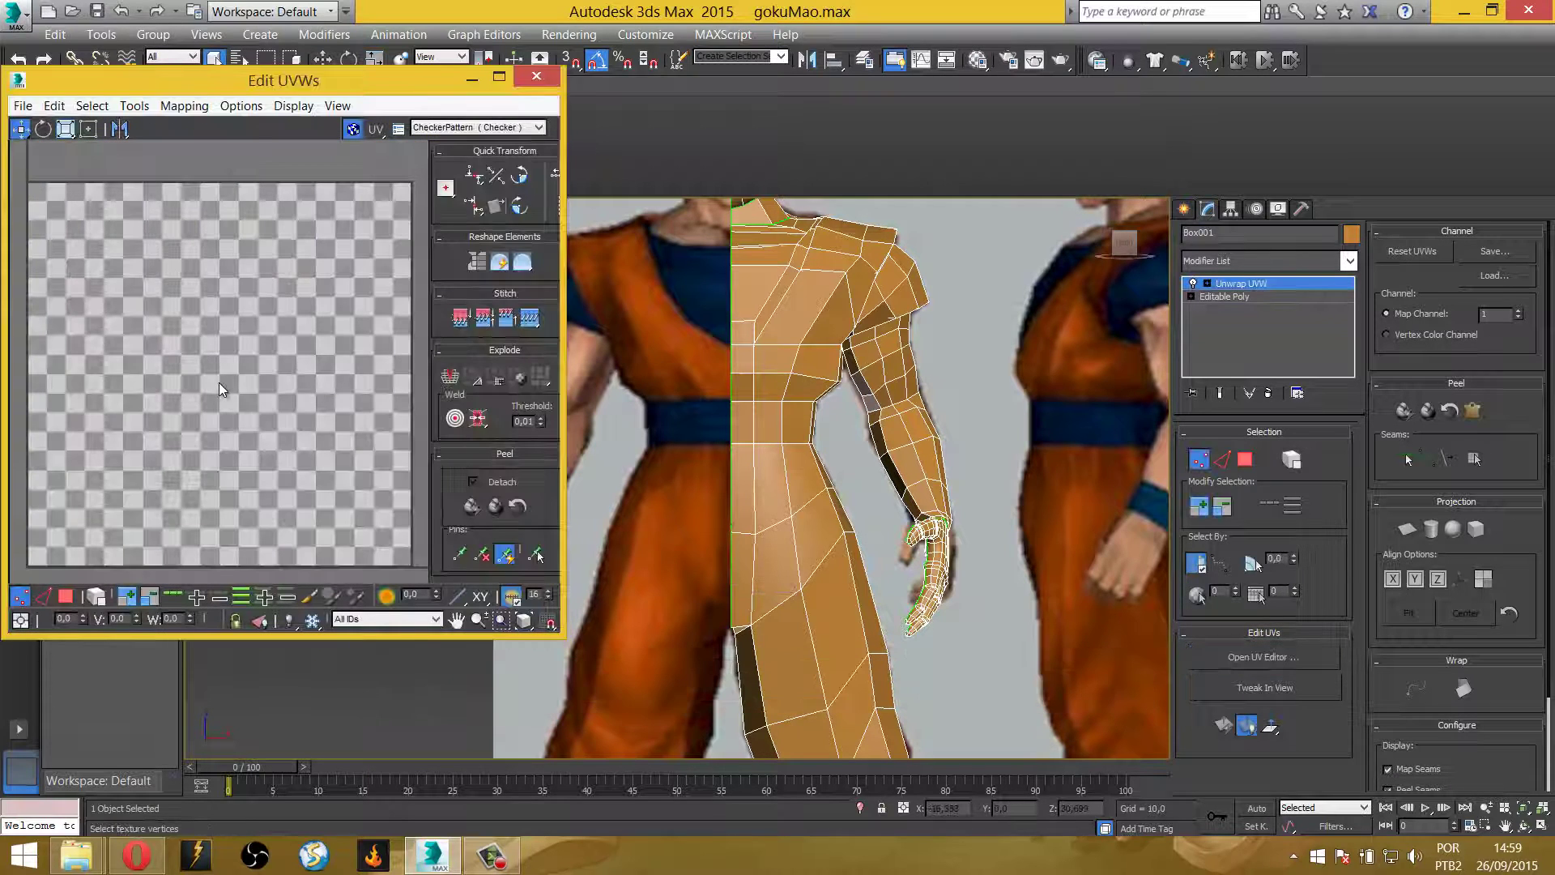
scroll(219, 383, down, 5)
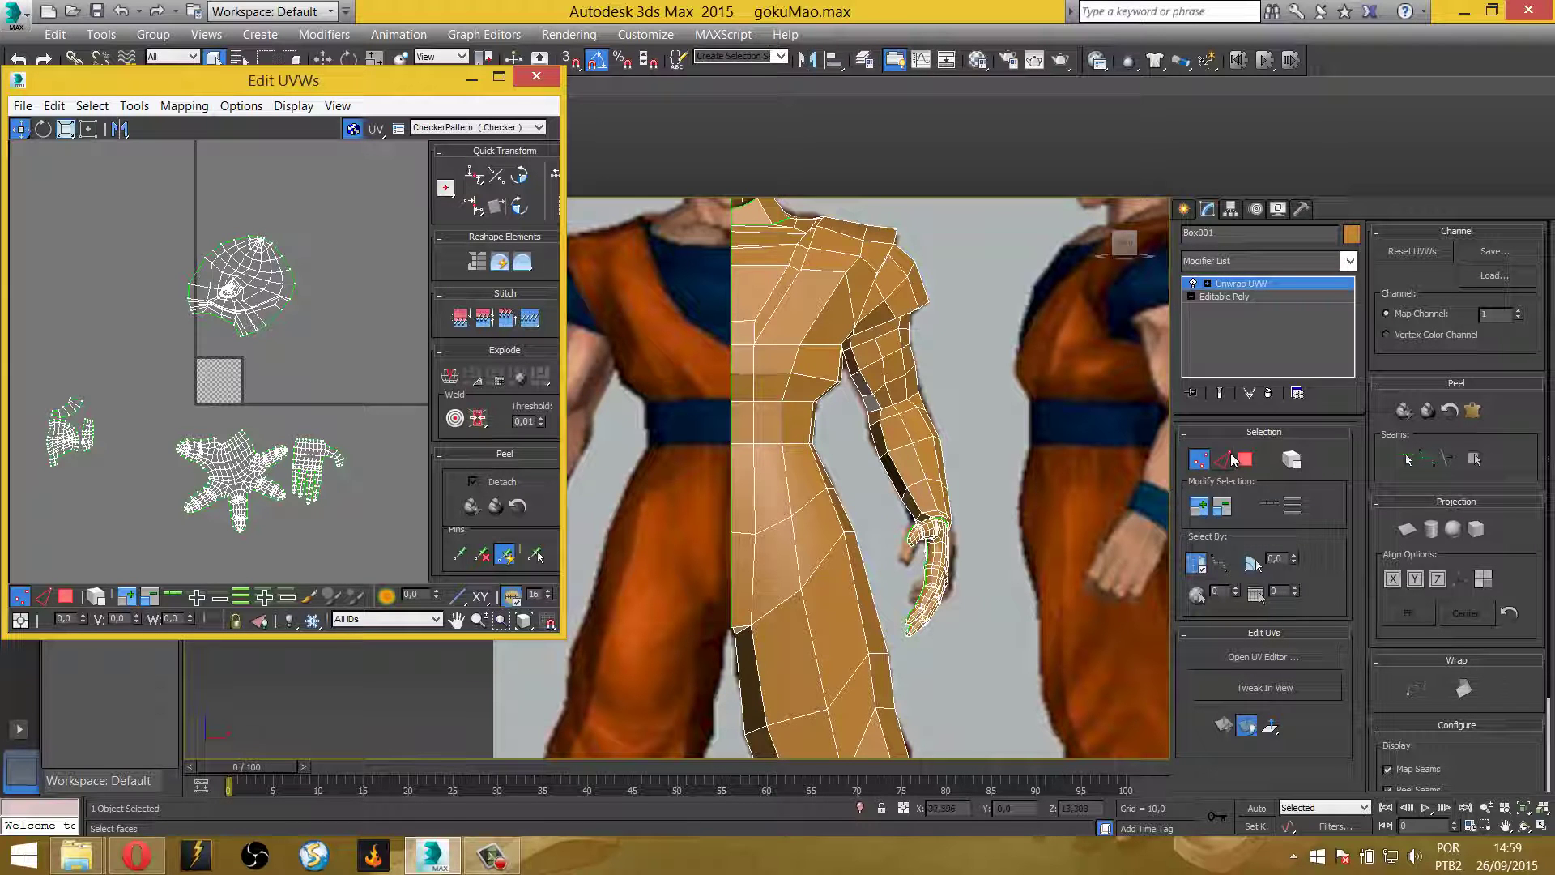
scroll(708, 418, down, 3)
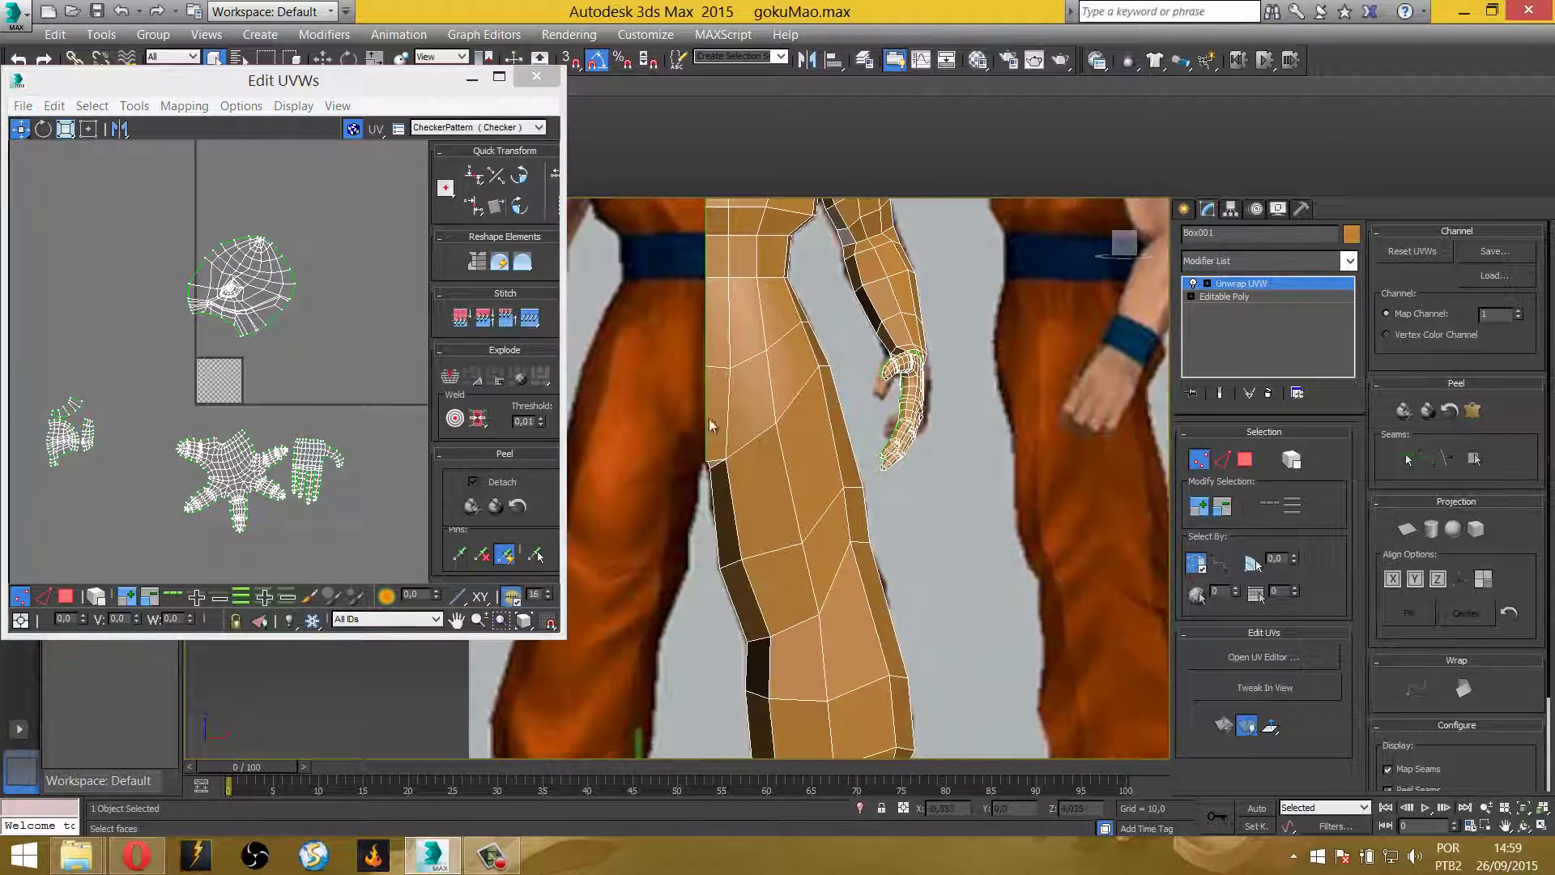
scroll(816, 671, down, 3)
scroll(816, 670, up, 2)
scroll(806, 652, up, 3)
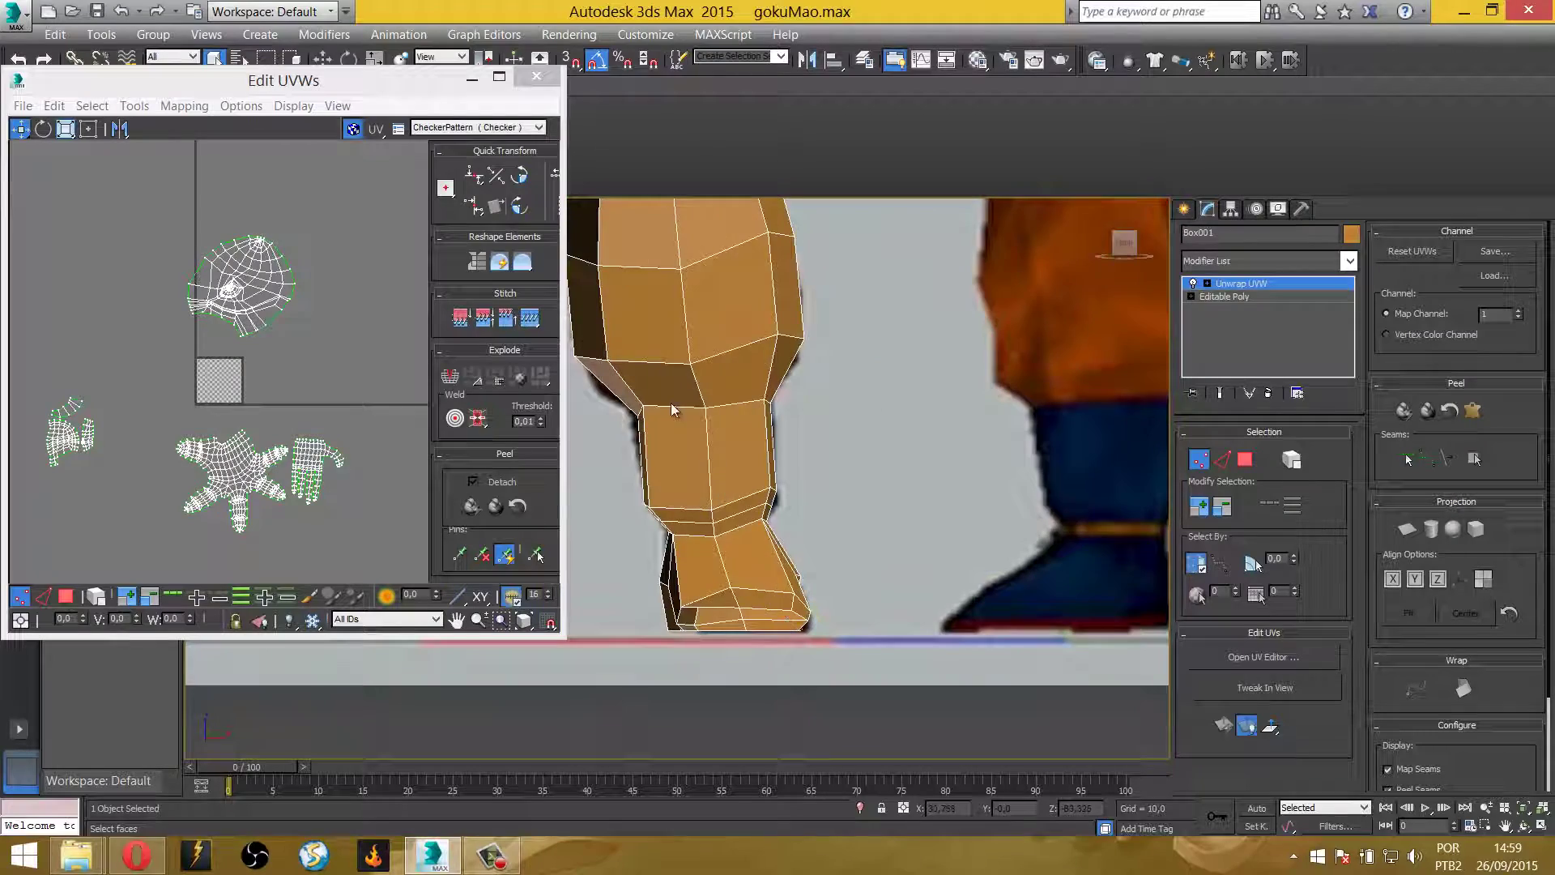
alt+middle_drag(695, 542, 791, 580)
scroll(791, 581, down, 3)
scroll(805, 545, up, 2)
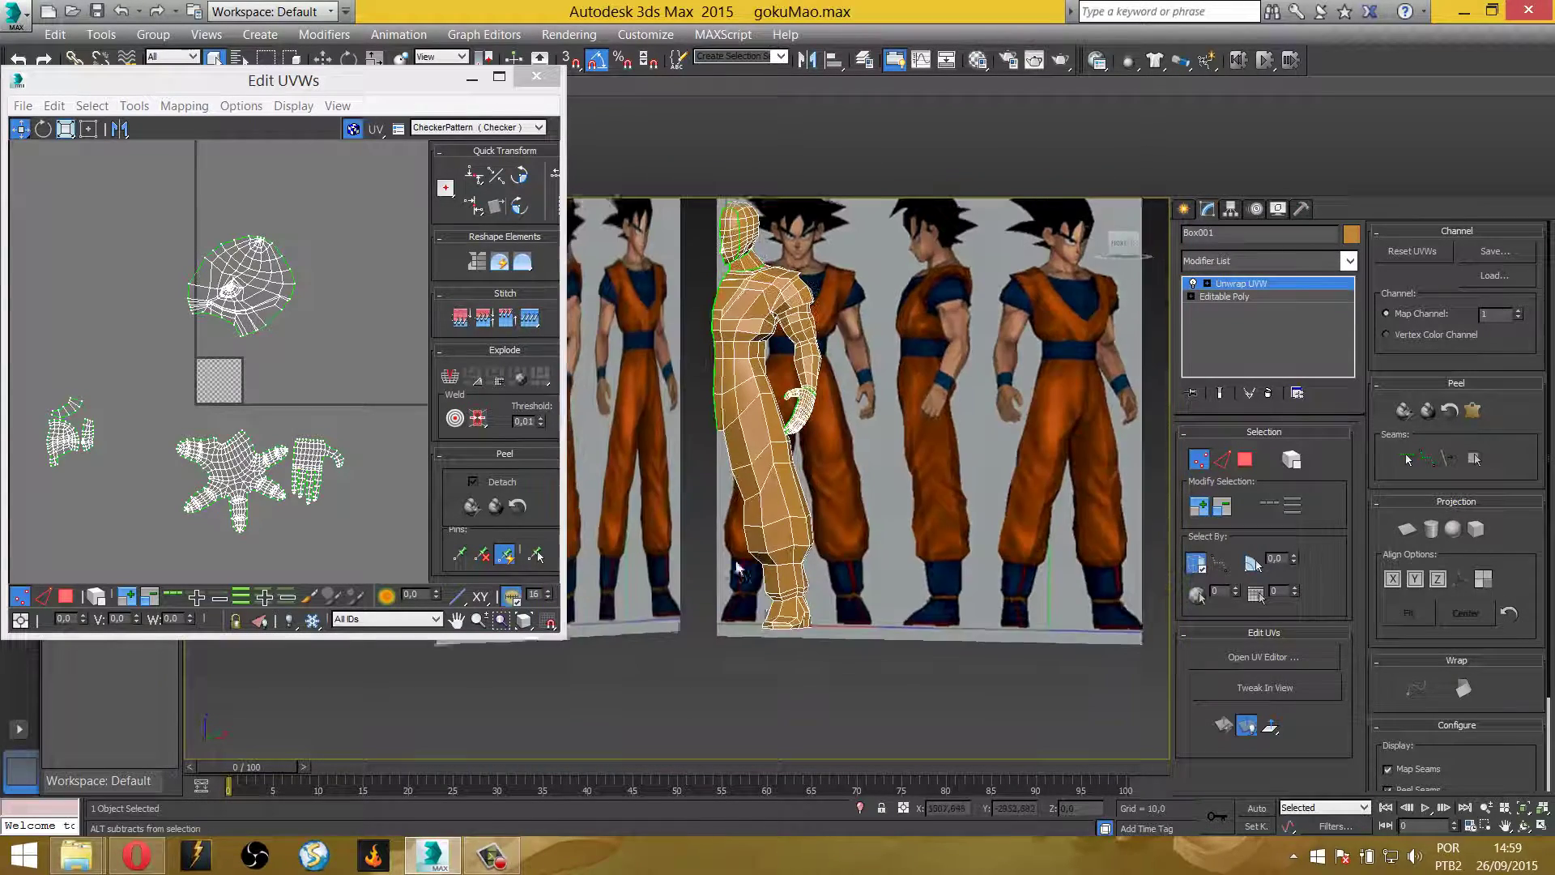
scroll(804, 545, up, 2)
scroll(802, 610, up, 2)
mouse_move(790, 517)
middle_down()
mouse_move(785, 452)
mouse_move(771, 476)
middle_up()
scroll(756, 660, down, 2)
scroll(771, 476, down, 2)
scroll(806, 597, down, 2)
scroll(795, 556, up, 3)
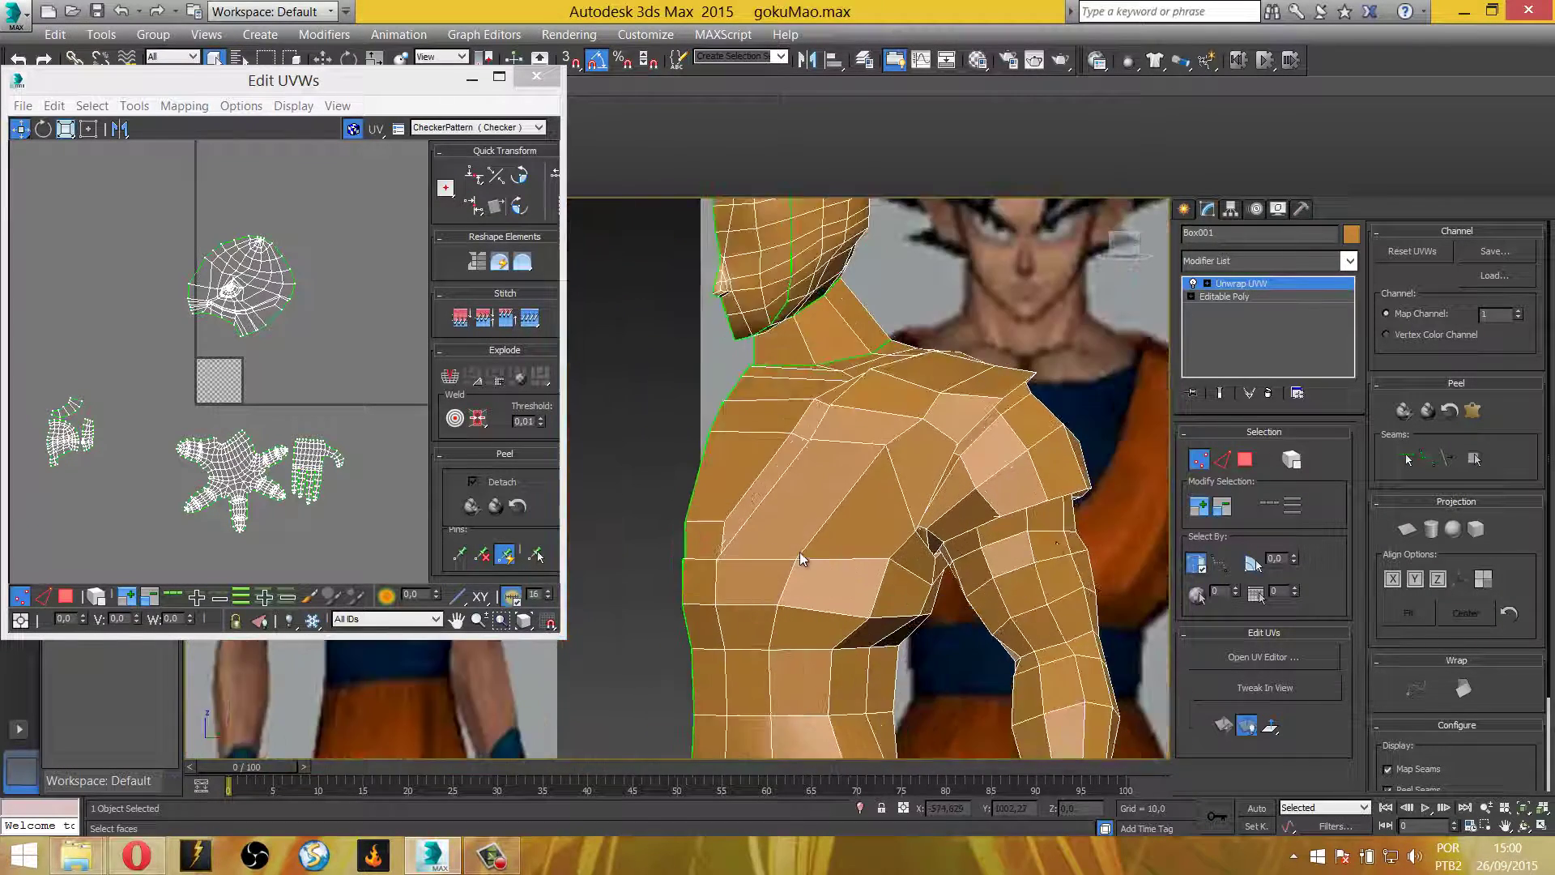
Switch to Edge sub-object mode and inspect the head, shoulder and neck opening
click(1223, 460)
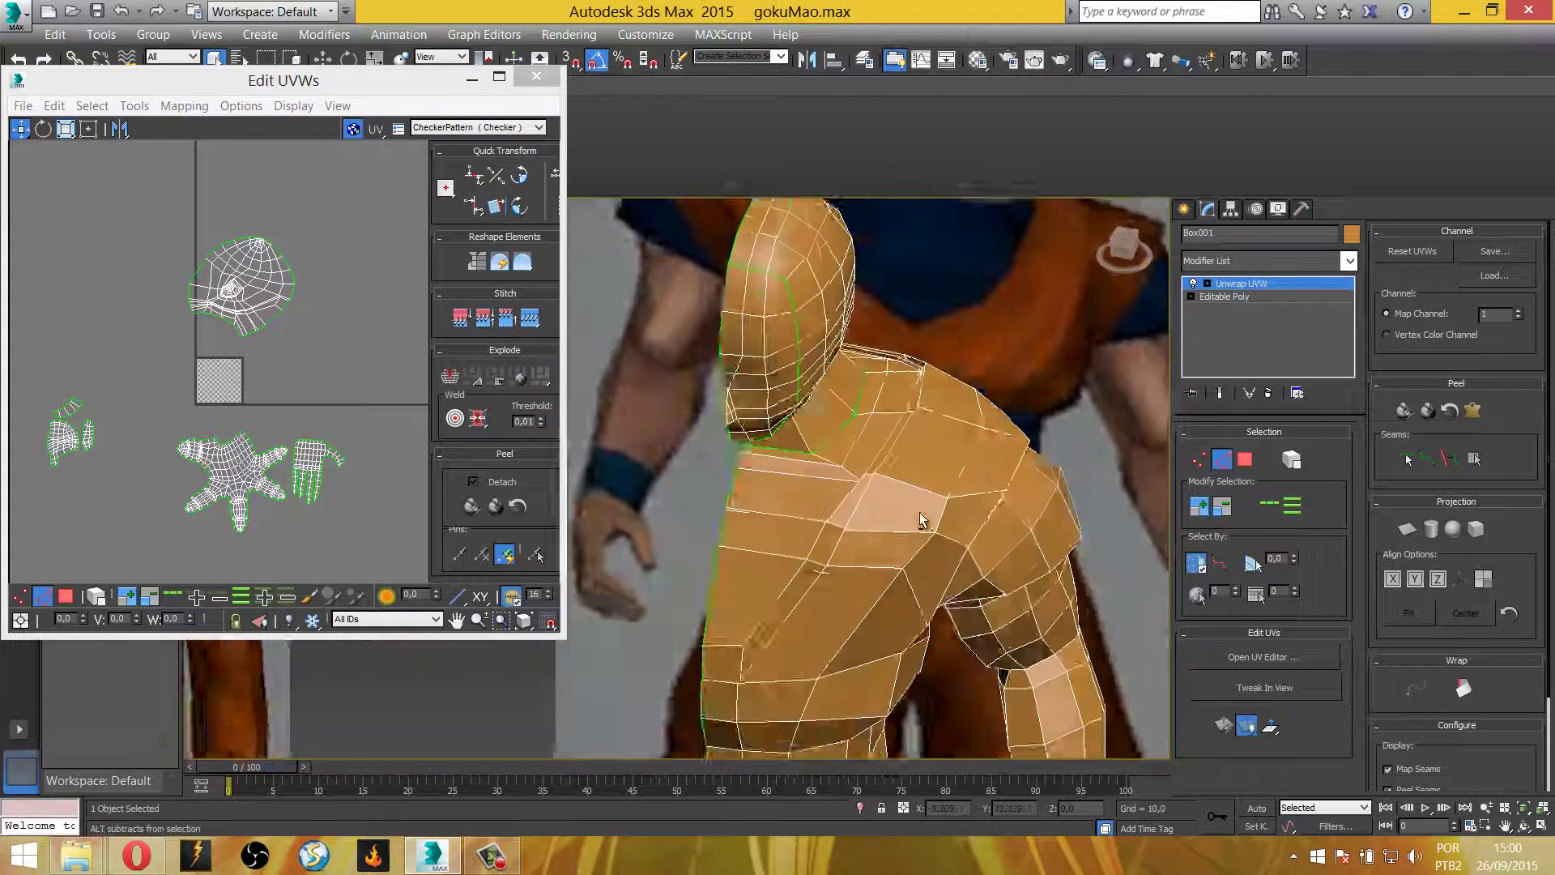
mouse_move(859, 503)
alt+middle_down()
mouse_move(806, 517)
mouse_move(775, 554)
alt+middle_up()
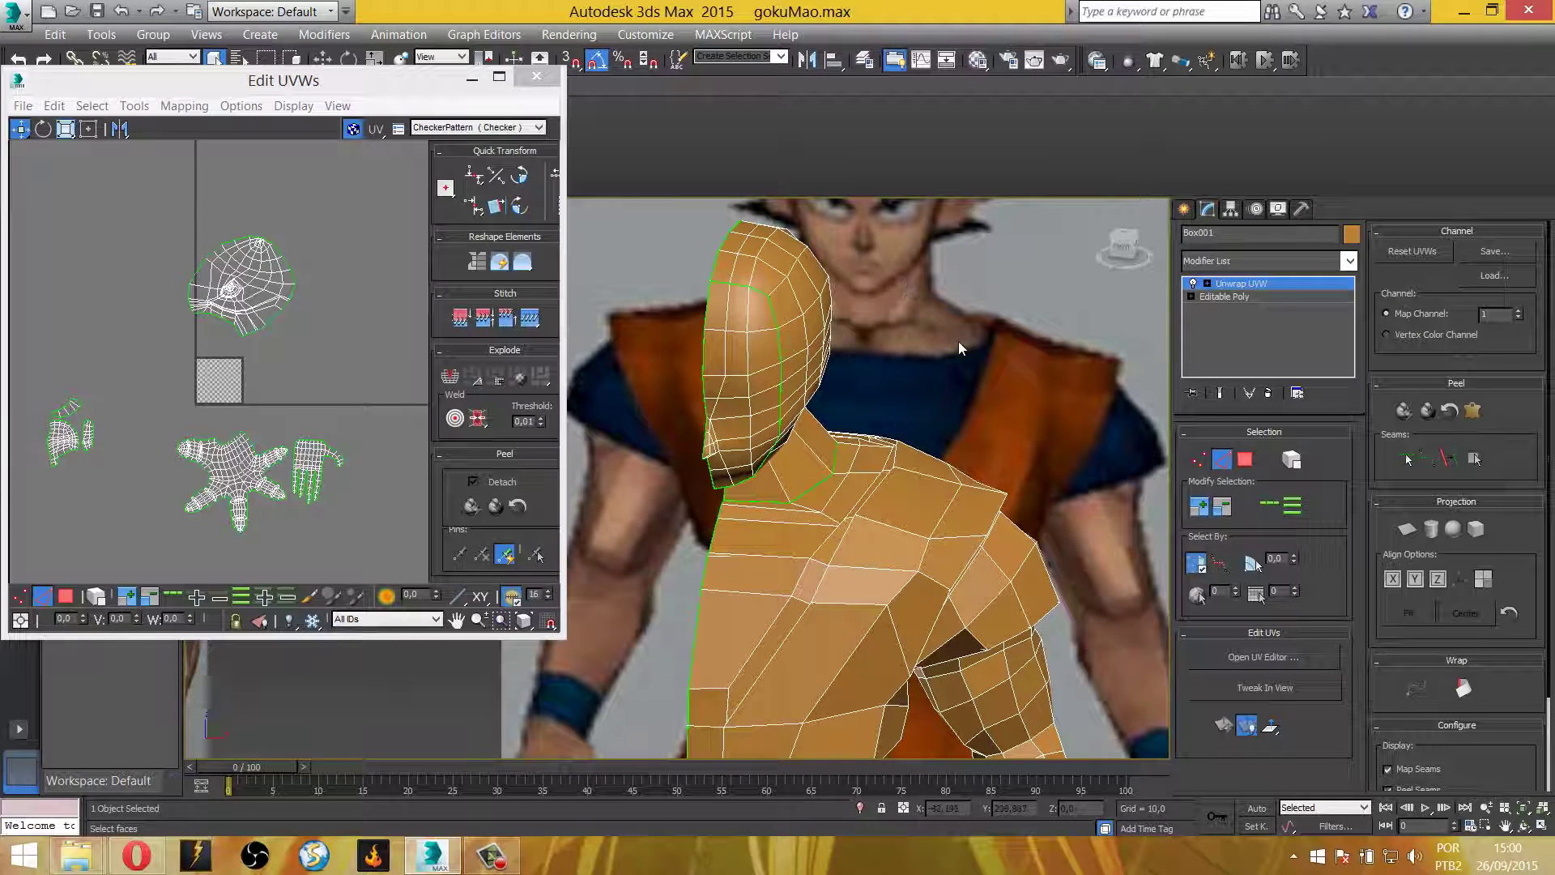
scroll(804, 683, up, 1)
scroll(810, 676, up, 3)
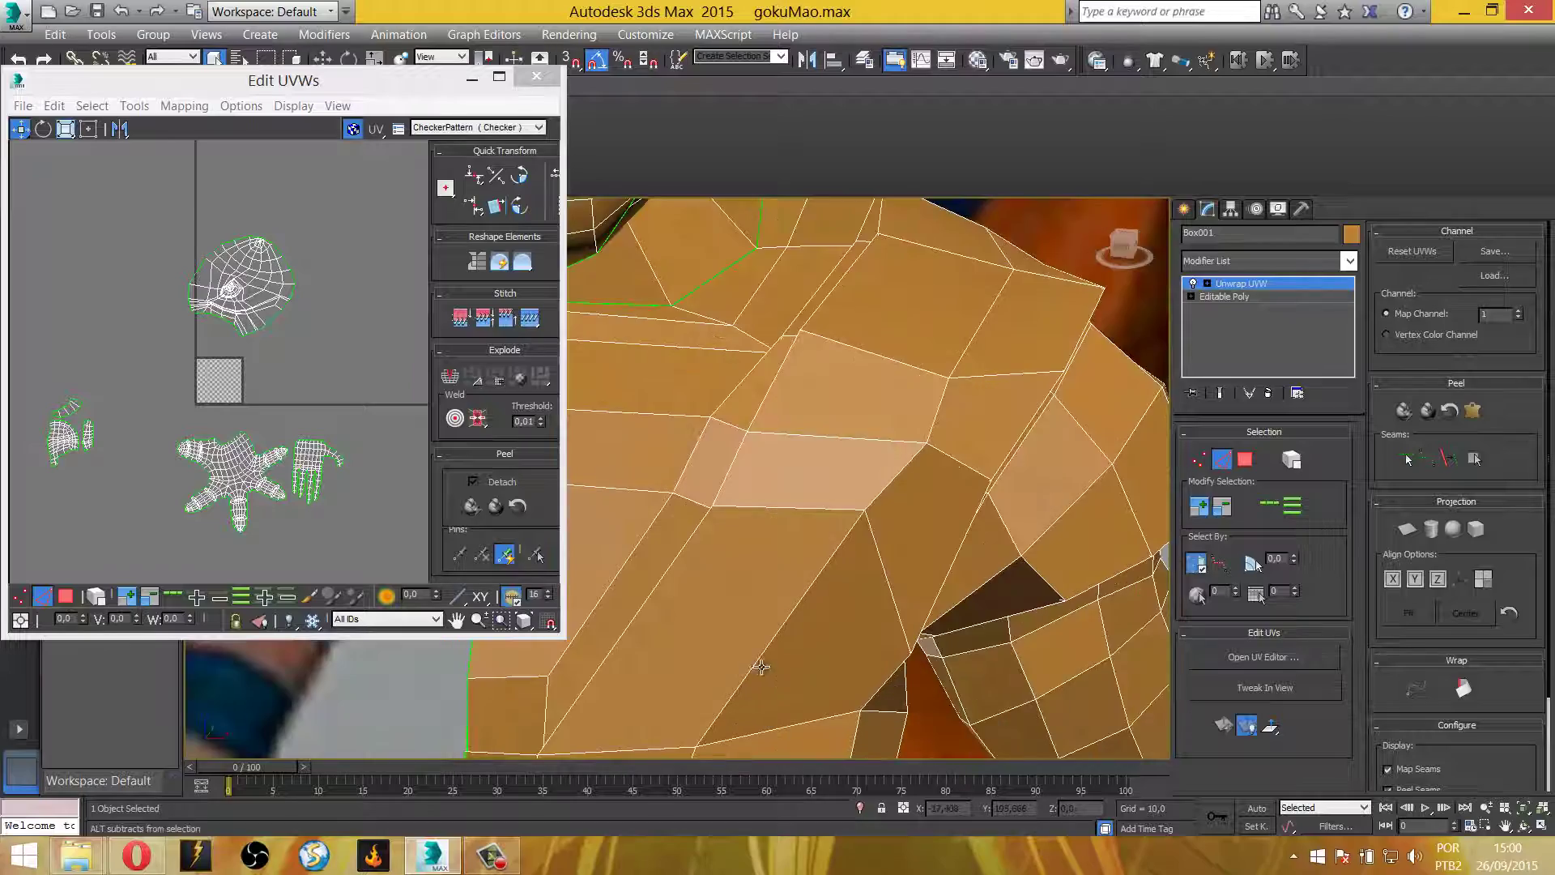
scroll(819, 665, up, 2)
scroll(818, 666, down, 2)
mouse_move(822, 666)
alt+middle_down()
mouse_move(858, 667)
mouse_move(835, 678)
alt+middle_up()
scroll(858, 666, up, 2)
scroll(871, 667, up, 2)
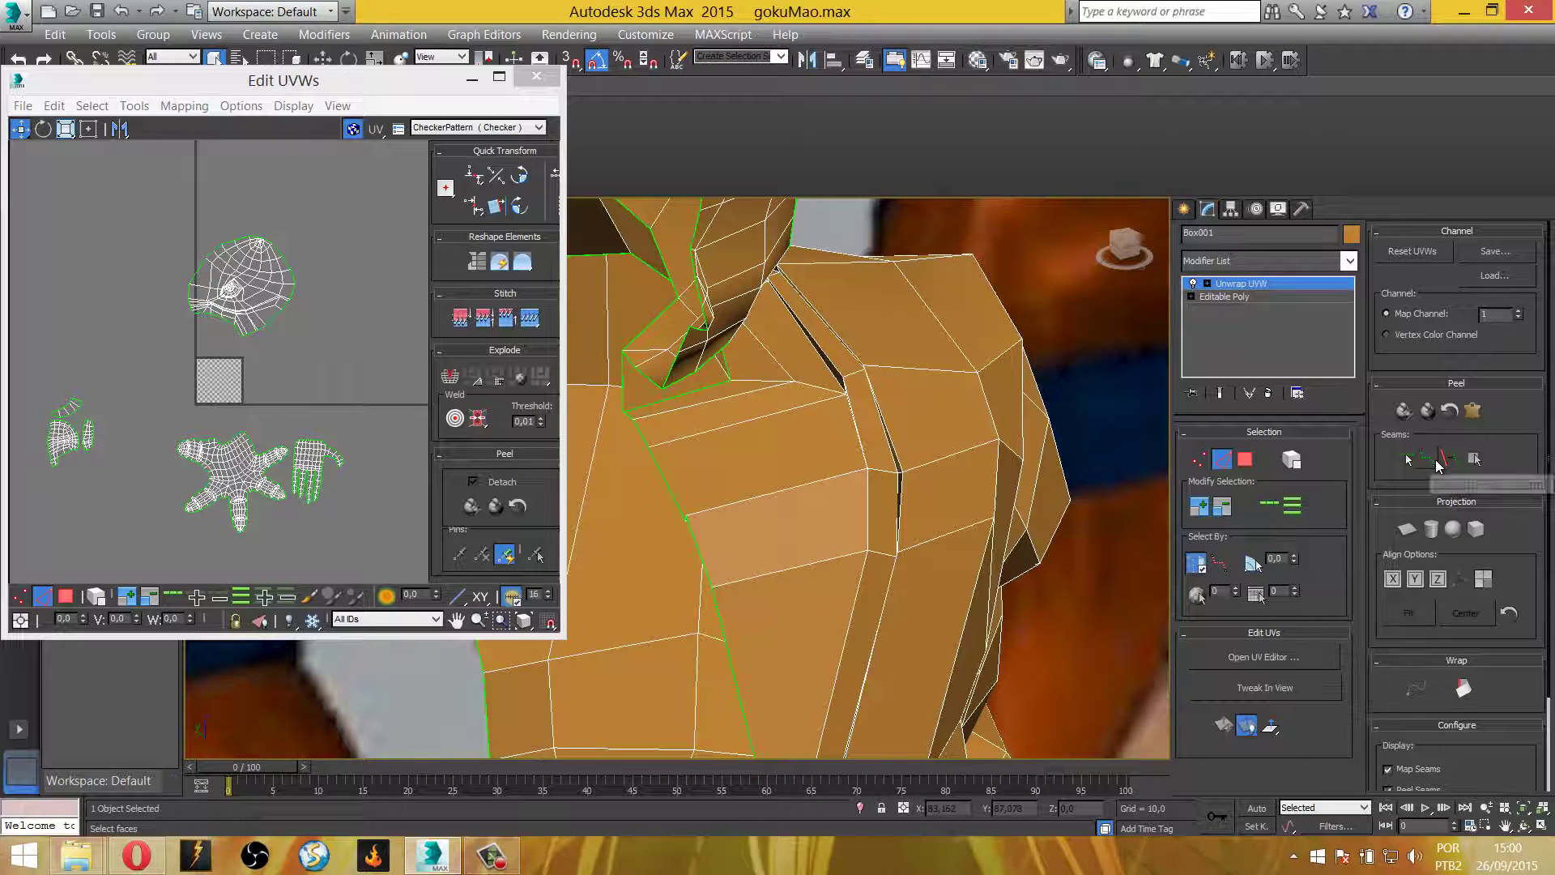
Enable Point-to-Point Seams and trace one seam along the top-of-shoulder edge beside the neck
click(1429, 460)
scroll(745, 523, up, 2)
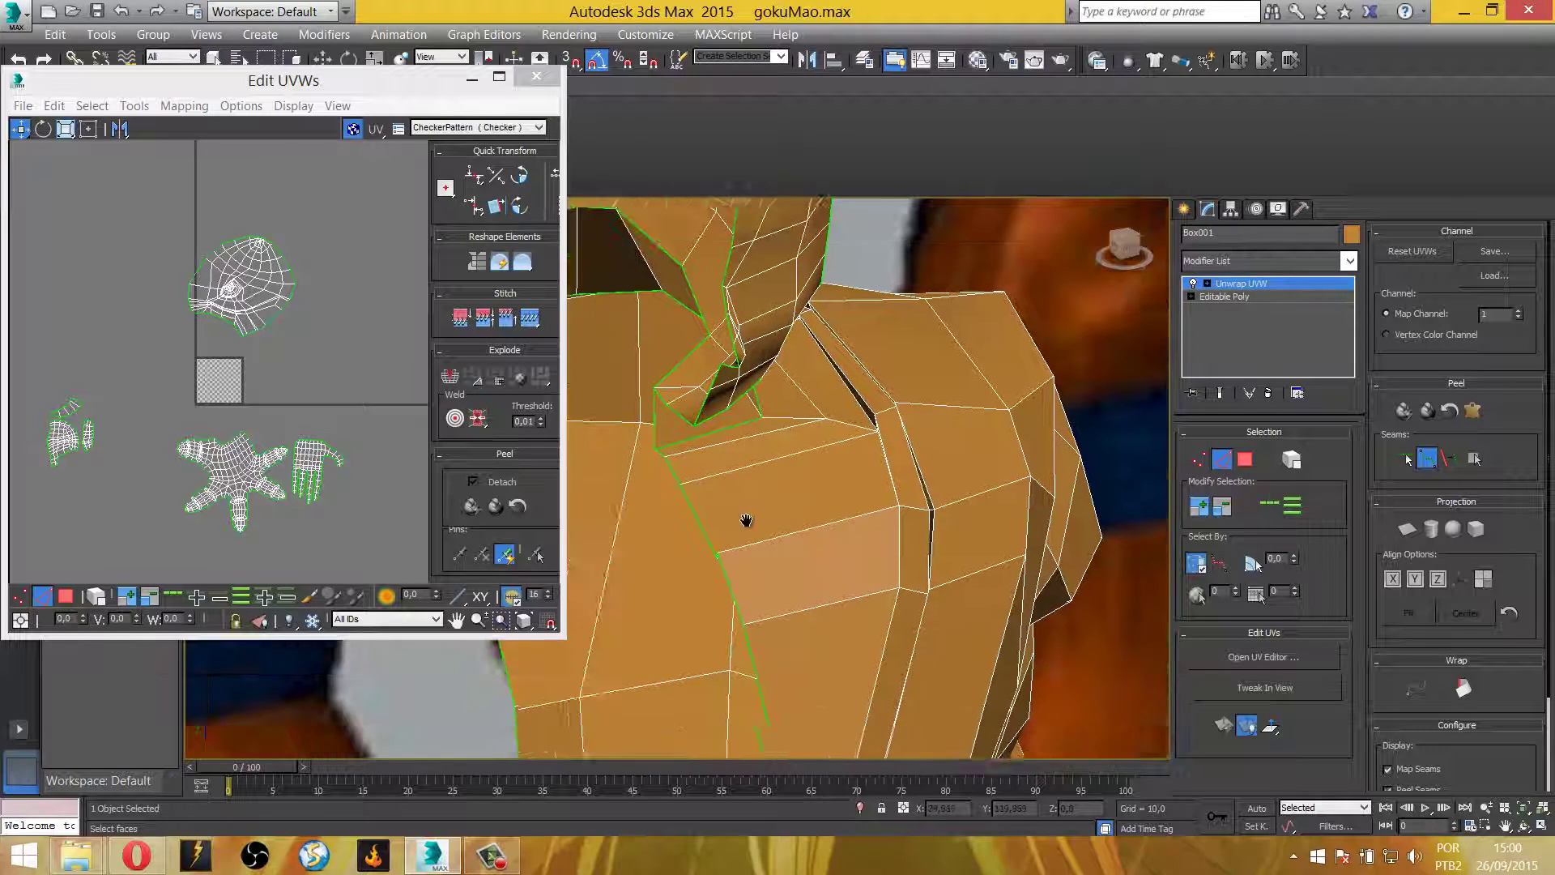
scroll(747, 524, up, 2)
mouse_move(786, 554)
alt+middle_down()
mouse_move(1080, 572)
mouse_move(695, 521)
mouse_move(757, 576)
mouse_move(956, 571)
mouse_move(981, 621)
alt+middle_up()
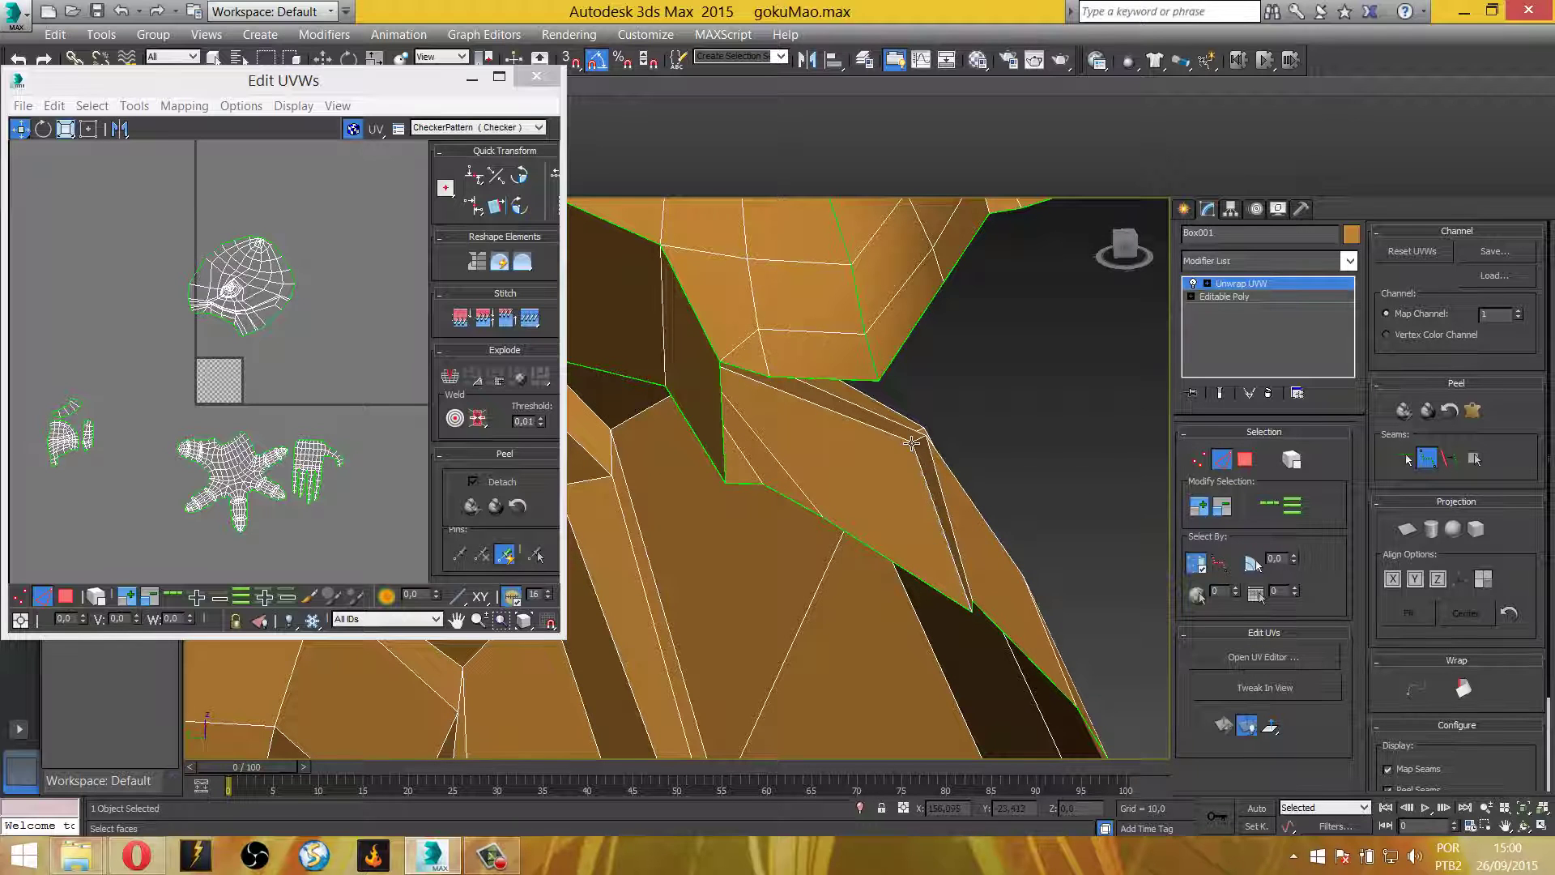
alt+middle_drag(912, 443, 1001, 503)
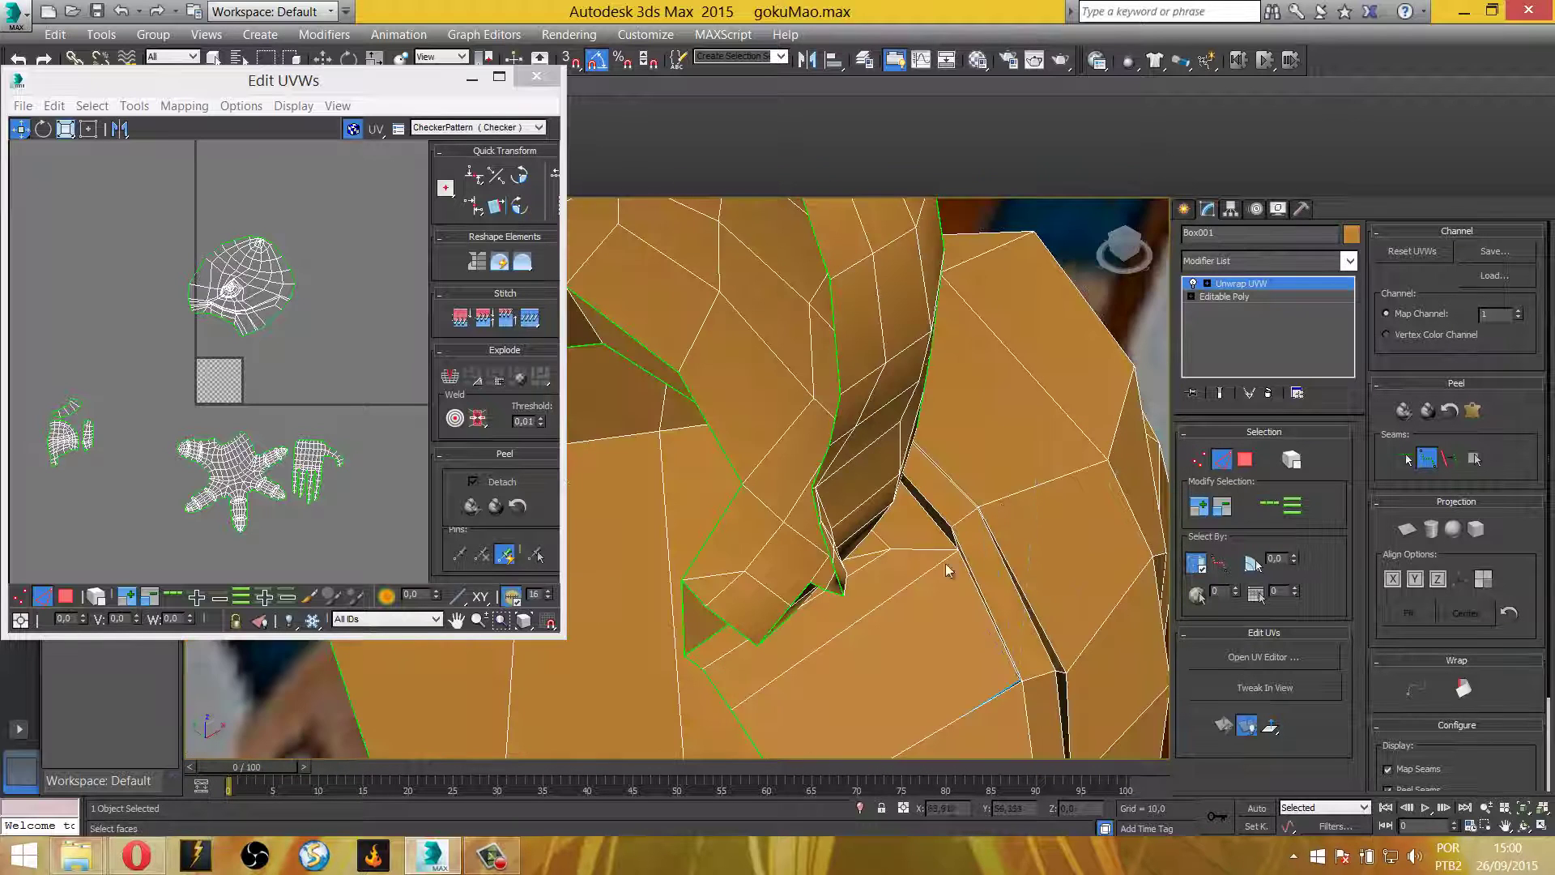
alt+middle_drag(948, 569, 959, 524)
click(959, 245)
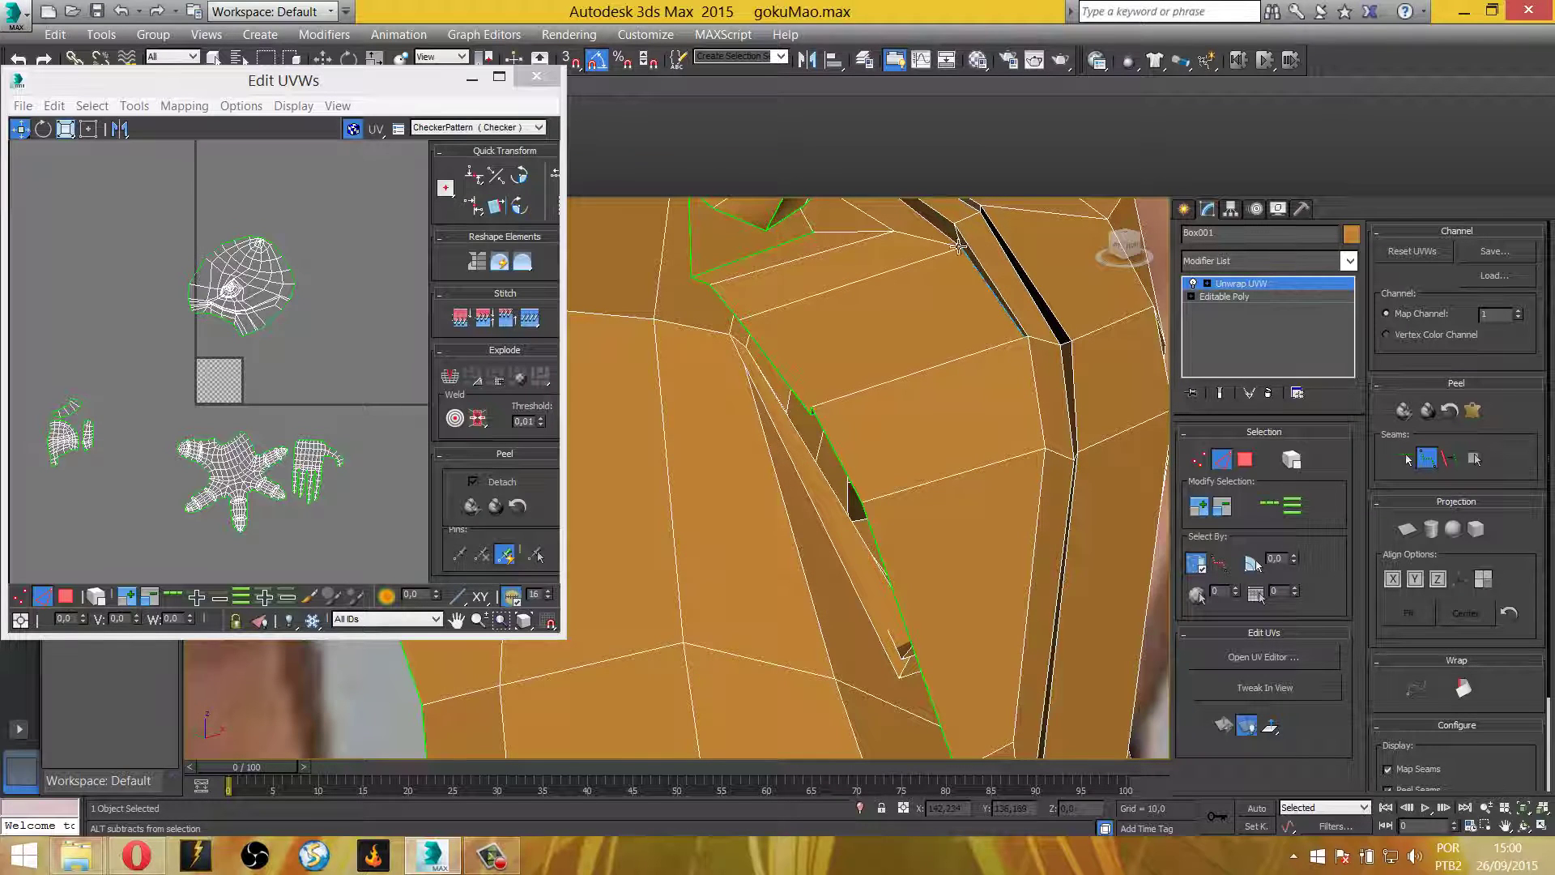
right_click(957, 299)
Select a top-of-shoulder face, then add a point-to-point seam along the adjacent shoulder edge
click(1247, 460)
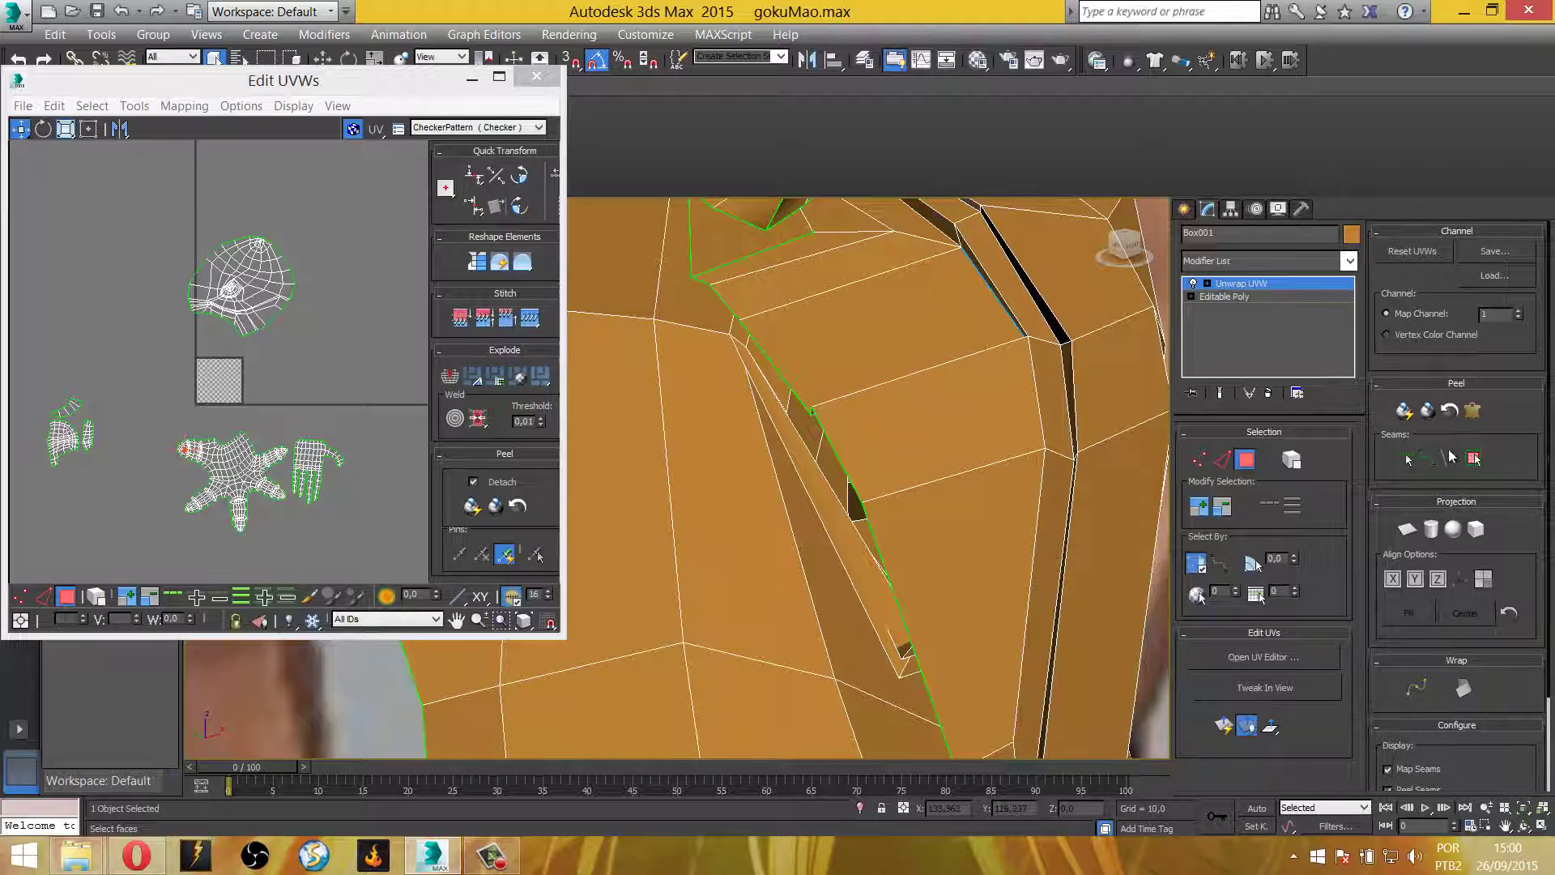
click(919, 302)
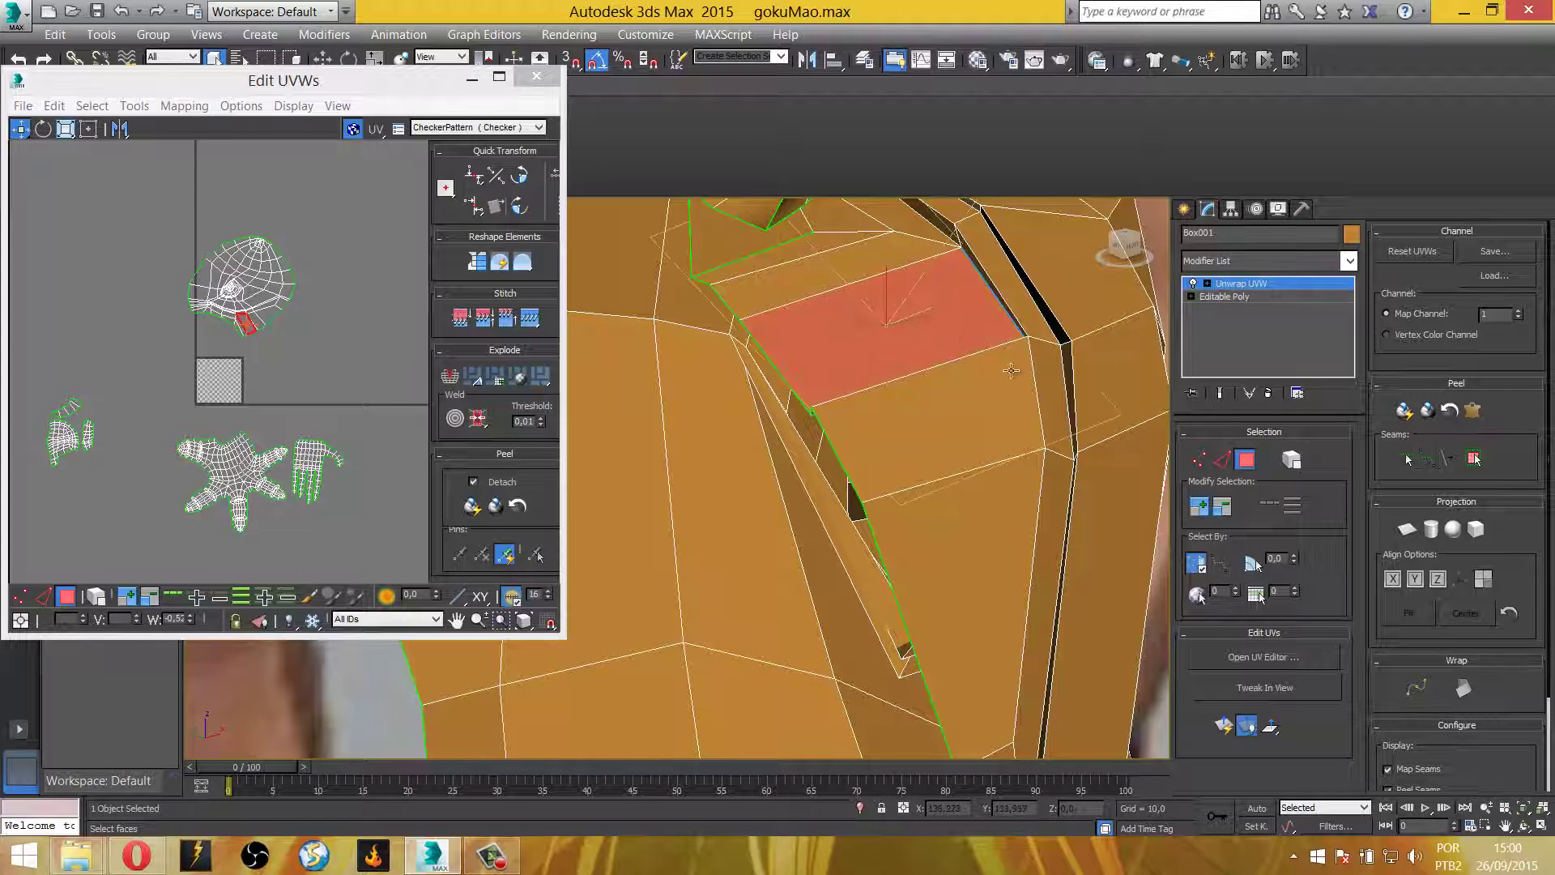
click(1429, 462)
alt+middle_drag(891, 518, 973, 574)
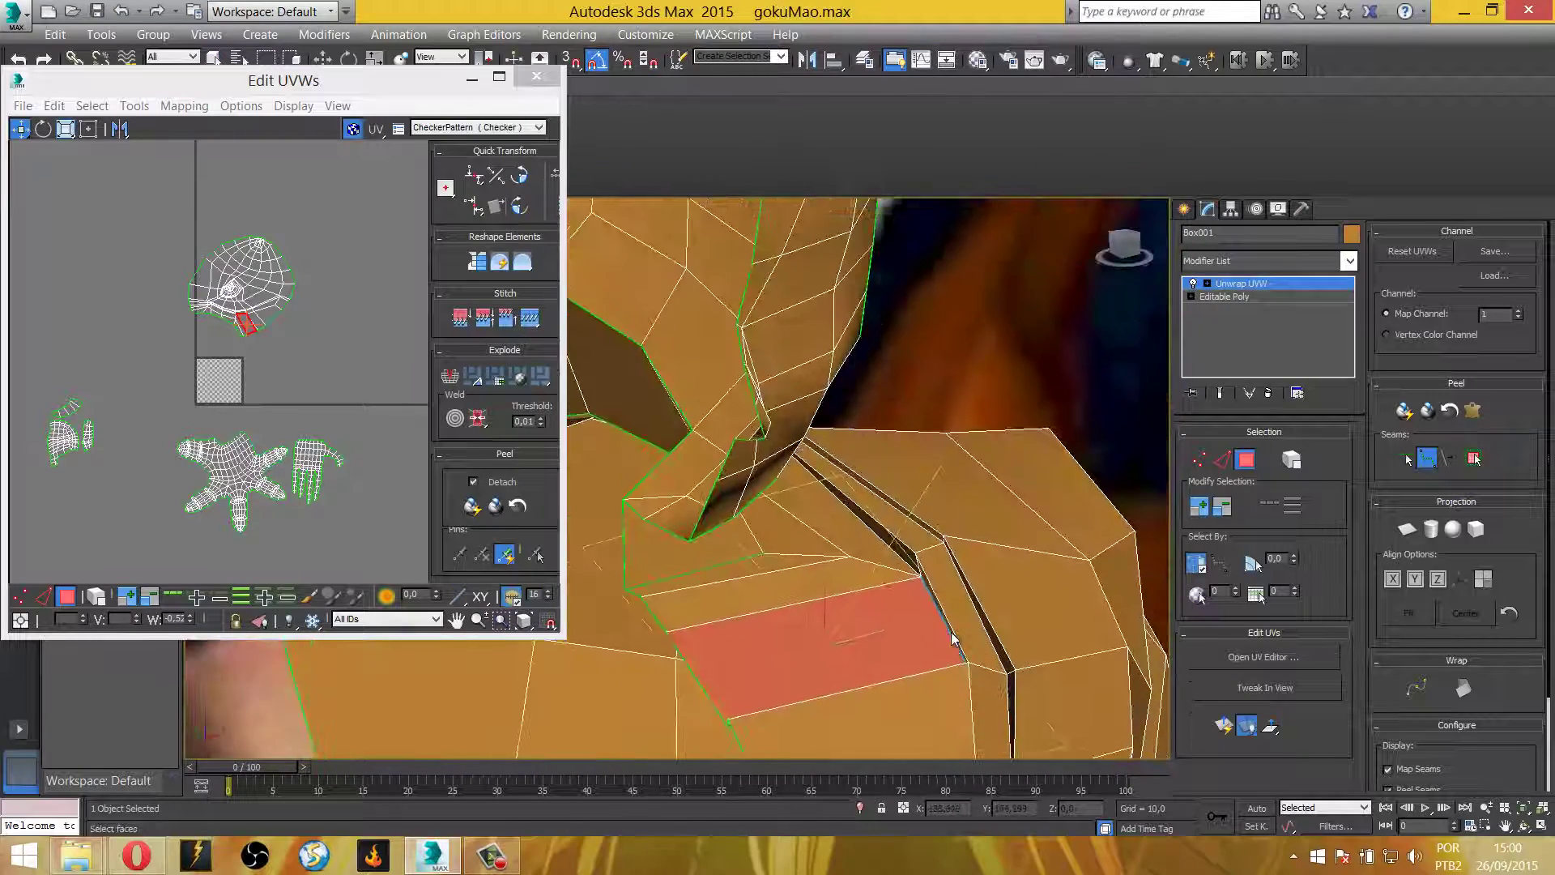
scroll(911, 548, up, 3)
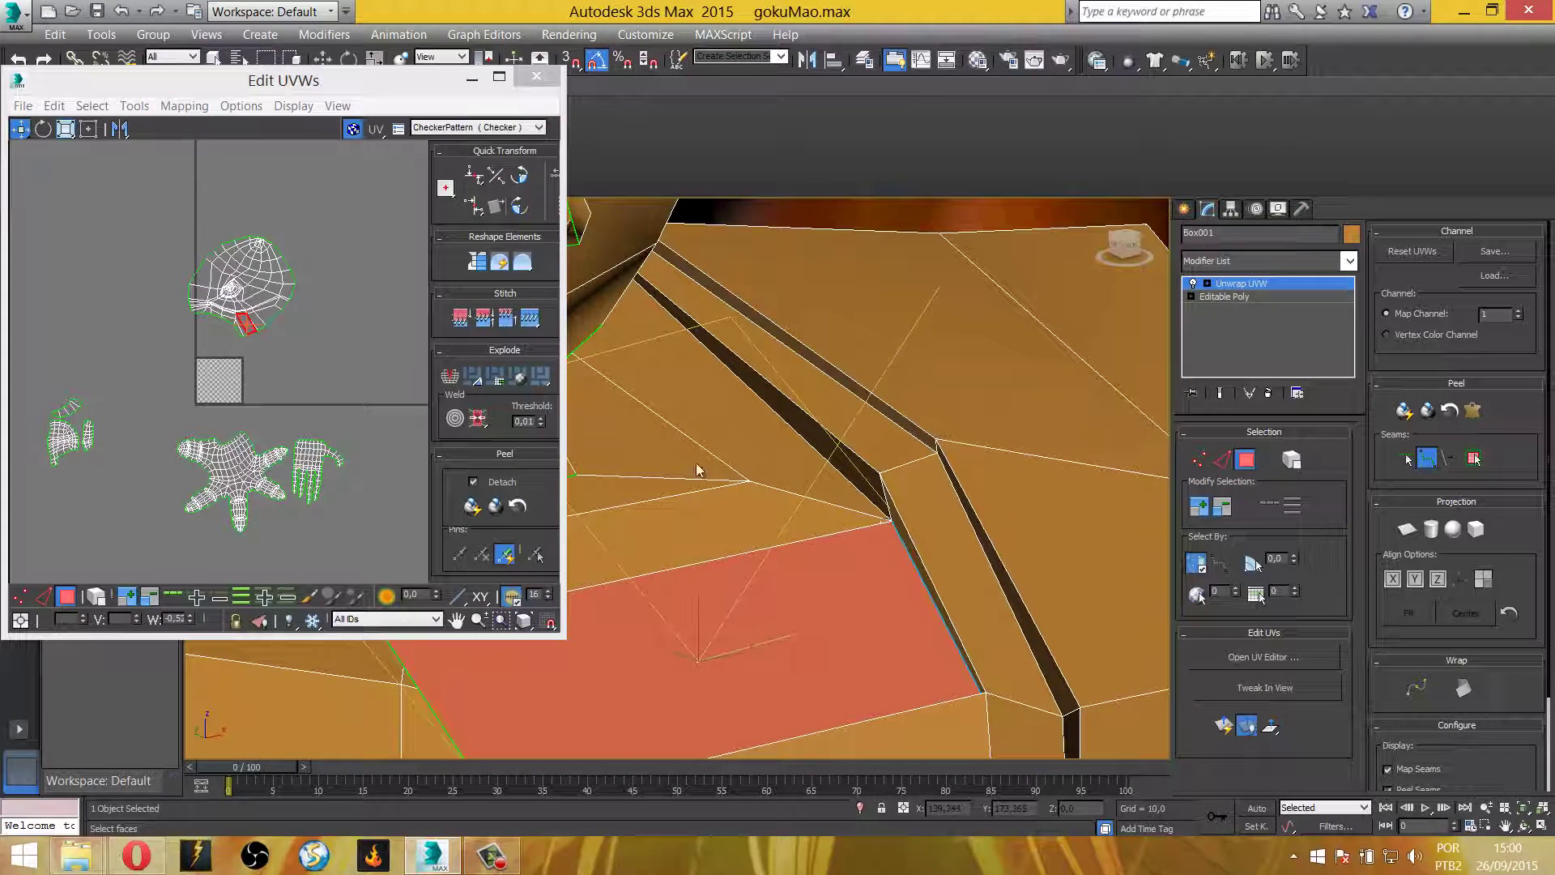
mouse_move(625, 370)
alt+middle_down()
mouse_move(609, 369)
mouse_move(871, 298)
alt+middle_up()
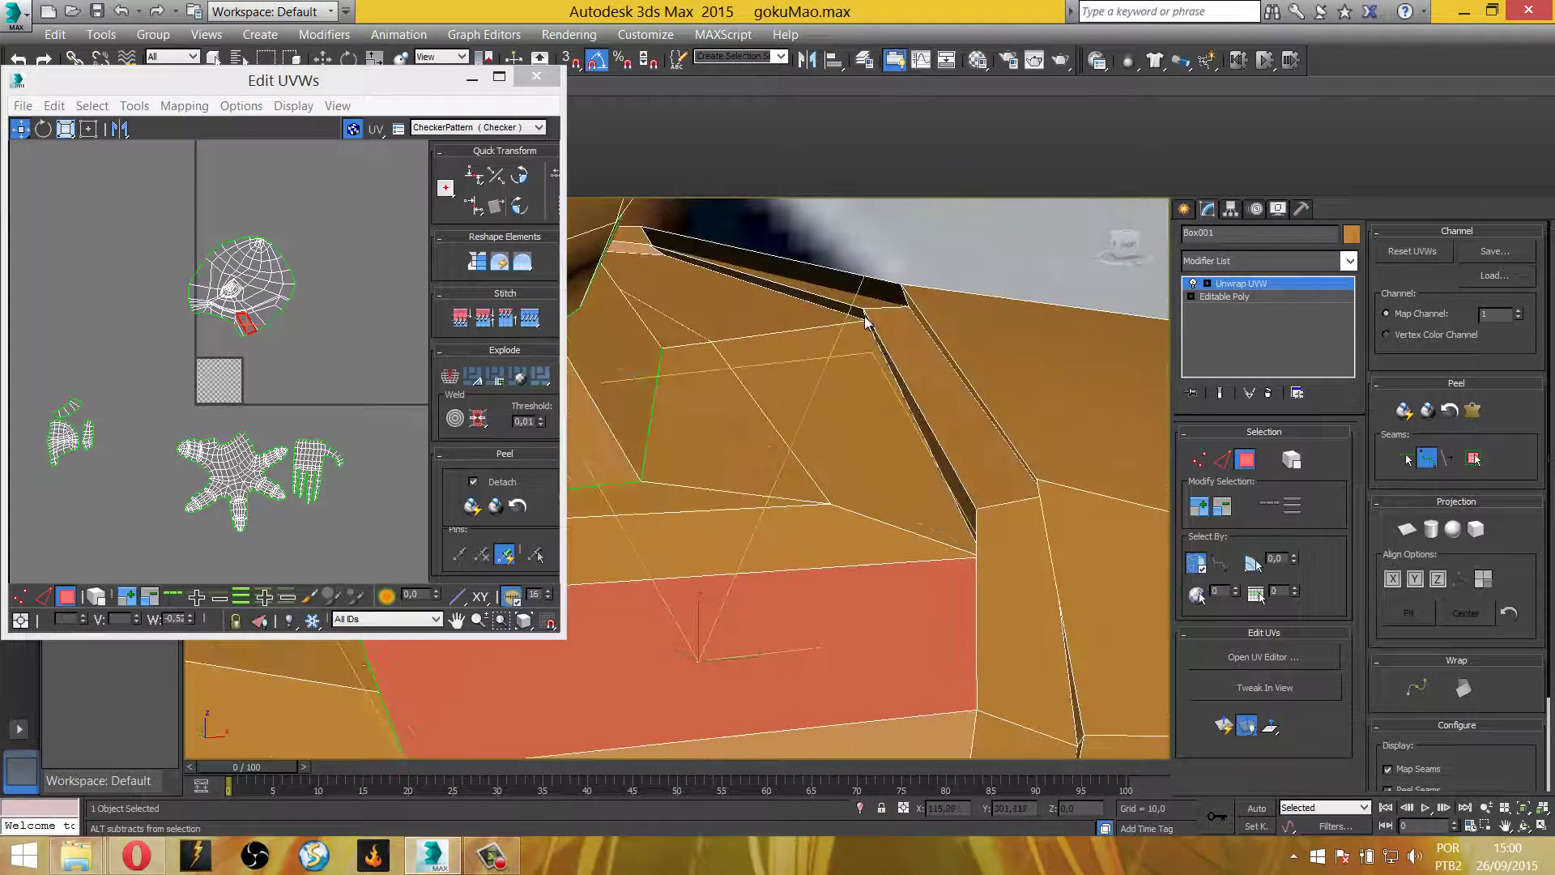
click(865, 318)
mouse_move(658, 260)
alt+middle_down()
mouse_move(857, 298)
mouse_move(798, 359)
mouse_move(924, 347)
mouse_move(1007, 371)
alt+middle_up()
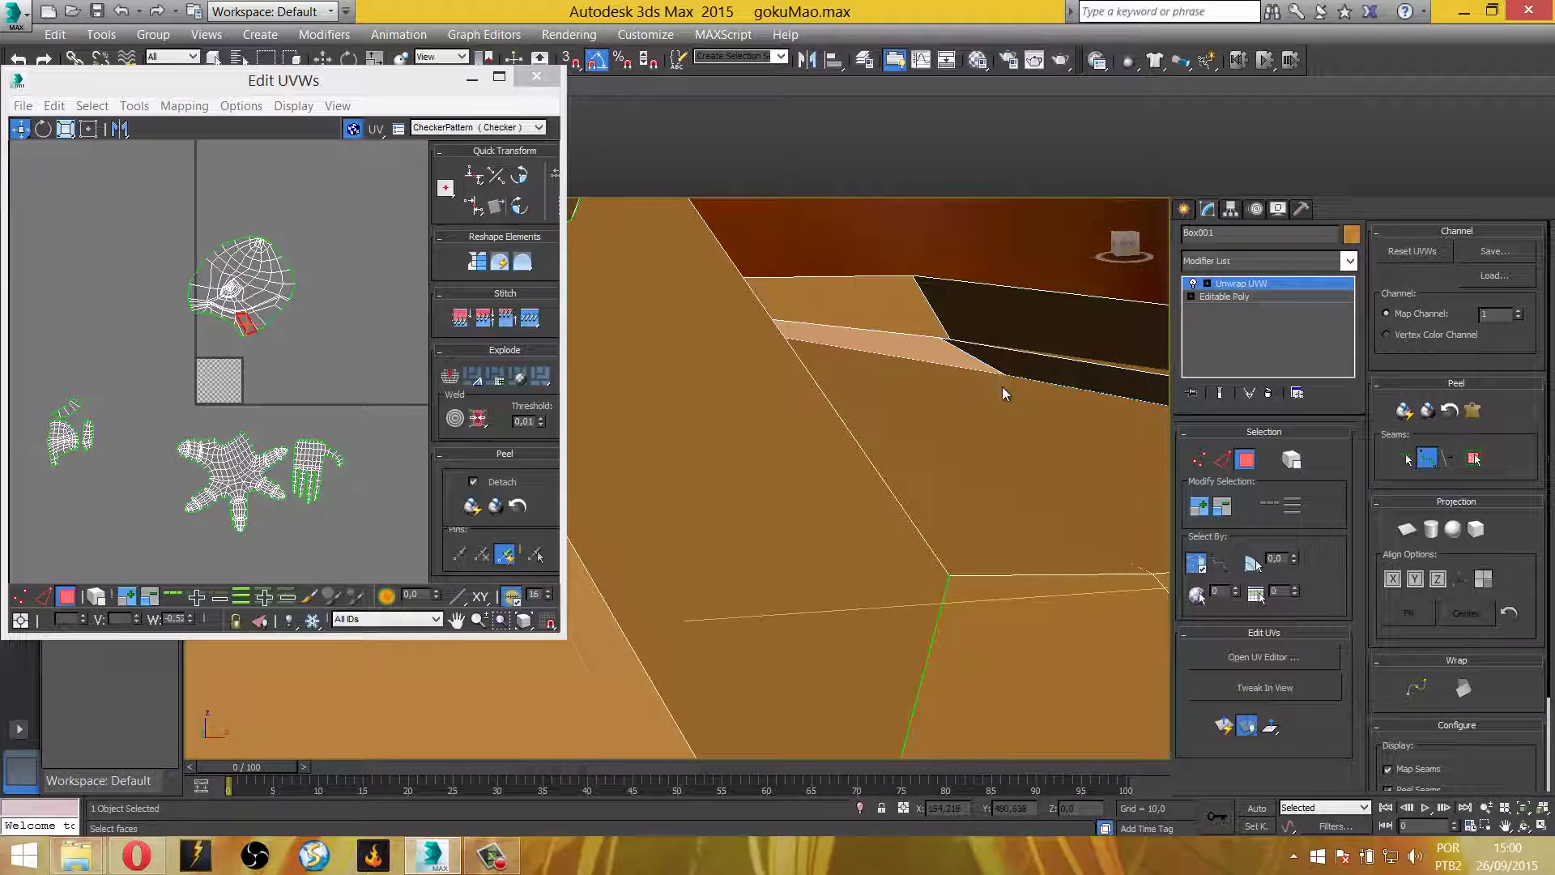
mouse_move(824, 426)
alt+middle_down()
mouse_move(907, 420)
mouse_move(868, 429)
mouse_move(929, 371)
mouse_move(1039, 416)
mouse_move(1009, 413)
mouse_move(1033, 423)
mouse_move(839, 503)
mouse_move(911, 496)
mouse_move(837, 598)
mouse_move(989, 449)
mouse_move(1045, 430)
mouse_move(1025, 514)
mouse_move(996, 527)
mouse_move(1026, 403)
mouse_move(995, 386)
alt+middle_up()
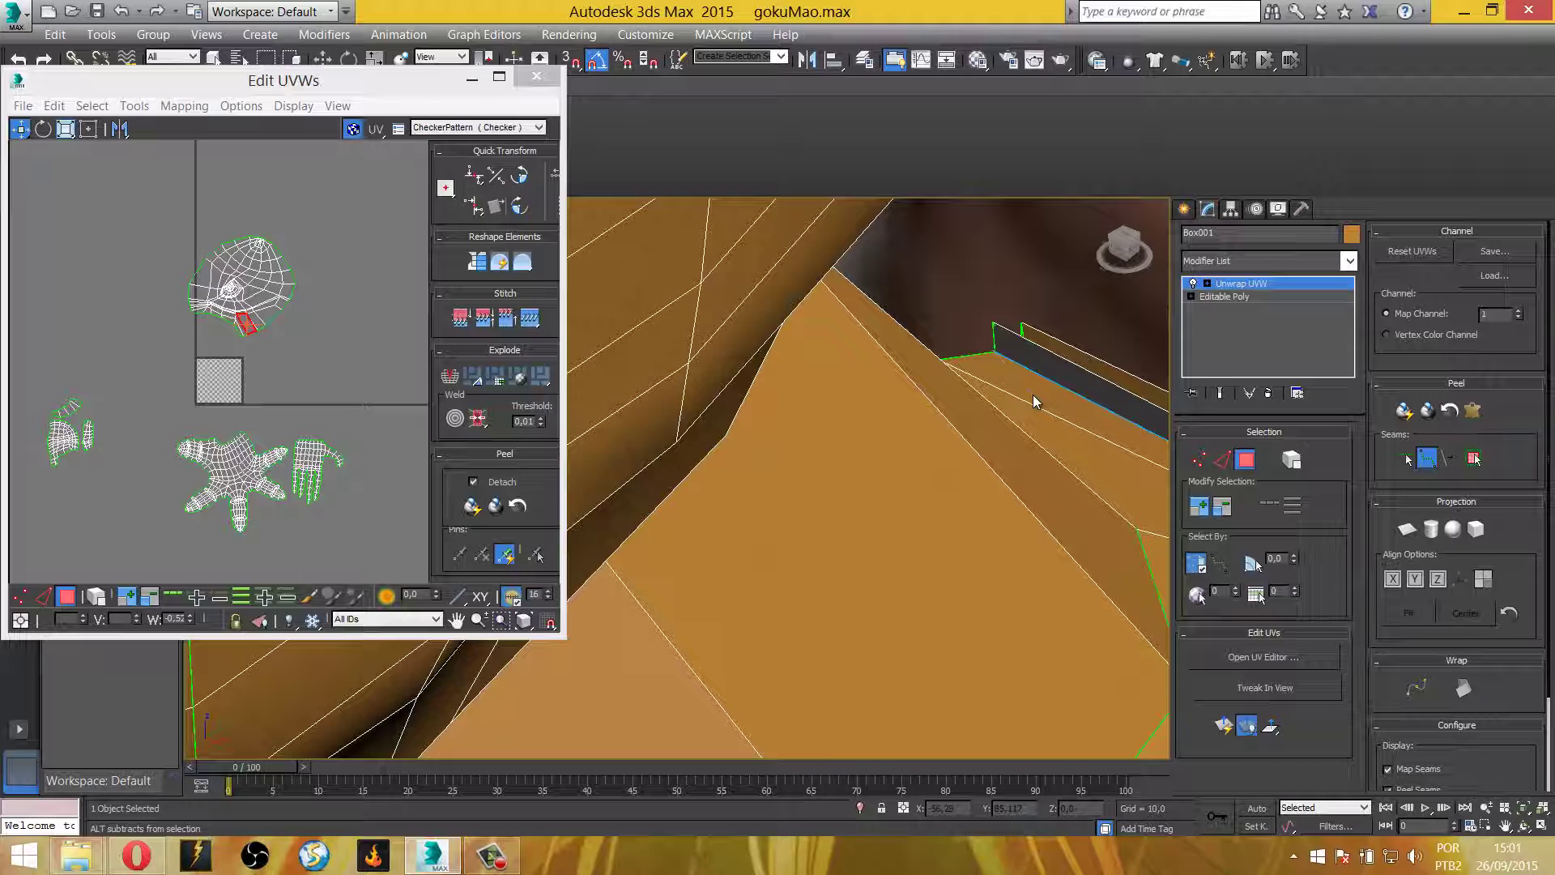
Orbit around the selected shoulder face and neck to check the seams
scroll(1033, 395, down, 1)
scroll(1013, 451, down, 2)
scroll(1071, 517, down, 2)
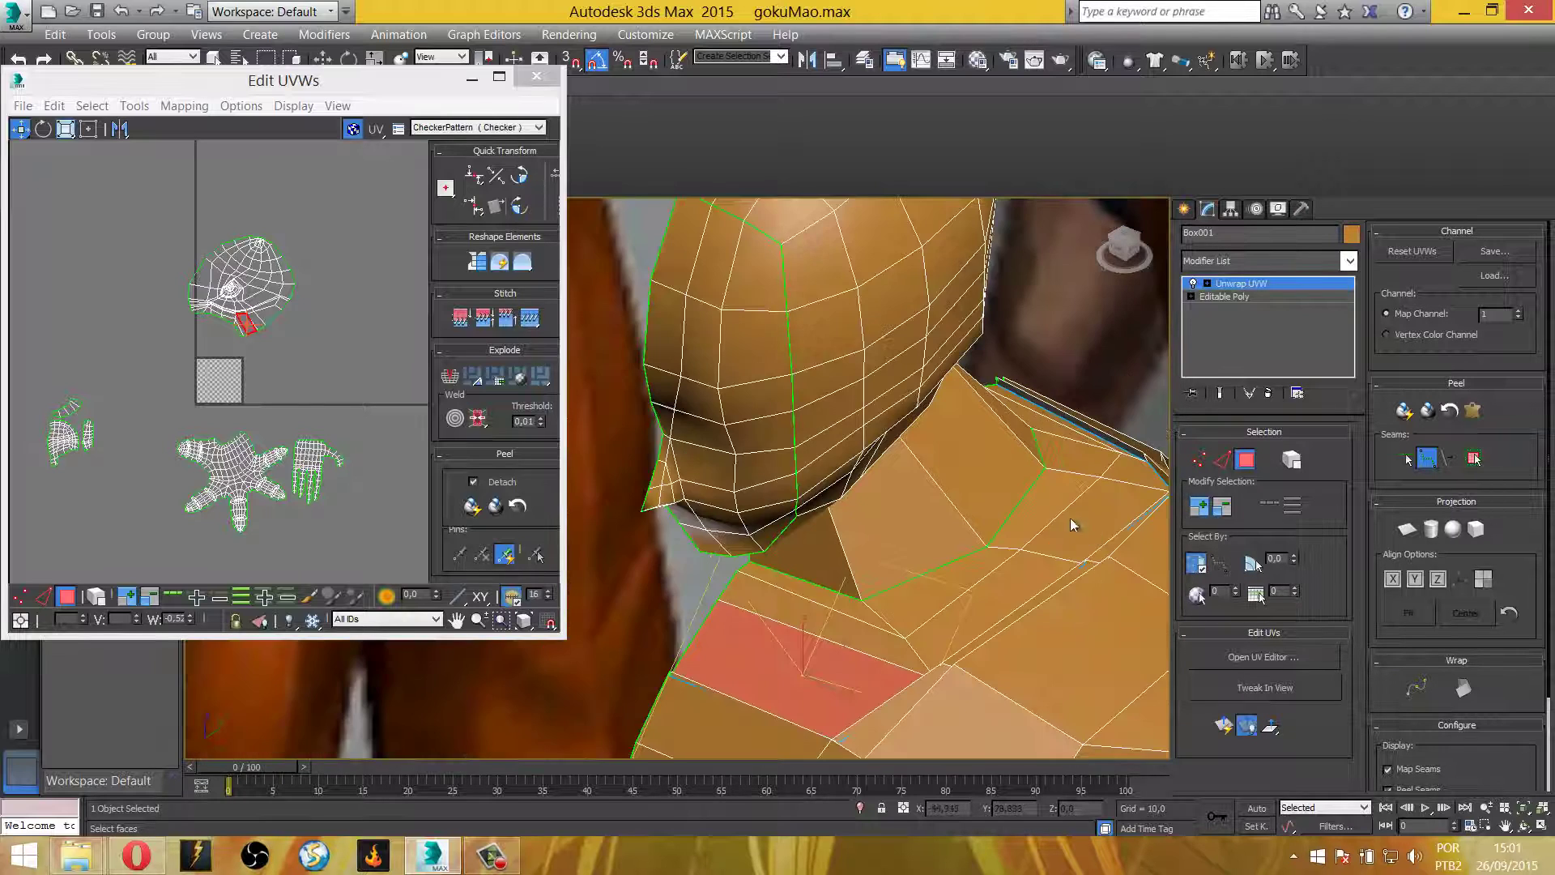
mouse_move(853, 692)
alt+middle_down()
mouse_move(986, 670)
mouse_move(868, 712)
mouse_move(765, 675)
alt+middle_up()
mouse_move(809, 567)
alt+middle_down()
mouse_move(782, 620)
mouse_move(844, 634)
mouse_move(974, 729)
alt+middle_up()
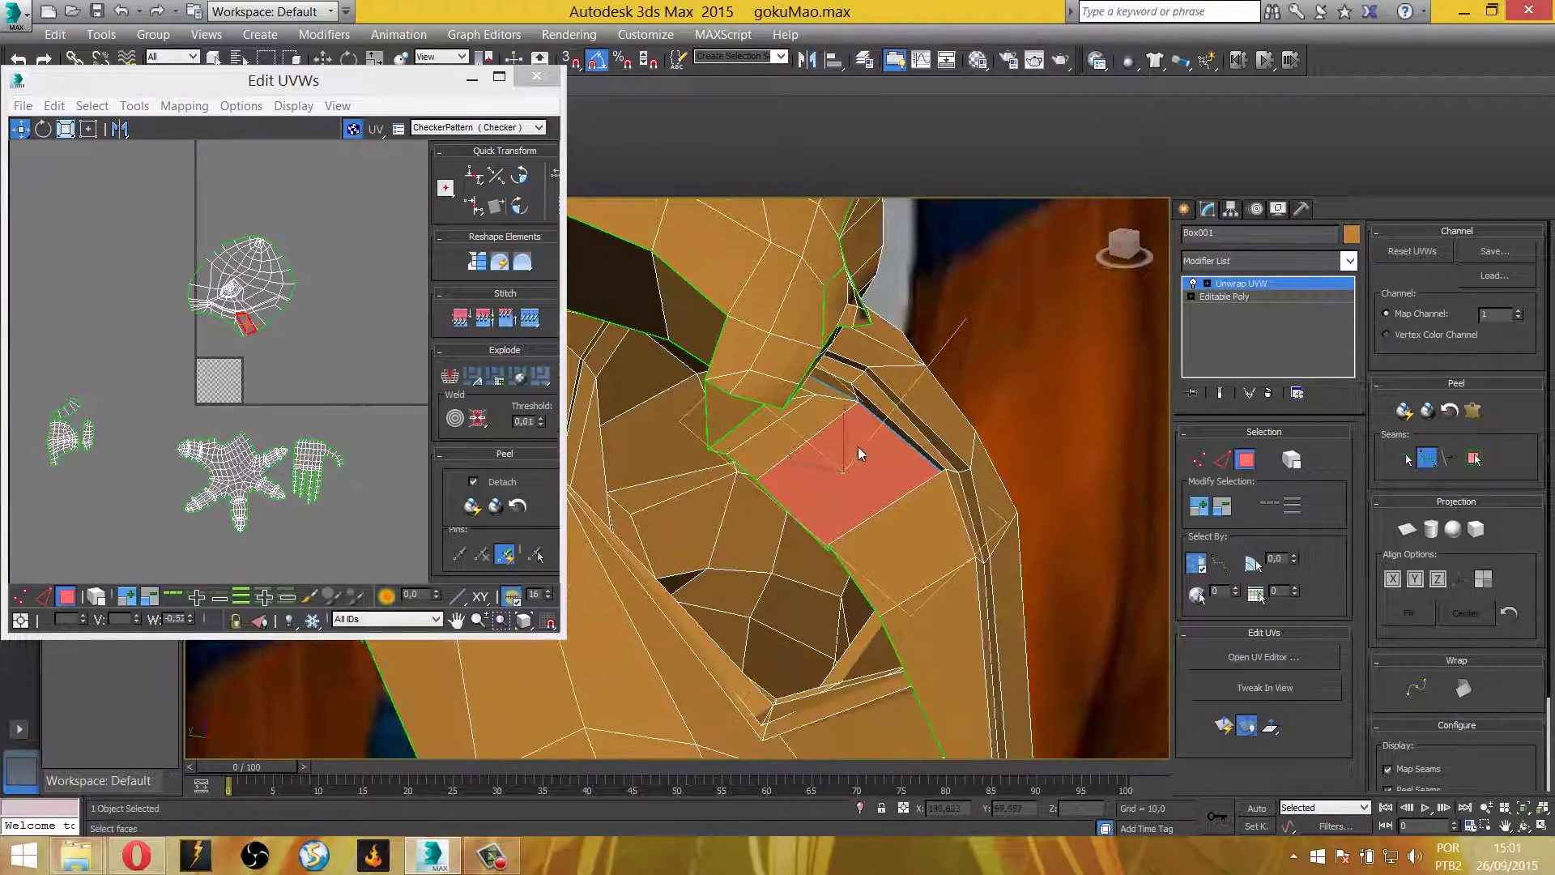
mouse_move(858, 445)
alt+middle_down()
mouse_move(918, 479)
mouse_move(741, 476)
mouse_move(643, 435)
alt+middle_up()
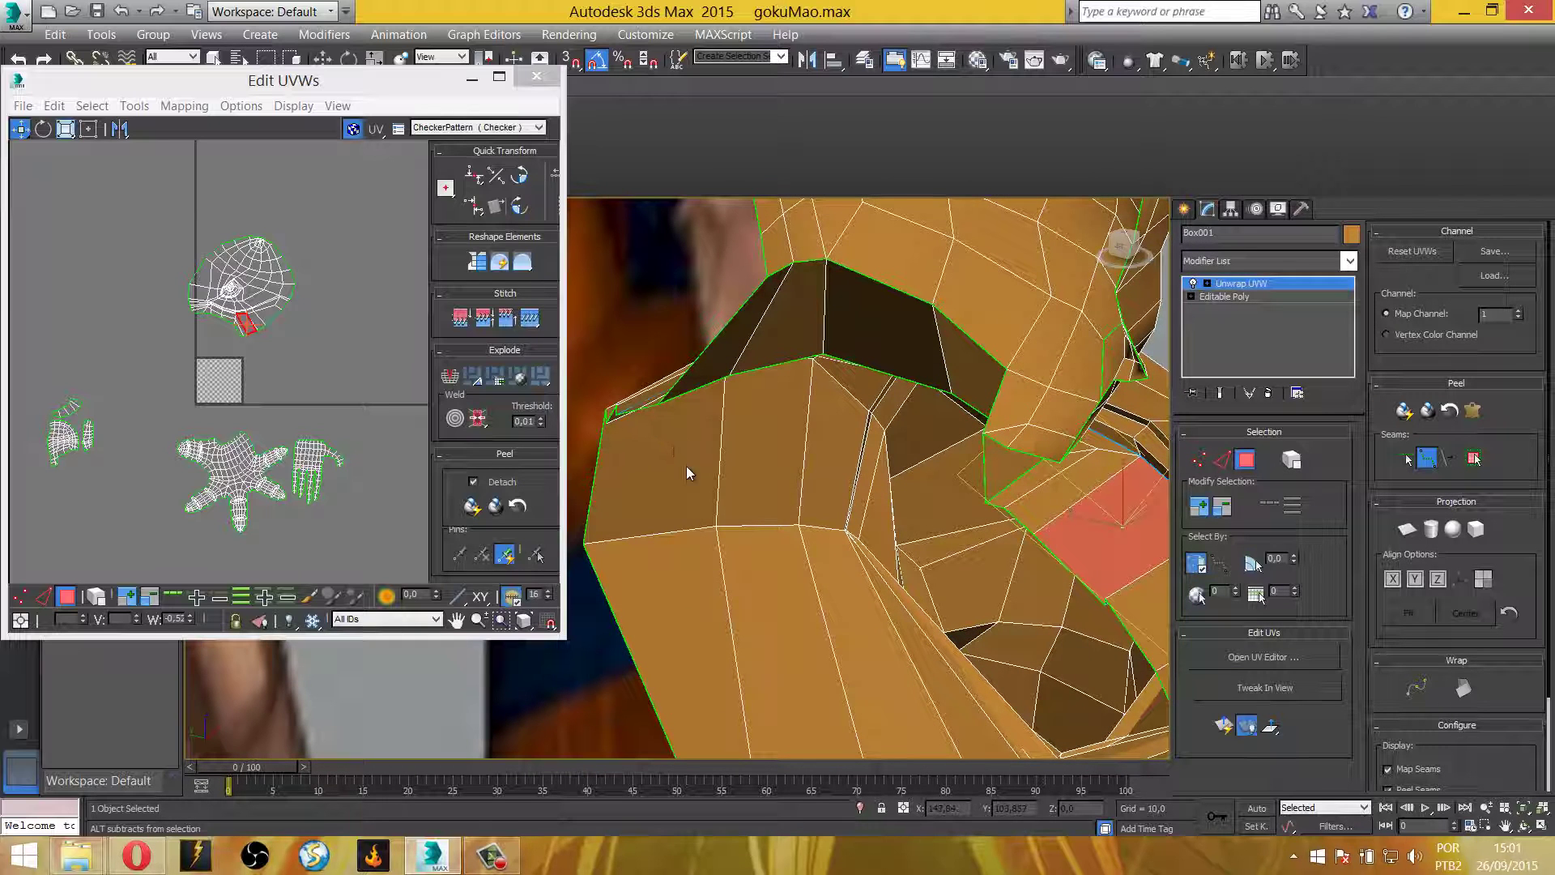
click(235, 338)
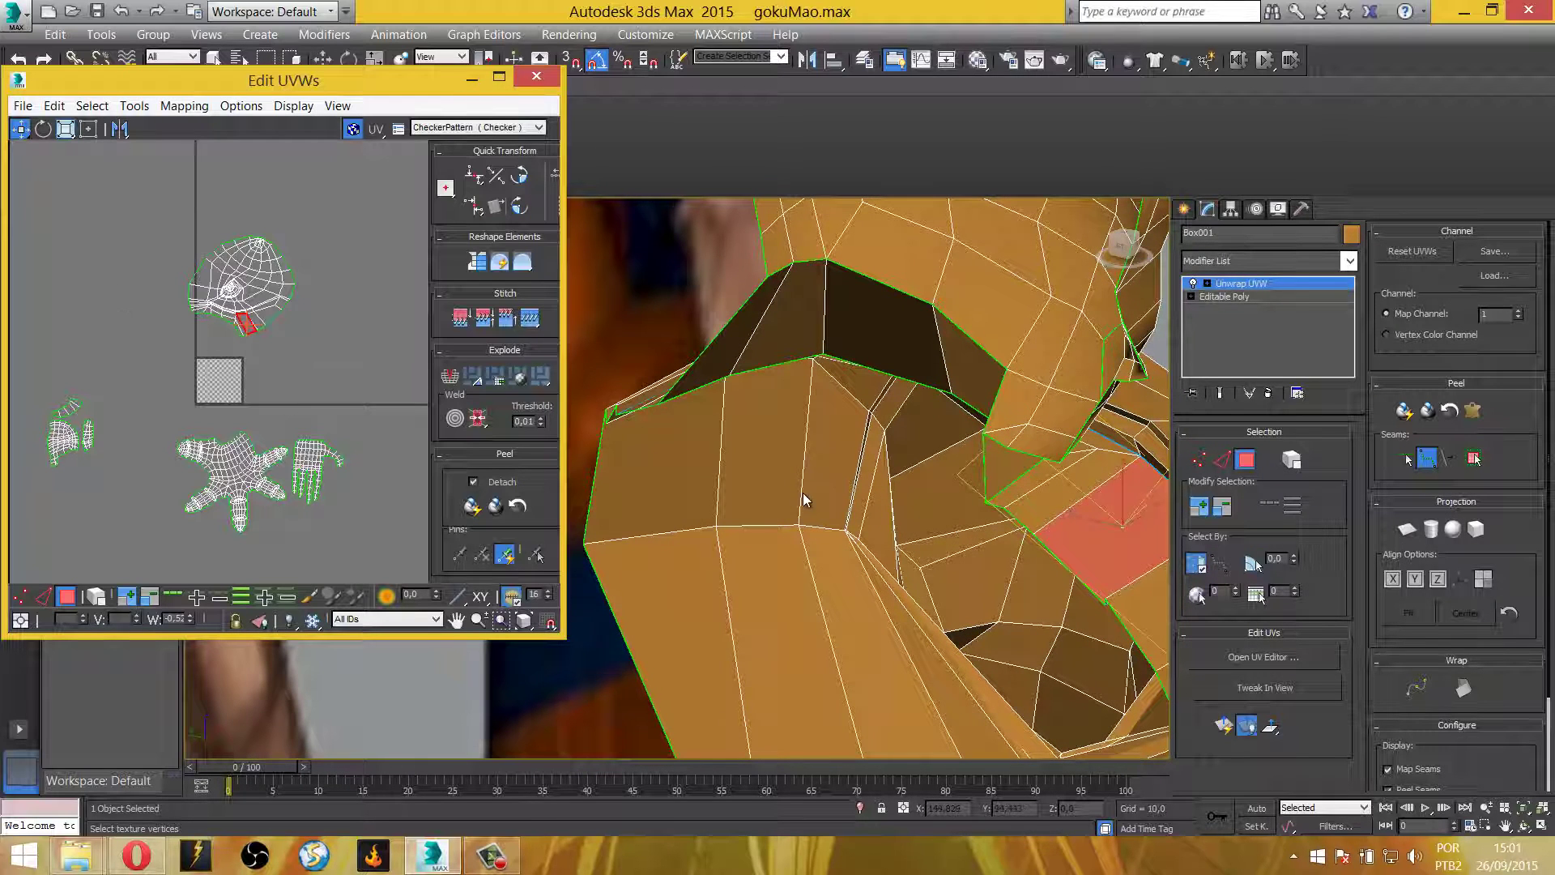
alt+middle_drag(803, 493, 939, 535)
mouse_move(818, 421)
alt+middle_down()
mouse_move(879, 556)
mouse_move(848, 600)
mouse_move(718, 597)
alt+middle_up()
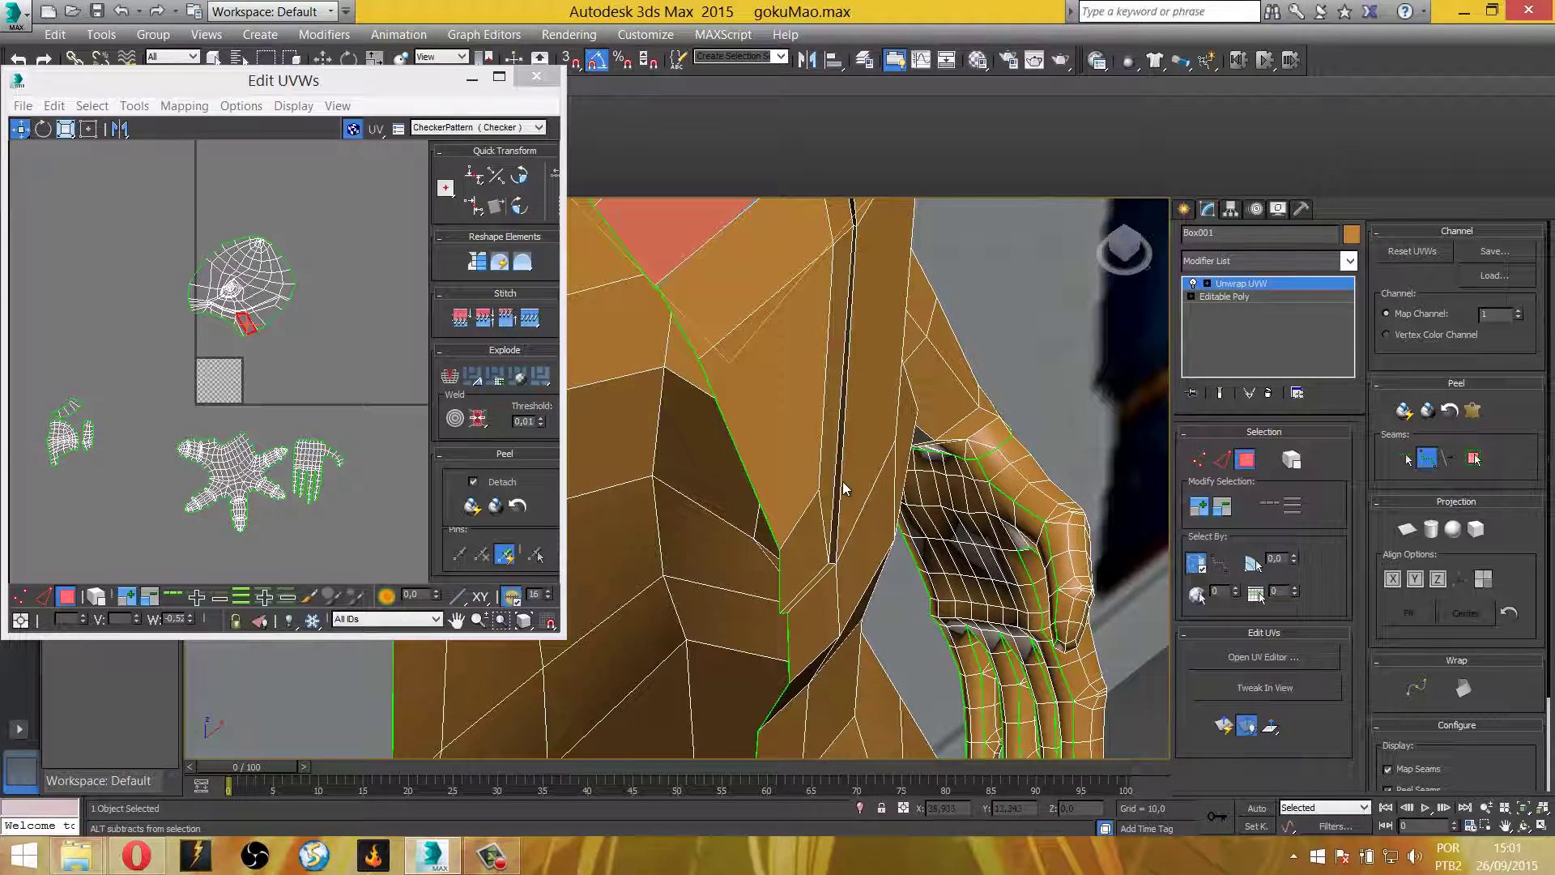
middle_drag(841, 376, 801, 524)
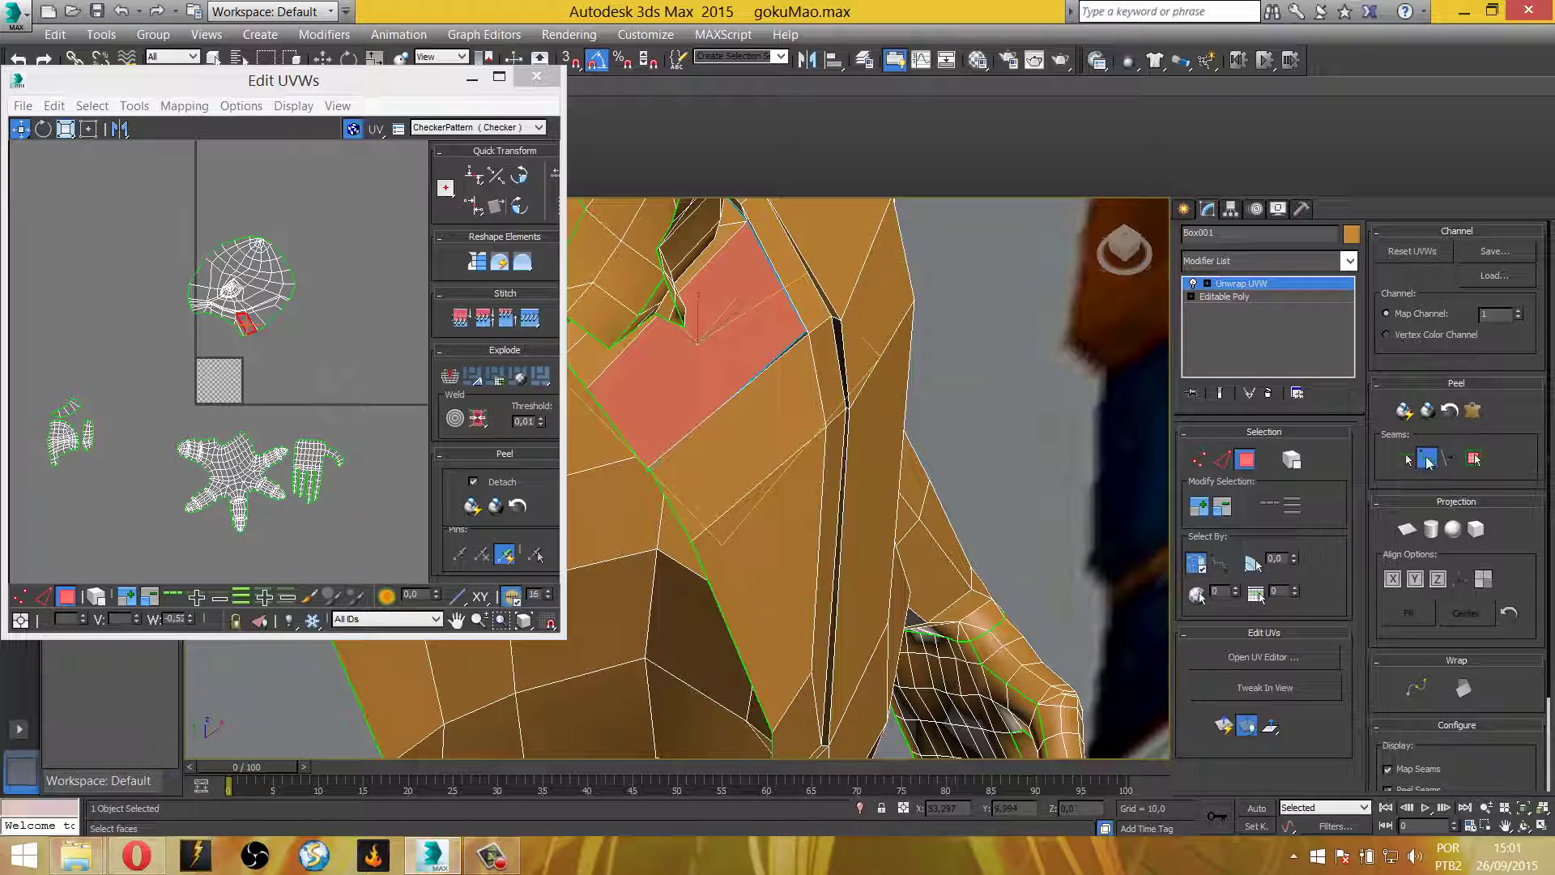
mouse_move(1115, 591)
alt+middle_down()
mouse_move(989, 530)
mouse_move(729, 581)
alt+middle_up()
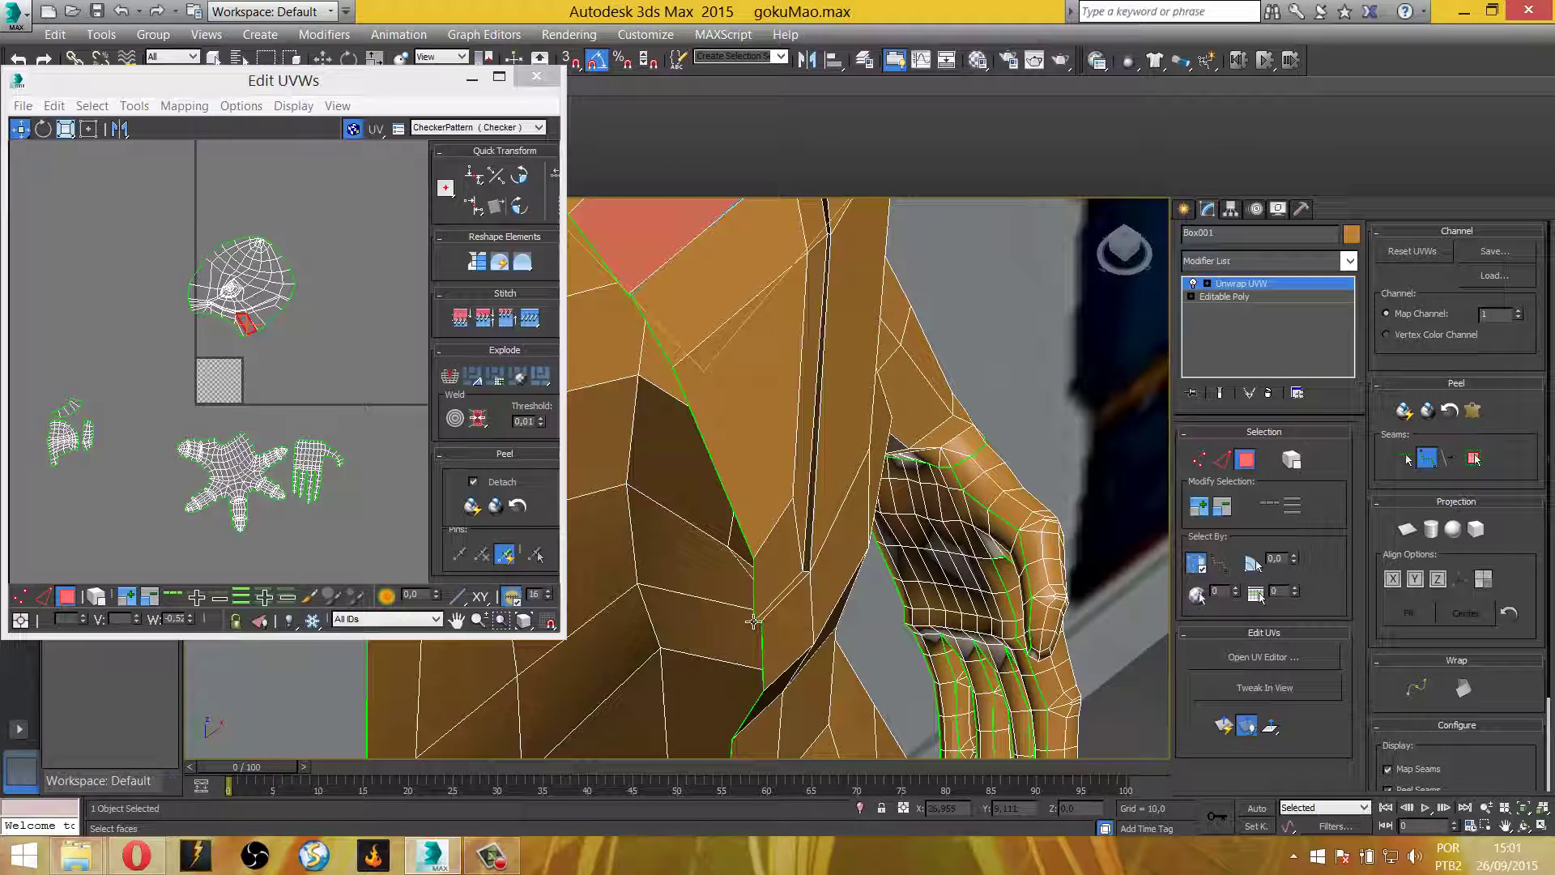
Start a new seam down the side near the armpit and frame its groove
click(782, 458)
scroll(827, 234, up, 2)
scroll(826, 347, up, 2)
scroll(825, 410, up, 2)
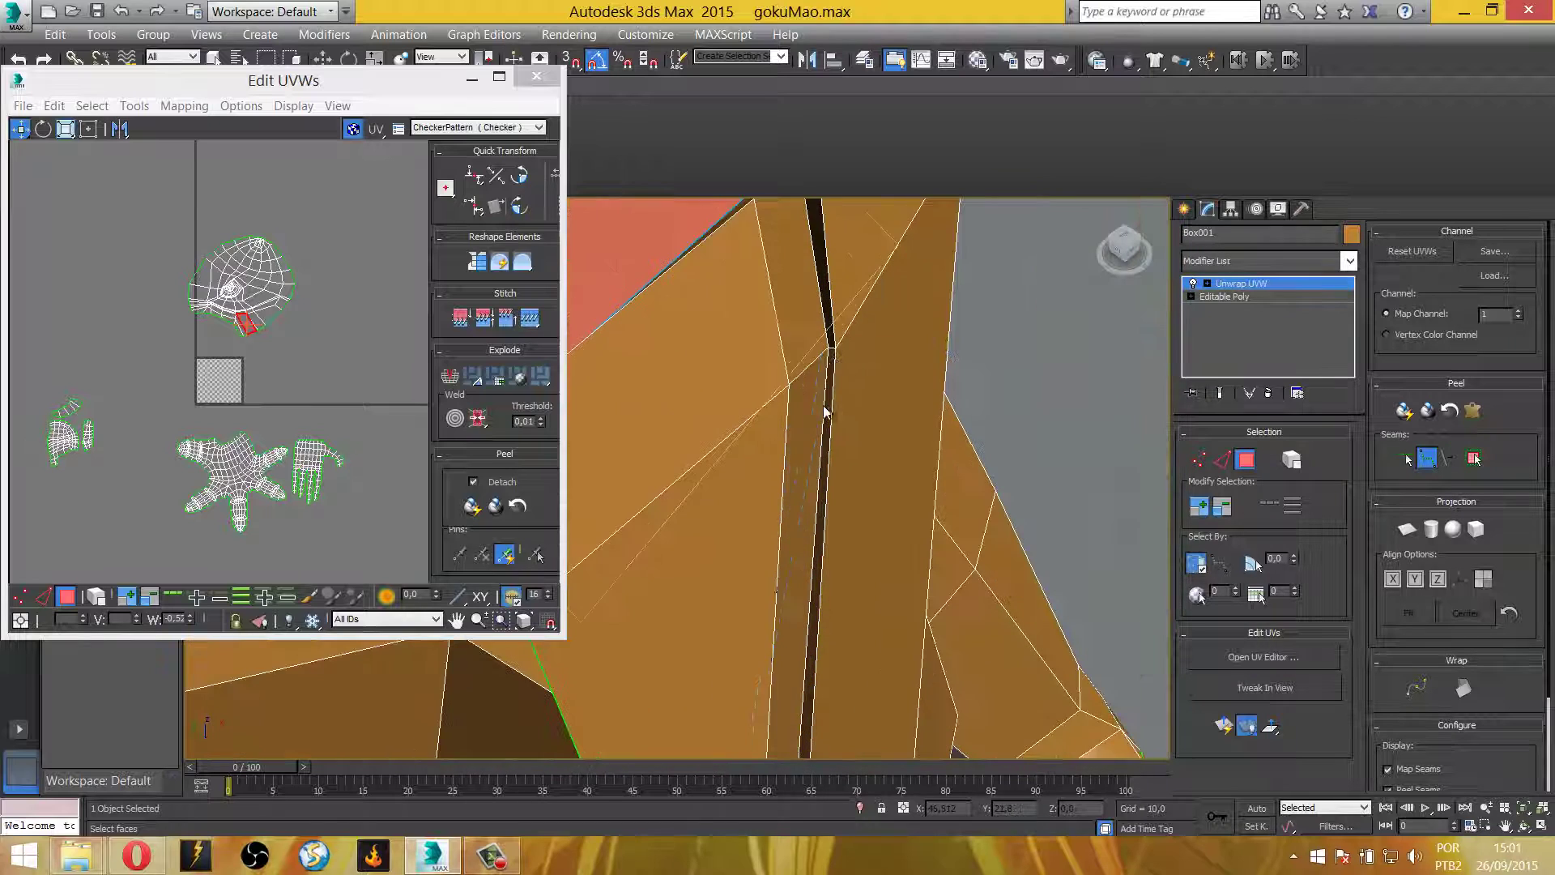
scroll(825, 411, down, 1)
scroll(802, 422, down, 1)
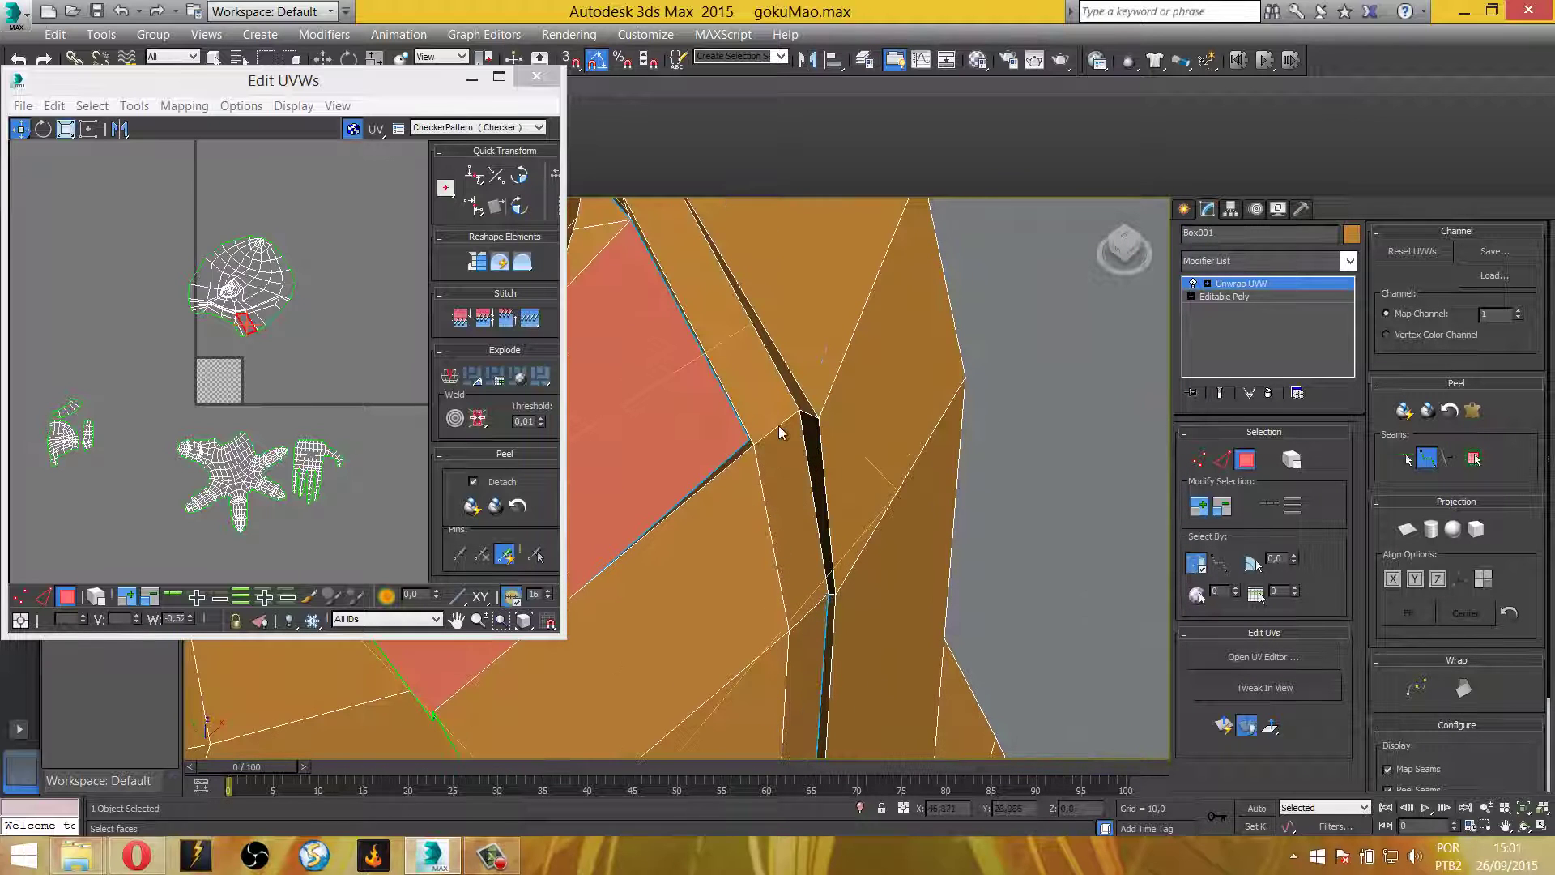
middle_drag(801, 413, 866, 630)
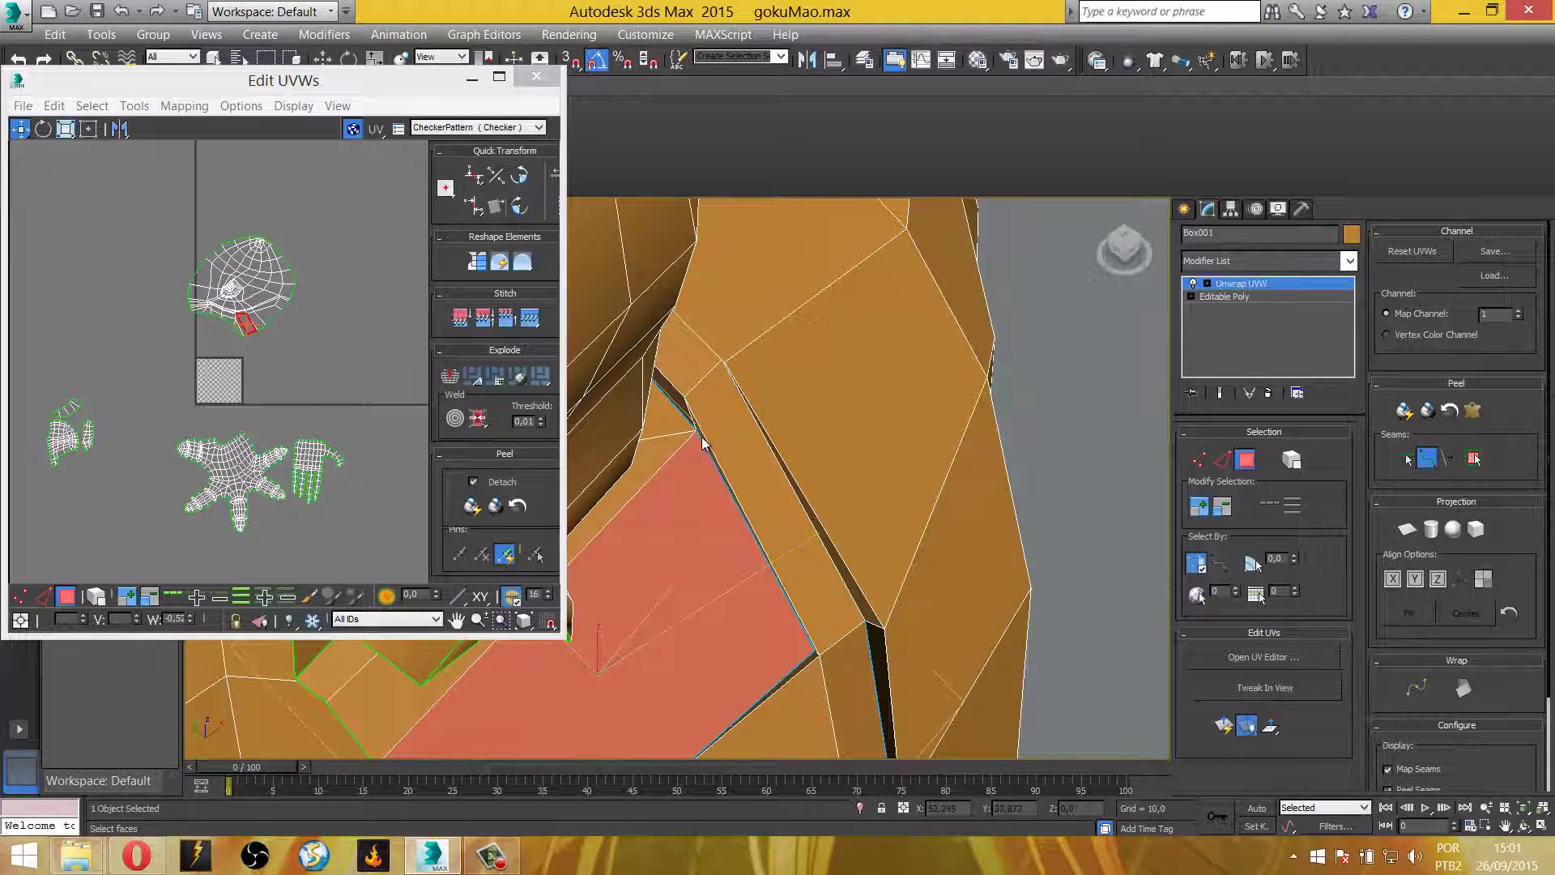
scroll(701, 440, up, 2)
scroll(703, 418, up, 2)
scroll(705, 413, up, 1)
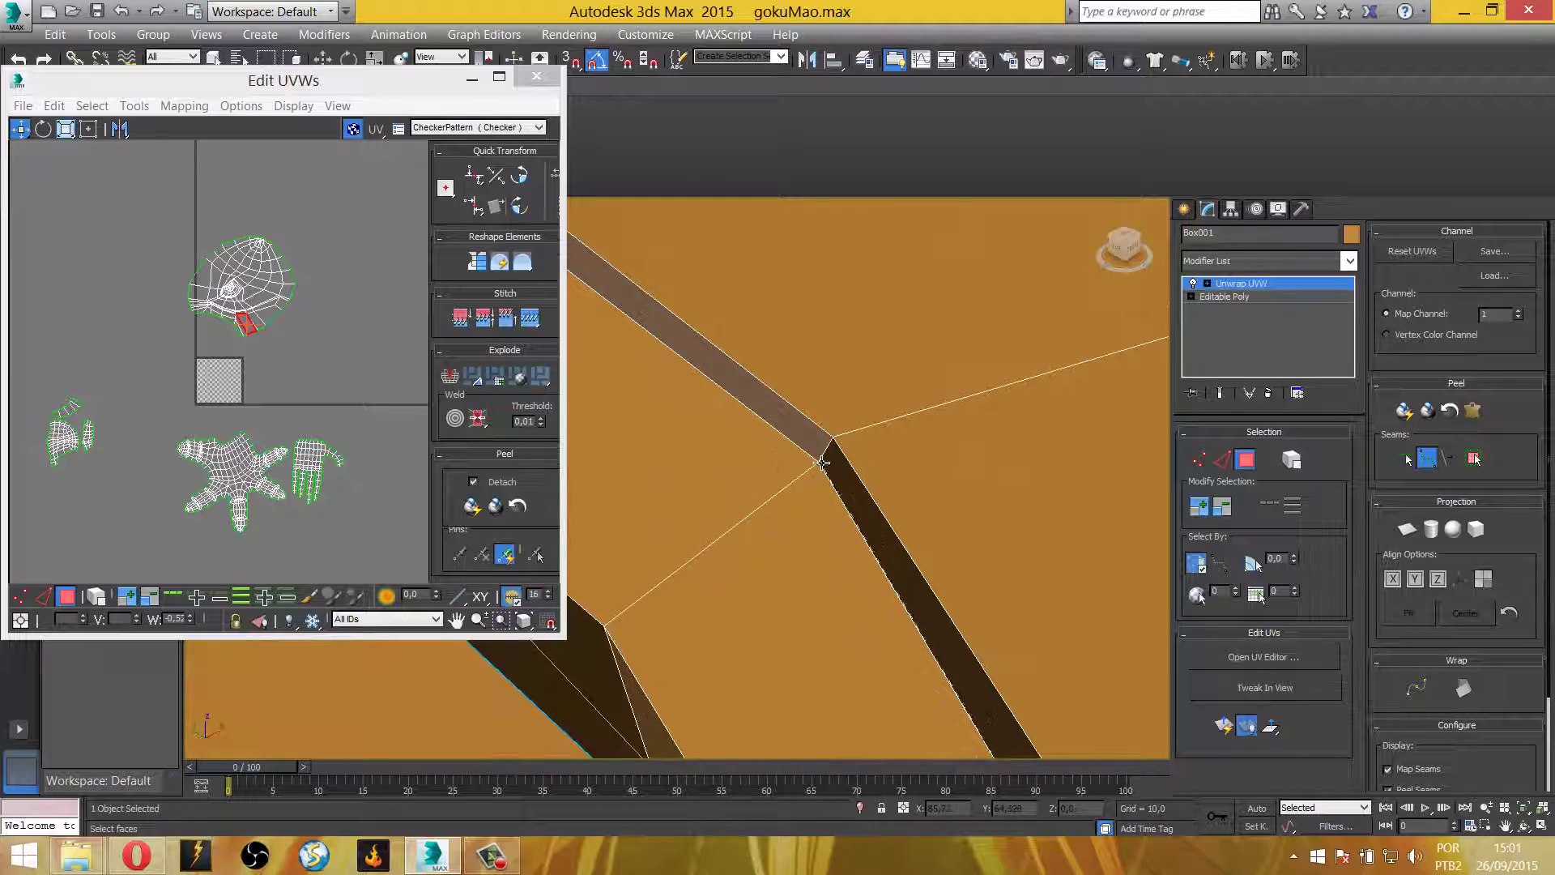
scroll(828, 386, down, 4)
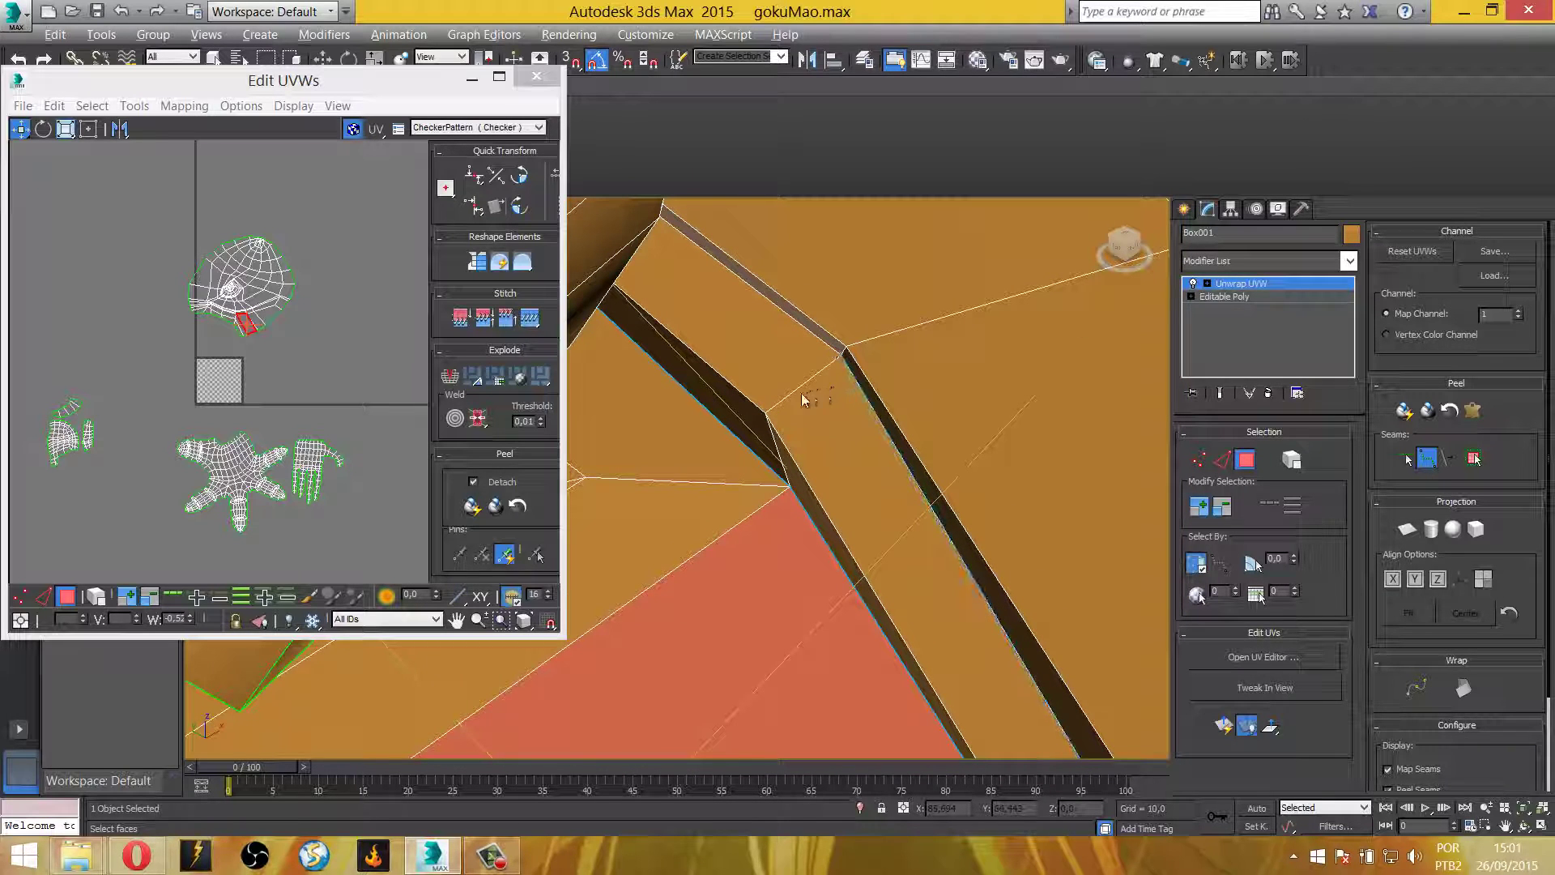
Orbit around the shoulder and sleeve to check the seam grooves from several sides
alt+middle_drag(800, 393, 831, 314)
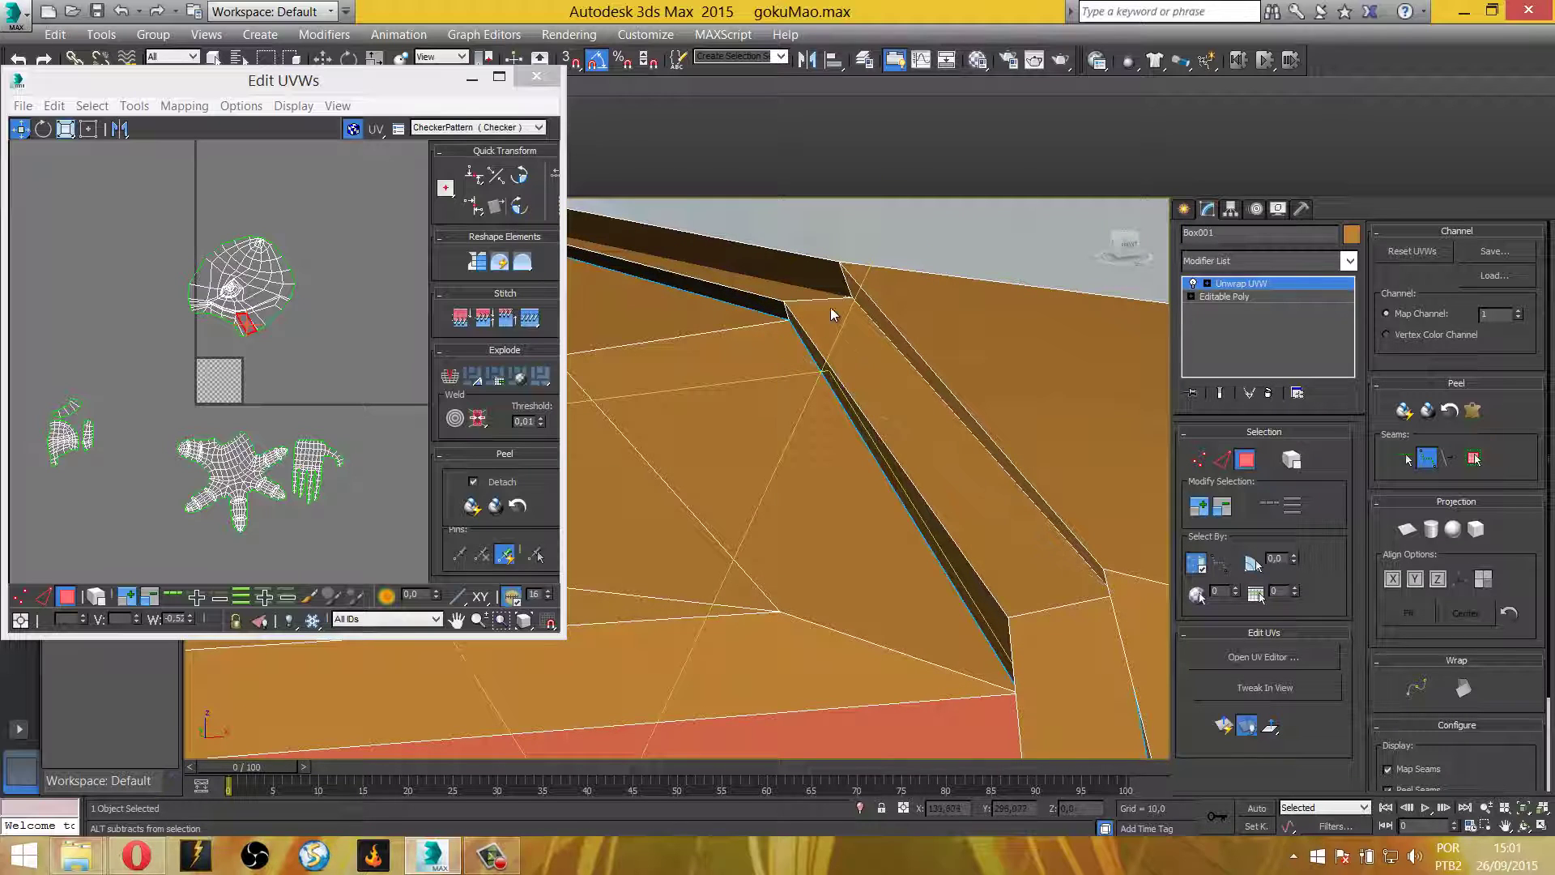
mouse_move(851, 296)
alt+middle_down()
mouse_move(896, 451)
mouse_move(795, 514)
mouse_move(940, 514)
mouse_move(722, 549)
mouse_move(546, 659)
mouse_move(1066, 547)
mouse_move(920, 618)
mouse_move(761, 562)
mouse_move(739, 573)
mouse_move(794, 639)
mouse_move(829, 594)
alt+middle_up()
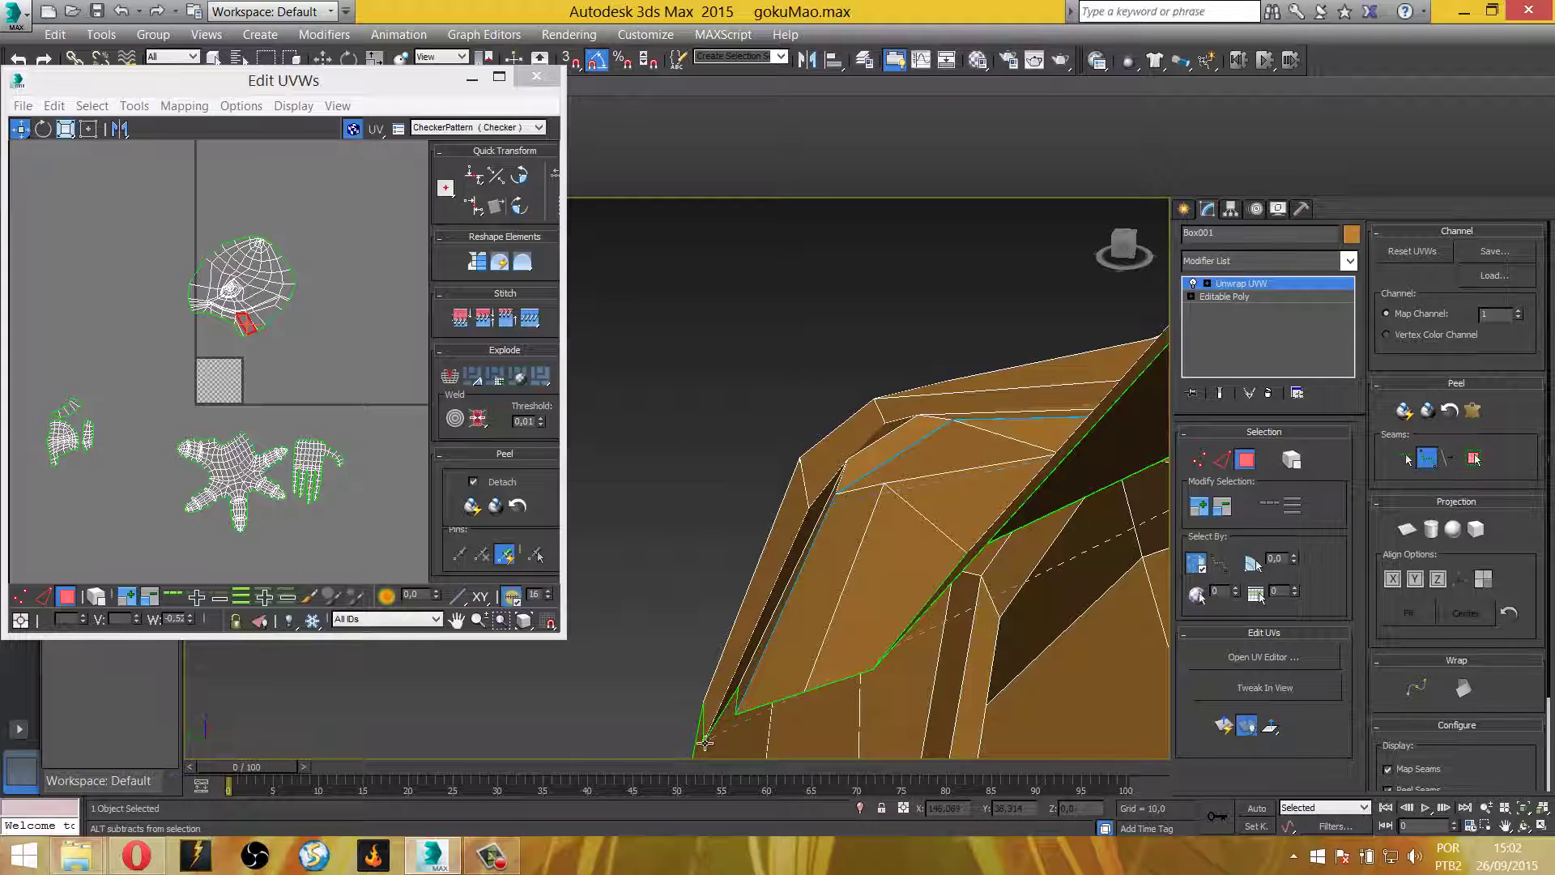
alt+middle_drag(757, 622, 770, 635)
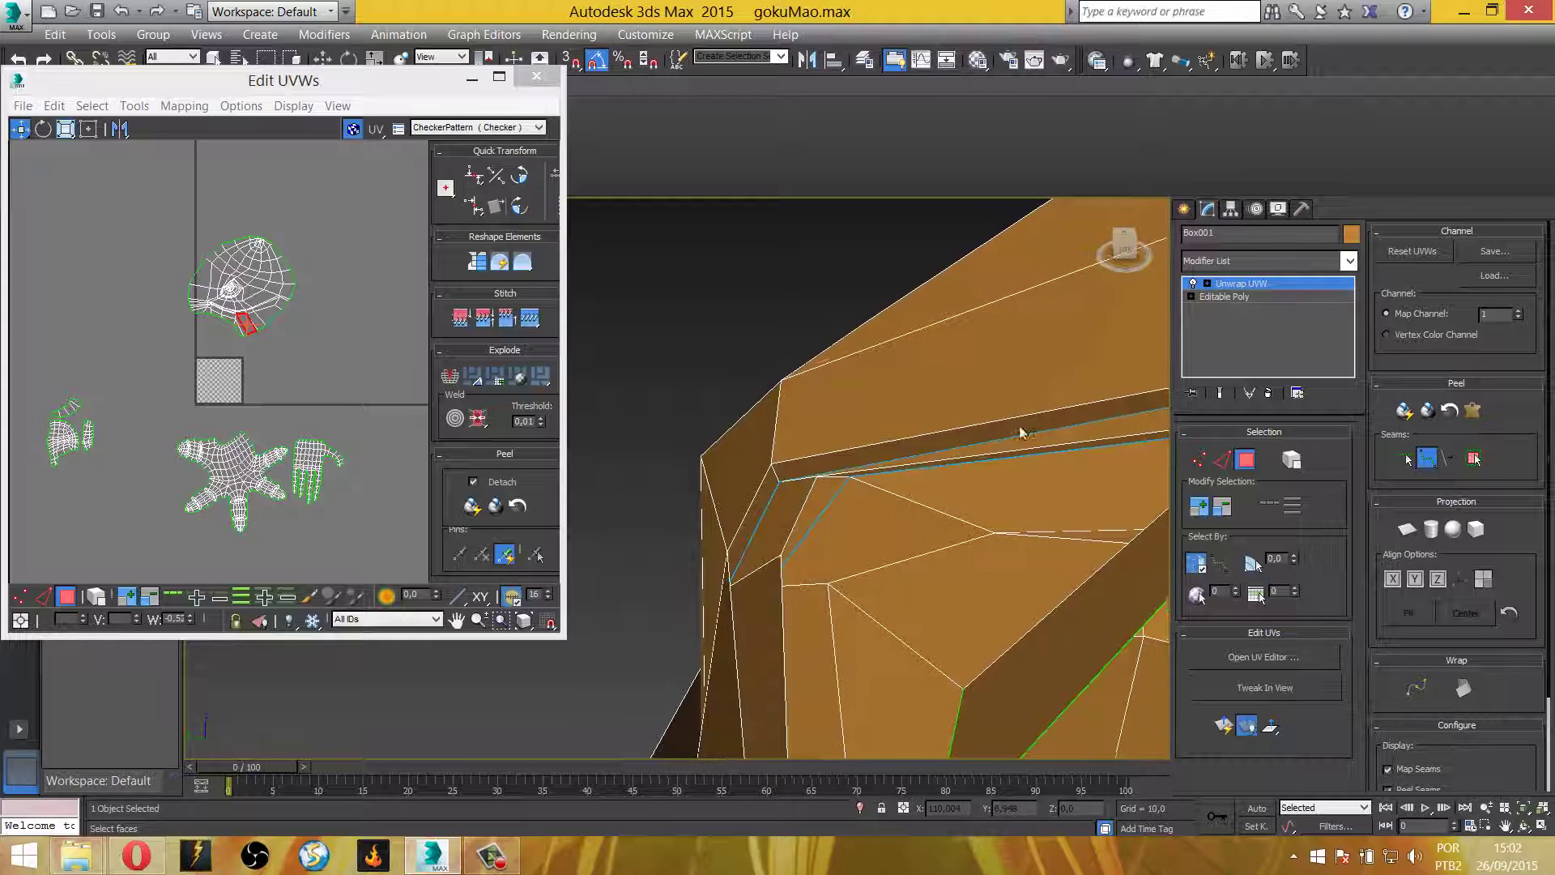
alt+middle_drag(1021, 423, 943, 430)
scroll(1004, 529, down, 3)
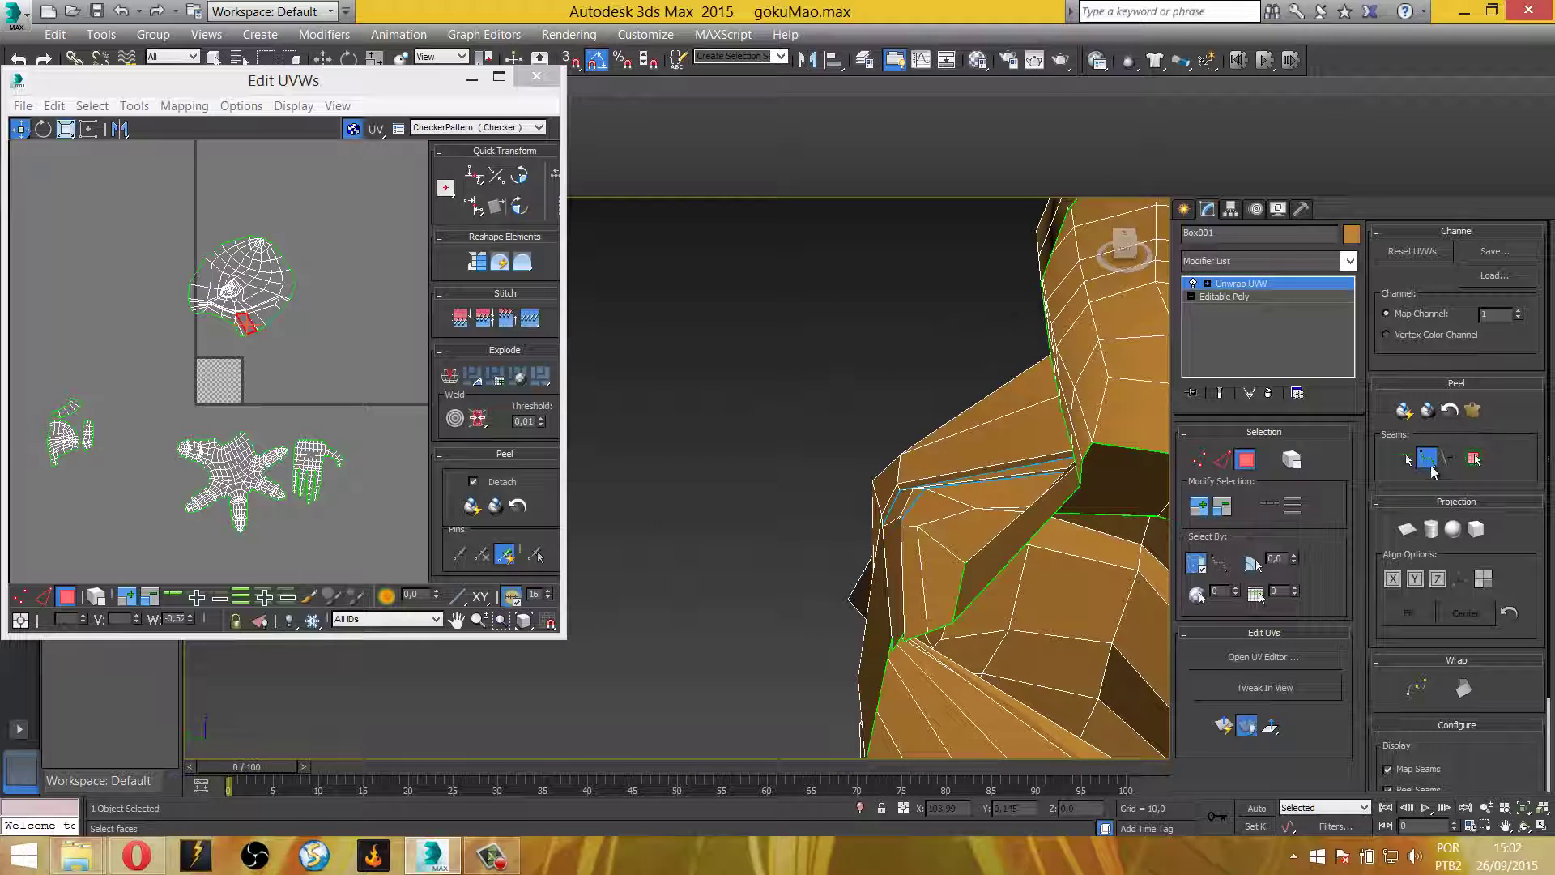
scroll(882, 499, up, 3)
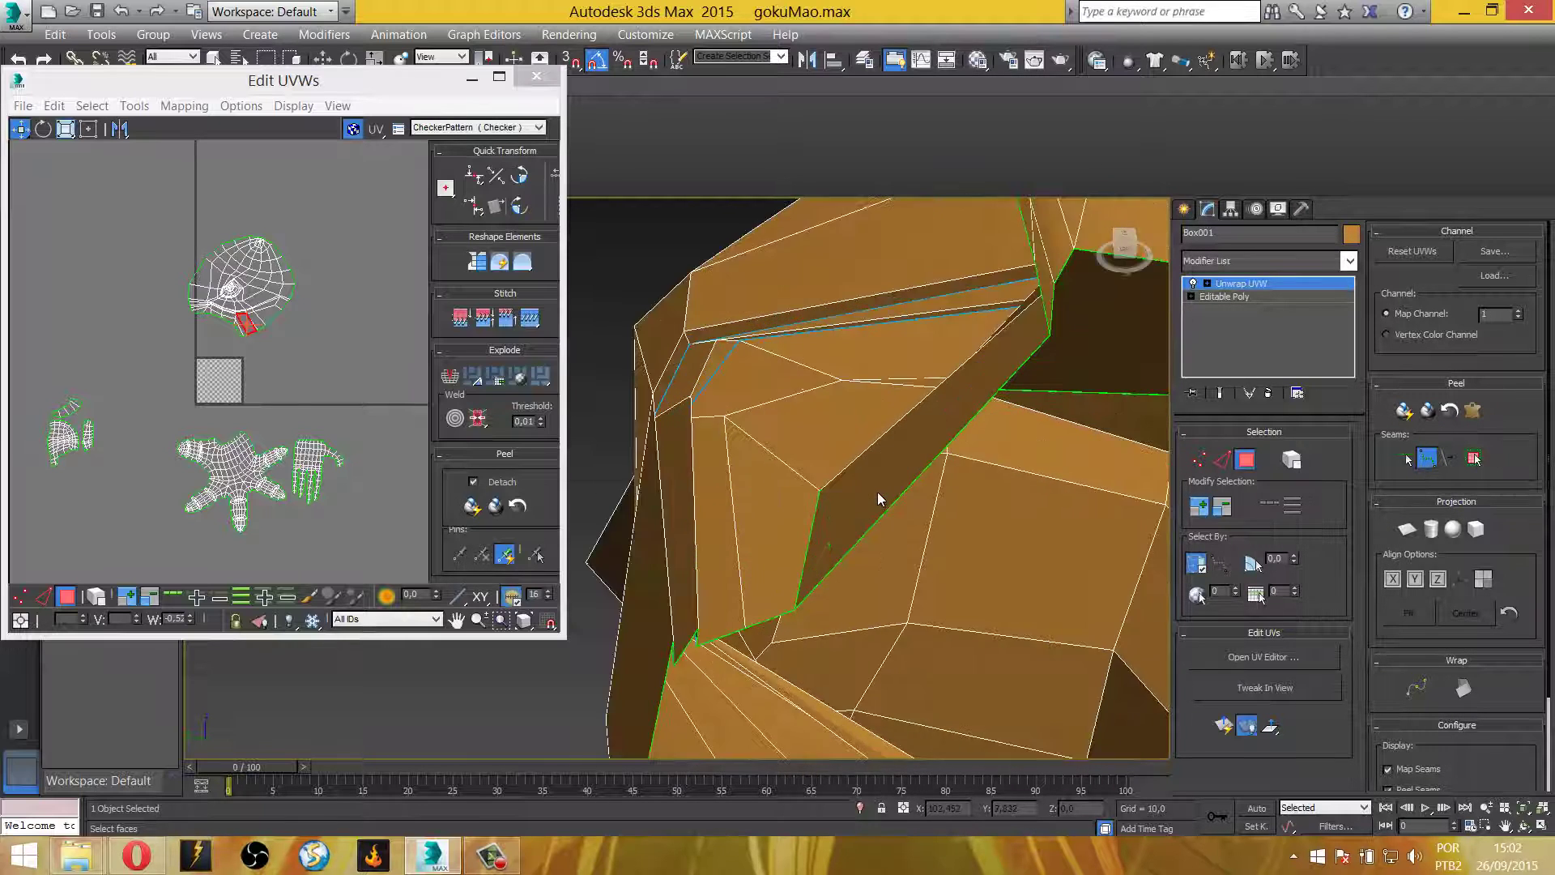
mouse_move(881, 498)
alt+middle_down()
mouse_move(789, 444)
mouse_move(817, 443)
mouse_move(823, 462)
mouse_move(919, 318)
alt+middle_up()
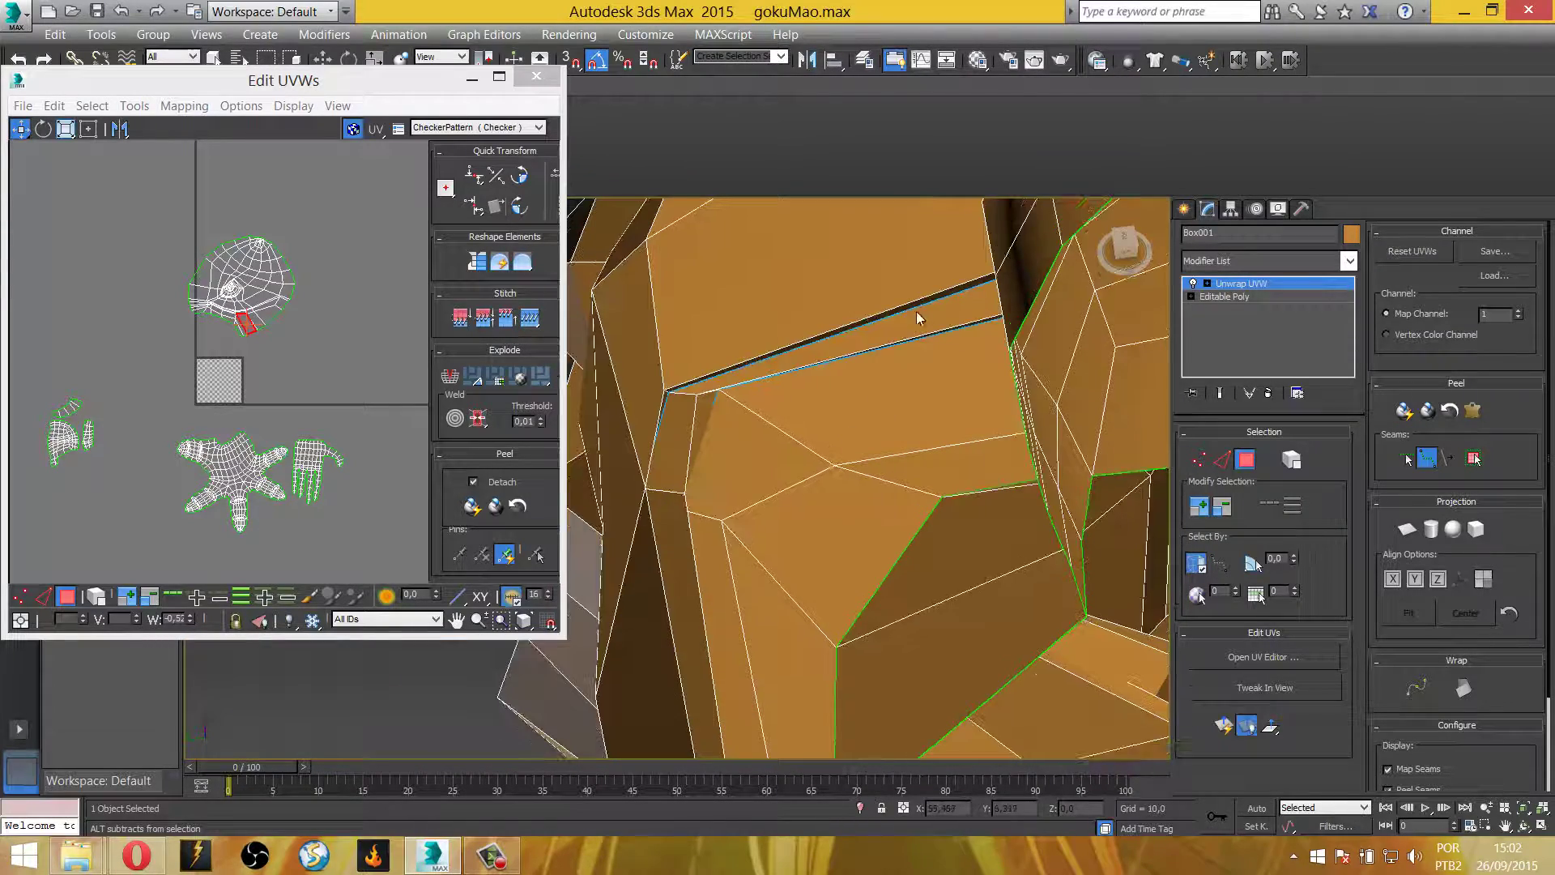
mouse_move(702, 726)
alt+middle_down()
mouse_move(743, 545)
mouse_move(848, 306)
mouse_move(683, 371)
alt+middle_up()
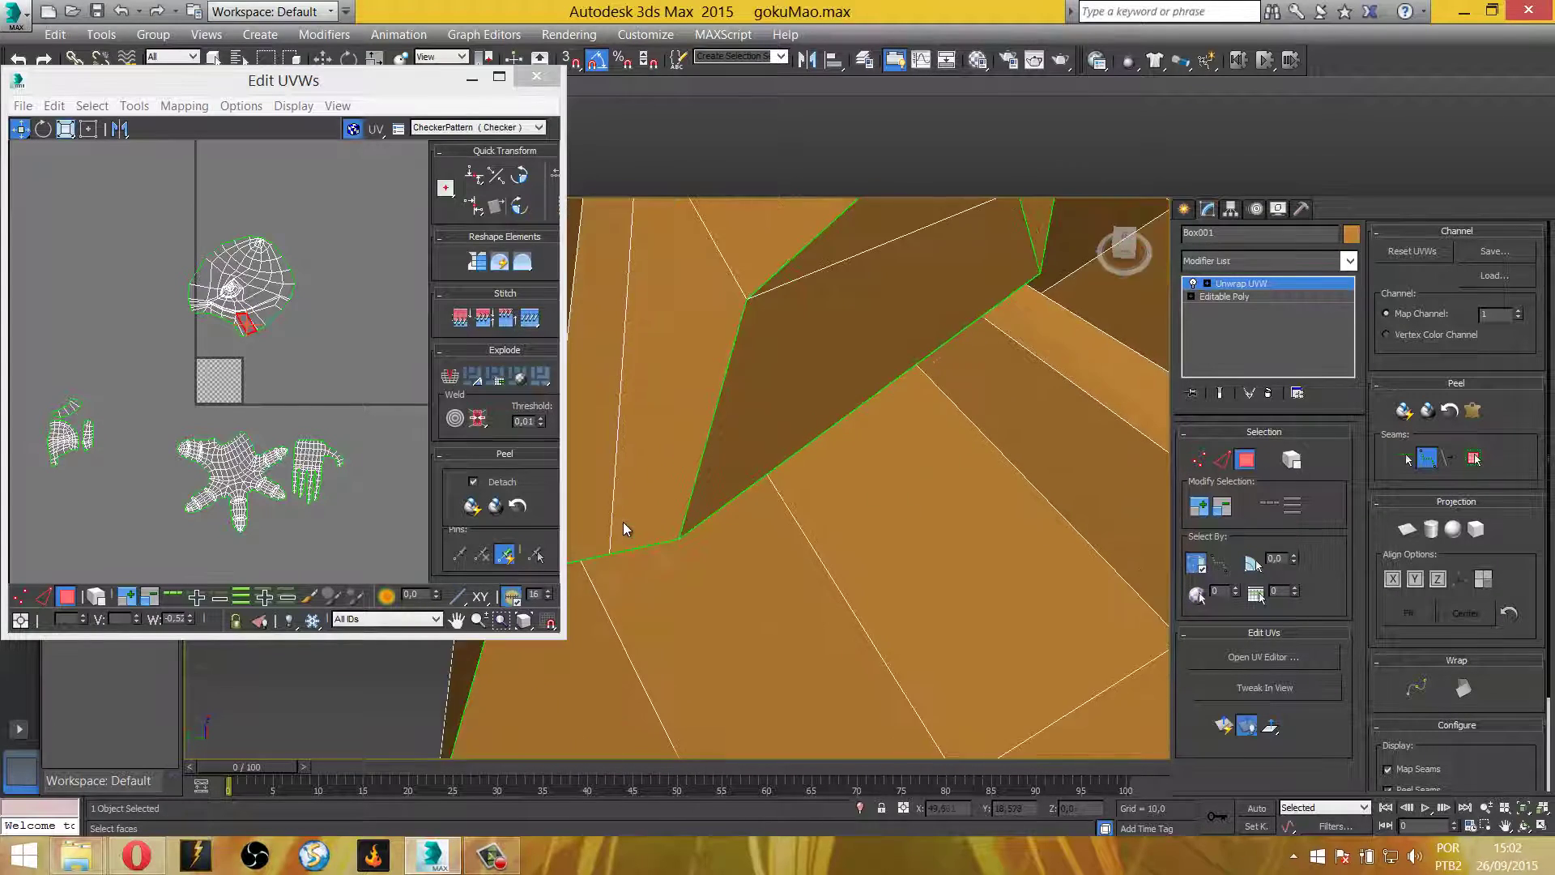
scroll(624, 522, down, 5)
mouse_move(866, 567)
alt+middle_down()
mouse_move(1071, 551)
mouse_move(829, 600)
alt+middle_up()
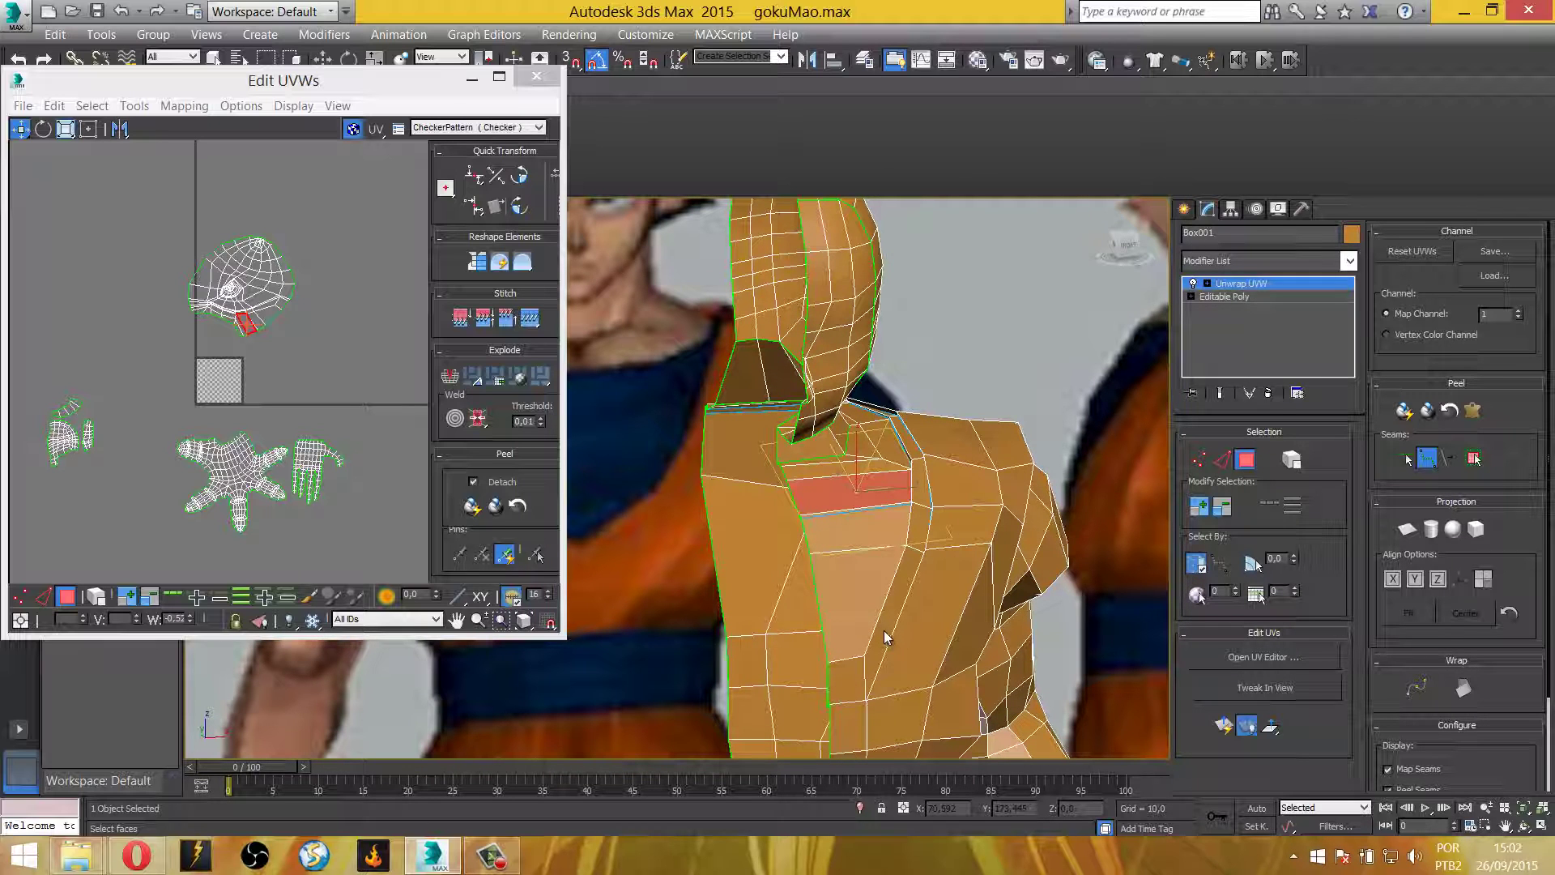
mouse_move(950, 645)
alt+middle_down()
mouse_move(883, 582)
mouse_move(768, 575)
alt+middle_up()
scroll(766, 577, up, 2)
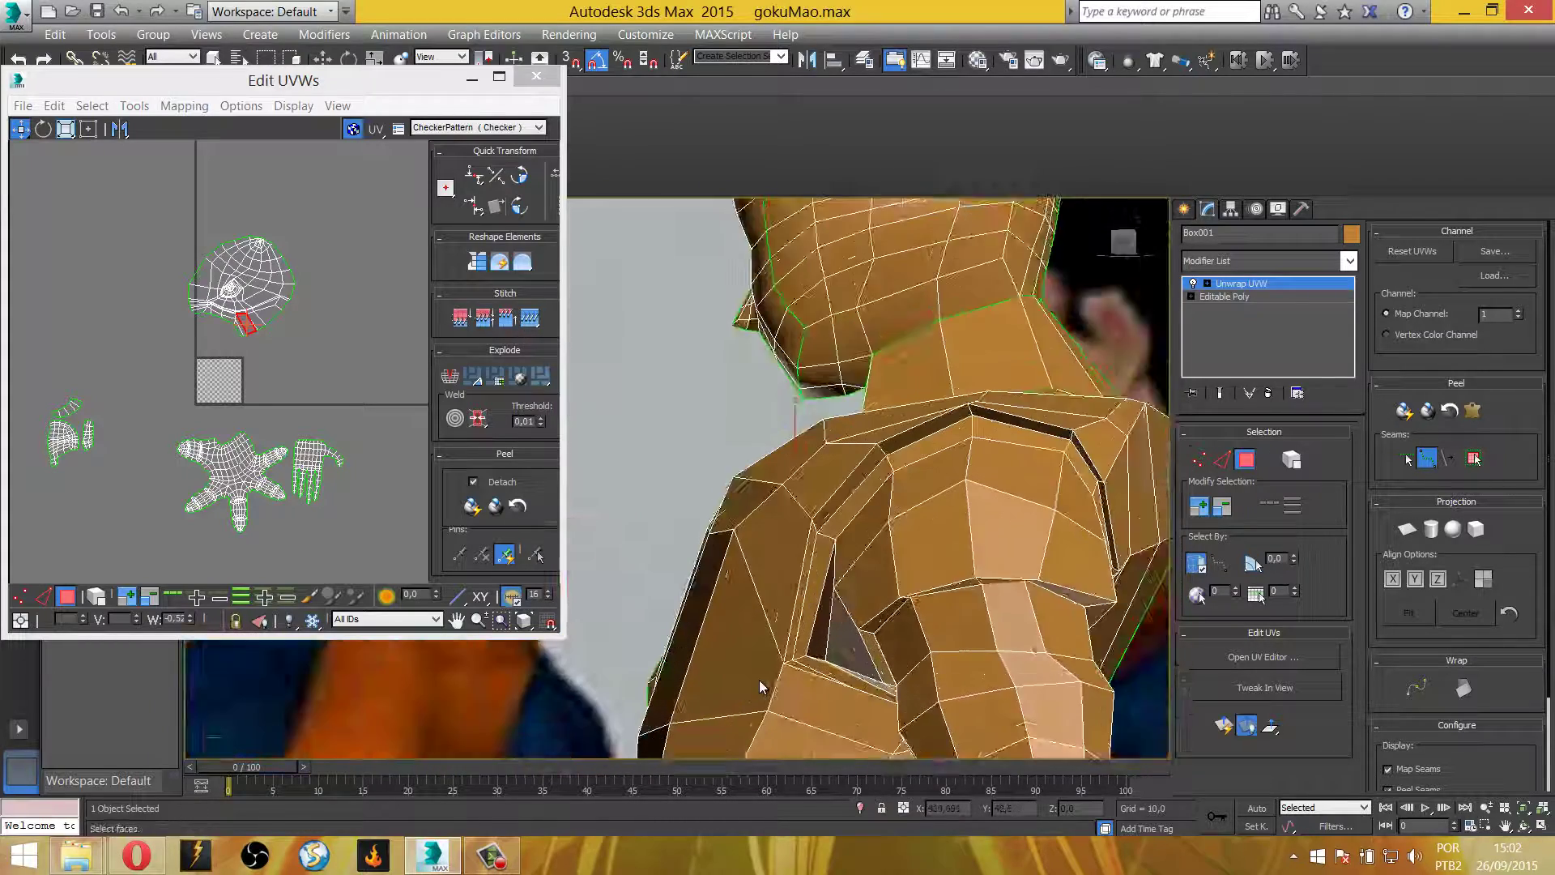
scroll(865, 514, up, 2)
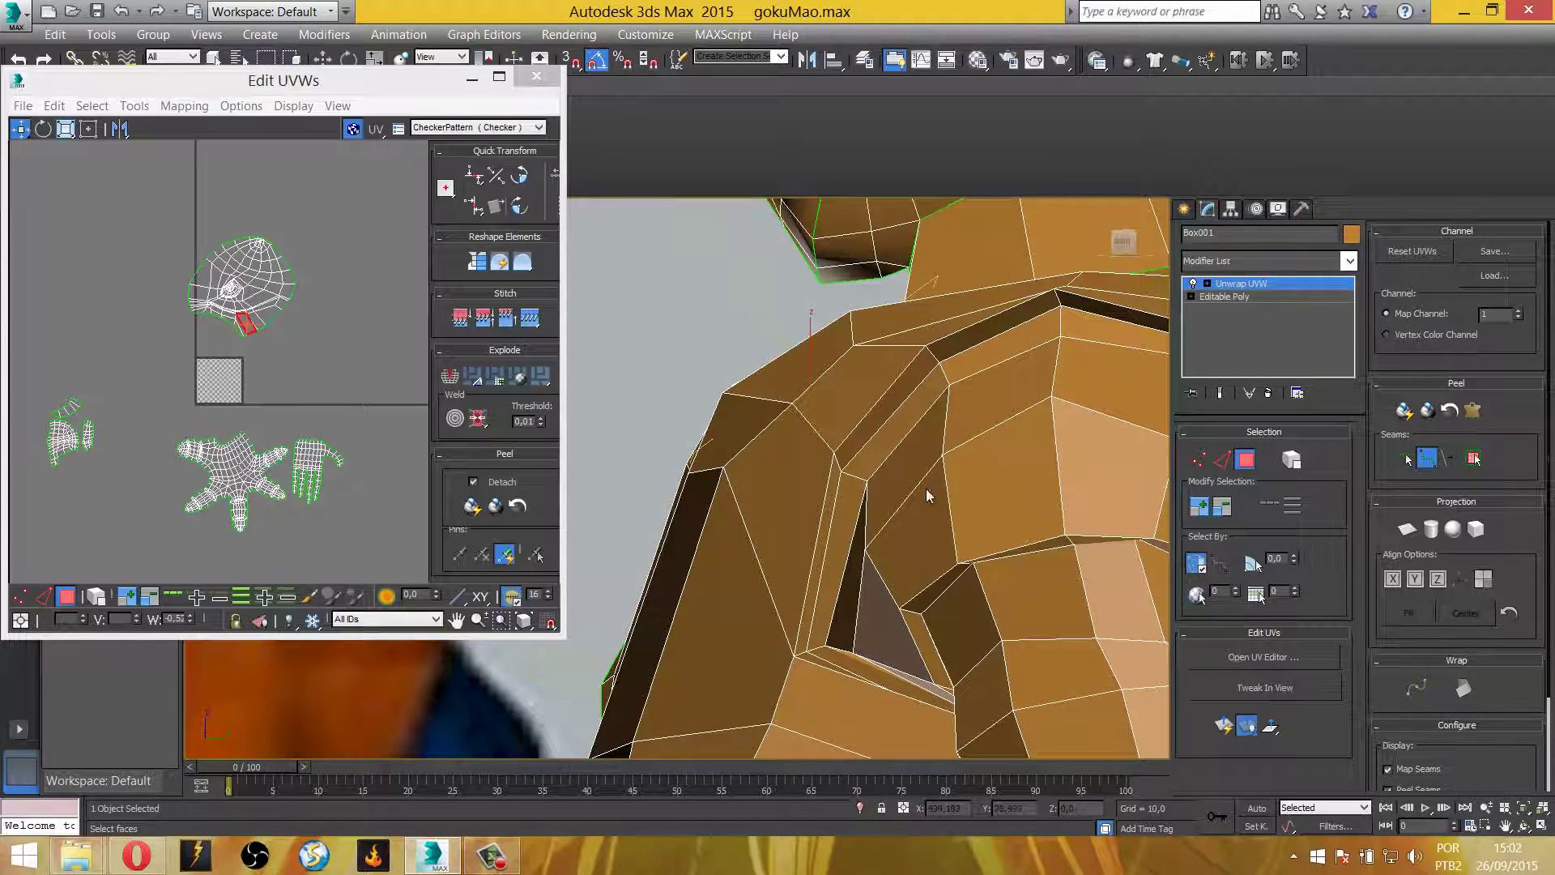
scroll(928, 493, down, 3)
scroll(839, 529, down, 3)
scroll(986, 634, down, 1)
scroll(986, 634, up, 5)
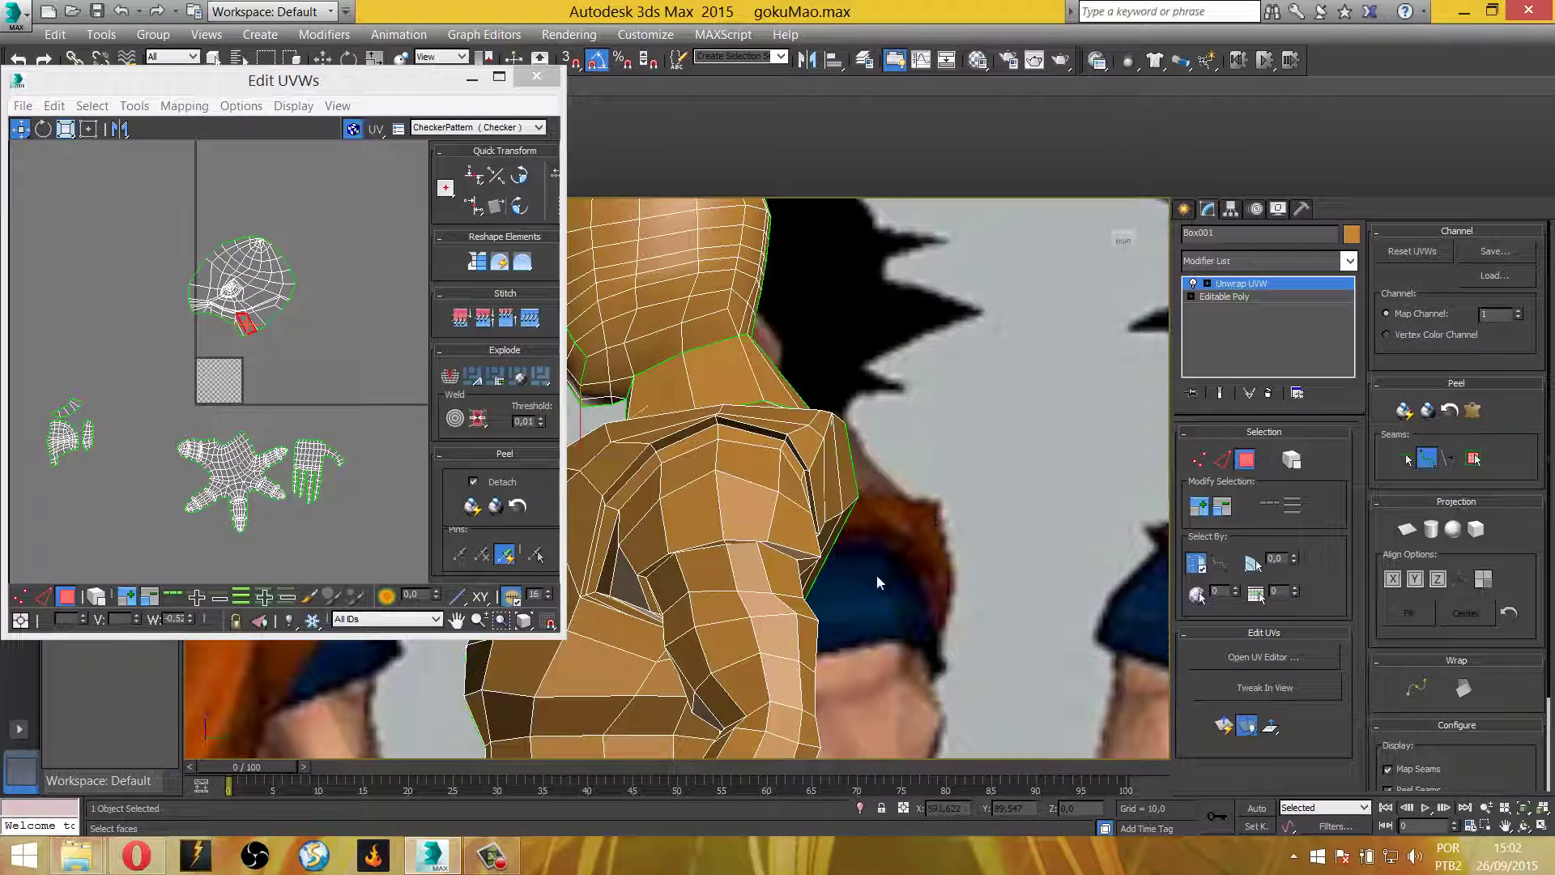
scroll(866, 589, up, 2)
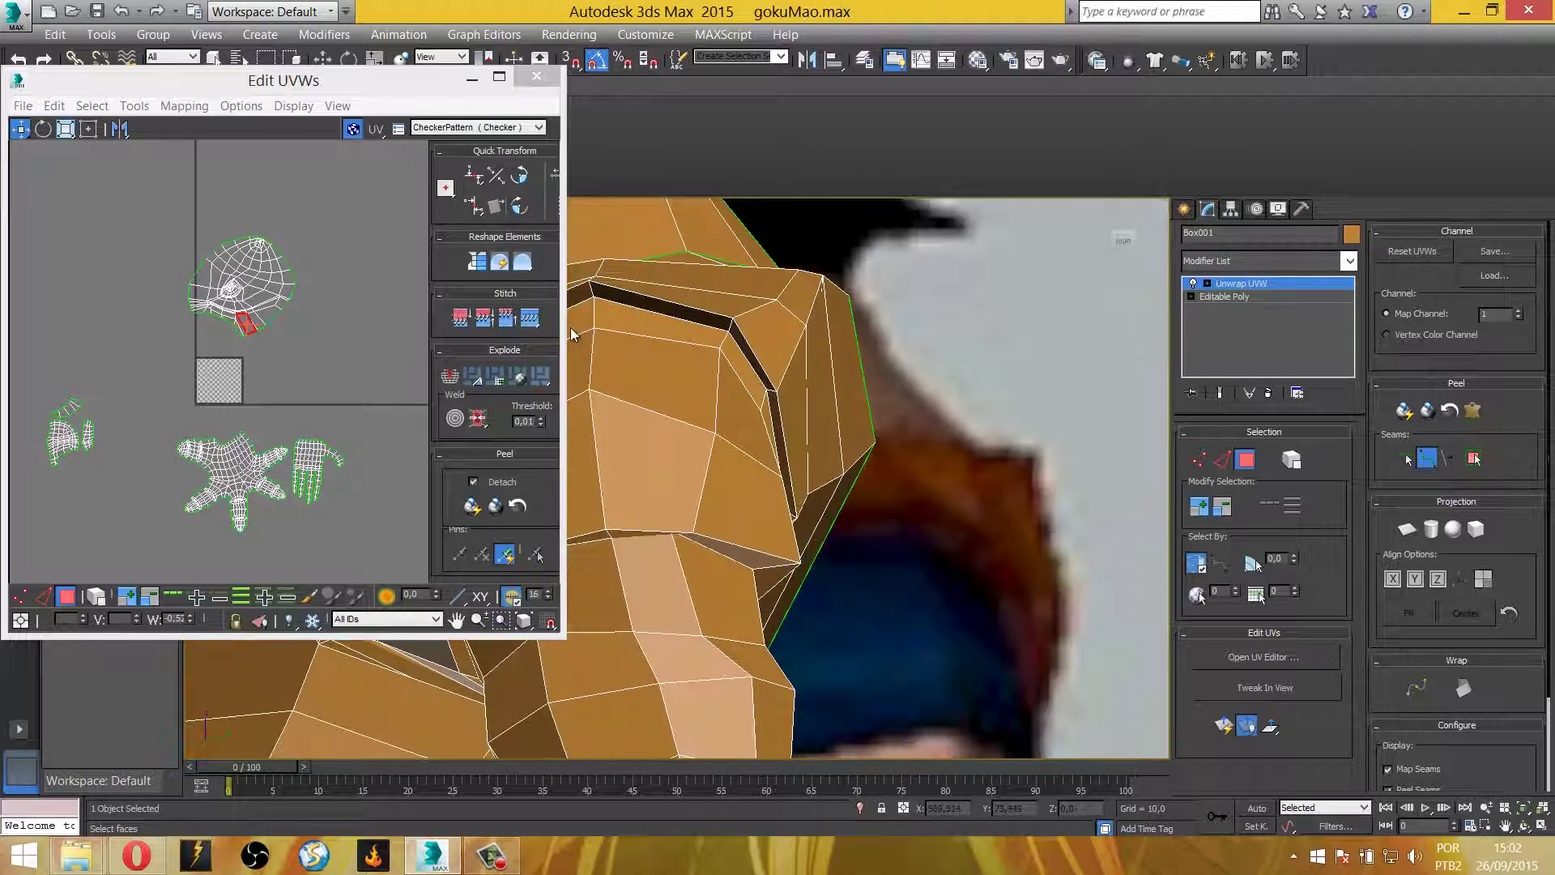
alt+middle_drag(678, 597, 776, 660)
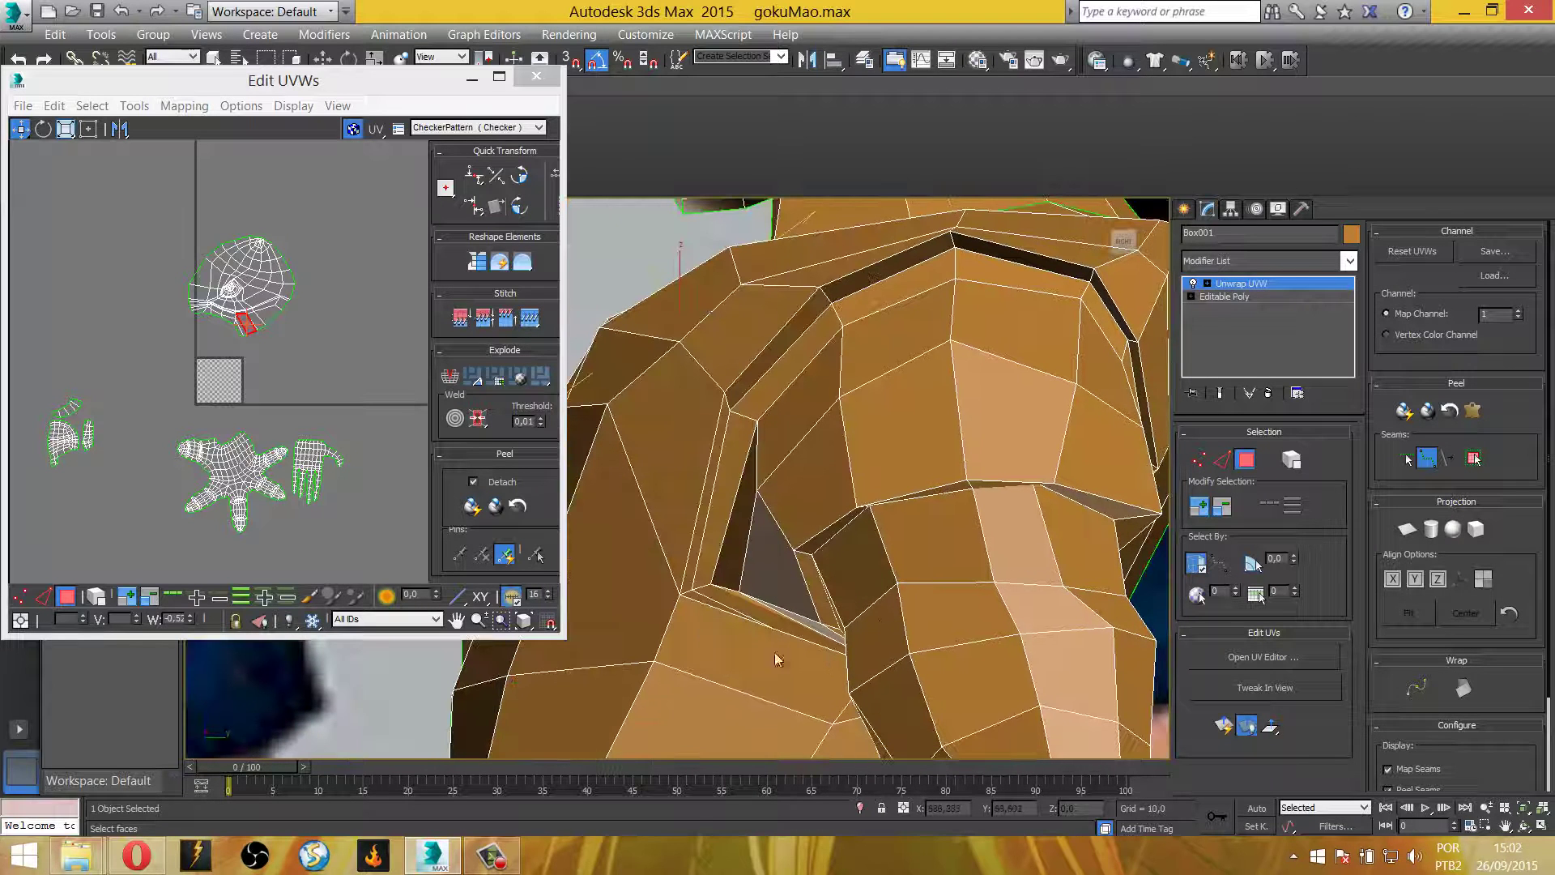
mouse_move(685, 578)
alt+middle_down()
mouse_move(792, 353)
mouse_move(722, 513)
mouse_move(972, 535)
alt+middle_up()
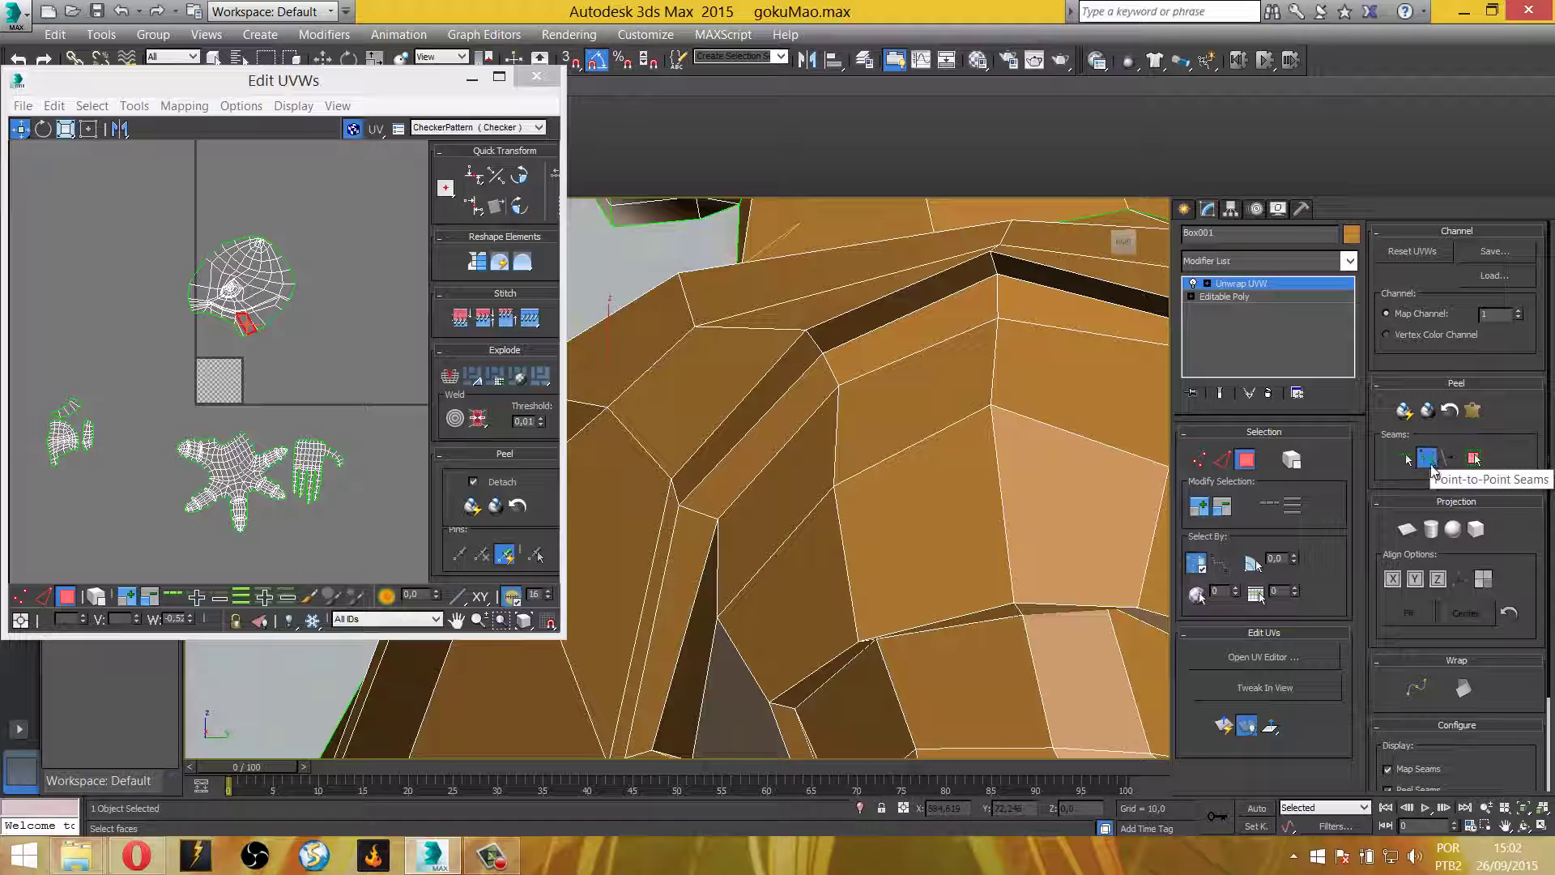
Turn off Point-to-Point Seams, select a shoulder face, then re-enable seam drawing
click(1428, 460)
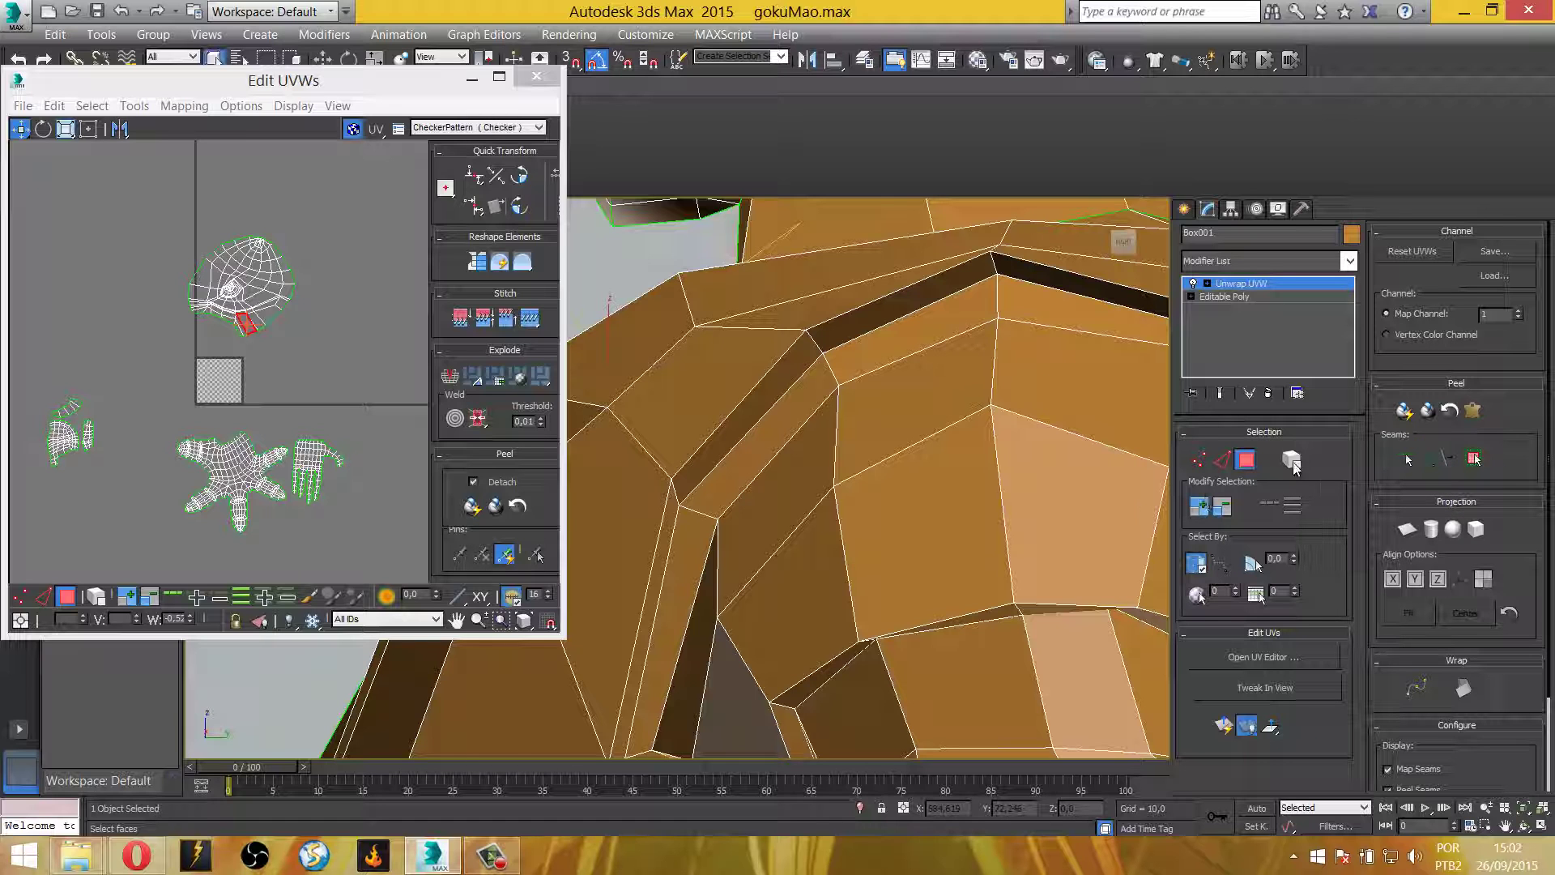
click(909, 429)
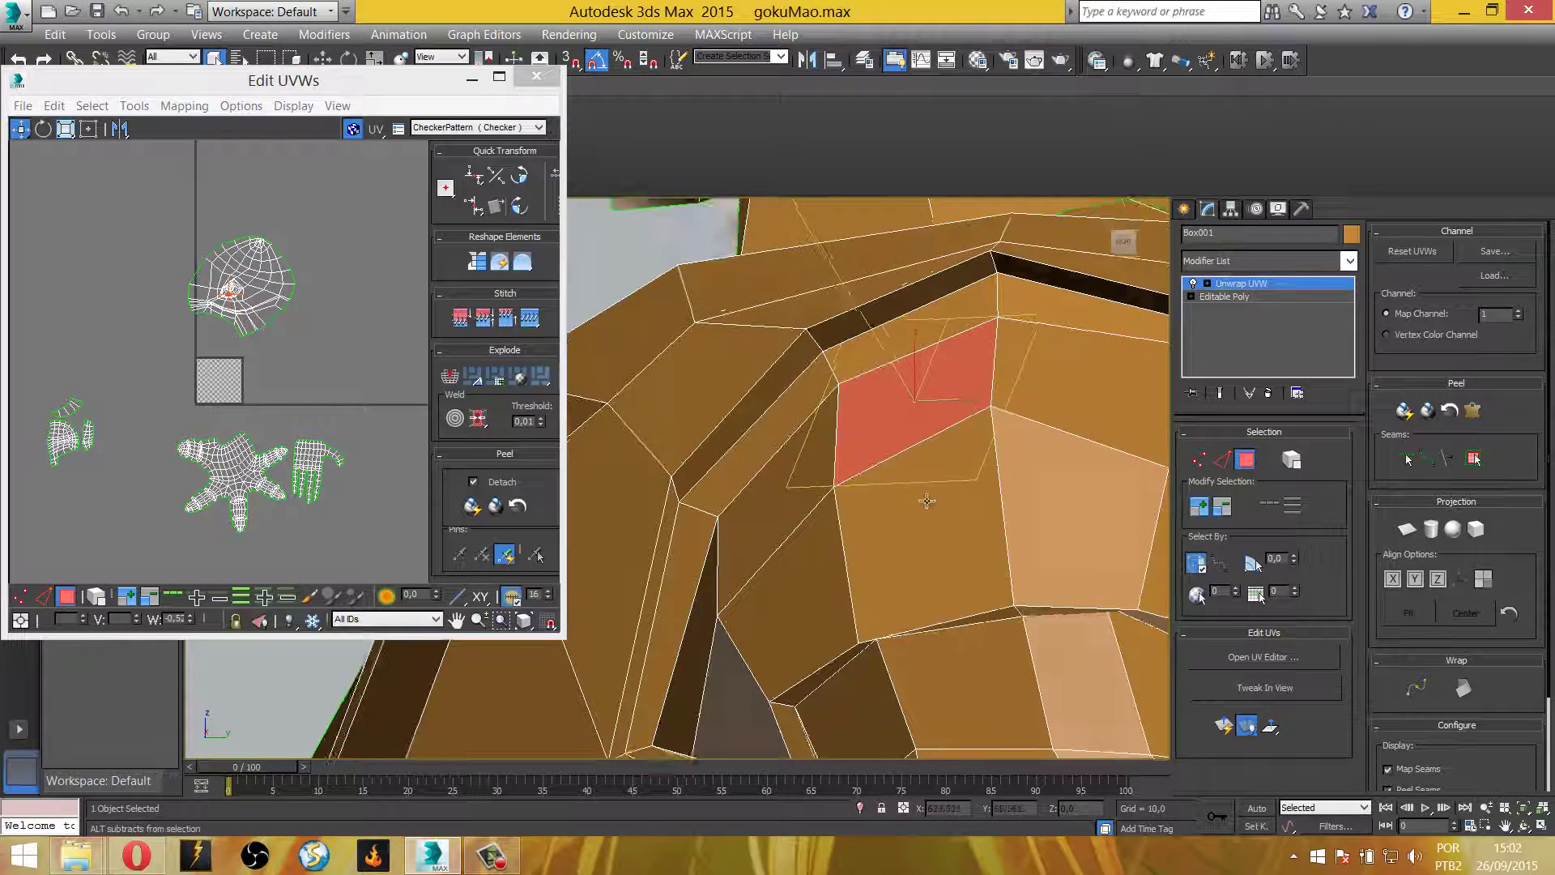
mouse_move(908, 430)
alt+middle_down()
mouse_move(895, 305)
mouse_move(1340, 486)
alt+middle_up()
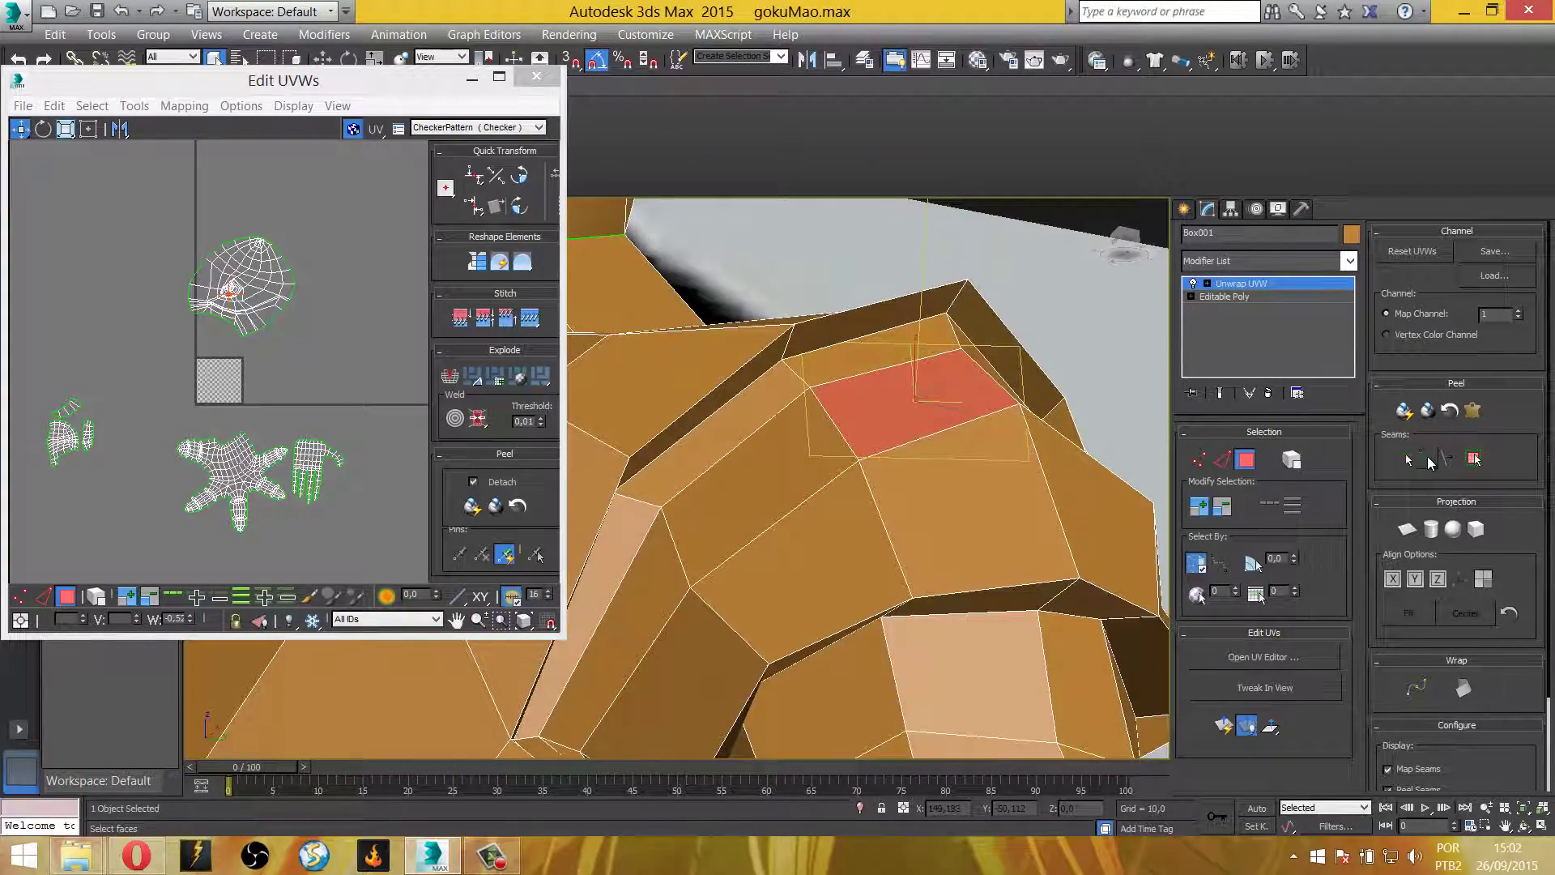
click(1428, 459)
mouse_move(972, 453)
alt+middle_down()
mouse_move(860, 459)
mouse_move(975, 280)
alt+middle_up()
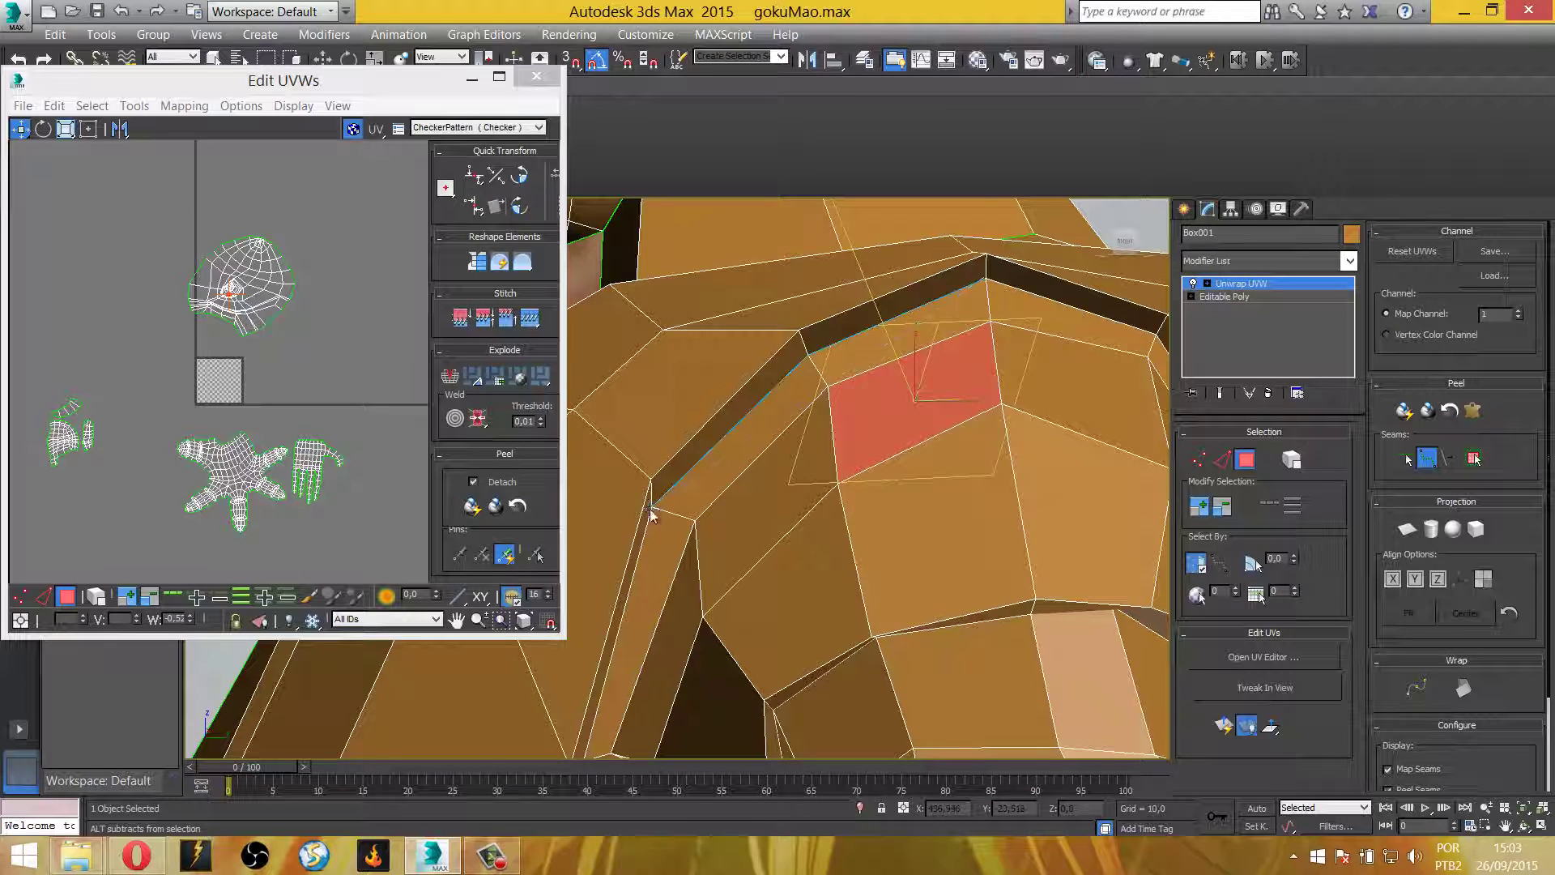
Orbit and pan around the mesh hole and shoulder edges to inspect them
alt+middle_drag(650, 511, 854, 442)
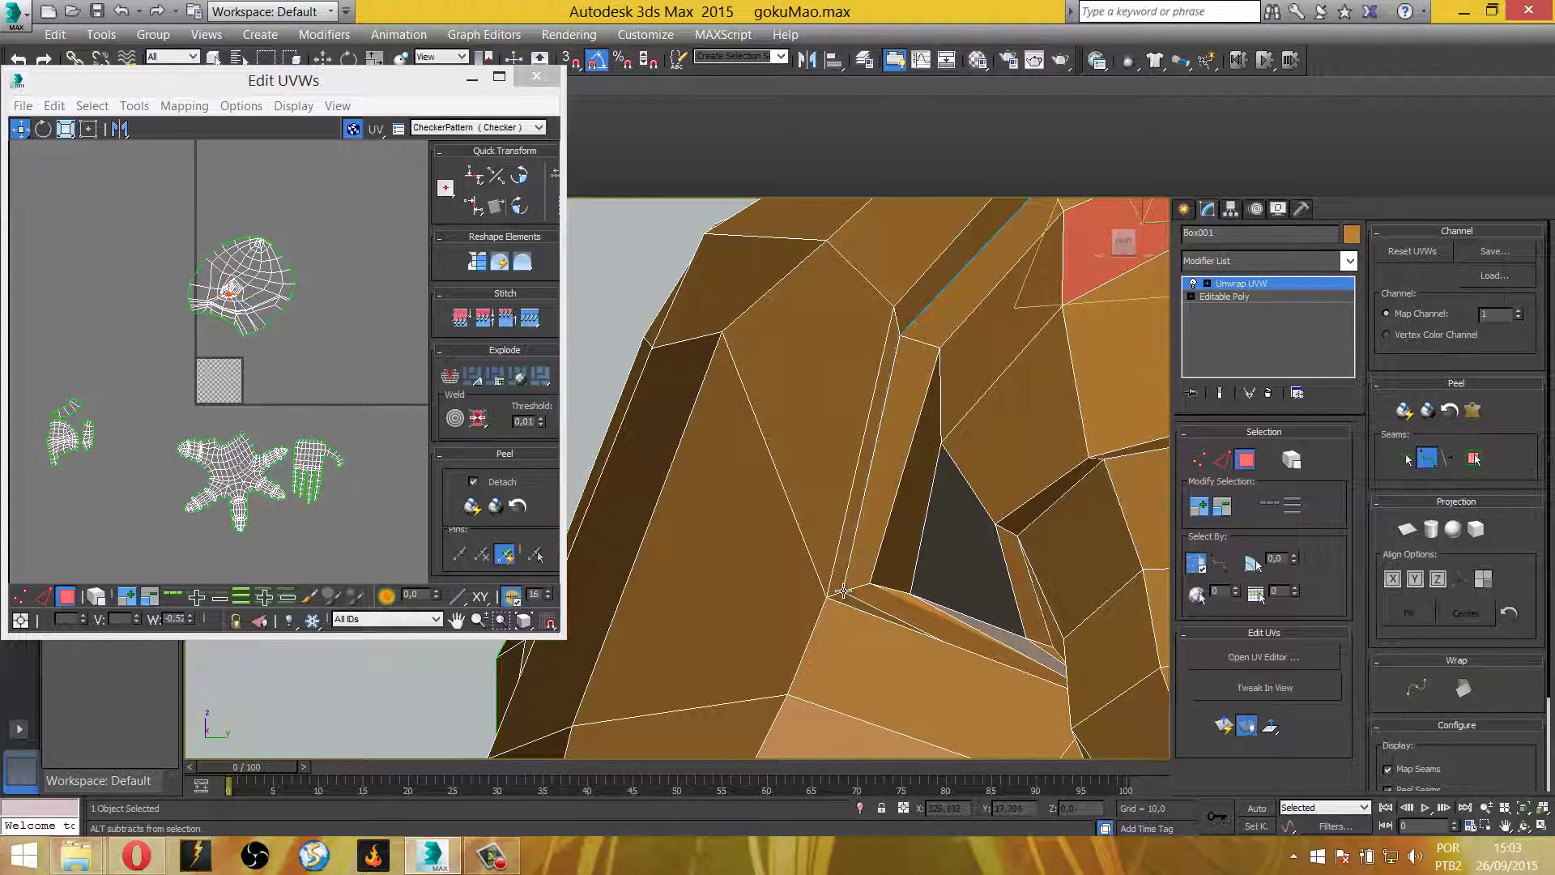
middle_drag(851, 598, 850, 535)
scroll(851, 539, up, 3)
scroll(948, 542, down, 3)
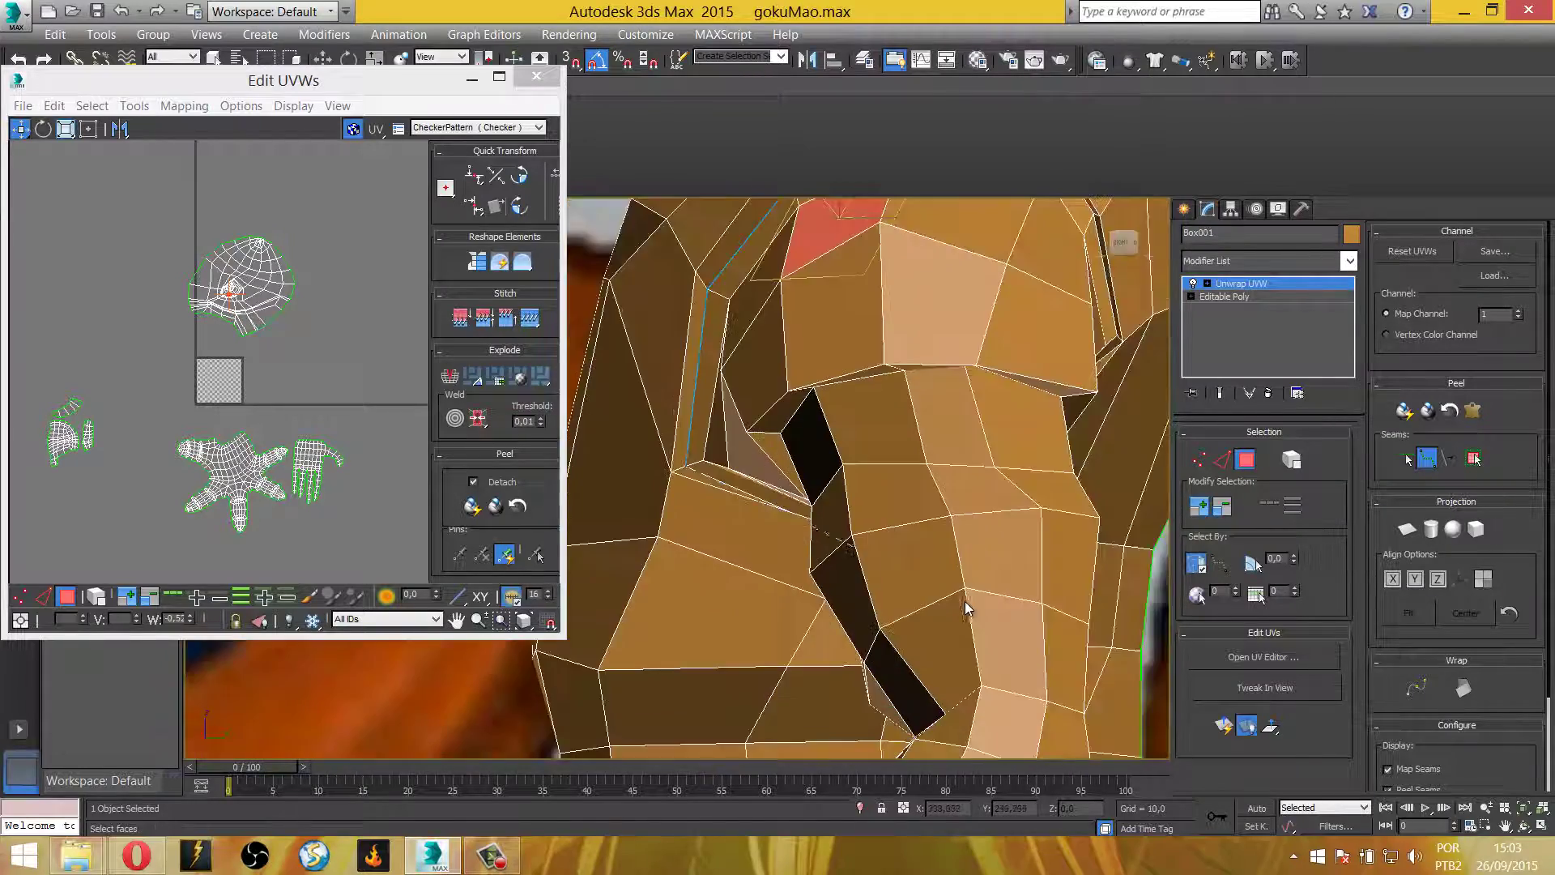
mouse_move(965, 601)
alt+middle_down()
mouse_move(905, 599)
mouse_move(882, 575)
mouse_move(886, 548)
mouse_move(872, 551)
mouse_move(909, 531)
mouse_move(855, 653)
mouse_move(931, 684)
alt+middle_up()
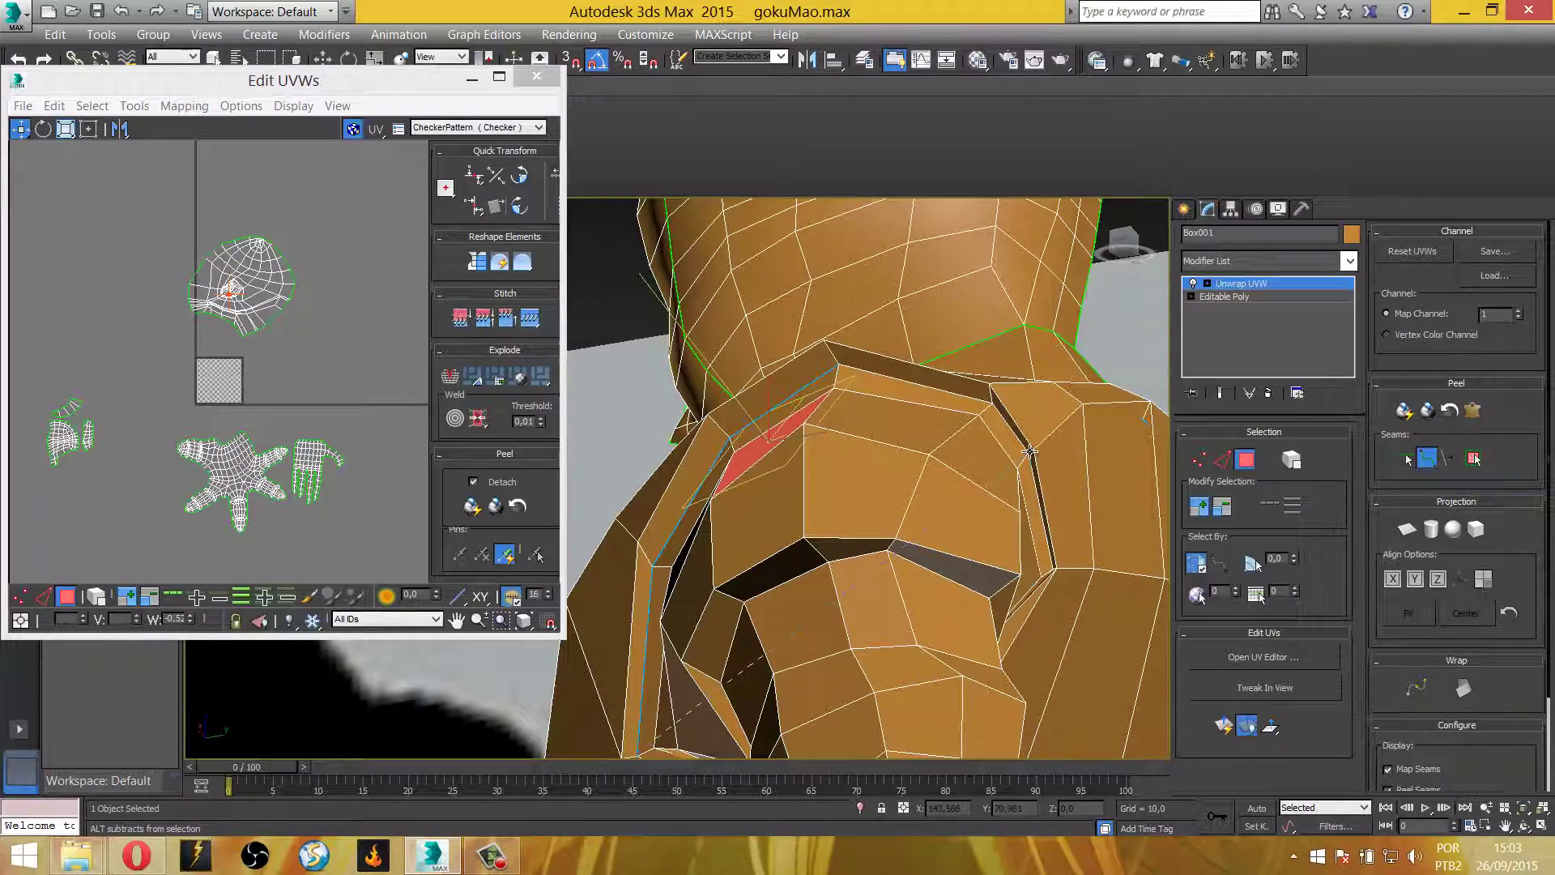
middle_drag(879, 745, 871, 580)
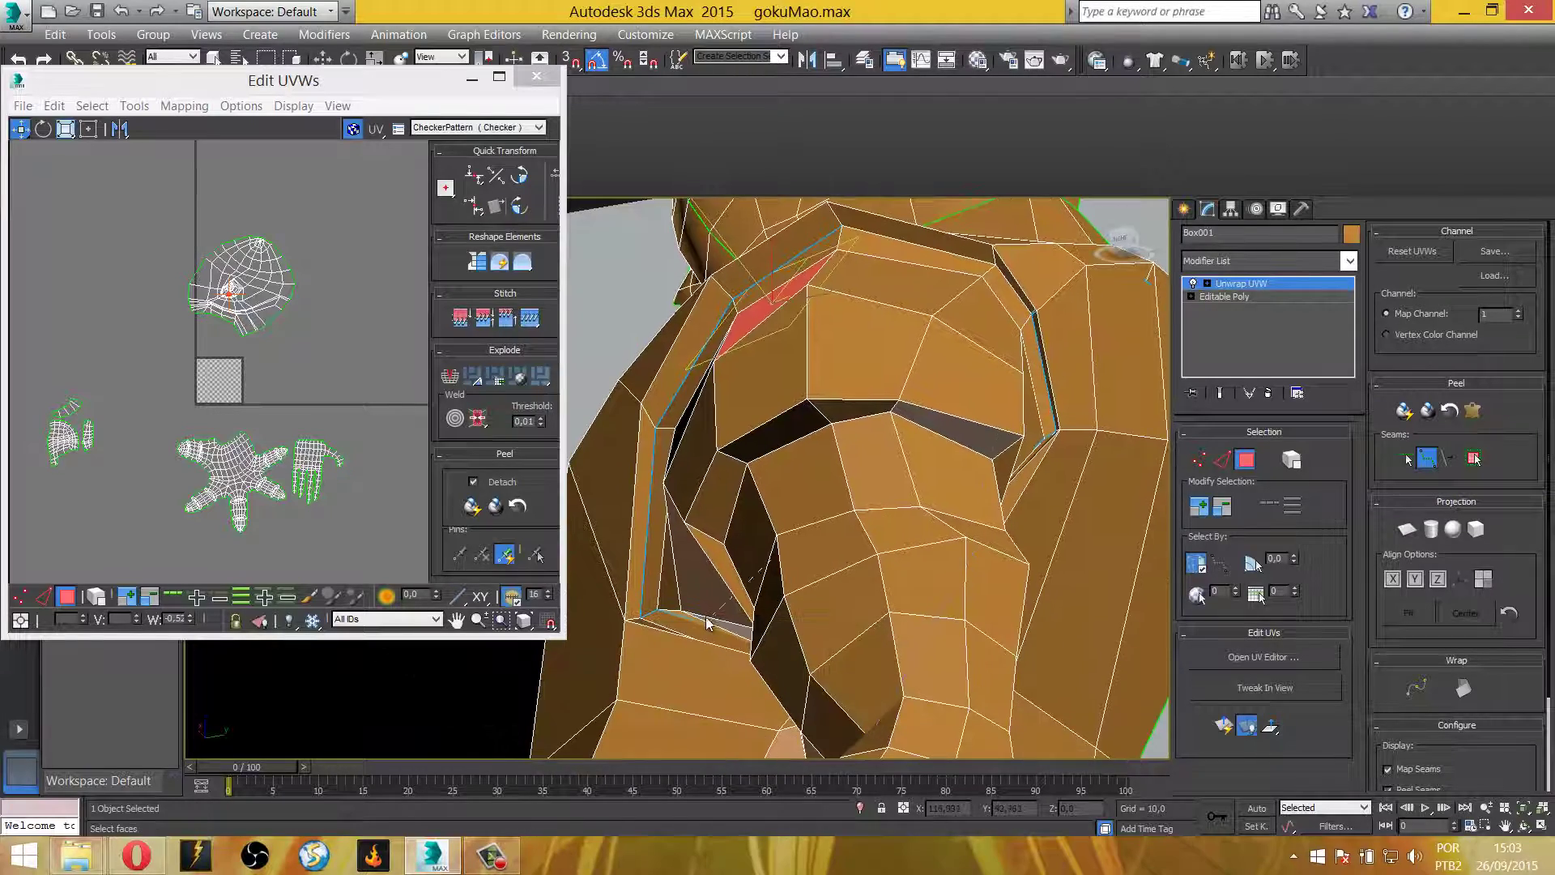
mouse_move(711, 624)
alt+middle_down()
mouse_move(714, 653)
mouse_move(707, 626)
alt+middle_up()
scroll(706, 627, up, 2)
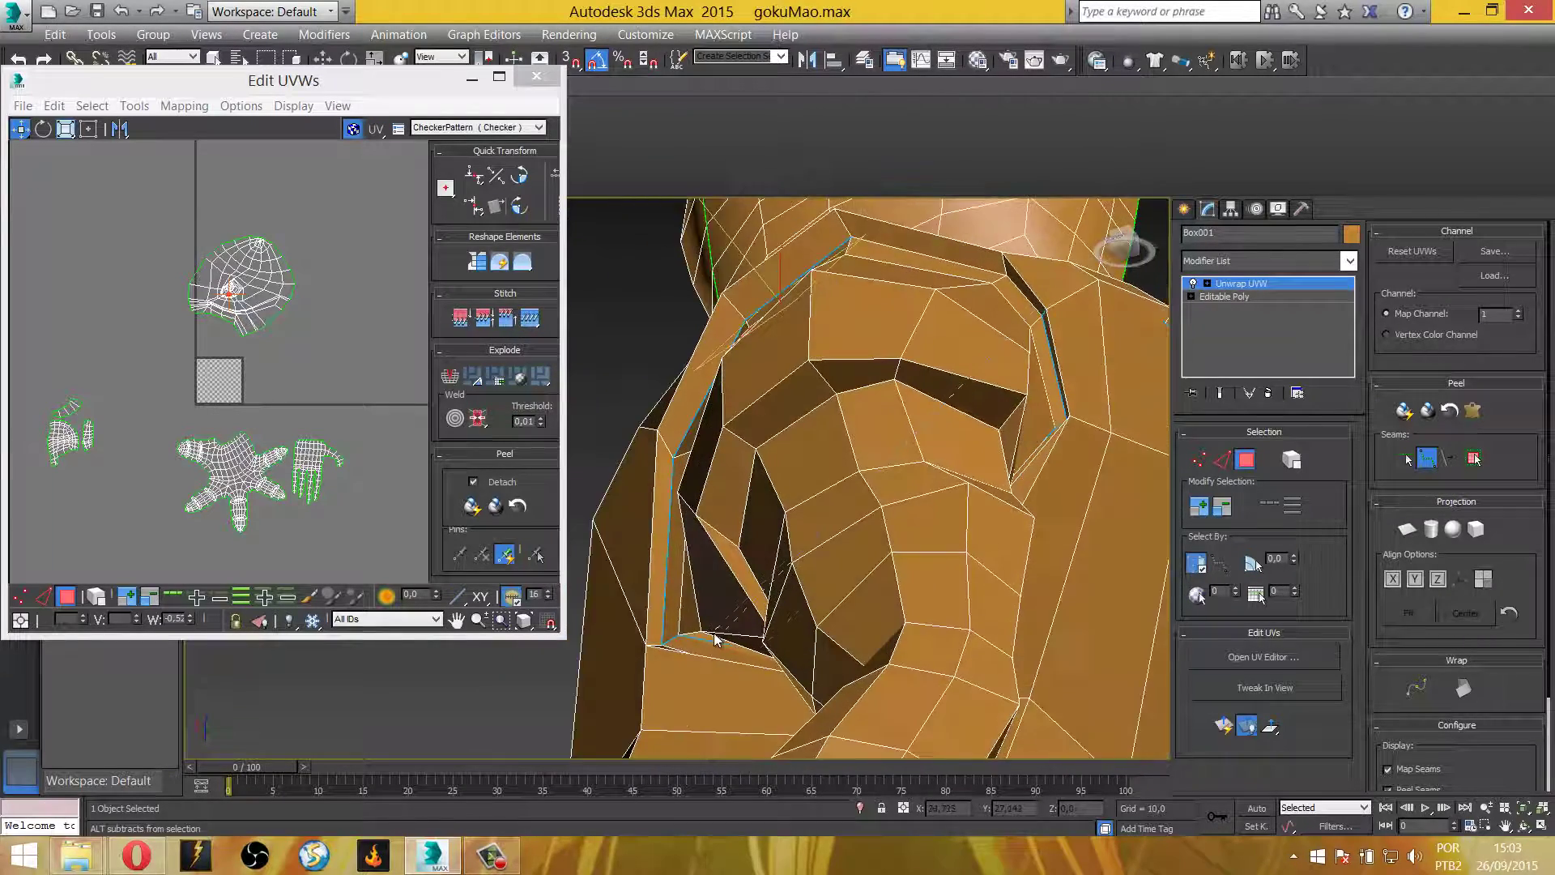
scroll(706, 626, up, 3)
scroll(704, 628, up, 2)
scroll(661, 595, up, 2)
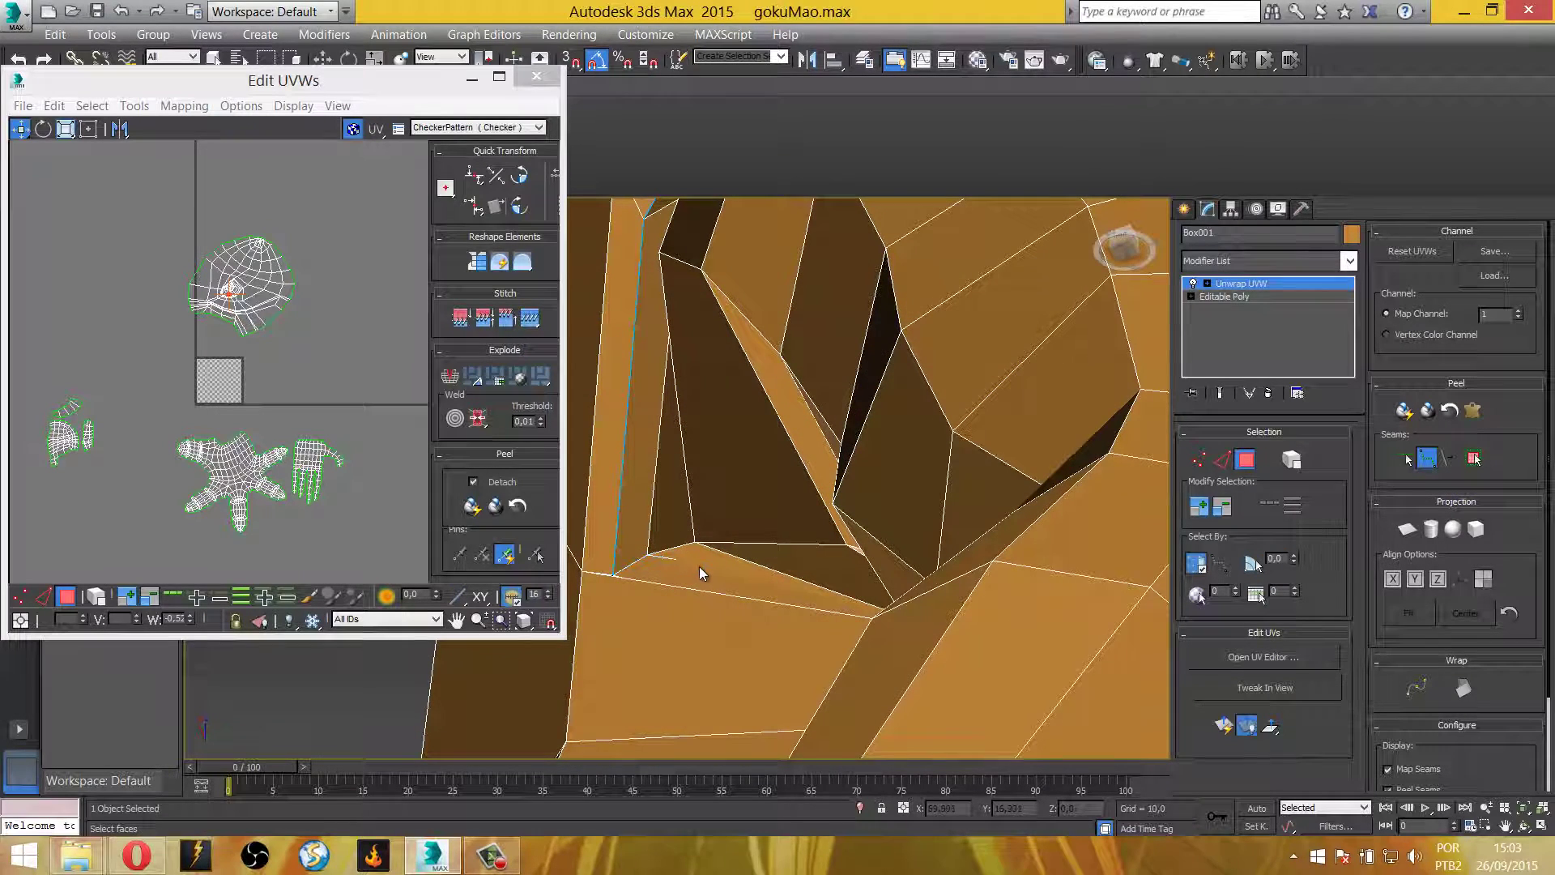
middle_drag(699, 566, 758, 575)
mouse_move(755, 629)
alt+middle_down()
mouse_move(781, 668)
mouse_move(753, 667)
alt+middle_up()
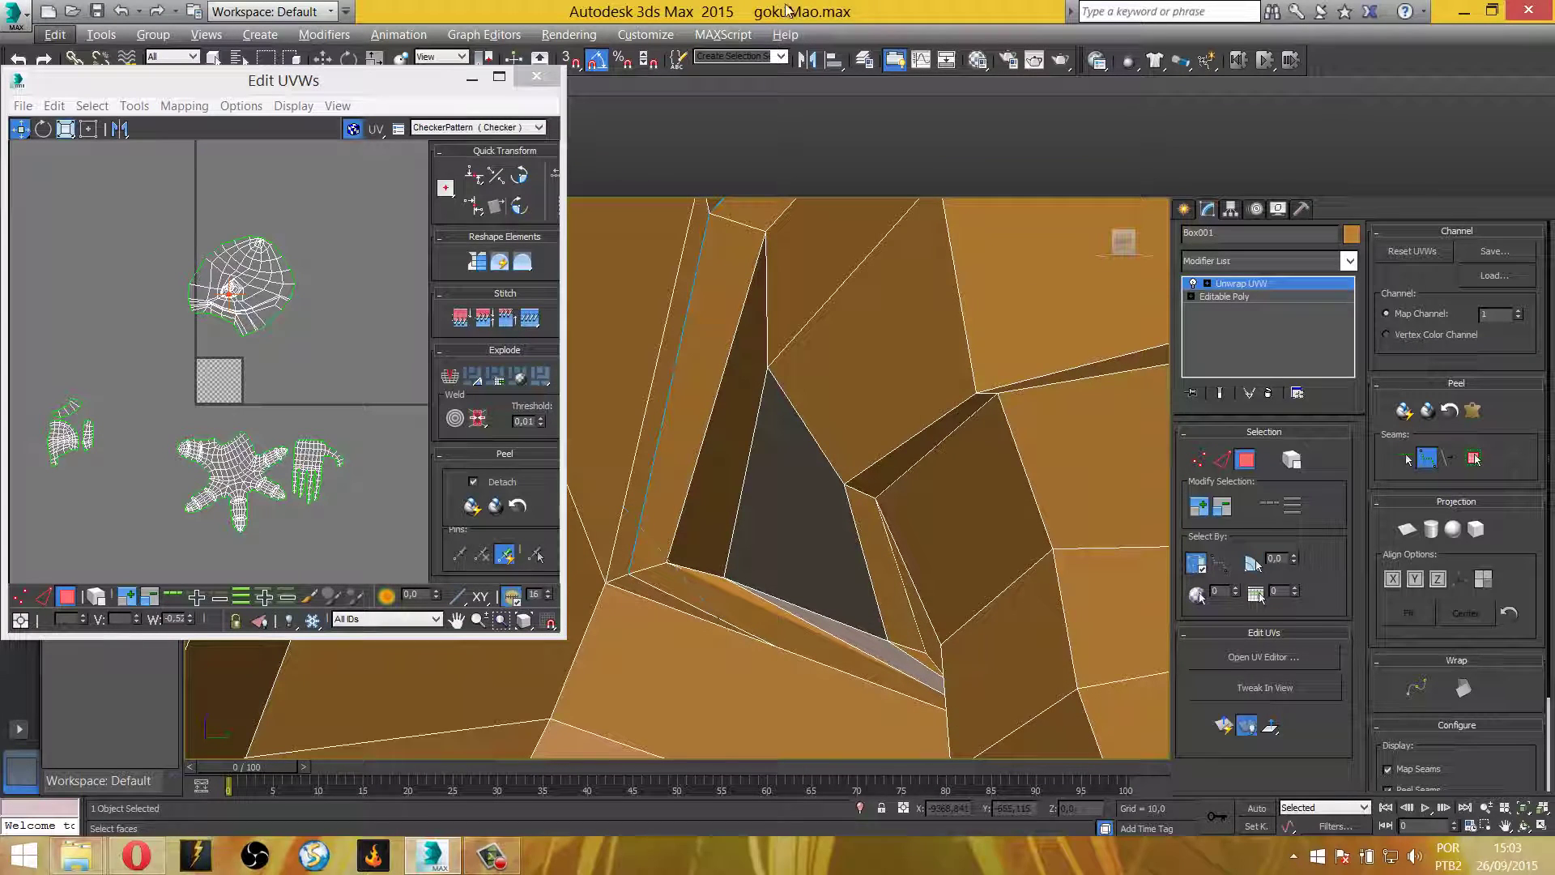
mouse_move(722, 531)
alt+middle_down()
mouse_move(919, 521)
mouse_move(957, 468)
mouse_move(765, 494)
mouse_move(771, 561)
mouse_move(805, 507)
mouse_move(833, 528)
mouse_move(751, 444)
alt+middle_up()
mouse_move(637, 364)
middle_down()
mouse_move(840, 427)
mouse_move(775, 410)
mouse_move(862, 387)
middle_up()
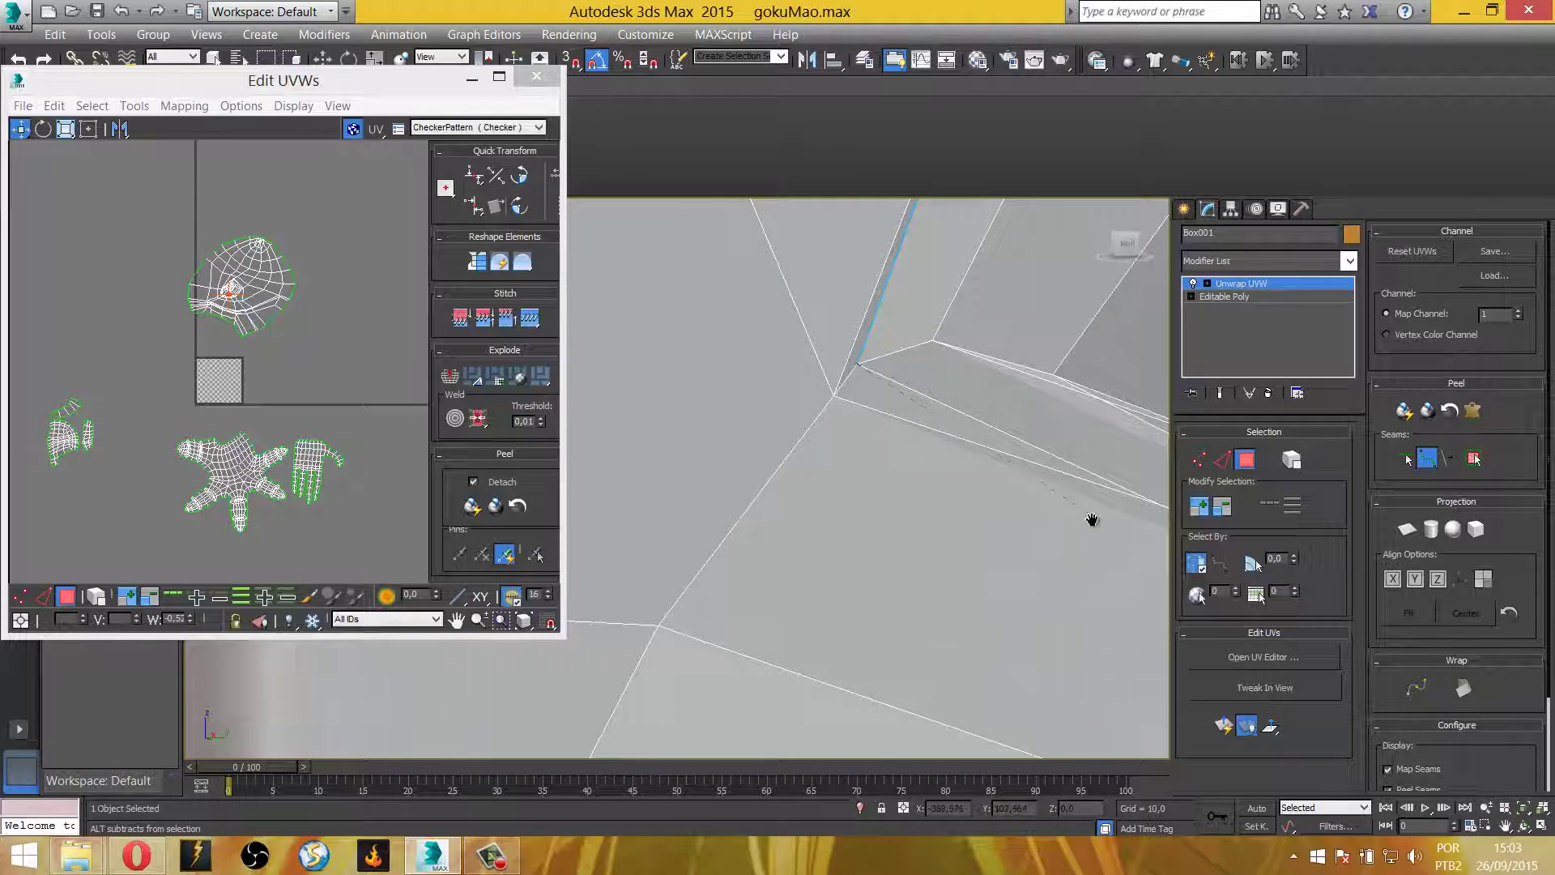
mouse_move(1093, 521)
alt+middle_down()
mouse_move(729, 410)
mouse_move(954, 489)
alt+middle_up()
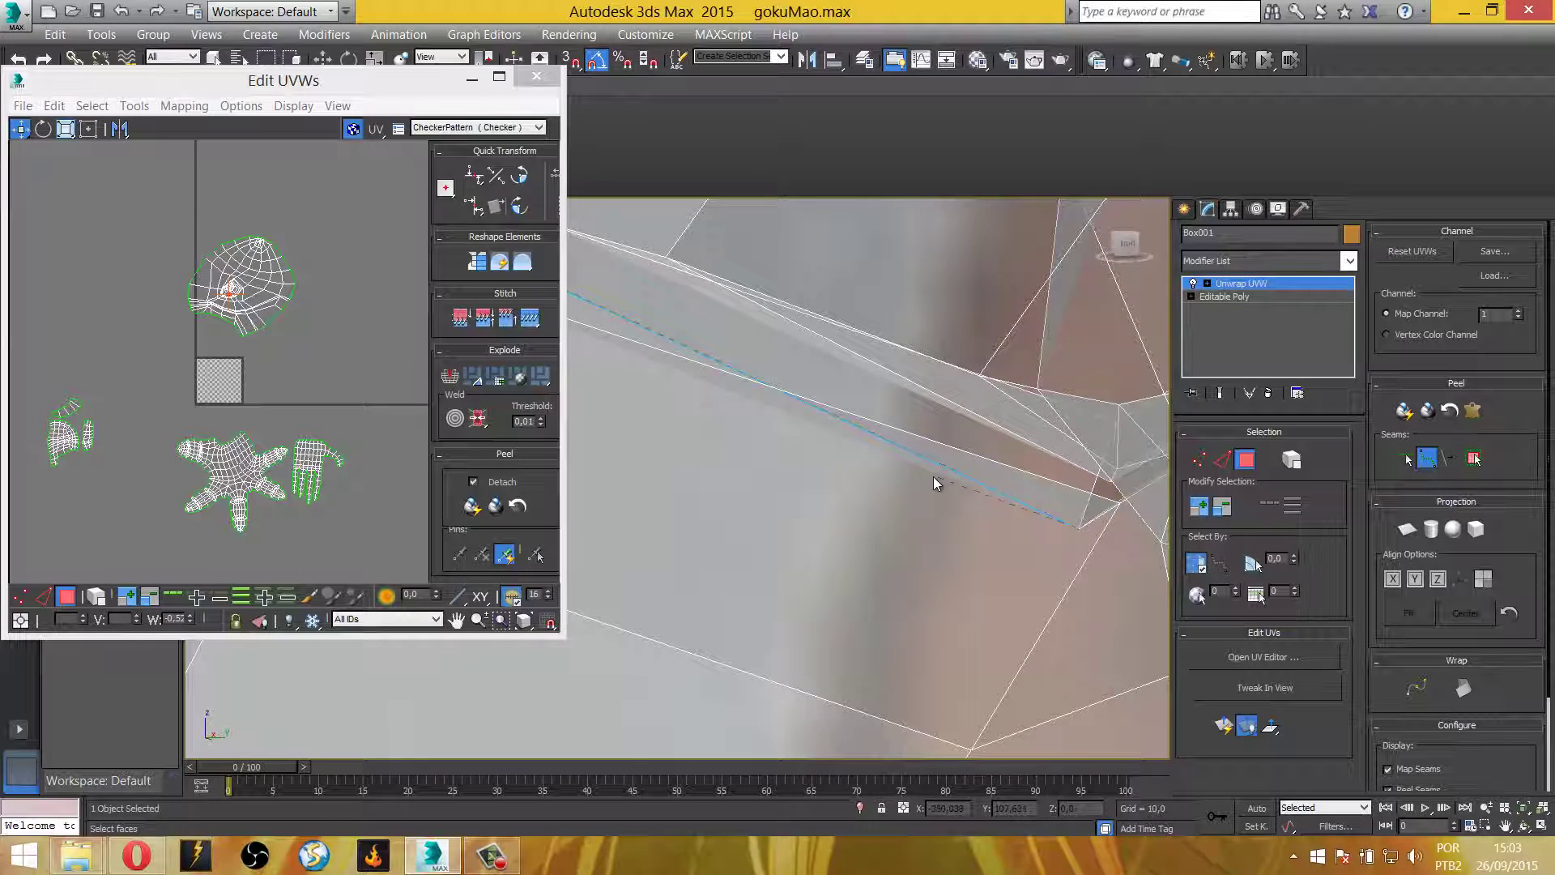
mouse_move(937, 483)
alt+middle_down()
mouse_move(837, 568)
mouse_move(1041, 625)
mouse_move(848, 660)
mouse_move(1024, 660)
mouse_move(828, 703)
mouse_move(780, 694)
mouse_move(974, 631)
alt+middle_up()
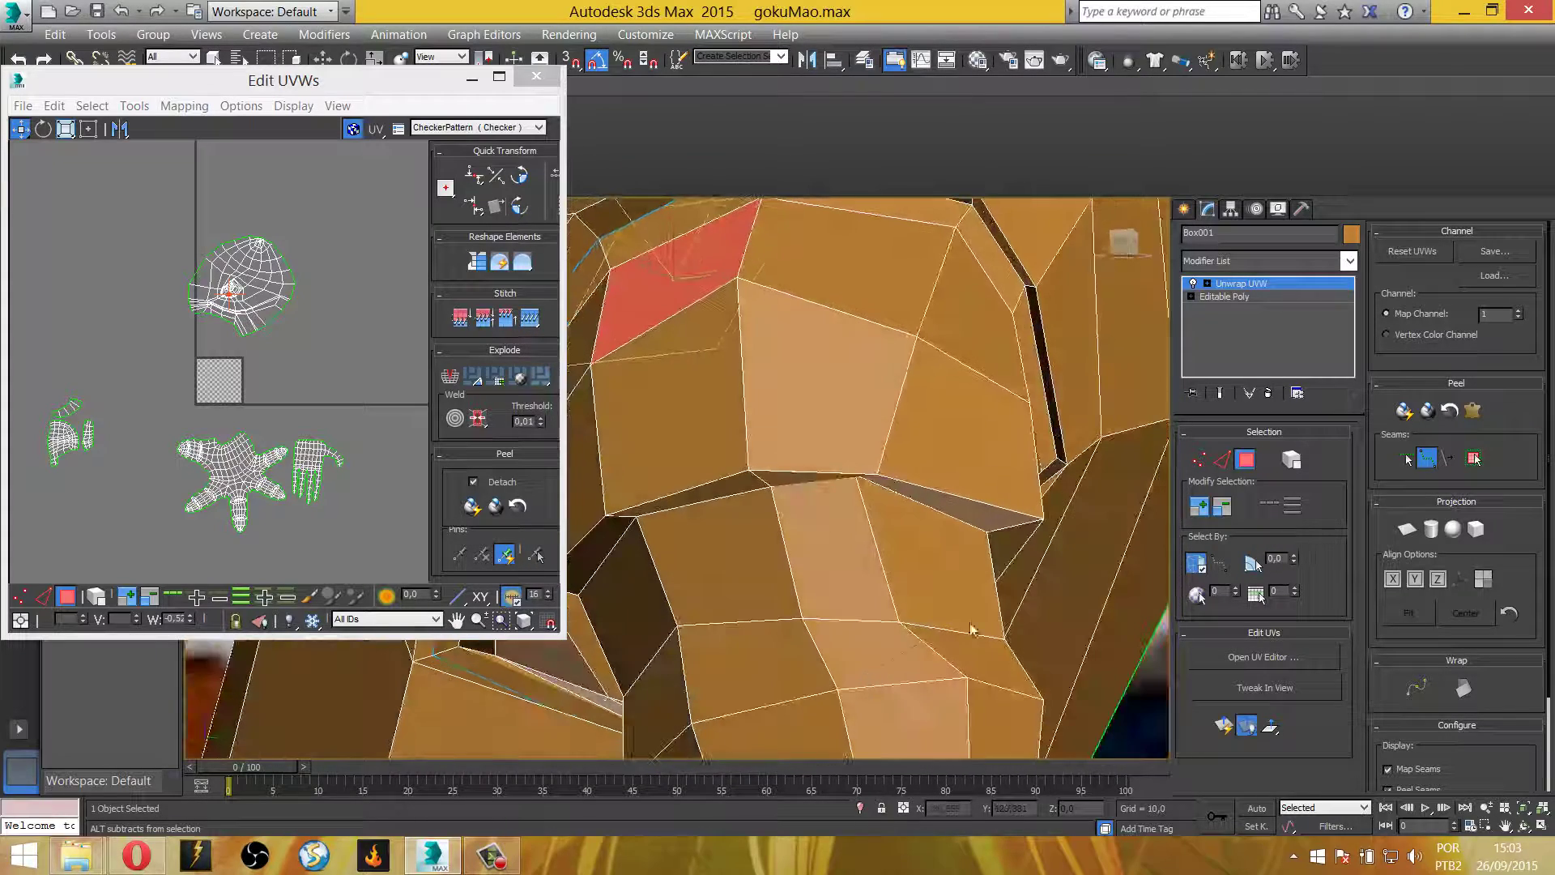
Mark the edge running down the shoulder and the top shoulder edge as seams
key(alt+x)
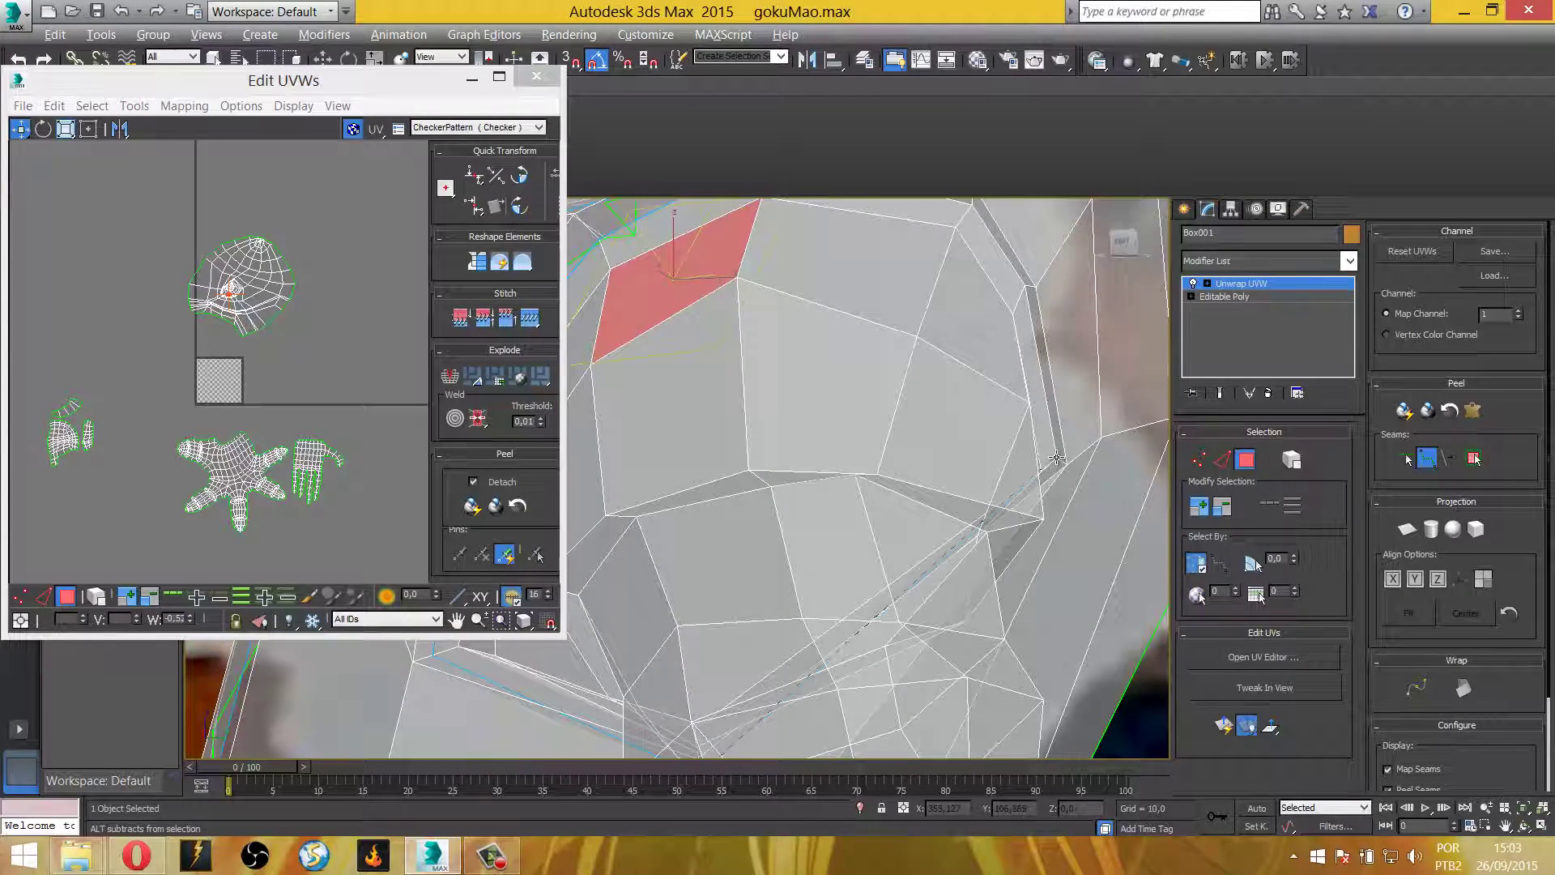
key(alt+x)
alt+middle_drag(1056, 460, 978, 498)
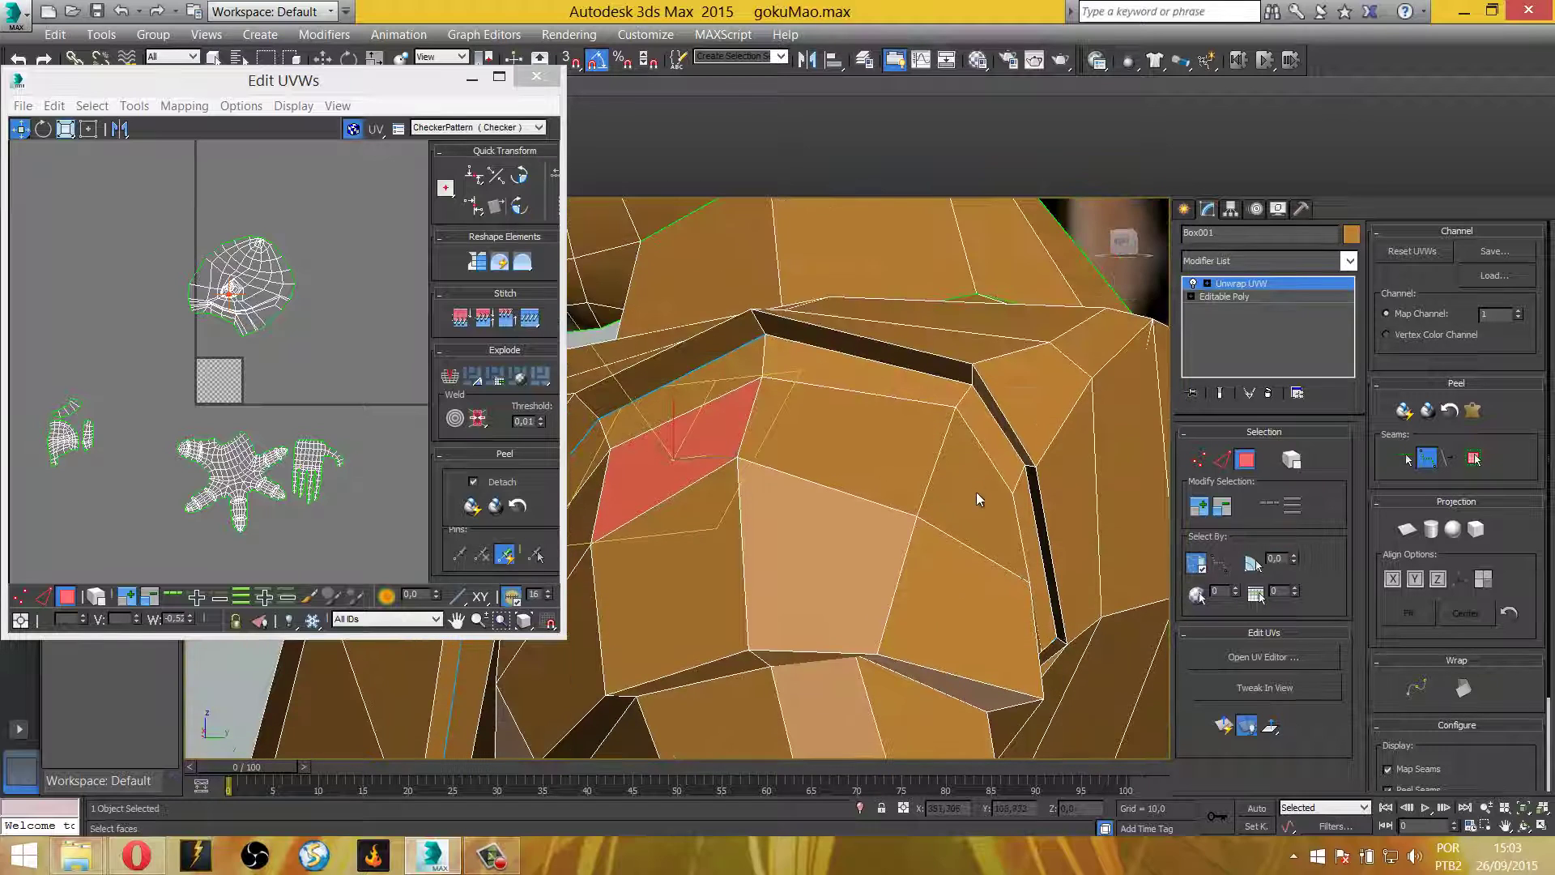
click(972, 385)
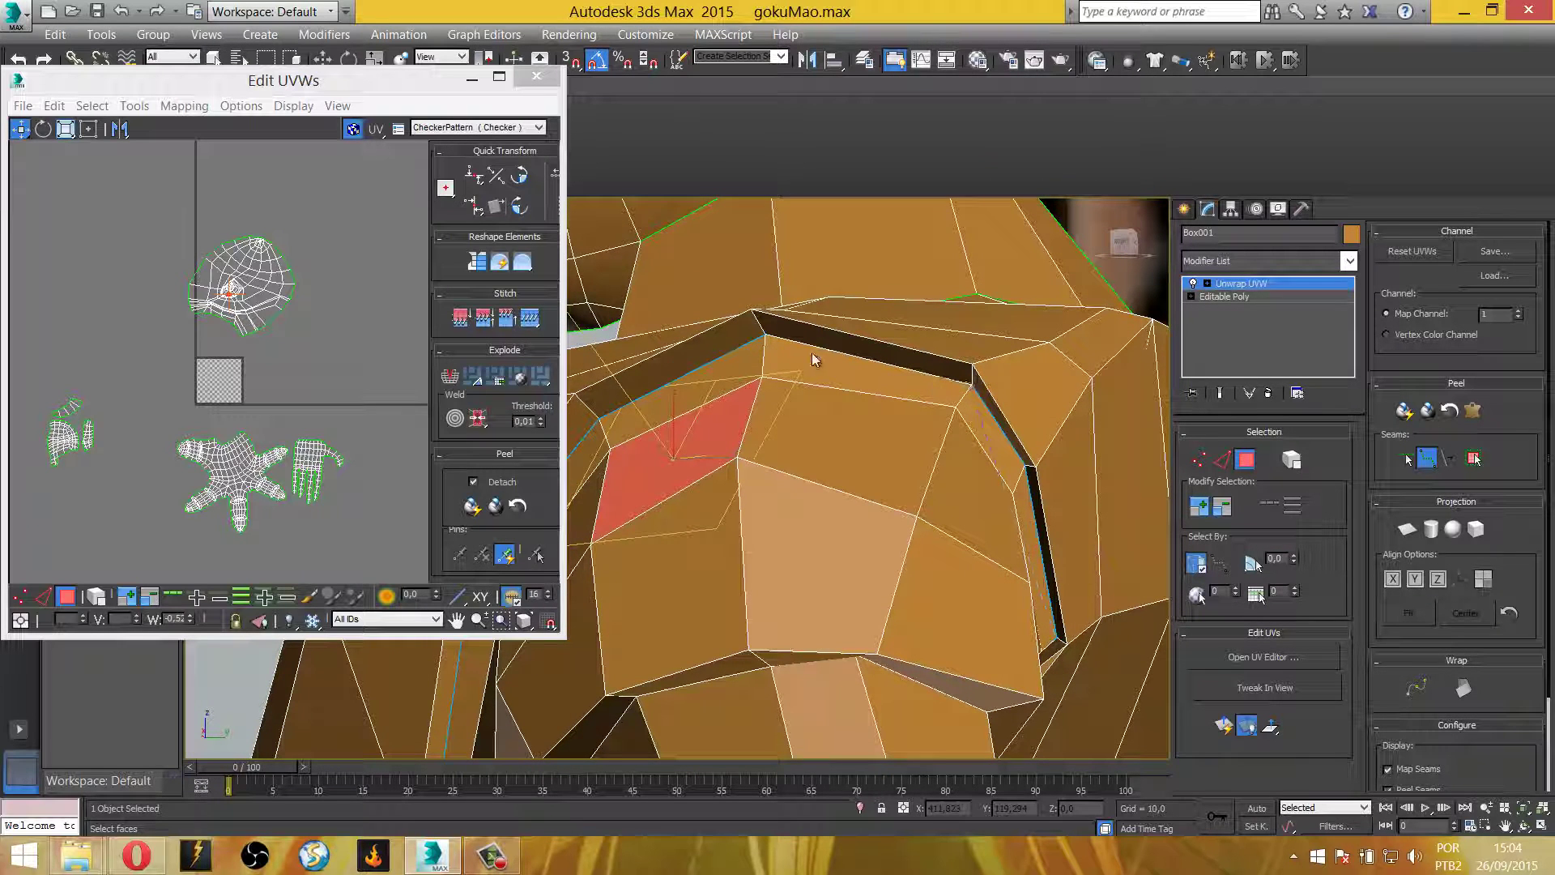
click(760, 347)
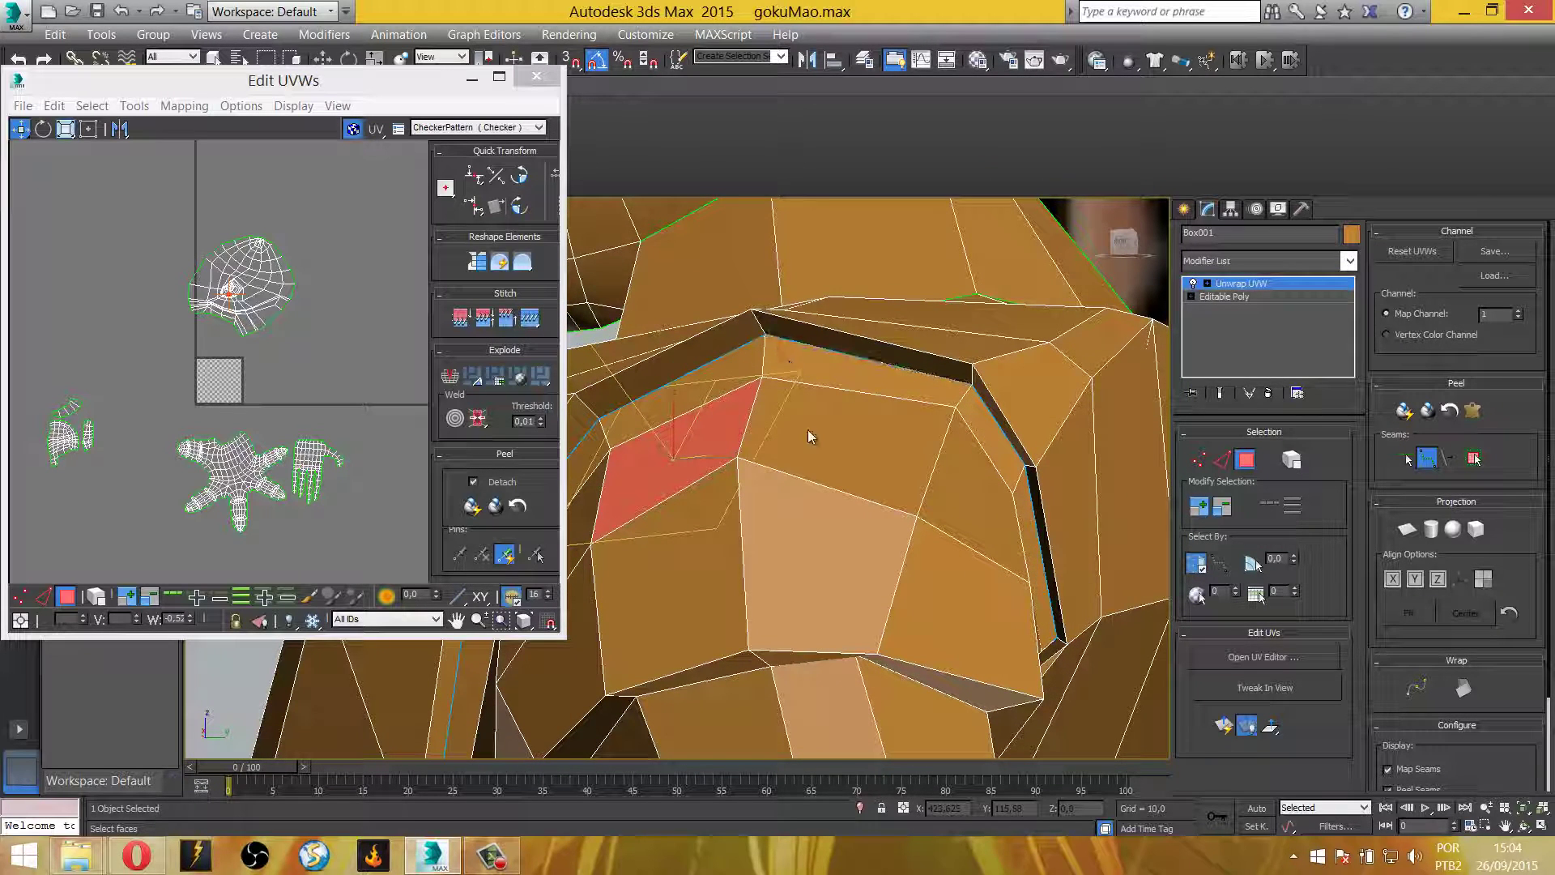
mouse_move(808, 428)
middle_down()
mouse_move(840, 417)
mouse_move(782, 479)
mouse_move(705, 502)
middle_up()
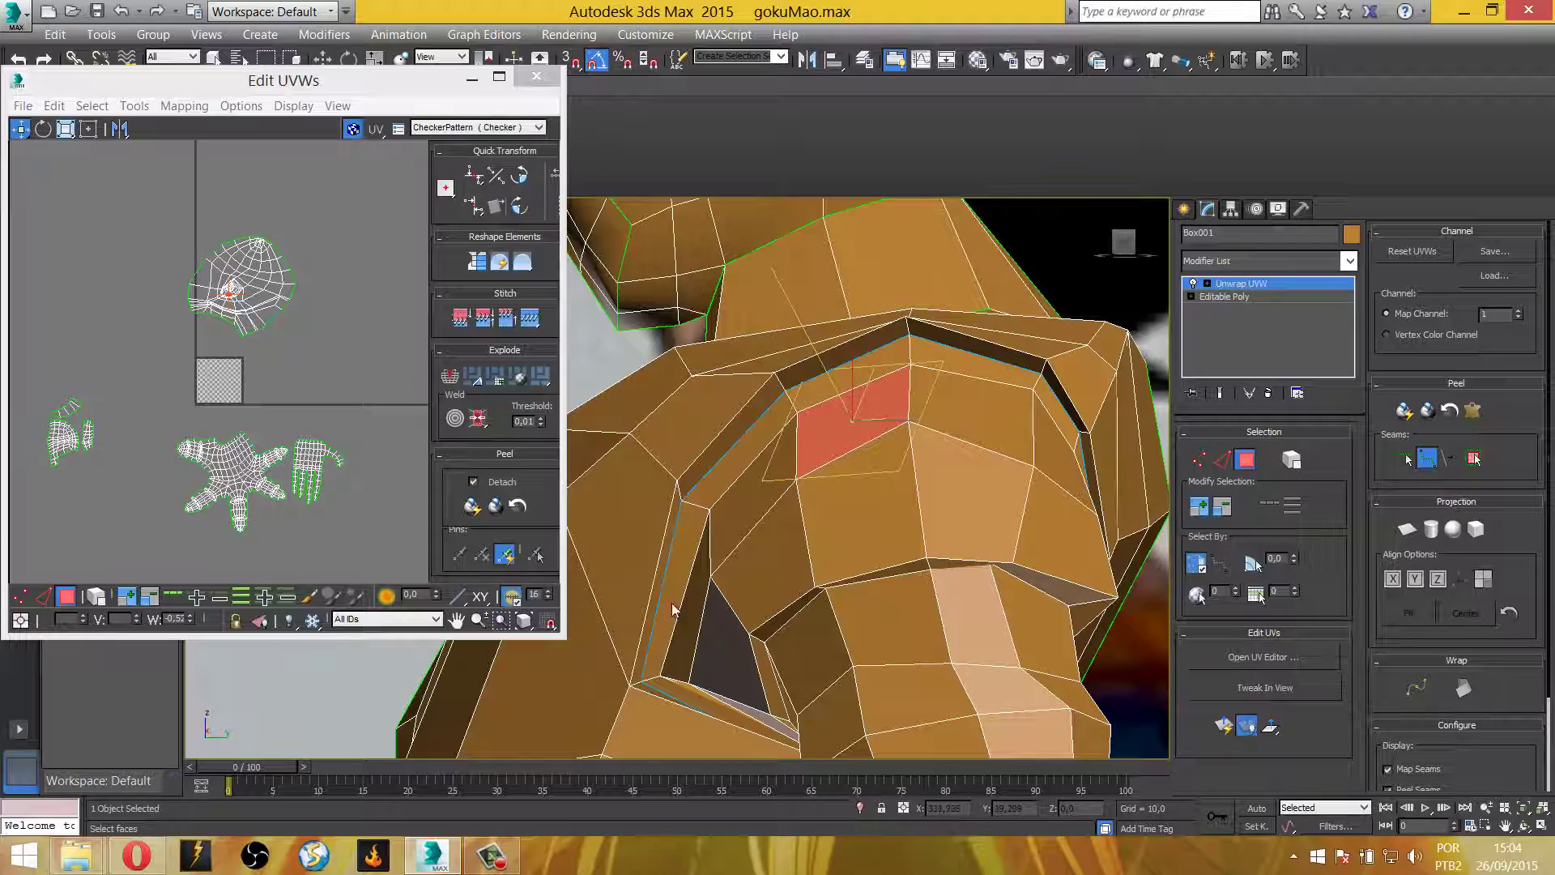
Check the shoulder in see-through mode, then extend the seam down the armpit edge
key(alt+x)
mouse_move(718, 729)
alt+middle_down()
mouse_move(738, 502)
mouse_move(714, 523)
alt+middle_up()
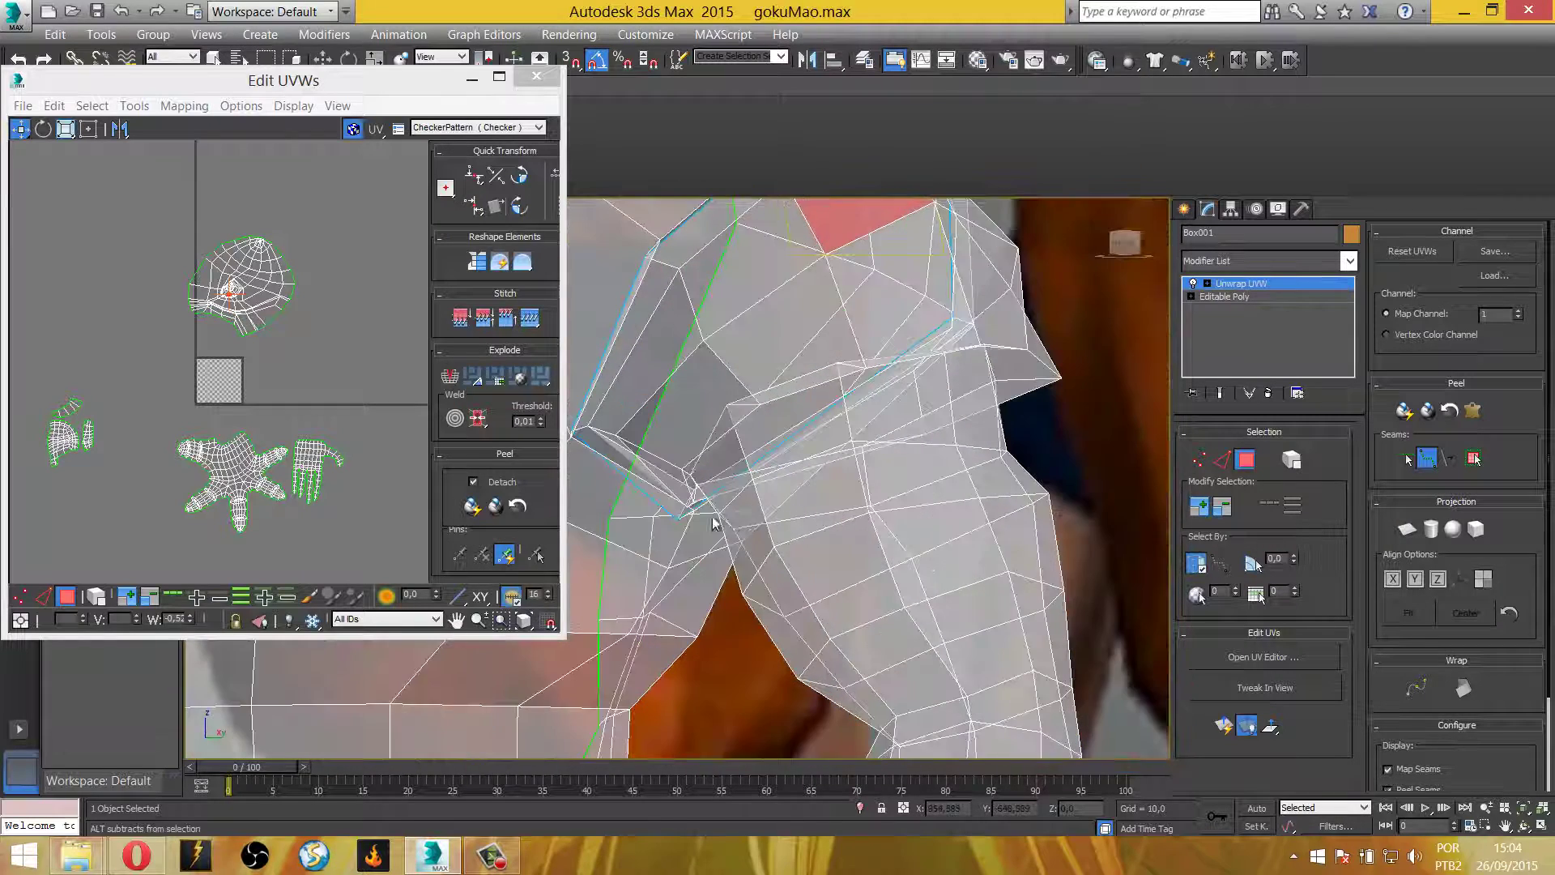
scroll(771, 511, down, 2)
scroll(771, 510, down, 2)
scroll(1071, 453, down, 2)
scroll(1053, 456, down, 2)
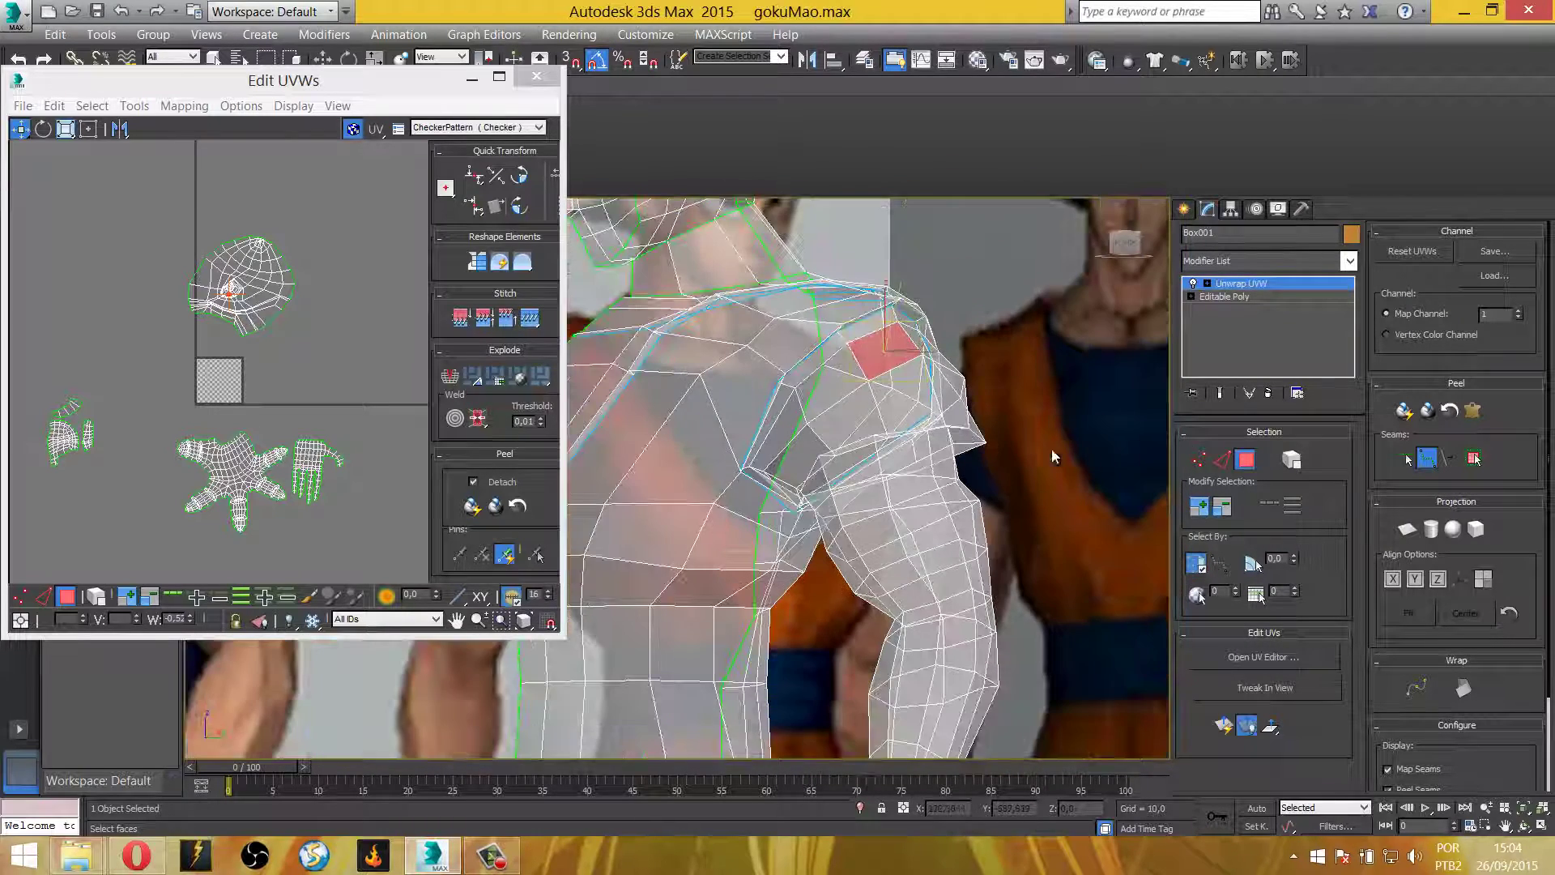
alt+middle_drag(1053, 456, 919, 483)
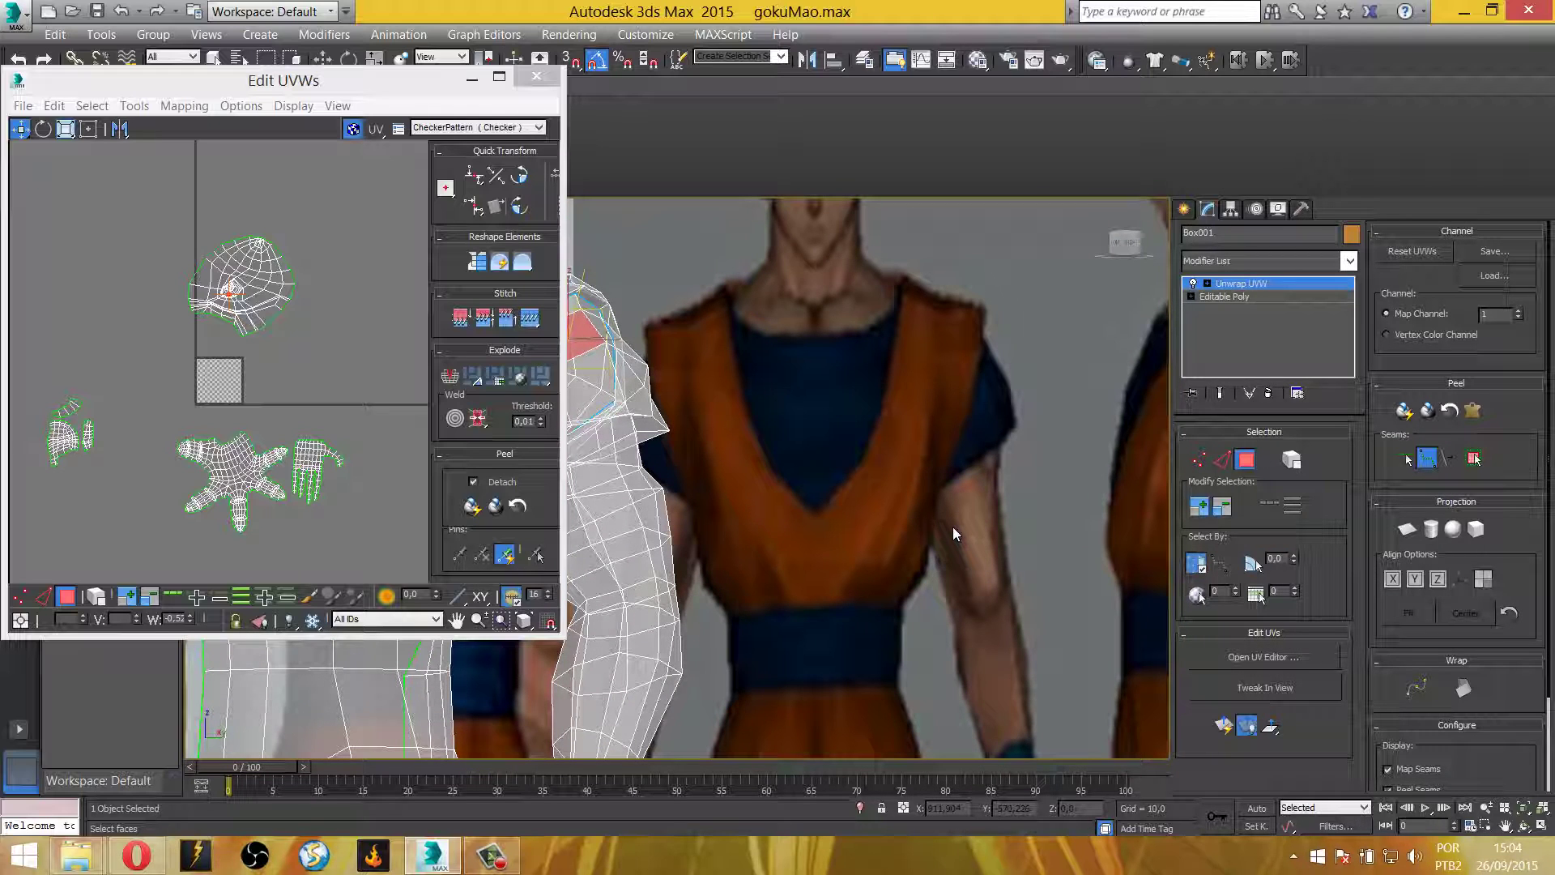
middle_drag(708, 543, 818, 552)
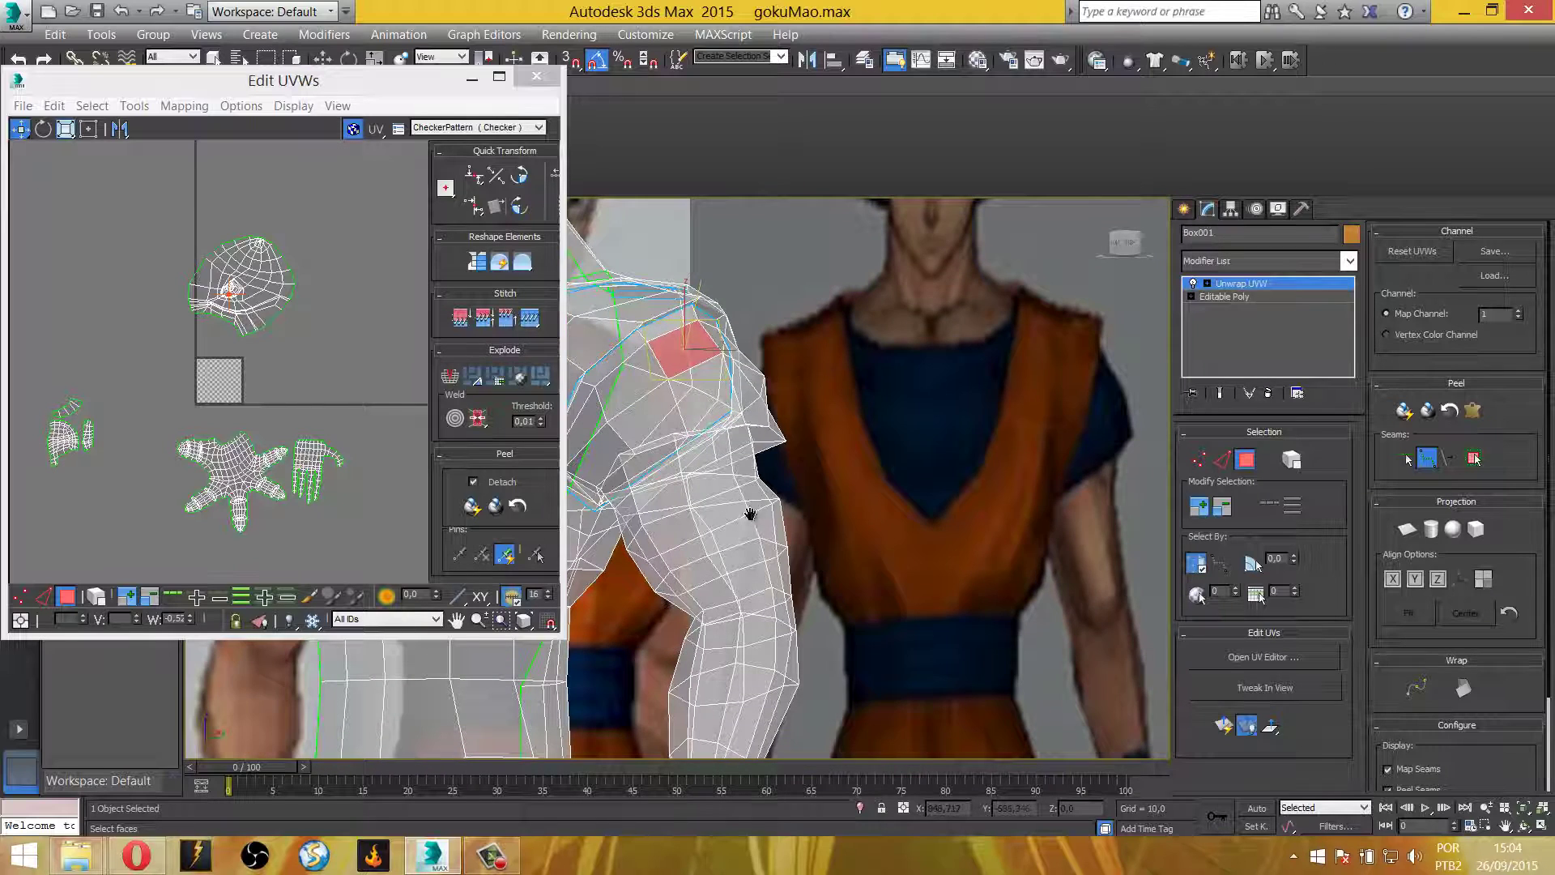
scroll(814, 460, up, 2)
scroll(813, 460, up, 2)
key(alt+x)
mouse_move(755, 436)
alt+middle_down()
mouse_move(772, 488)
mouse_move(728, 435)
mouse_move(685, 440)
mouse_move(820, 402)
alt+middle_up()
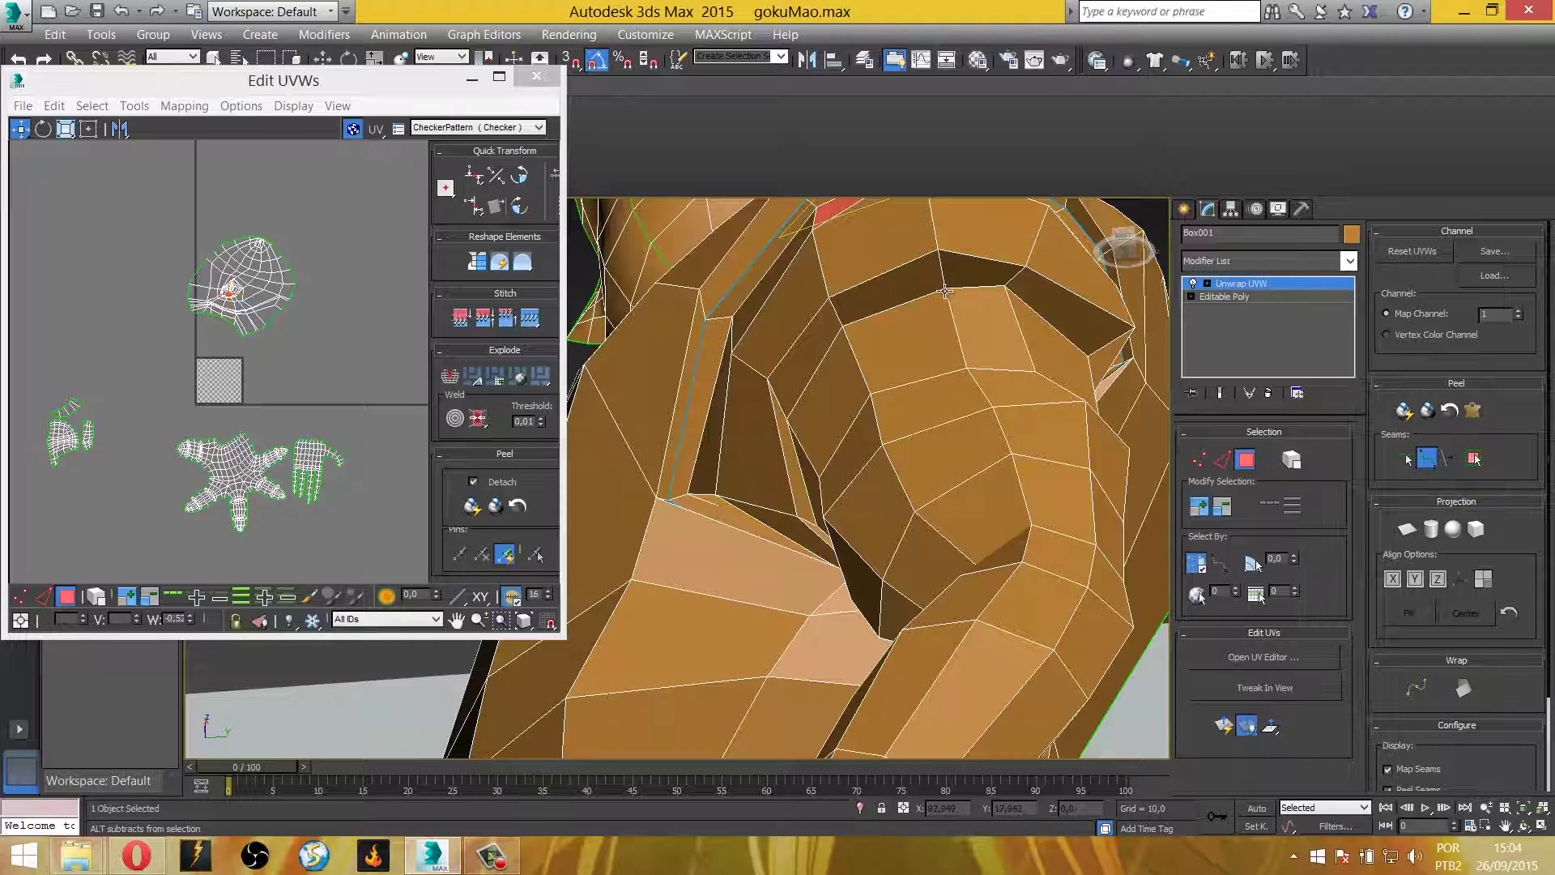
scroll(954, 446, down, 2)
scroll(954, 489, down, 5)
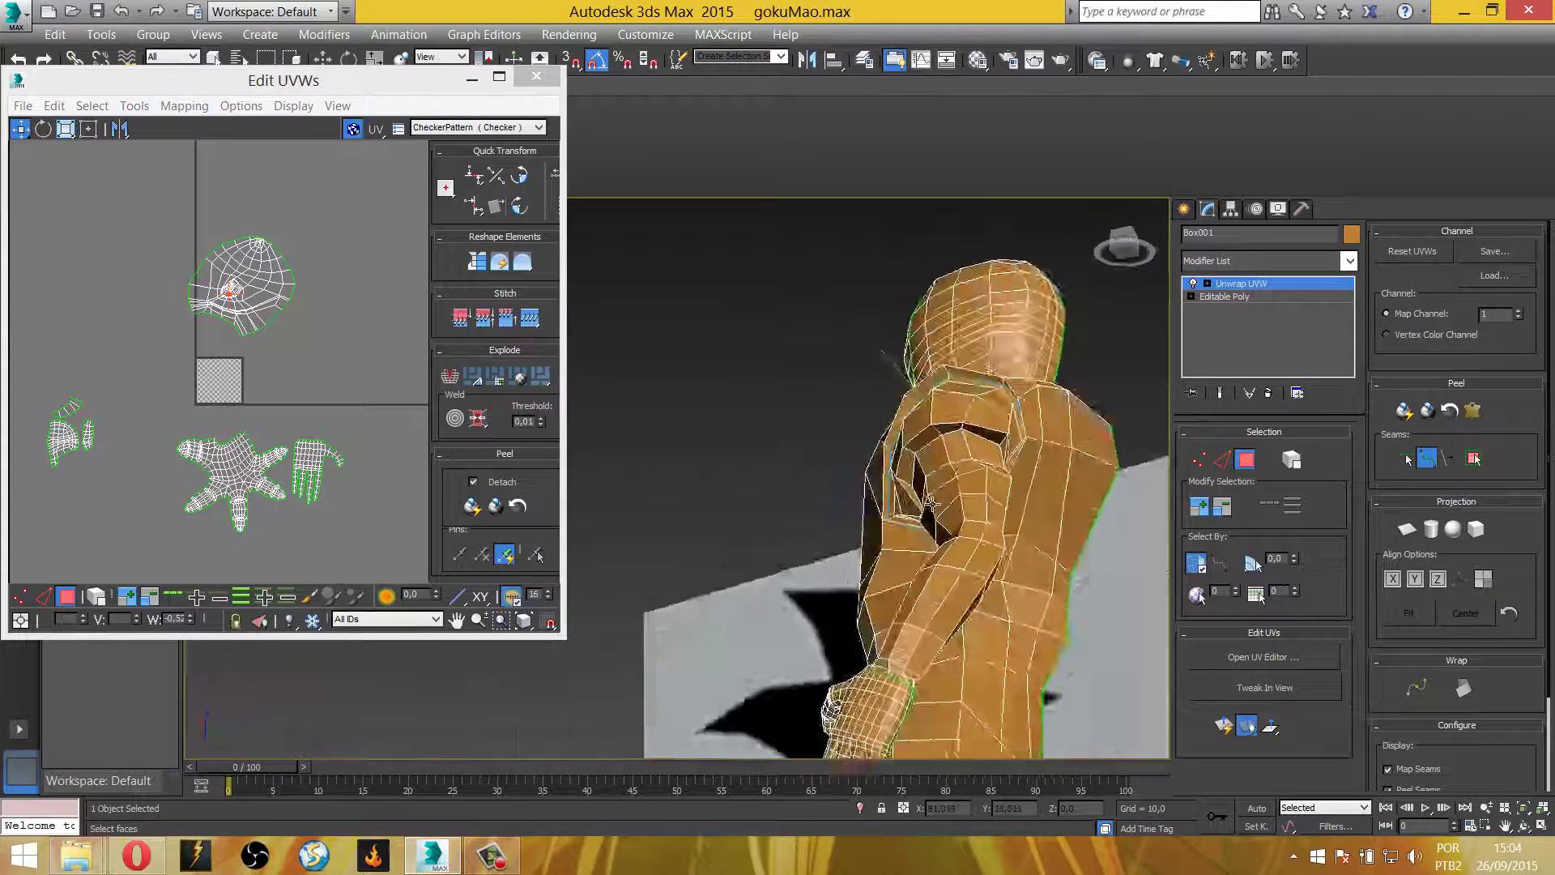
mouse_move(932, 504)
alt+middle_down()
mouse_move(971, 528)
mouse_move(932, 494)
alt+middle_up()
scroll(888, 471, up, 5)
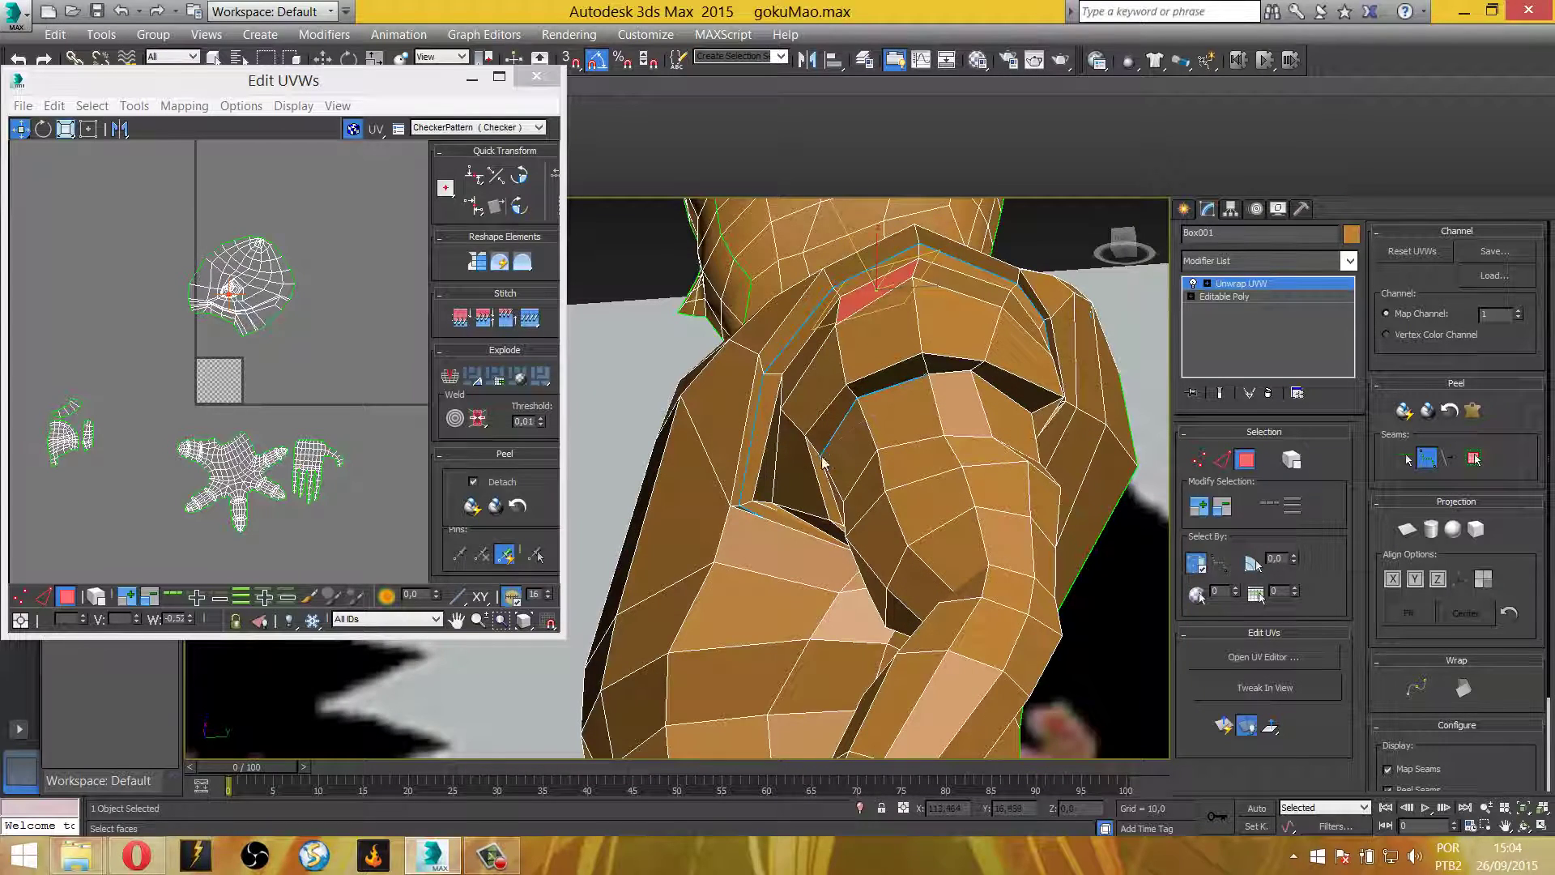
alt+middle_drag(827, 454, 810, 629)
scroll(810, 629, up, 3)
scroll(869, 594, up, 2)
scroll(885, 555, down, 2)
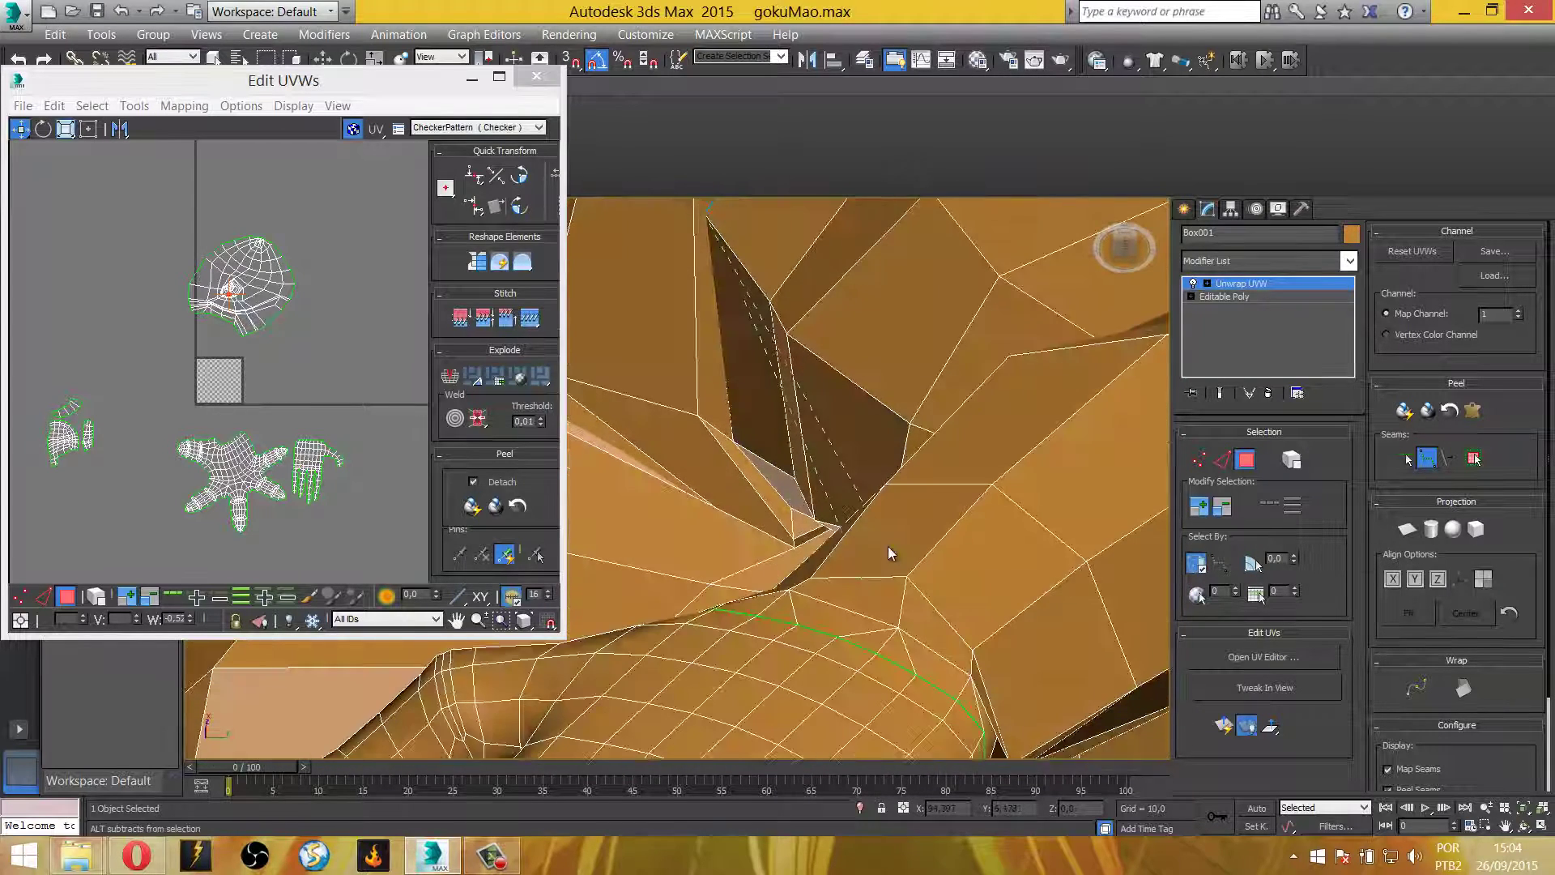
scroll(796, 522, down, 3)
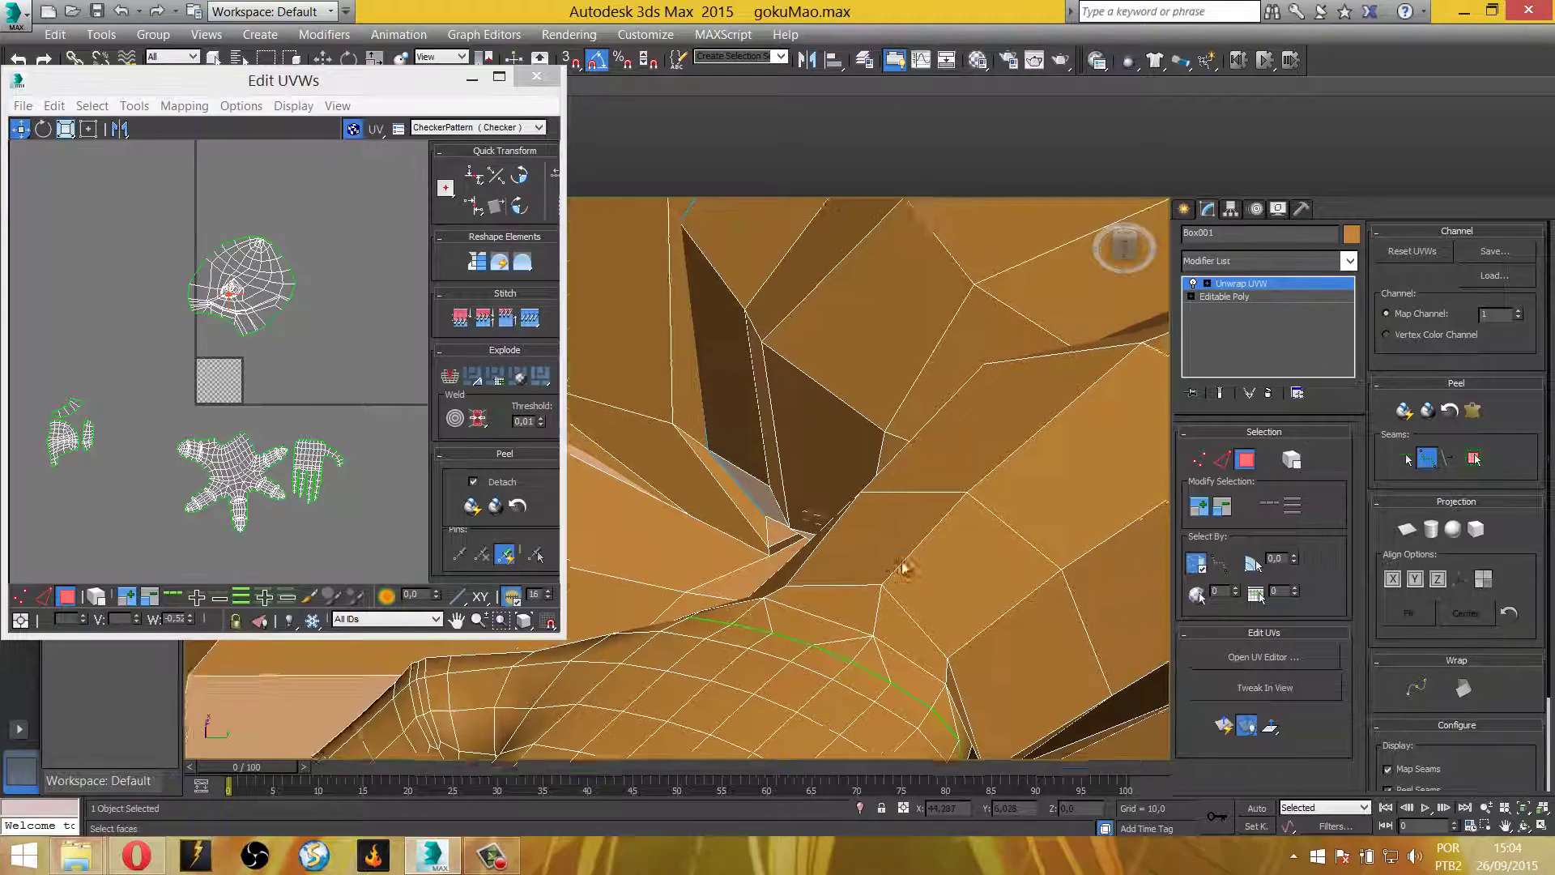
mouse_move(896, 566)
alt+middle_down()
mouse_move(951, 595)
mouse_move(1023, 492)
alt+middle_up()
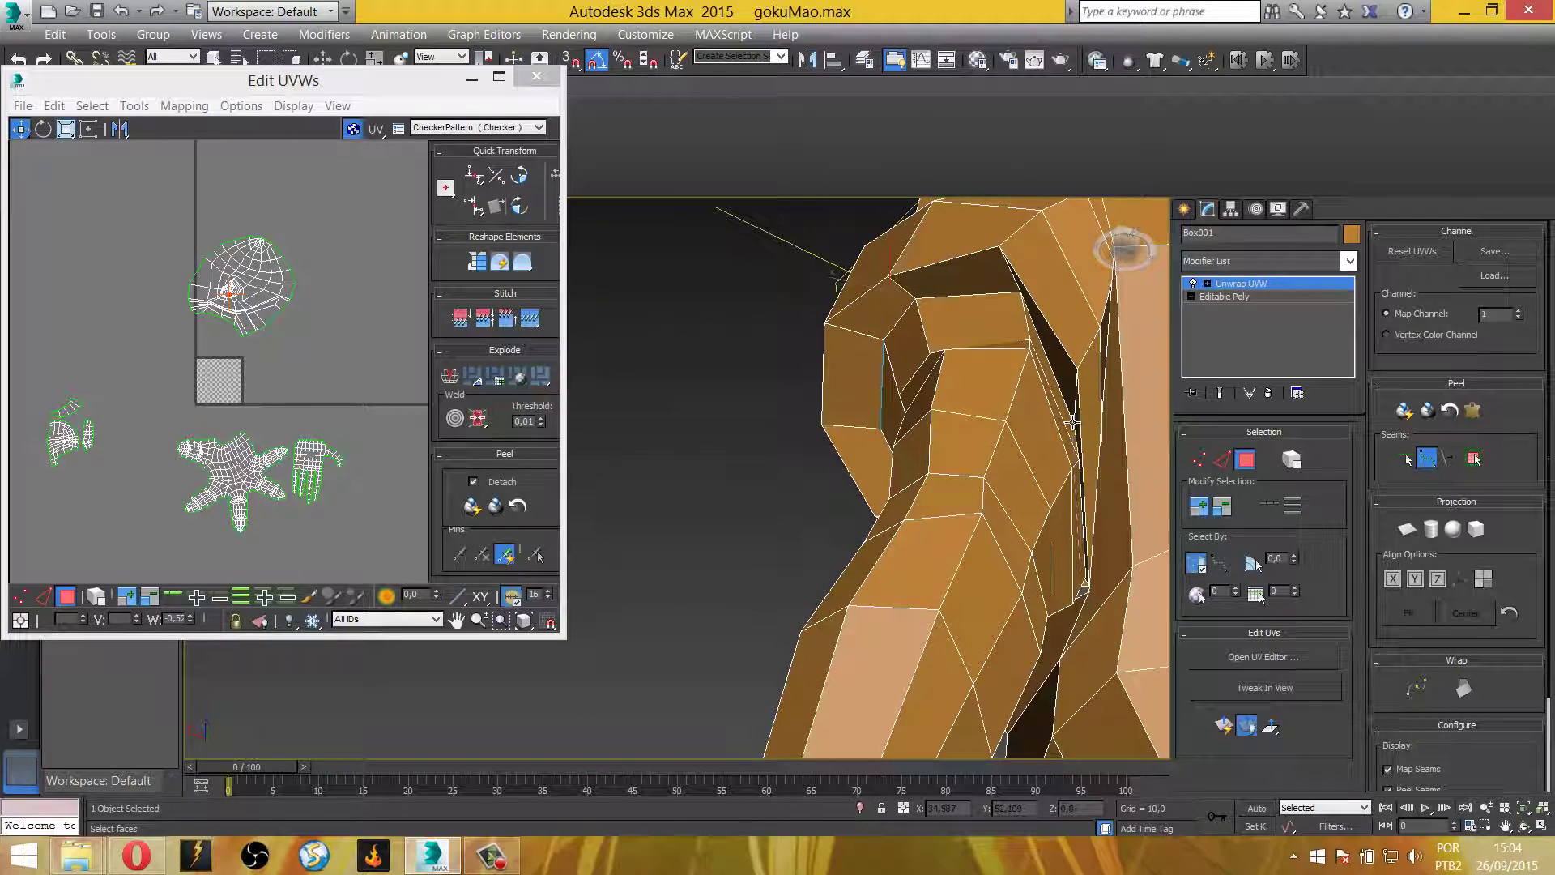
scroll(1076, 470, up, 3)
scroll(1004, 567, up, 3)
scroll(945, 572, up, 3)
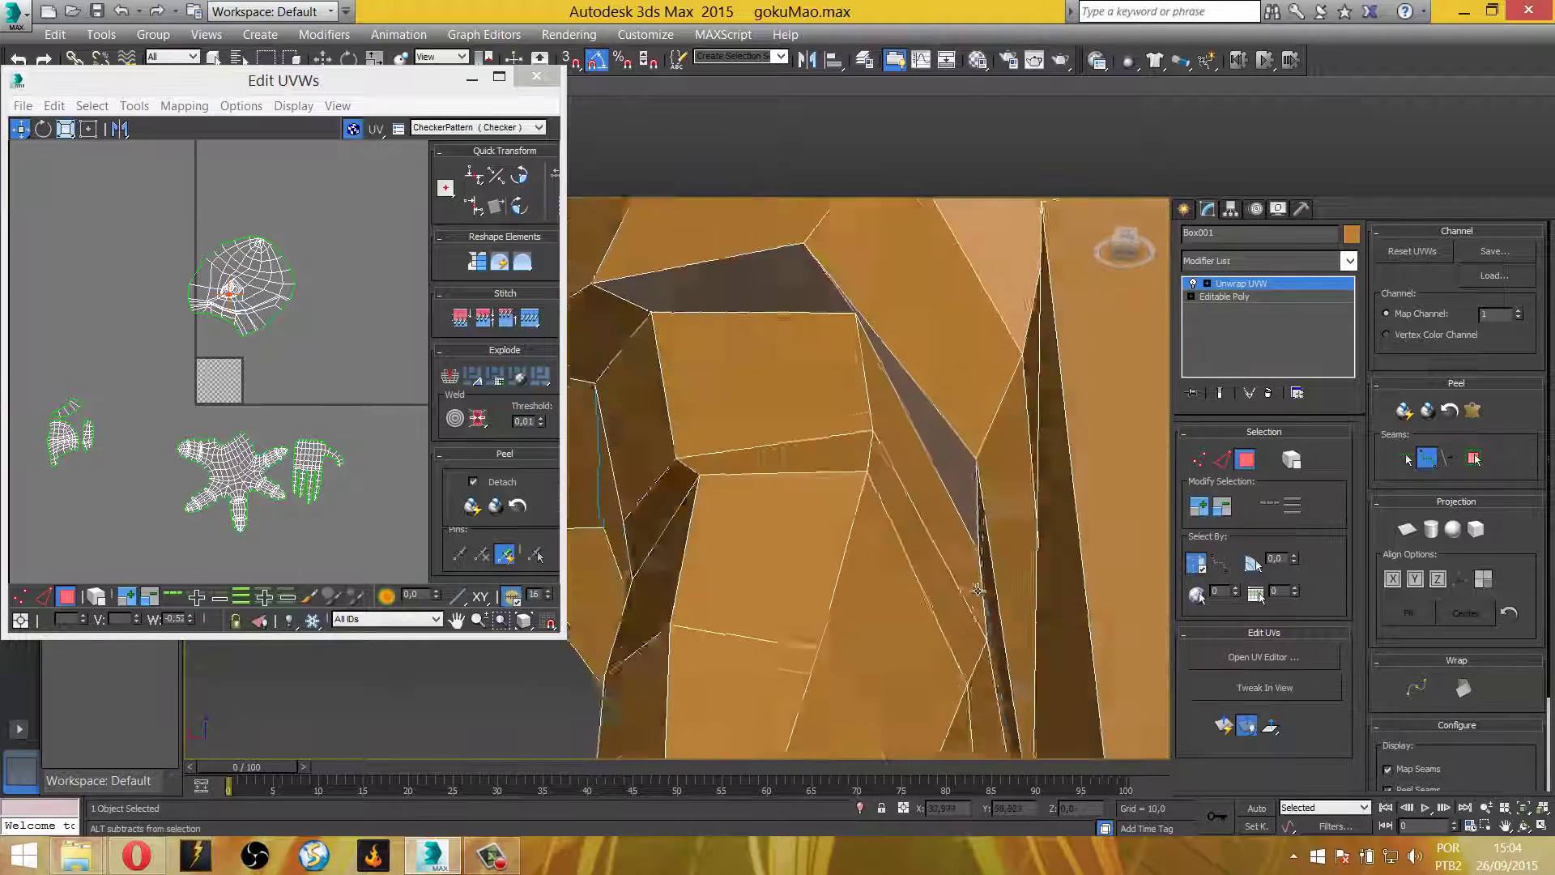
scroll(869, 371, up, 2)
click(867, 336)
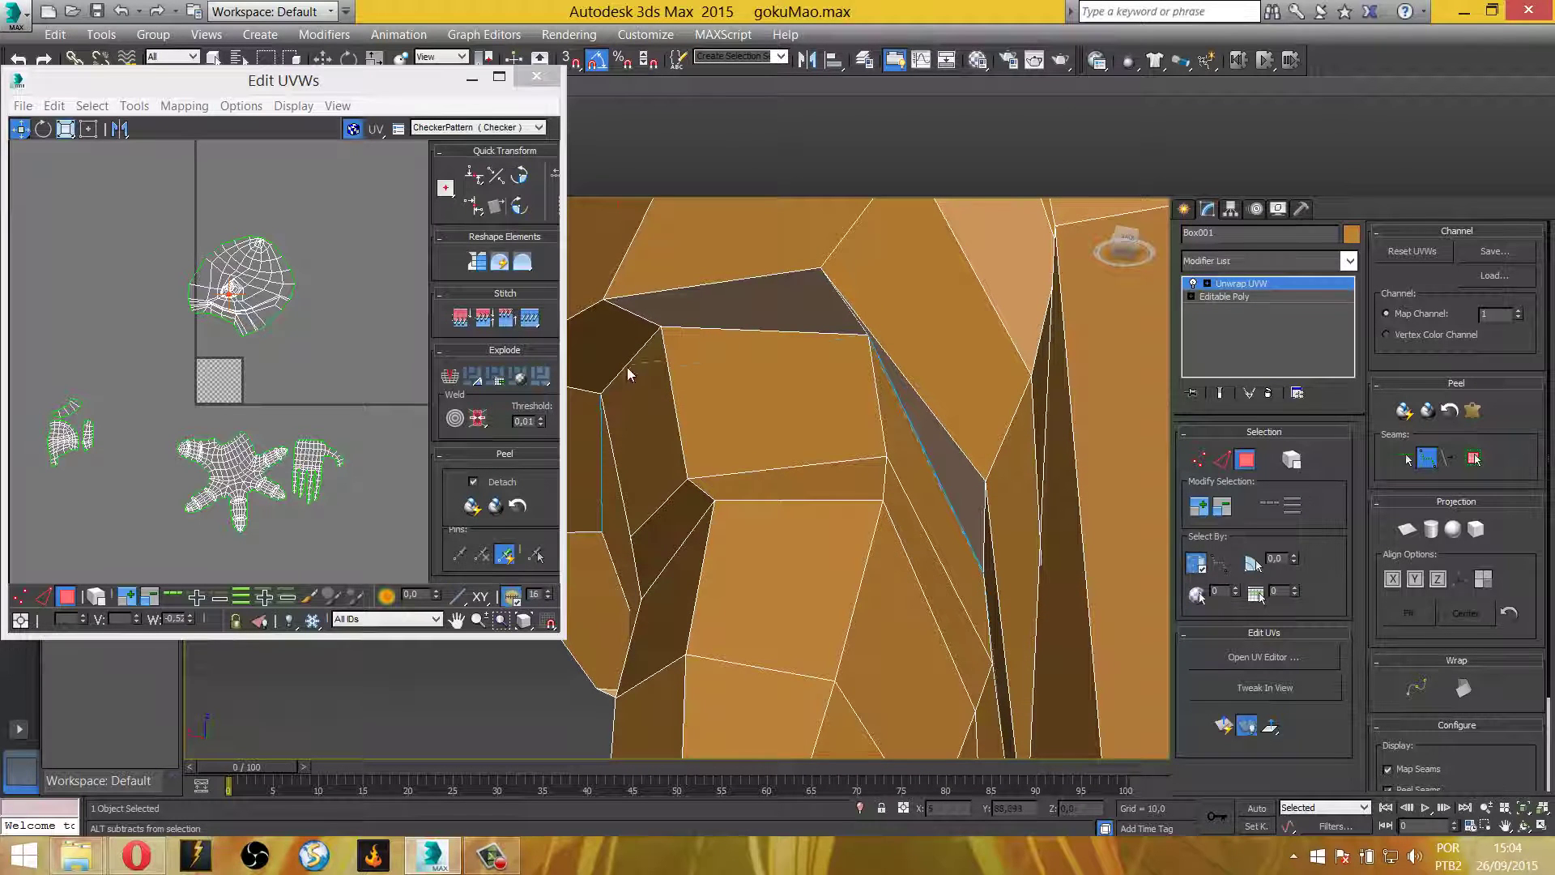
Orbit and zoom around the torso and head to review the shoulder and armpit seams
mouse_move(774, 490)
alt+middle_down()
mouse_move(910, 519)
mouse_move(882, 583)
mouse_move(882, 536)
mouse_move(903, 625)
mouse_move(966, 662)
mouse_move(1121, 639)
mouse_move(997, 656)
mouse_move(1018, 728)
mouse_move(1102, 683)
mouse_move(1000, 571)
mouse_move(1039, 716)
mouse_move(1128, 660)
mouse_move(1015, 637)
mouse_move(1041, 694)
mouse_move(1035, 537)
alt+middle_up()
scroll(1017, 564, down, 2)
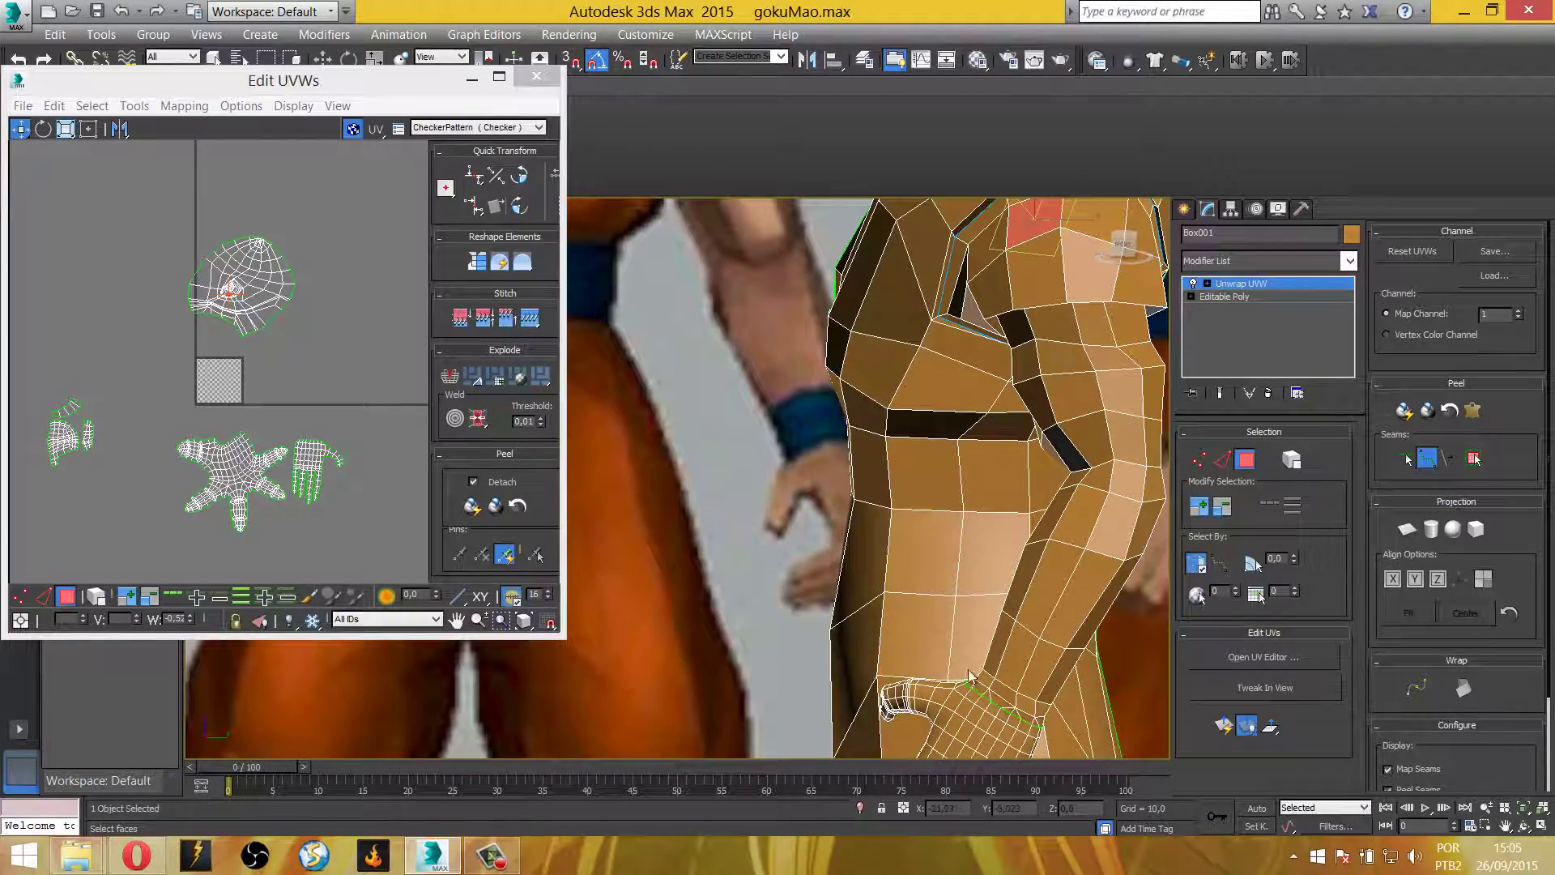
mouse_move(970, 676)
alt+middle_down()
mouse_move(948, 494)
mouse_move(980, 593)
alt+middle_up()
middle_drag(1024, 707, 959, 659)
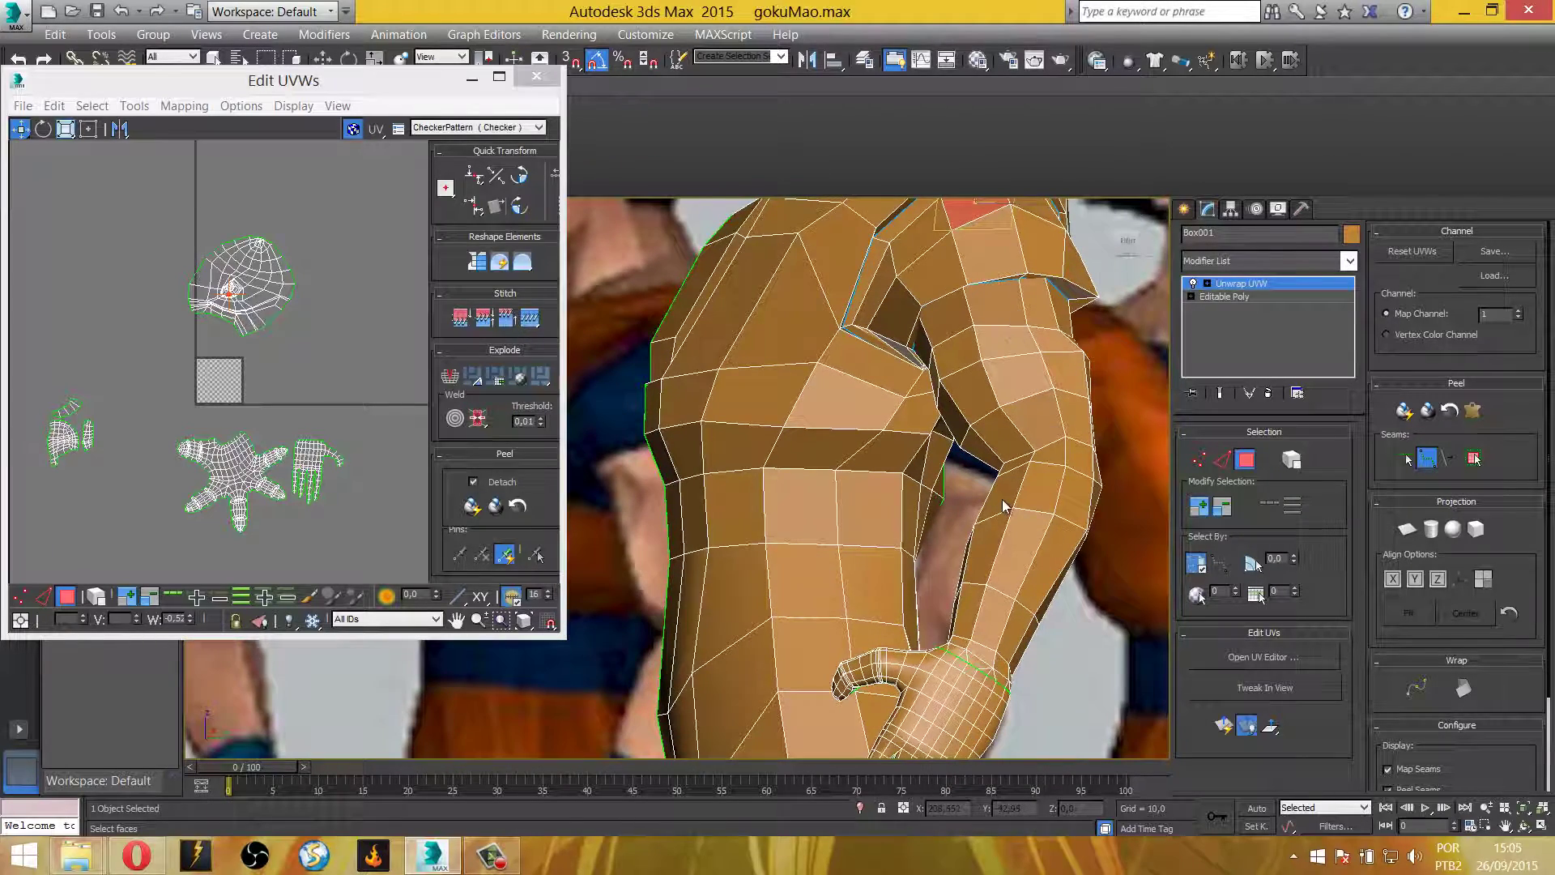
scroll(1005, 506, down, 3)
scroll(1004, 506, down, 4)
mouse_move(1004, 507)
alt+middle_down()
mouse_move(1032, 655)
mouse_move(870, 635)
mouse_move(853, 620)
mouse_move(994, 640)
mouse_move(929, 586)
mouse_move(891, 595)
mouse_move(781, 522)
alt+middle_up()
scroll(929, 587, down, 5)
scroll(865, 604, up, 6)
scroll(866, 603, up, 2)
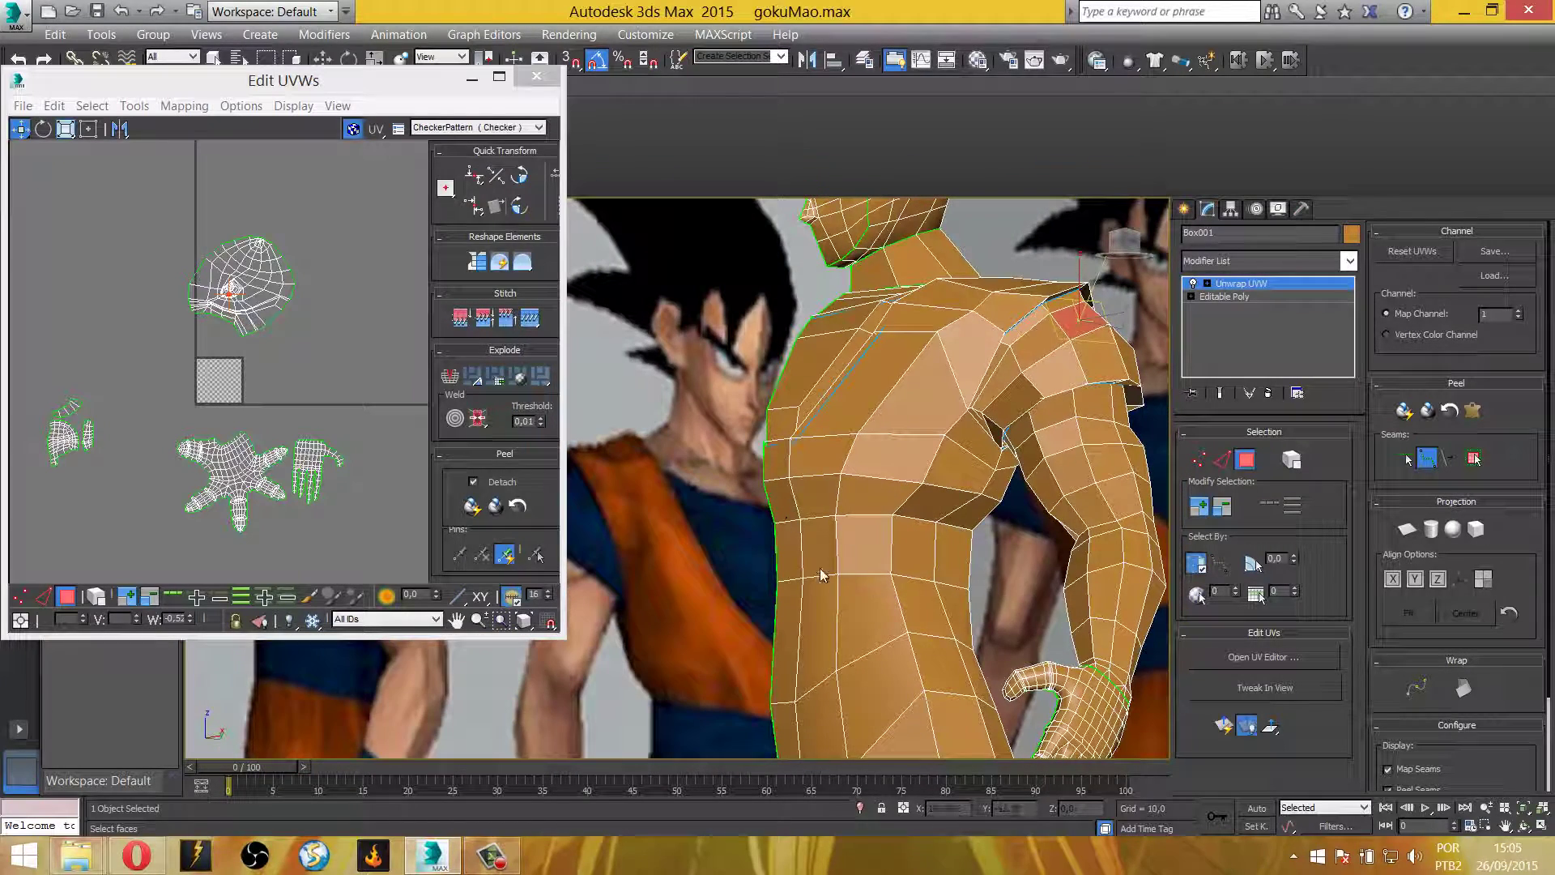
scroll(826, 580, down, 1)
scroll(831, 608, down, 2)
scroll(834, 640, down, 2)
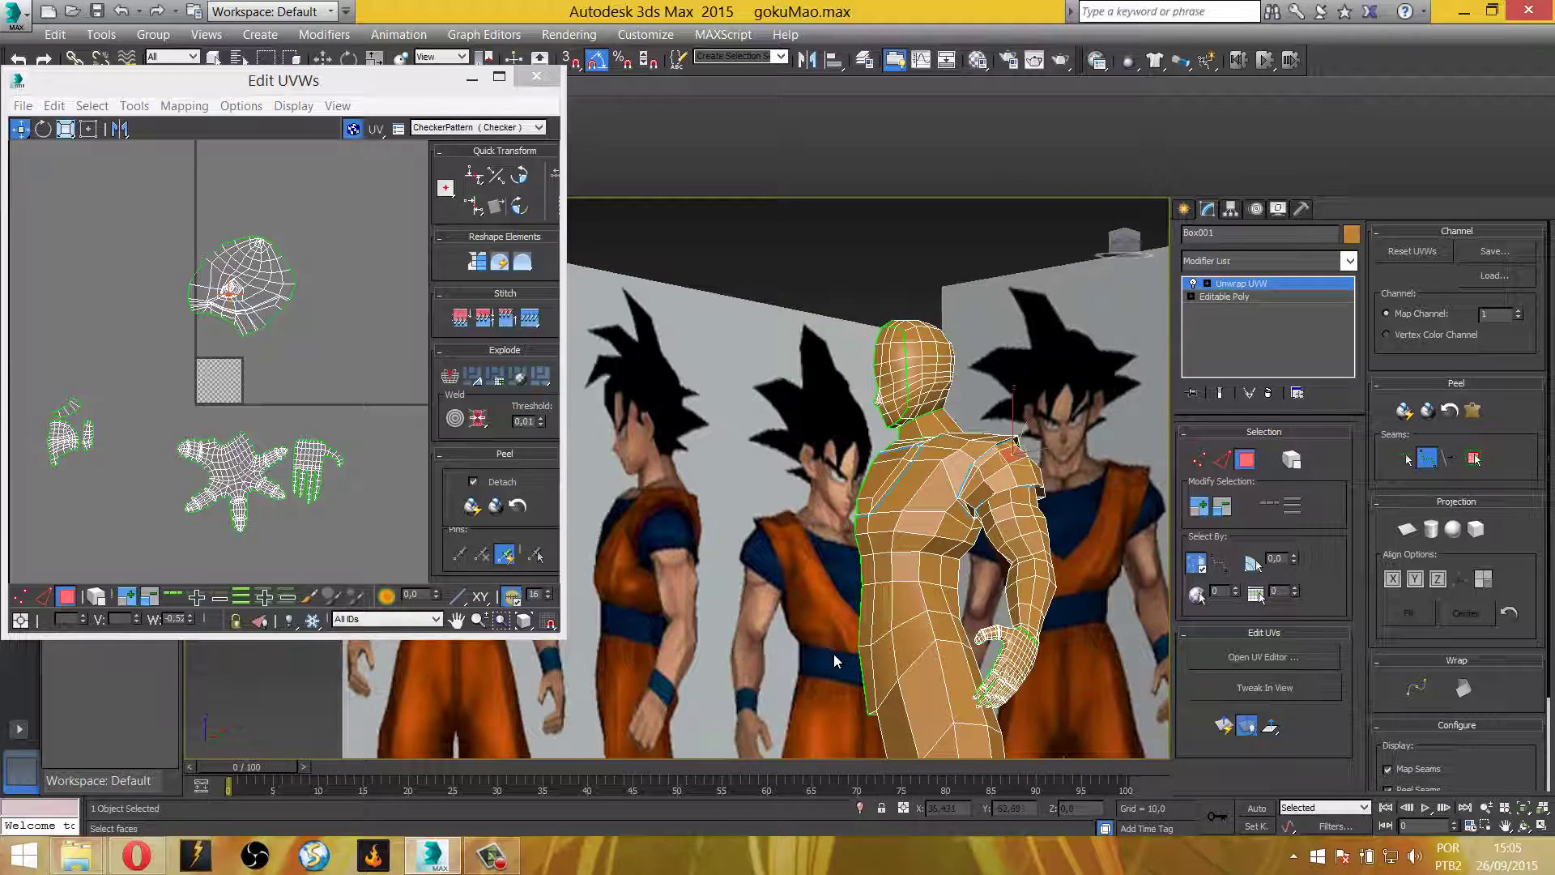
scroll(950, 415, up, 3)
scroll(949, 415, up, 2)
scroll(936, 438, down, 1)
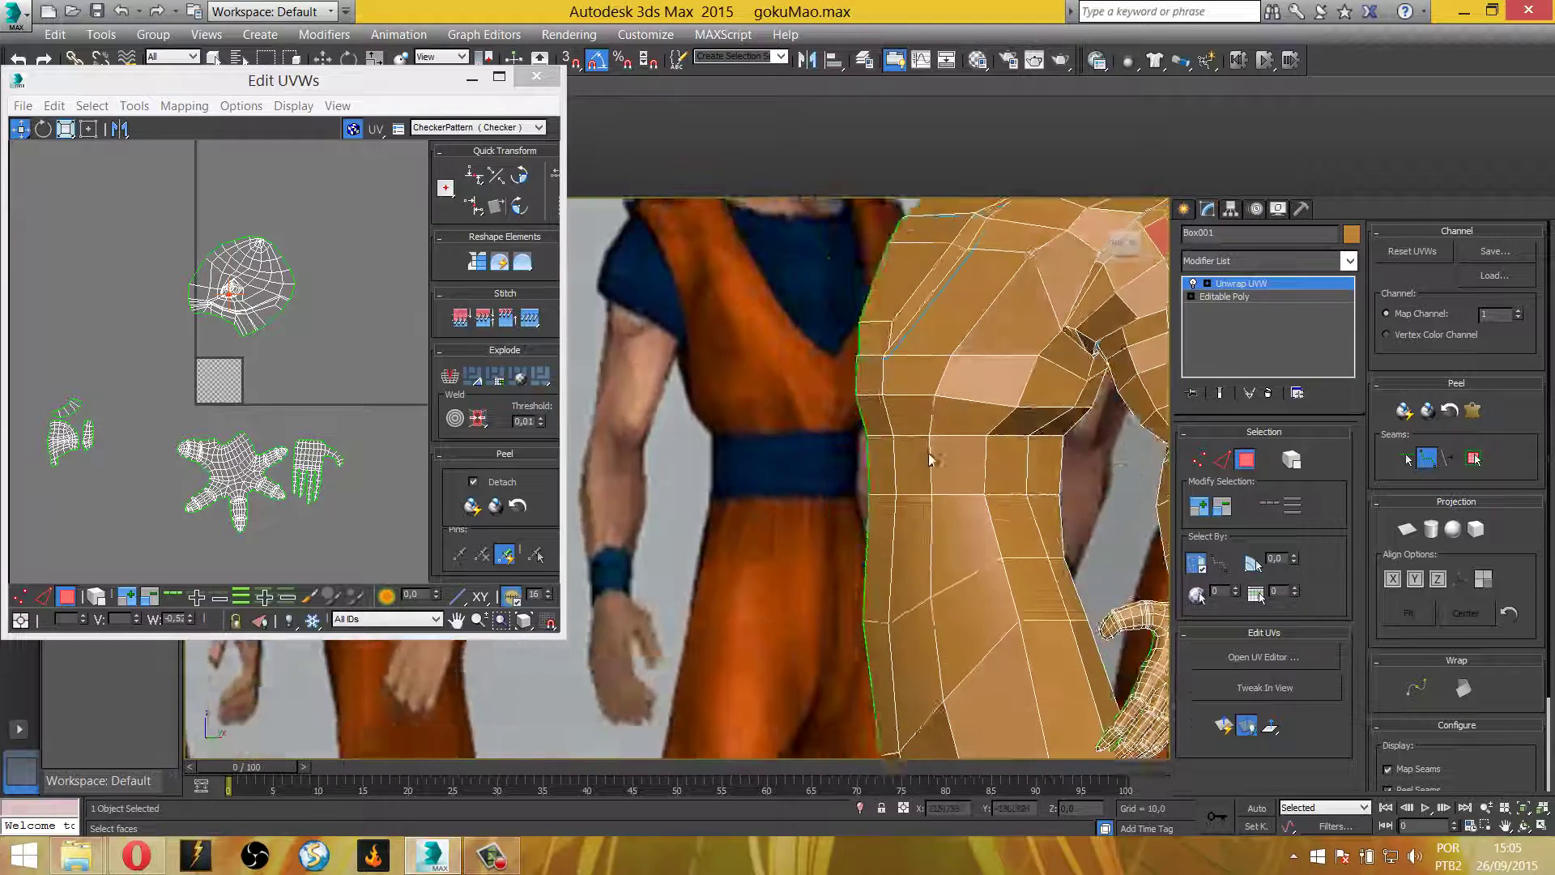
scroll(920, 518, up, 1)
scroll(911, 559, up, 2)
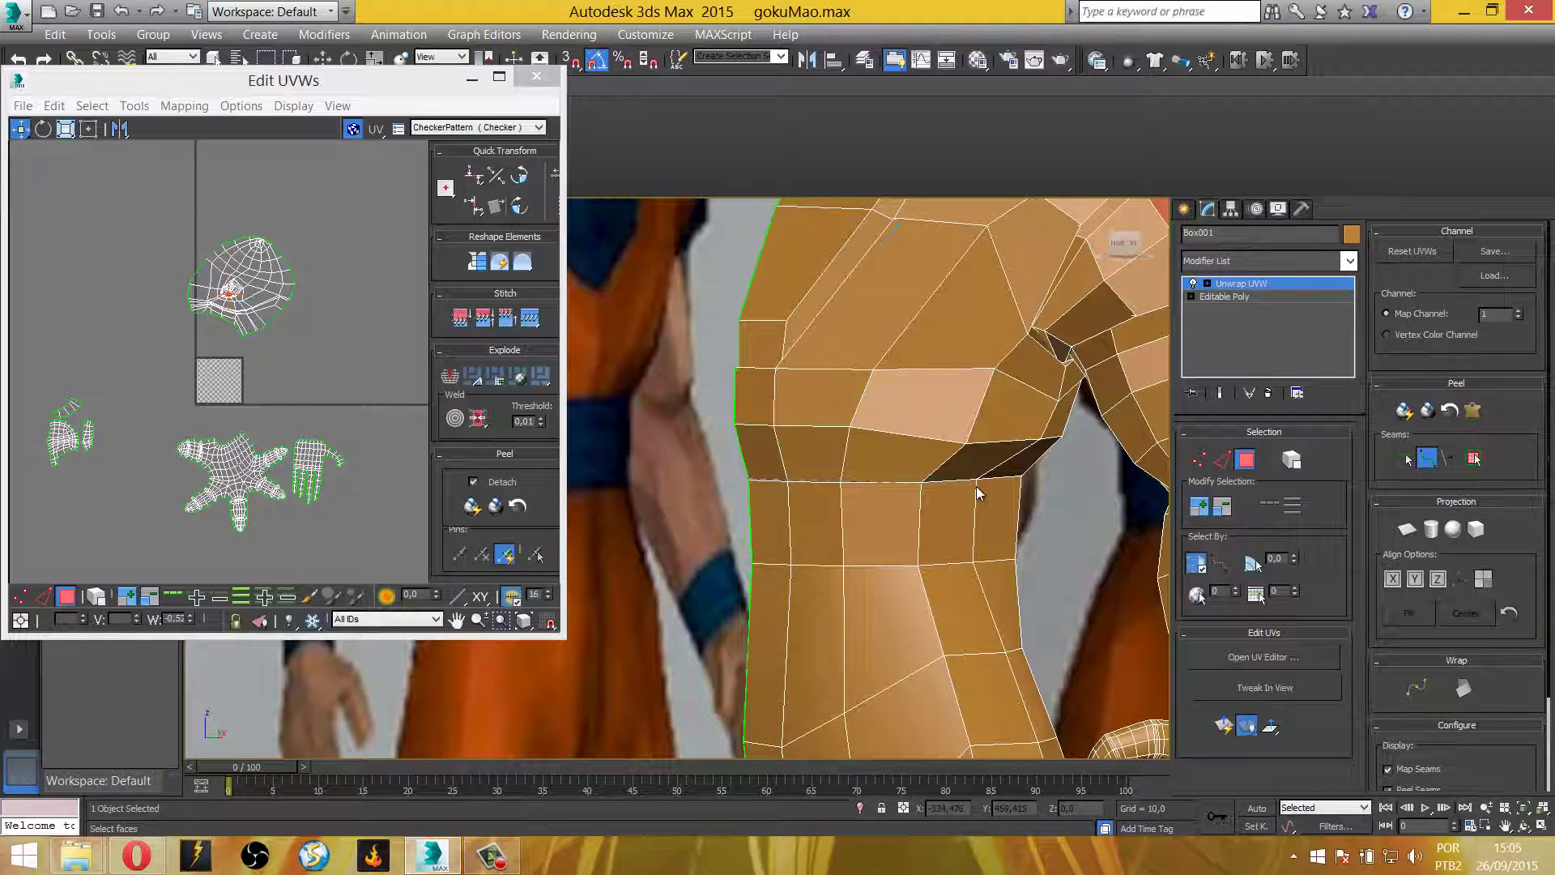
Trace a horizontal seam band around the torso at the waist
mouse_move(978, 491)
alt+middle_down()
mouse_move(1053, 616)
mouse_move(1120, 593)
alt+middle_up()
scroll(1063, 640, down, 3)
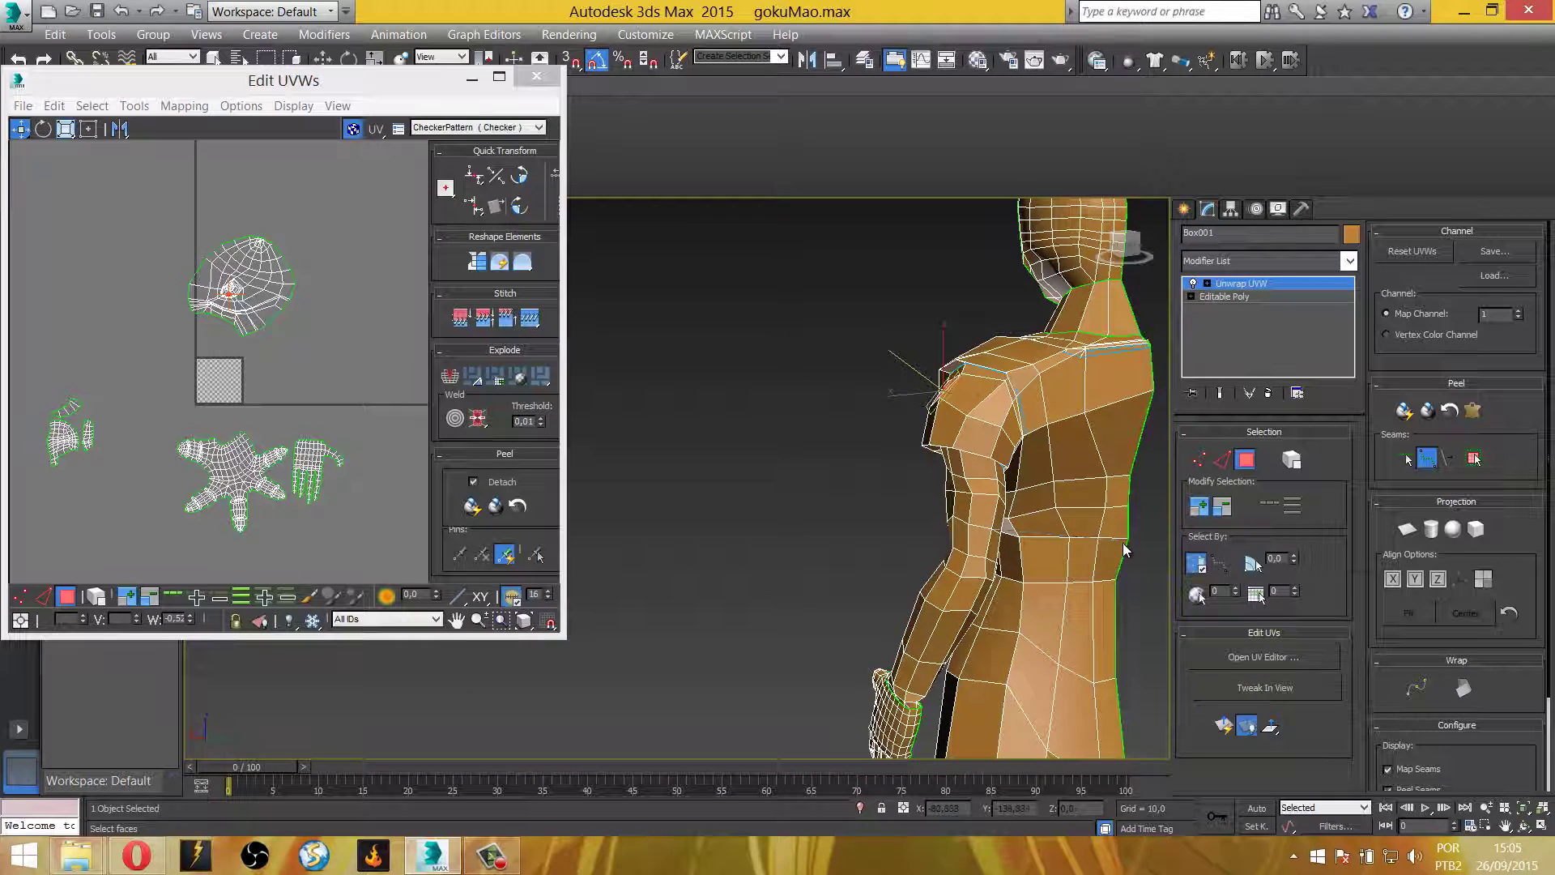
alt+middle_drag(1130, 551, 1053, 545)
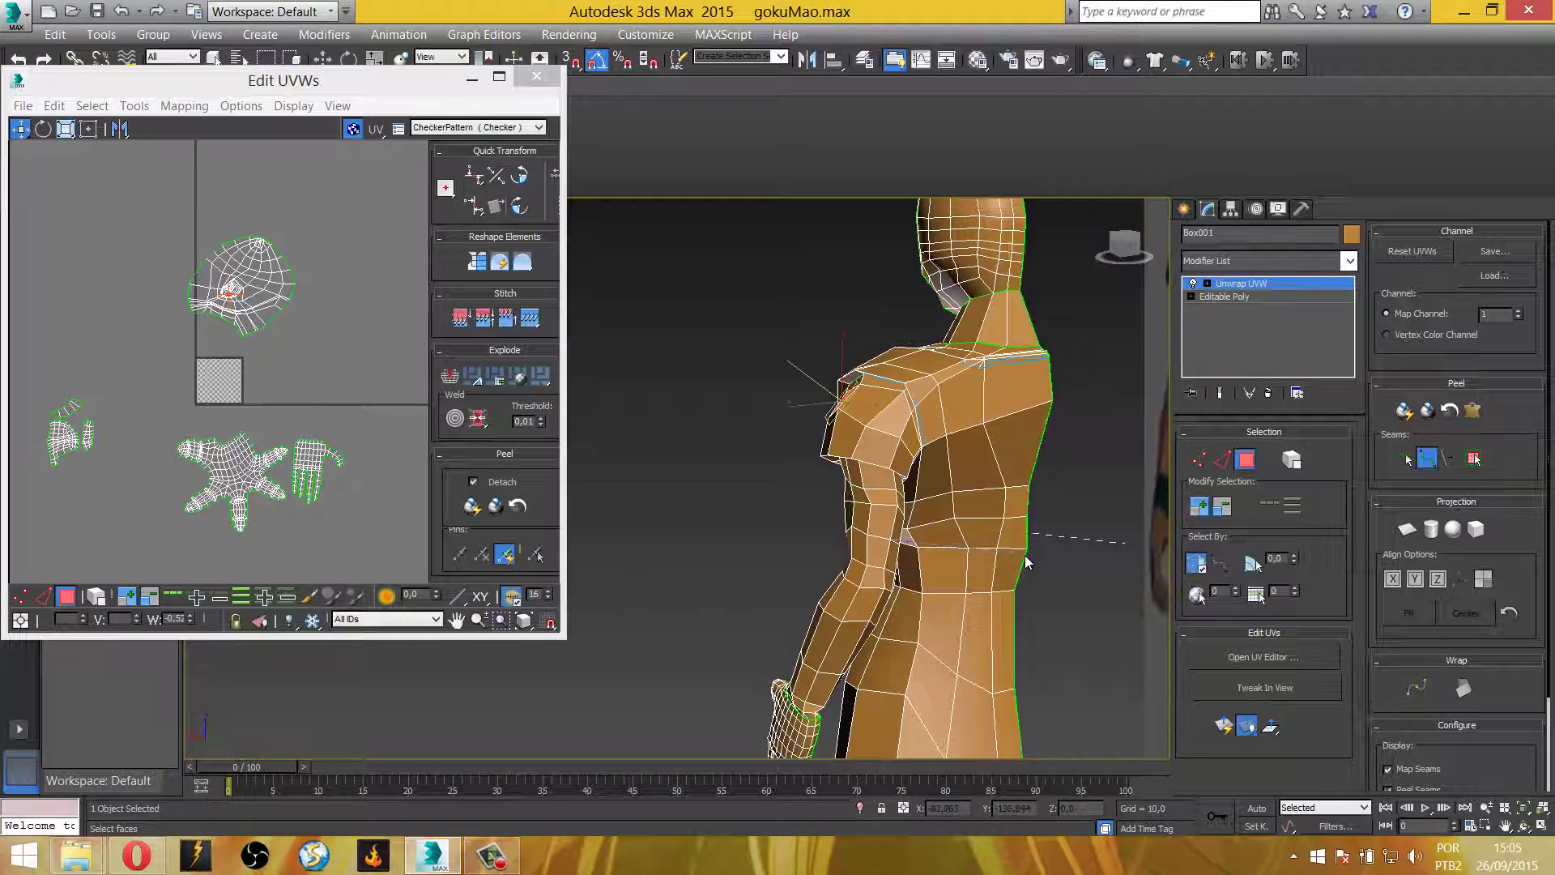
scroll(1030, 542, up, 5)
click(1032, 541)
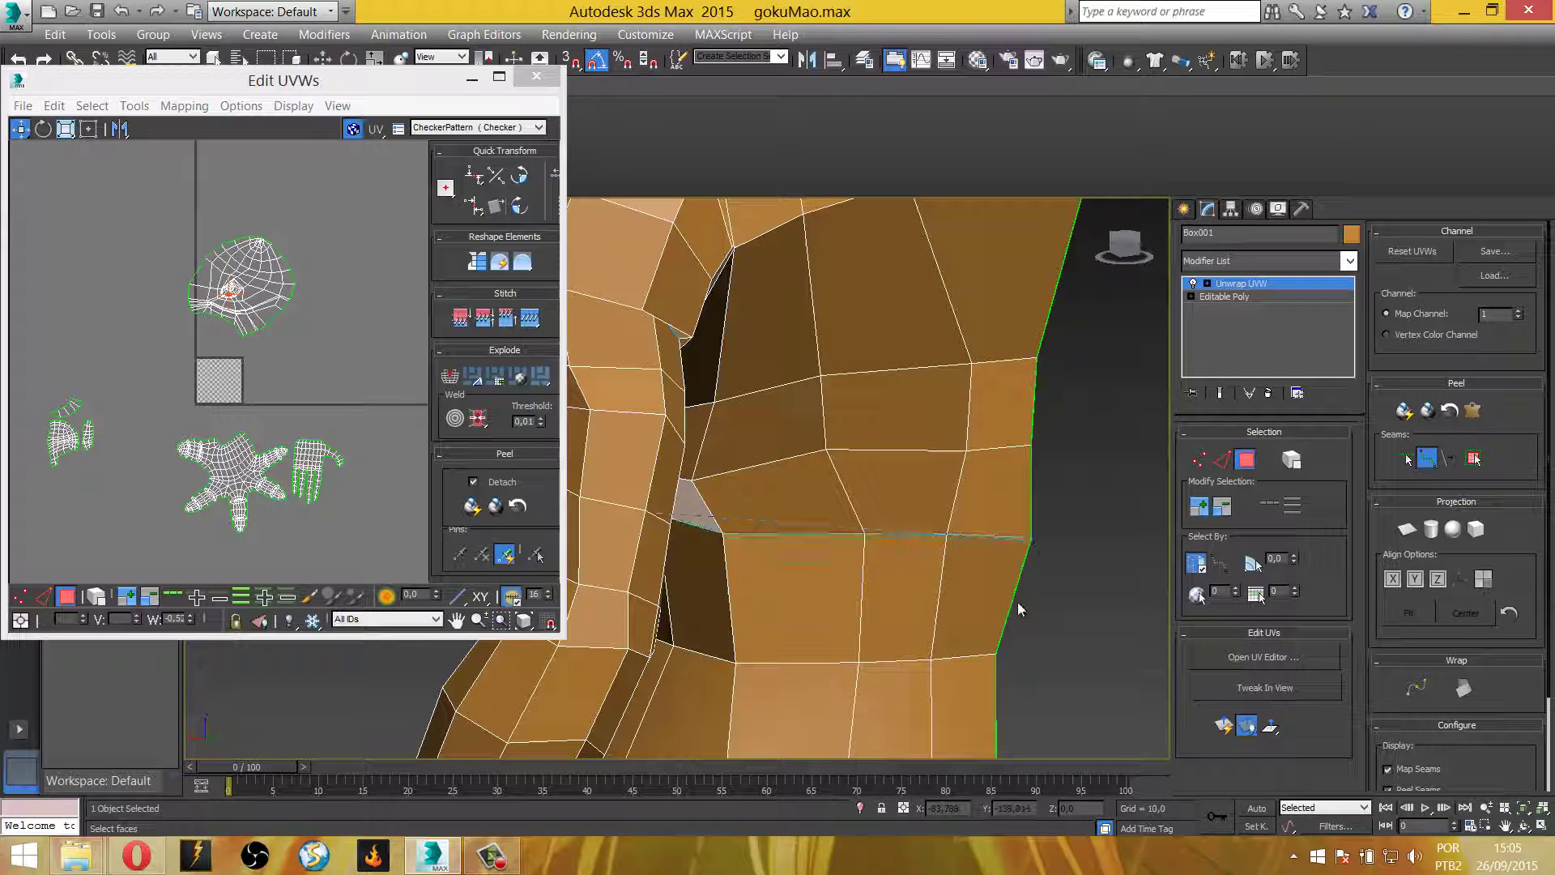
click(999, 657)
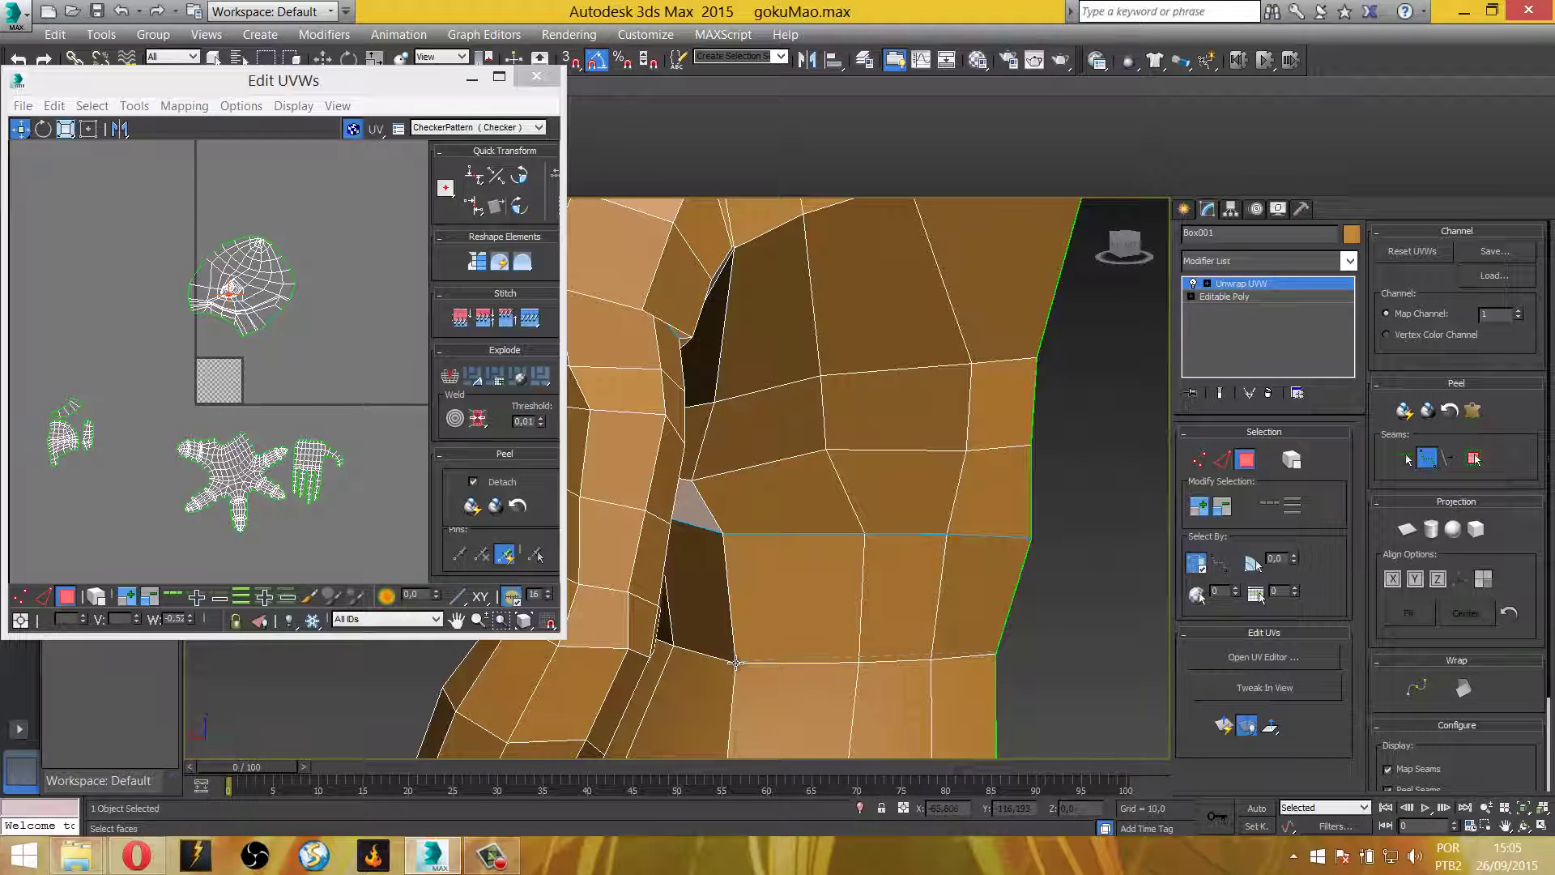
alt+middle_drag(712, 678, 1045, 583)
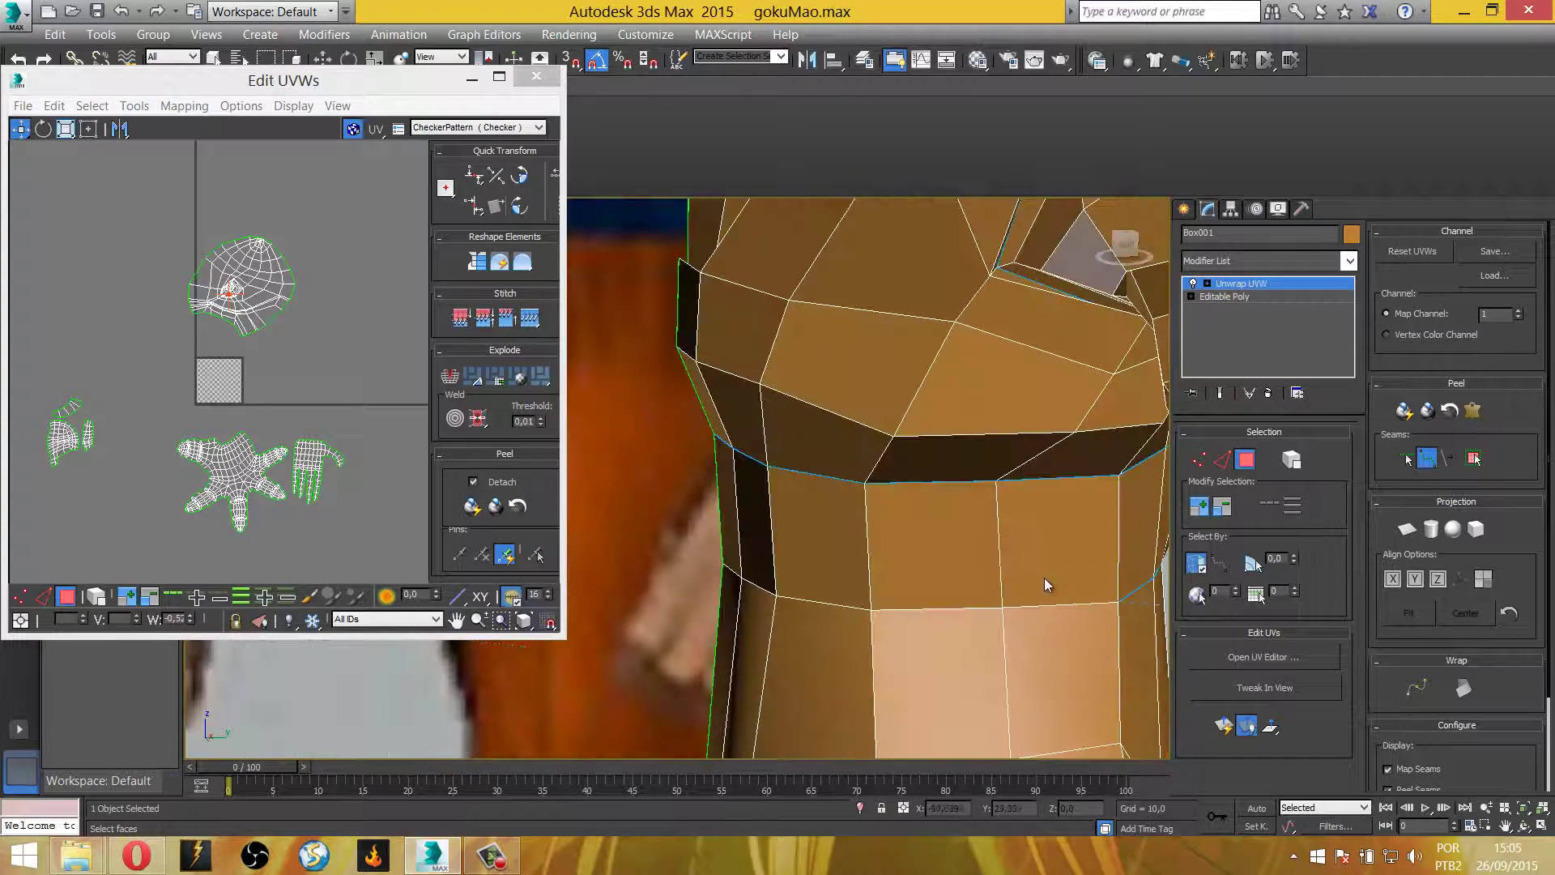
click(872, 609)
Zoom out, pan down to the legs and zoom into the shin and ankle
scroll(727, 610, down, 2)
scroll(802, 601, down, 1)
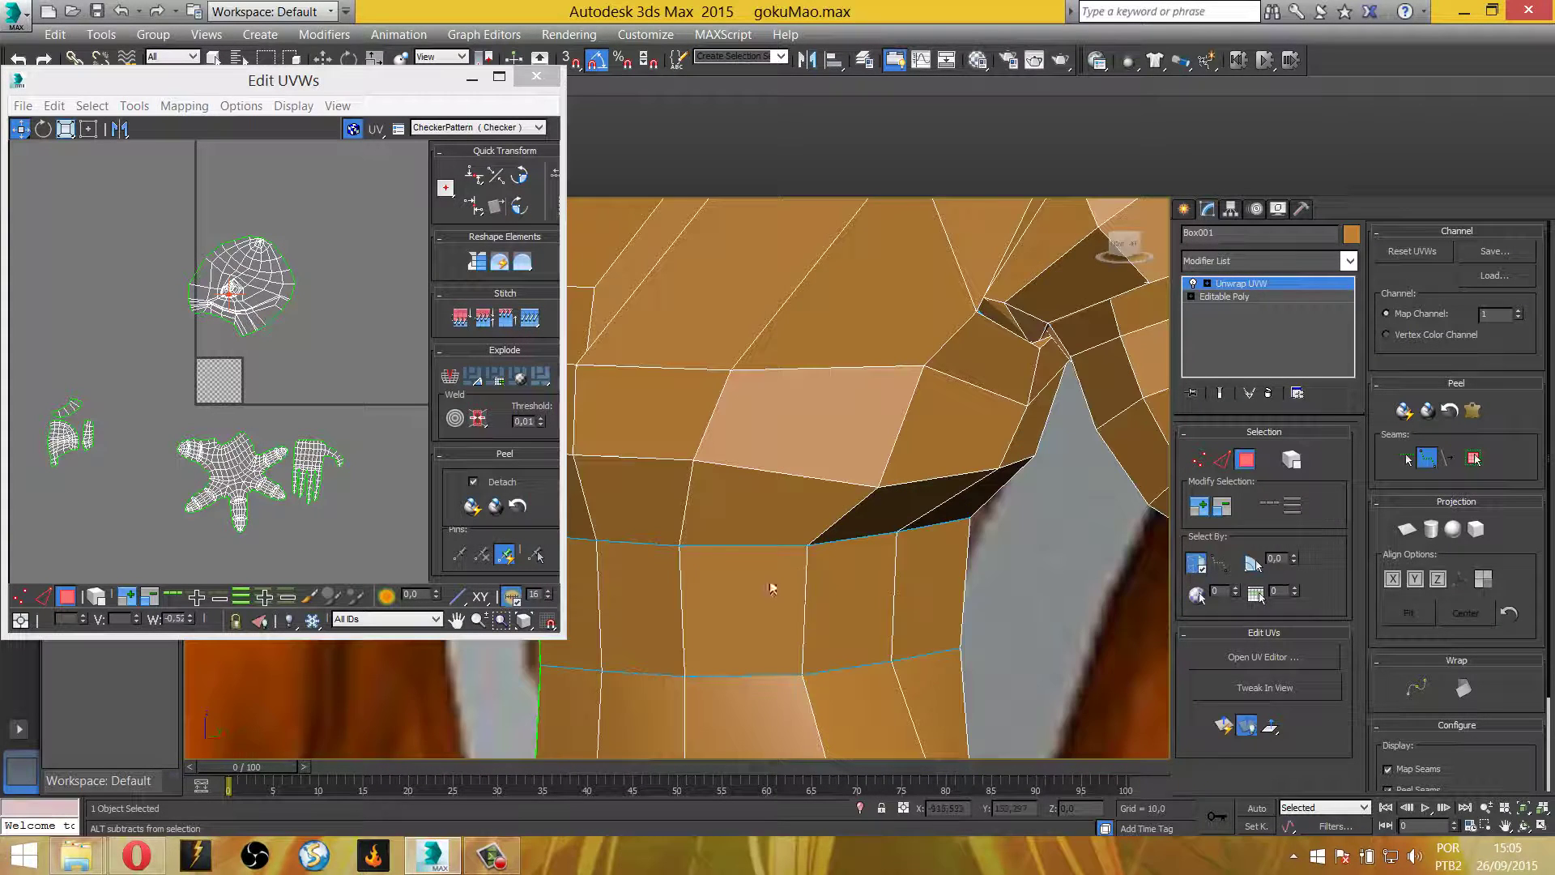
scroll(765, 568, down, 3)
scroll(751, 526, down, 2)
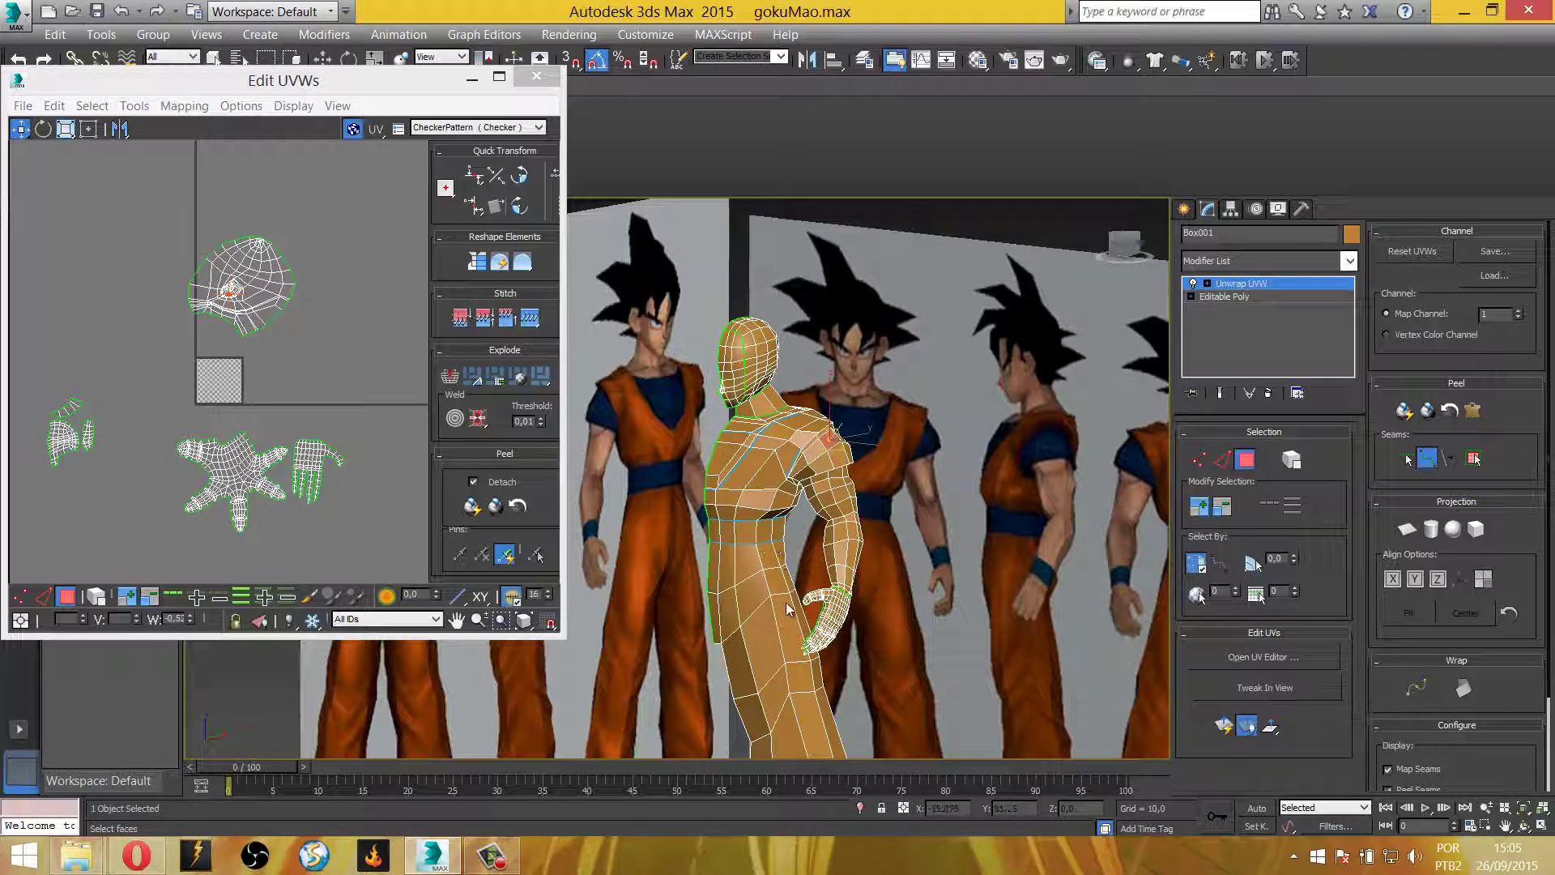
middle_drag(806, 474, 813, 415)
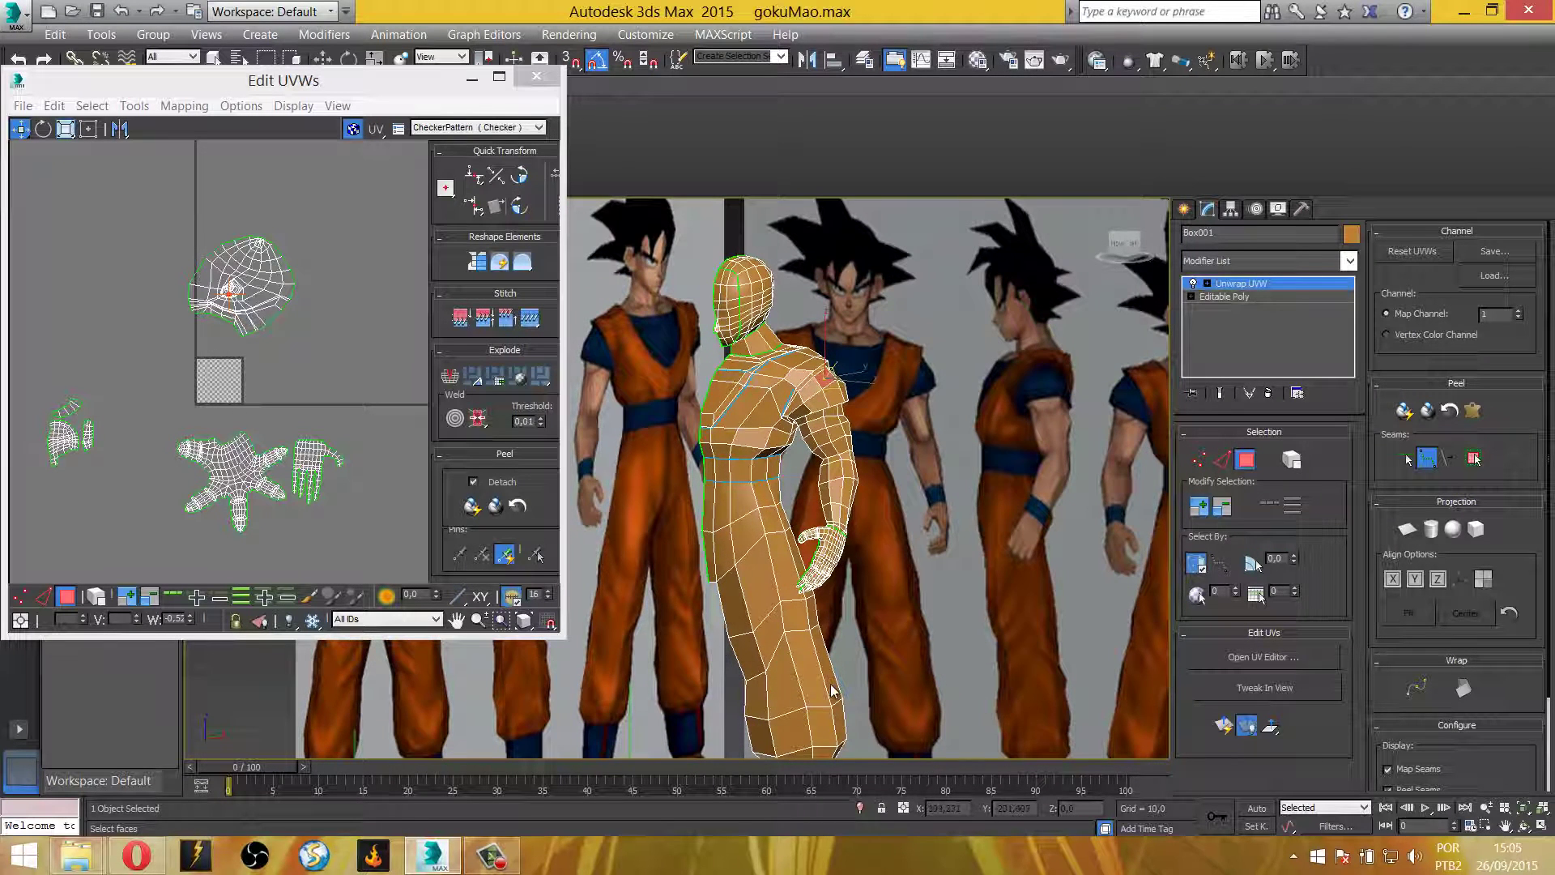
middle_drag(805, 591, 794, 551)
scroll(783, 534, up, 3)
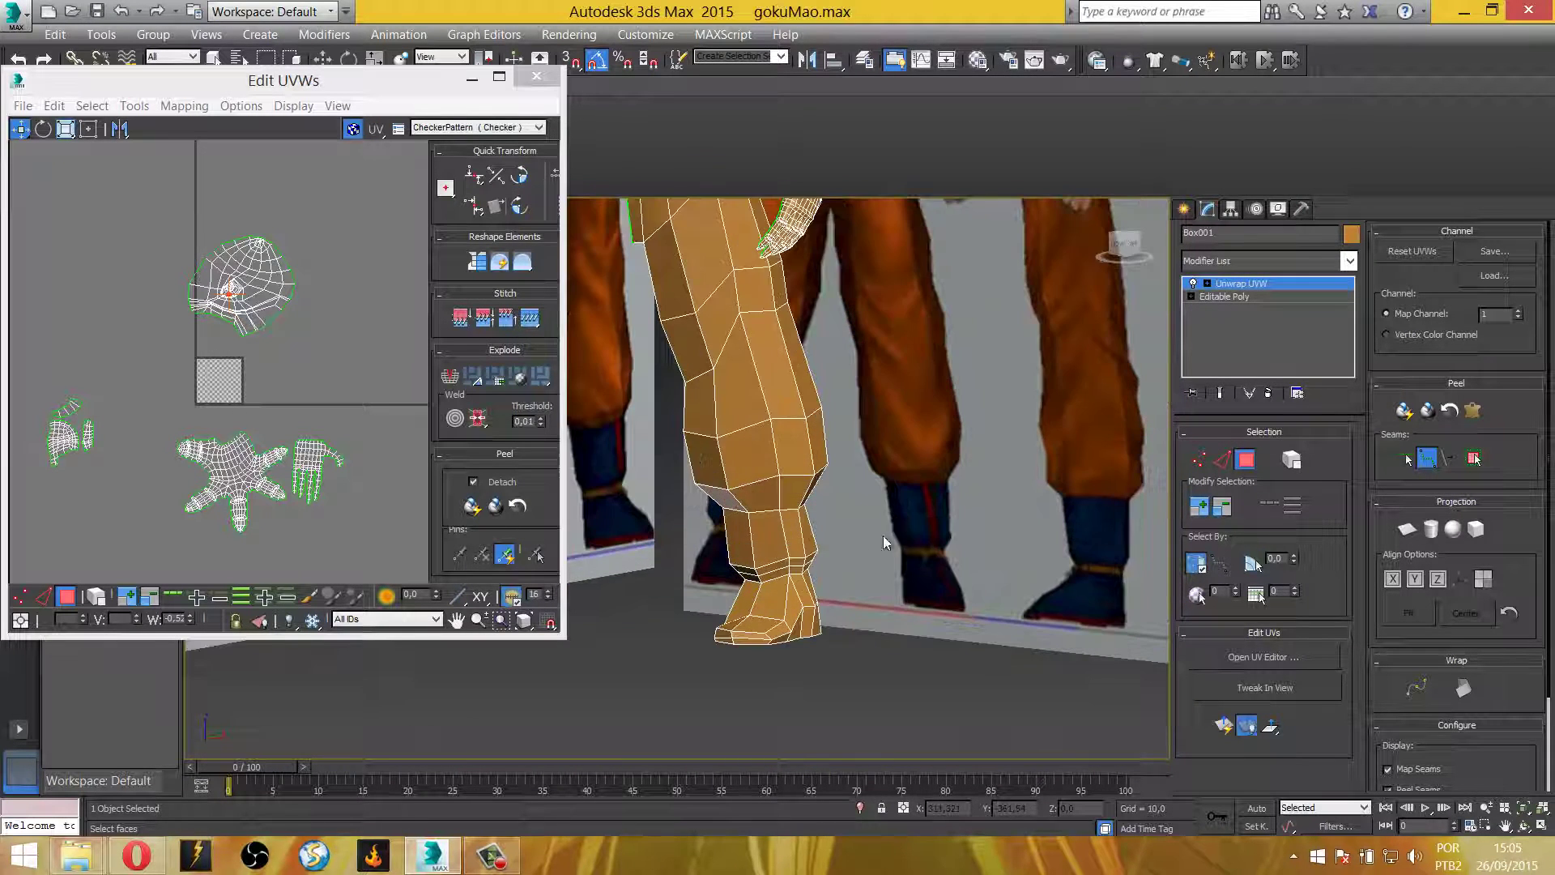
scroll(732, 561, up, 1)
scroll(733, 559, up, 4)
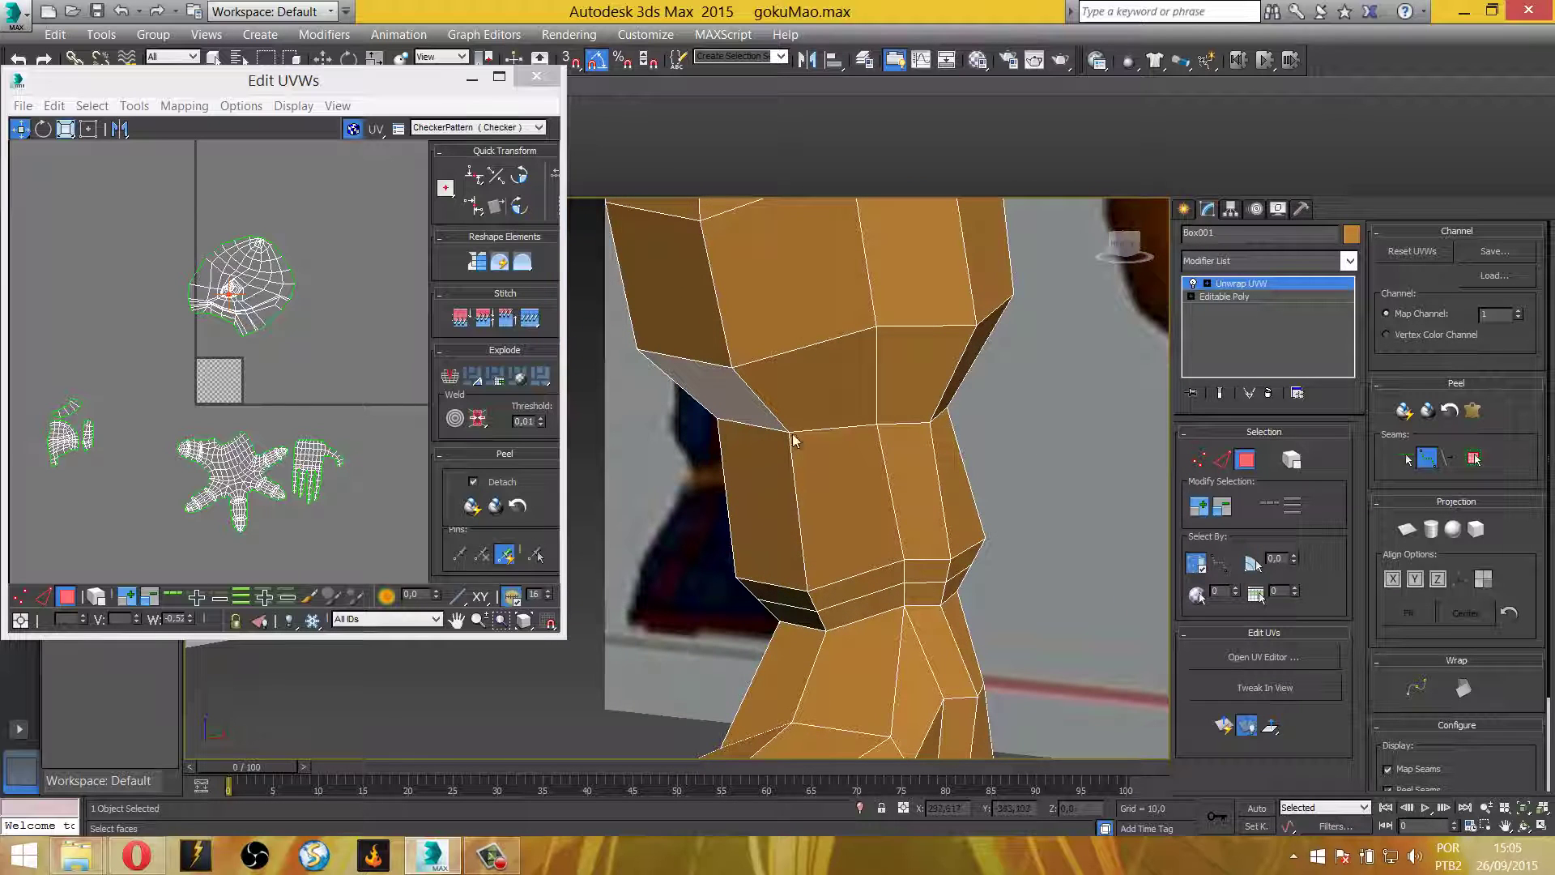
Extend the seam around the lower leg through three more ankle edges
click(946, 410)
mouse_move(946, 411)
alt+middle_down()
mouse_move(1100, 417)
mouse_move(946, 431)
mouse_move(974, 444)
mouse_move(960, 475)
mouse_move(894, 474)
mouse_move(929, 470)
alt+middle_up()
click(1056, 415)
click(1062, 455)
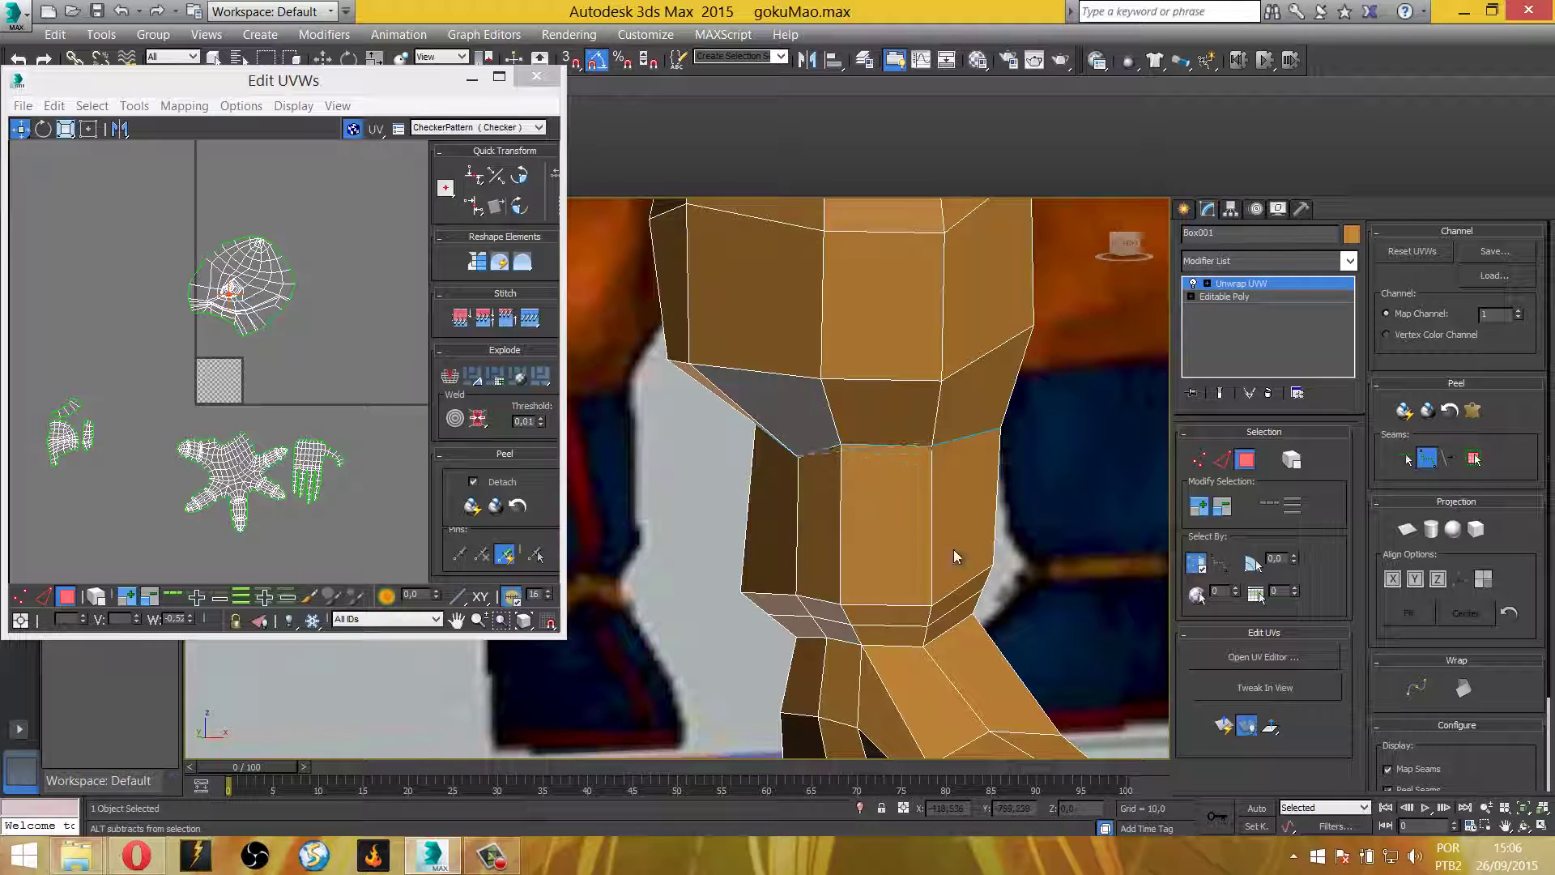
alt+middle_drag(954, 551, 949, 637)
Zoom out and orbit around the whole body to check the traced seams
middle_drag(863, 558, 885, 690)
scroll(885, 690, down, 5)
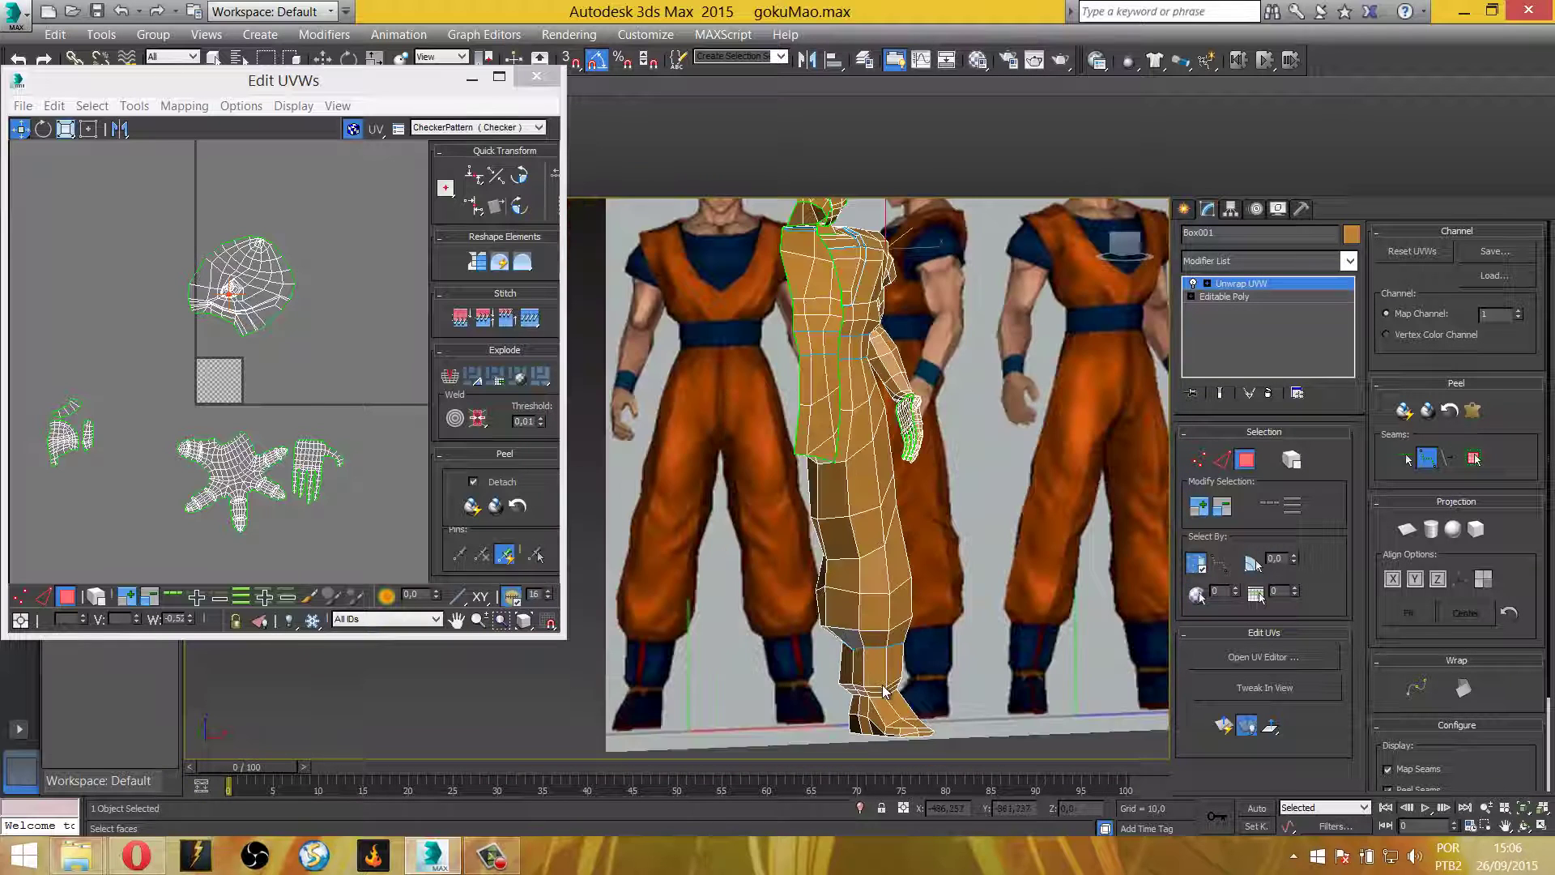
middle_drag(882, 504, 881, 616)
scroll(879, 584, up, 2)
scroll(879, 575, up, 2)
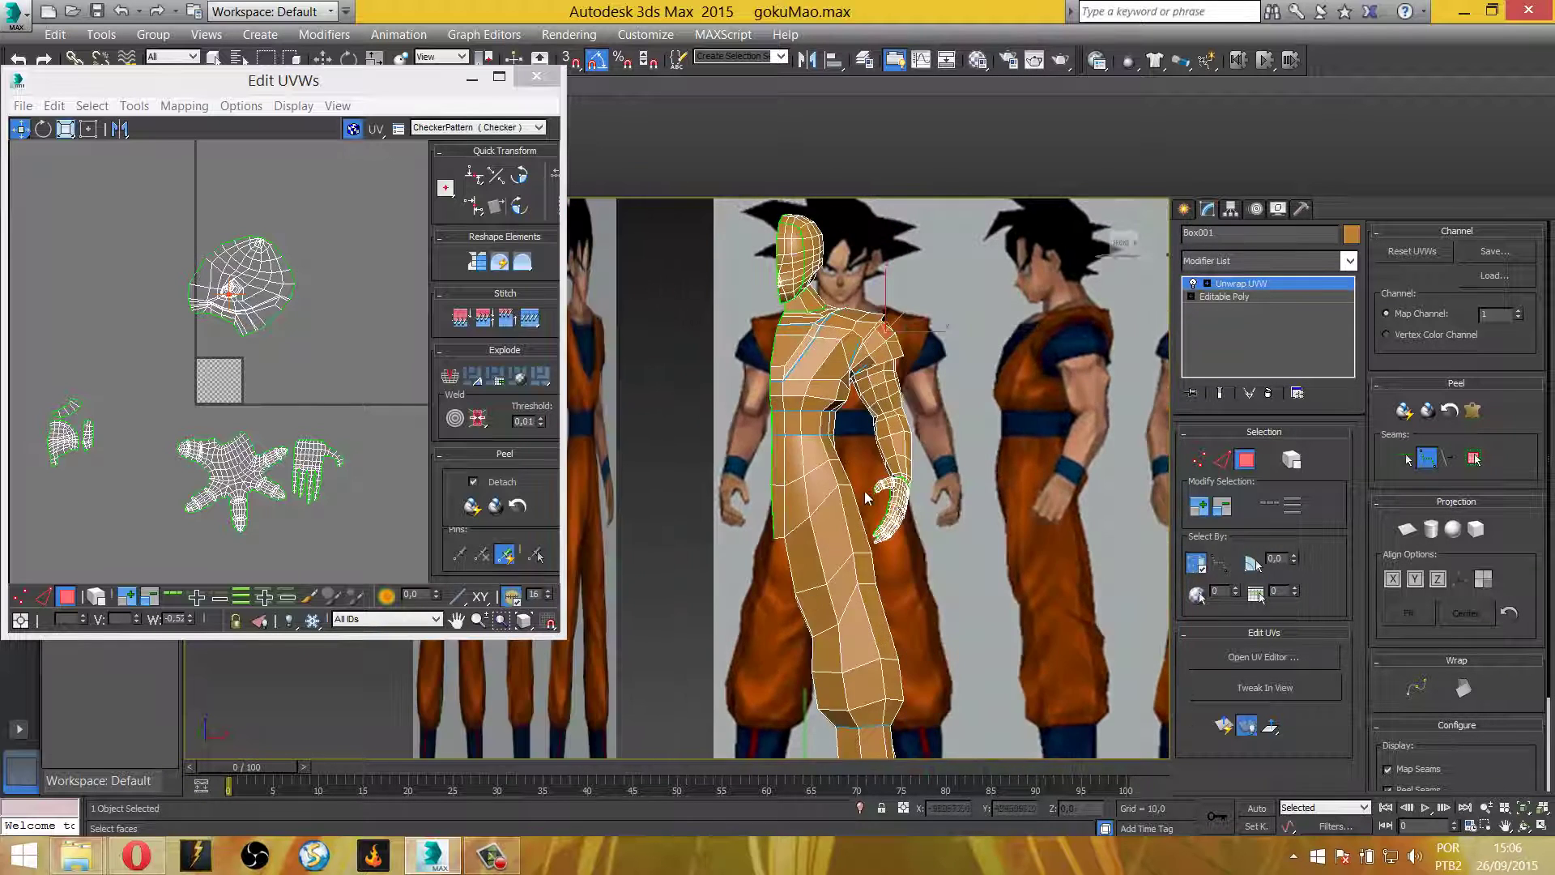
scroll(877, 571, up, 1)
alt+middle_drag(850, 409, 867, 491)
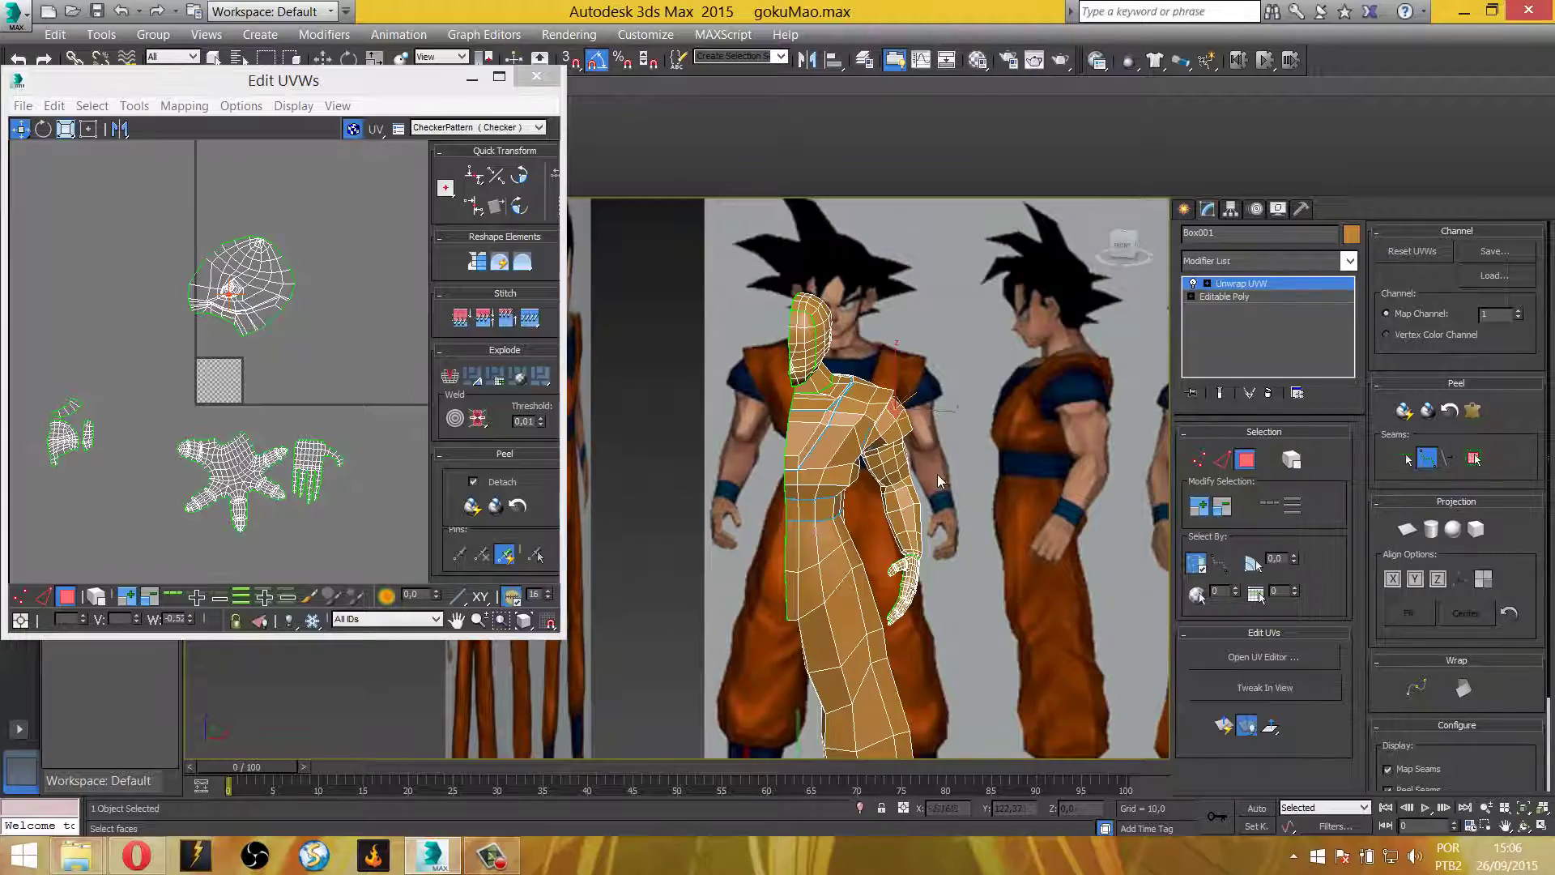
mouse_move(938, 474)
alt+middle_down()
mouse_move(764, 604)
mouse_move(697, 603)
alt+middle_up()
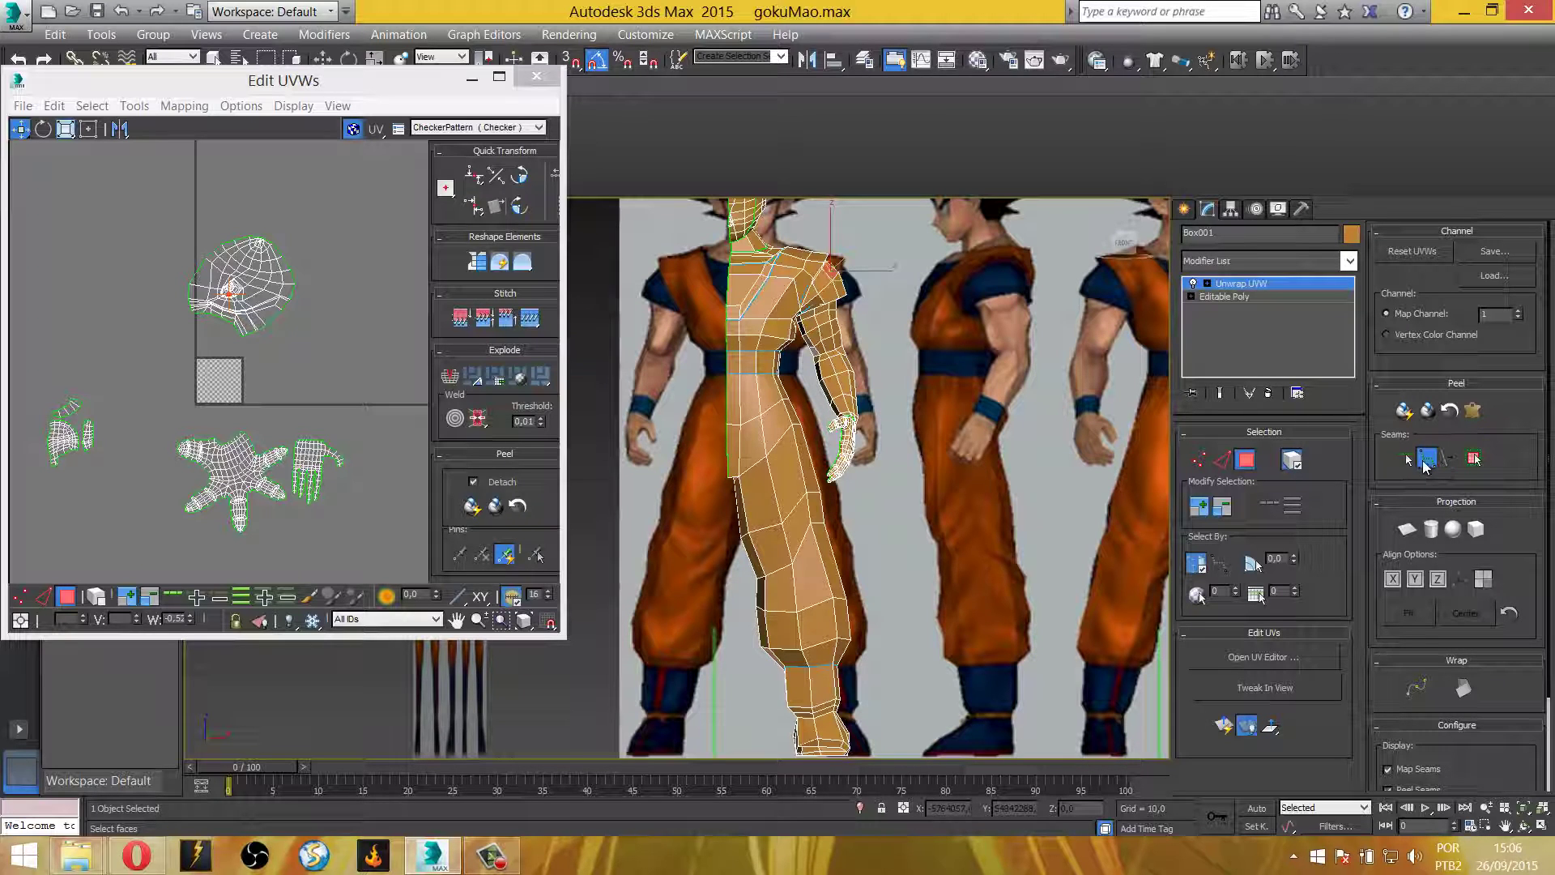
Turn off Point to Point Seams, then select and clear all UV islands
click(1427, 459)
click(771, 454)
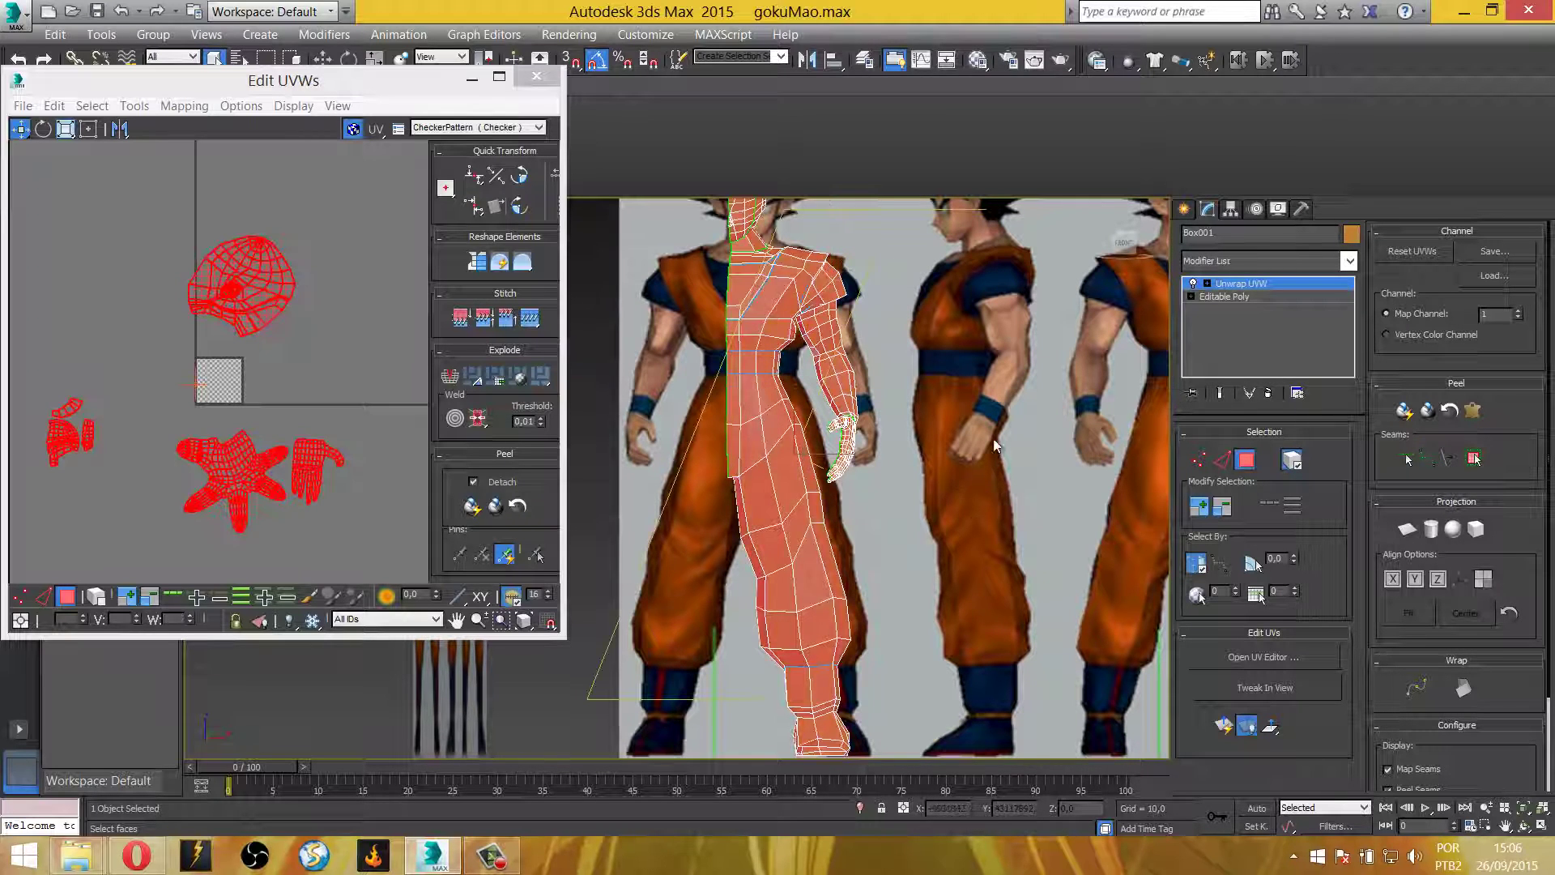
click(295, 351)
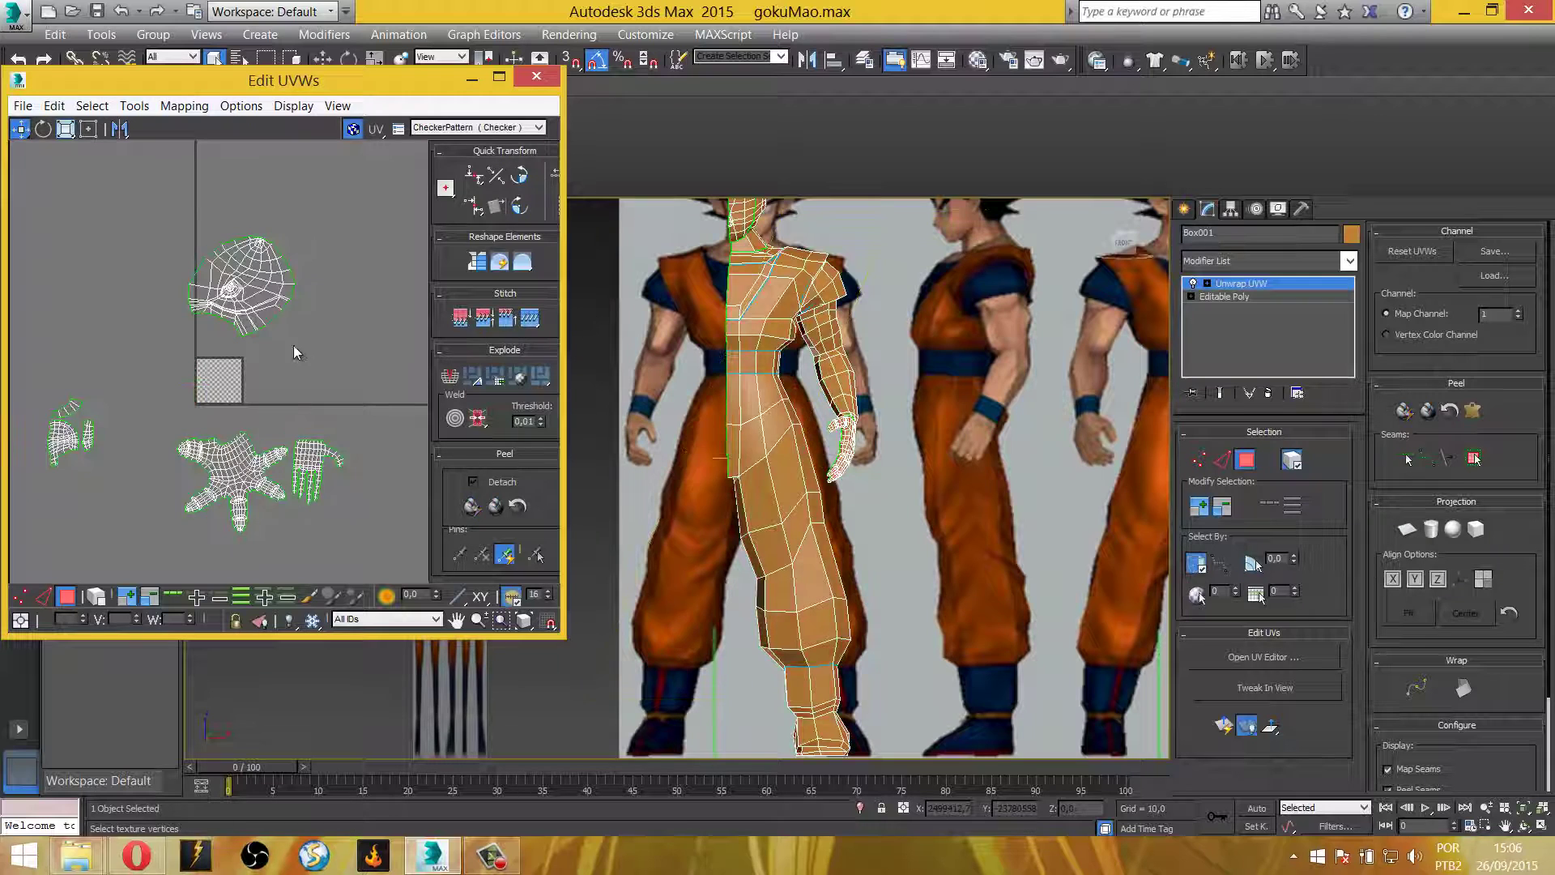
click(247, 278)
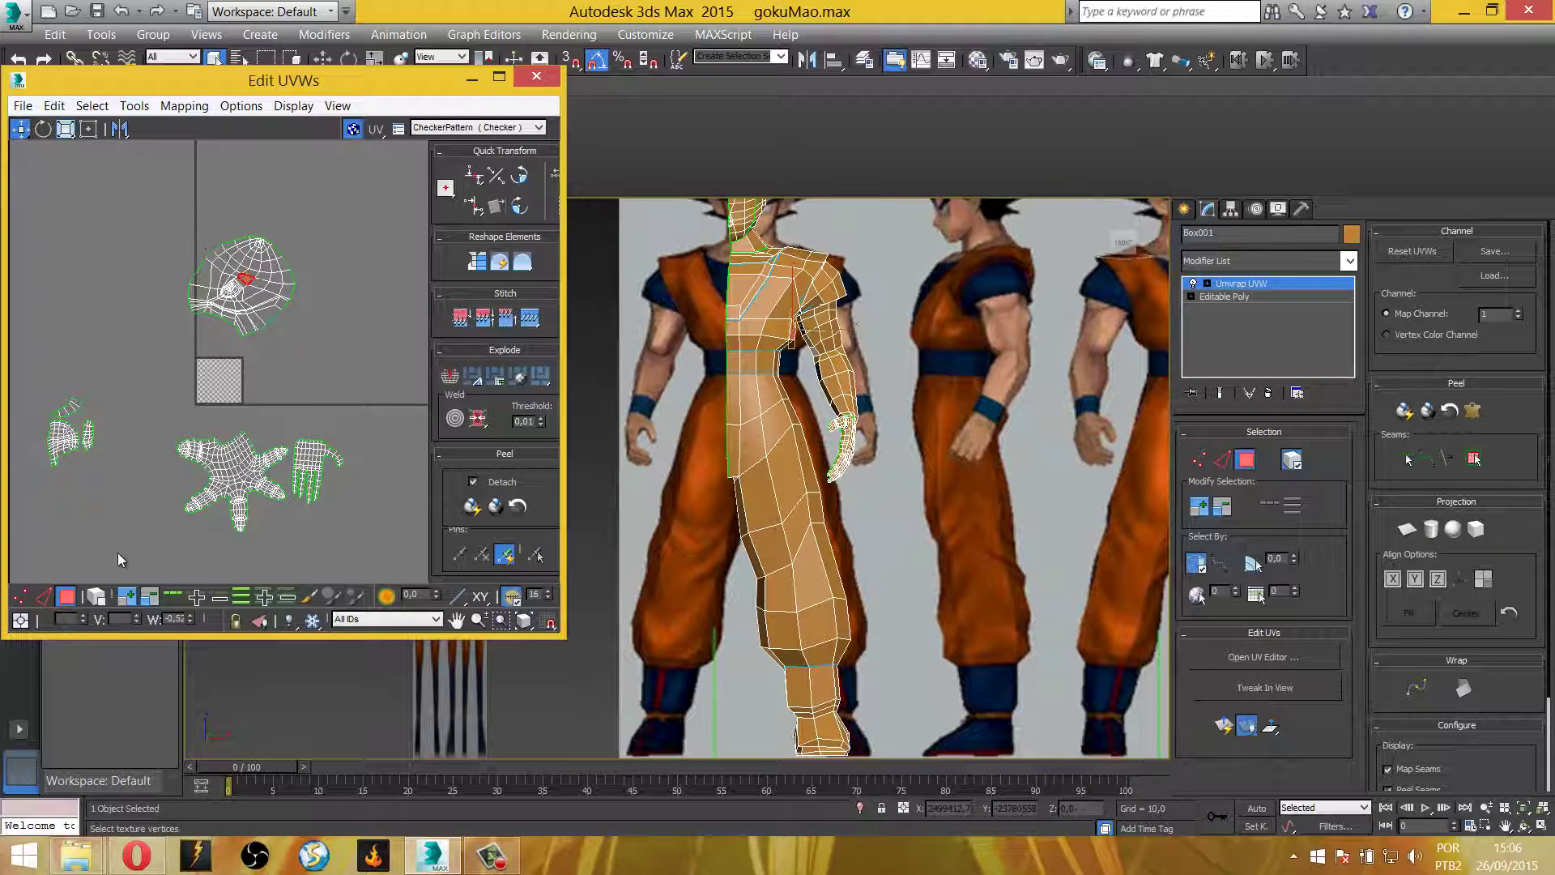
In Face sub-object mode, select the head and torso island's faces
click(102, 596)
click(215, 255)
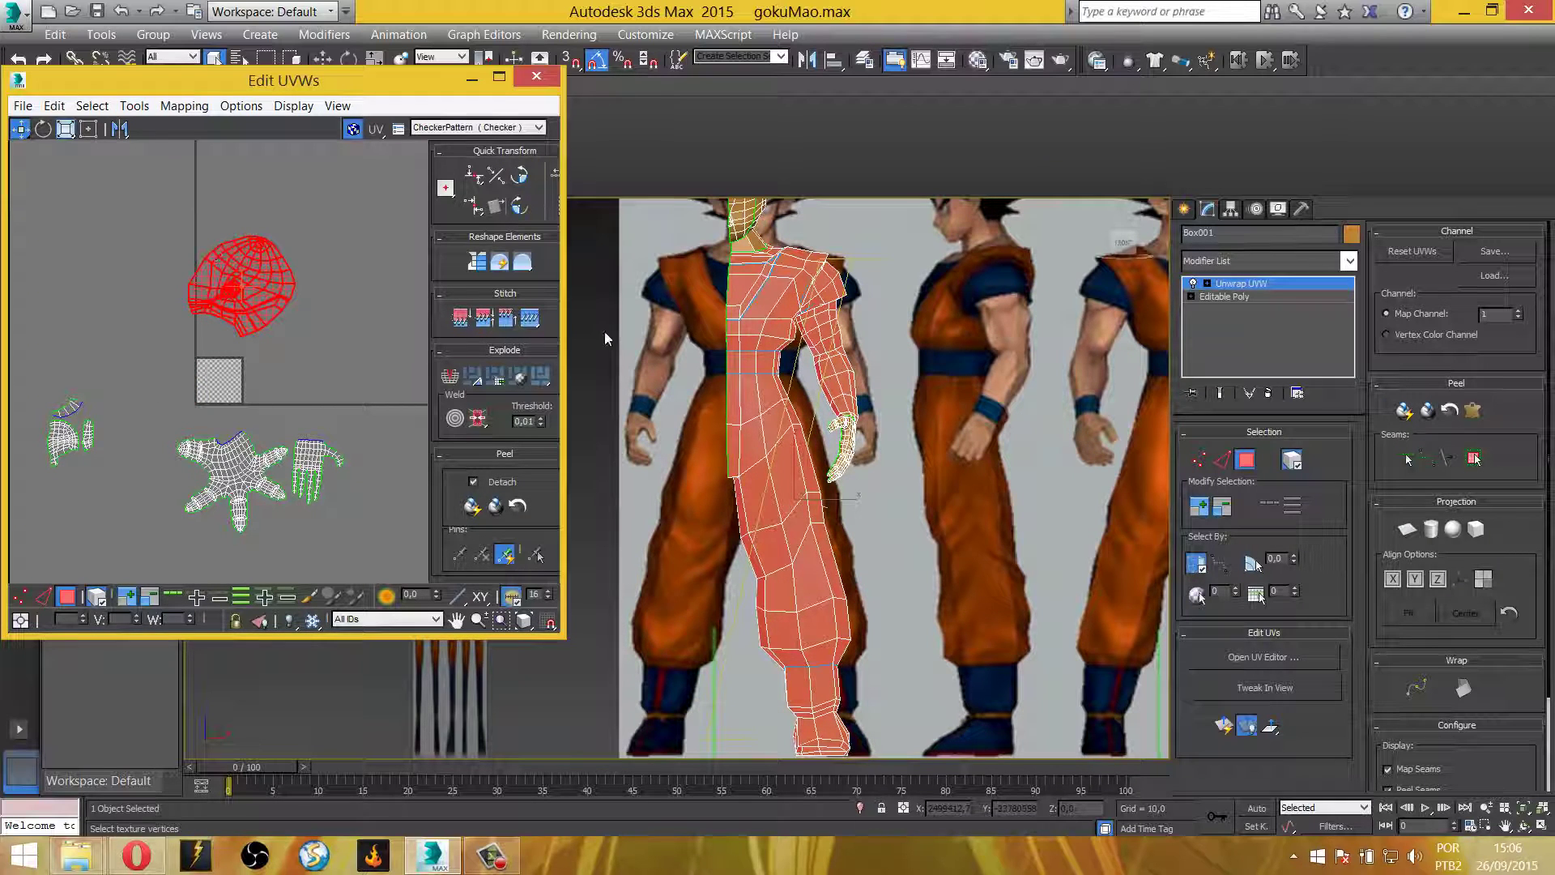
middle_drag(825, 444, 888, 545)
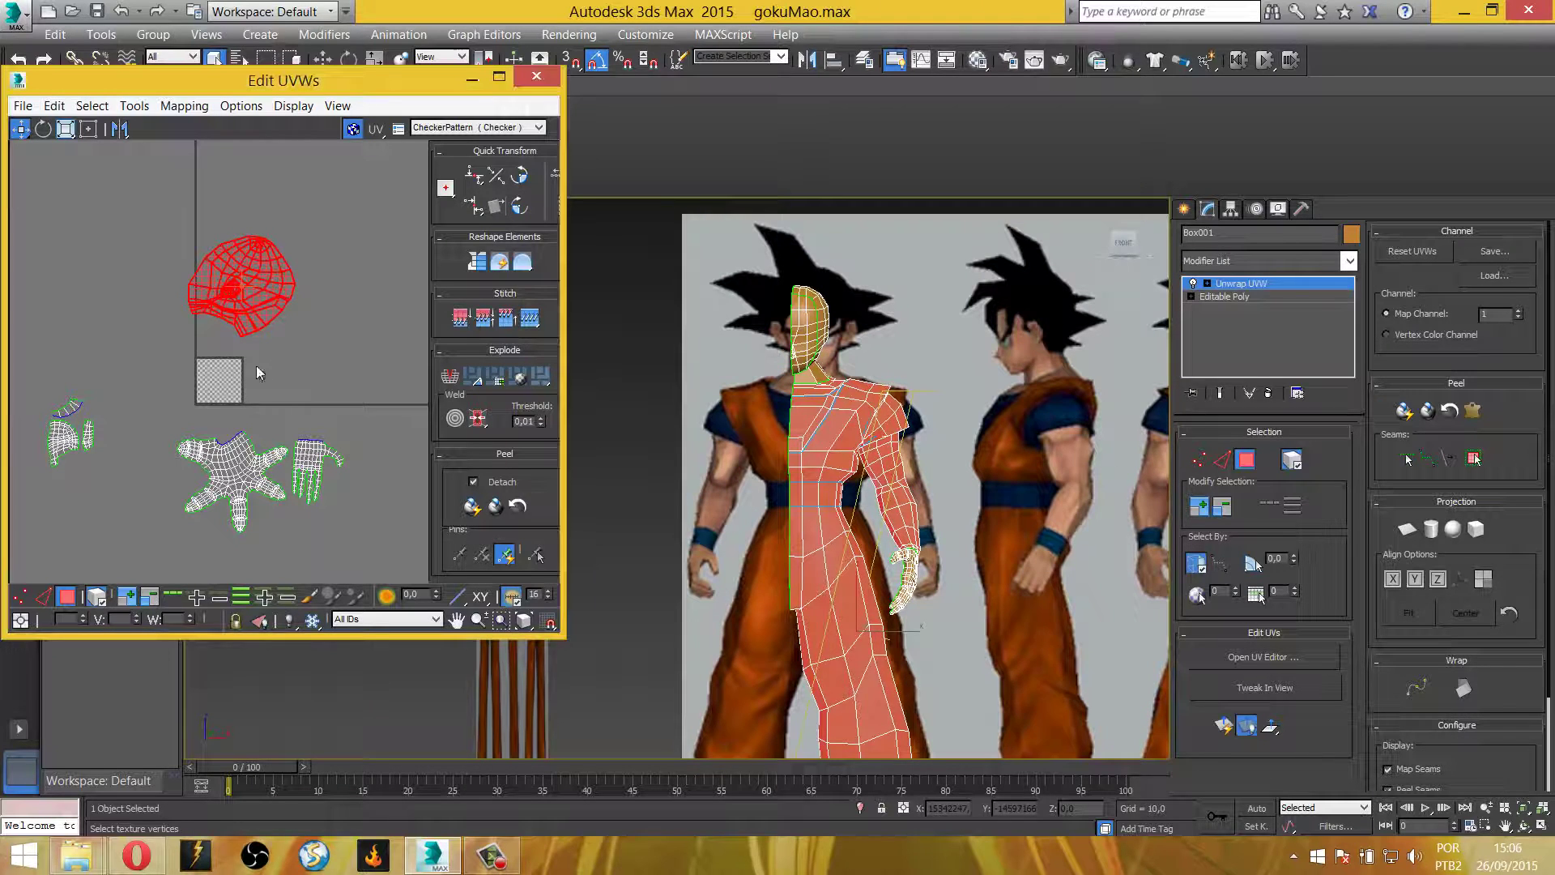
click(256, 366)
click(245, 291)
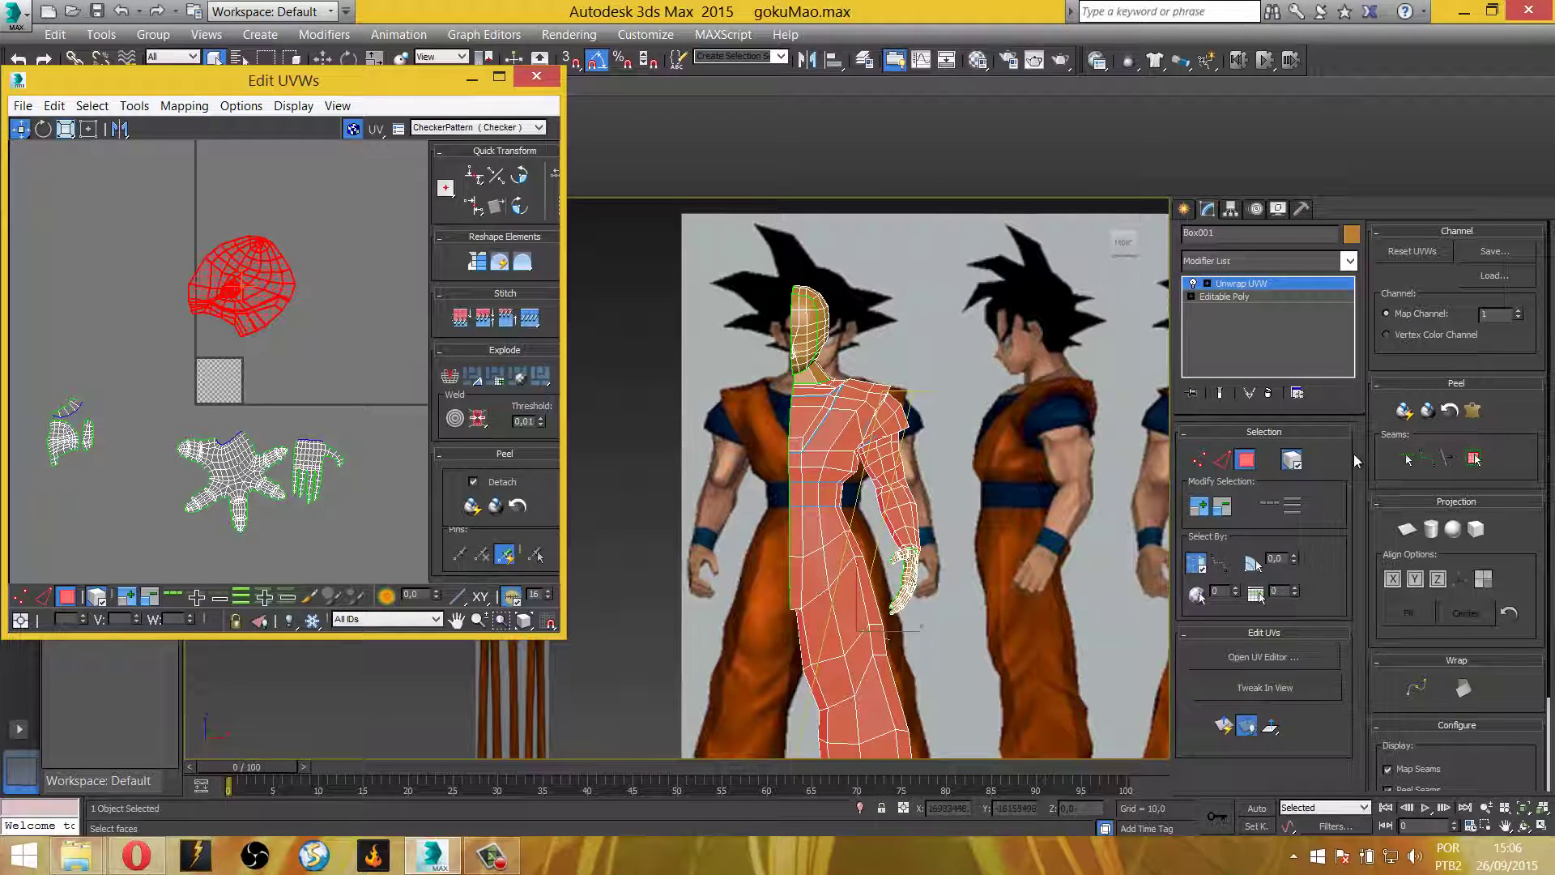
Quick Peel the selected faces and move the hair island to the upper left
click(1408, 415)
click(326, 317)
click(306, 264)
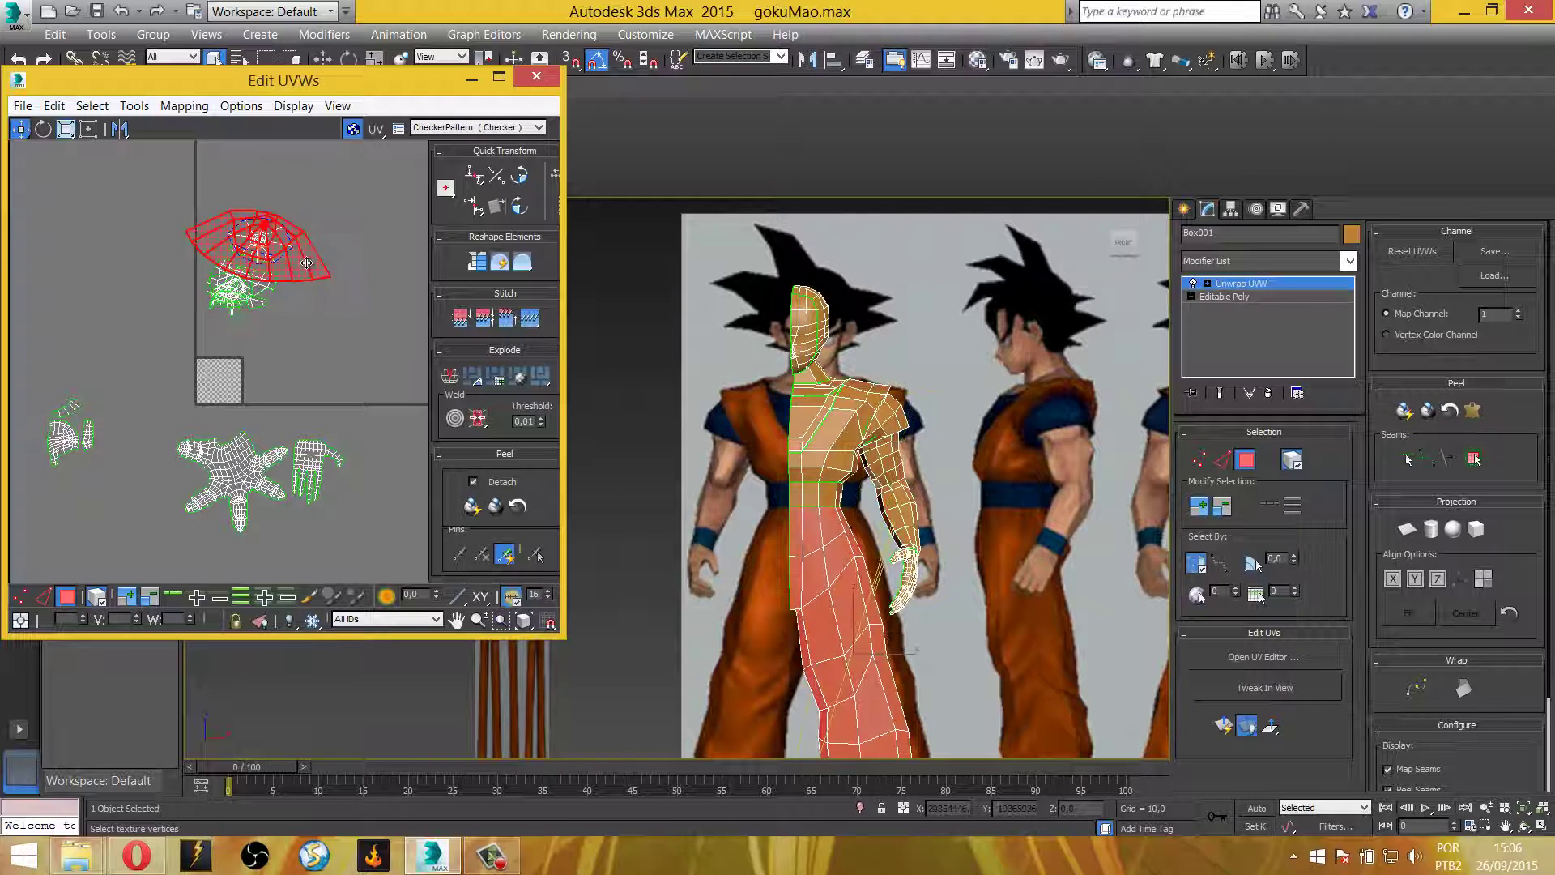
drag(307, 263, 122, 207)
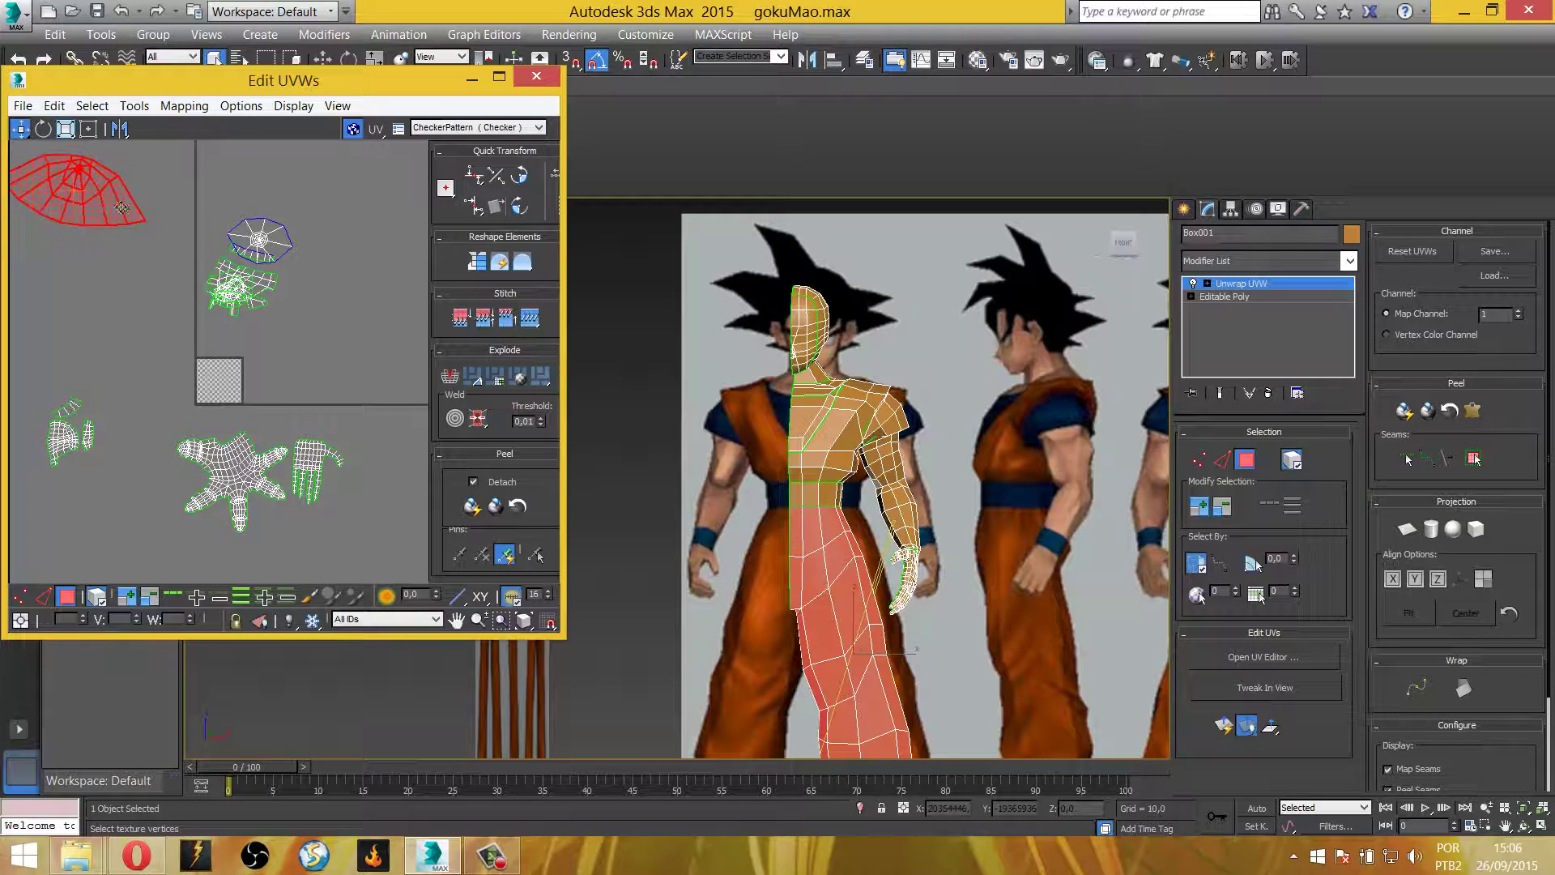
Spread out two small islands and move the torso island upward
click(286, 249)
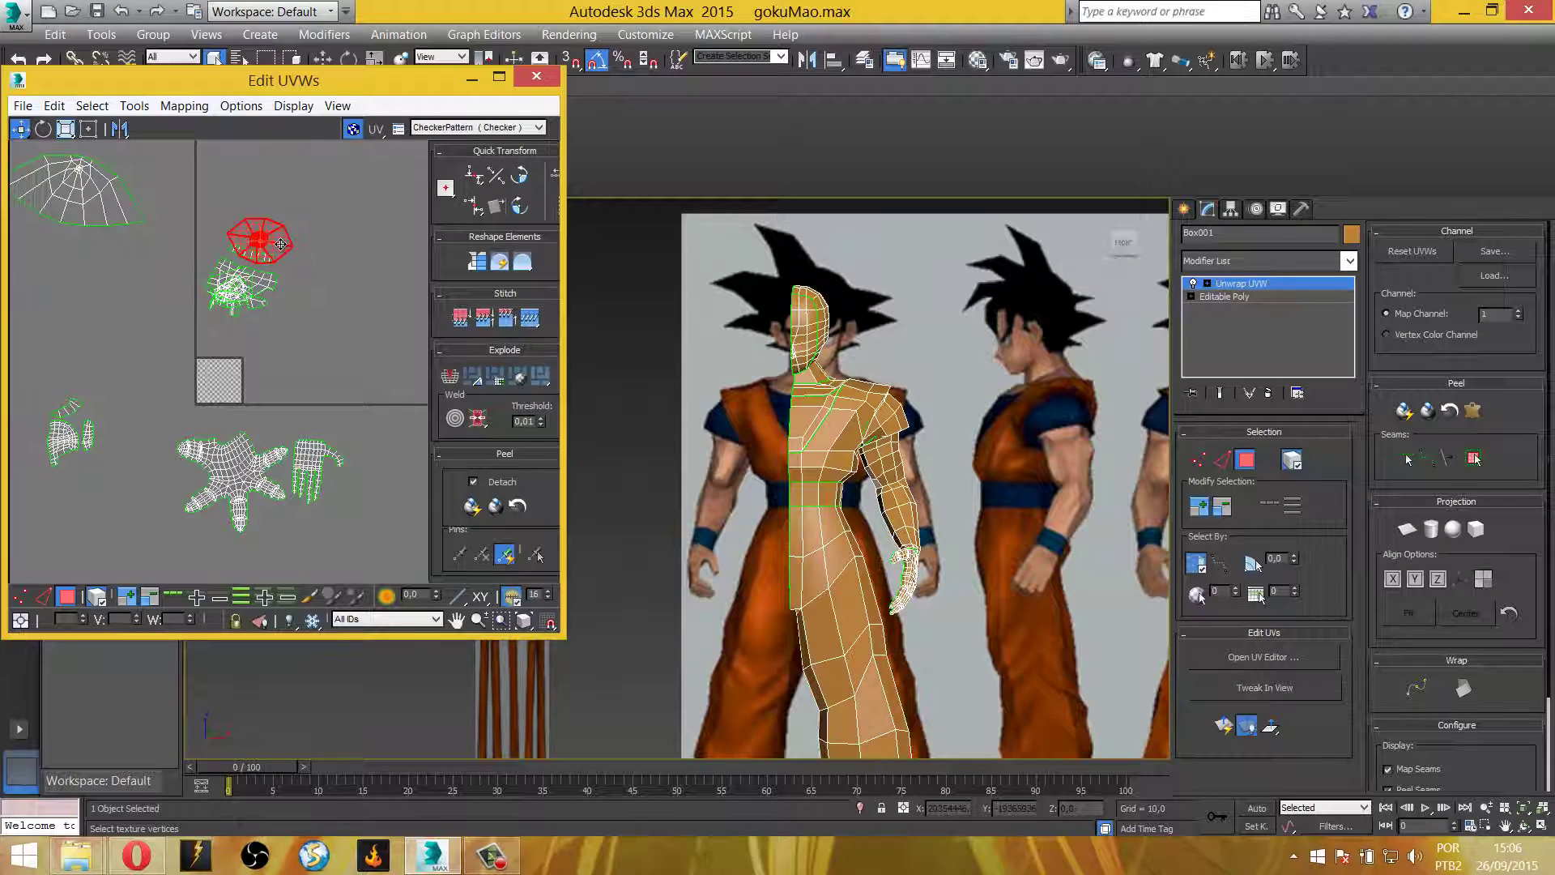
drag(280, 244, 342, 215)
scroll(920, 640, down, 2)
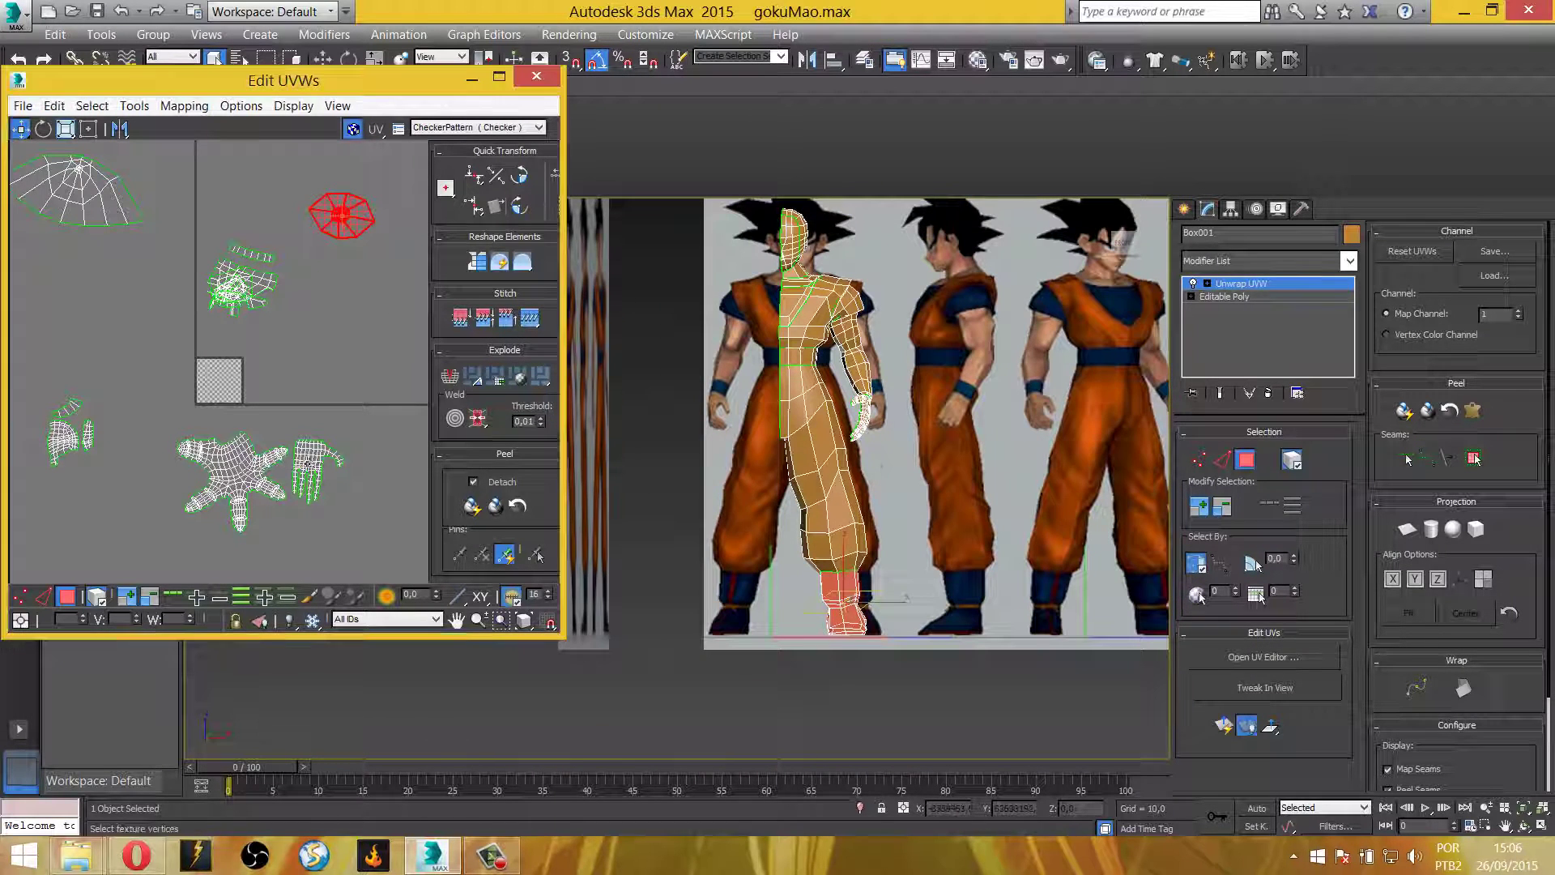
middle_drag(305, 462, 300, 577)
click(232, 376)
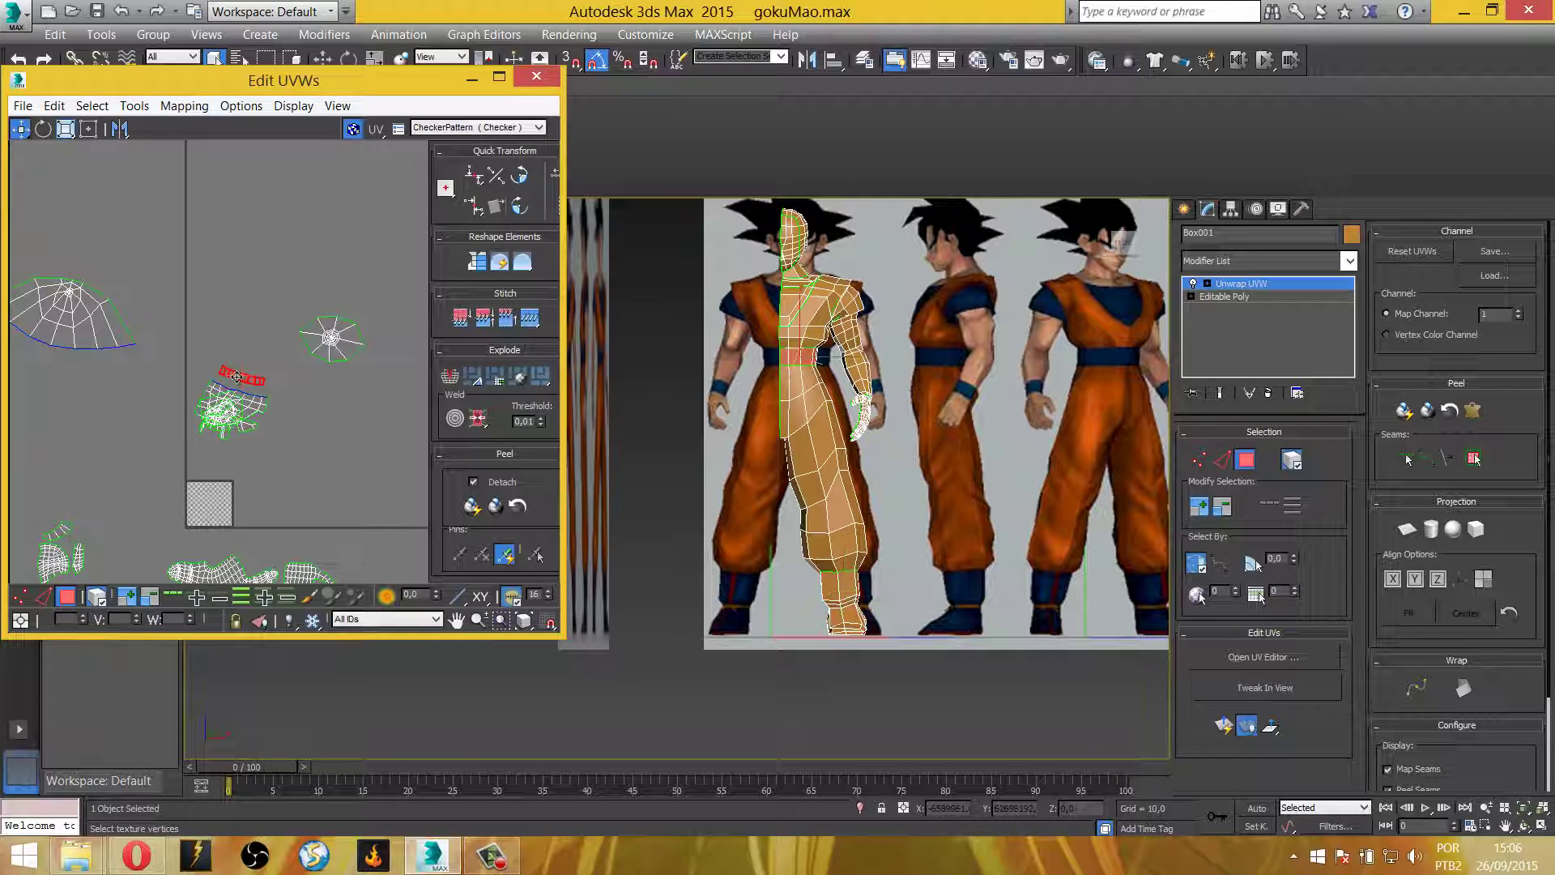
mouse_move(232, 373)
mouse_down()
mouse_move(259, 373)
mouse_move(354, 520)
mouse_up()
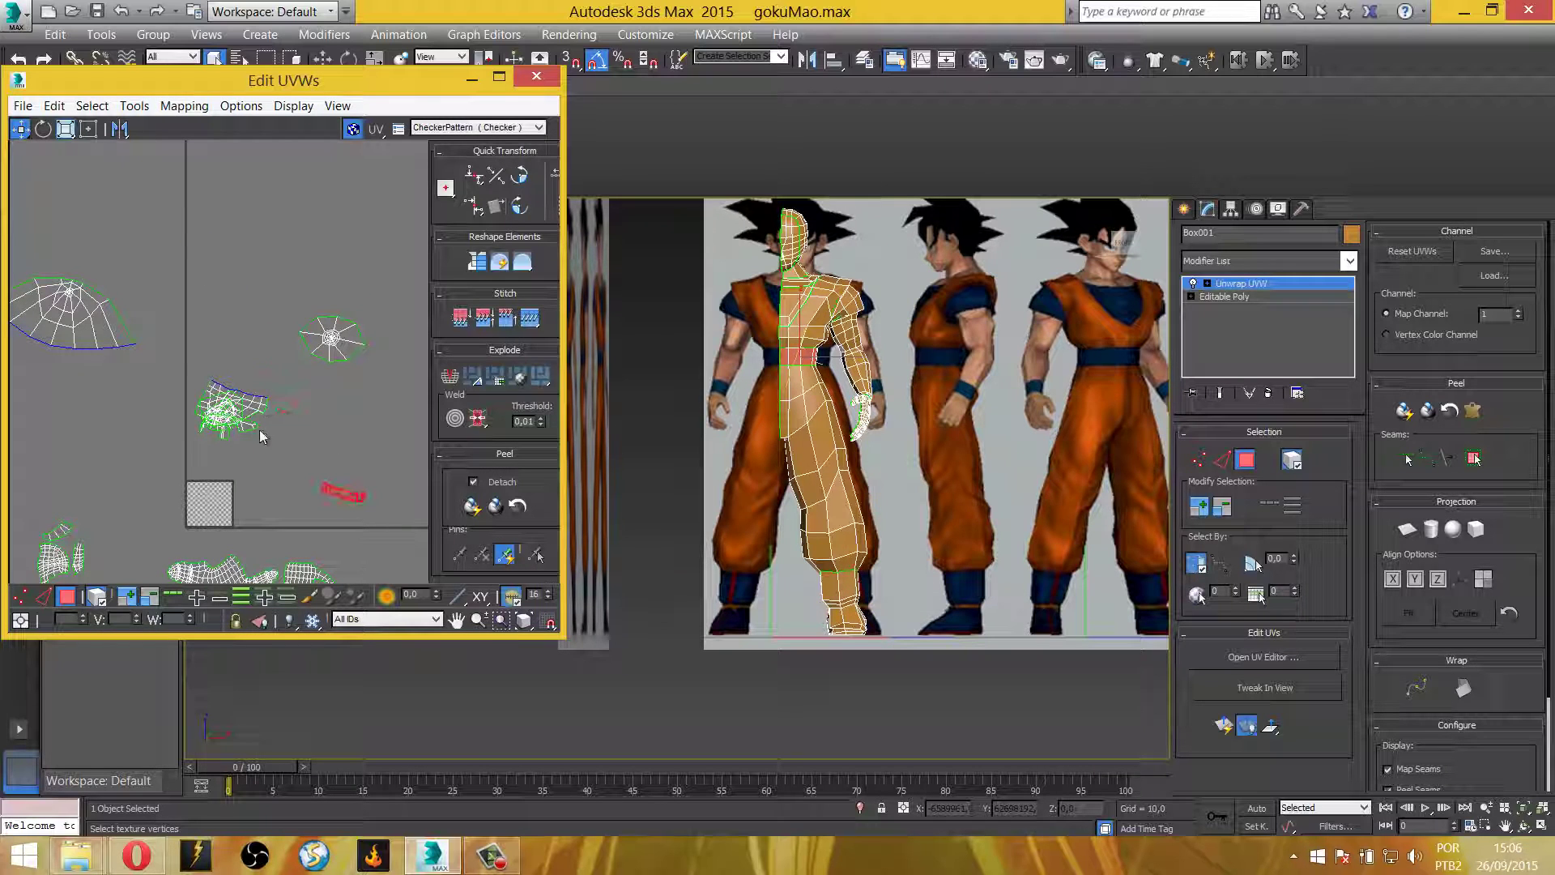
click(244, 401)
drag(254, 401, 246, 324)
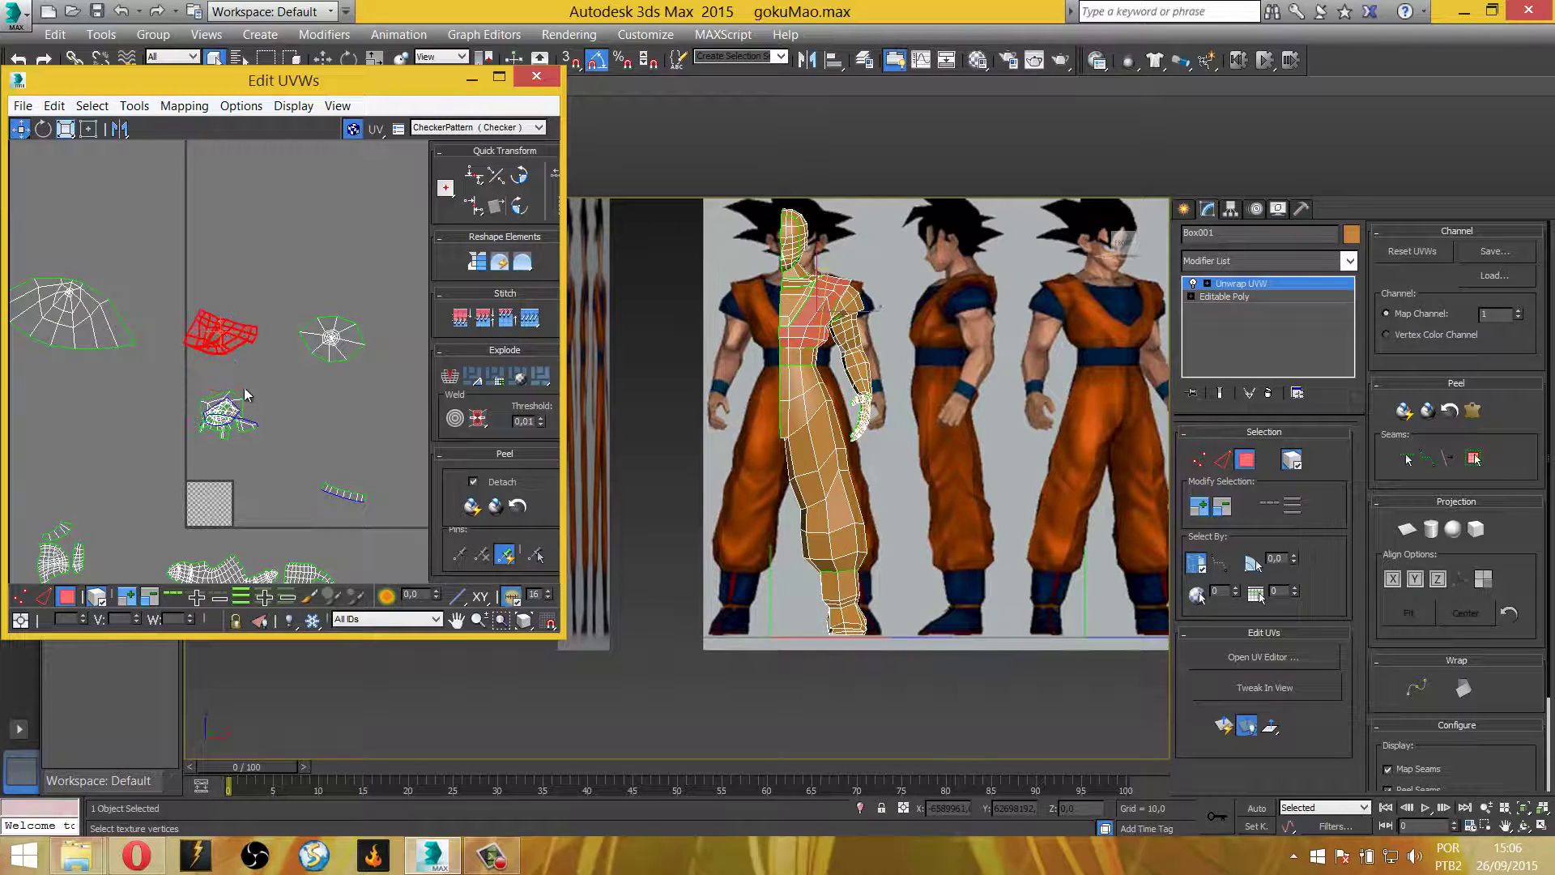
Move the remaining small islands and the arm island's pieces apart to clear spots
click(230, 413)
drag(232, 411, 373, 435)
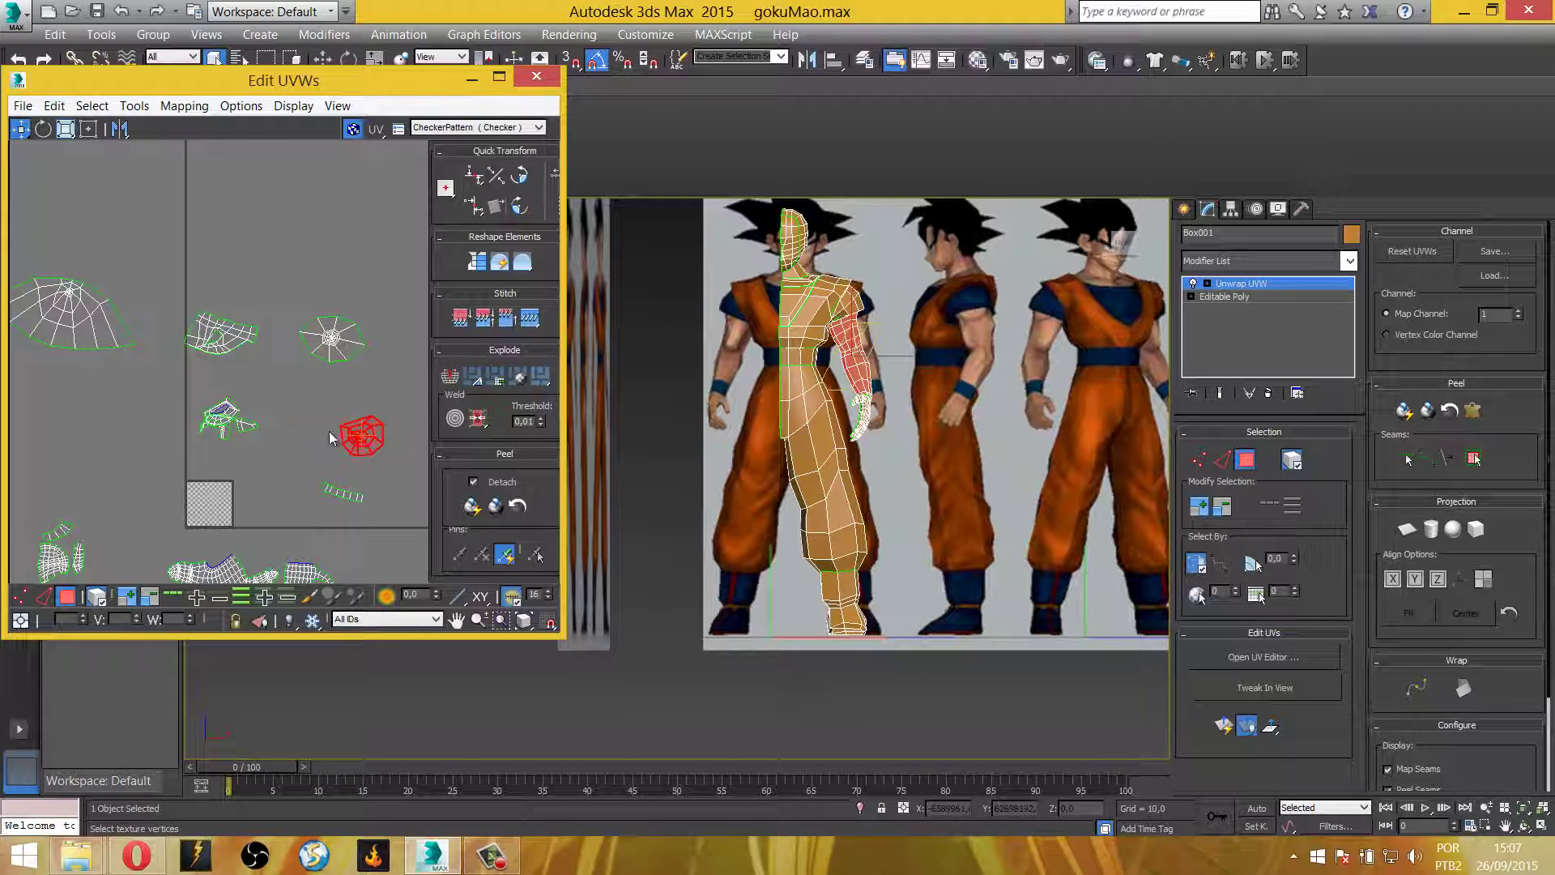
click(221, 415)
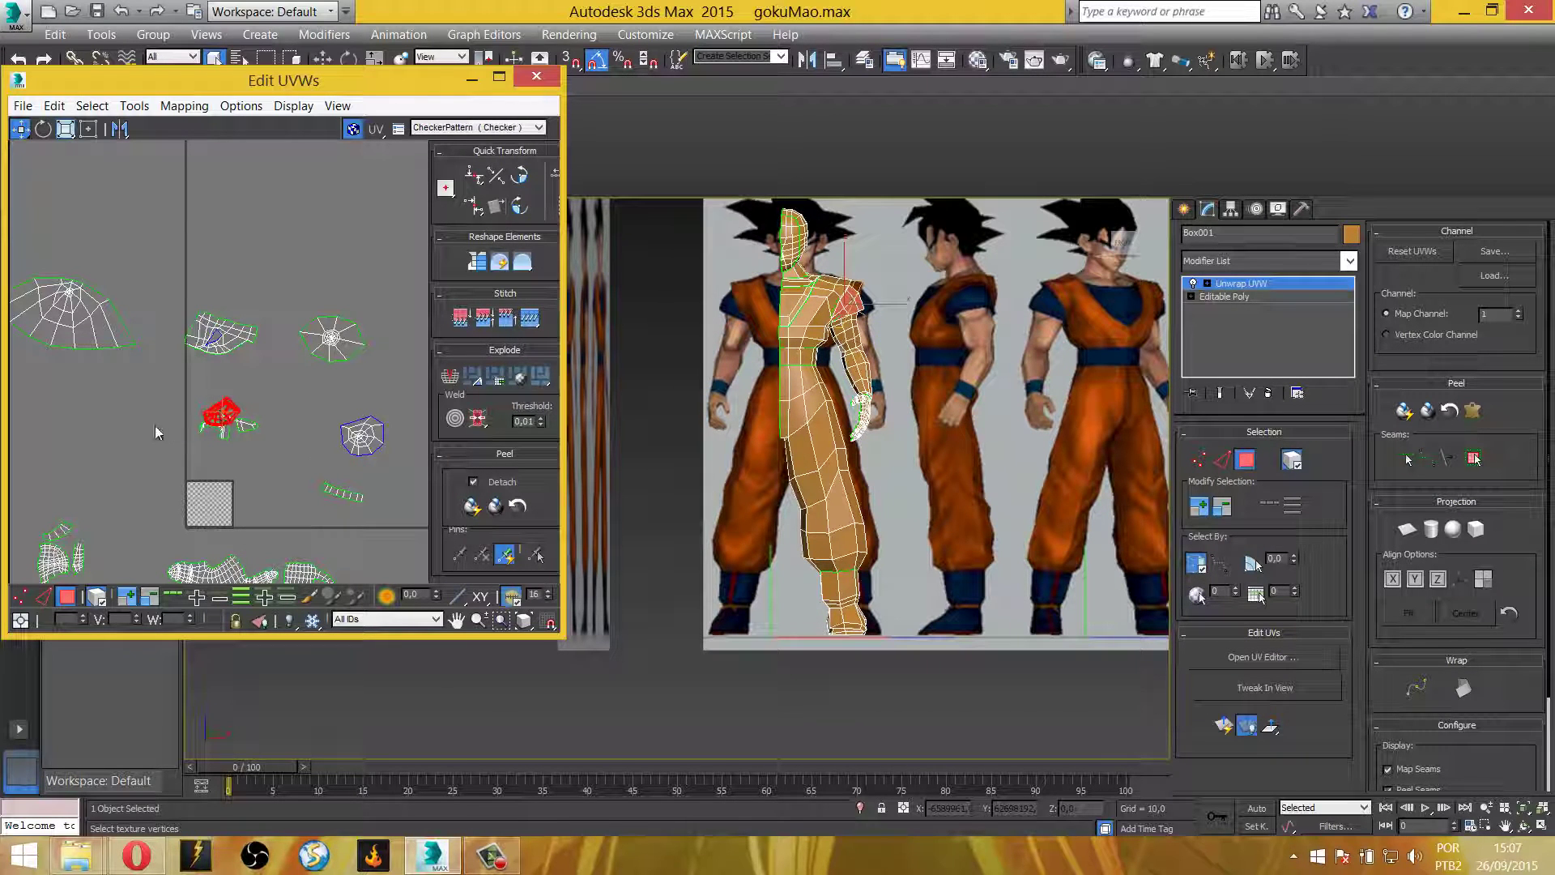
click(231, 392)
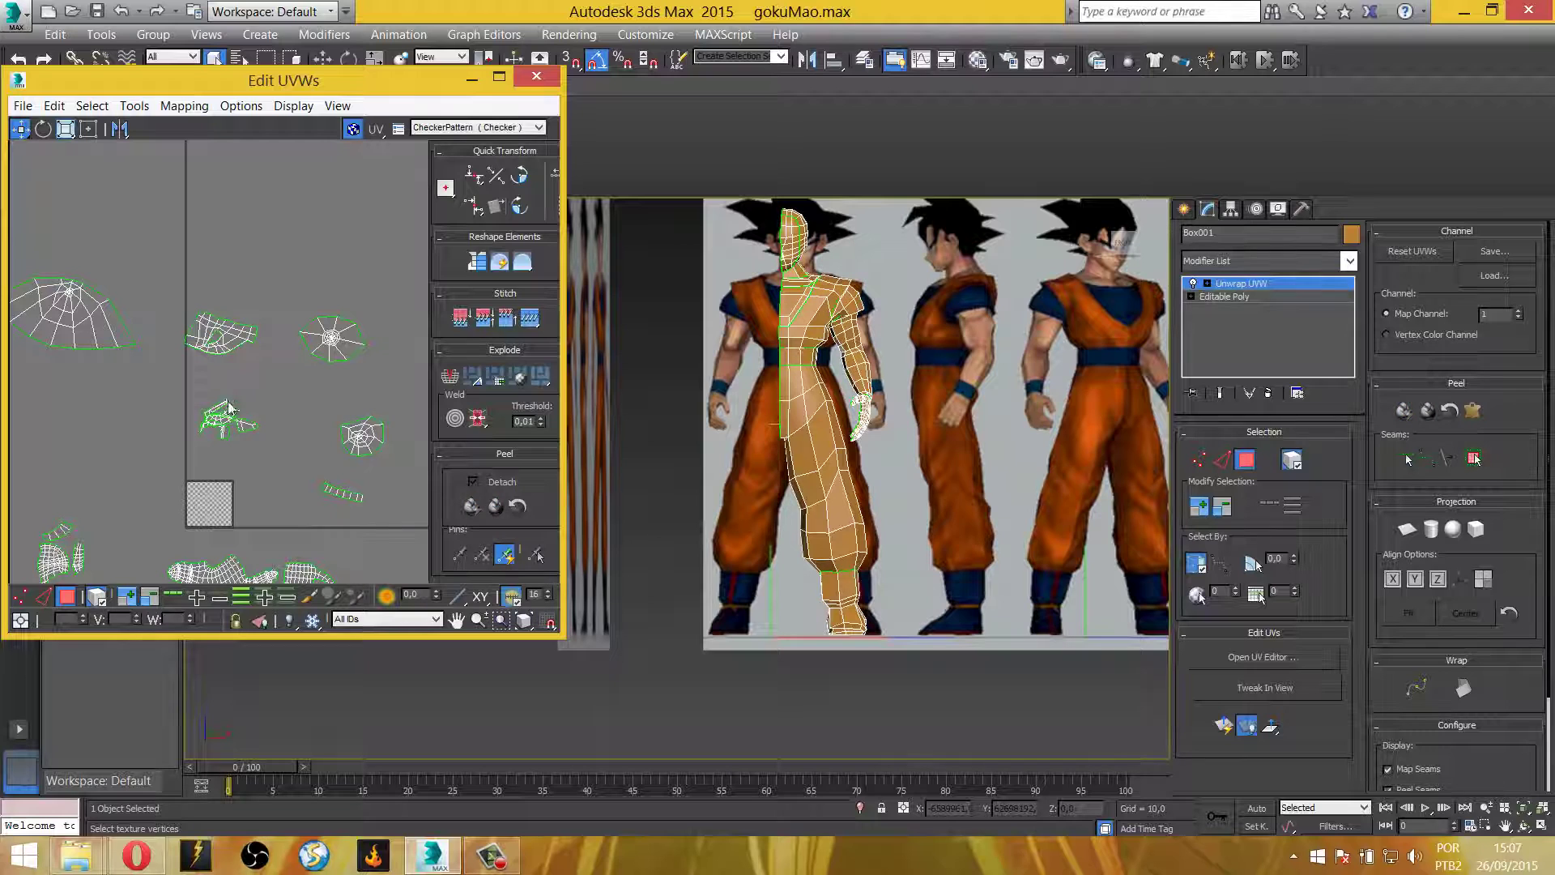
click(228, 407)
drag(228, 407, 304, 392)
click(244, 428)
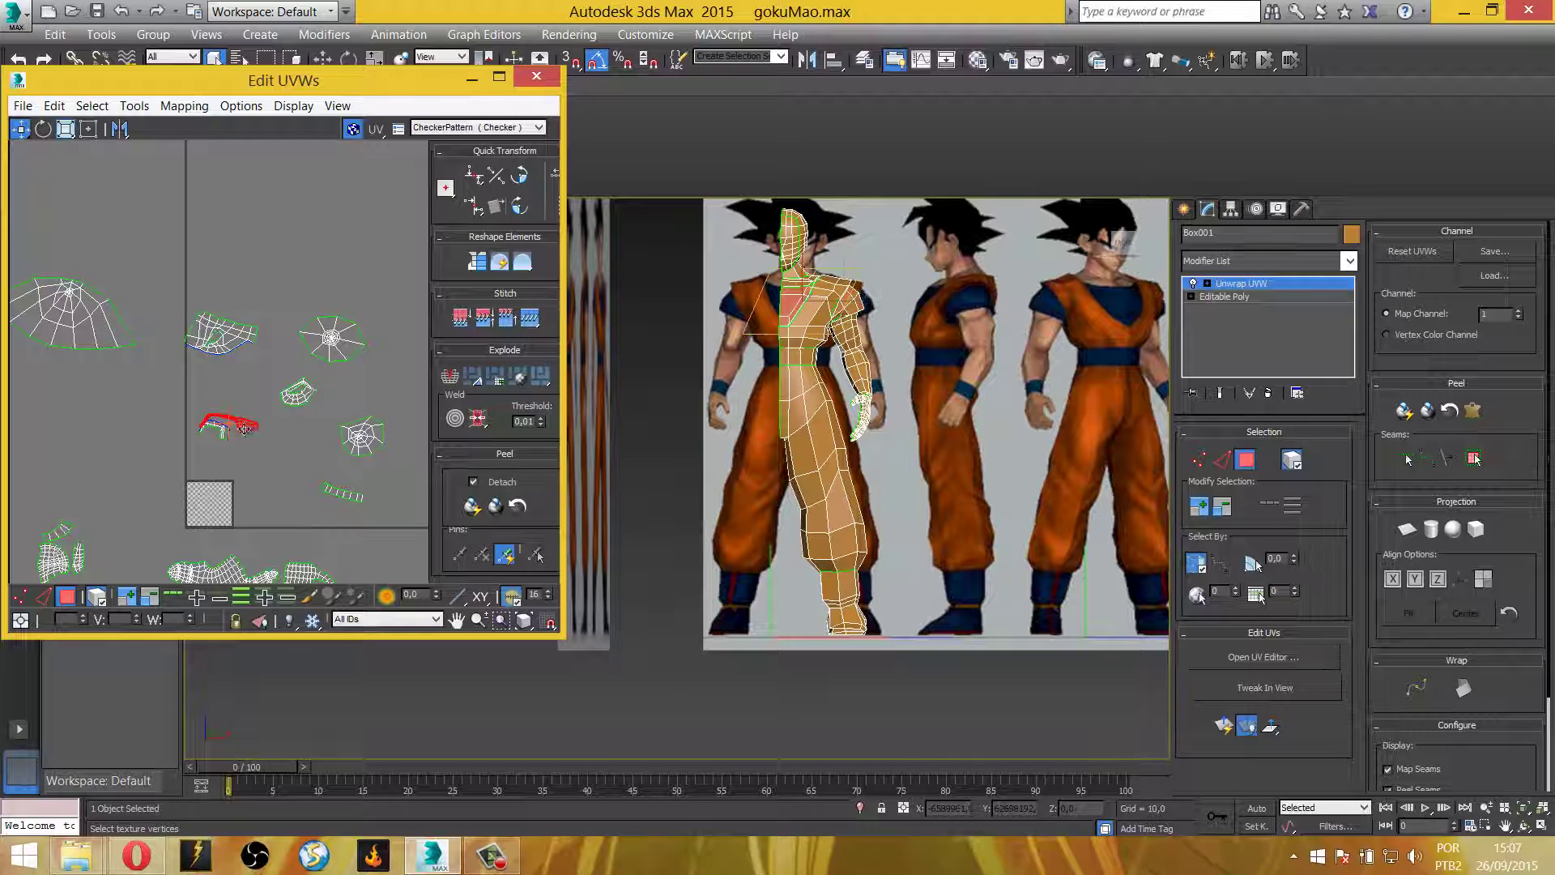
drag(244, 429, 296, 460)
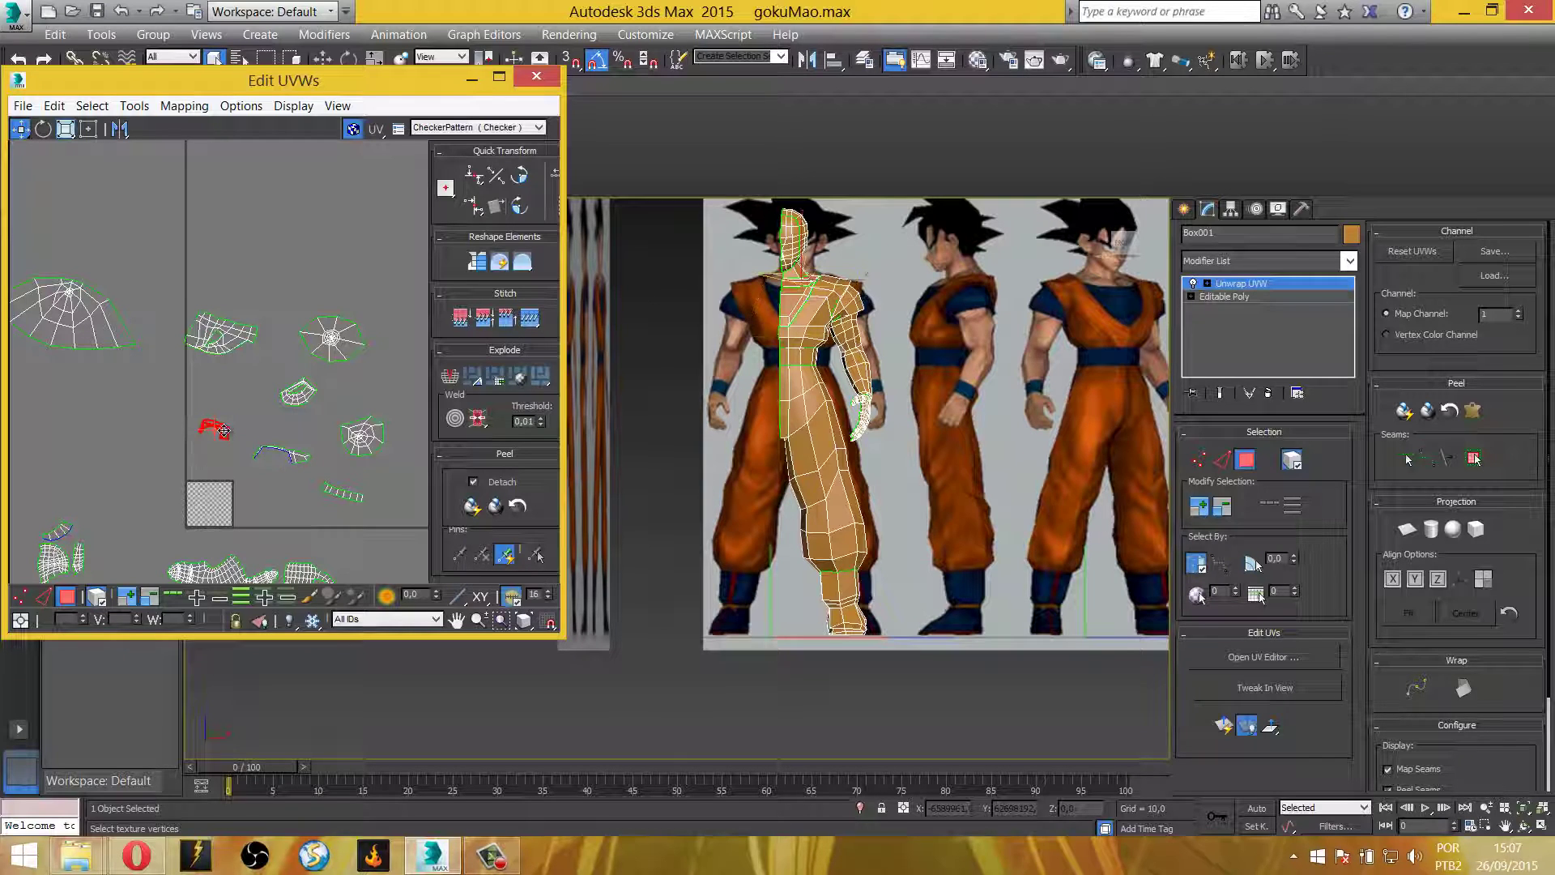
scroll(243, 476, up, 3)
scroll(241, 473, up, 3)
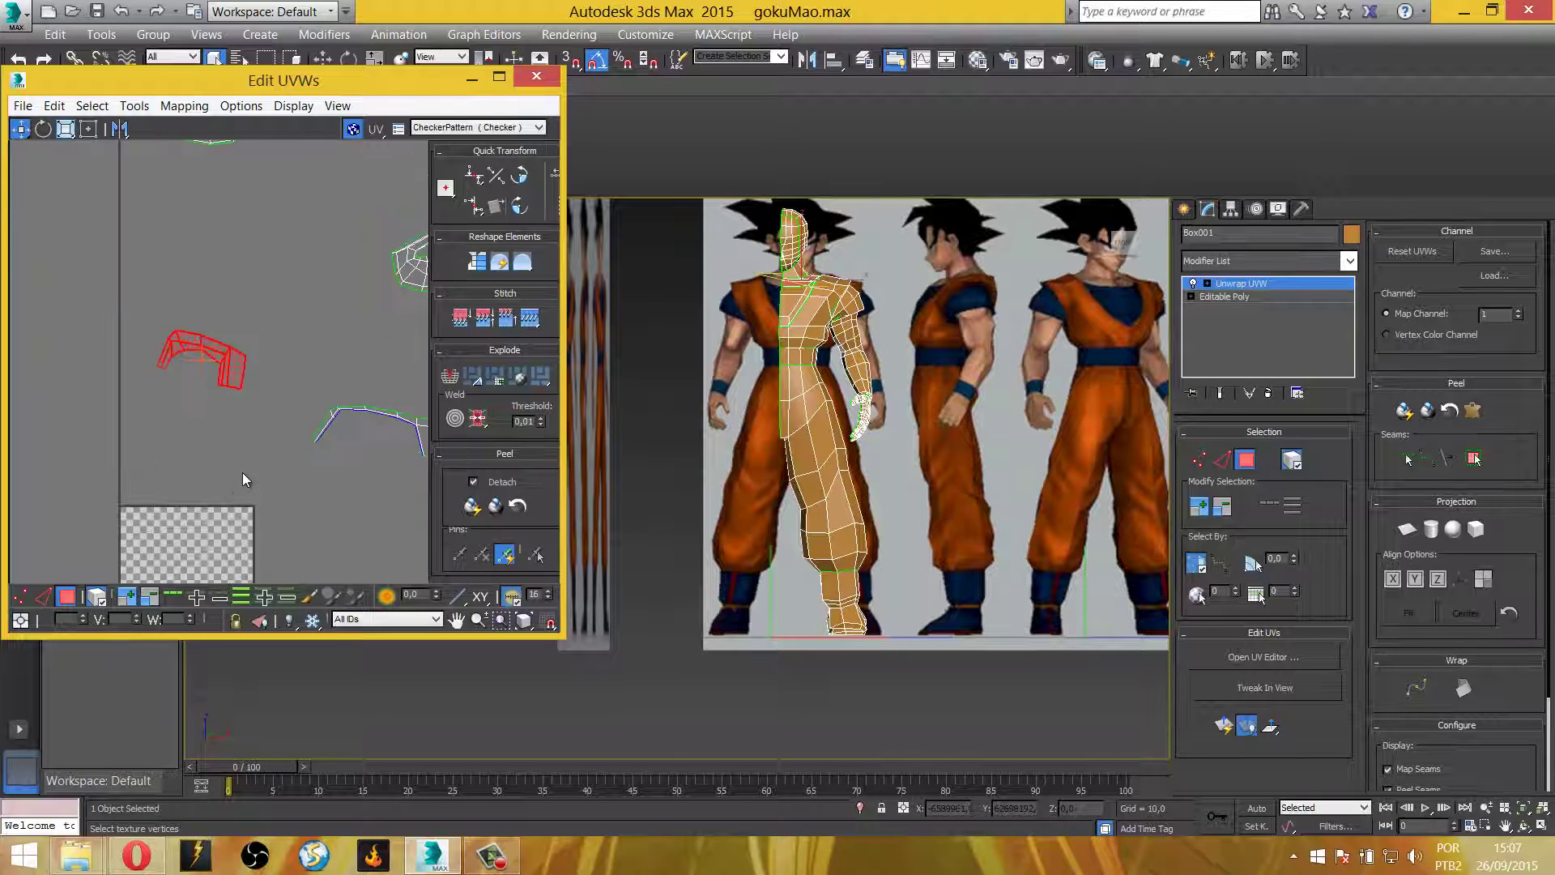